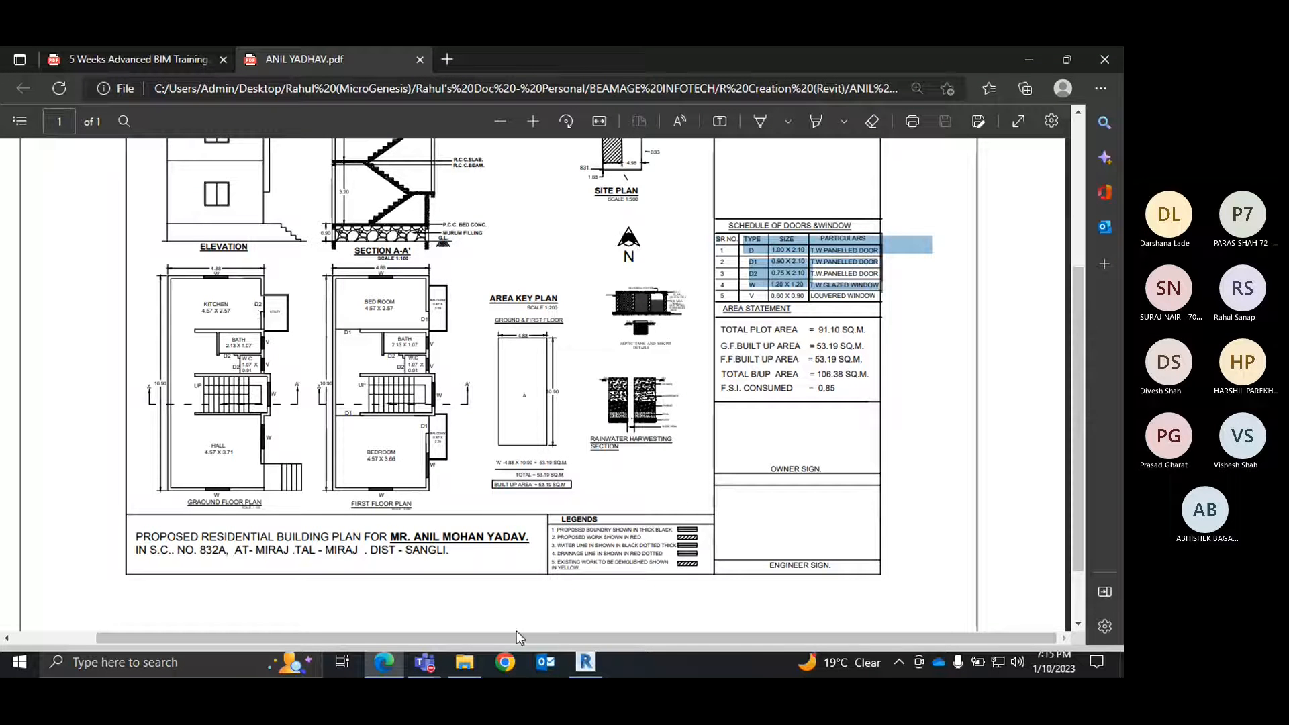
mouse_move(440, 662)
click(489, 604)
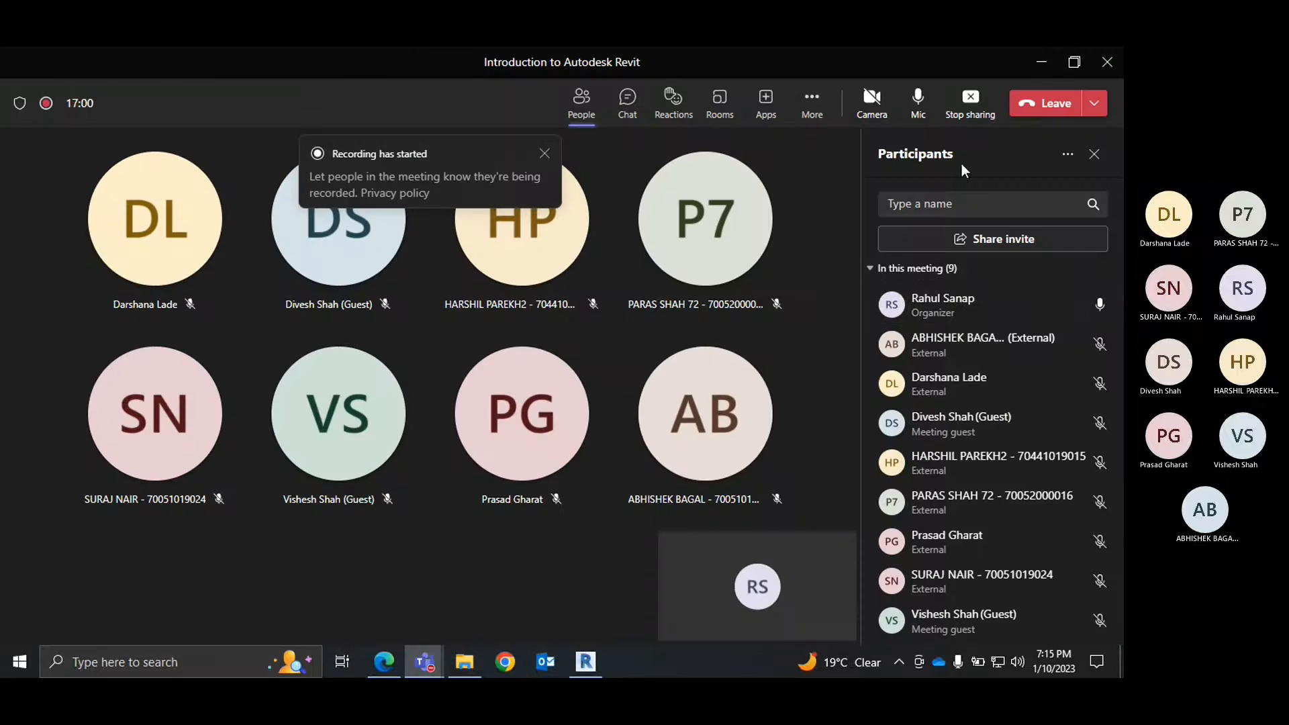
click(1041, 62)
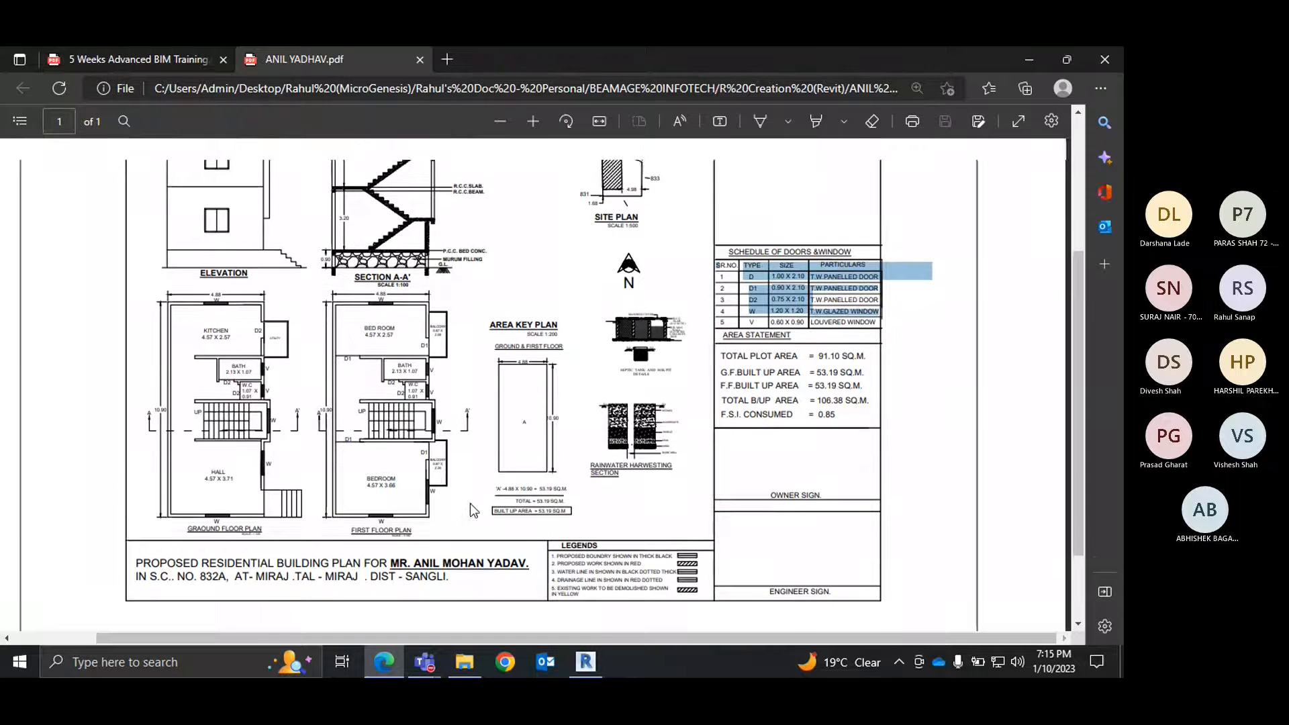
scroll(471, 505, up, 2)
scroll(472, 502, down, 2)
click(1090, 515)
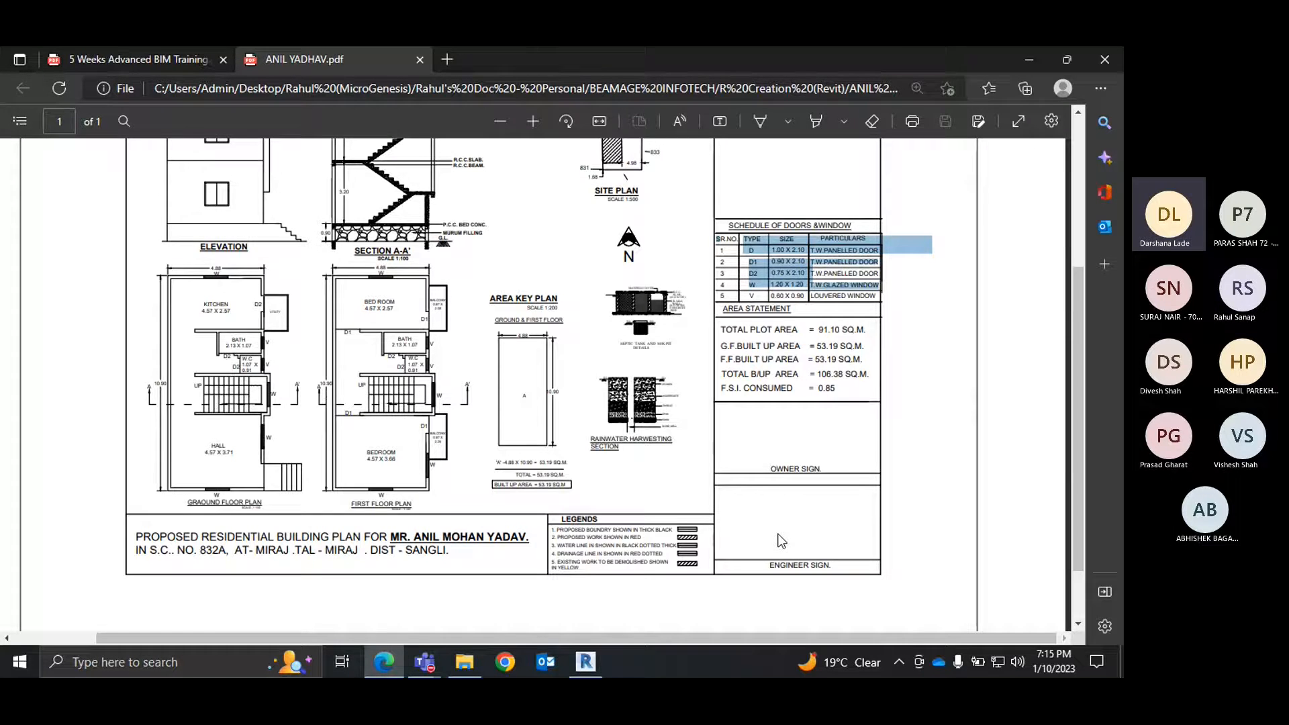
Switch to Revit and create a new project from the Metric-Architectural Template.
click(584, 664)
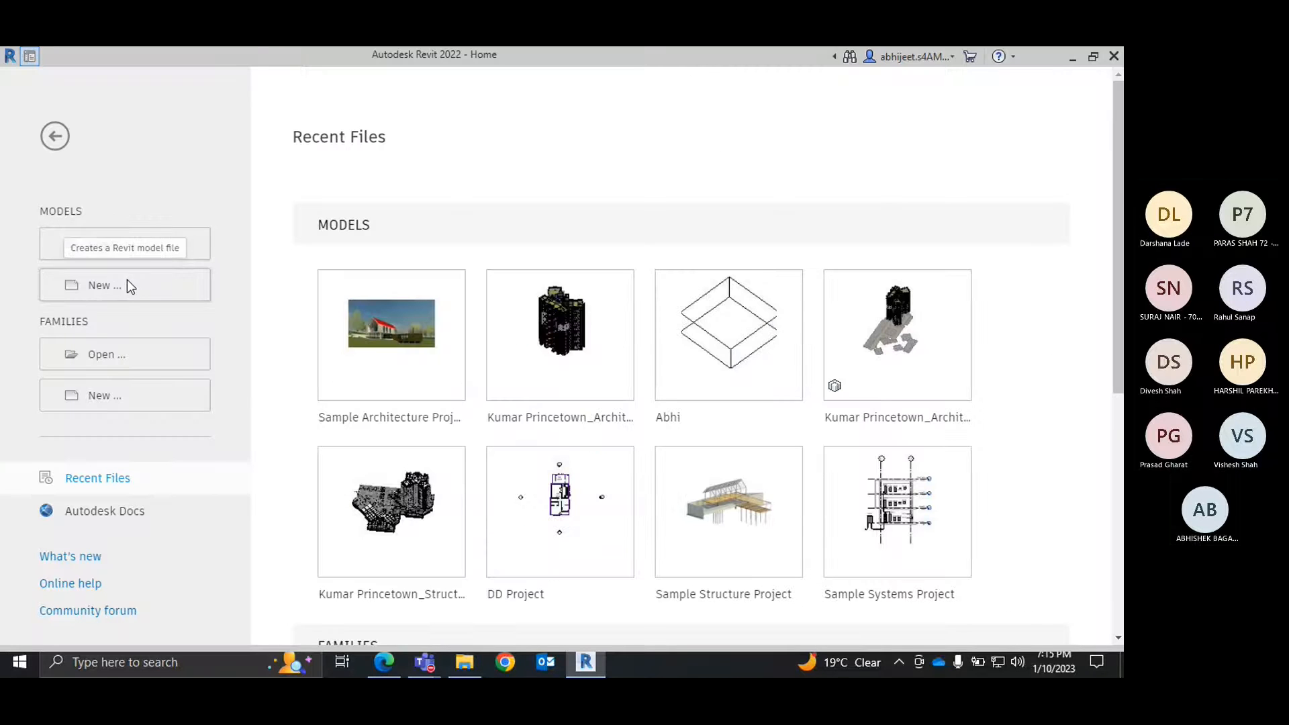
click(127, 283)
click(679, 288)
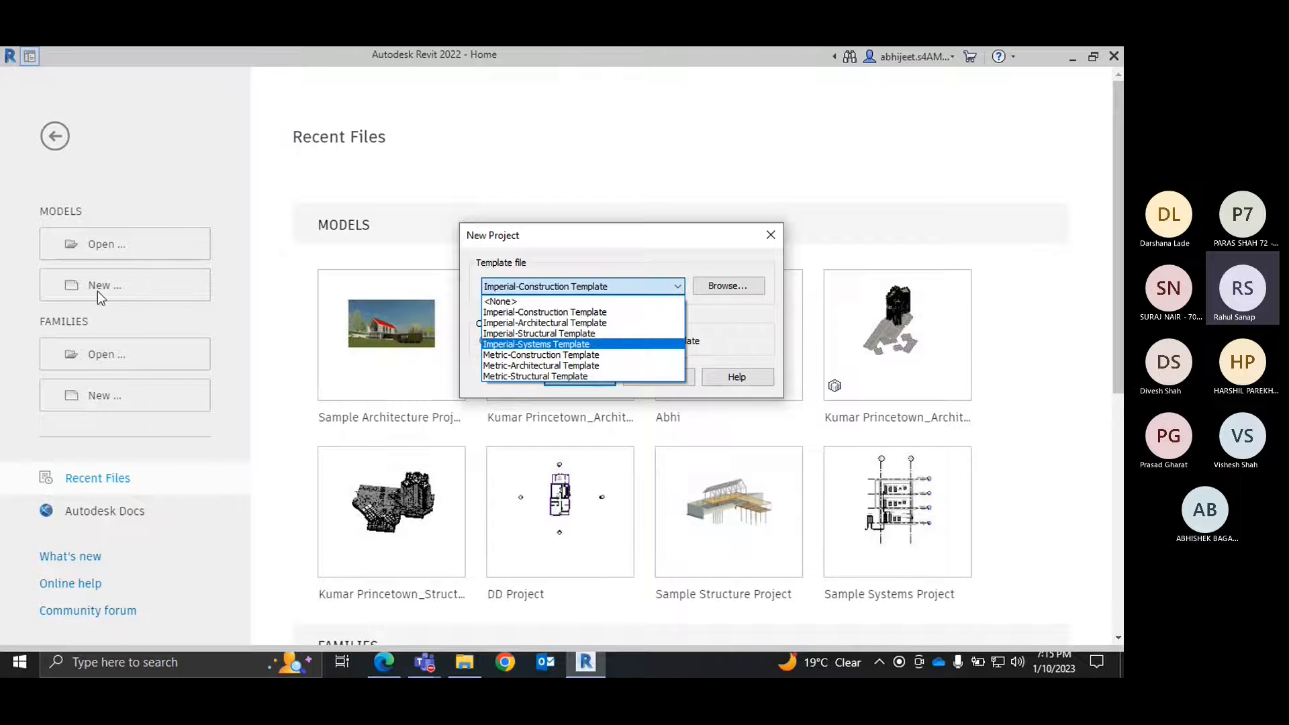
click(551, 366)
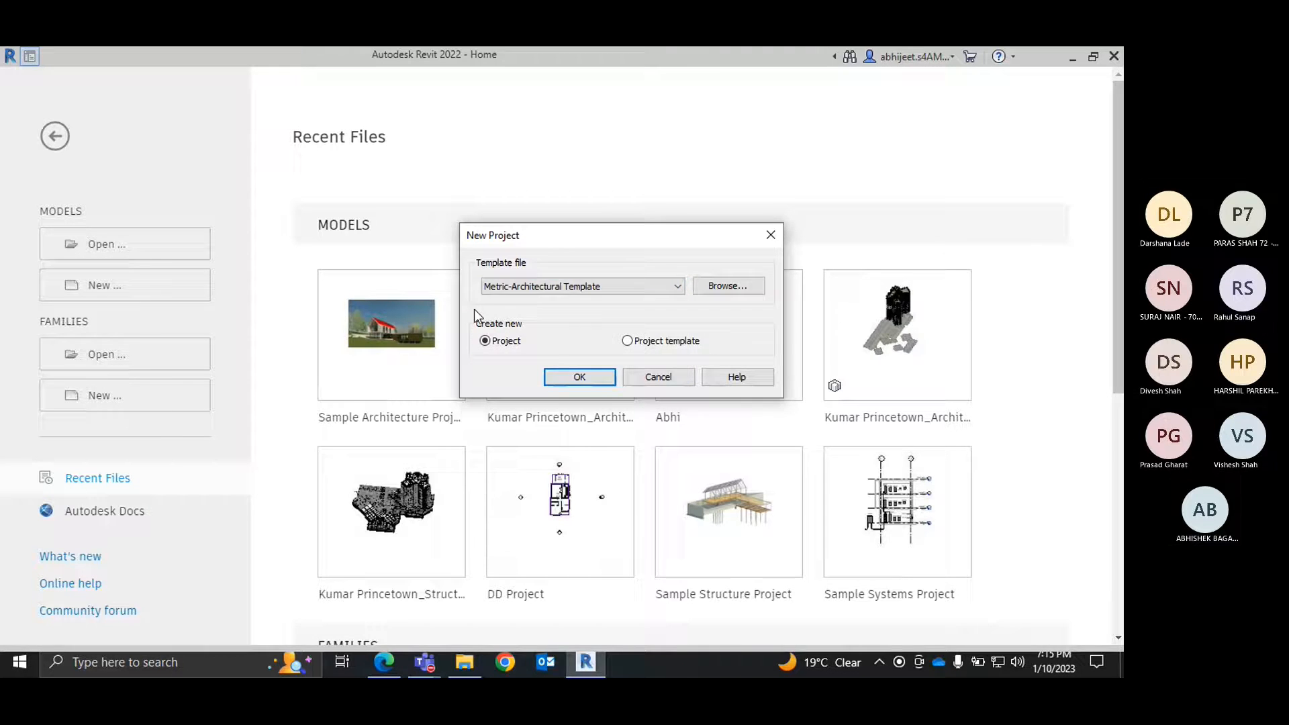
click(536, 290)
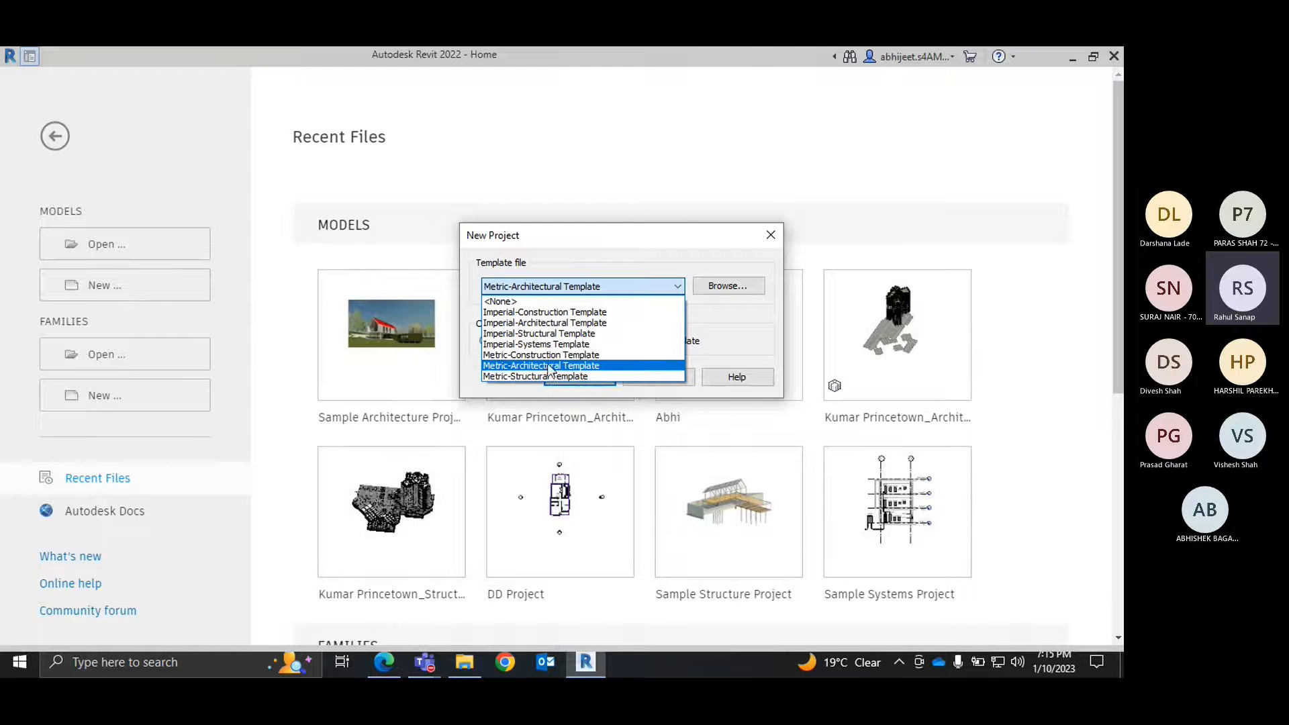
click(585, 365)
click(572, 377)
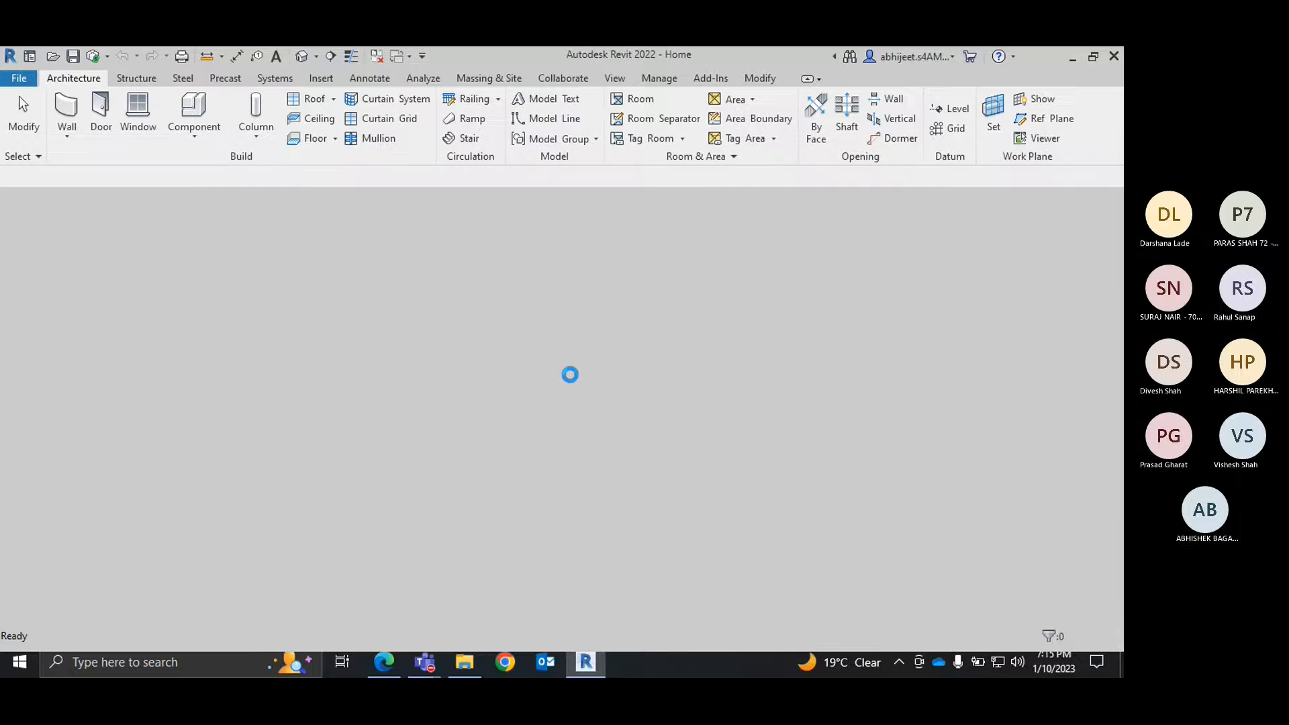
Clear the text selection in the PDF plan in Edge, and set the Level 1 floor plan's detail level to Fine in Revit.
click(374, 664)
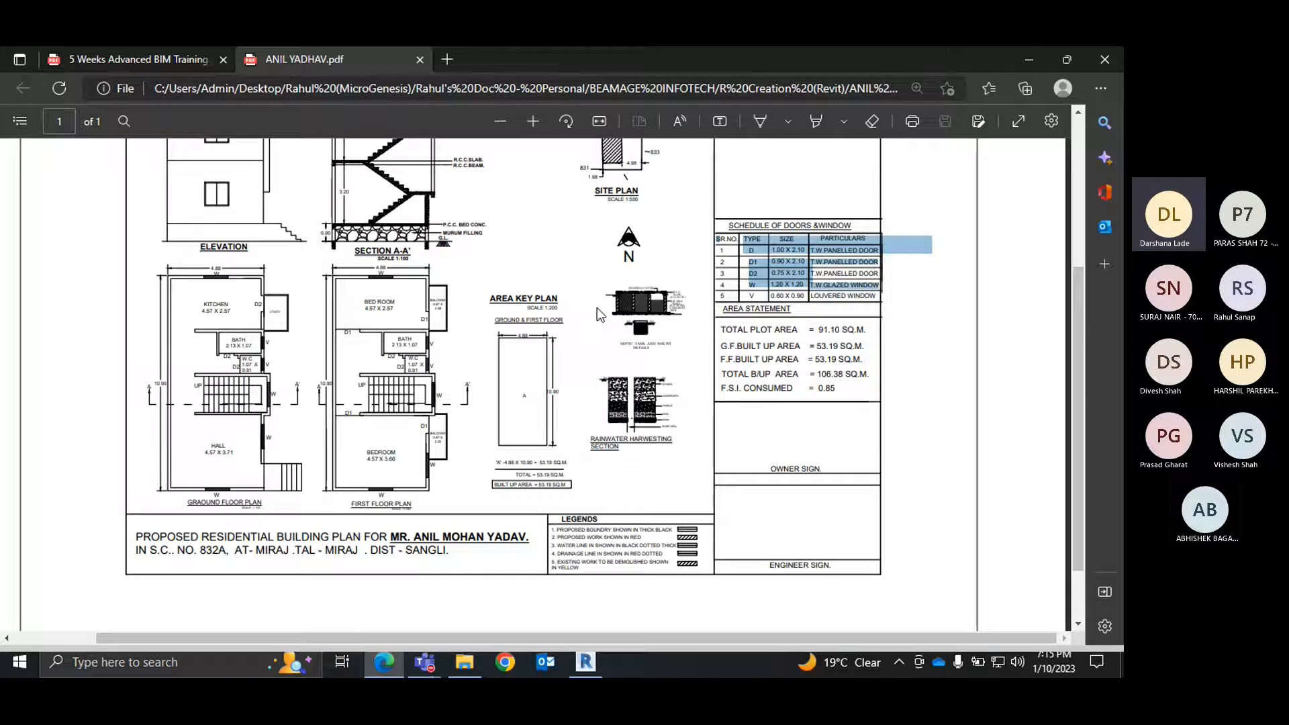
click(851, 283)
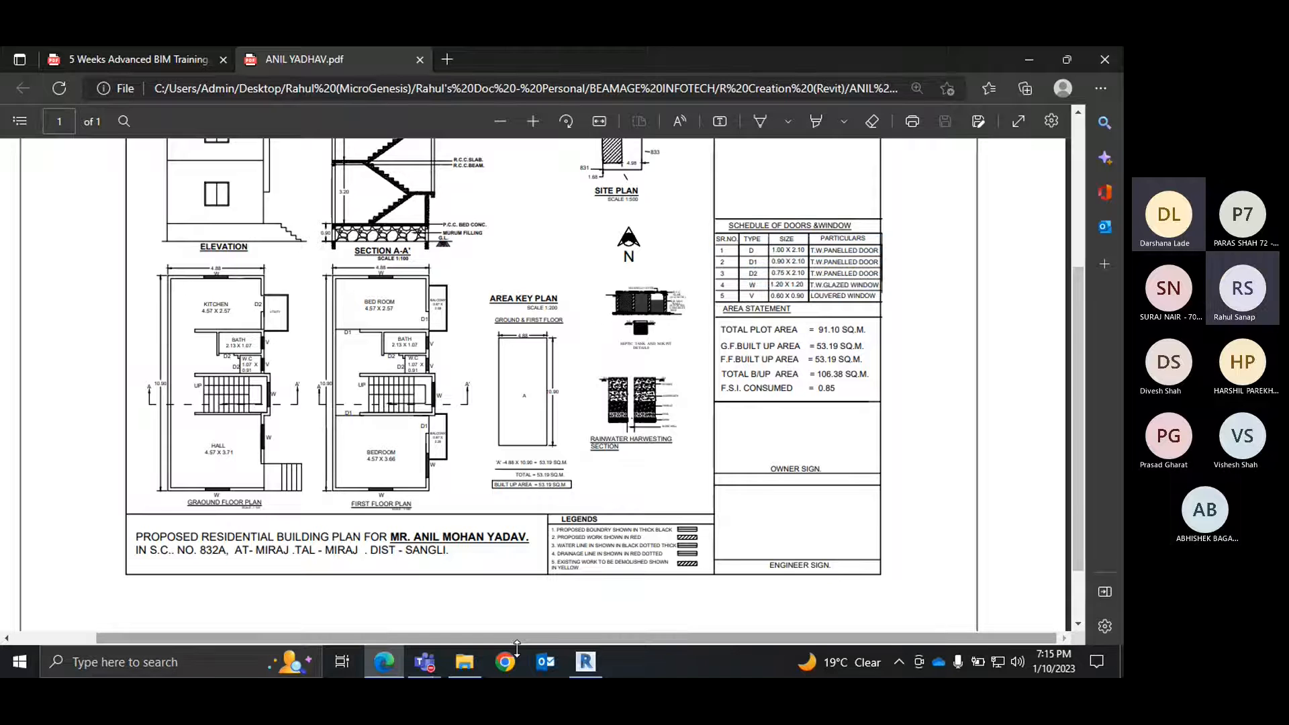
click(583, 666)
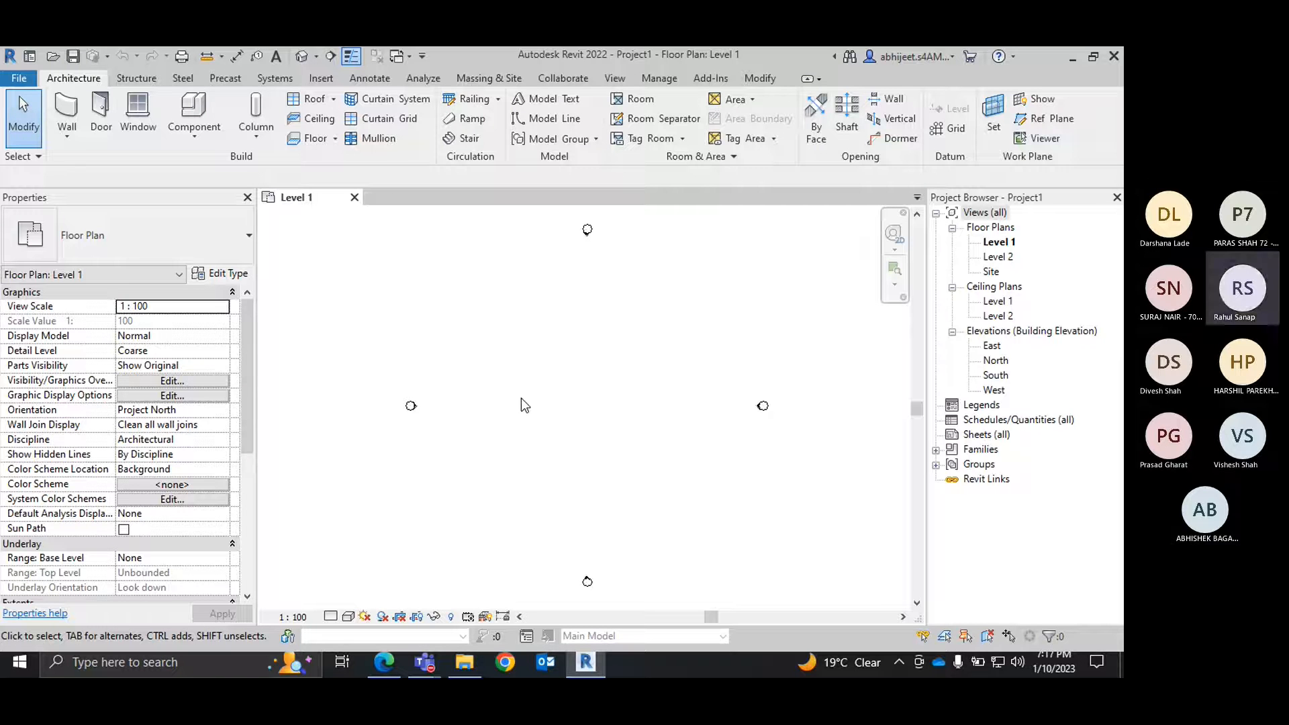
click(331, 617)
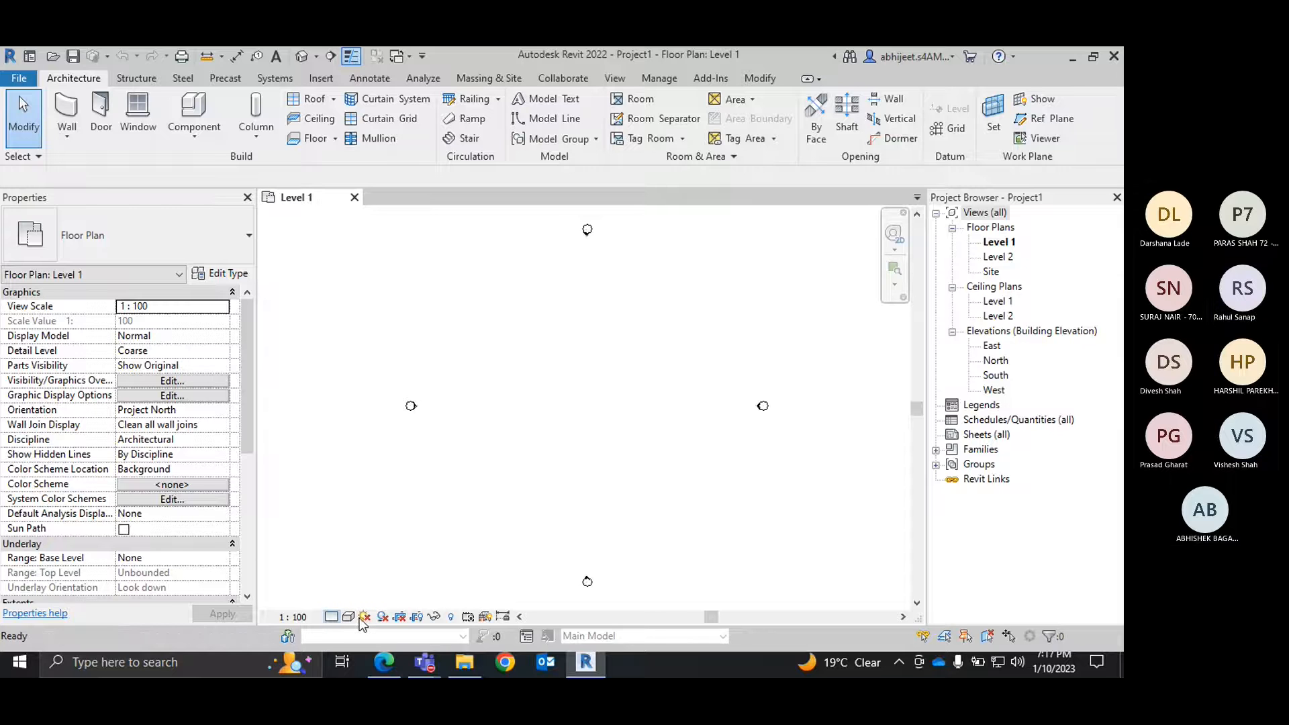
Switch to the residential plan PDF in Edge and enlarge it to examine the ground floor layout and its overall dimensions.
click(385, 665)
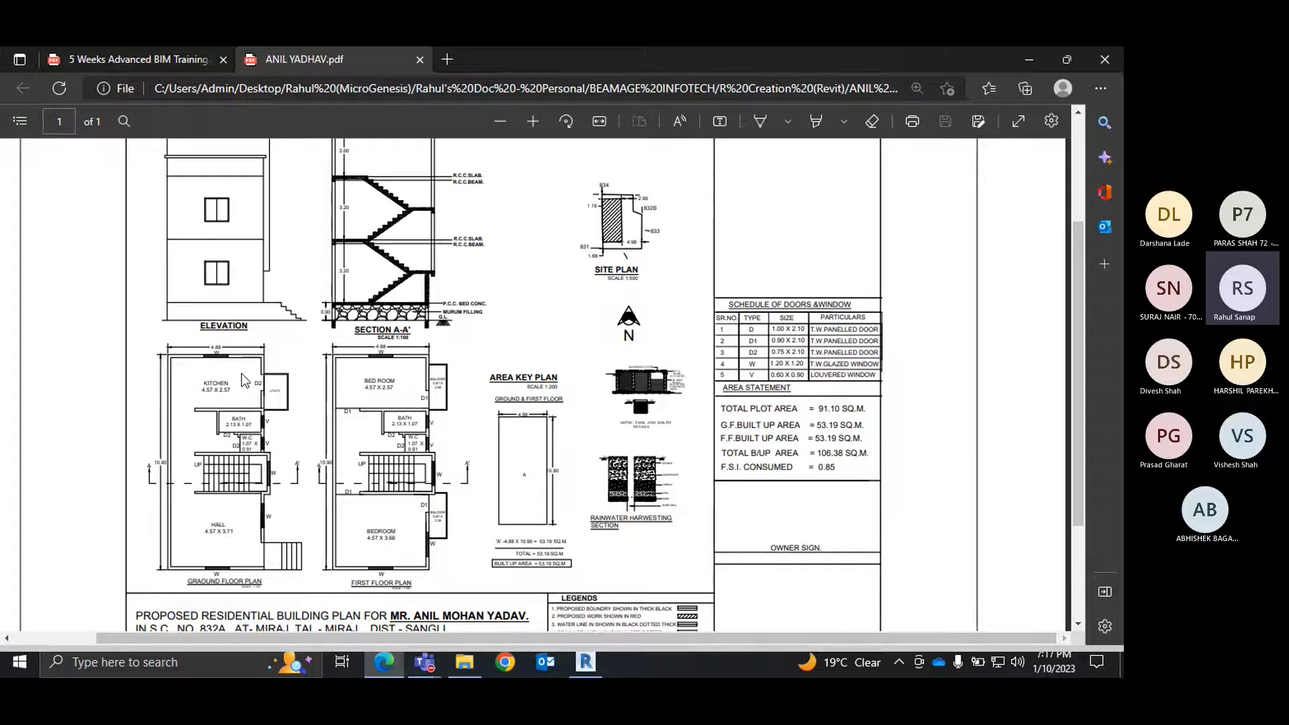
scroll(259, 360, up, 1)
scroll(259, 360, down, 2)
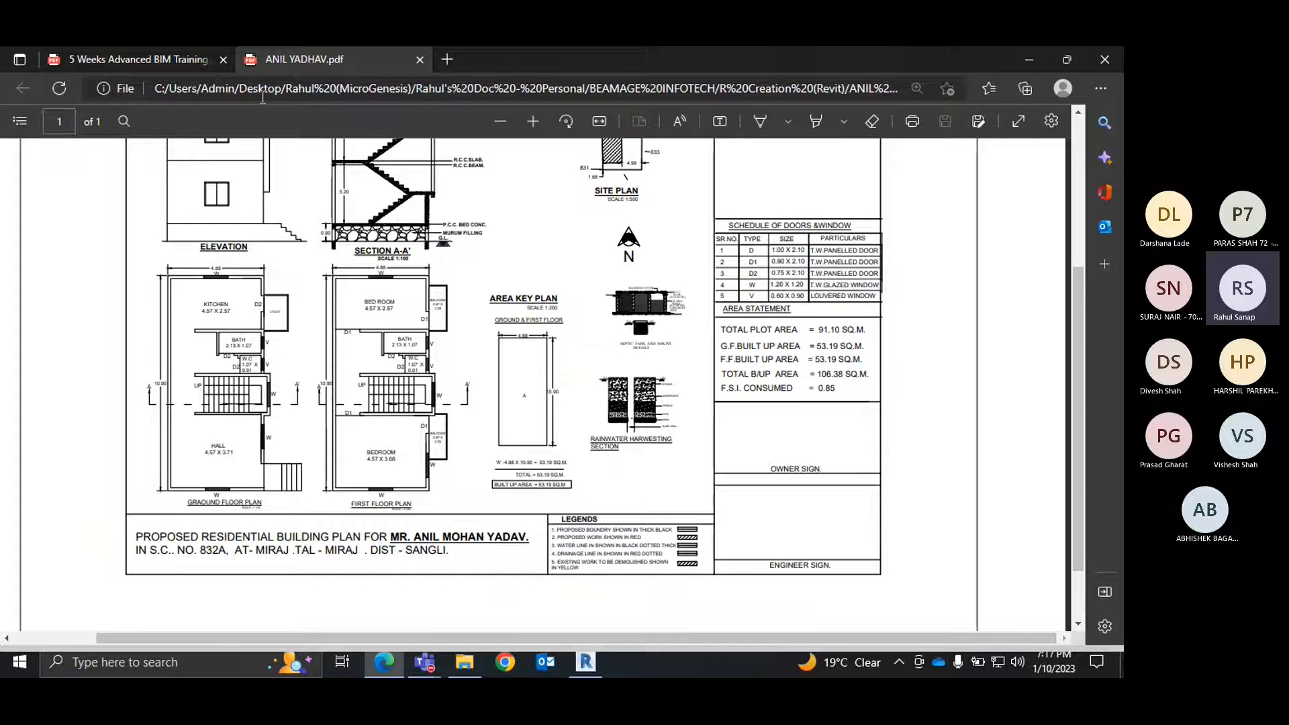
click(533, 121)
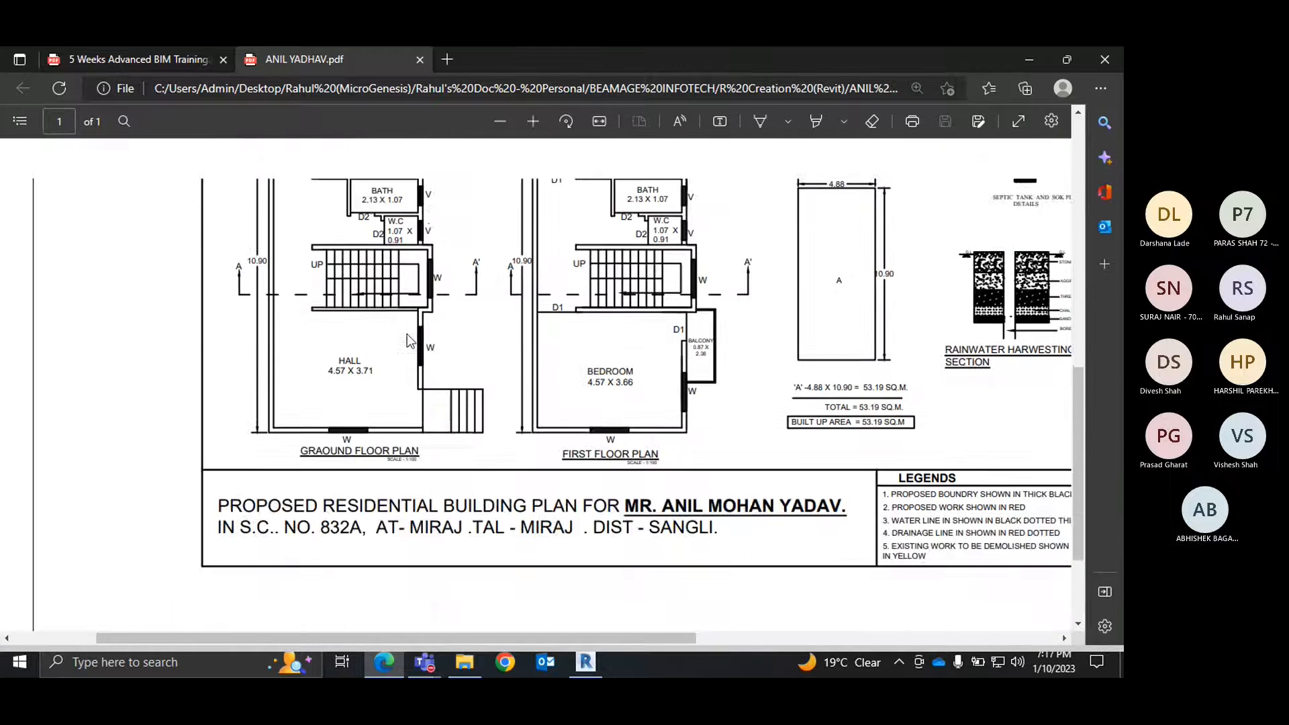
scroll(408, 340, up, 1)
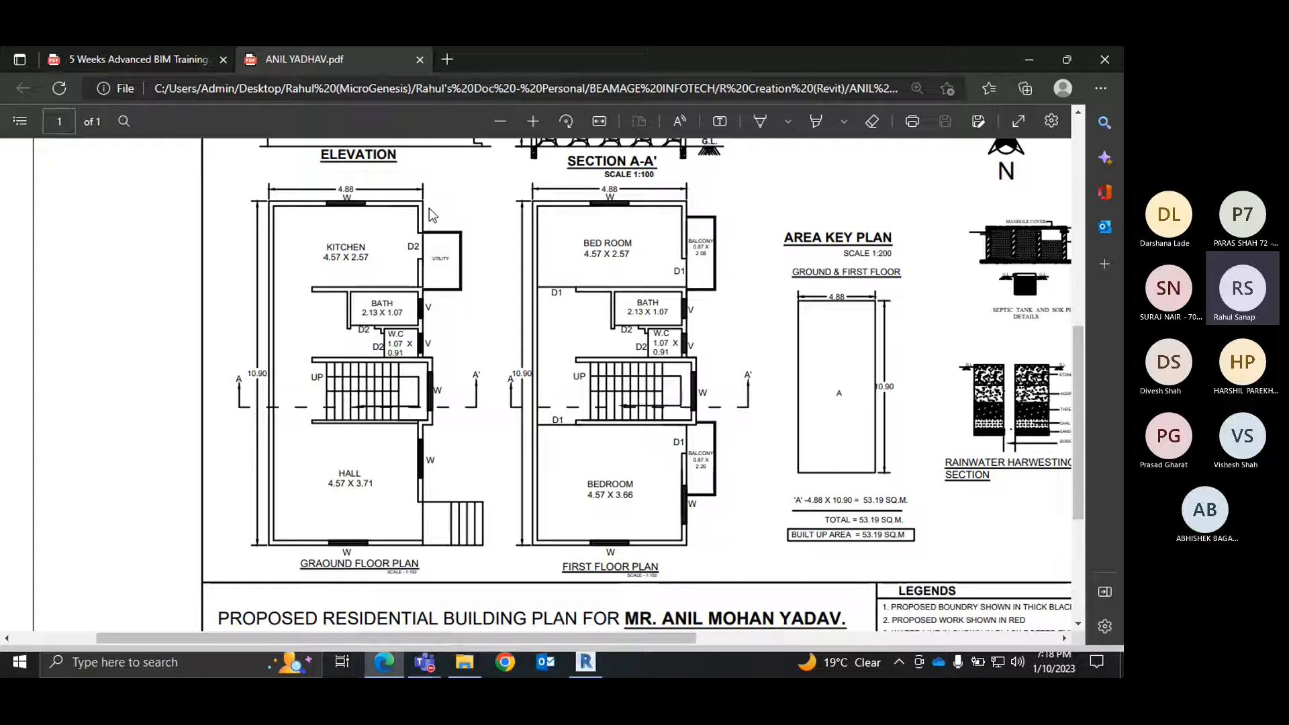
Switch to Revit and draw a vertical grid line in the Level 1 plan, between the centre and the east elevation marker.
click(586, 662)
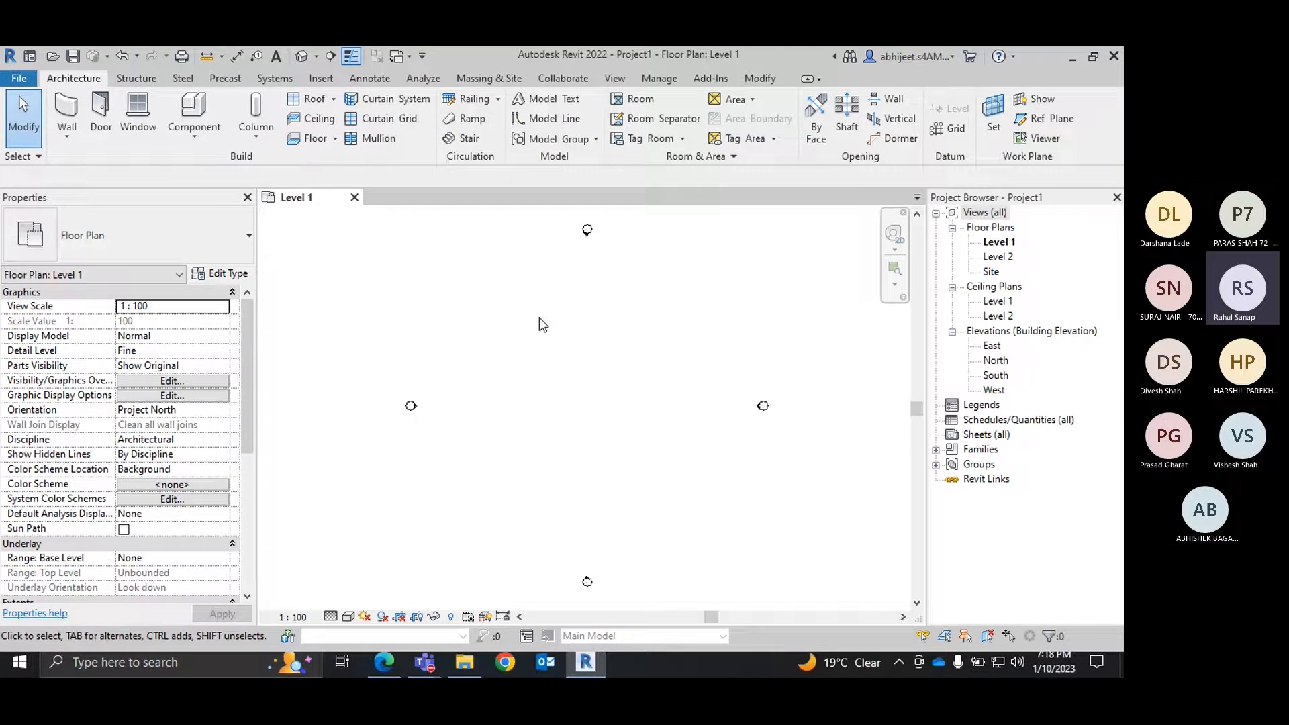
key(g)
key(r)
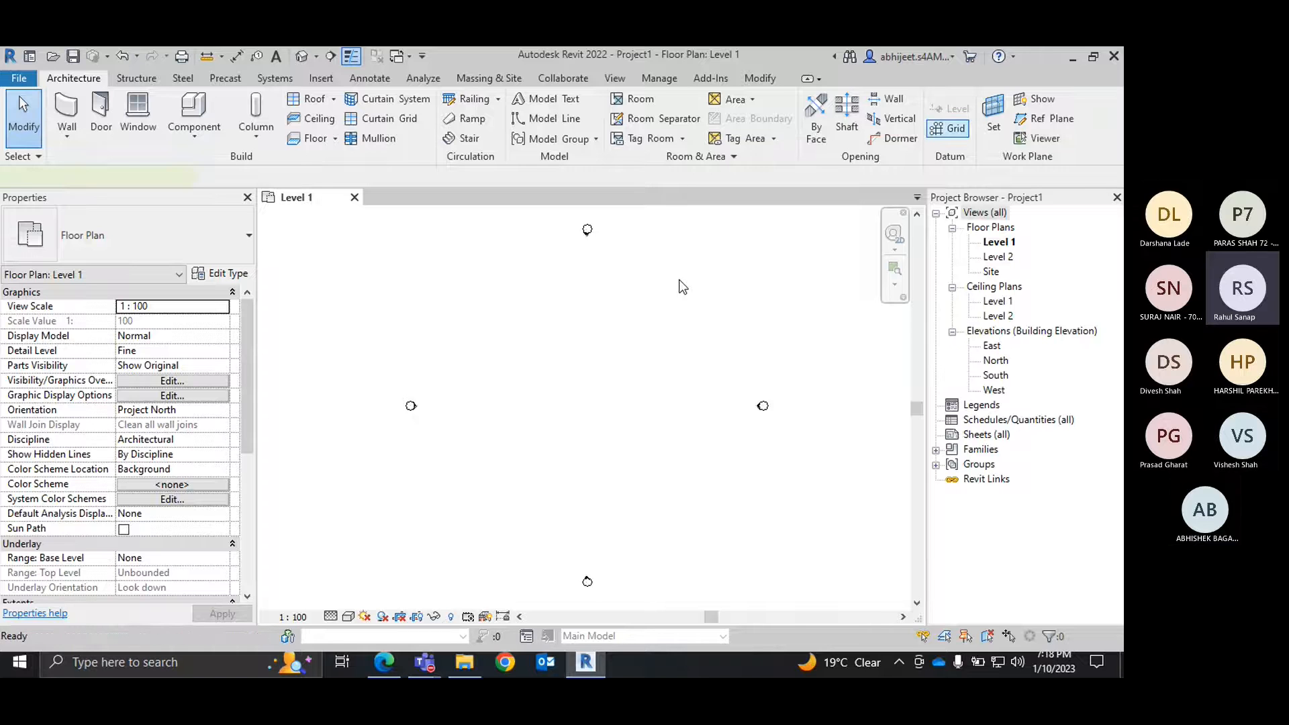
click(686, 272)
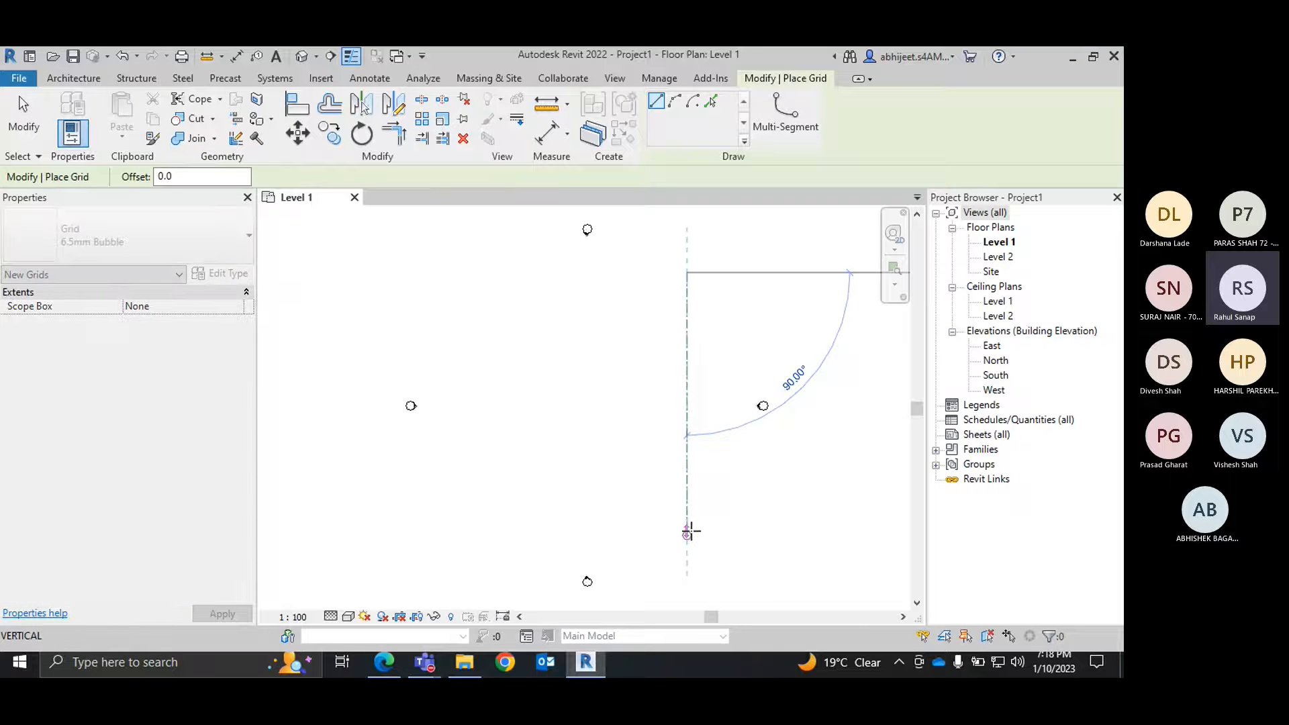
click(687, 535)
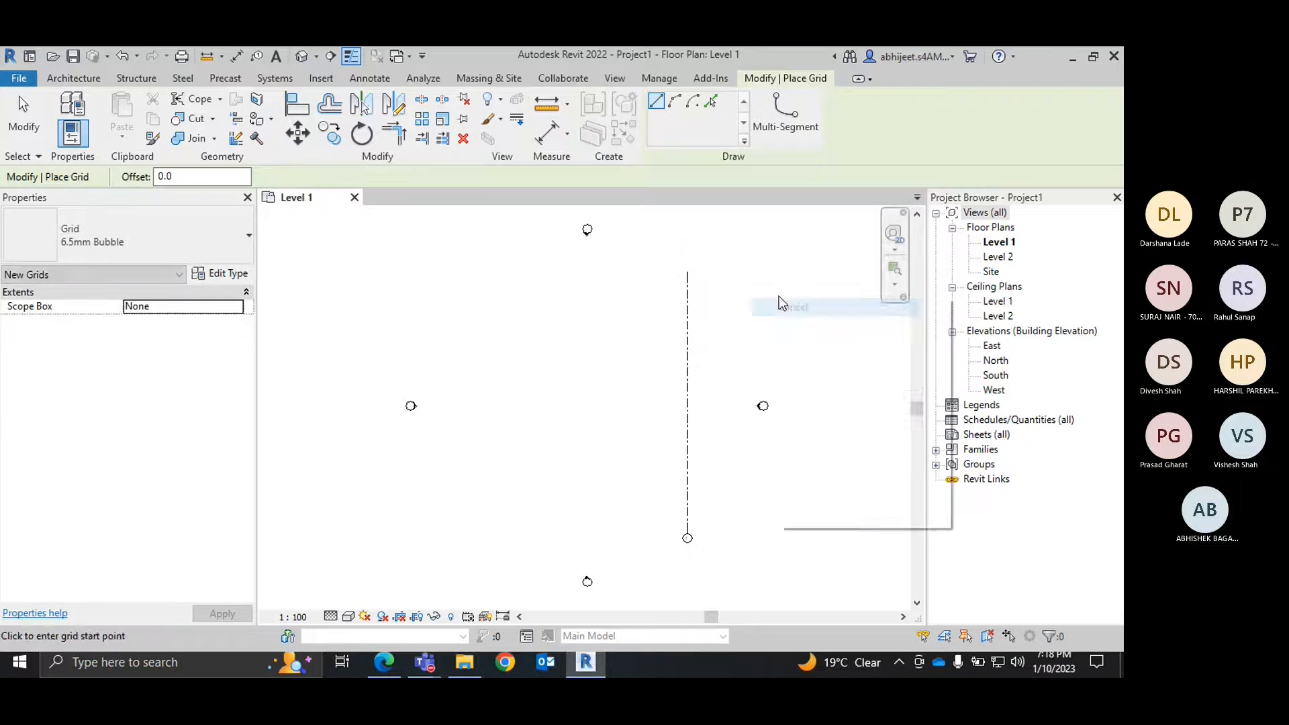
right_click(779, 296)
click(802, 307)
Rename the vertical grid line as A in its bubble.
scroll(712, 545, down, 2)
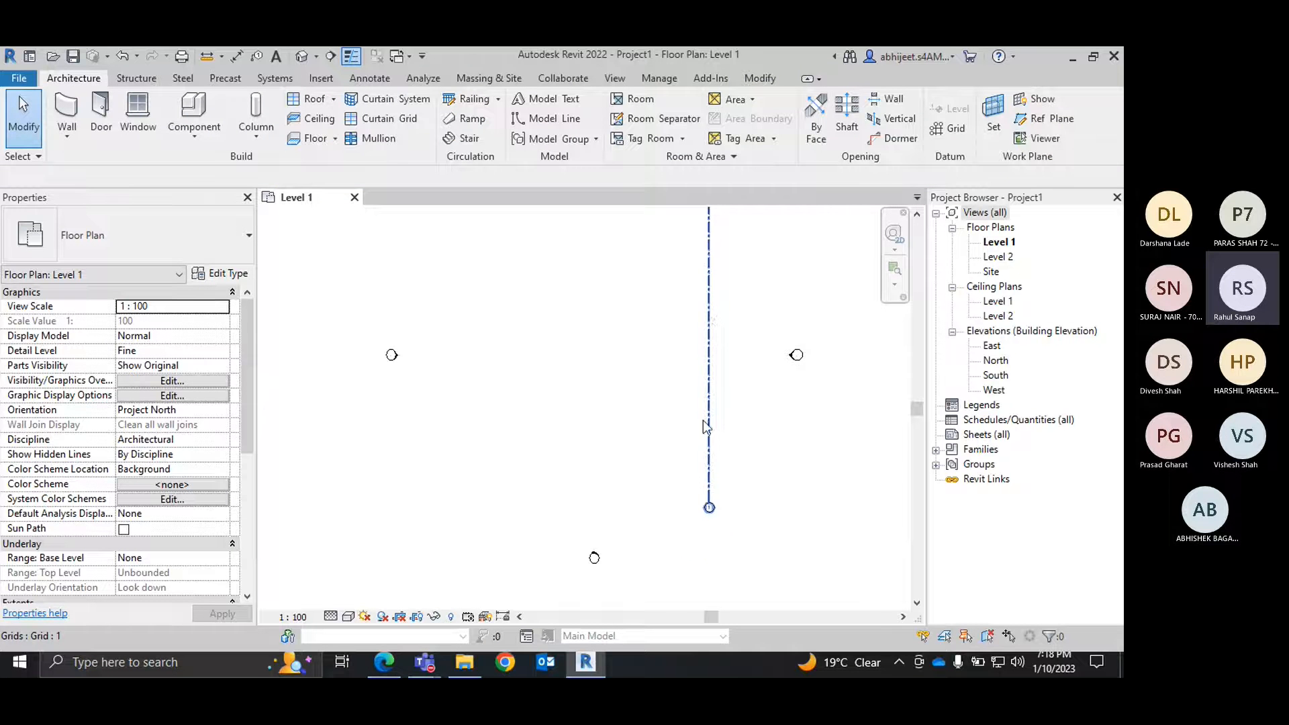
scroll(713, 510, up, 4)
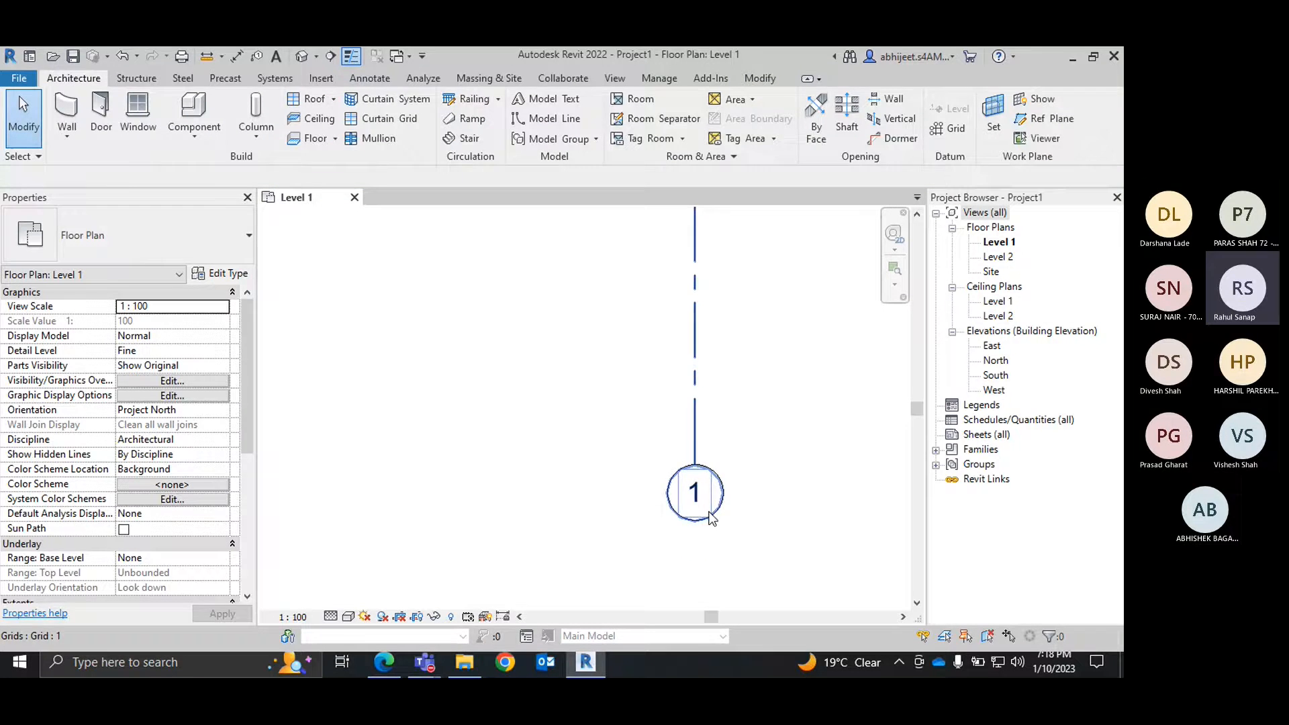
click(694, 495)
click(694, 494)
text(A)
key(Return)
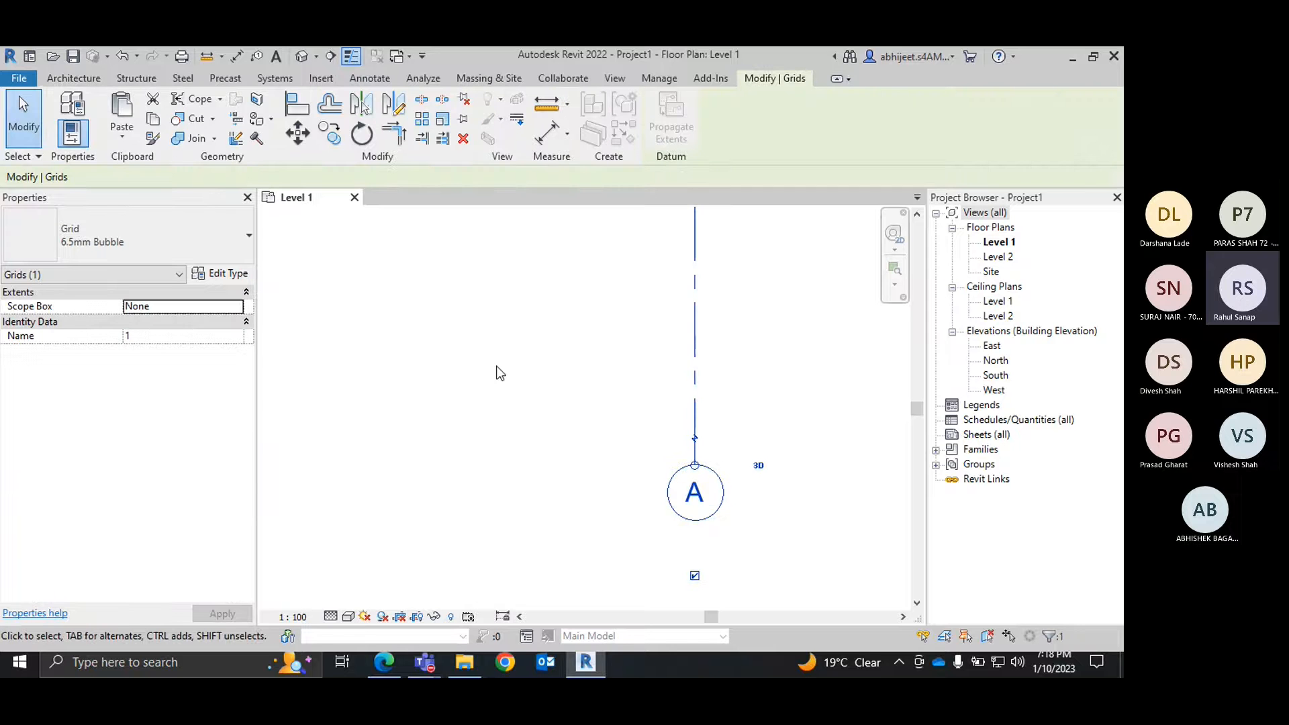
scroll(777, 510, down, 2)
click(739, 375)
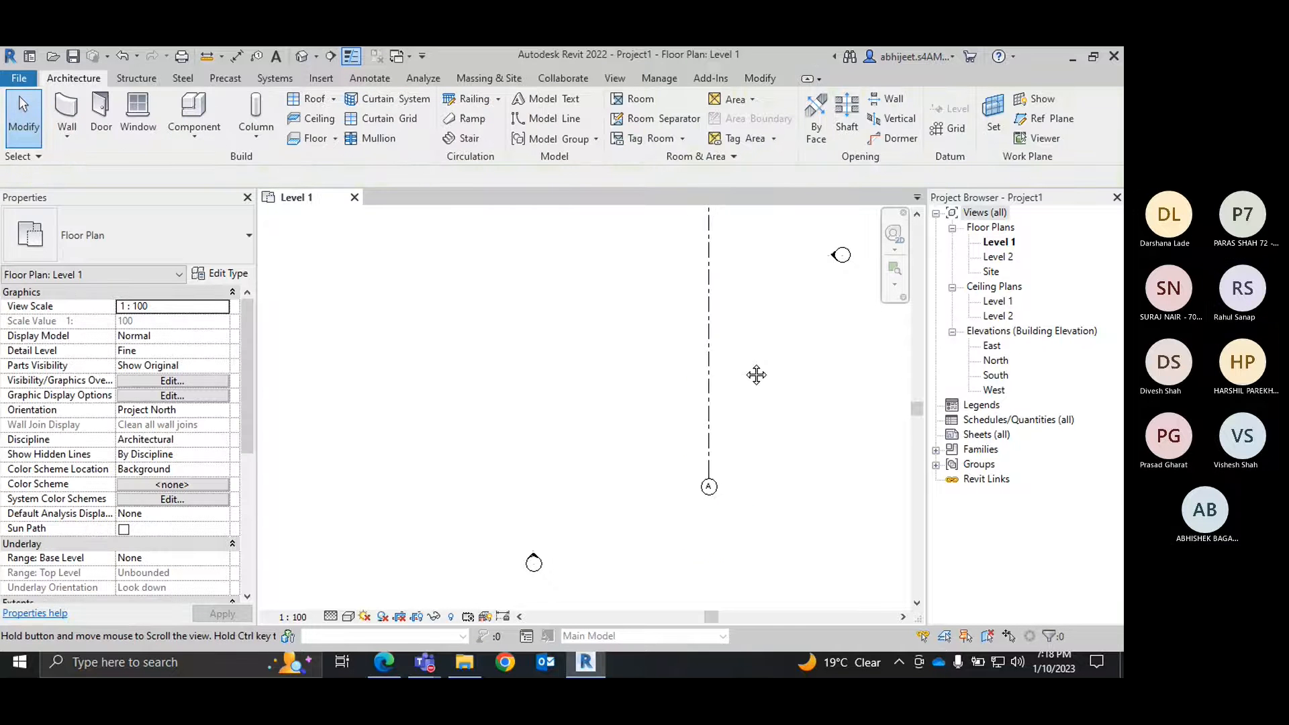
Set the project's length units to meters with 2 decimal places and the m unit symbol.
middle_drag(713, 305, 696, 354)
click(695, 348)
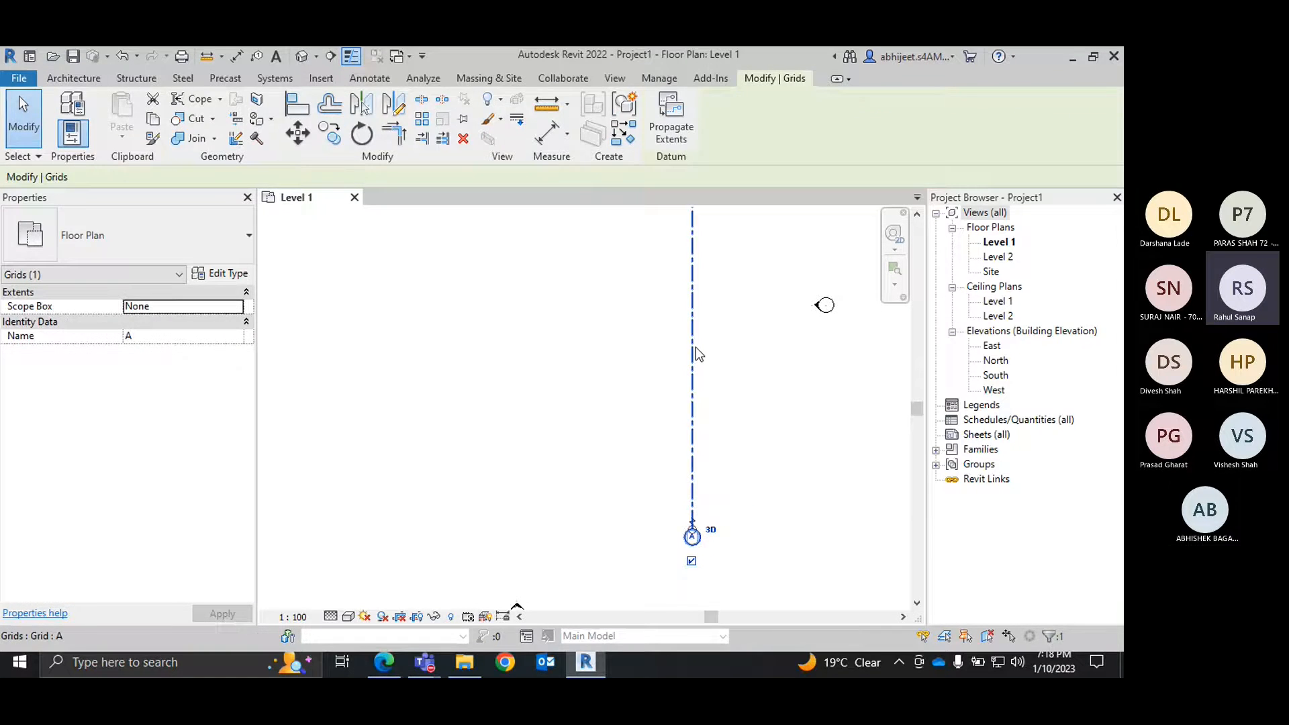
click(473, 314)
key(u)
key(n)
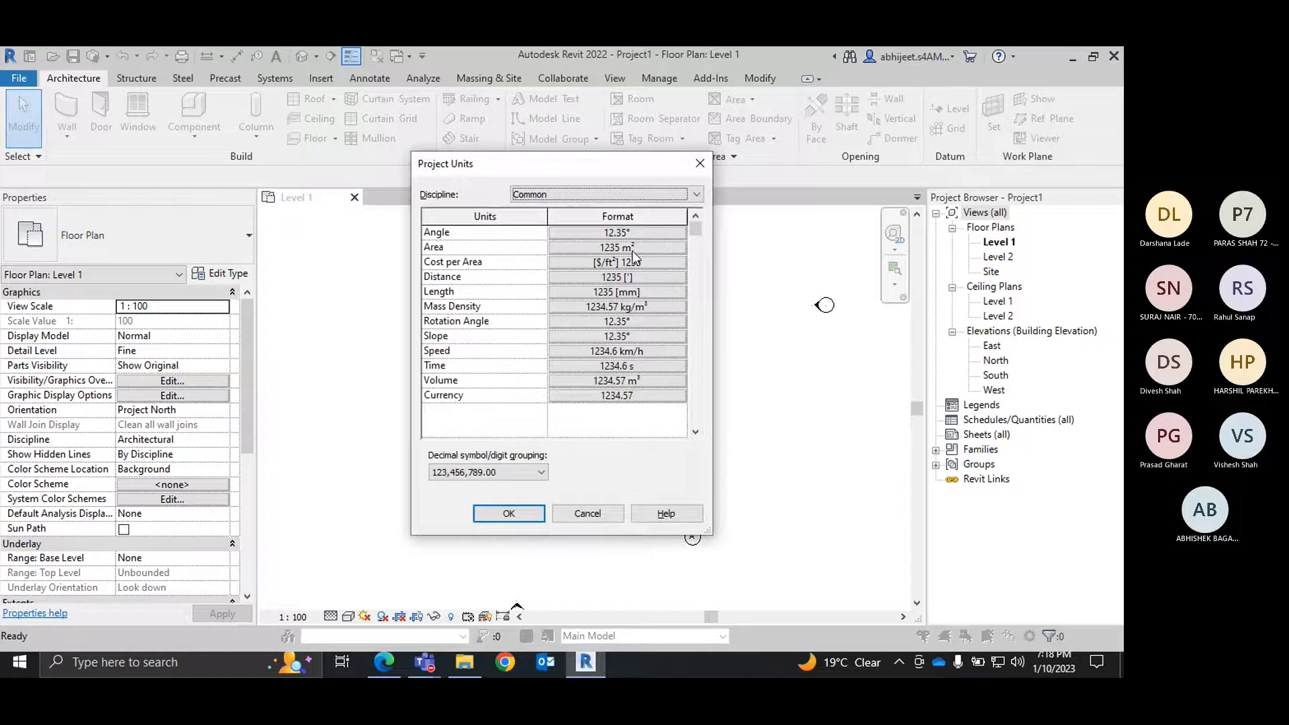
click(633, 257)
click(489, 304)
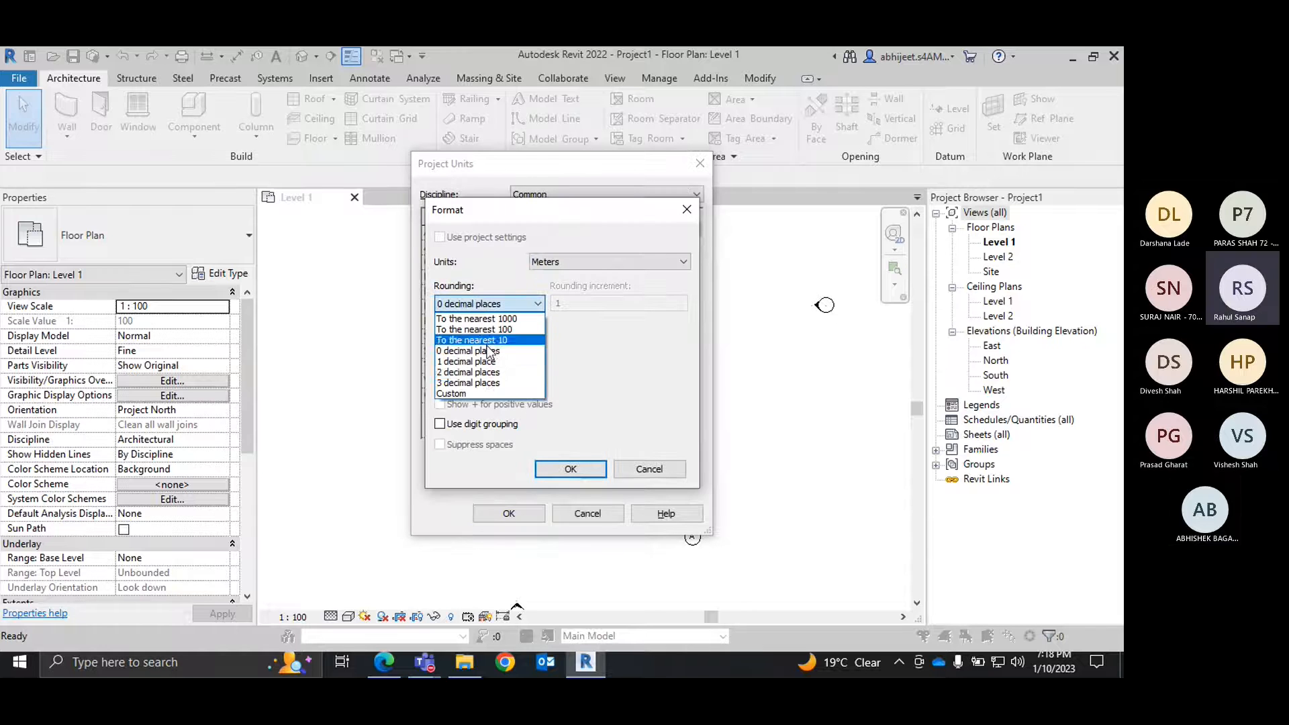
click(483, 373)
click(489, 342)
click(470, 363)
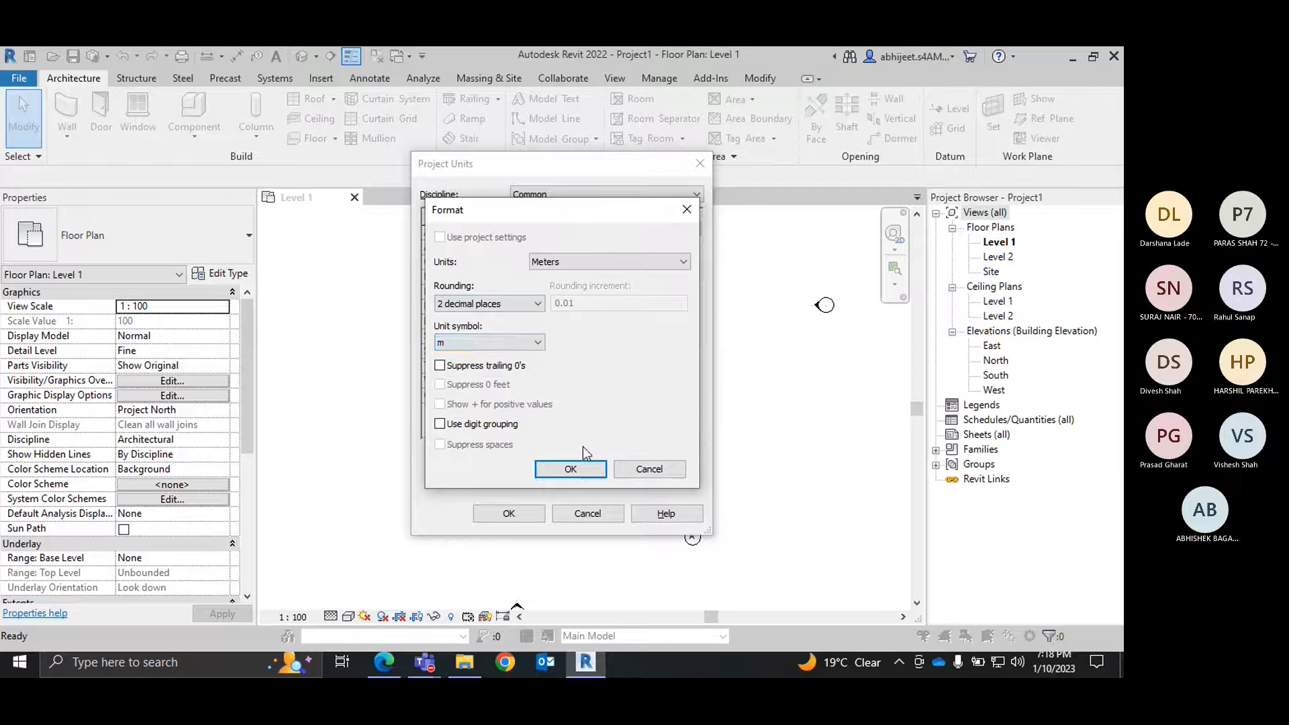
click(570, 469)
click(509, 513)
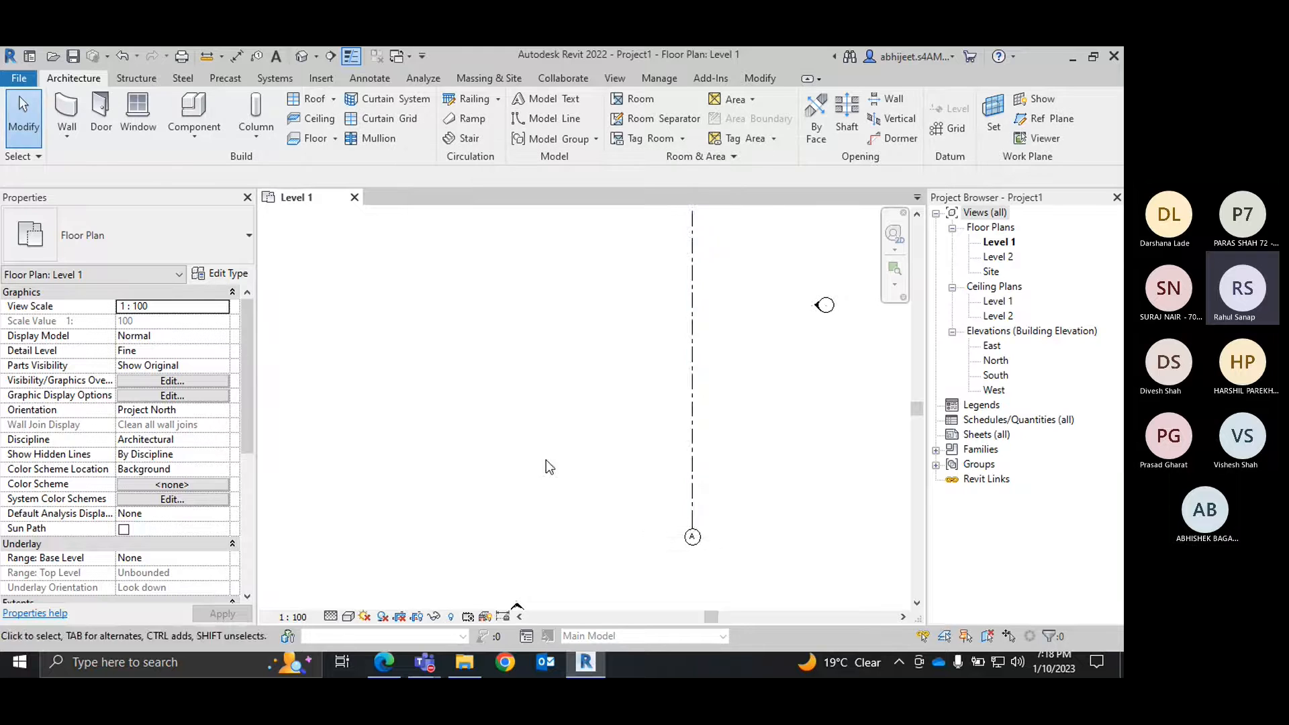
Switch to the plan PDF in Edge to check the ground floor bath's dimensions, and return to Revit.
scroll(615, 423, down, 3)
scroll(606, 357, up, 4)
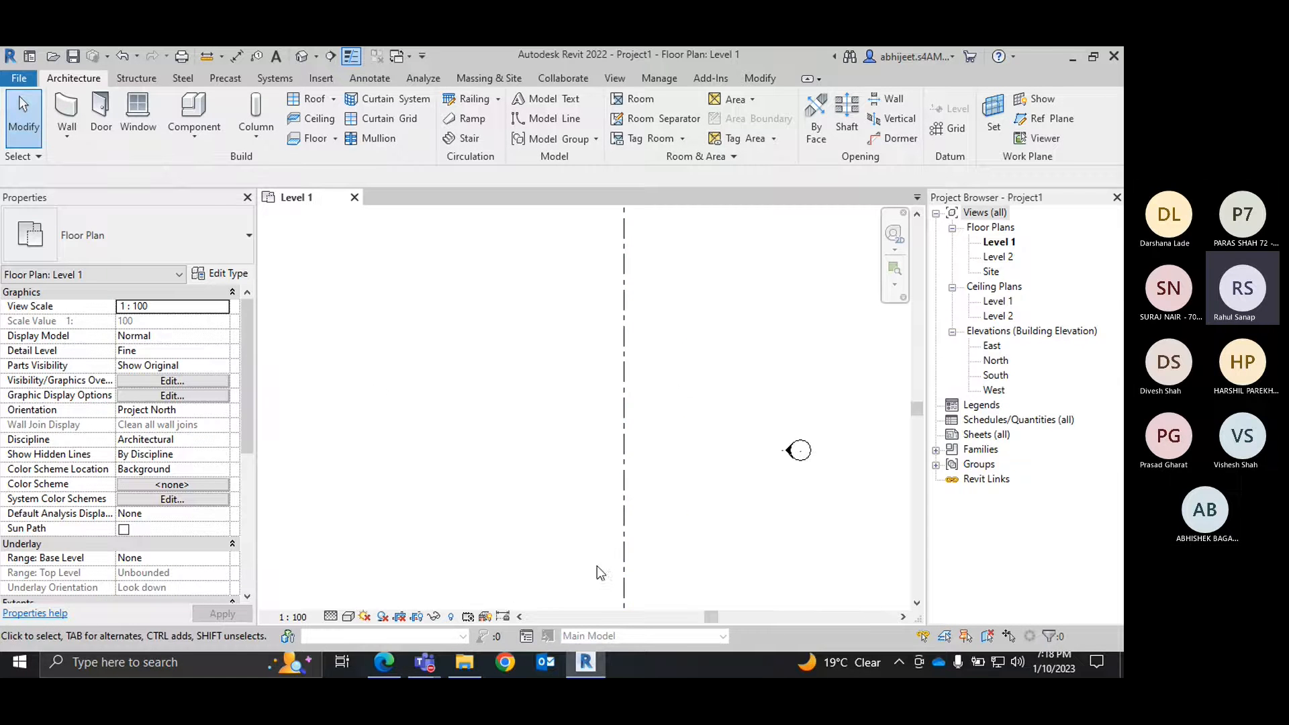
click(398, 667)
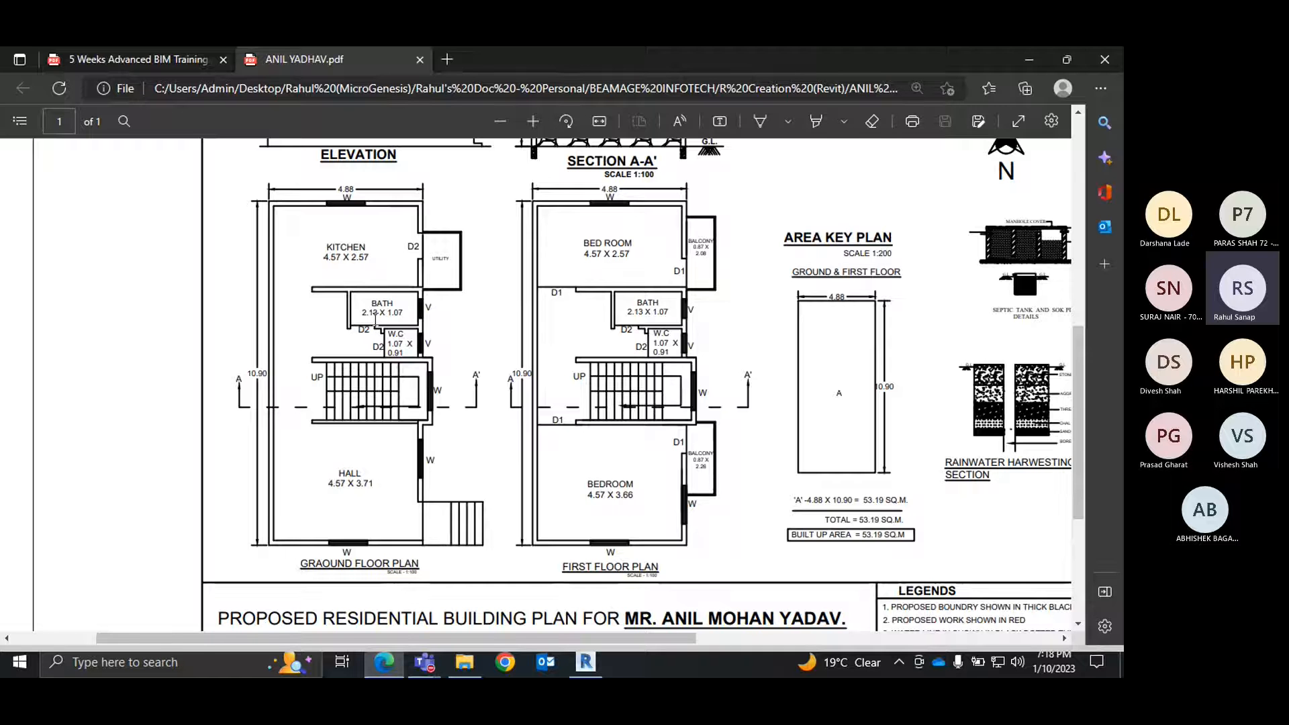
click(593, 674)
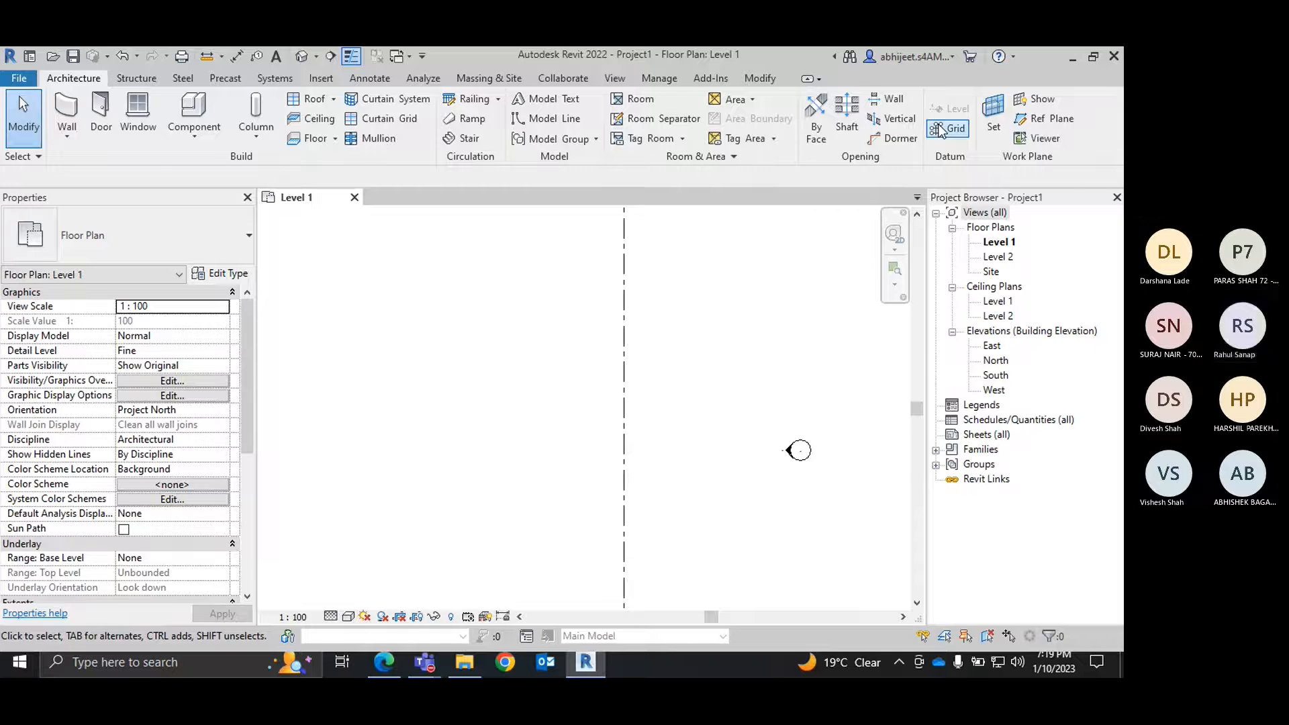
Add a vertical grid line offset 2.13 m west of grid A by picking grid A with Pick Lines.
click(946, 129)
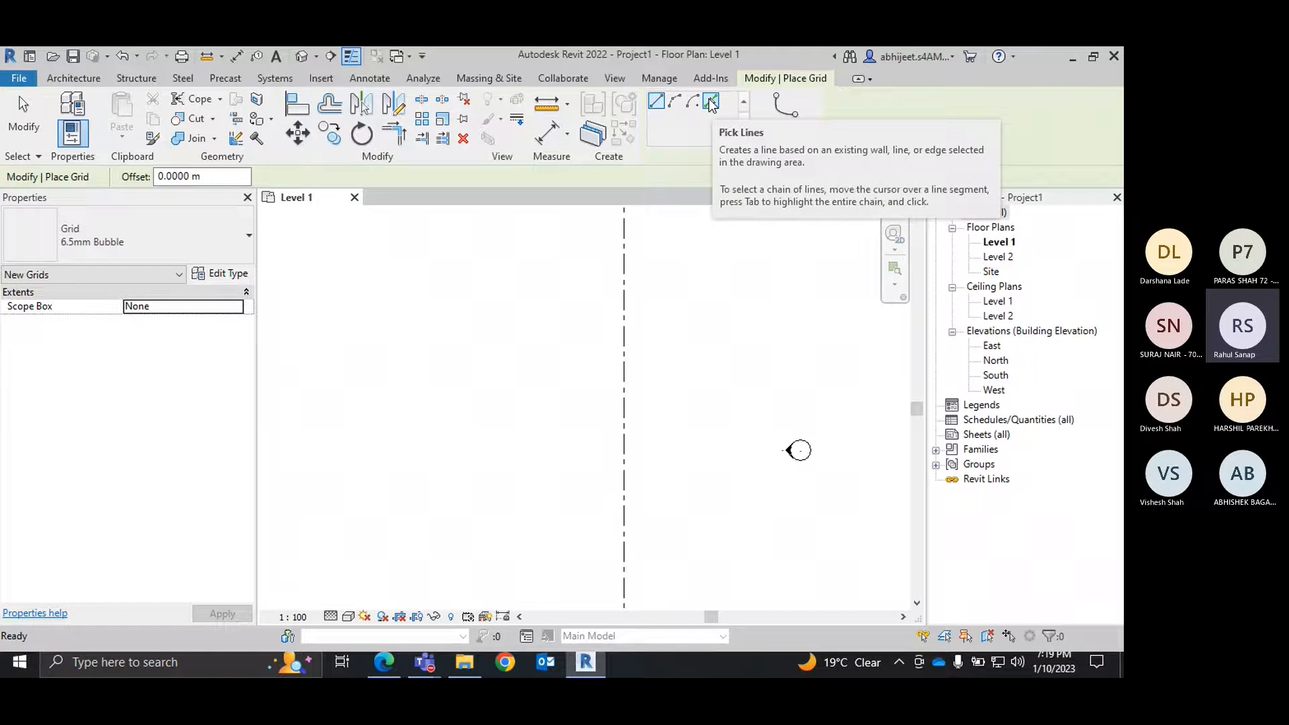
click(711, 104)
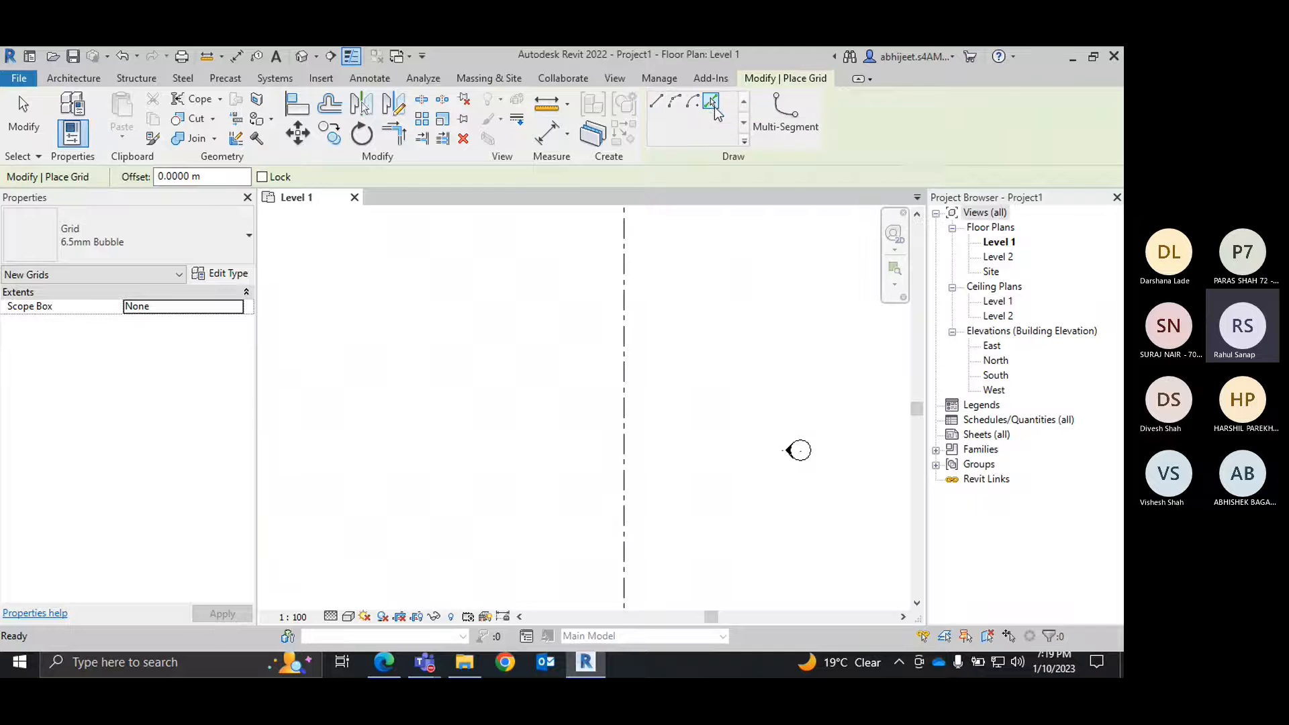
click(194, 177)
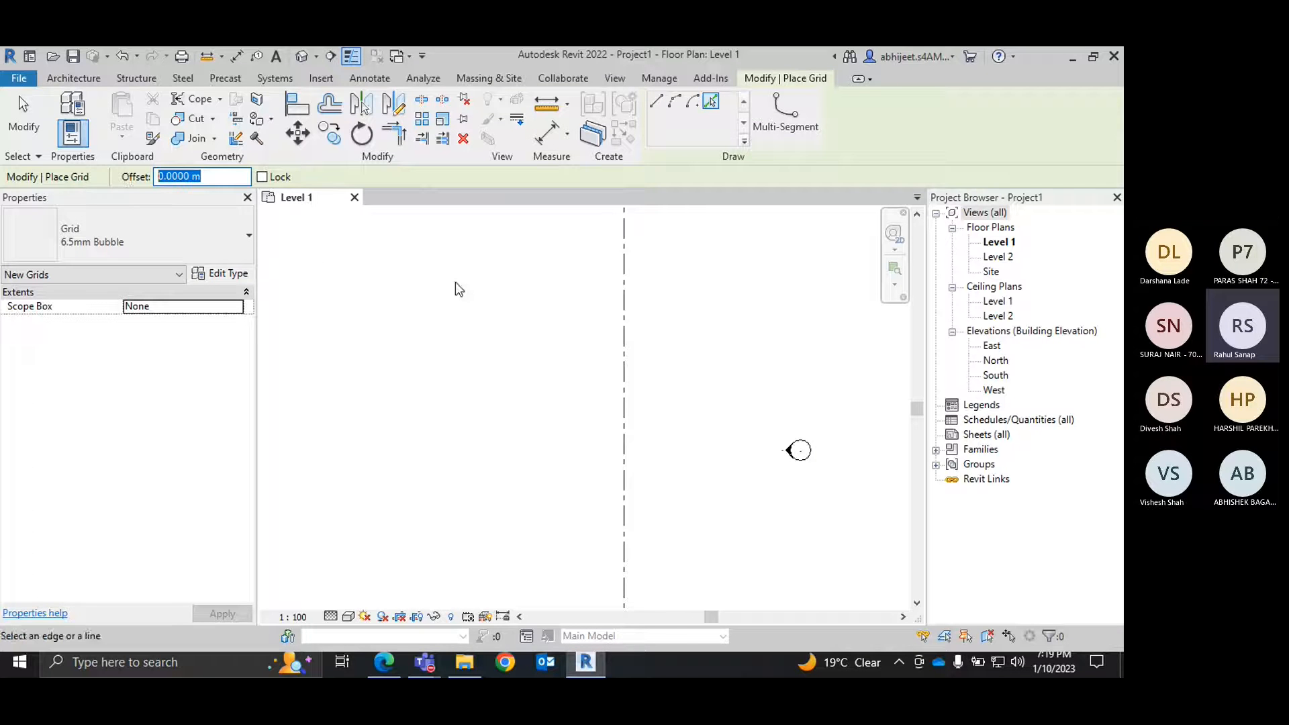
text(2.1)
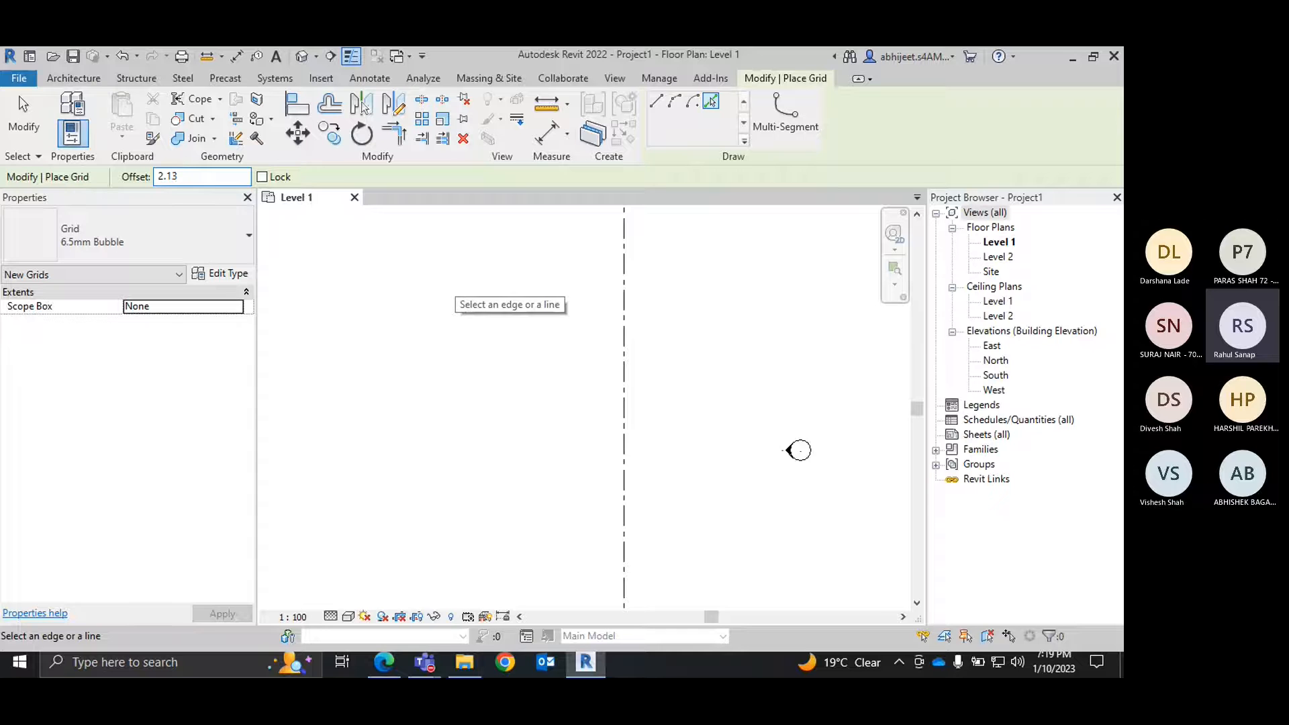
text(3)
key(Return)
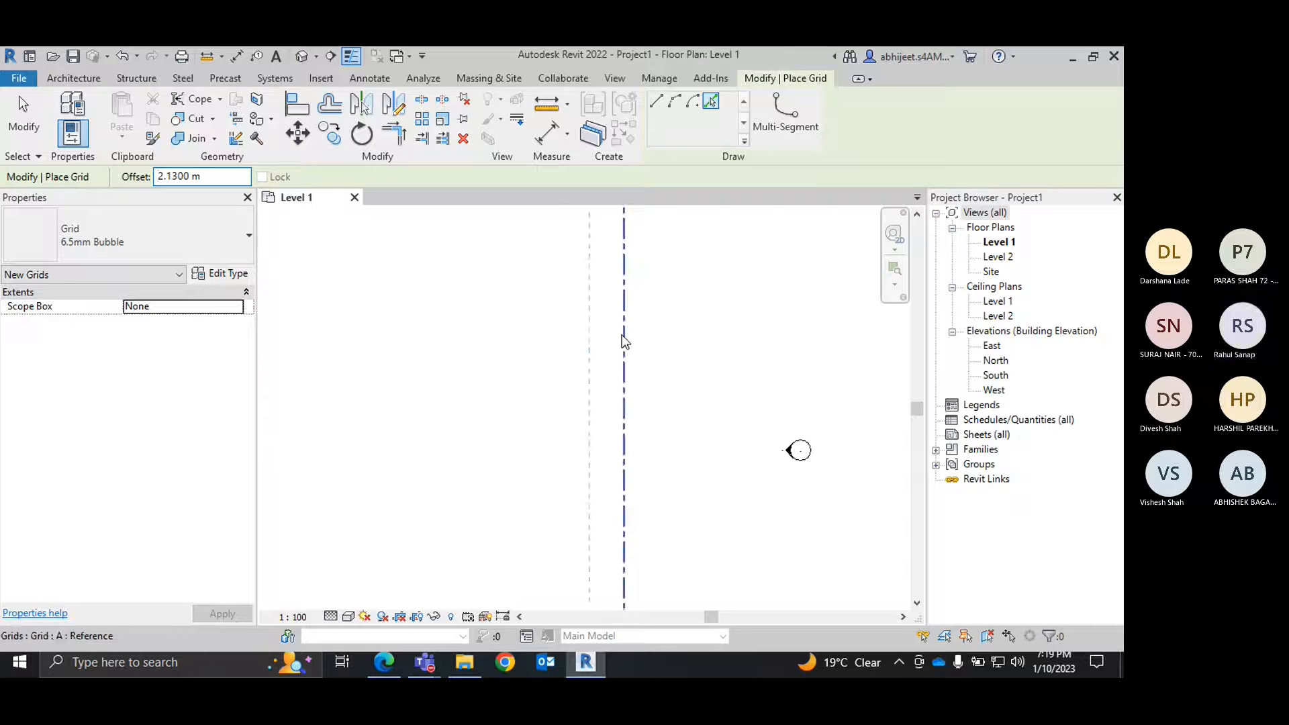
click(623, 343)
right_click(491, 312)
click(583, 427)
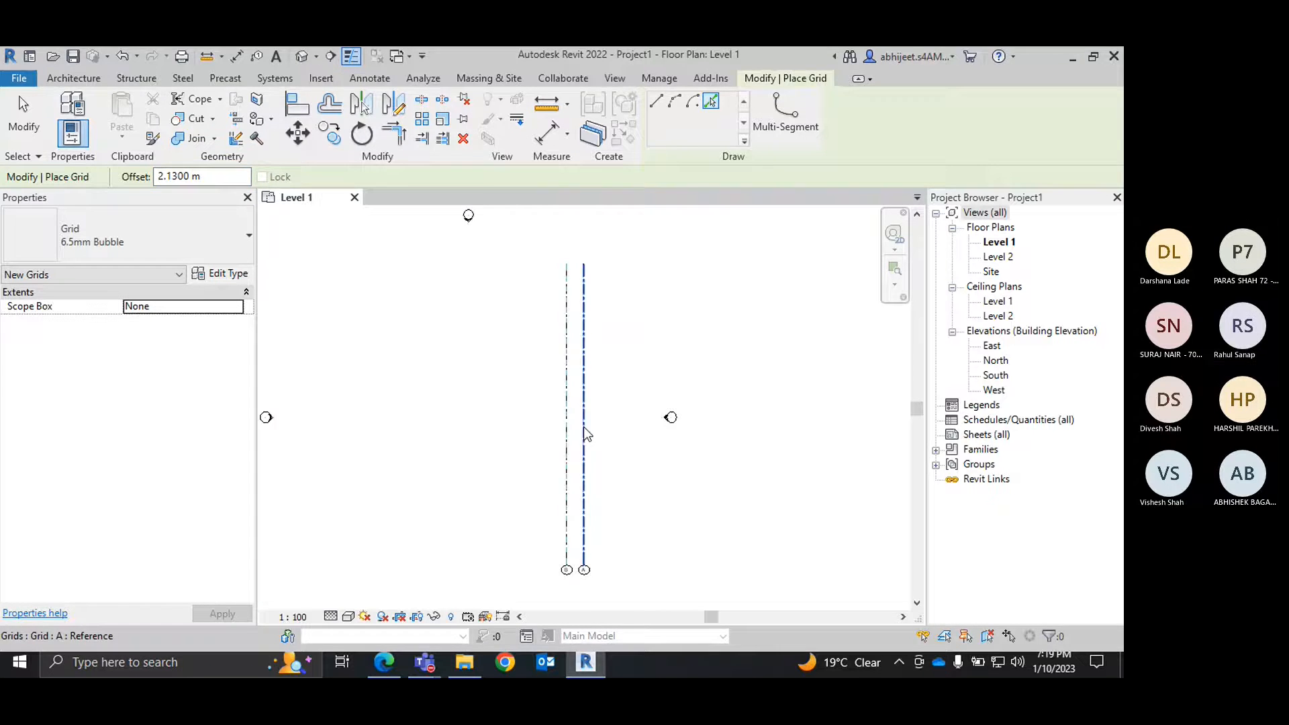
scroll(490, 499, up, 4)
middle_drag(676, 425, 586, 466)
scroll(618, 423, down, 2)
right_click(652, 319)
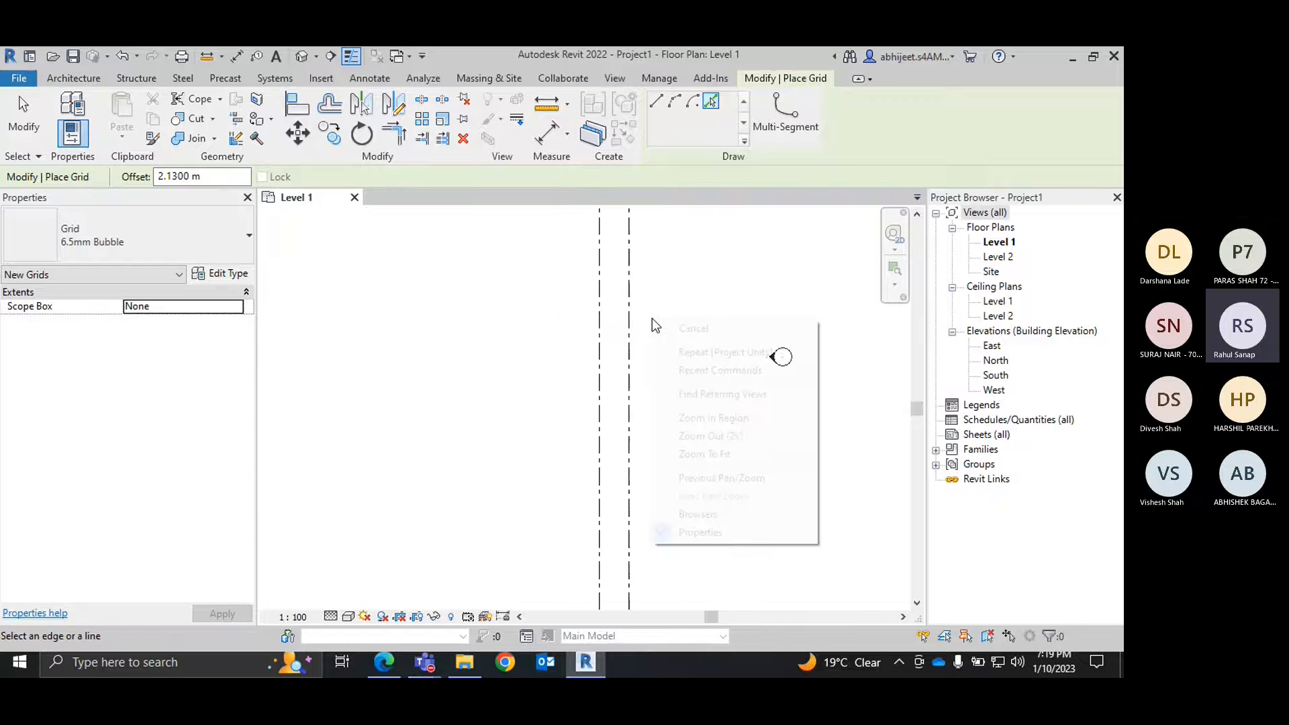
click(693, 328)
scroll(645, 385, down, 2)
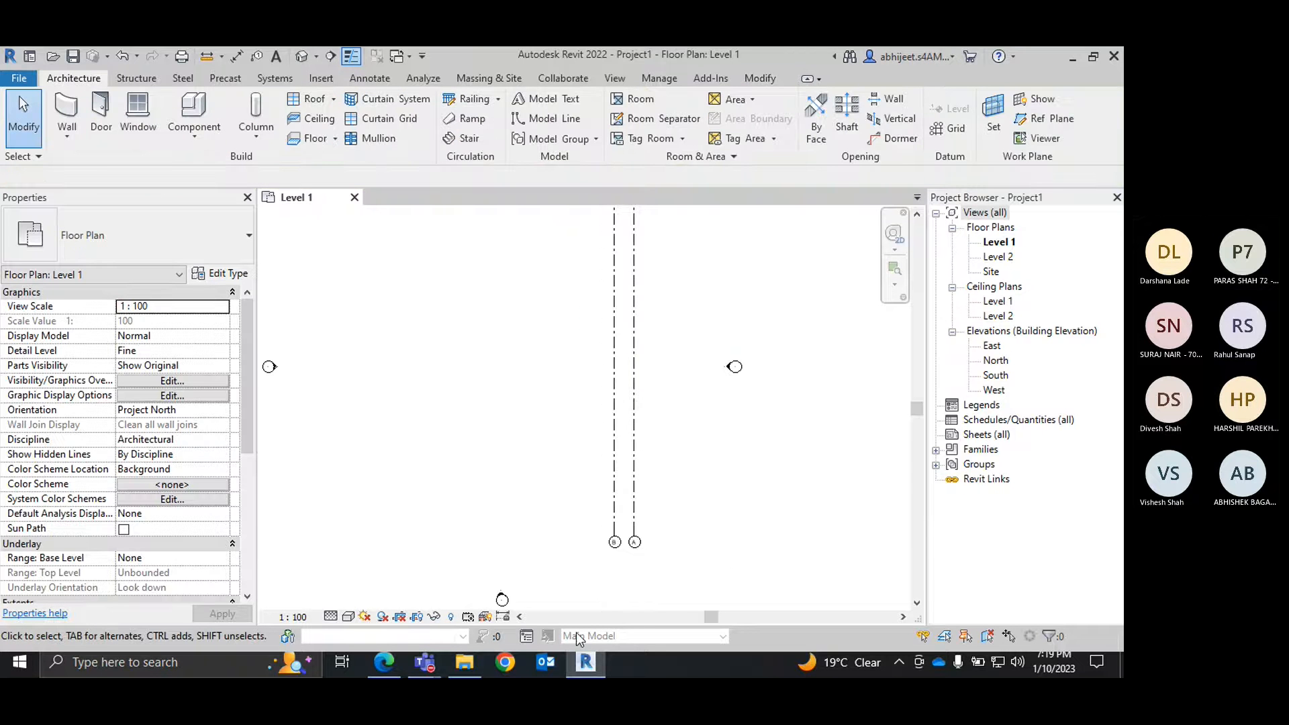
Switch to the plan PDF in Edge and check the ground floor kitchen's dimensions.
click(583, 661)
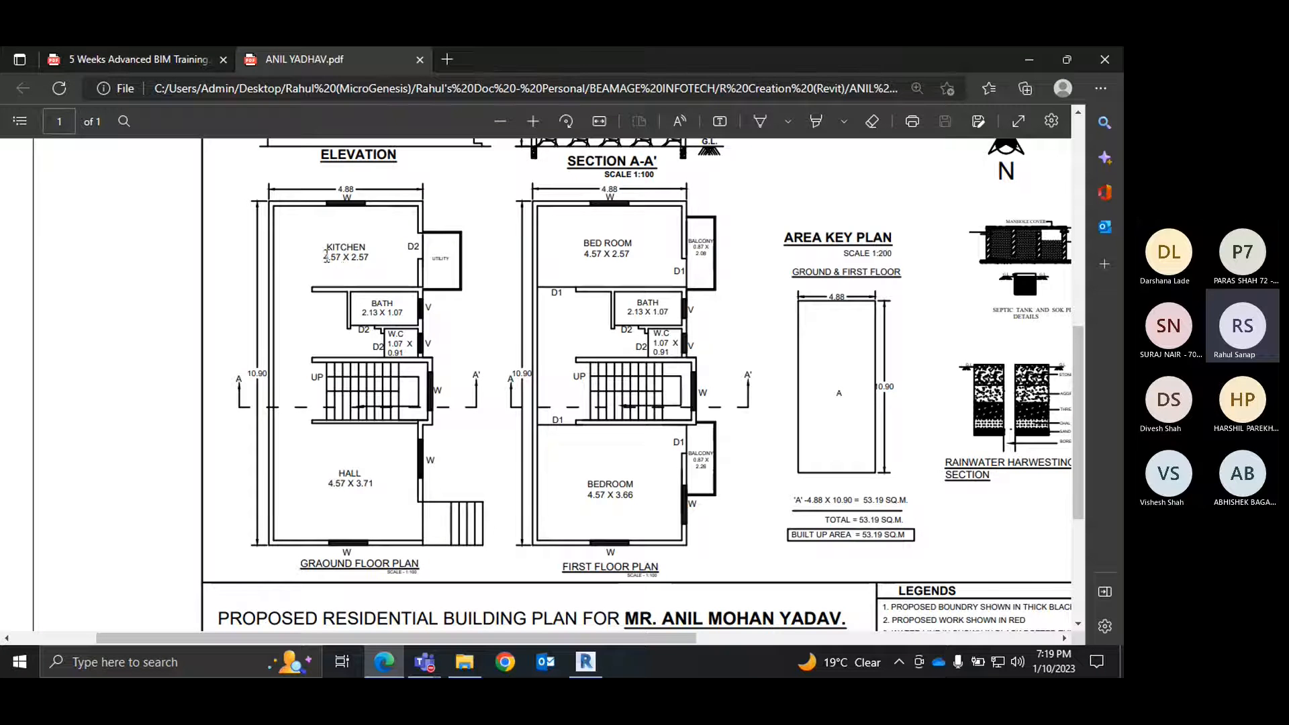
drag(326, 255, 343, 259)
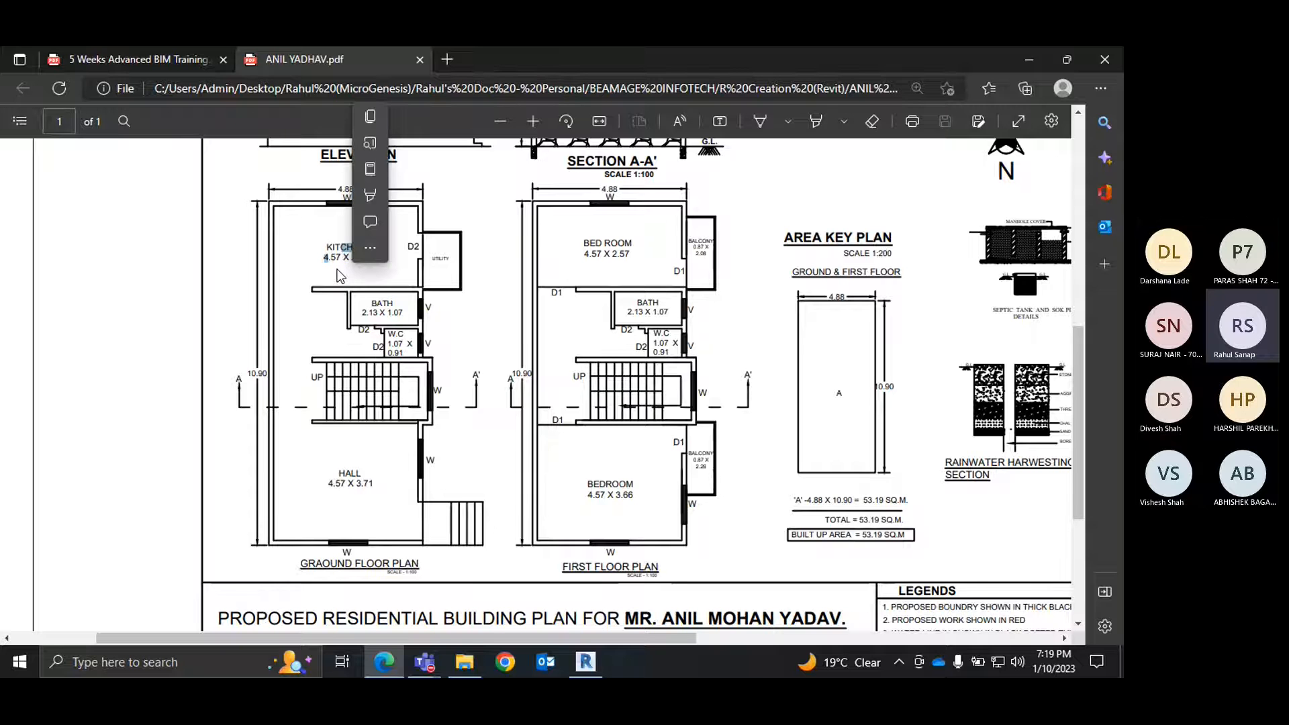
Switch to Teams, admit the participant waiting in the lobby, and return to Revit.
click(424, 662)
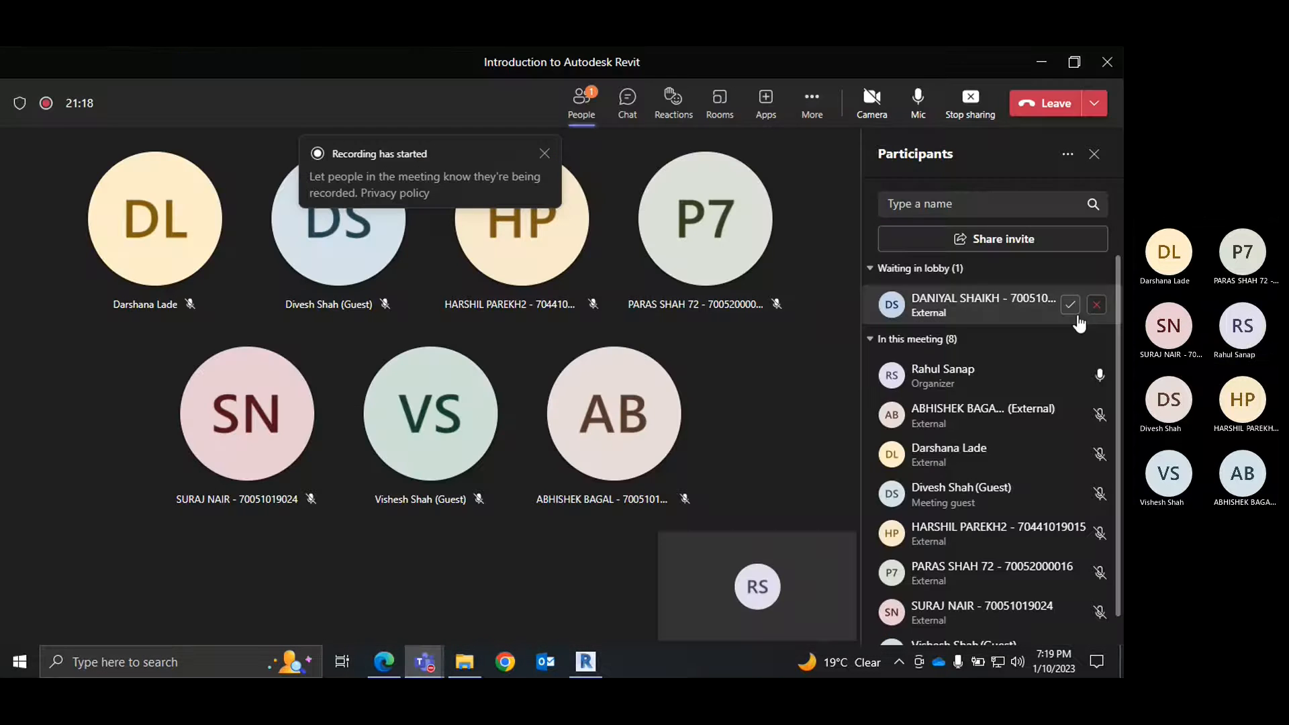
click(1071, 303)
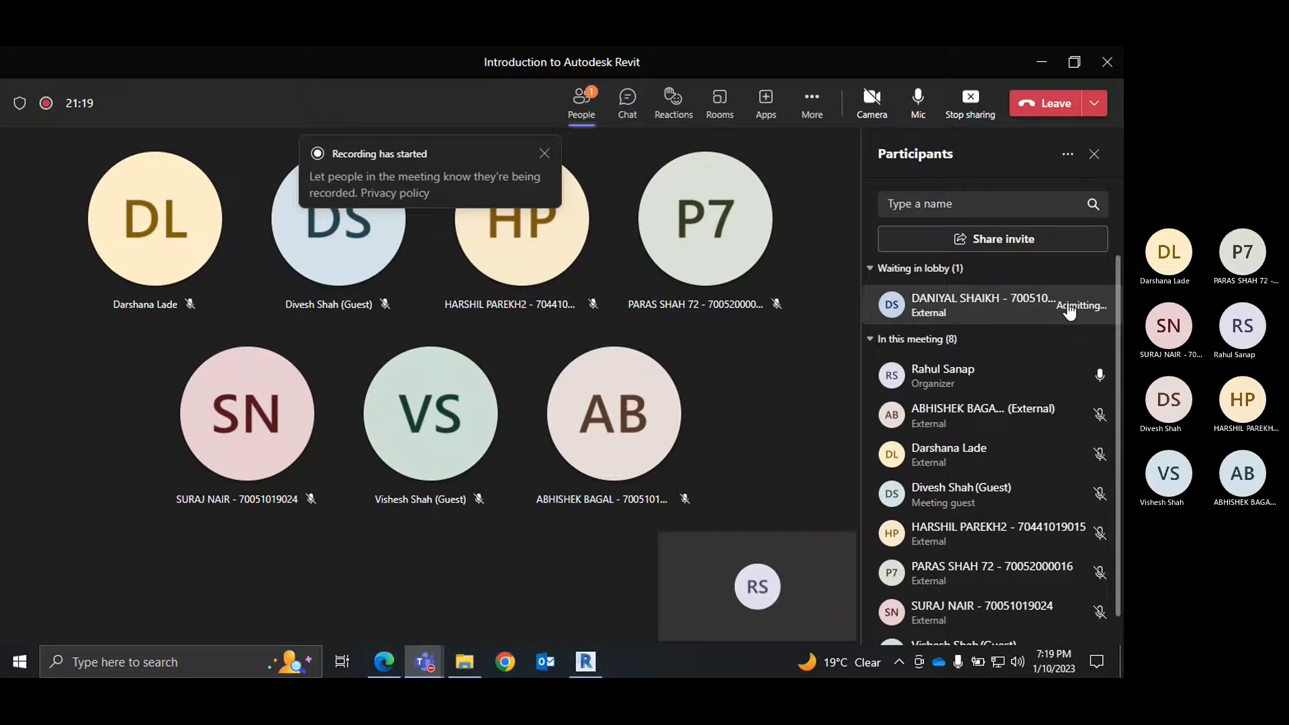
click(599, 664)
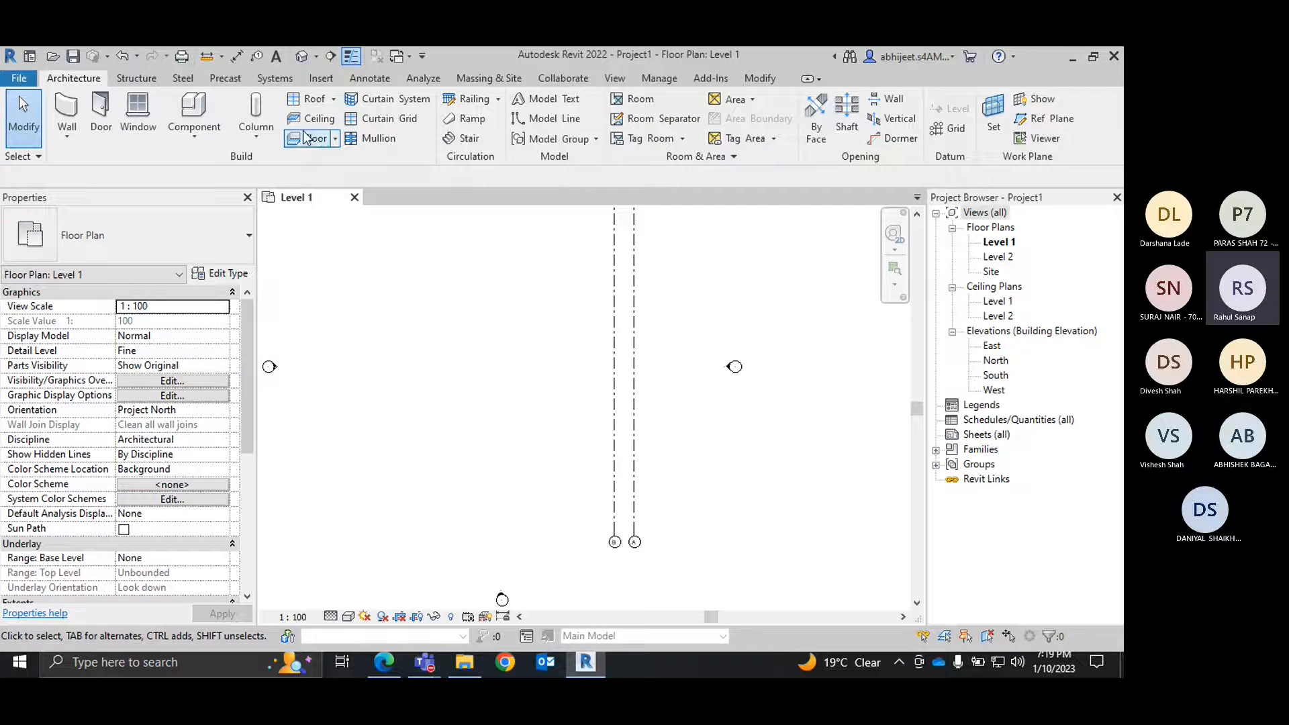
Add a third vertical grid line offset 4.57 m west of grid A, using Pick Lines on grid A.
key(g)
key(r)
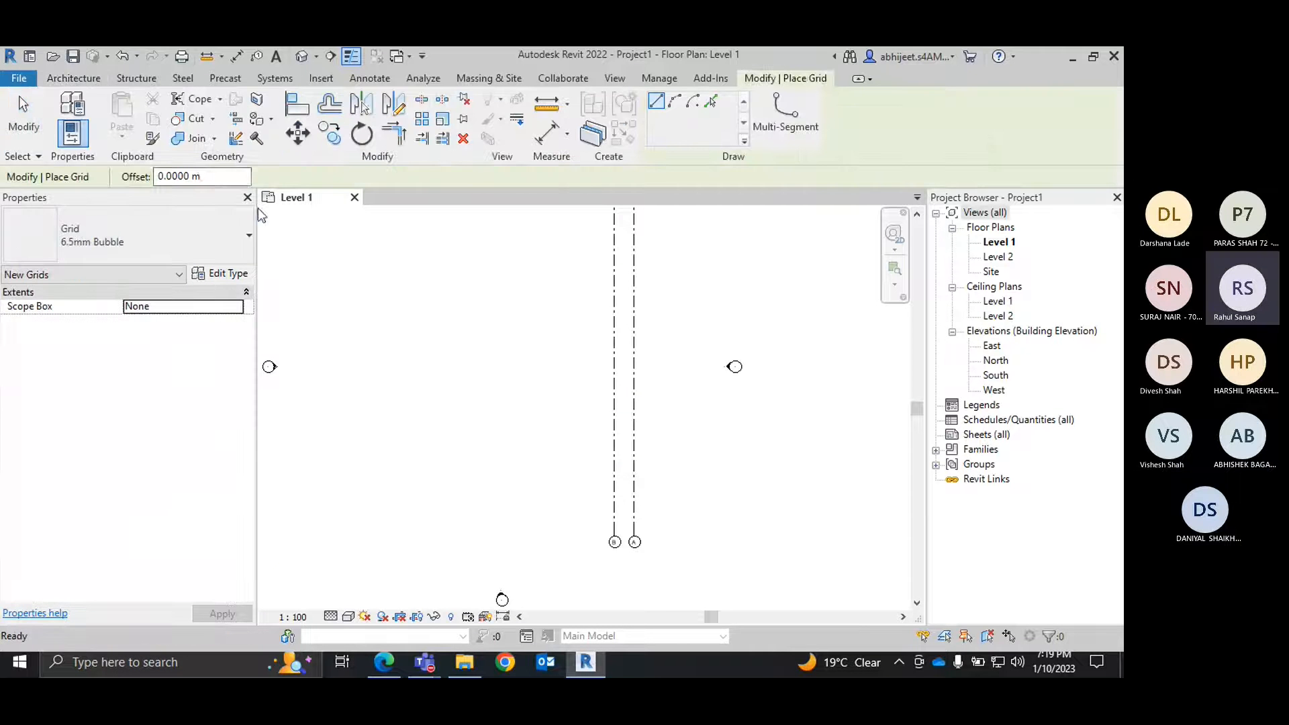
click(205, 178)
text(4.57)
key(Return)
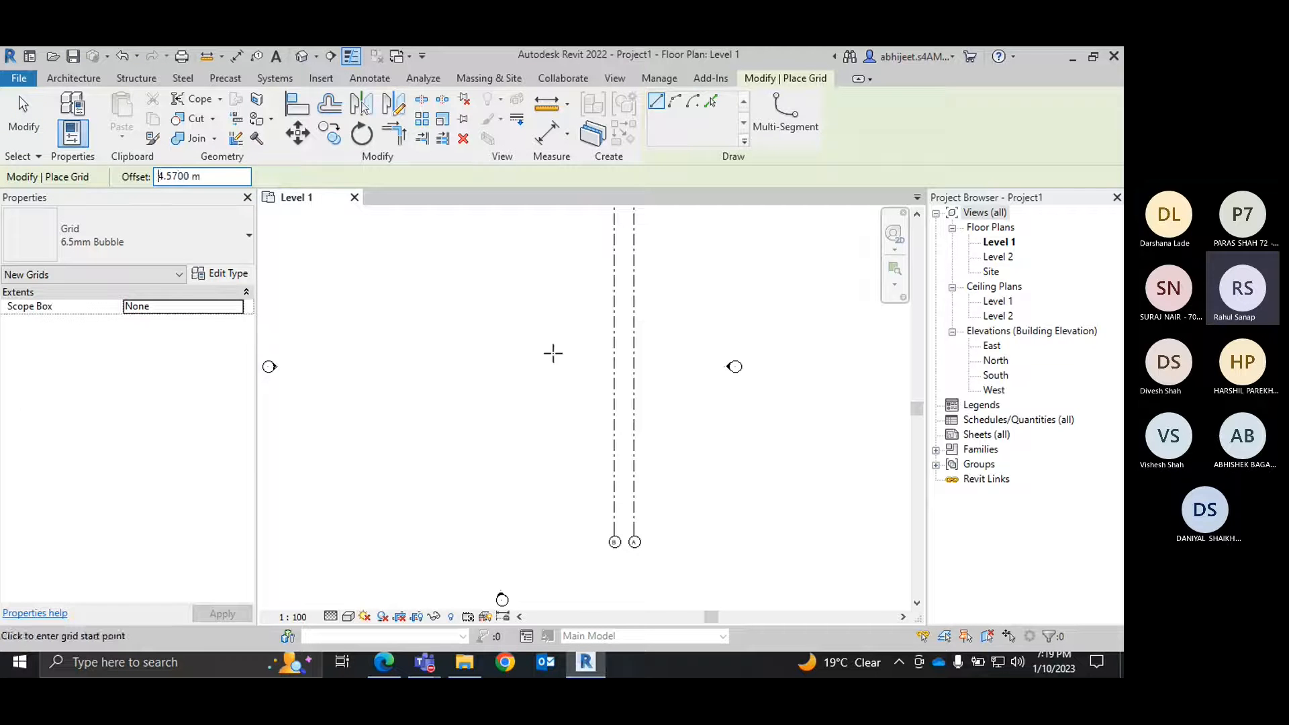
key(p)
key(l)
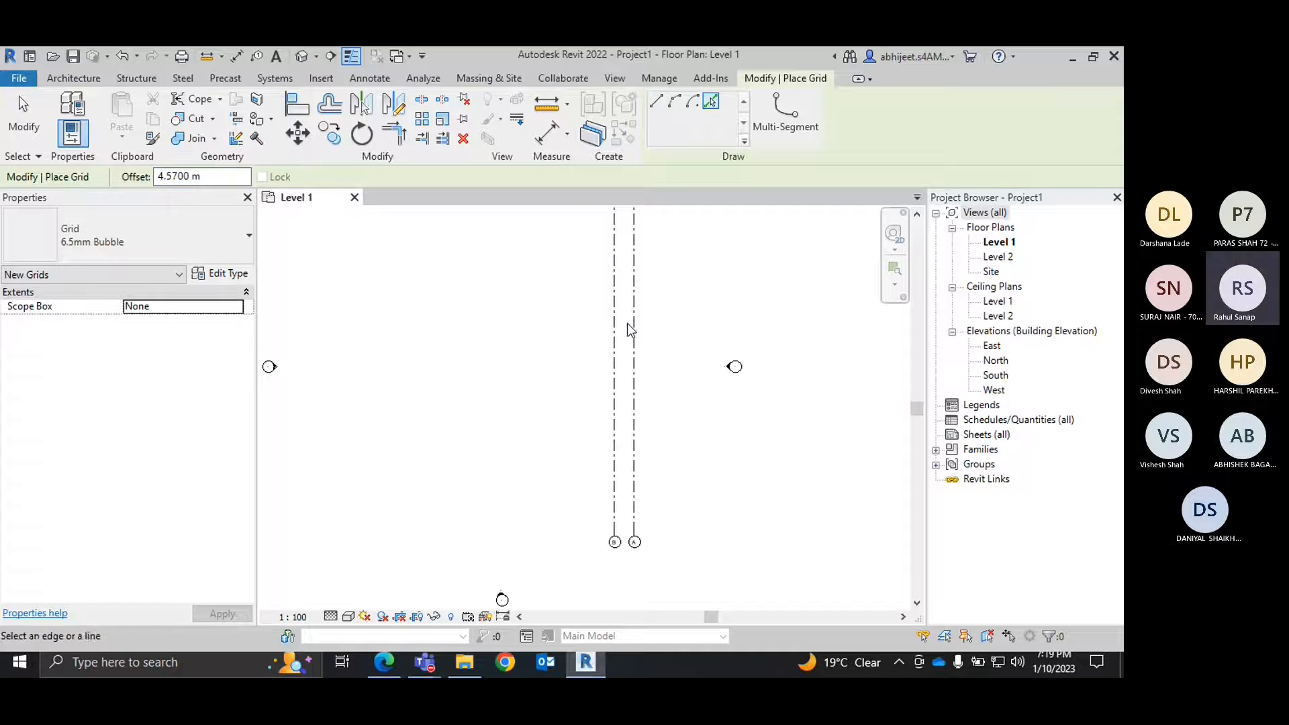
click(634, 324)
right_click(425, 275)
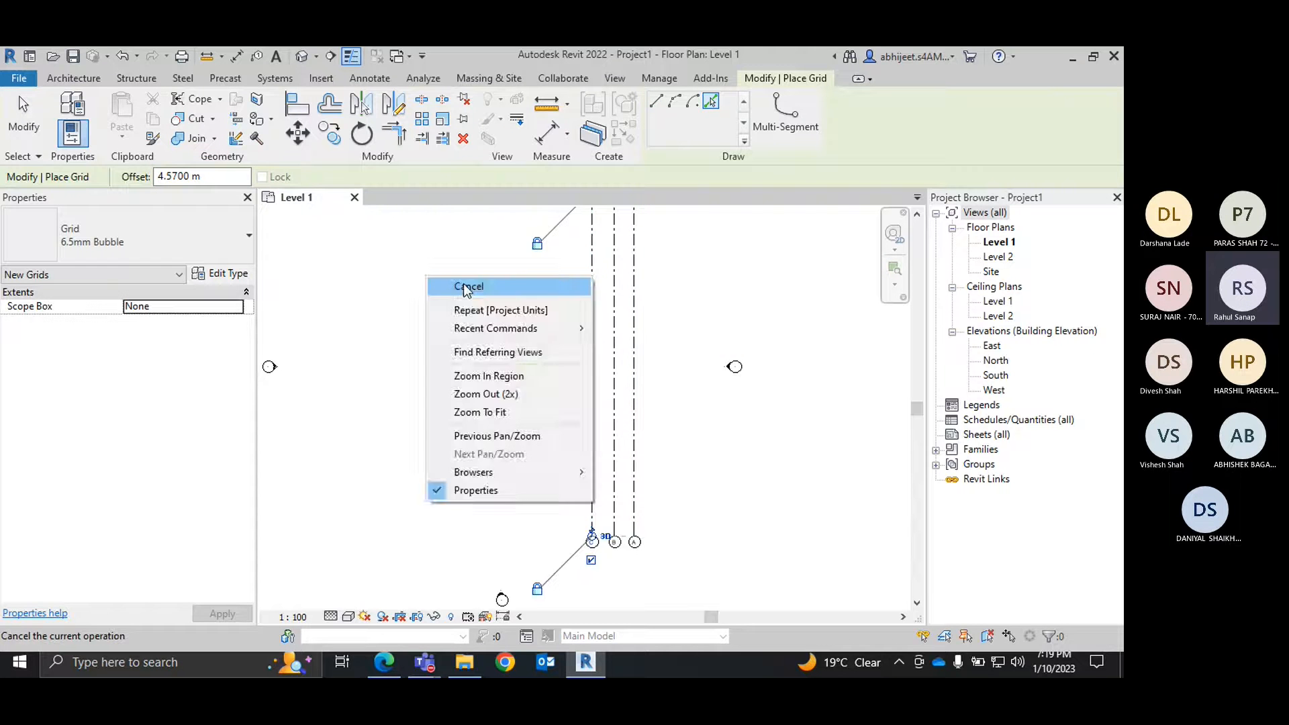
right_click(469, 278)
click(486, 296)
Place an aligned dimension chain across the three vertical grid lines, just beyond their north ends.
scroll(587, 357, up, 2)
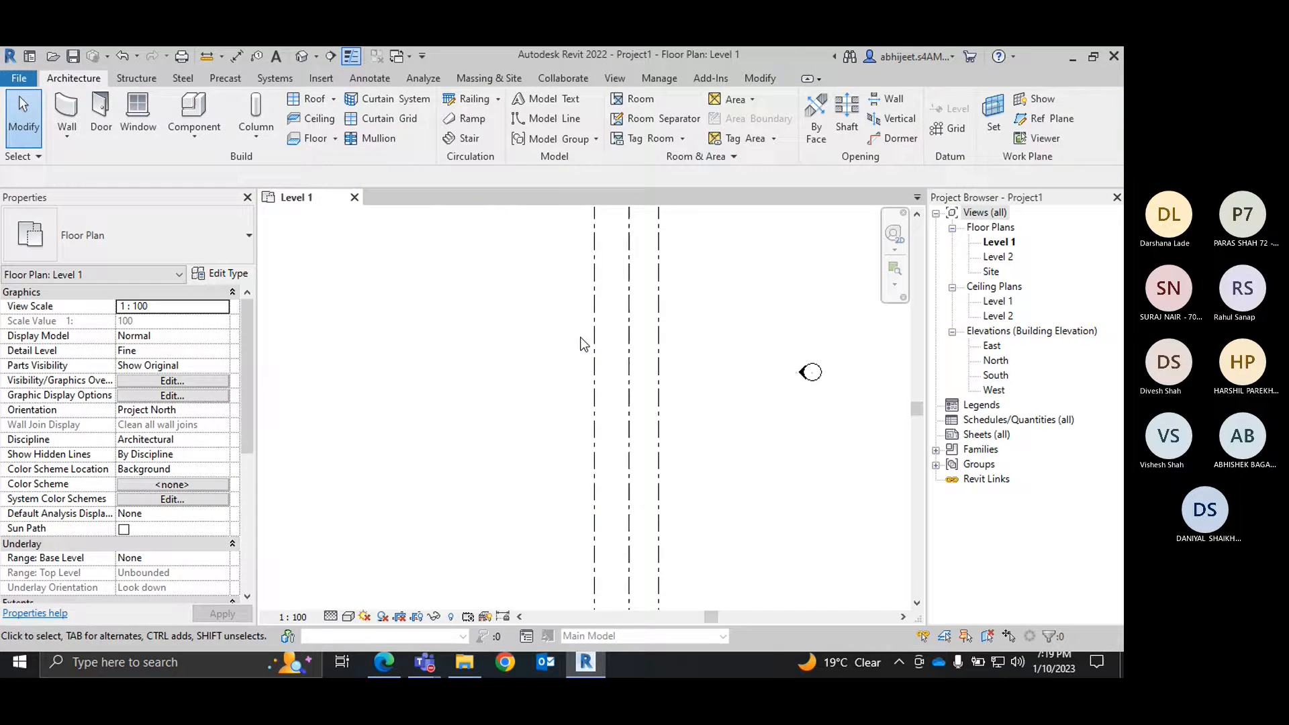
middle_drag(579, 340, 483, 583)
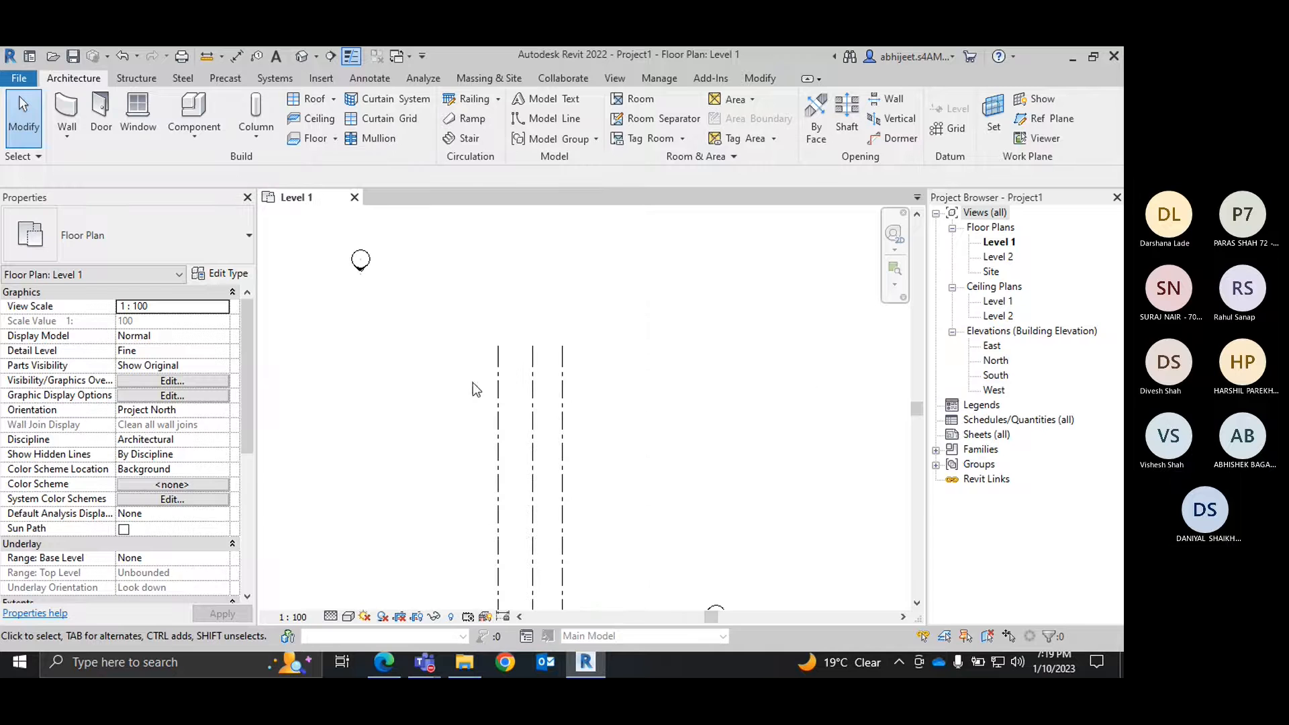
click(236, 56)
scroll(559, 367, up, 3)
click(420, 350)
click(499, 354)
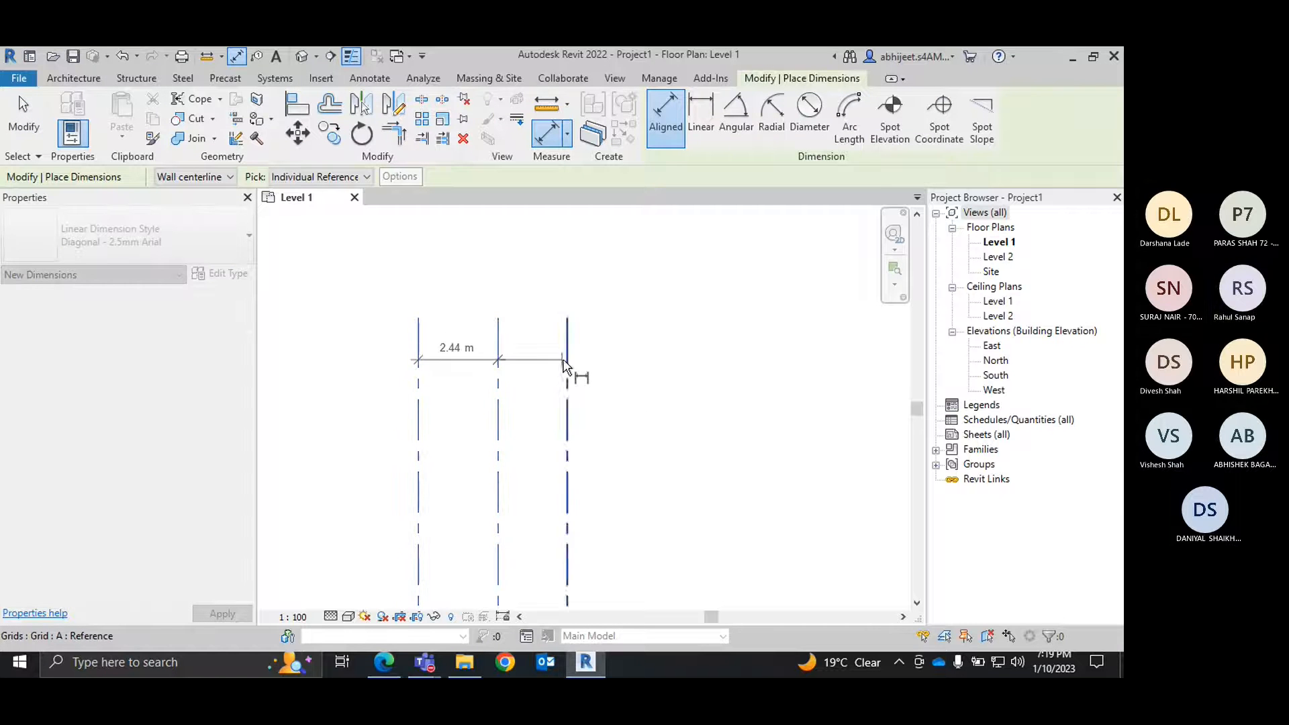
click(568, 366)
click(522, 296)
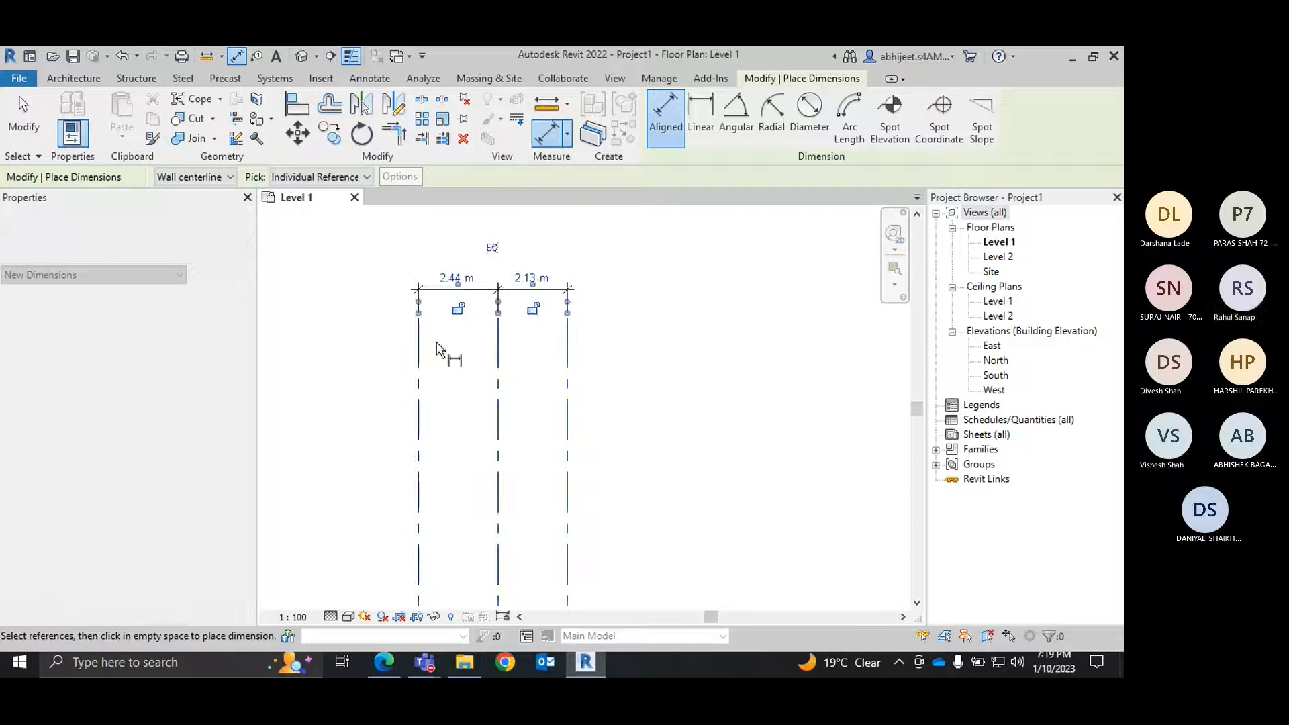
Add an overall aligned dimension between the two outermost vertical grid lines, above the dimension chain.
click(419, 349)
click(566, 357)
click(558, 254)
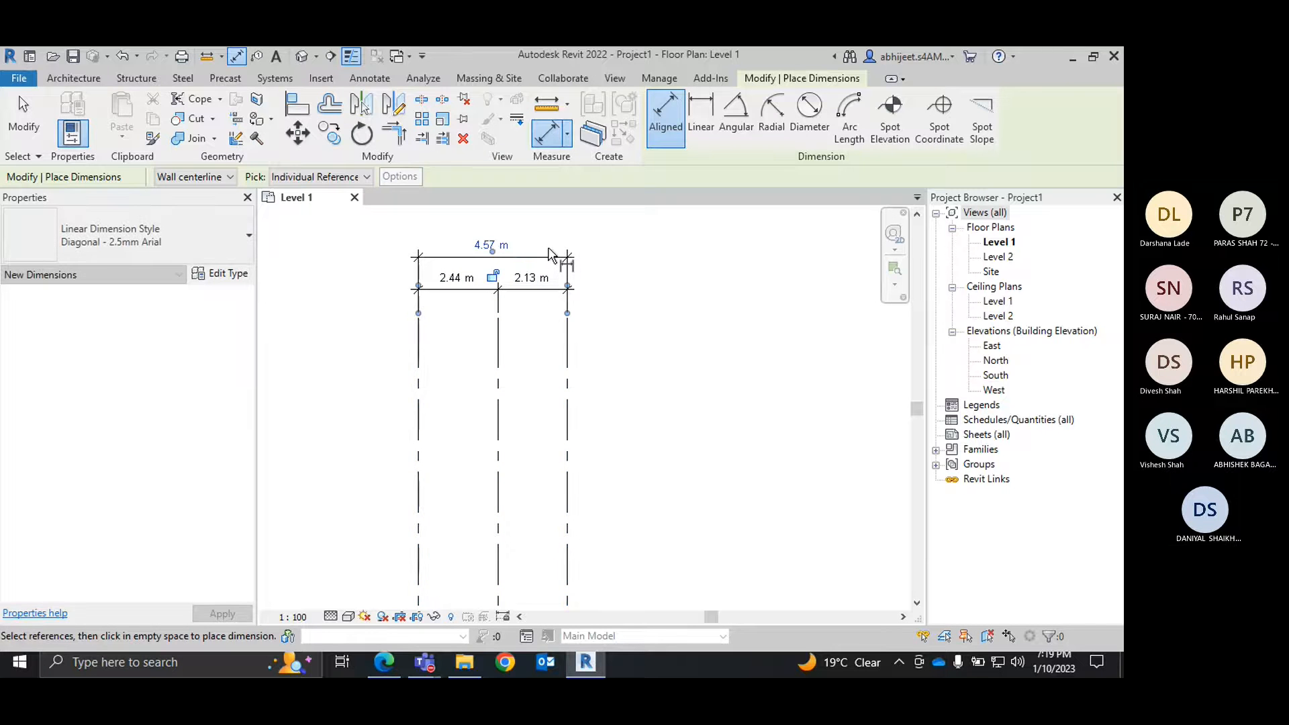
right_click(586, 212)
click(626, 220)
scroll(641, 270, down, 1)
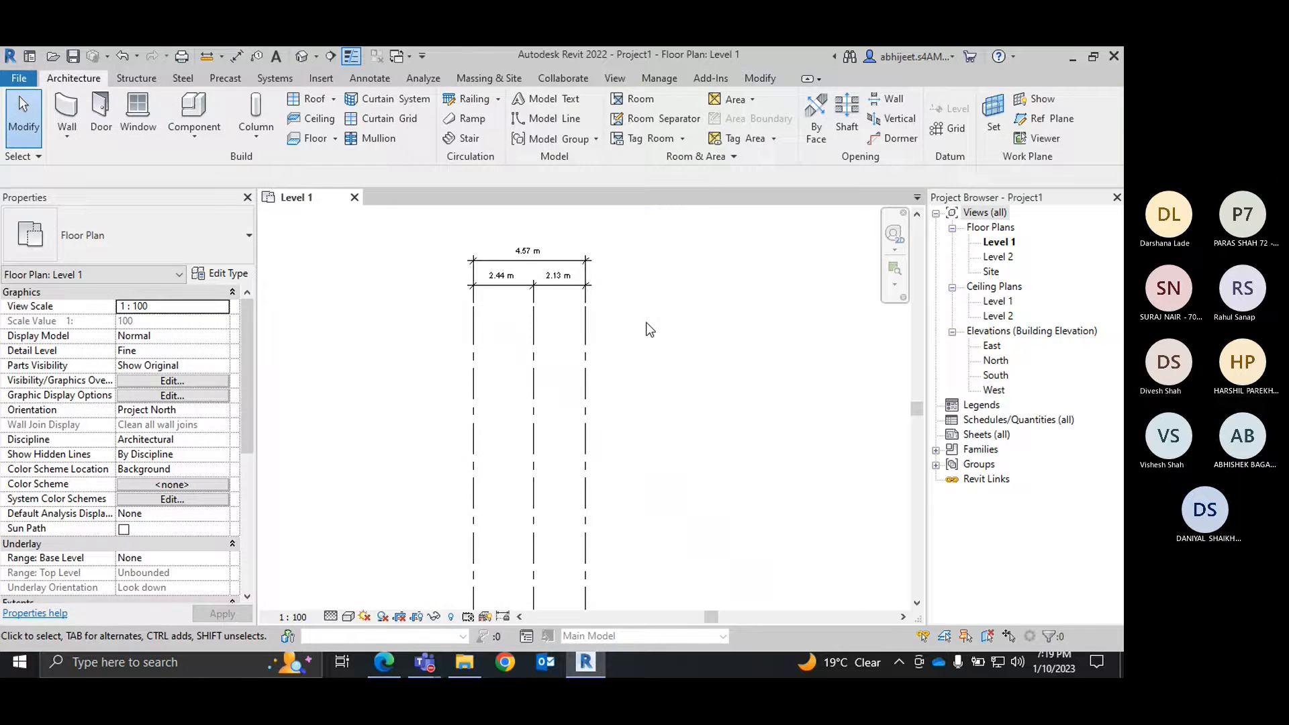
Switch to the plan PDF in Edge to examine the kitchen and bath dimensions on the ground floor, and return to Revit.
click(388, 665)
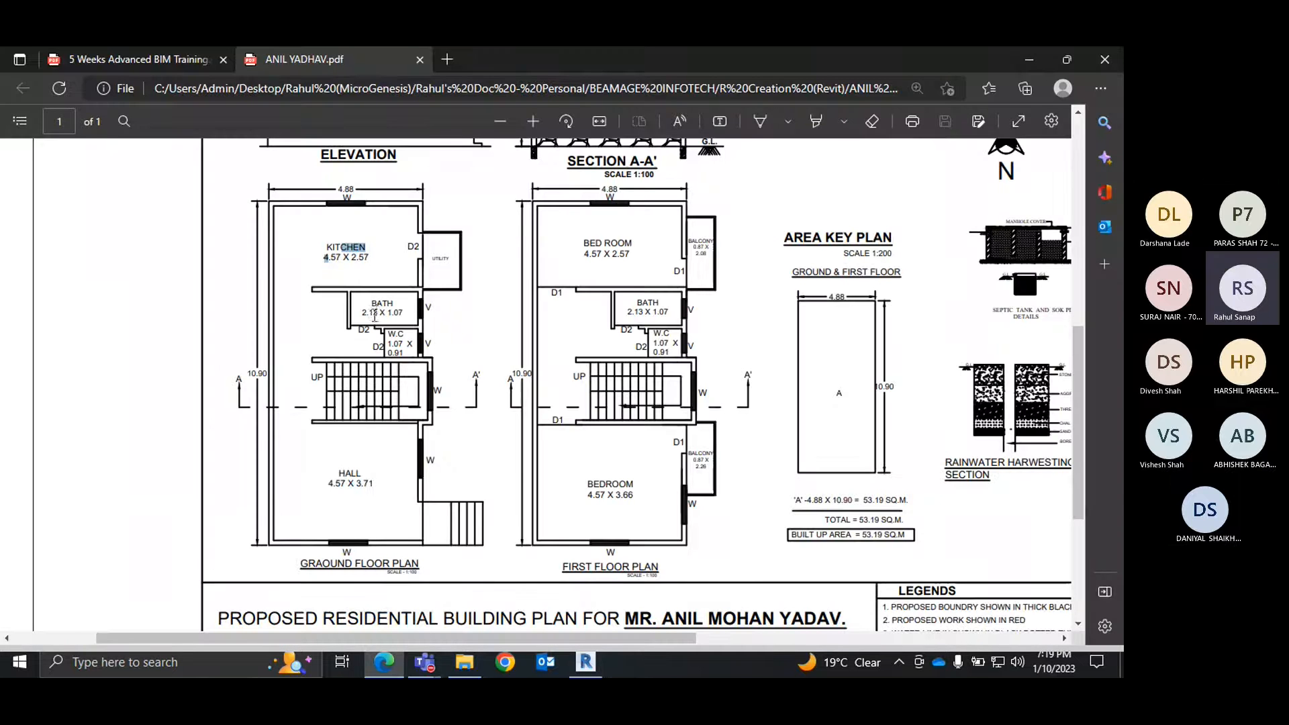
click(309, 326)
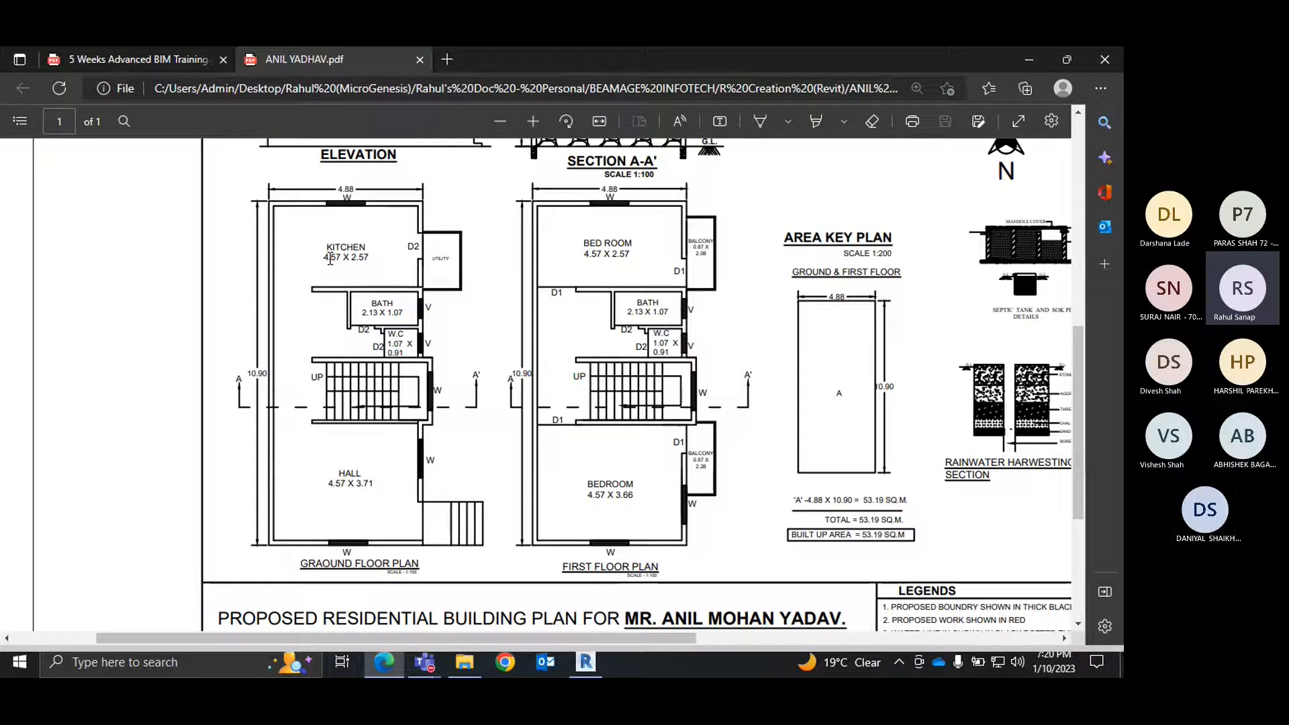
drag(333, 251, 341, 249)
click(383, 245)
click(584, 668)
Draw a horizontal grid line across the three vertical grids near their north ends, with its bubble on the east side.
right_click(672, 272)
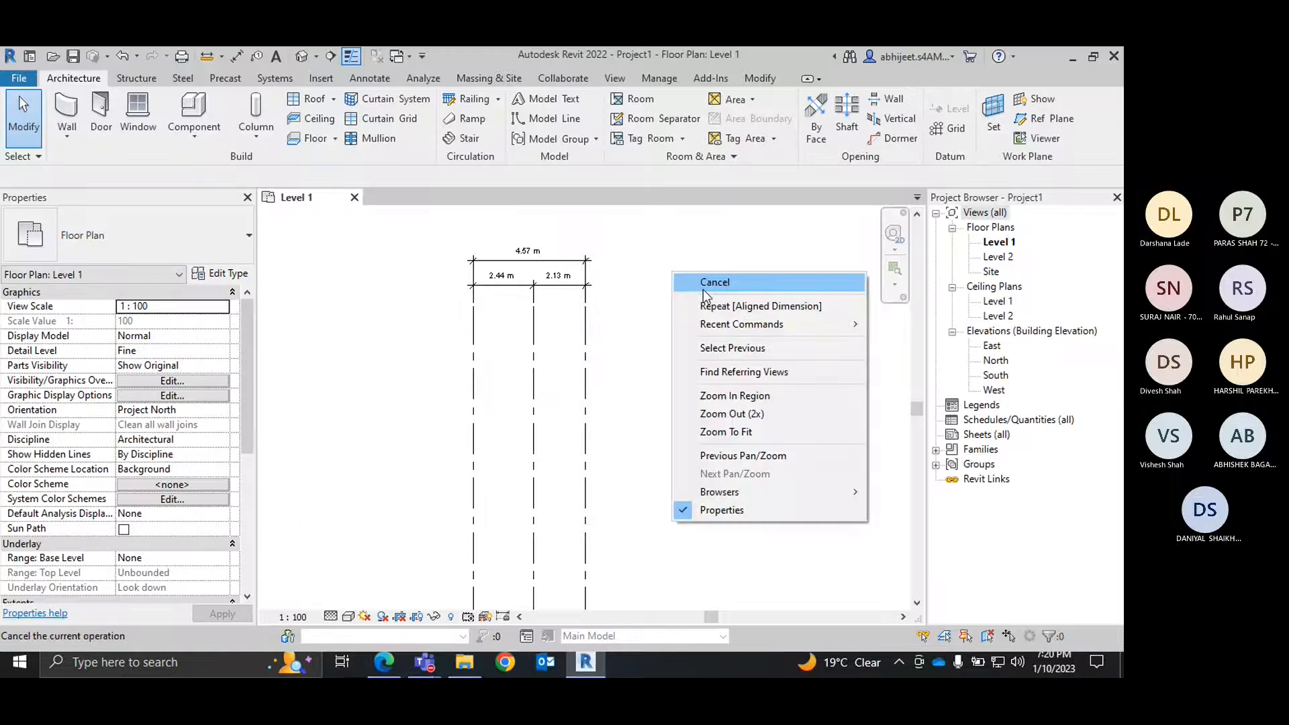
click(703, 283)
key(g)
key(r)
scroll(524, 328, down, 5)
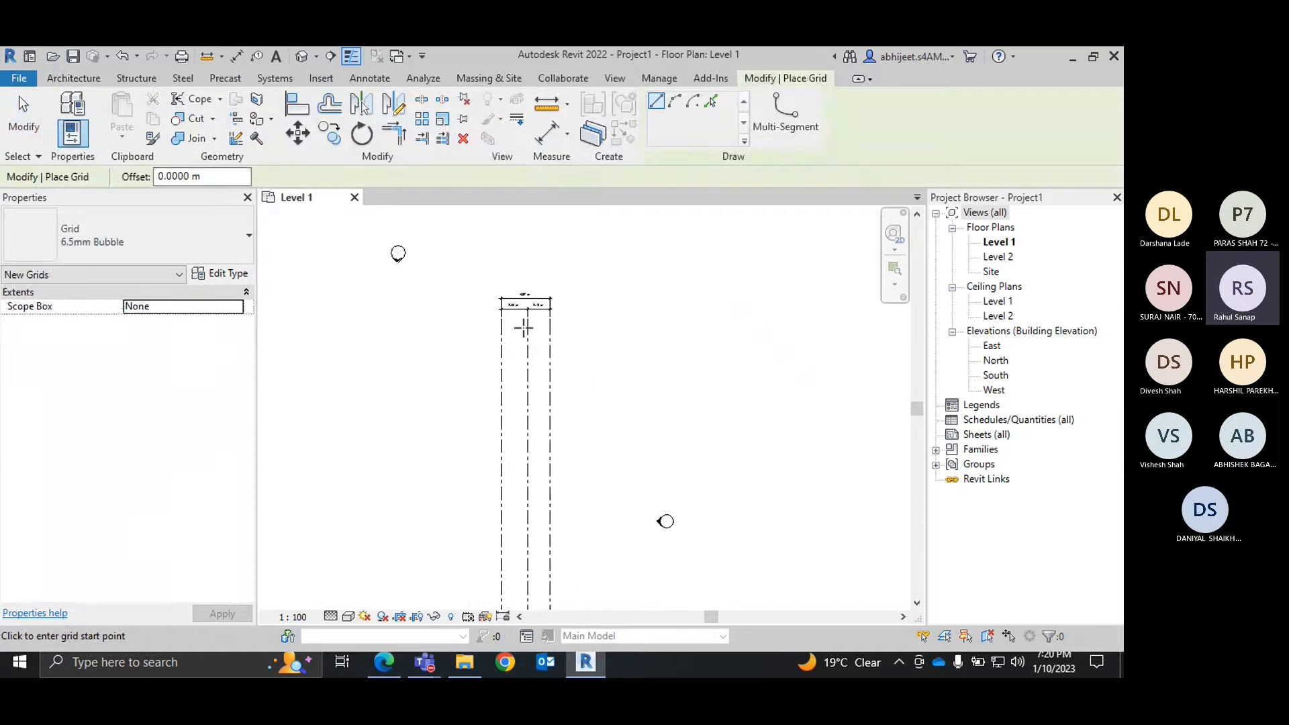
click(431, 332)
scroll(578, 331, up, 2)
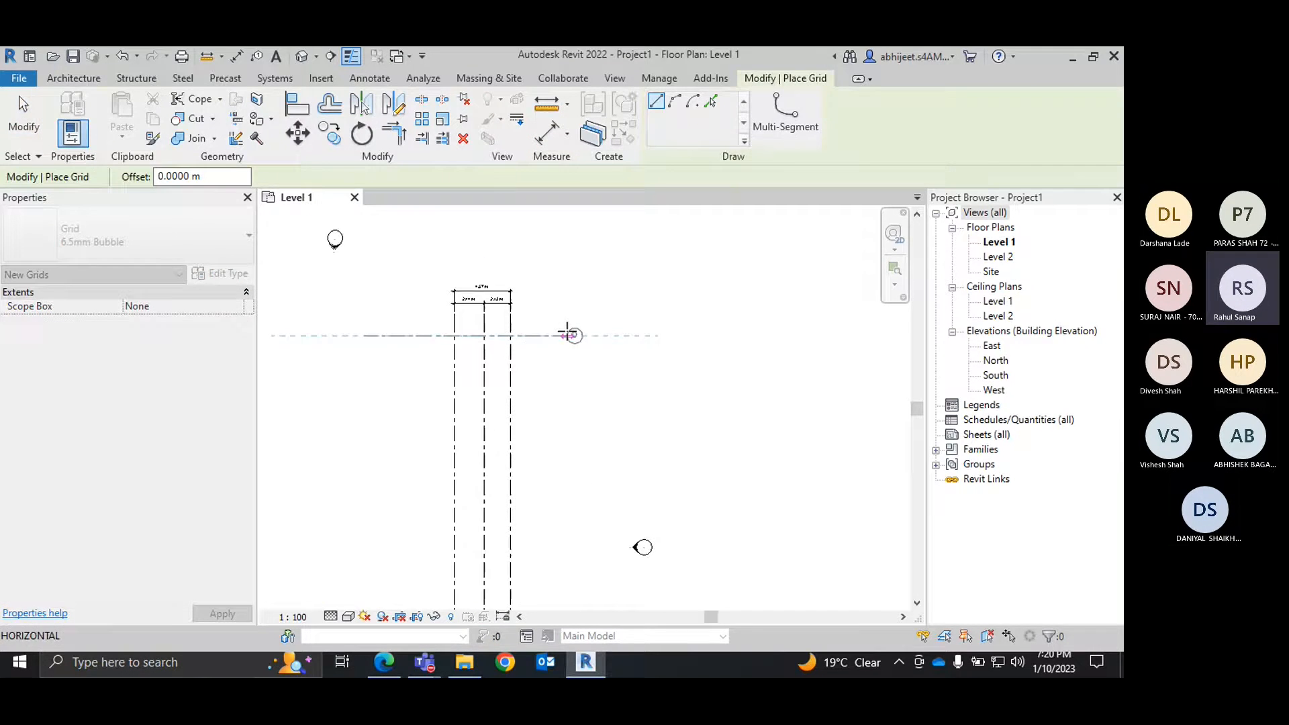
click(568, 335)
right_click(620, 305)
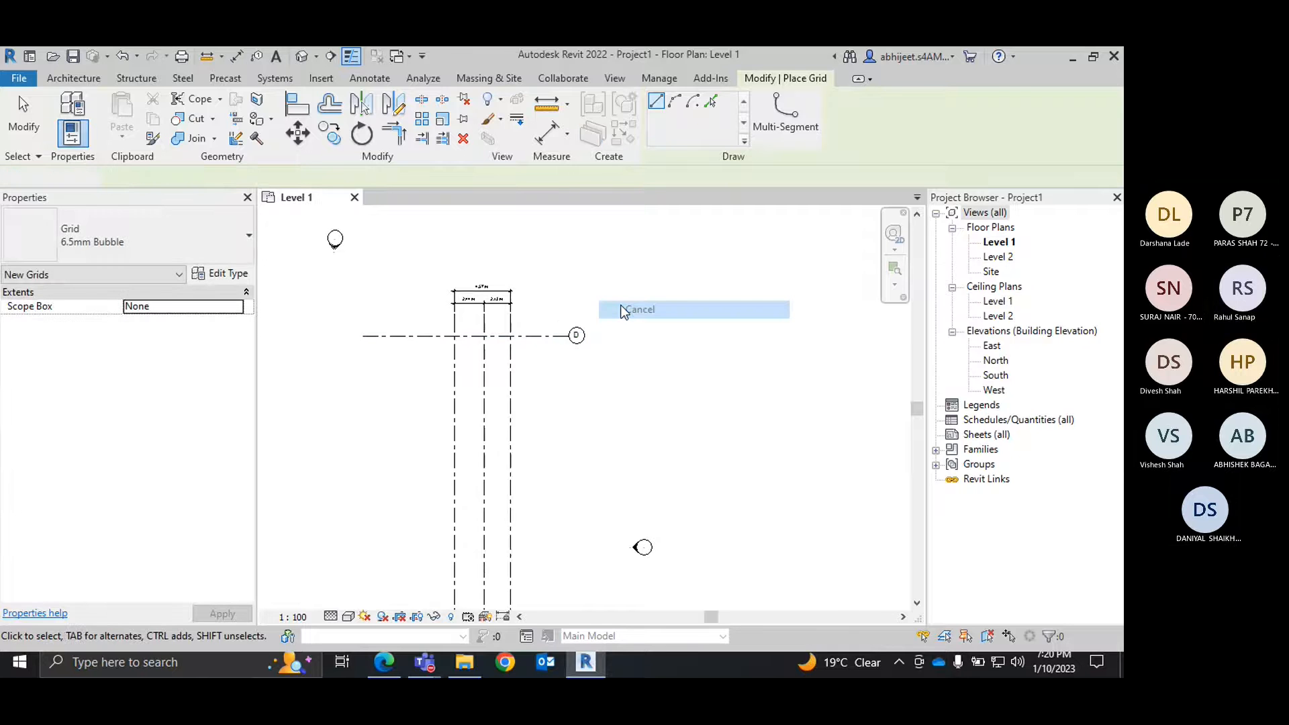
click(622, 317)
Rename the horizontal grid line as 1.
click(575, 336)
click(202, 340)
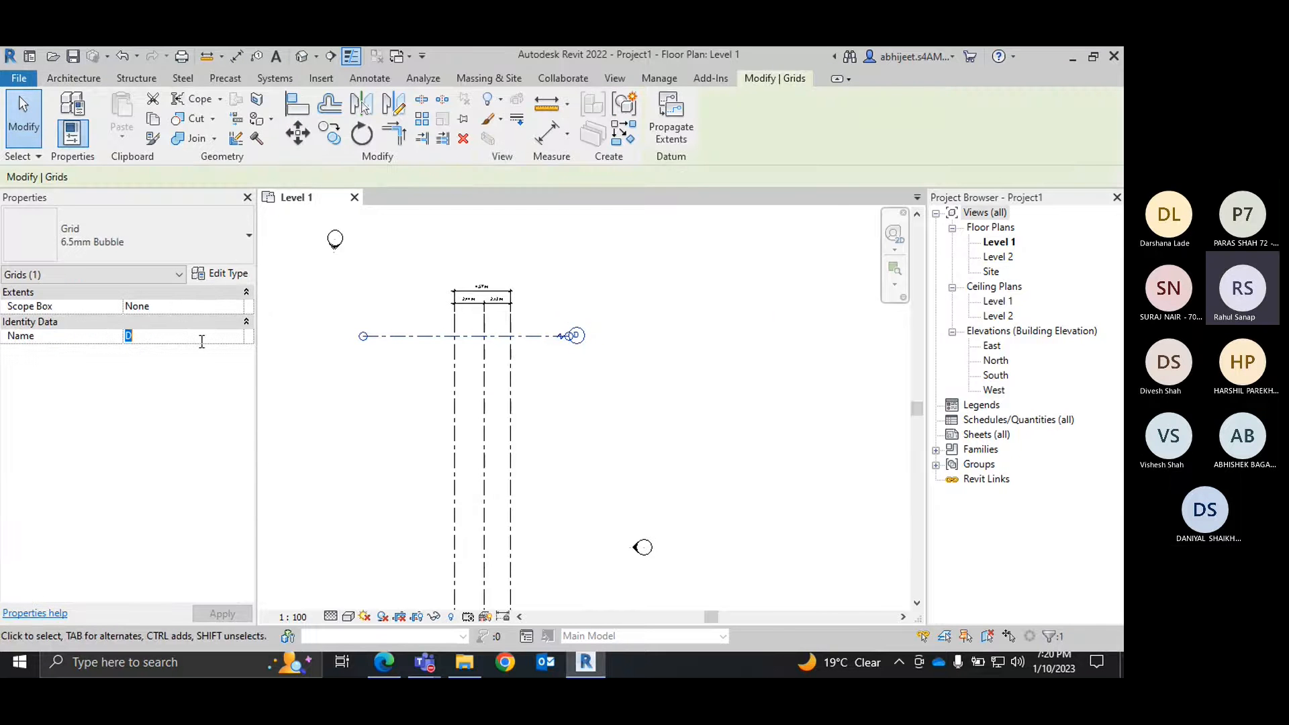
text(1)
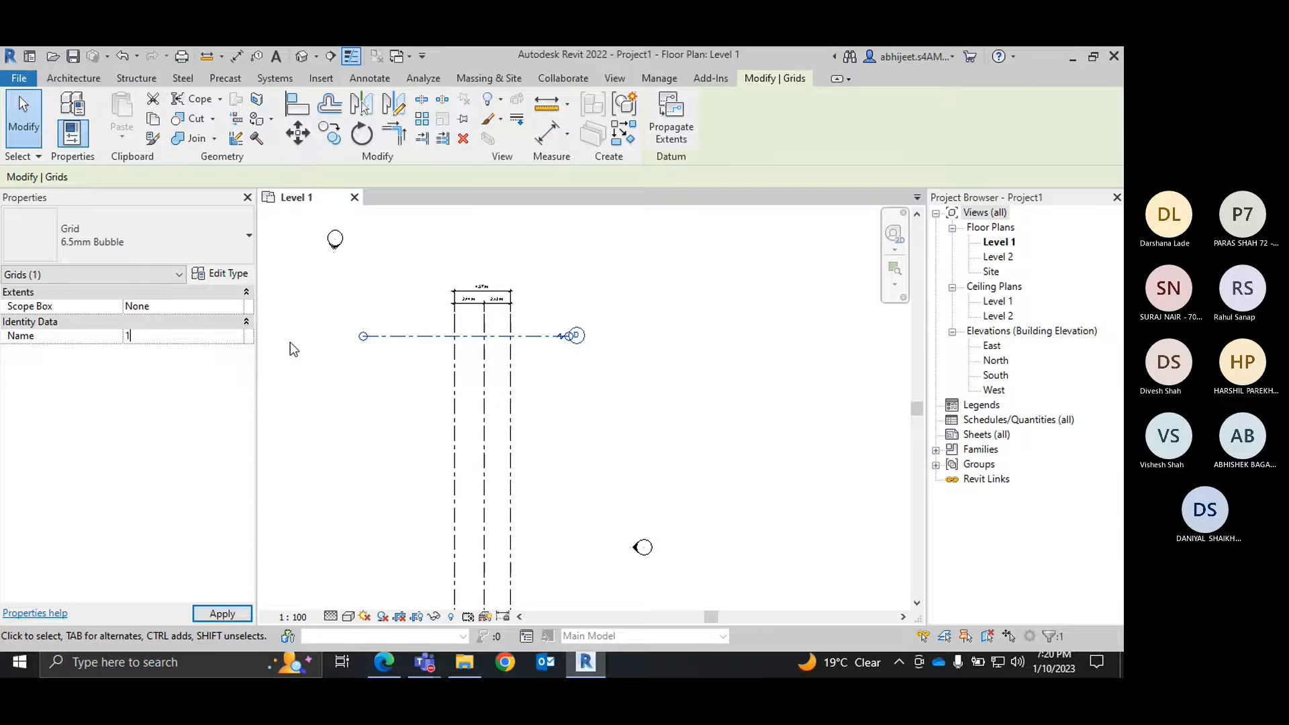
click(410, 263)
scroll(531, 339, up, 2)
click(547, 337)
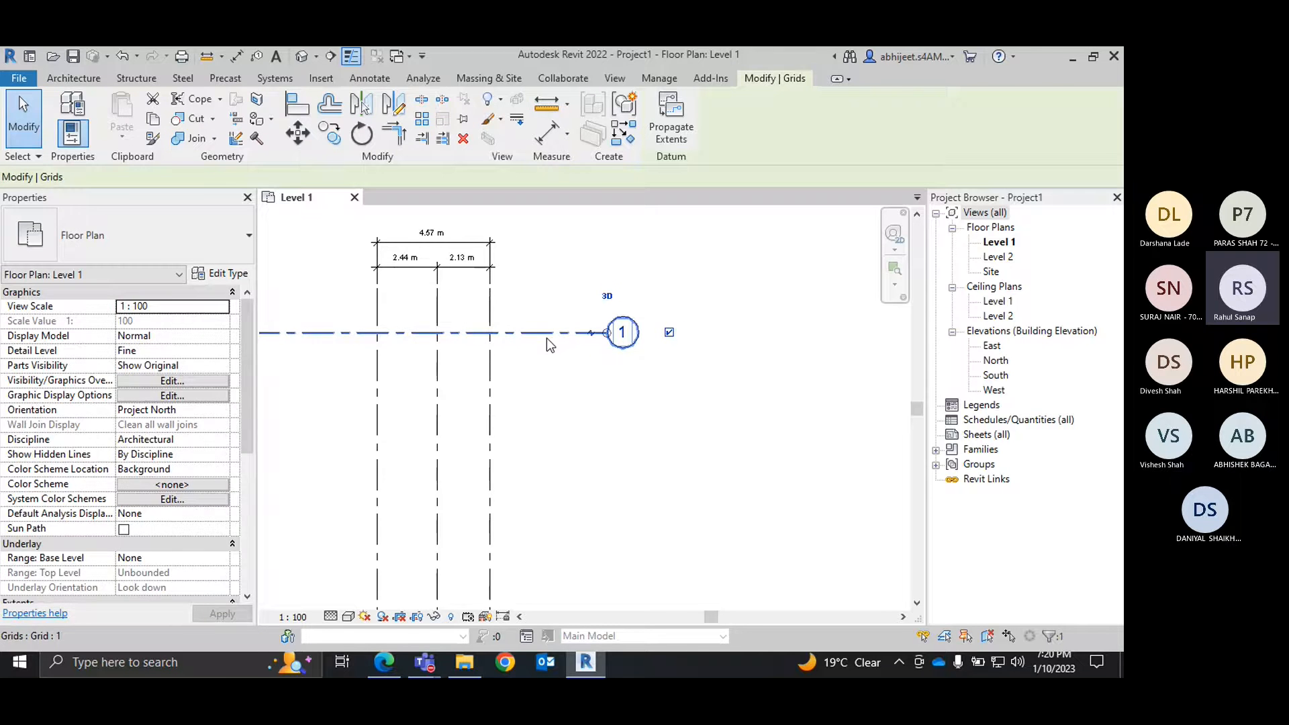
Switch to the plan PDF in Edge to check the kitchen dimensions, and return to Revit.
click(587, 665)
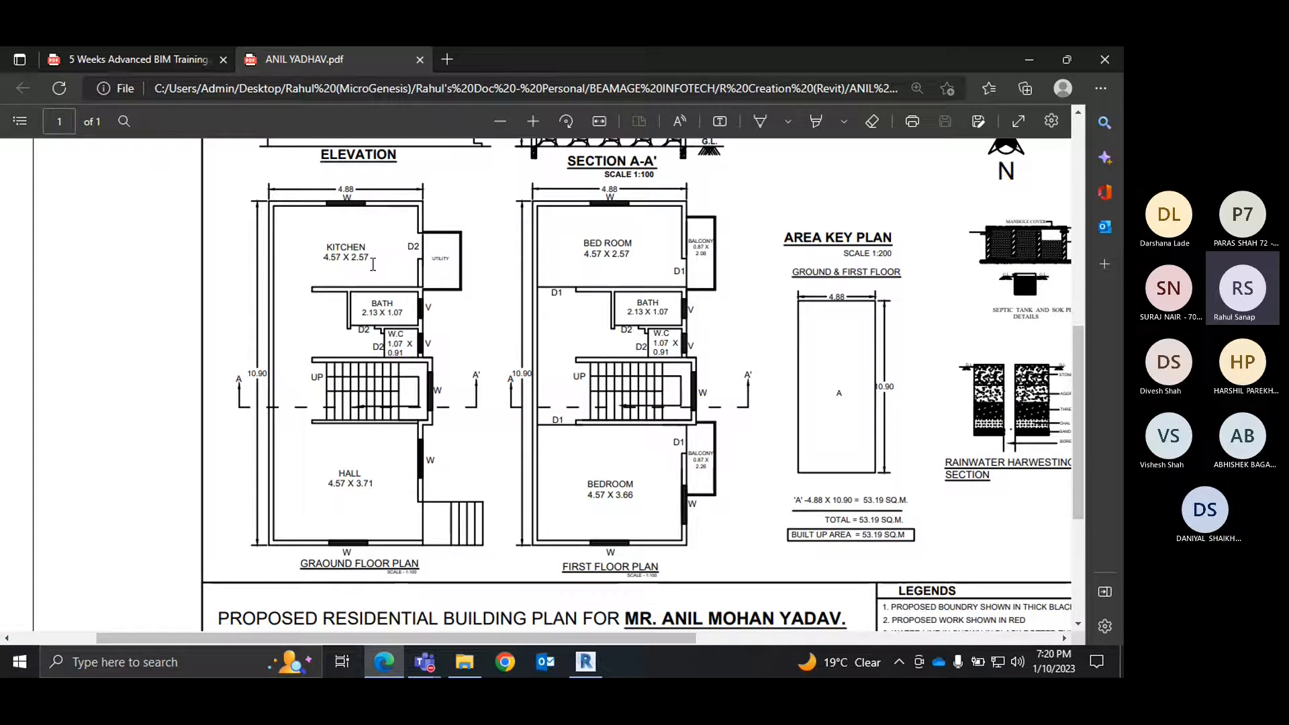
click(424, 665)
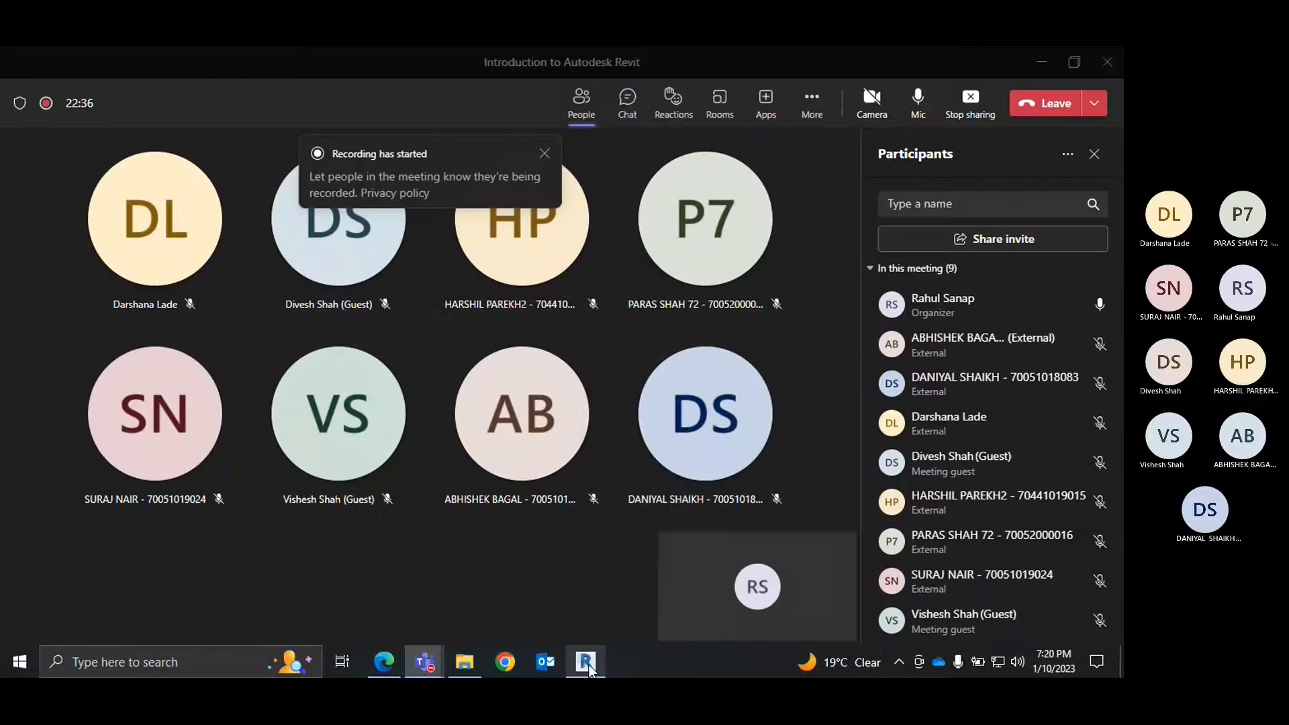
click(589, 663)
click(617, 293)
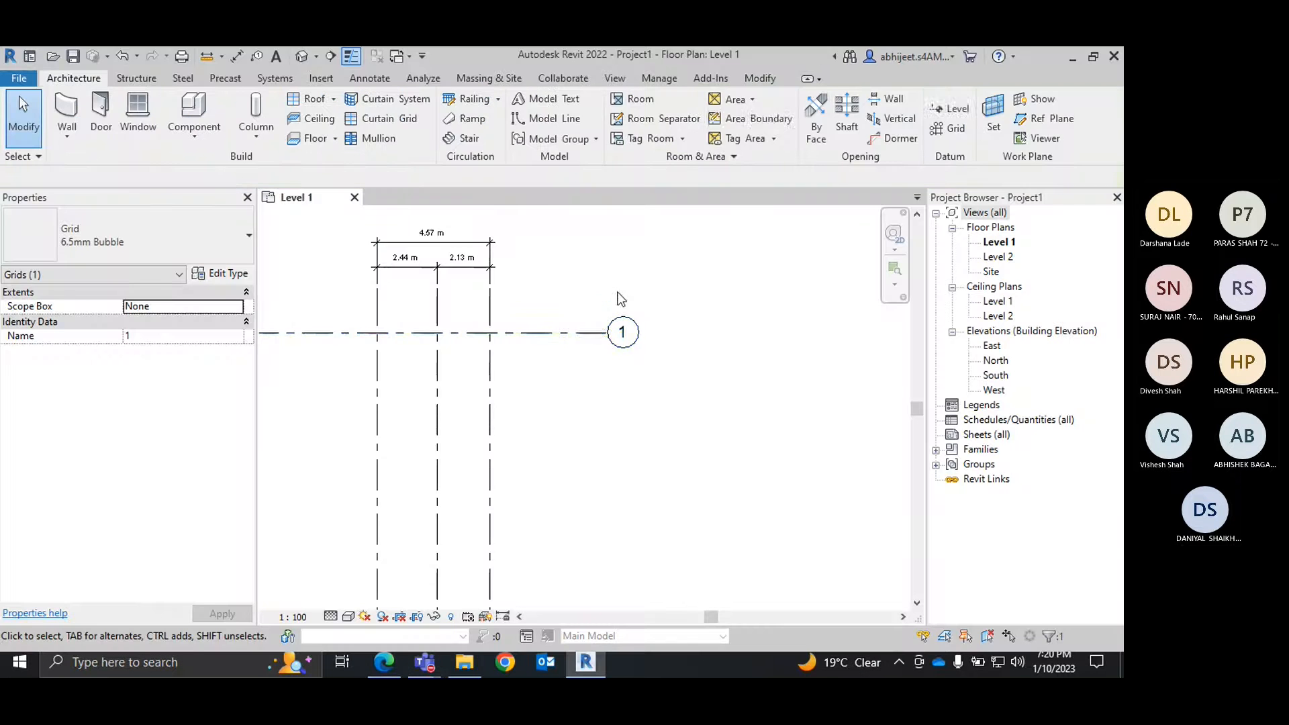
Place a horizontal grid line south of grid 1 by picking that line with an offset of 2.57 m.
click(543, 334)
click(73, 77)
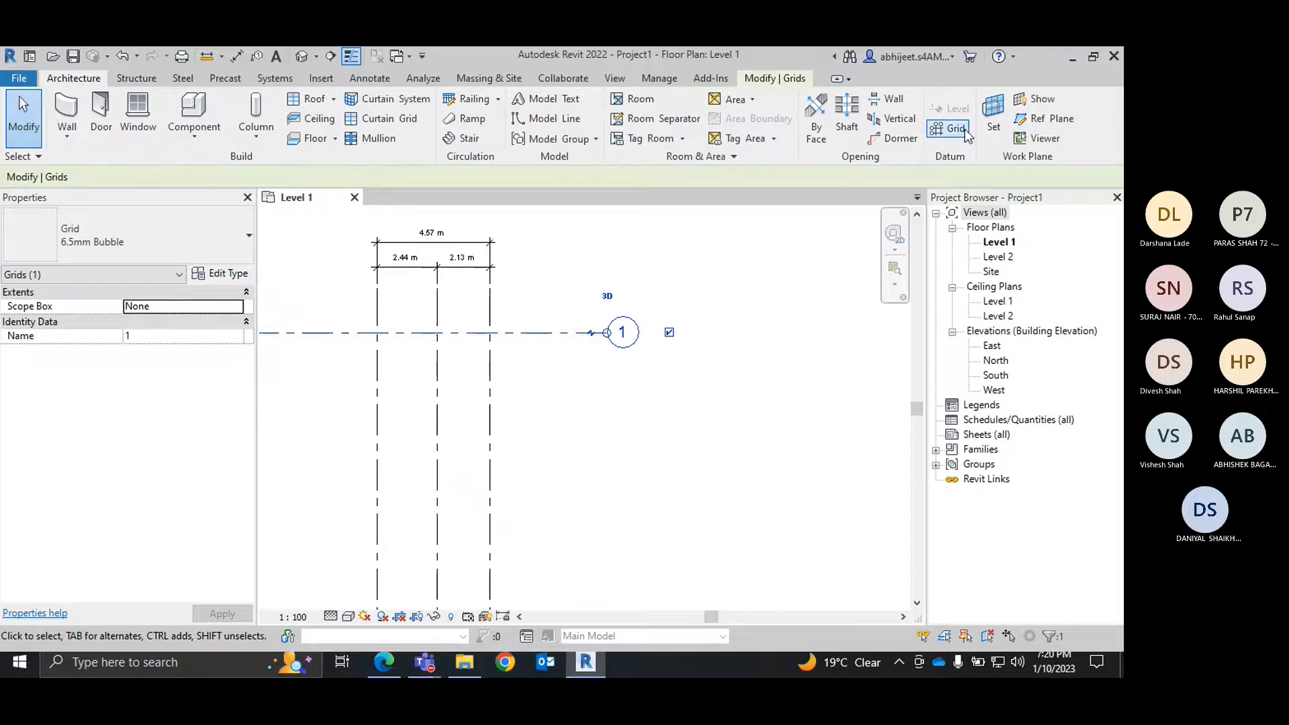
click(944, 132)
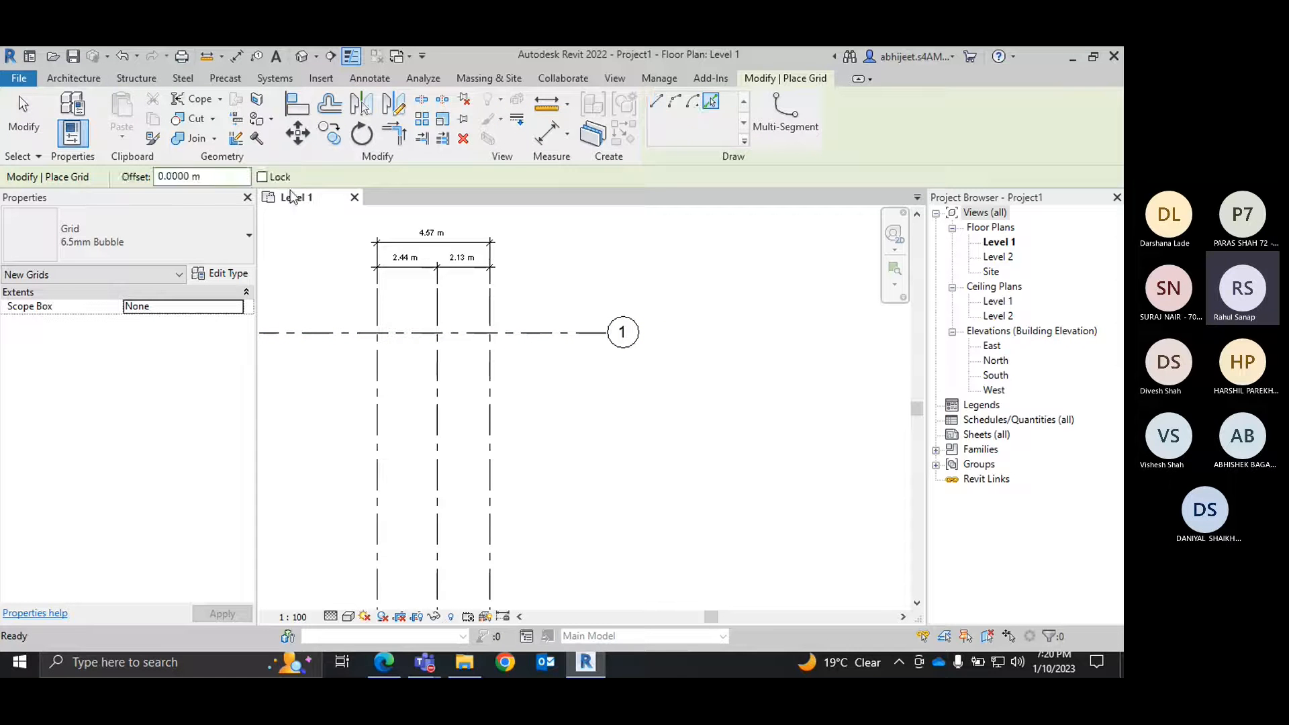
click(211, 174)
drag(211, 174, 133, 174)
text(2.5)
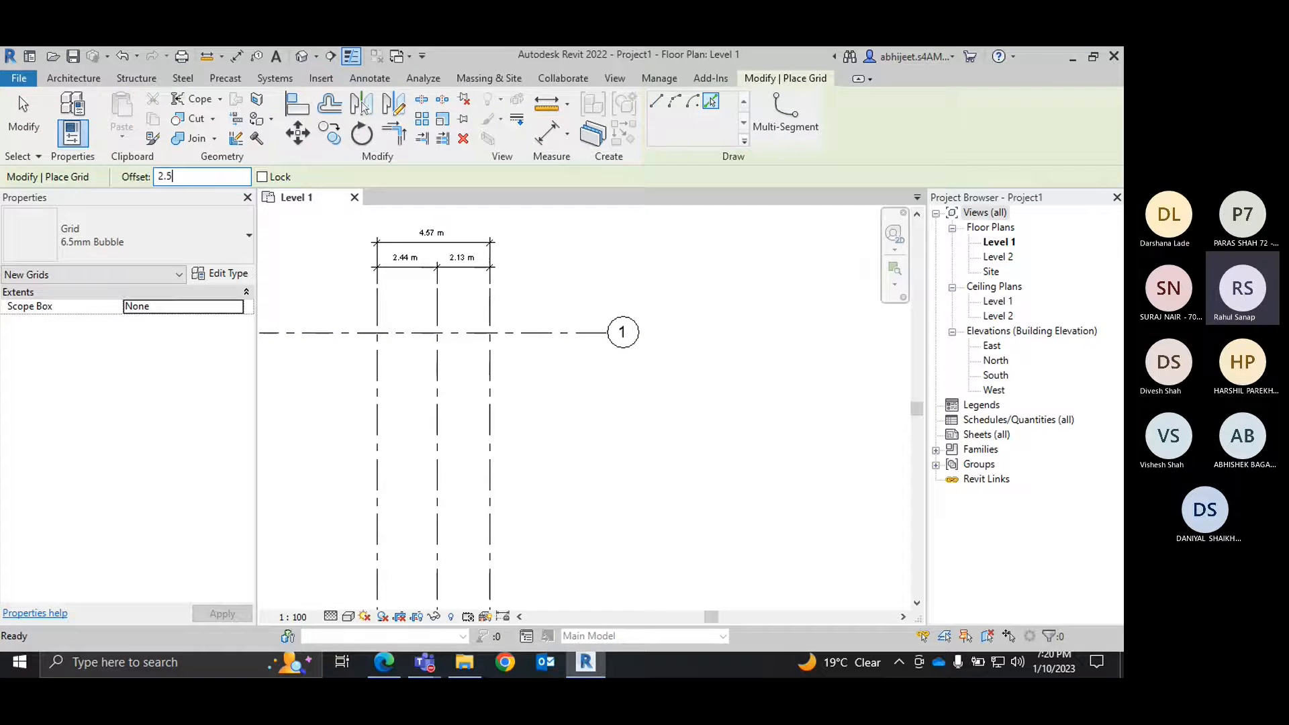
text(7)
key(Return)
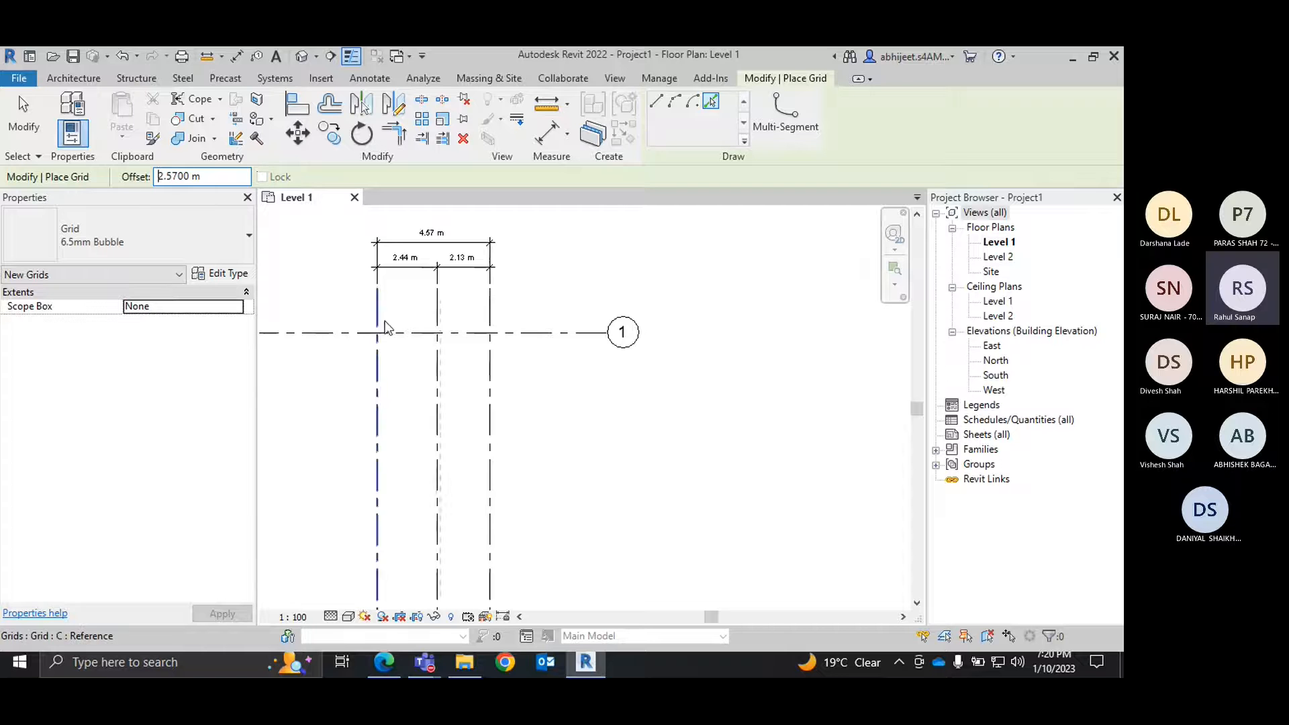
click(509, 343)
right_click(545, 257)
click(582, 266)
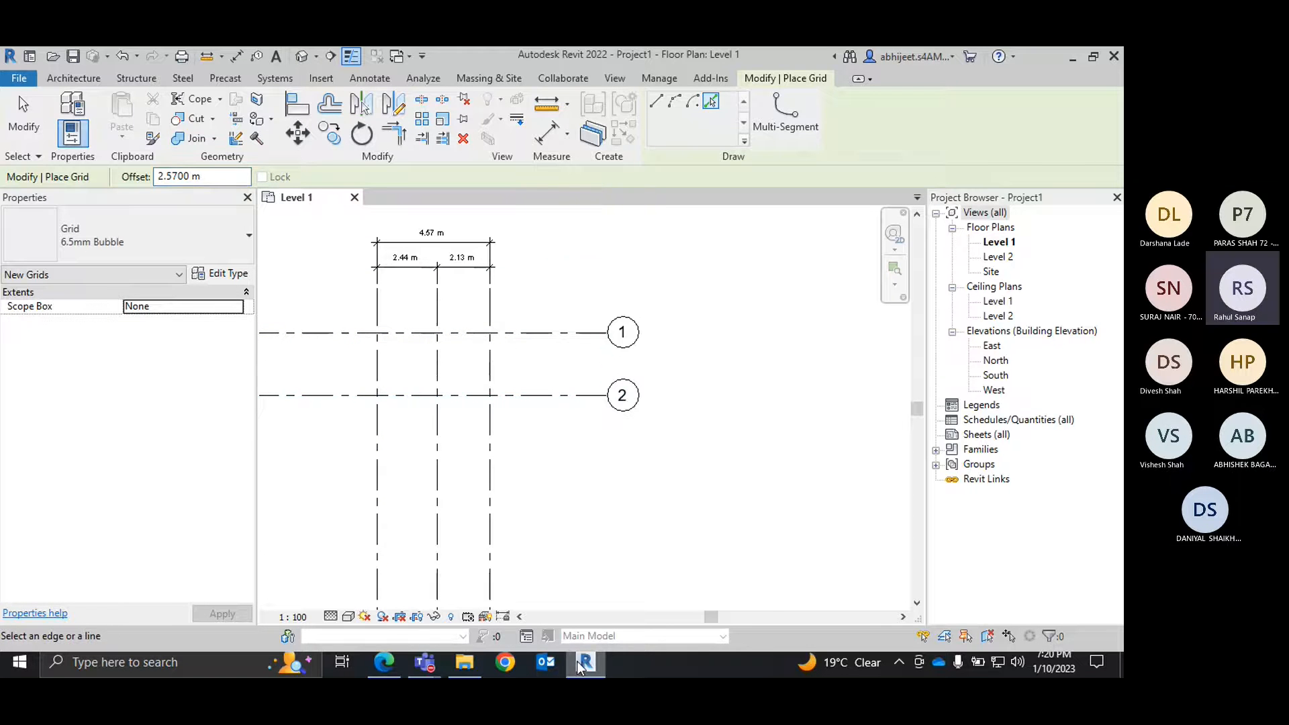
Check the bath dimensions in the plan PDF in Edge, and in Revit place a grid line offset 1.07 m south of grid 2.
click(385, 663)
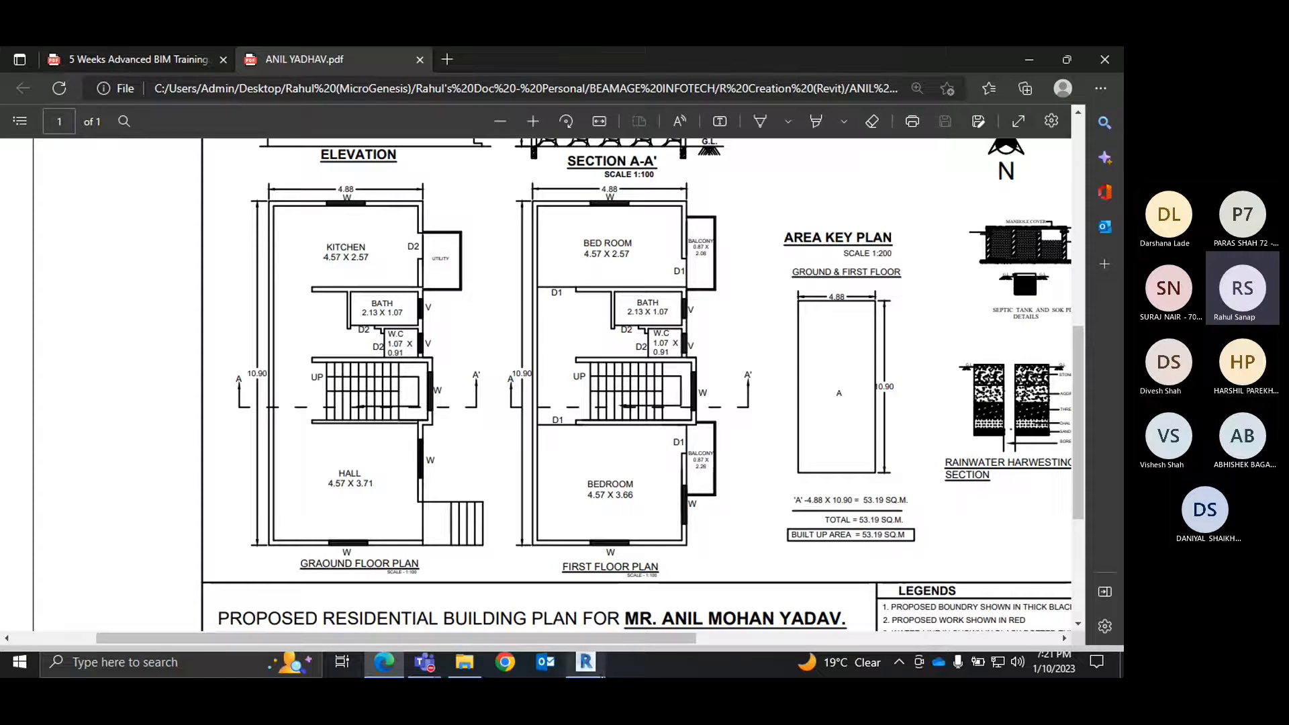
click(591, 668)
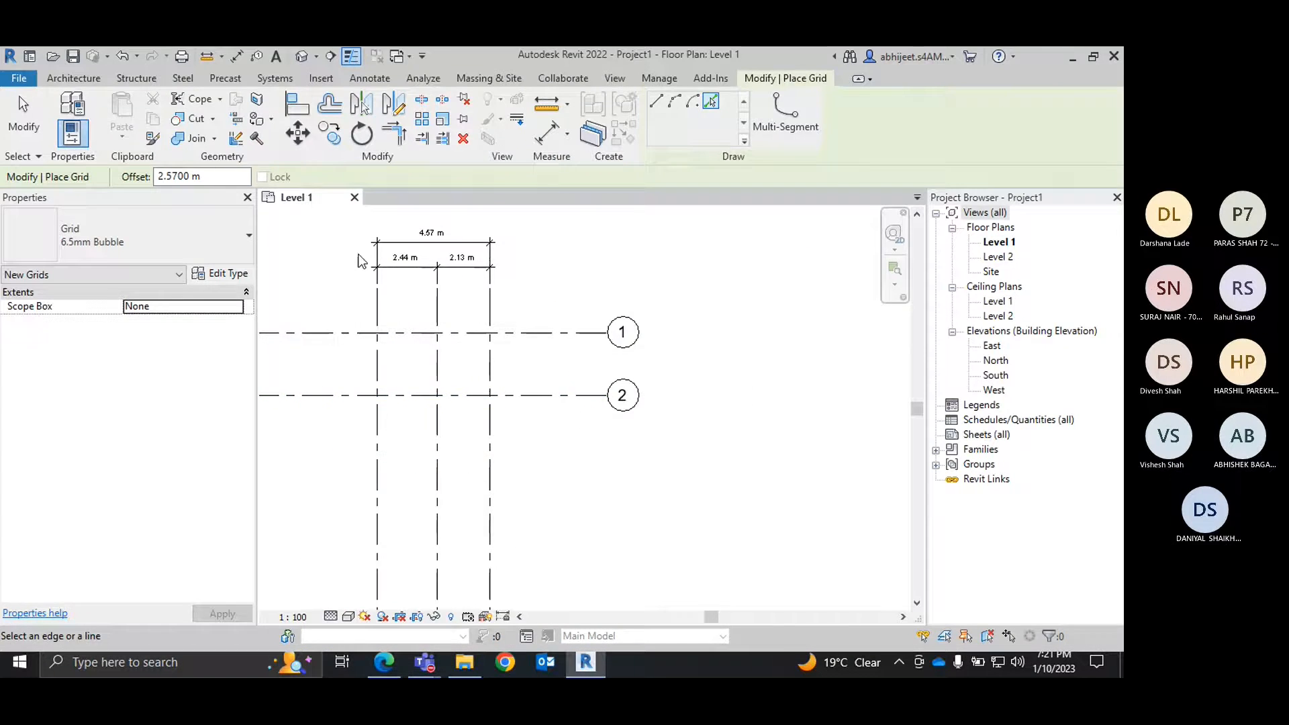
click(200, 176)
double_click(199, 176)
text(1)
key(Return)
double_click(169, 177)
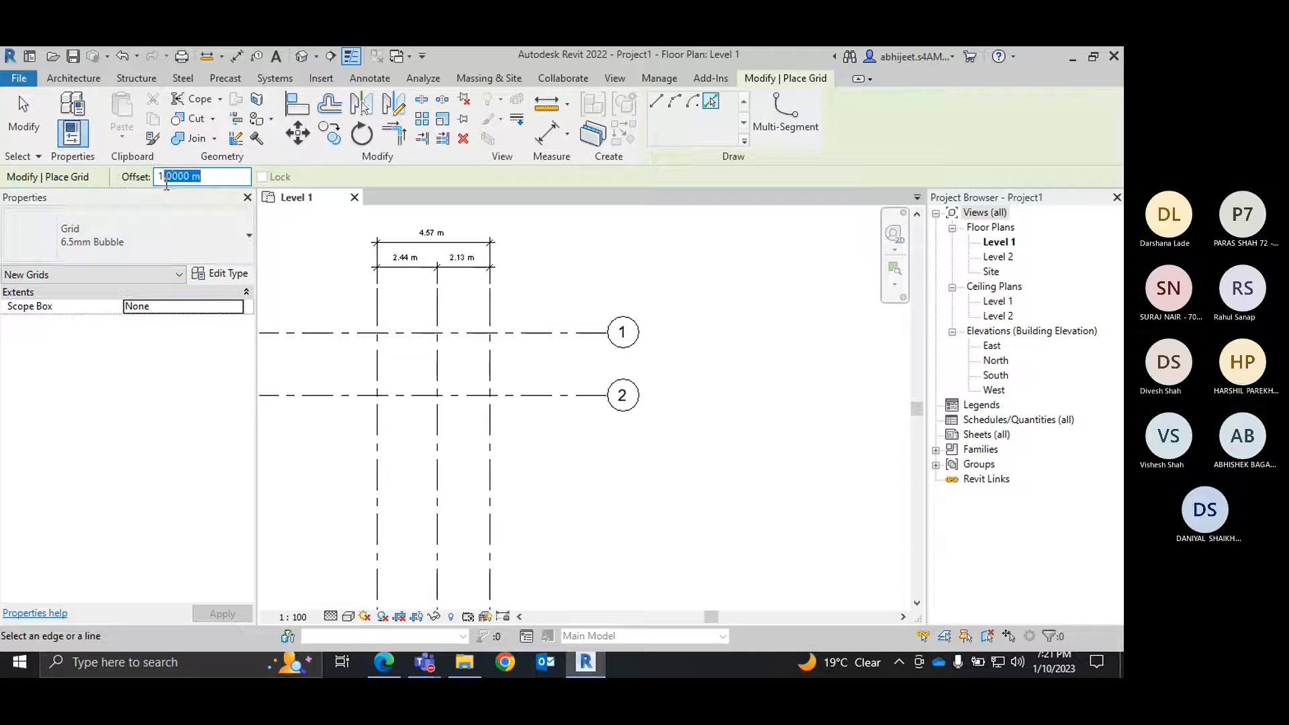
text(1.1.07)
key(Return)
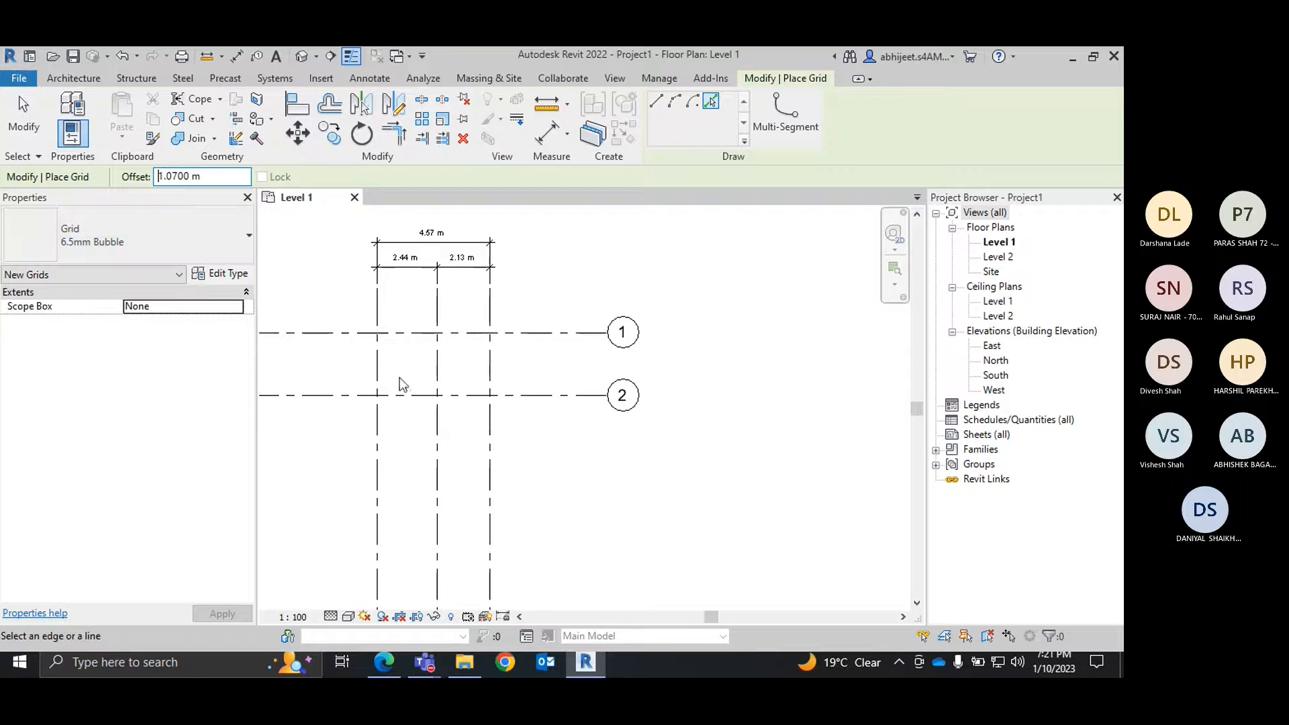
click(481, 398)
right_click(710, 321)
click(731, 331)
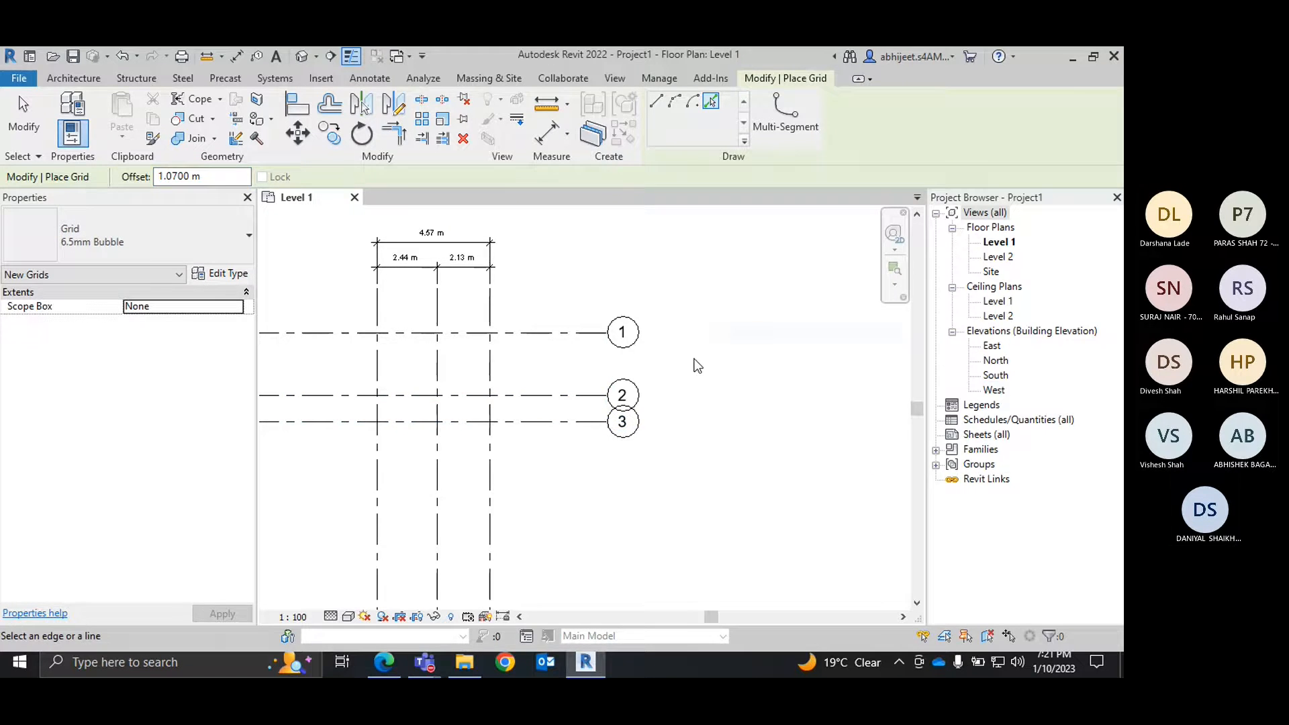
Recheck the bath and W.C. dimensions in the plan PDF in Edge, and in Revit set the spacing between grids 2 and 3 to 1.98 m.
click(383, 663)
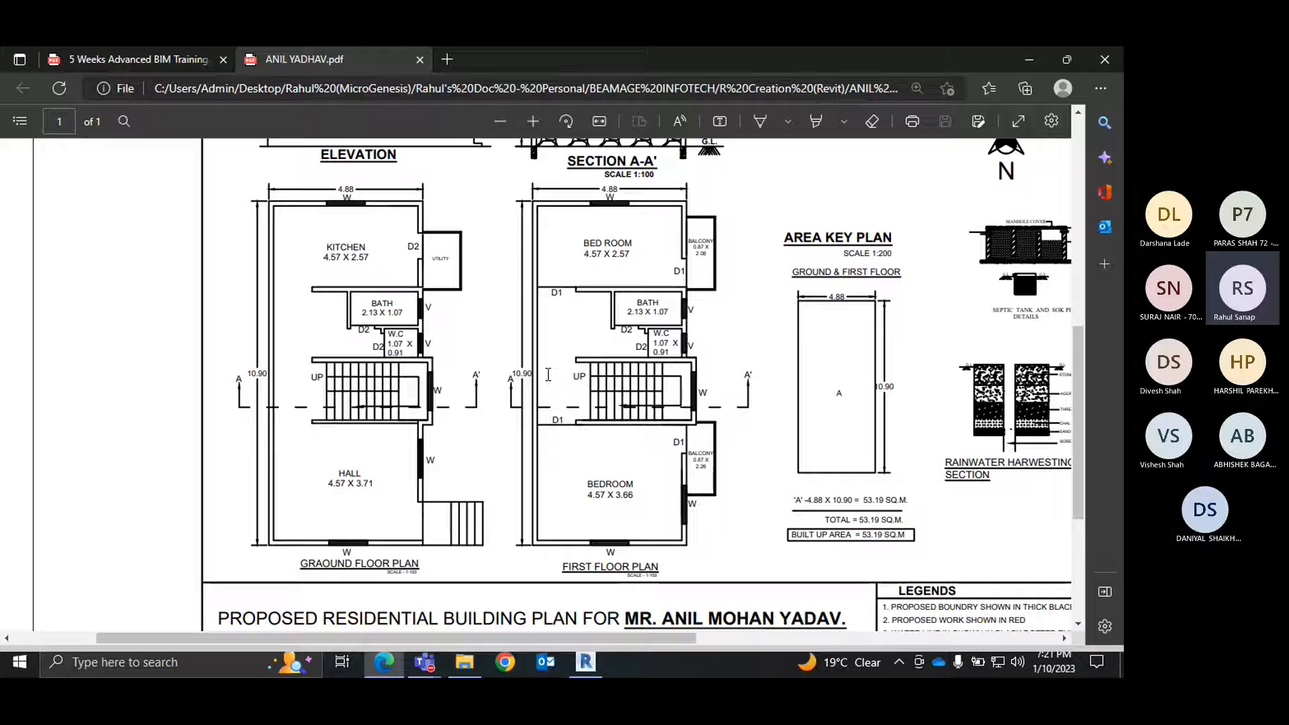
click(591, 663)
key(Escape)
key(Escape)
click(479, 422)
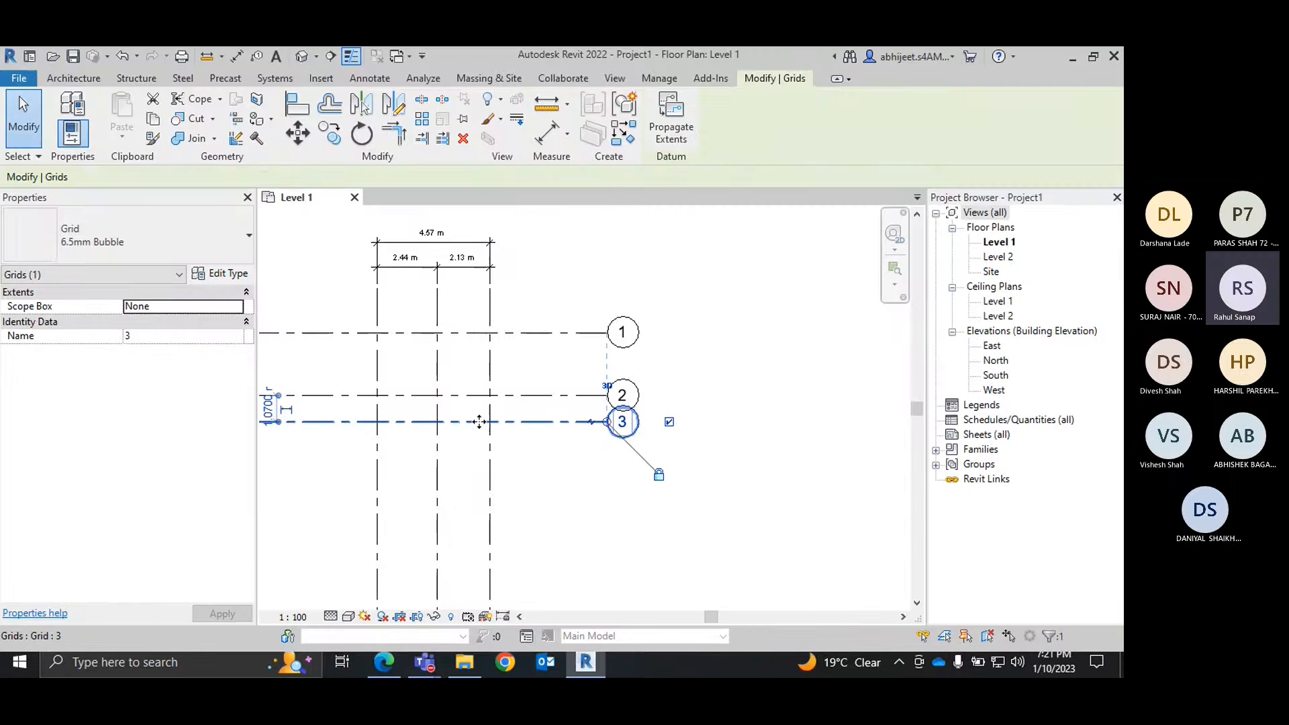
middle_drag(622, 476, 731, 458)
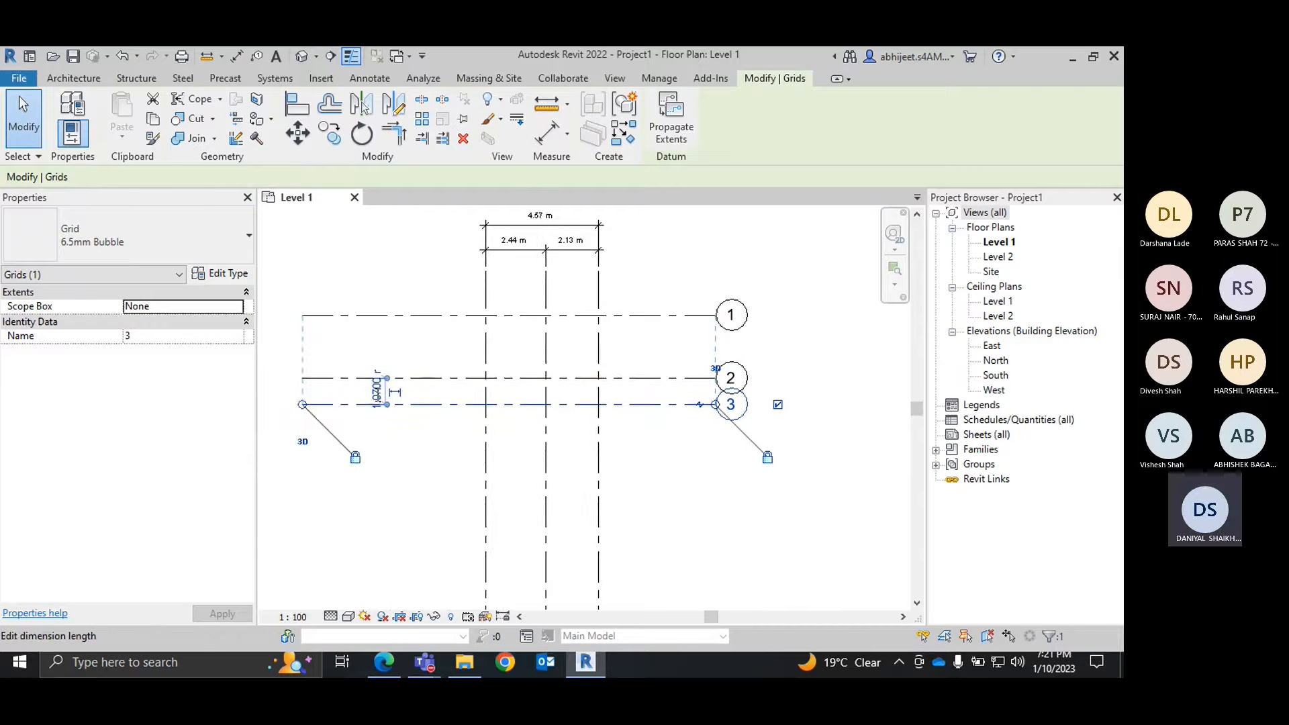
click(377, 390)
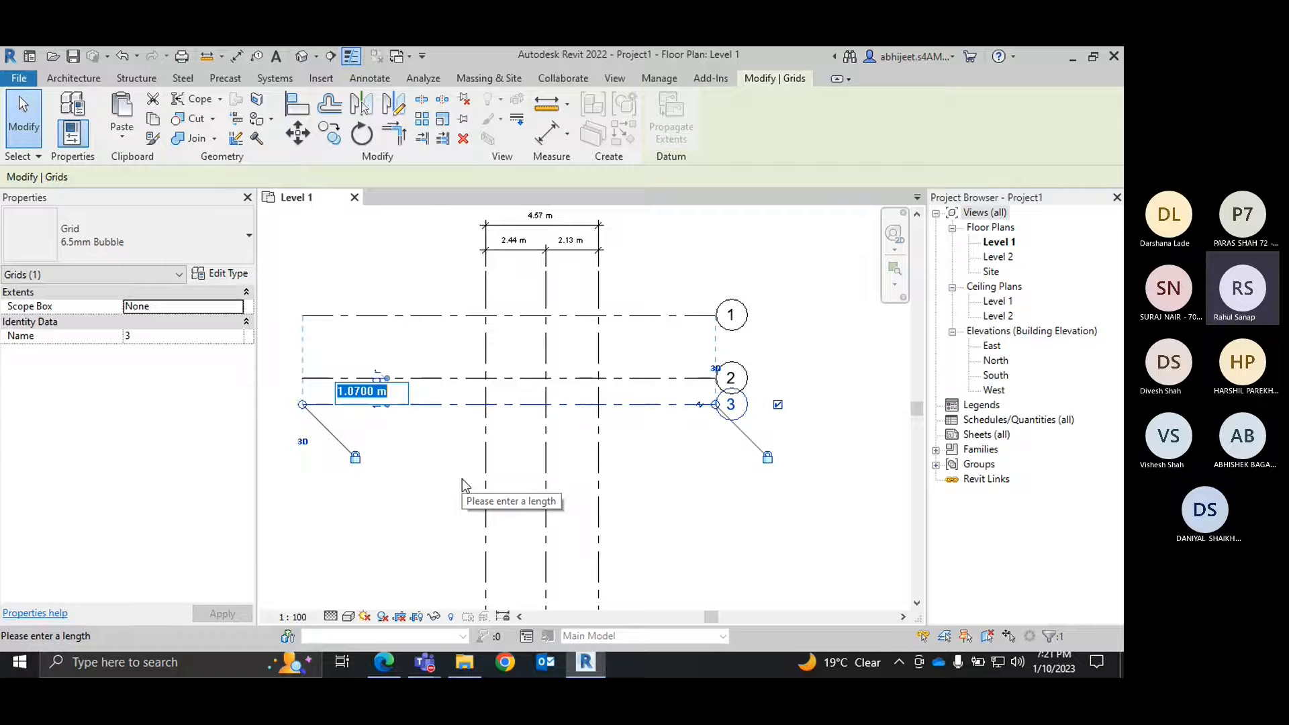
text(1)
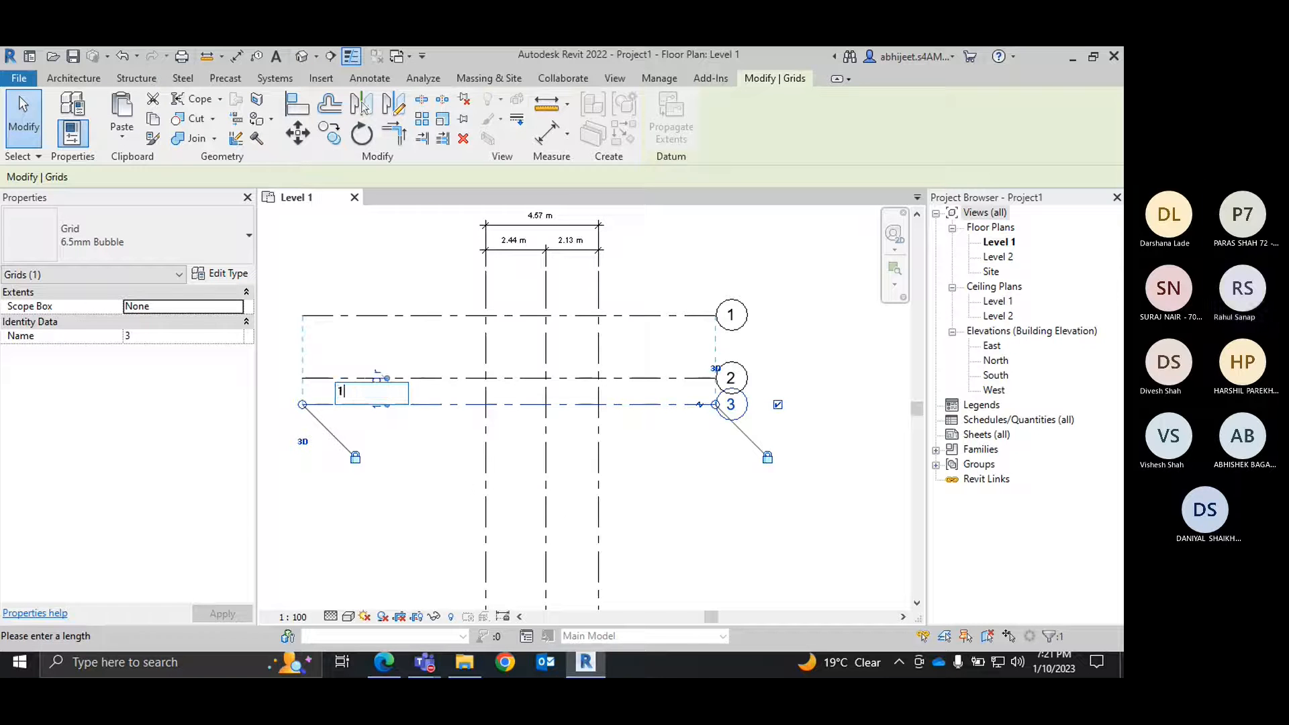
text(.98)
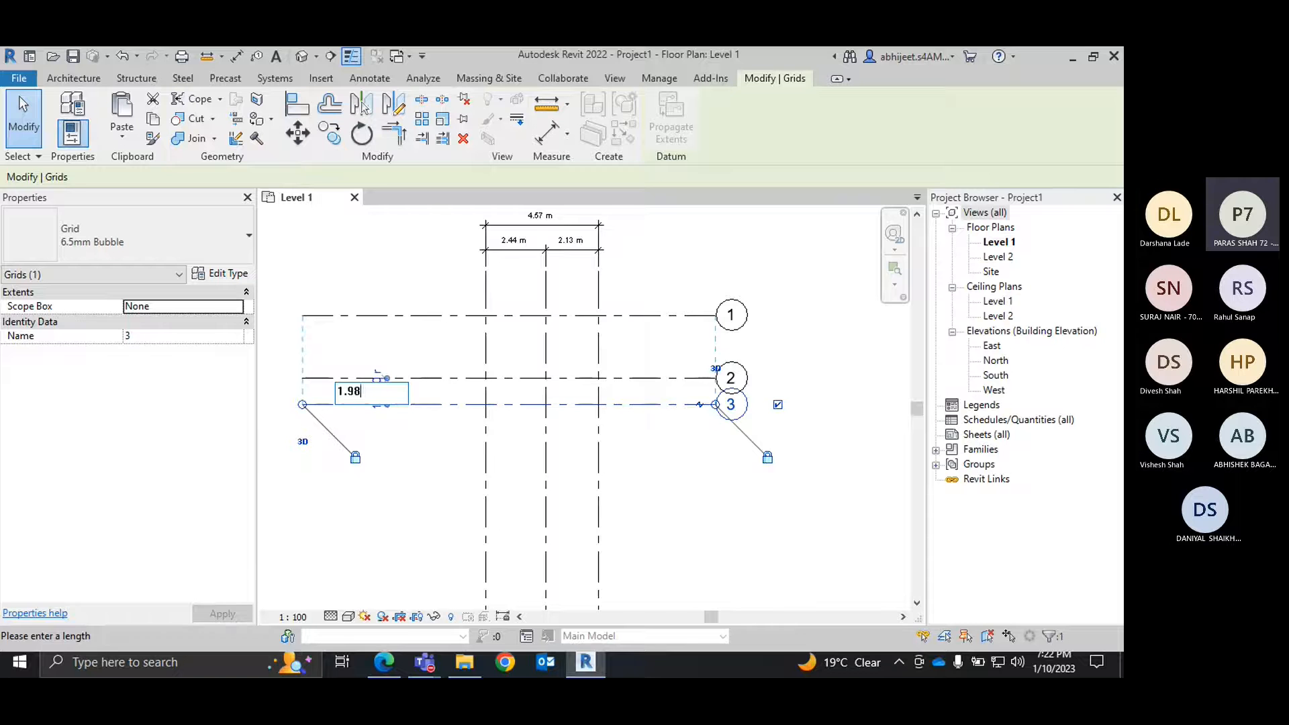
key(Return)
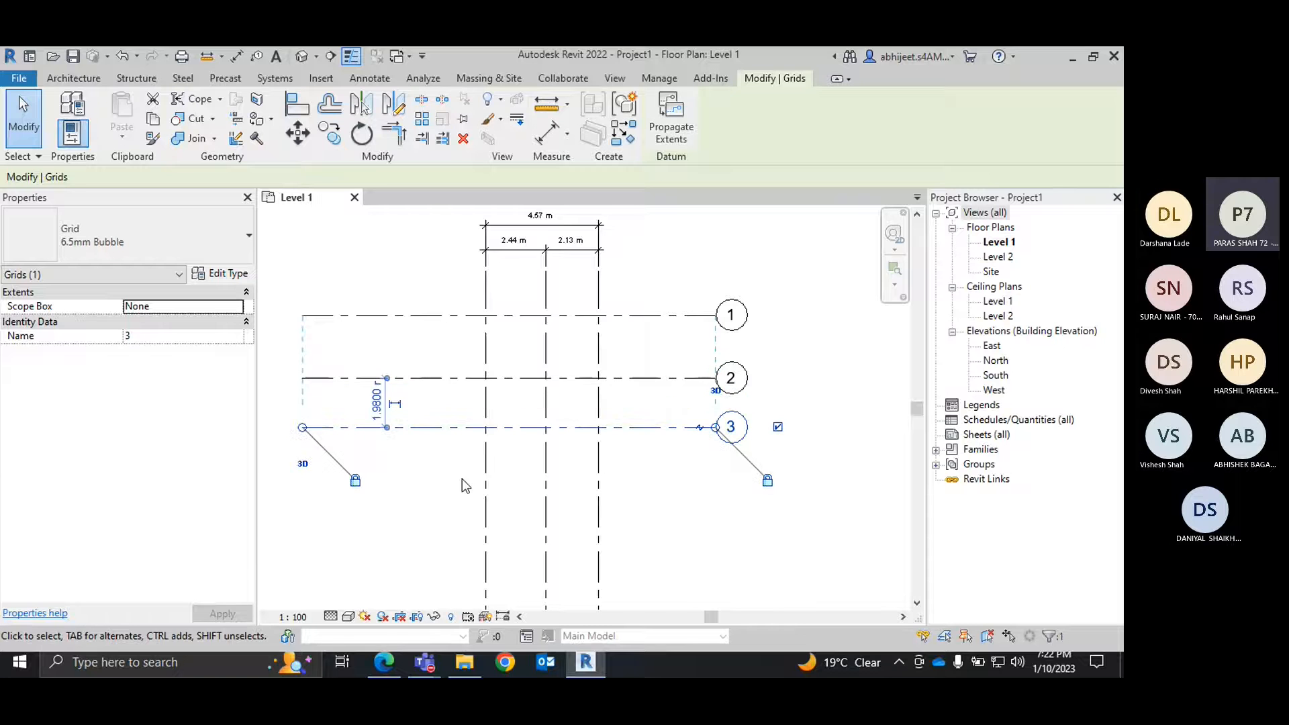
click(741, 546)
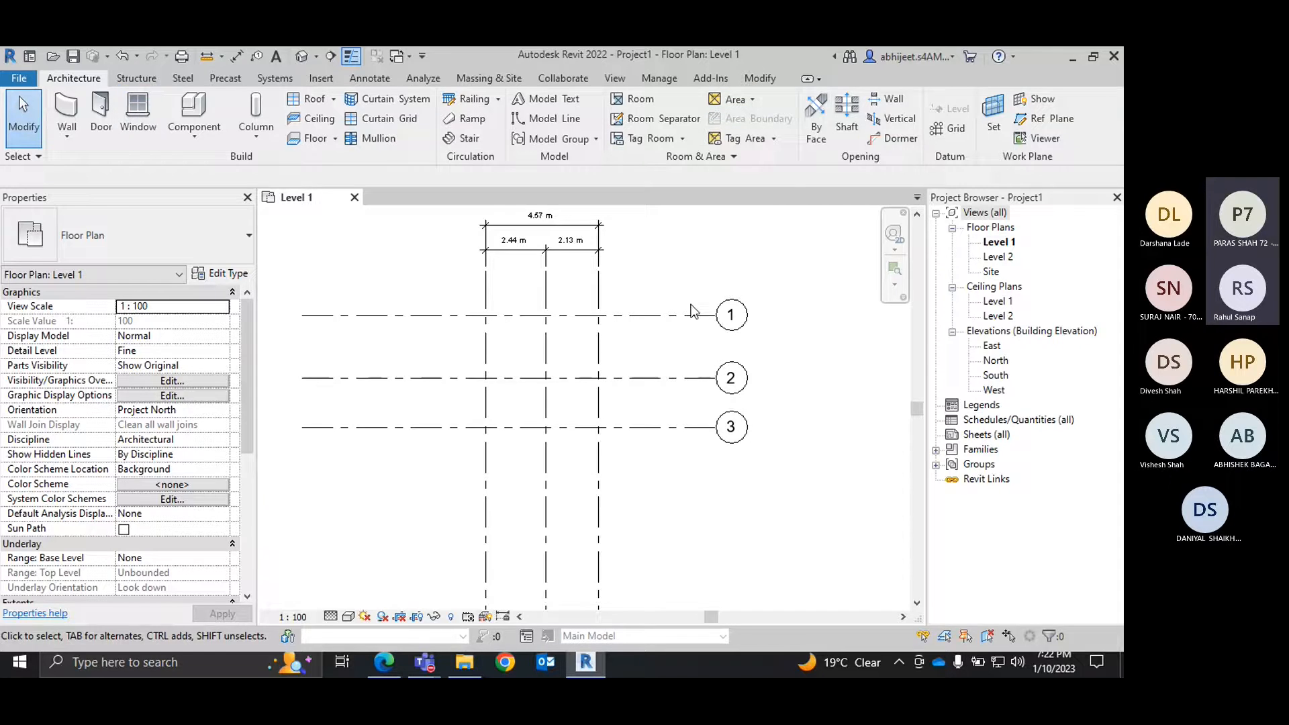
click(674, 428)
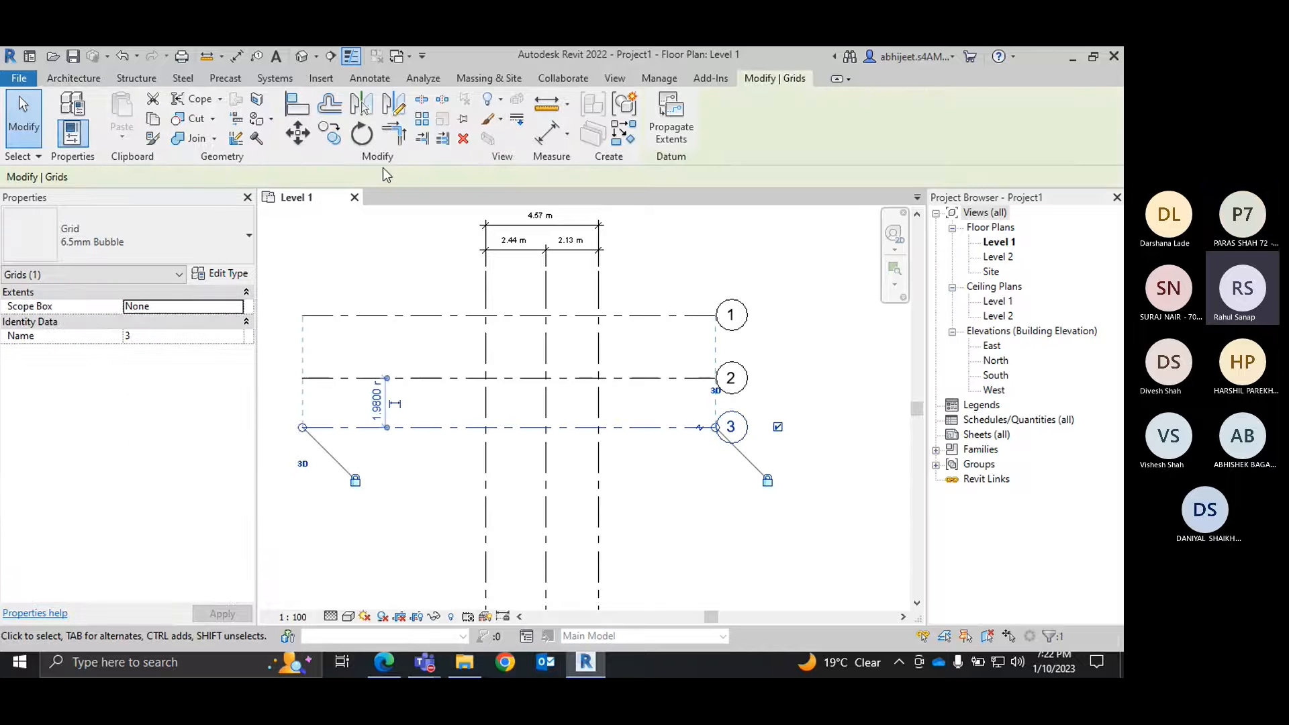
click(97, 82)
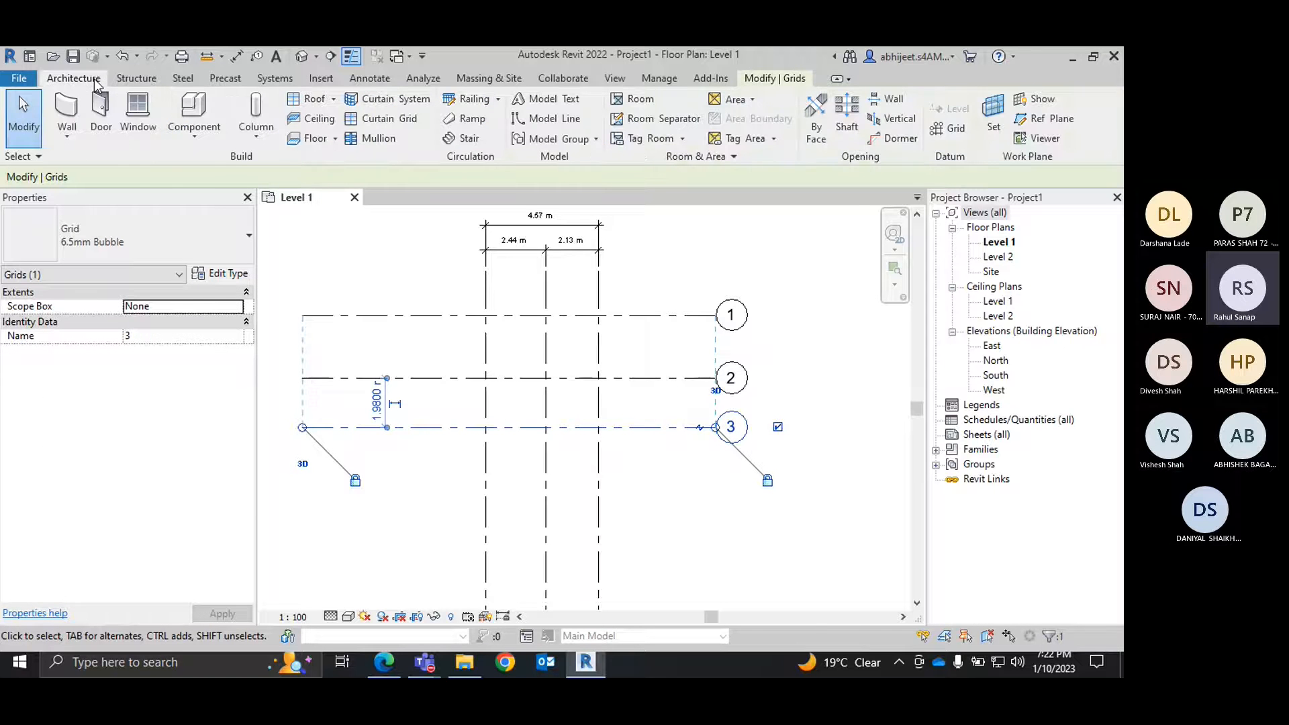
click(951, 130)
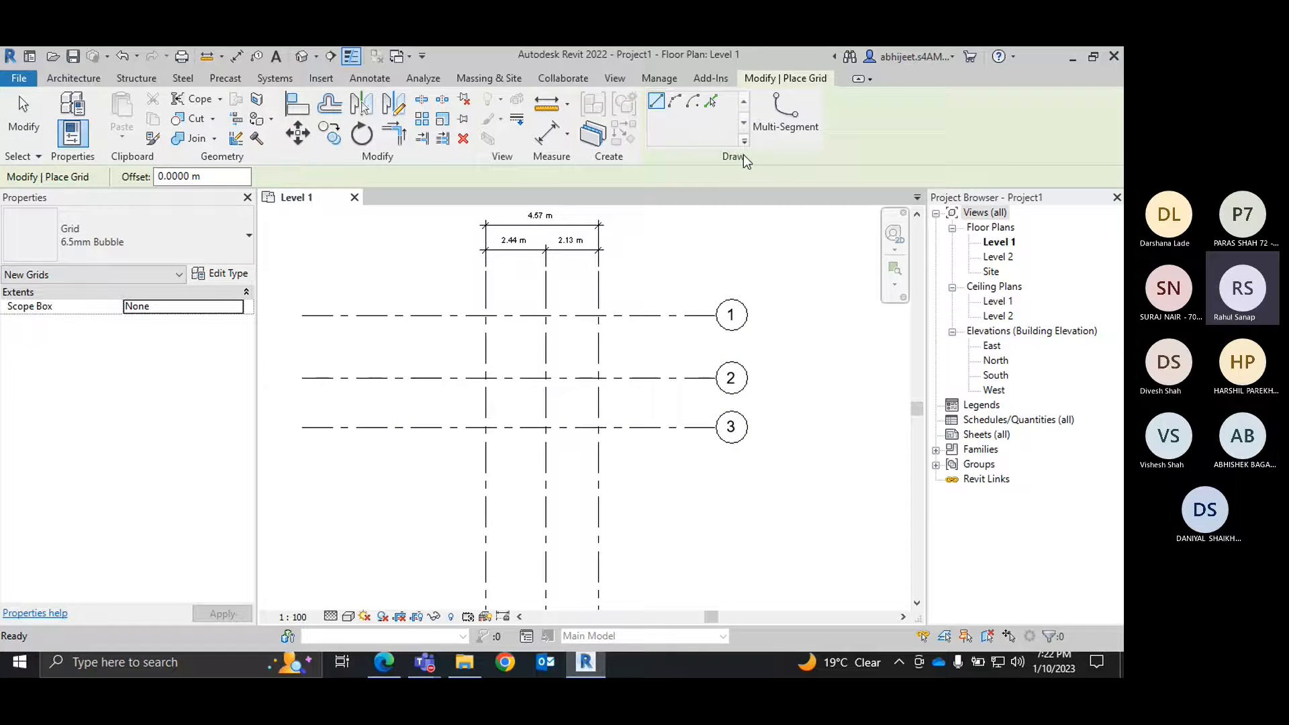
click(712, 102)
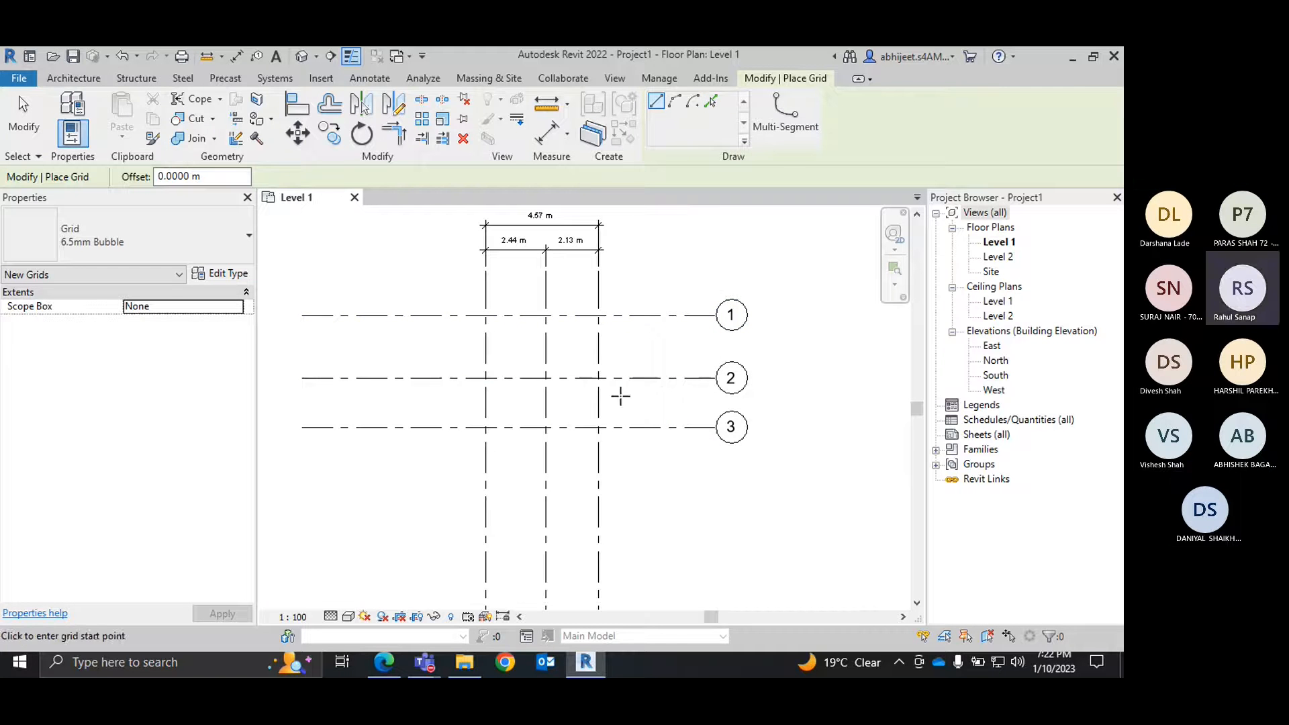
key(Escape)
key(Escape)
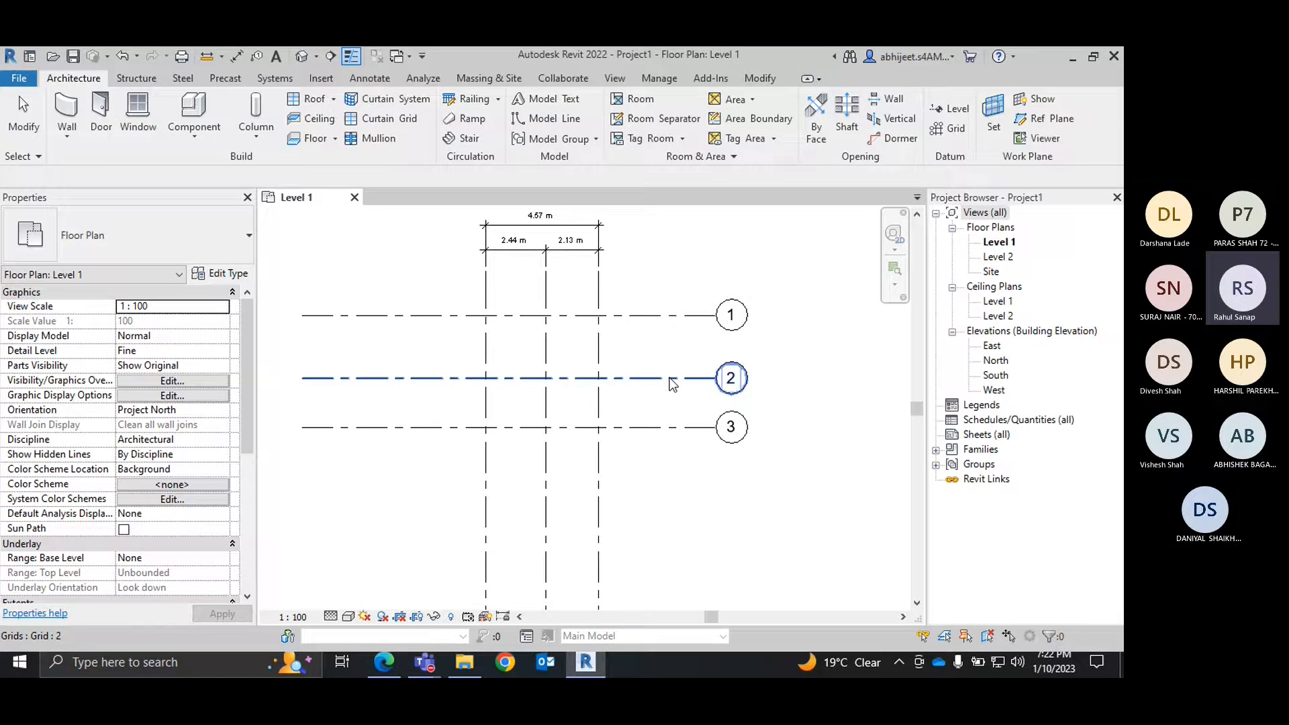
Add aligned dimensions between grids 2 and 3 and between grids 1 and 2, lined up east of the grid bubbles.
key(d)
key(i)
click(688, 378)
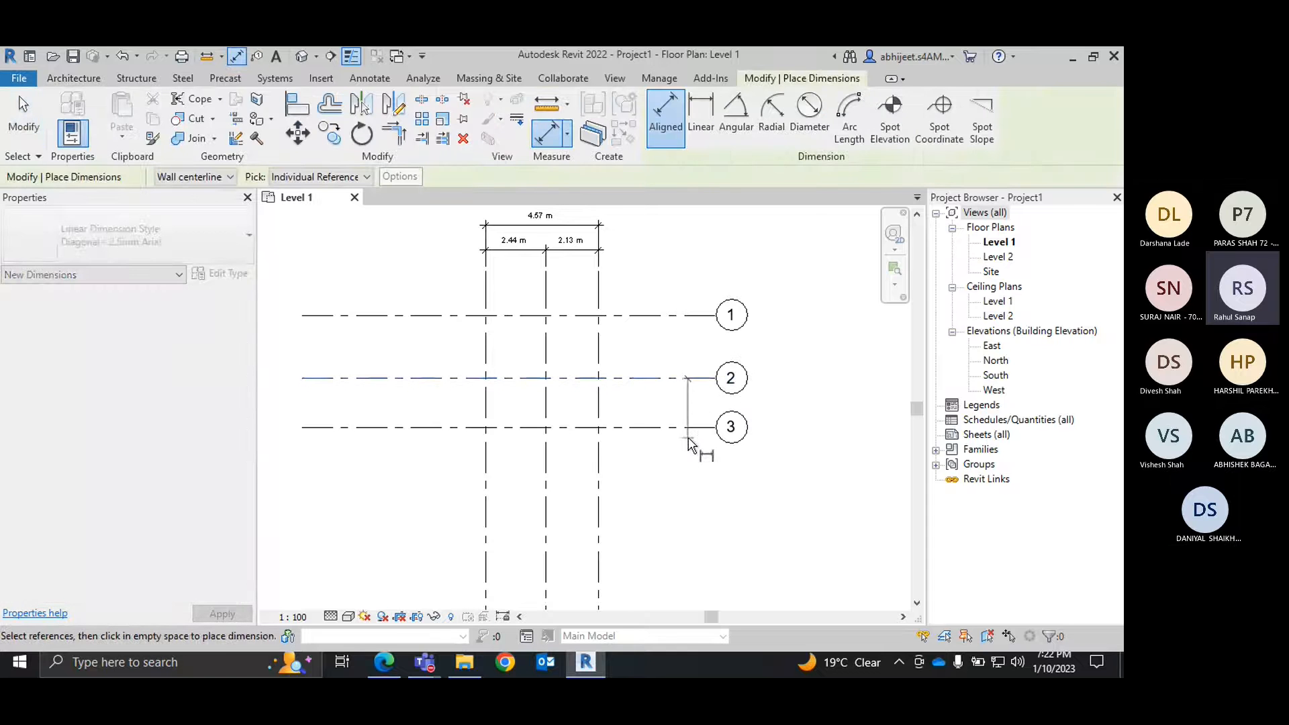
click(688, 428)
click(780, 404)
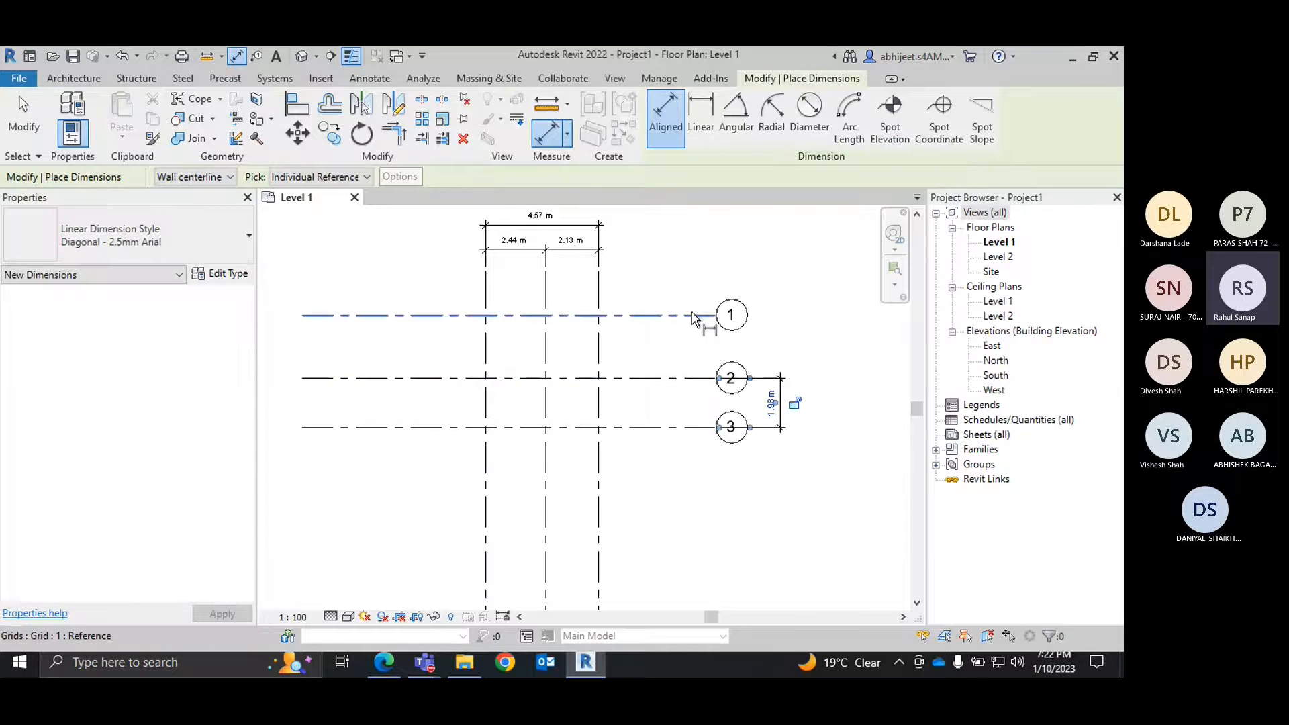
click(690, 315)
click(692, 380)
click(779, 353)
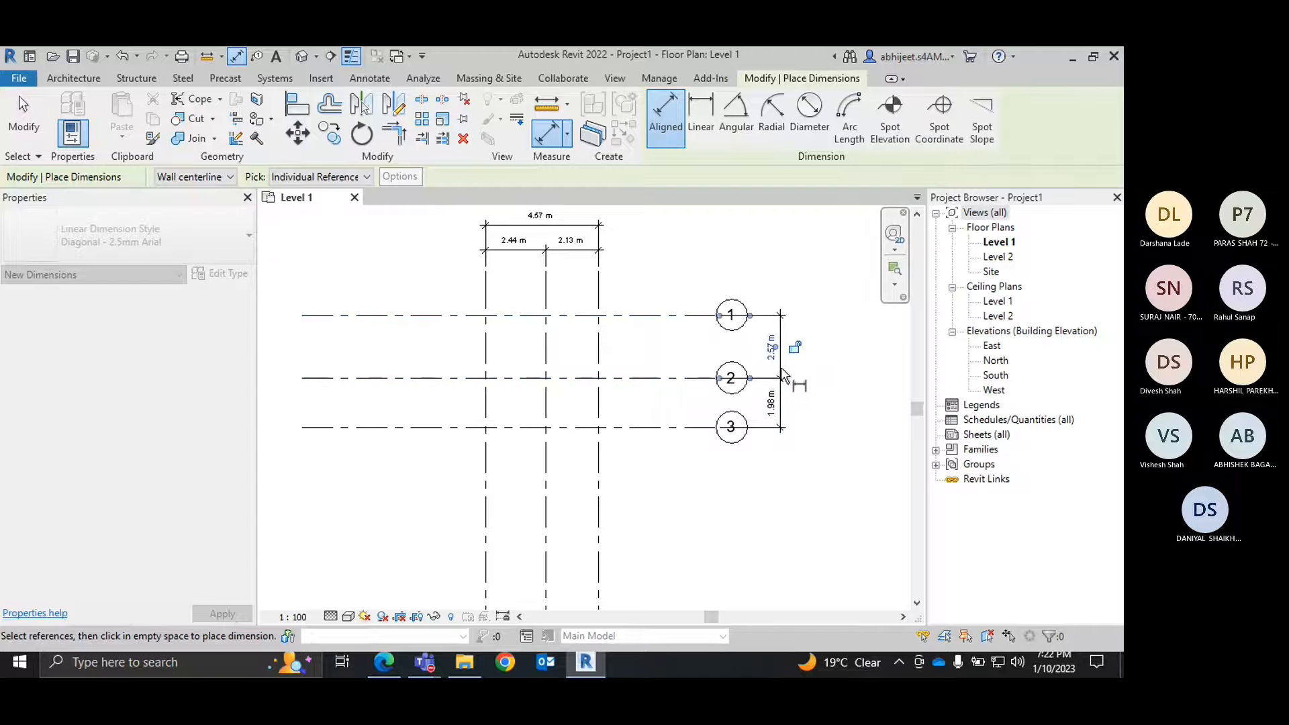
right_click(805, 269)
click(828, 280)
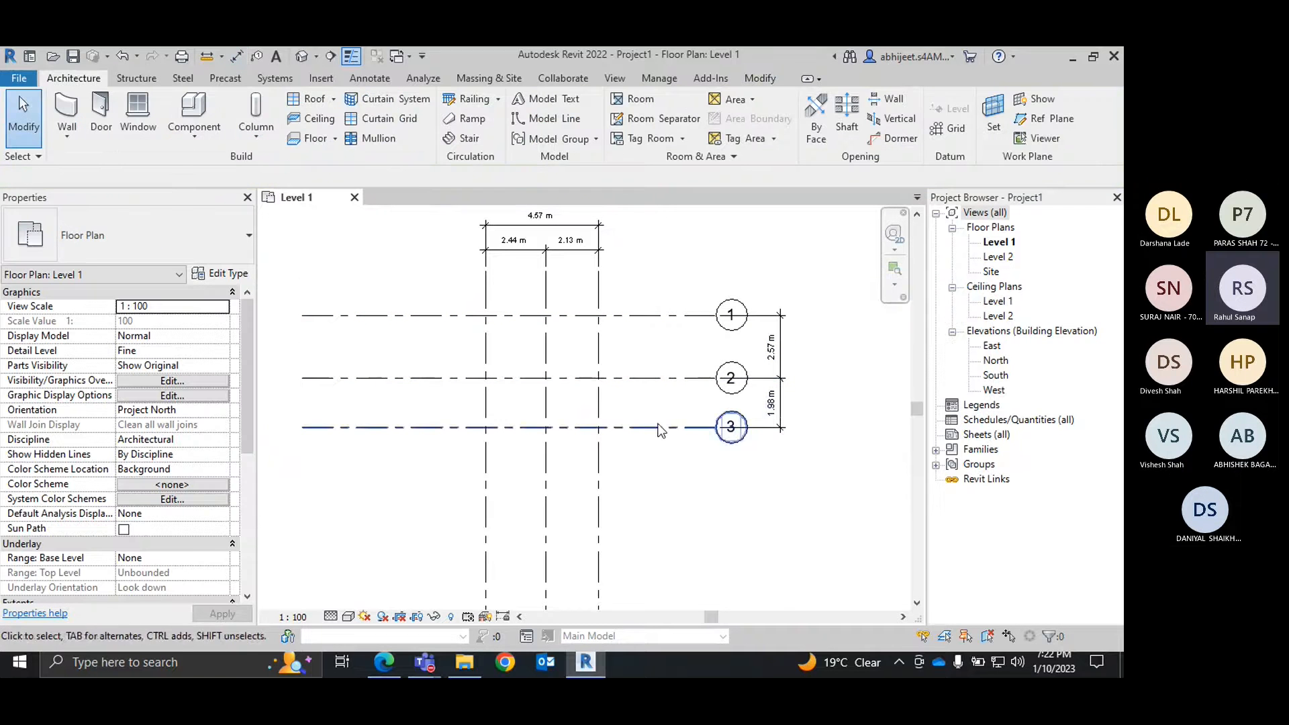
Check the hall dimensions on the ground floor plan in the PDF in Edge, and return to the Level 1 plan in Revit.
click(587, 665)
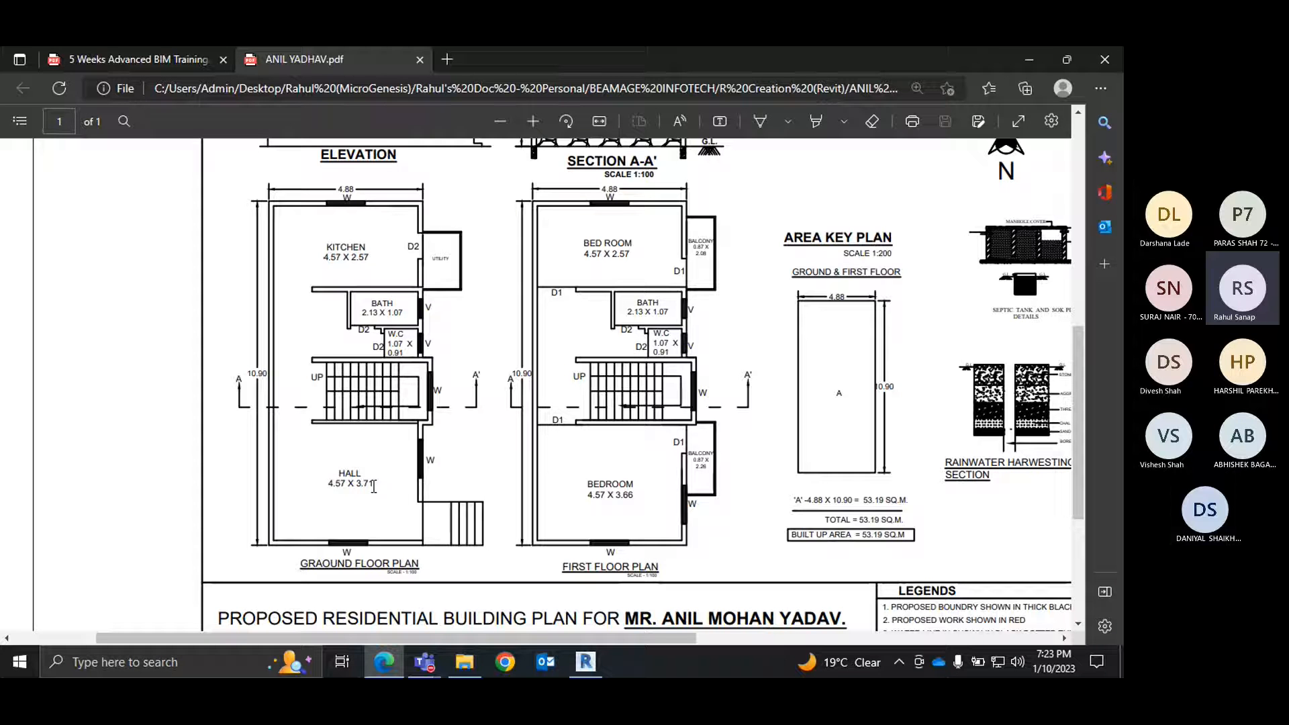
click(586, 665)
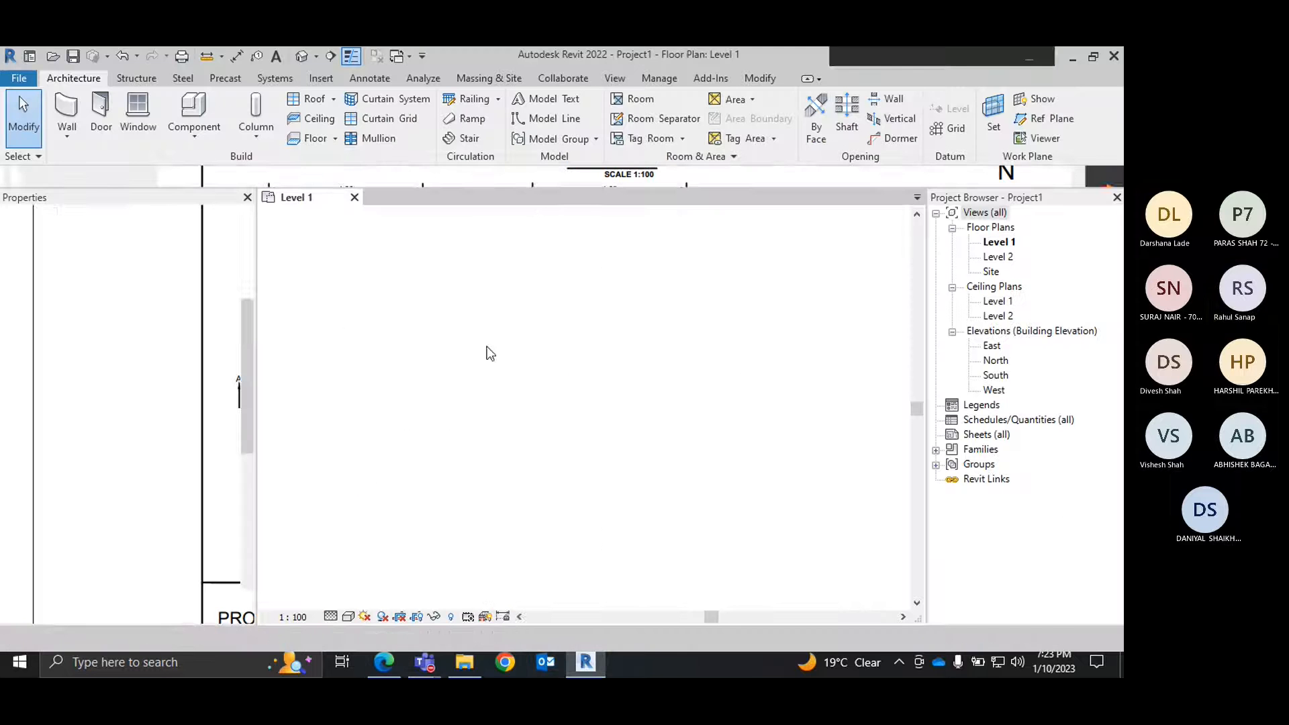
scroll(619, 431, down, 3)
right_click(705, 305)
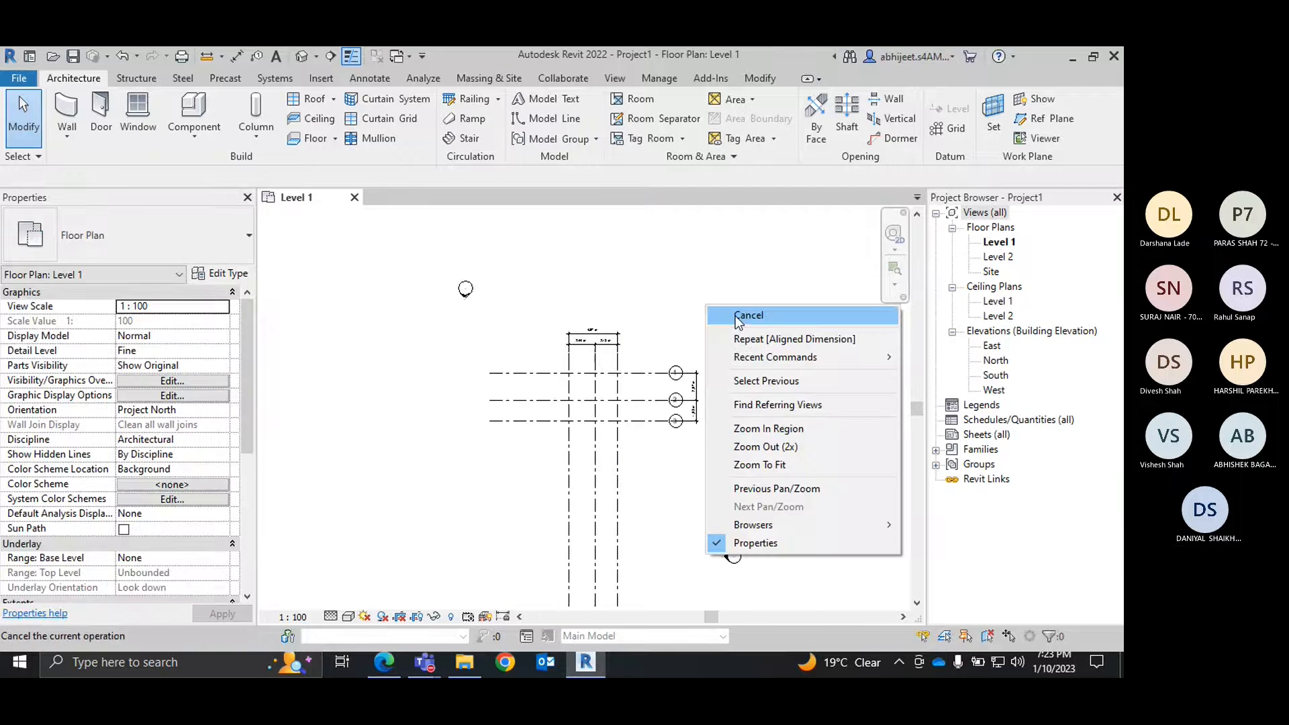
click(739, 316)
scroll(682, 421, up, 5)
middle_drag(686, 475, 655, 429)
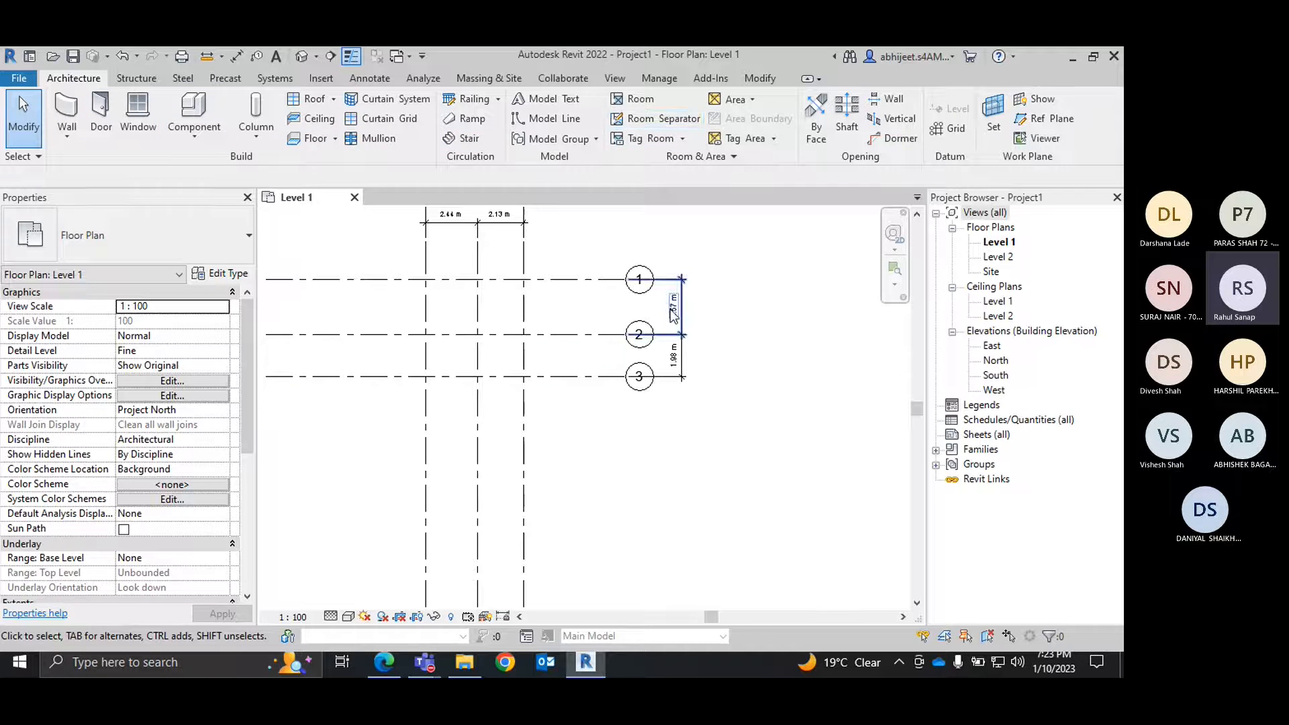
Place a horizontal grid line south of grid 3 by picking that line with an offset of 3.2 m.
click(949, 129)
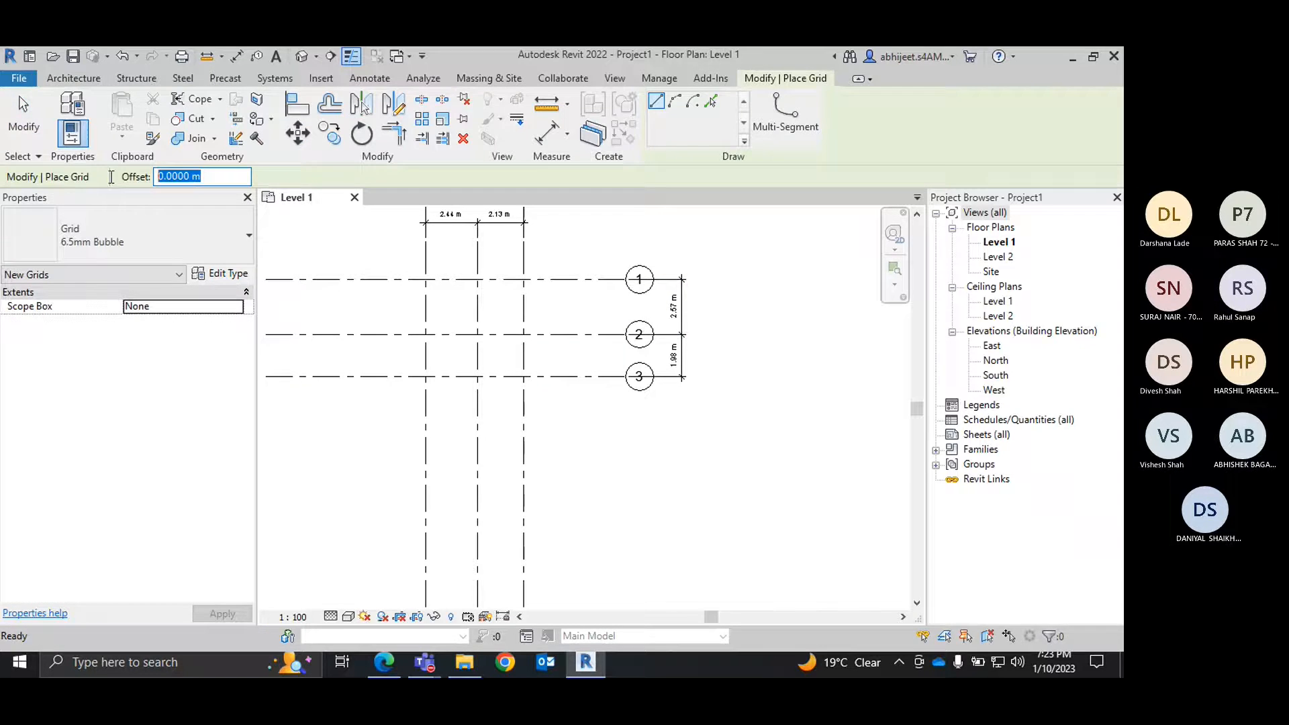
text(32)
key(BackSpace)
text(.2)
key(Return)
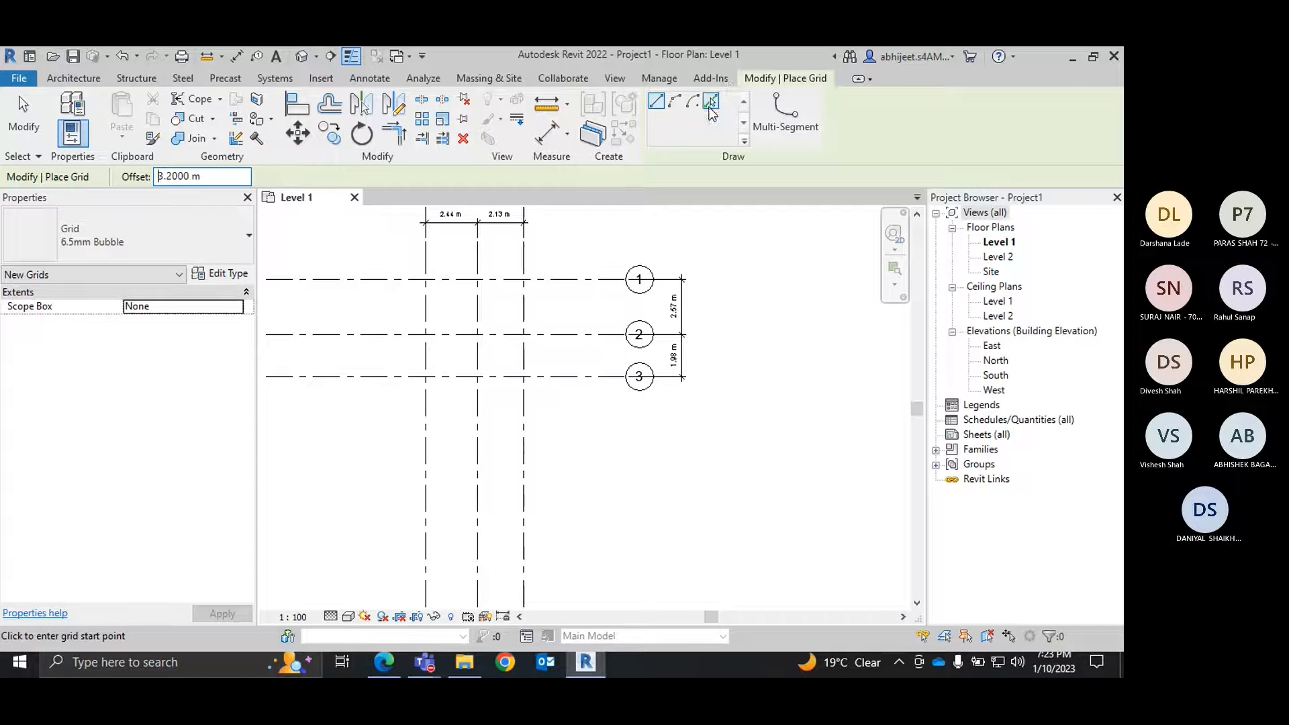
click(711, 101)
click(563, 382)
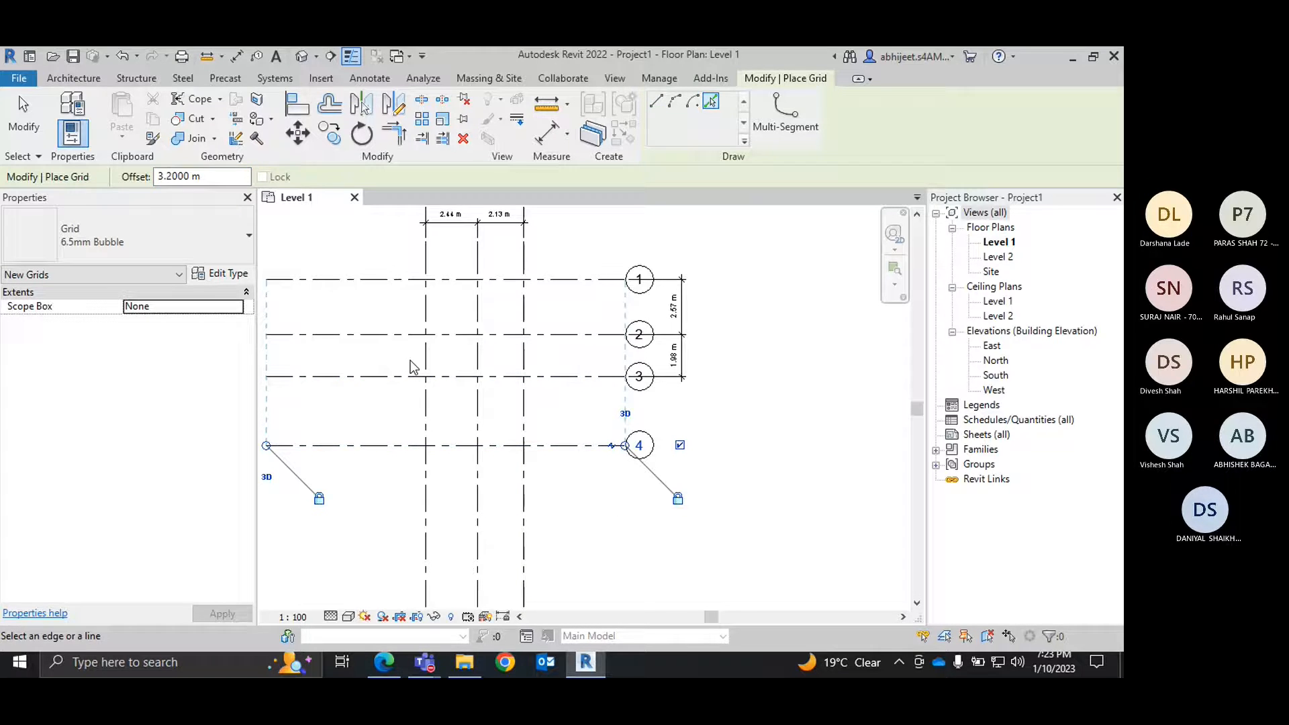
Place another horizontal grid line south of grid 4 by picking that line with an offset of 3.71 m, and end the Grid command.
click(178, 176)
text(3.71)
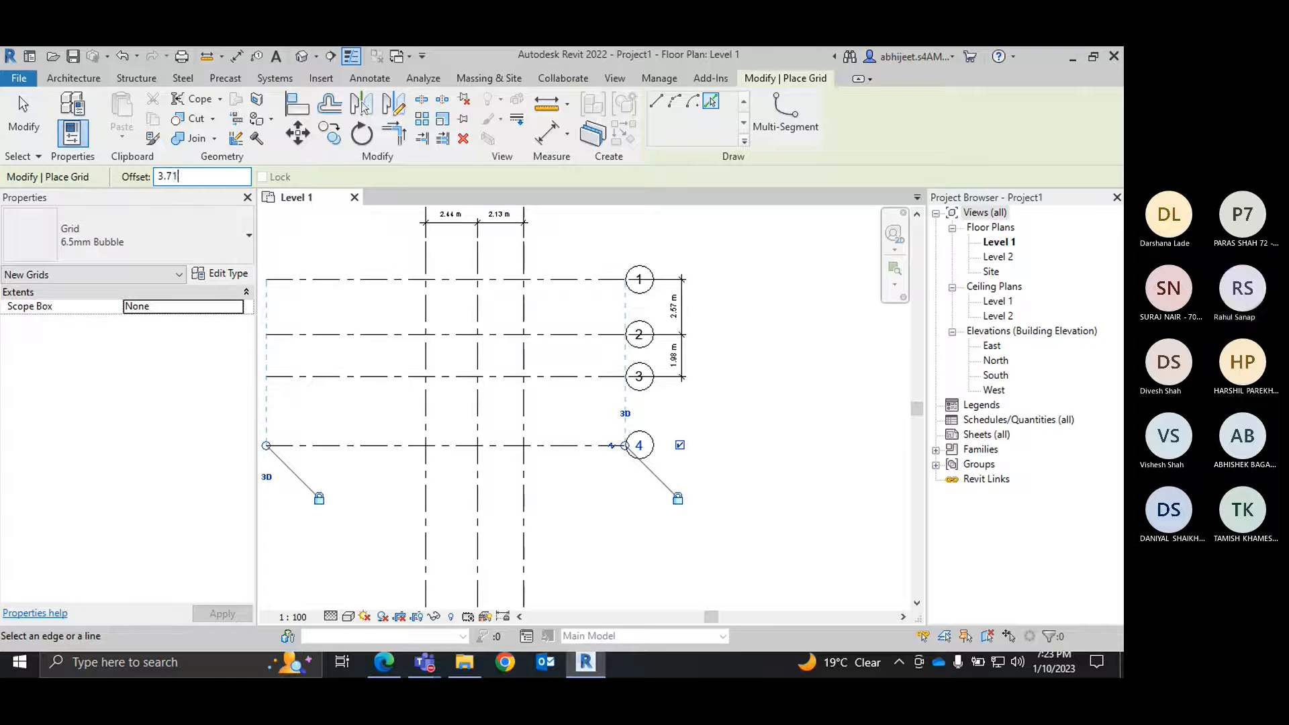
key(Return)
click(535, 447)
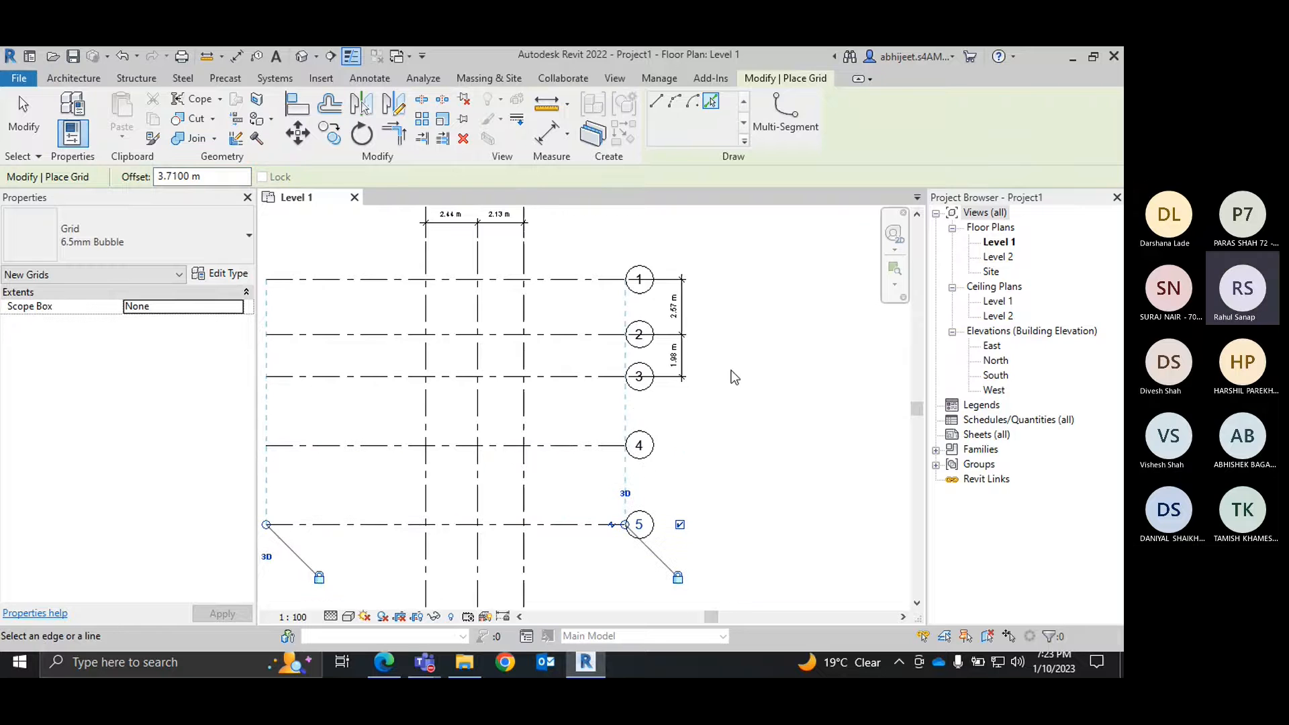
right_click(732, 370)
click(753, 381)
right_click(750, 322)
click(776, 335)
Shorten vertical grids A, B and C together so their bubbles sit just south of grid 5.
scroll(752, 348, down, 4)
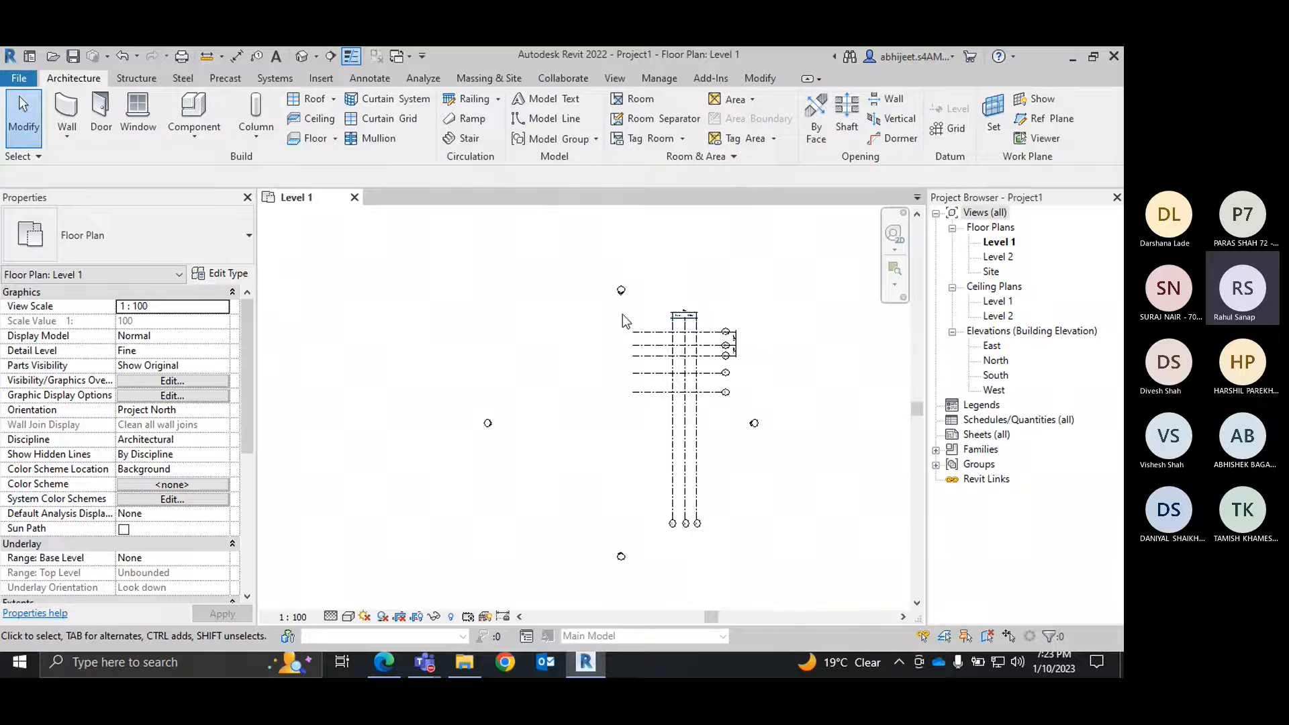
scroll(711, 457, up, 3)
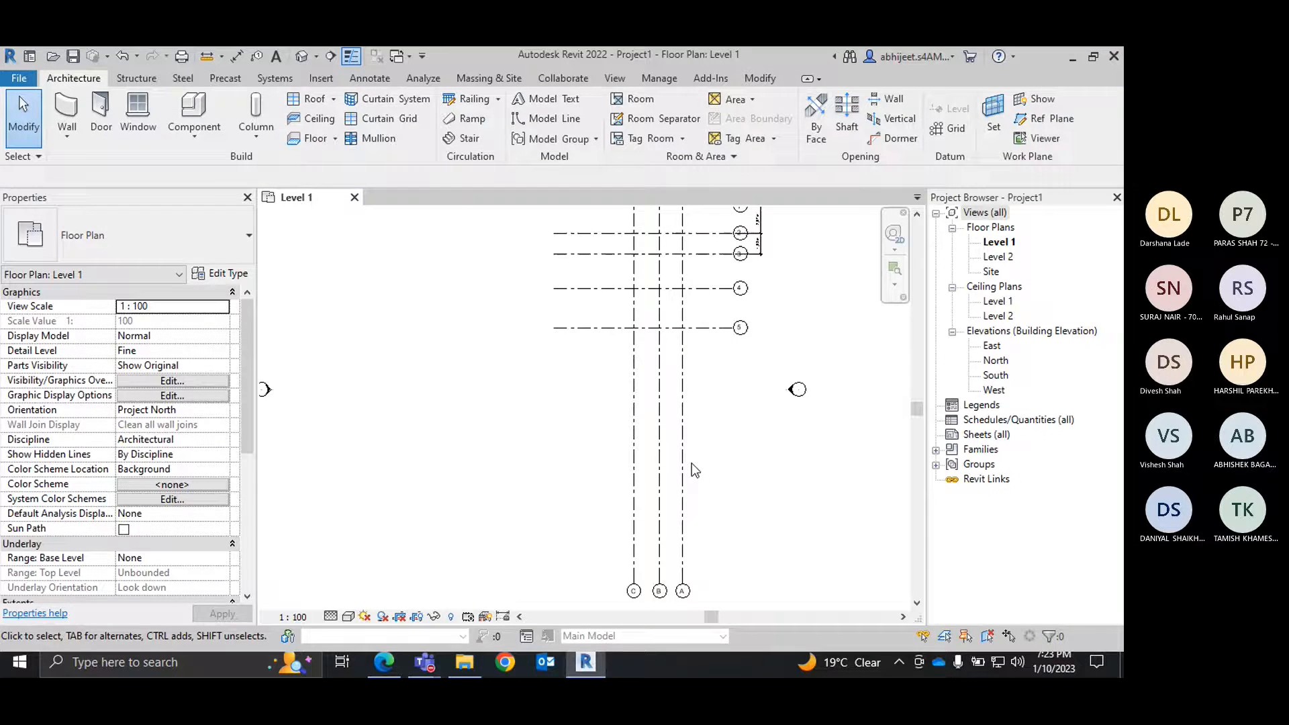
scroll(635, 581, up, 5)
click(748, 578)
drag(747, 588, 743, 286)
scroll(720, 438, down, 5)
scroll(744, 375, up, 4)
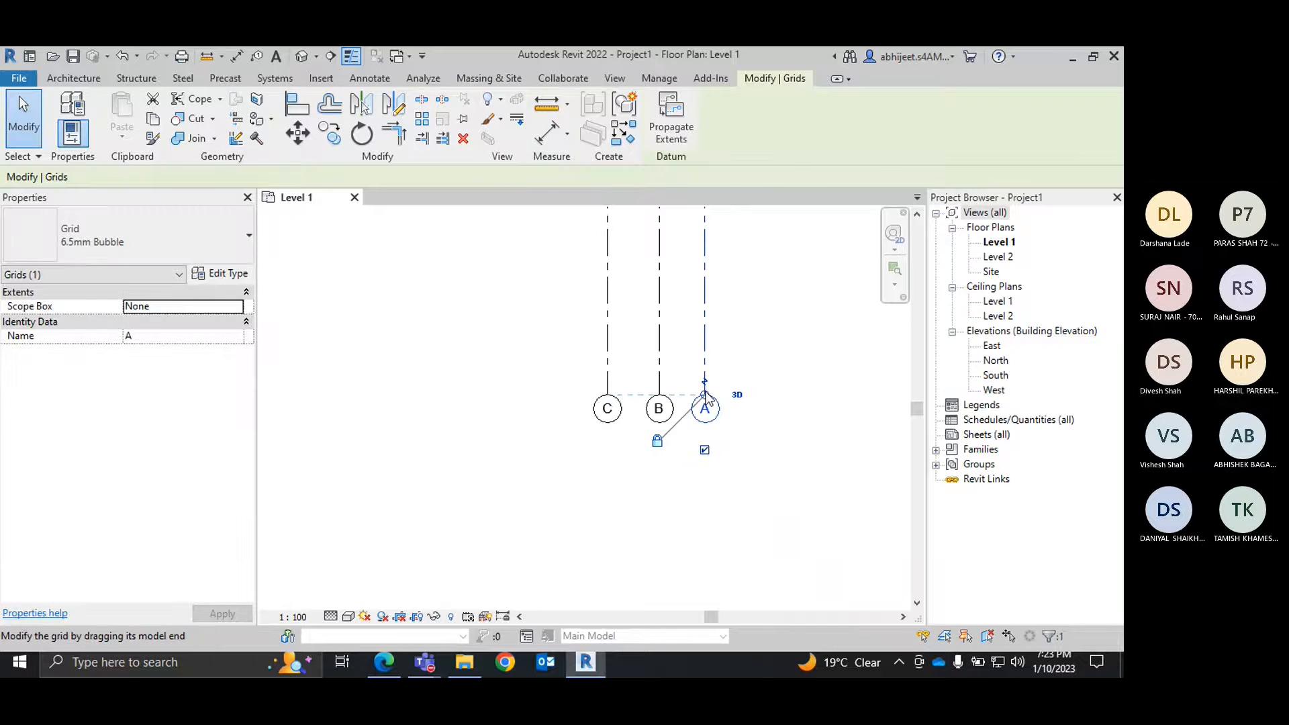
drag(707, 395, 725, 250)
middle_drag(720, 245, 666, 455)
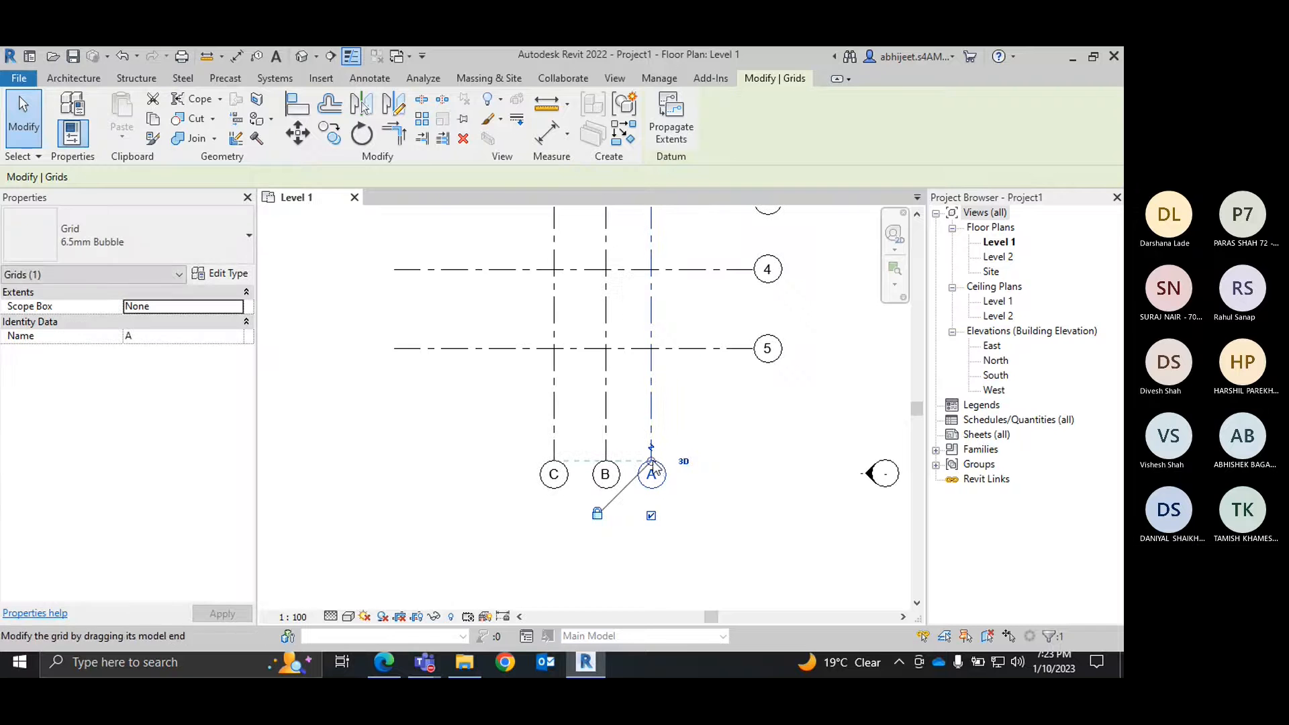
drag(651, 459, 654, 391)
middle_drag(720, 463, 698, 541)
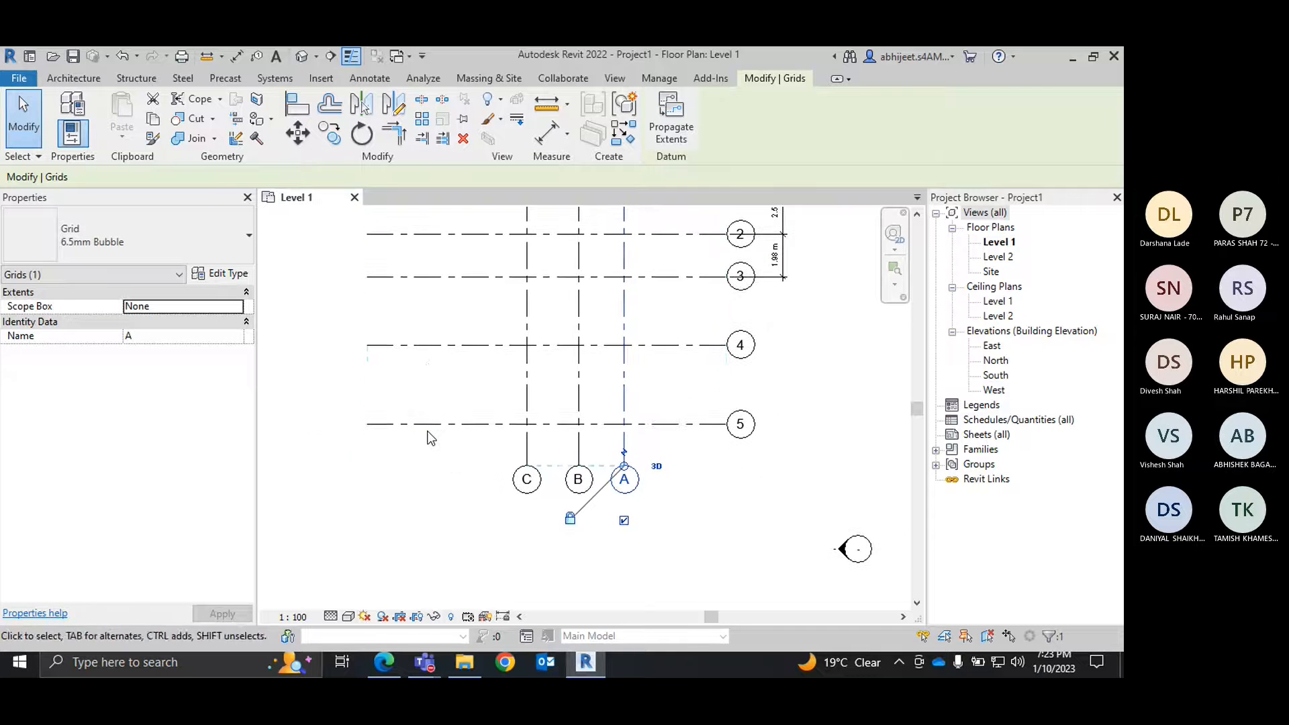
Shorten the horizontal grids at both ends to just beyond grids C and A, glancing at the Teams meeting in between.
click(392, 425)
drag(367, 424, 507, 425)
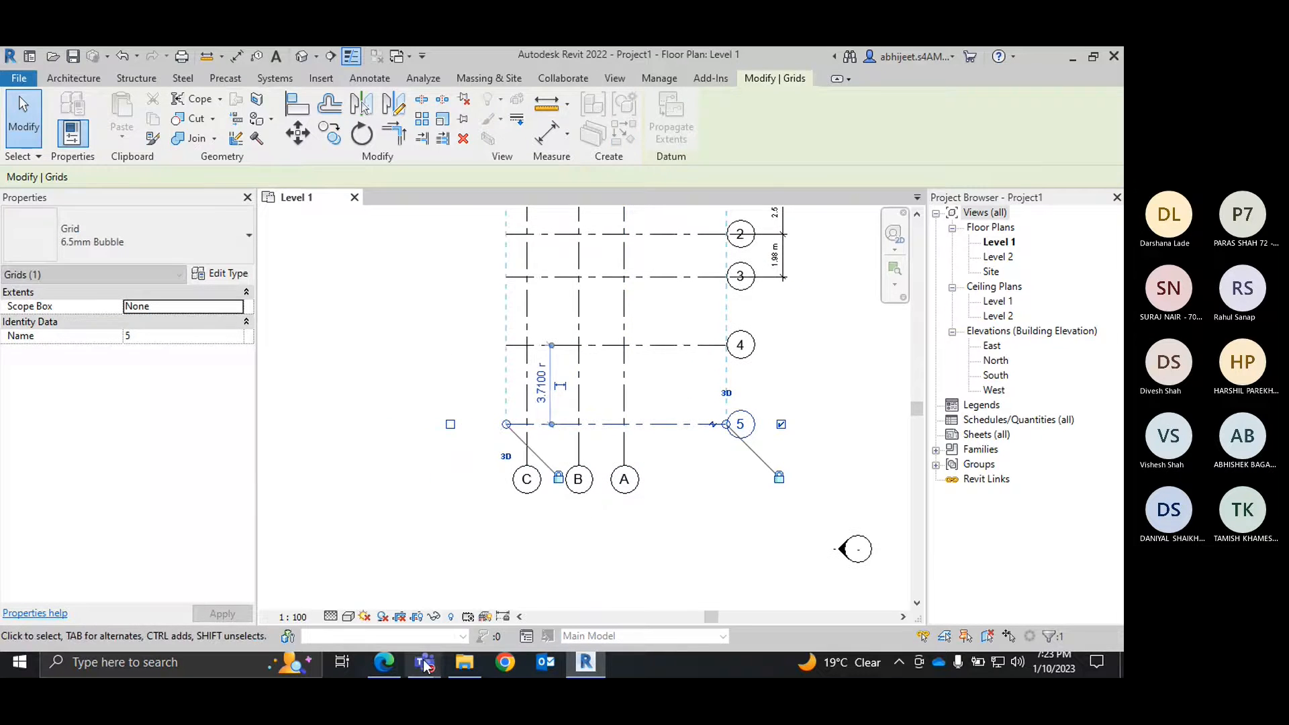
mouse_move(427, 661)
click(470, 592)
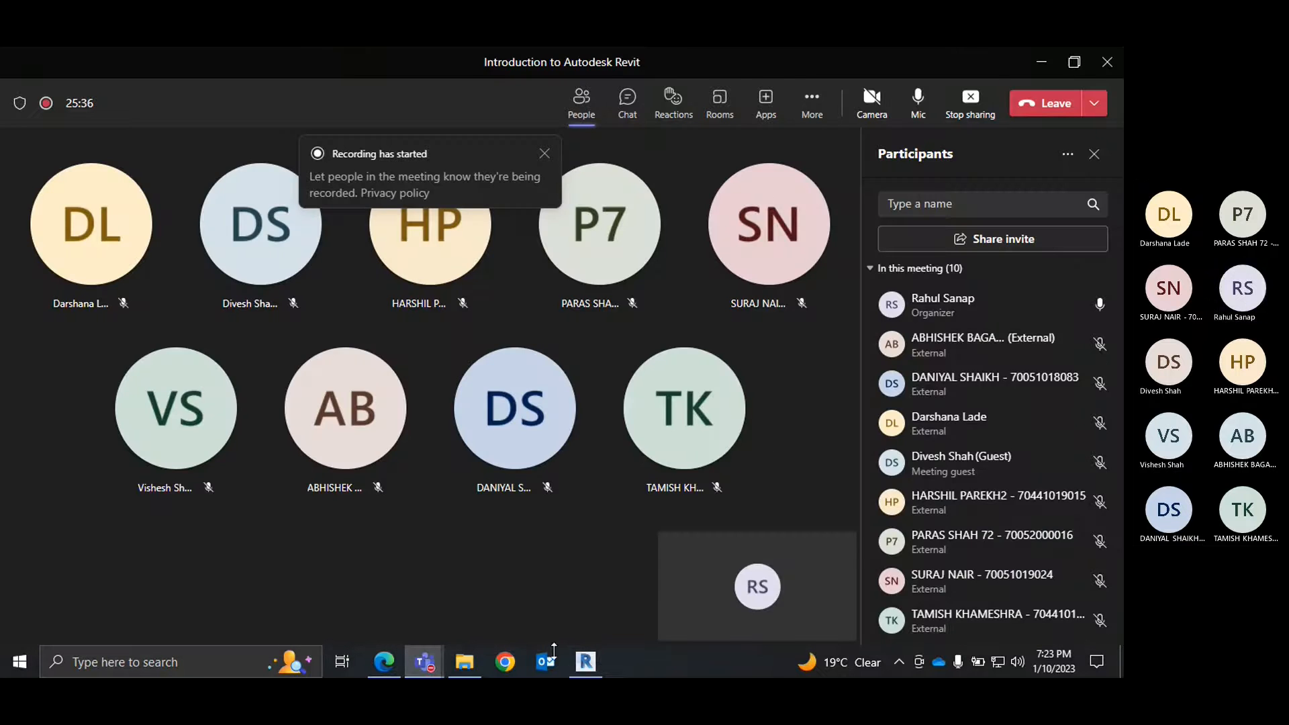
click(586, 661)
middle_drag(699, 428, 651, 591)
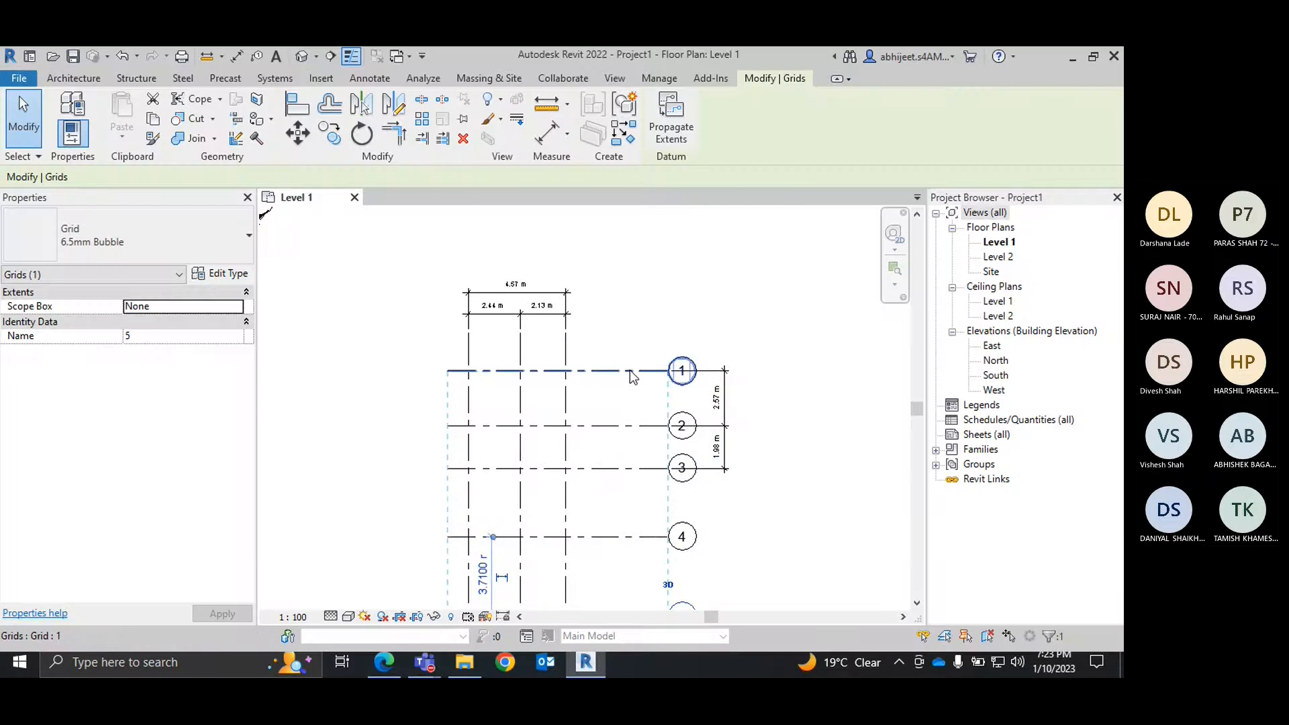
click(666, 371)
drag(666, 375, 600, 371)
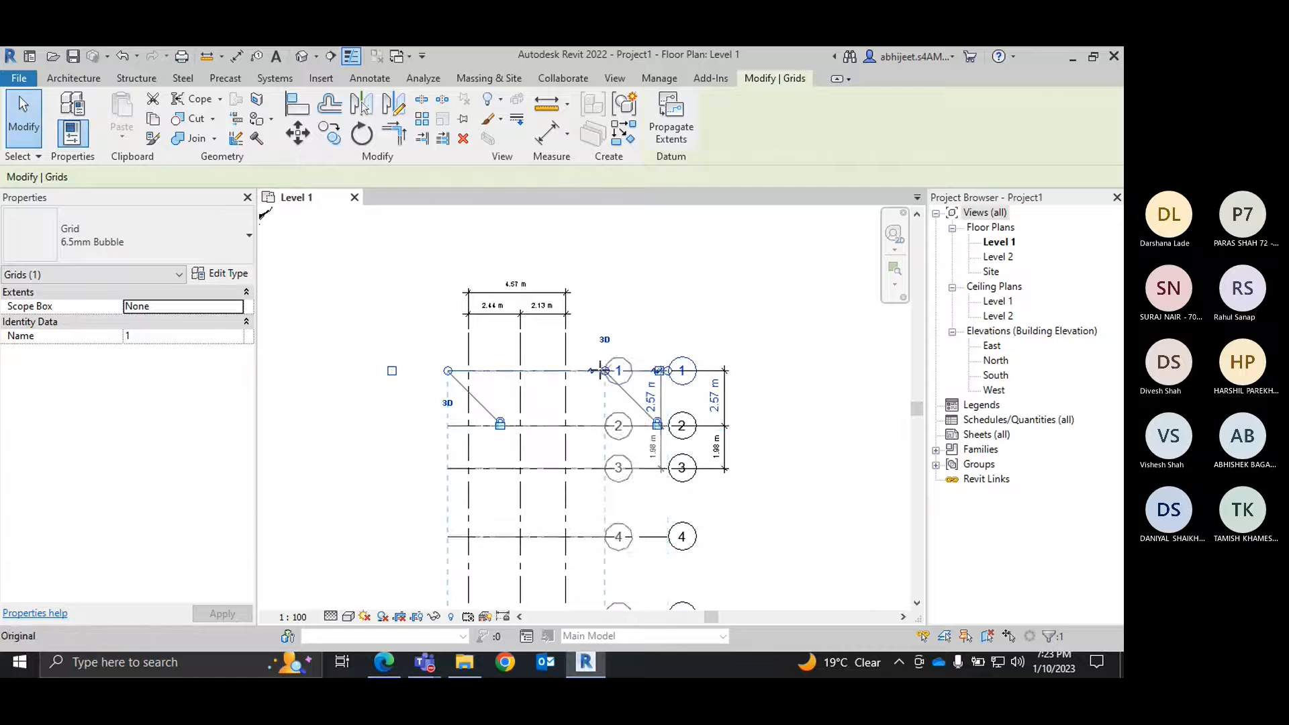
click(833, 284)
Select all grids with their dimensions and move them to the middle of the four elevation markers.
scroll(553, 326, down, 2)
drag(470, 281, 640, 542)
scroll(647, 445, down, 1)
scroll(651, 450, down, 1)
drag(591, 430, 524, 492)
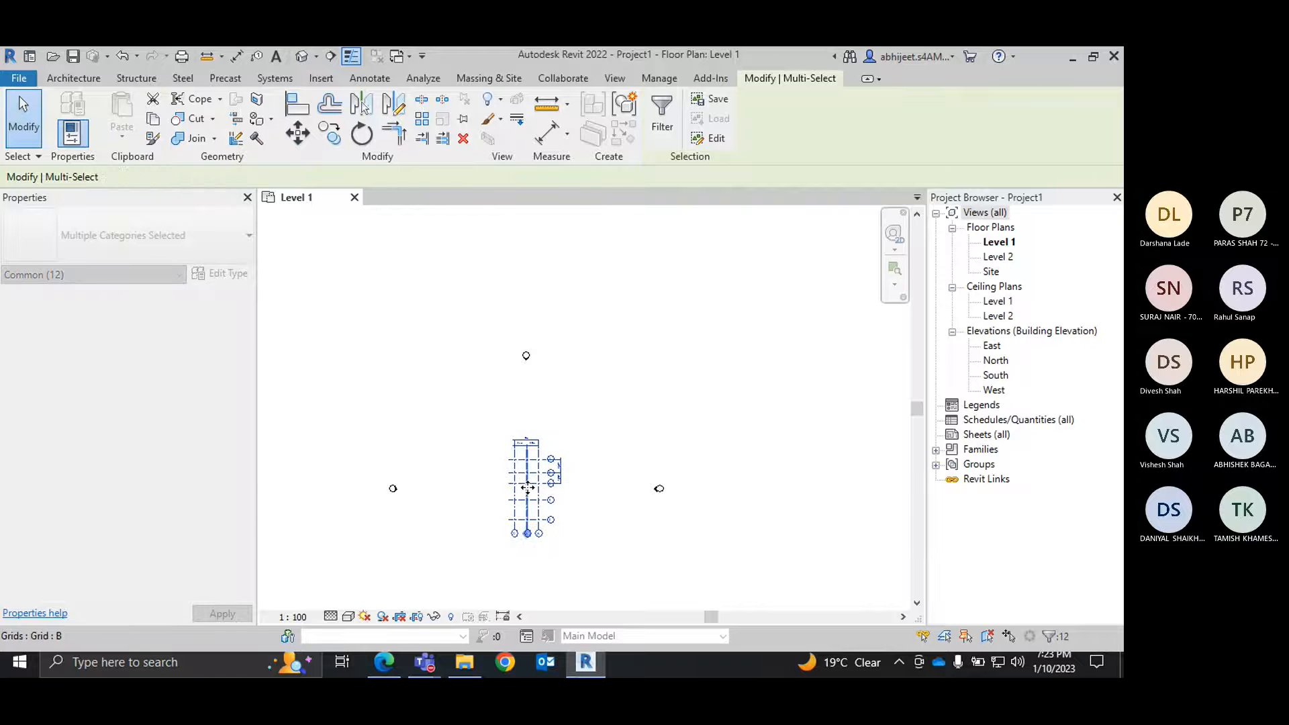
click(455, 423)
Add aligned dimensions between grids 3 and 4 and between grids 4 and 5, lined up with the existing dimensions east of the bubbles.
scroll(534, 504, up, 2)
scroll(534, 504, up, 2)
middle_drag(573, 440, 564, 360)
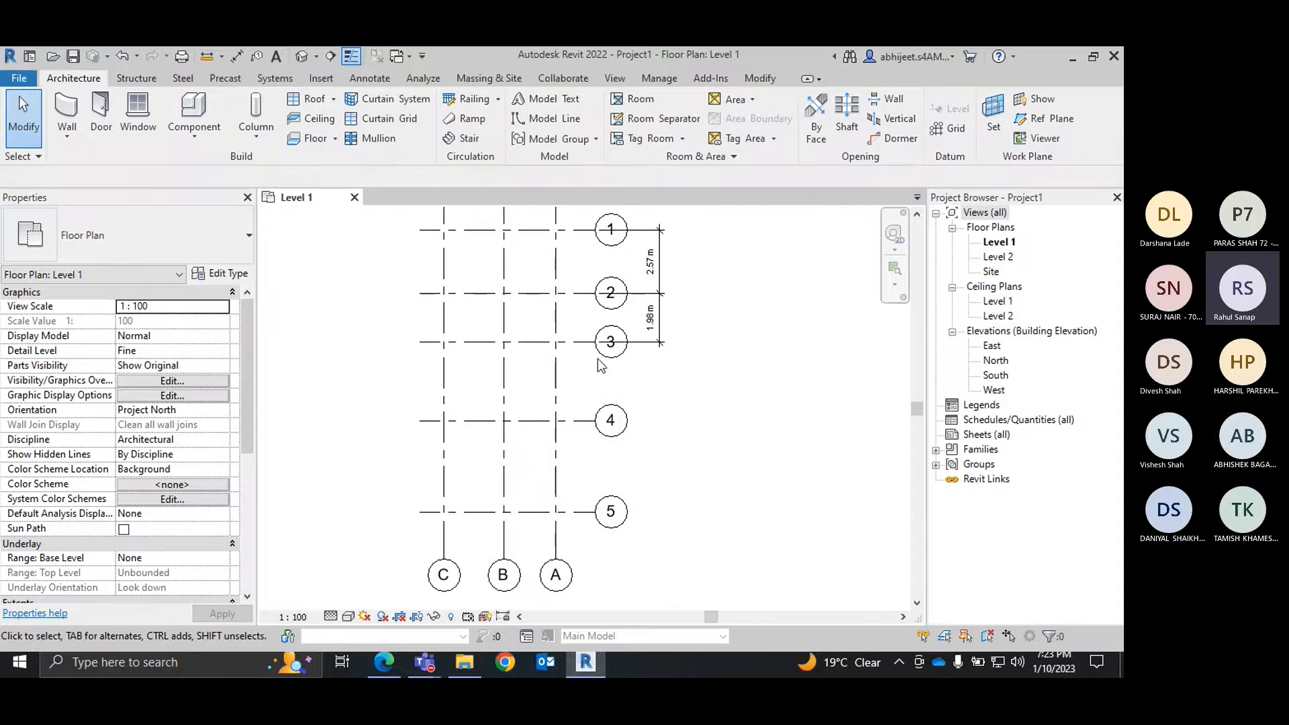
click(237, 55)
click(582, 343)
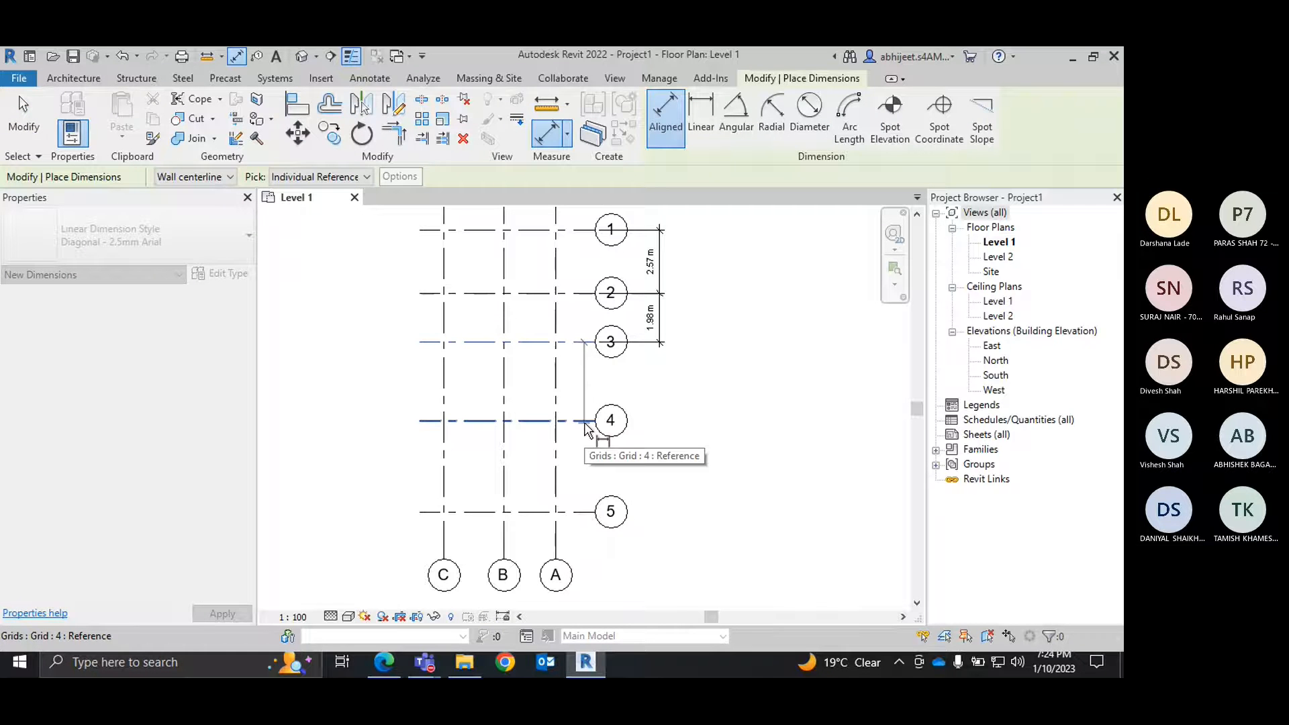
click(584, 423)
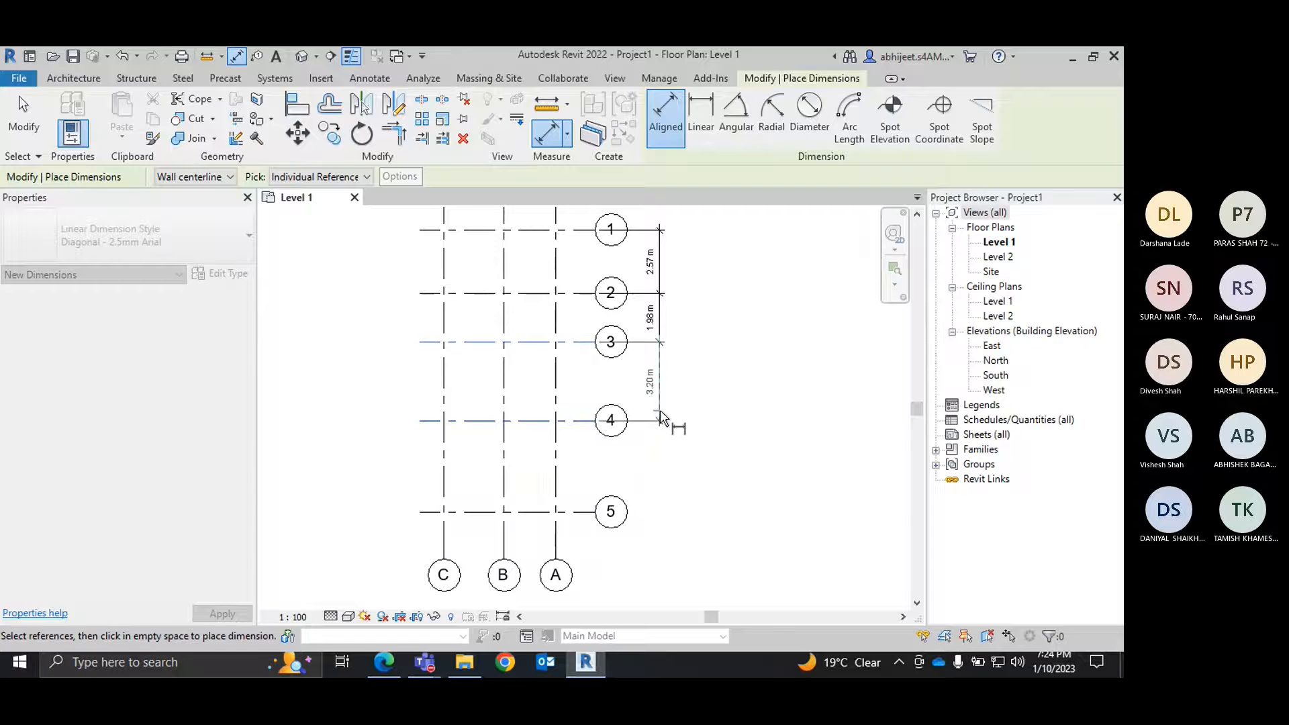
click(659, 416)
click(572, 422)
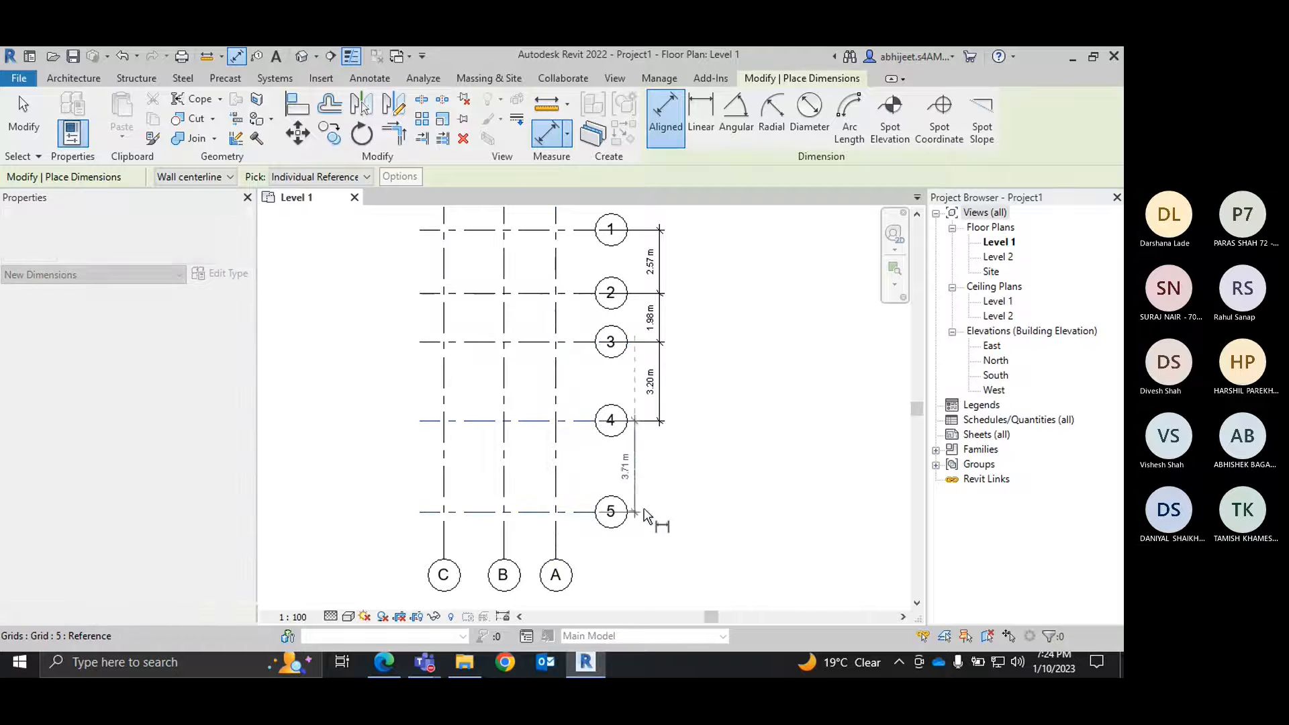
click(657, 514)
click(662, 517)
right_click(745, 314)
click(787, 333)
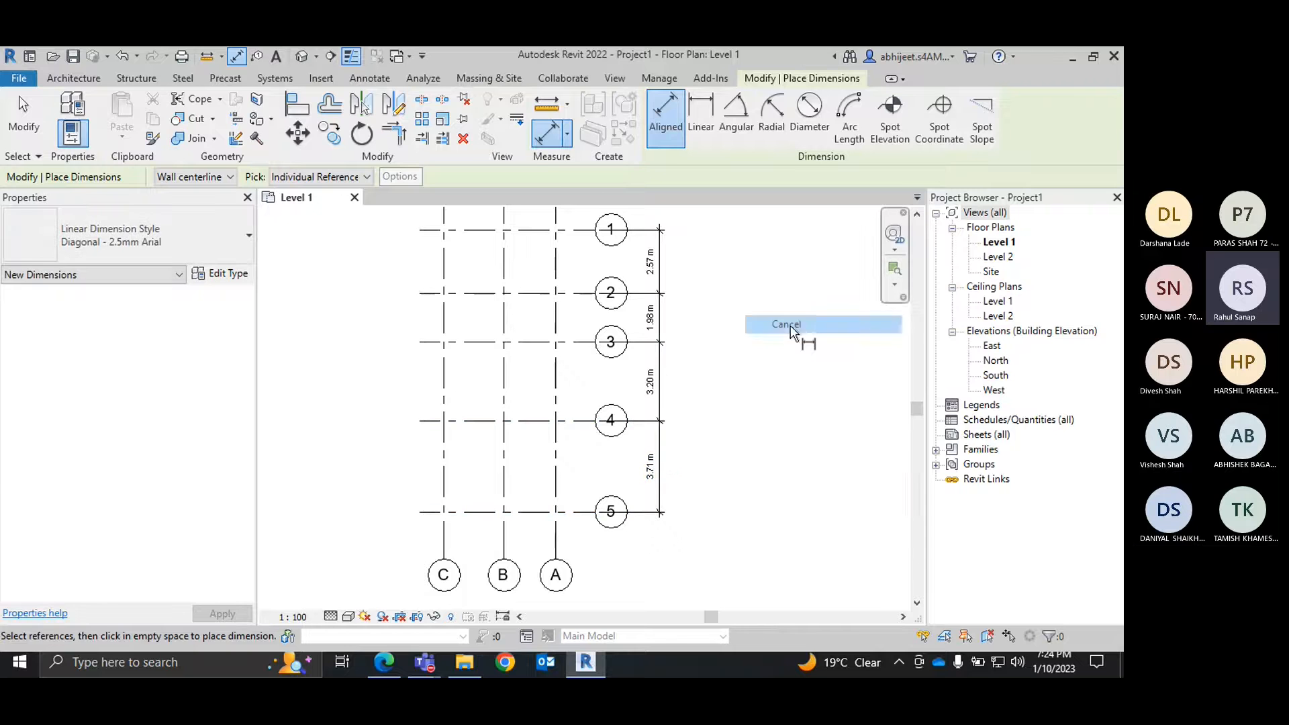
right_click(797, 329)
click(812, 338)
Try a view scale of 1:50 on the Level 1 plan and return it to 1:100.
scroll(672, 393, down, 2)
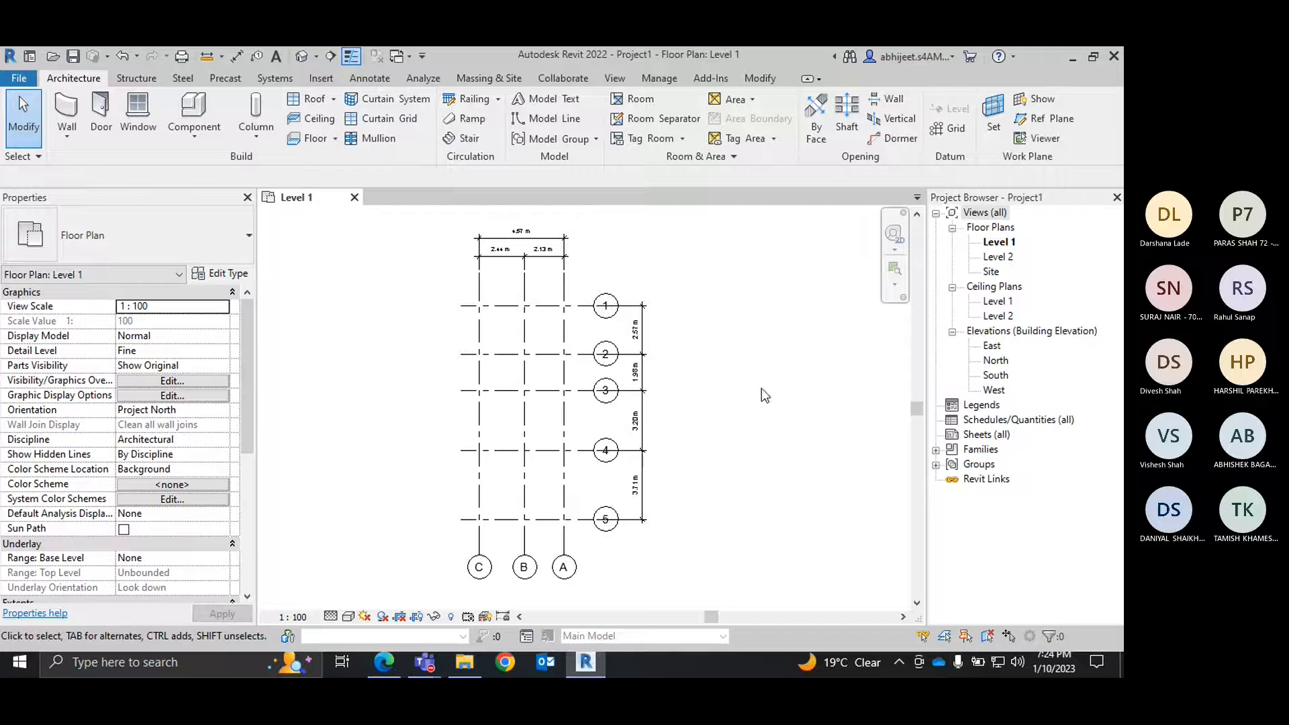
scroll(537, 421, up, 2)
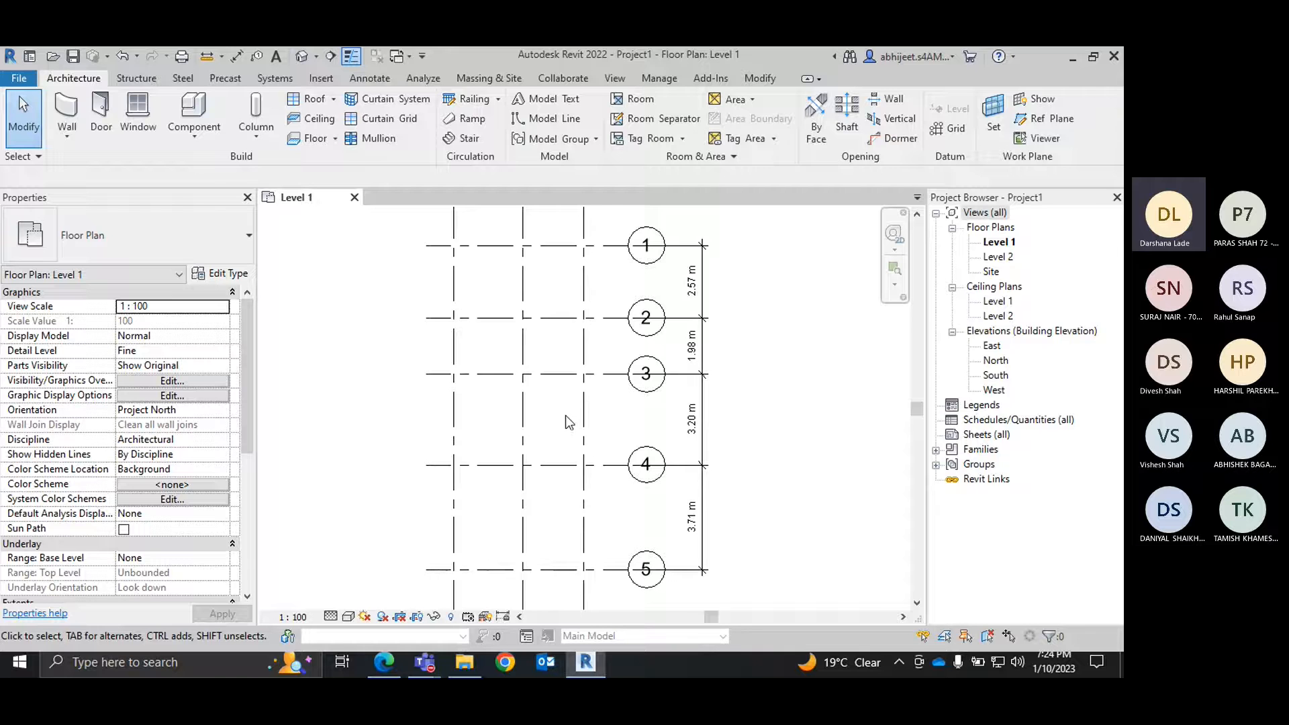
click(293, 618)
click(338, 495)
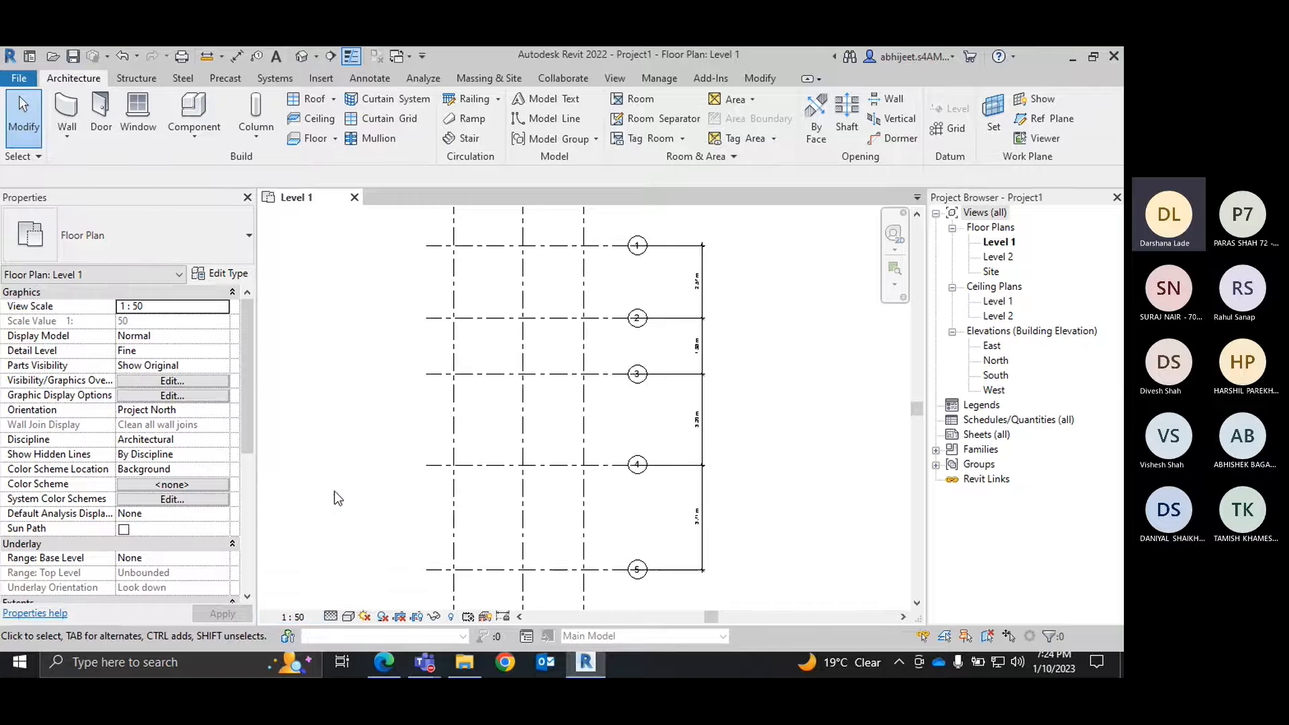
scroll(553, 443, down, 2)
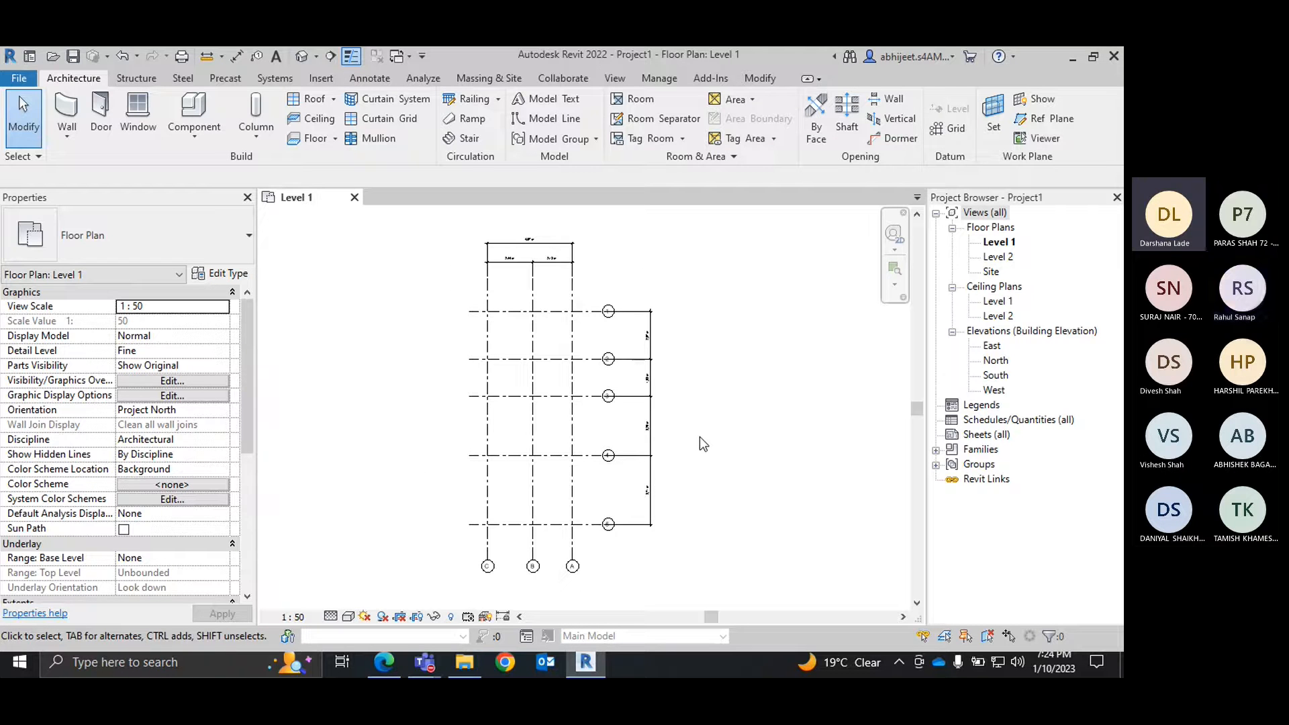
click(301, 617)
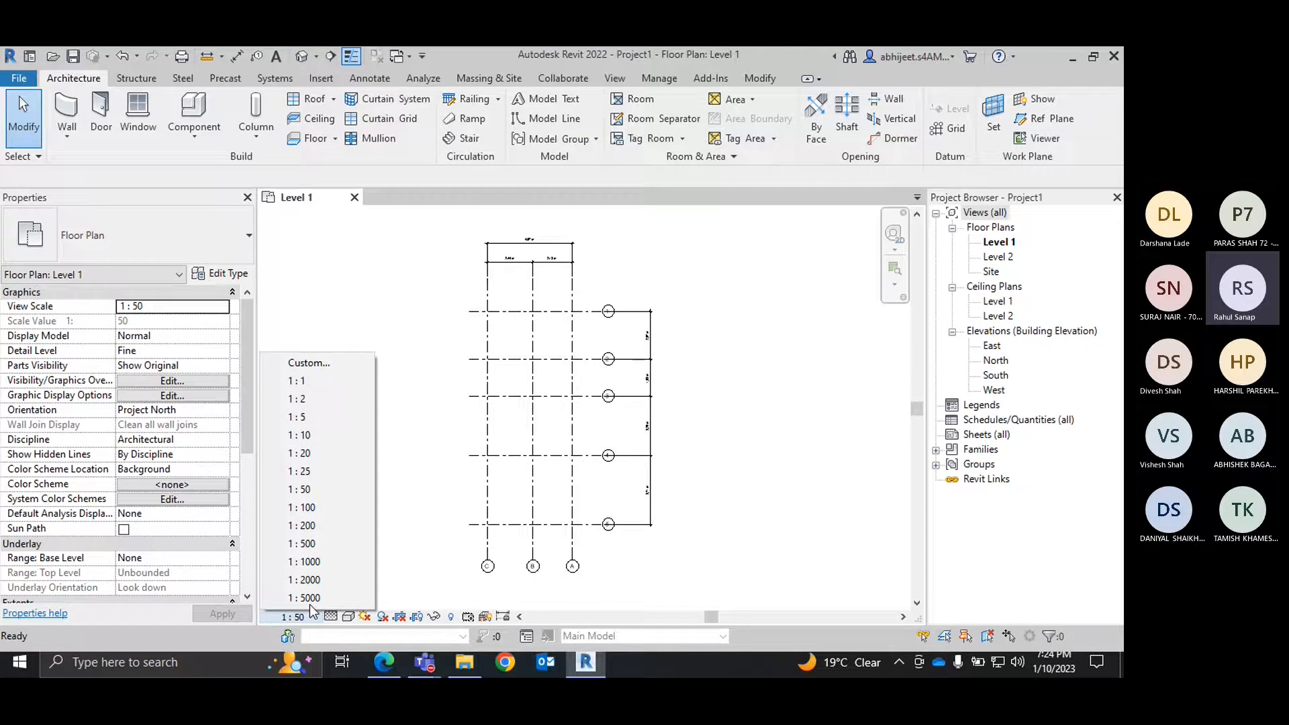
click(328, 507)
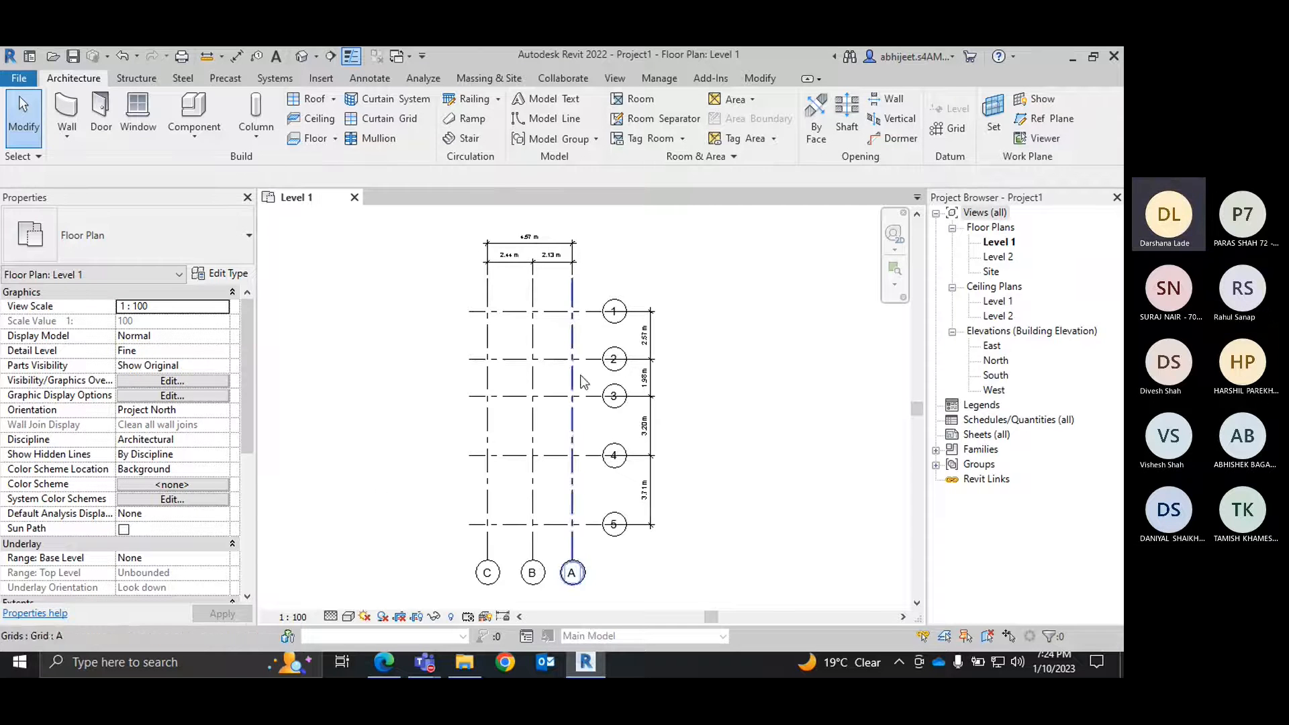
right_click(723, 239)
click(754, 248)
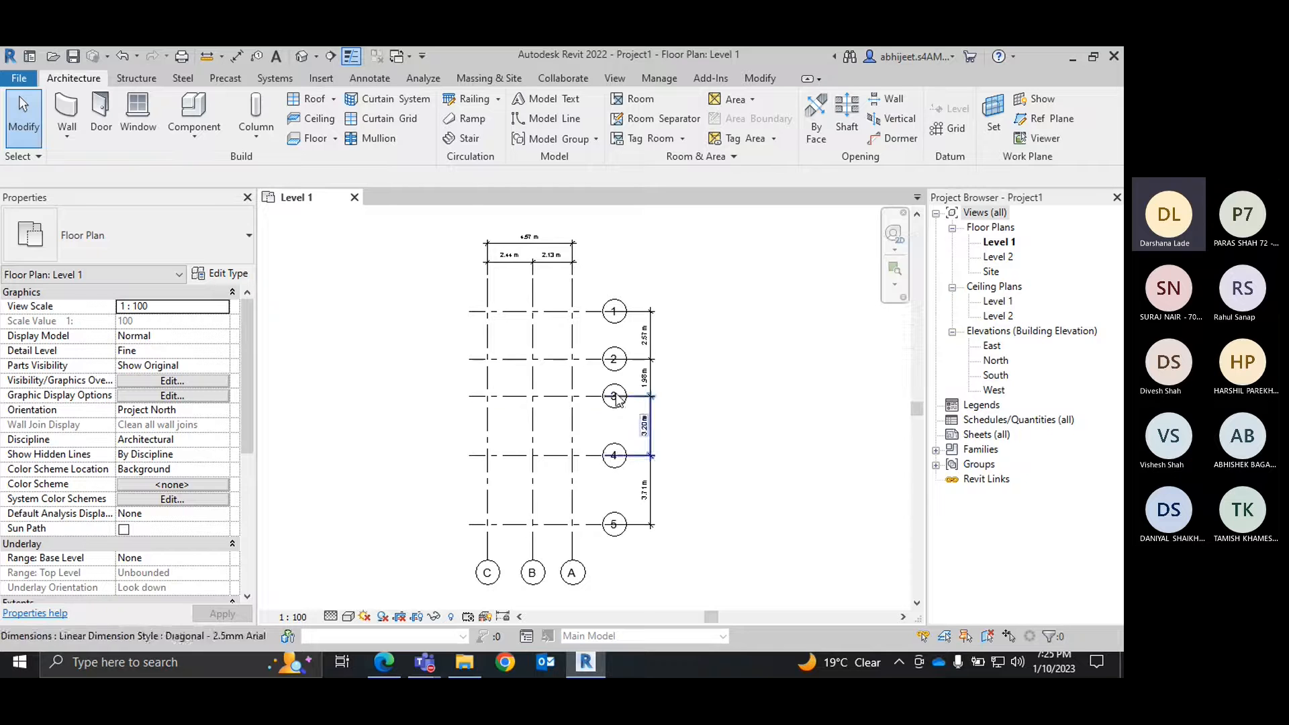
middle_drag(710, 420, 691, 417)
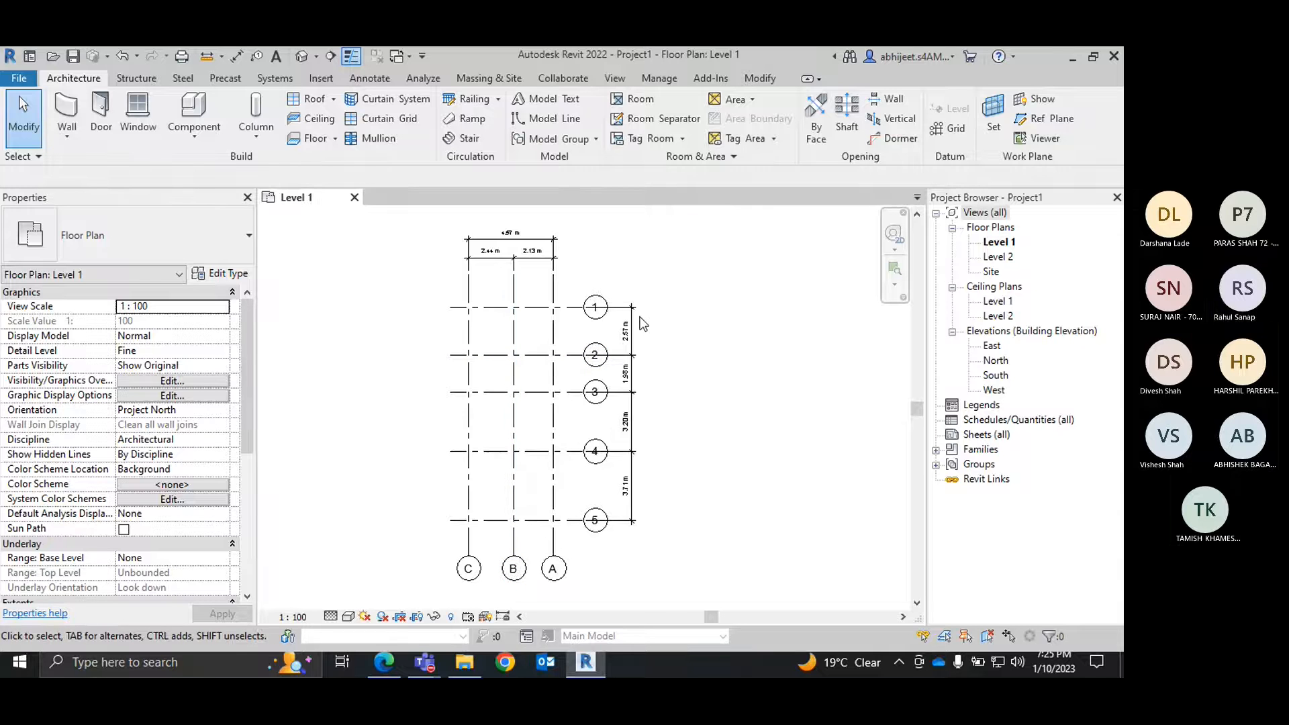
scroll(522, 340, up, 3)
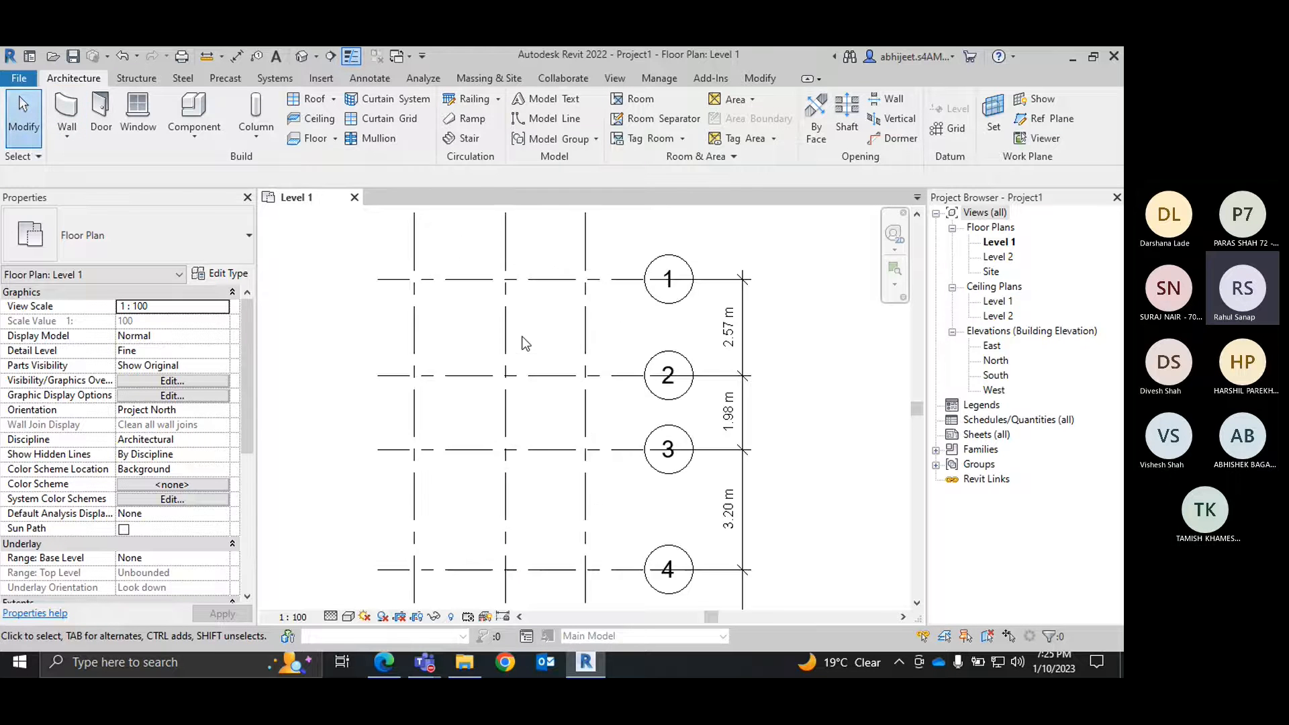
scroll(490, 322, down, 3)
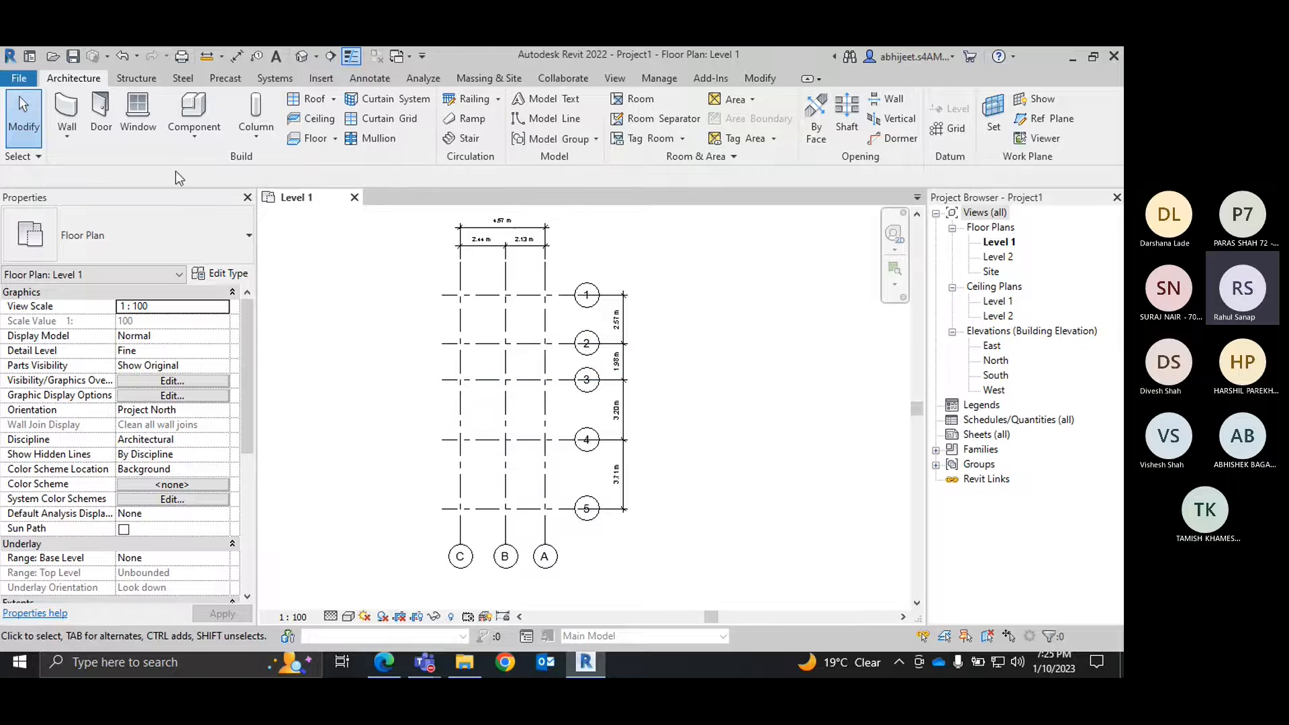
Start an architectural wall with the Generic - 200mm type, checking the residential floor plans in the PDF in Edge before choosing the type.
click(68, 138)
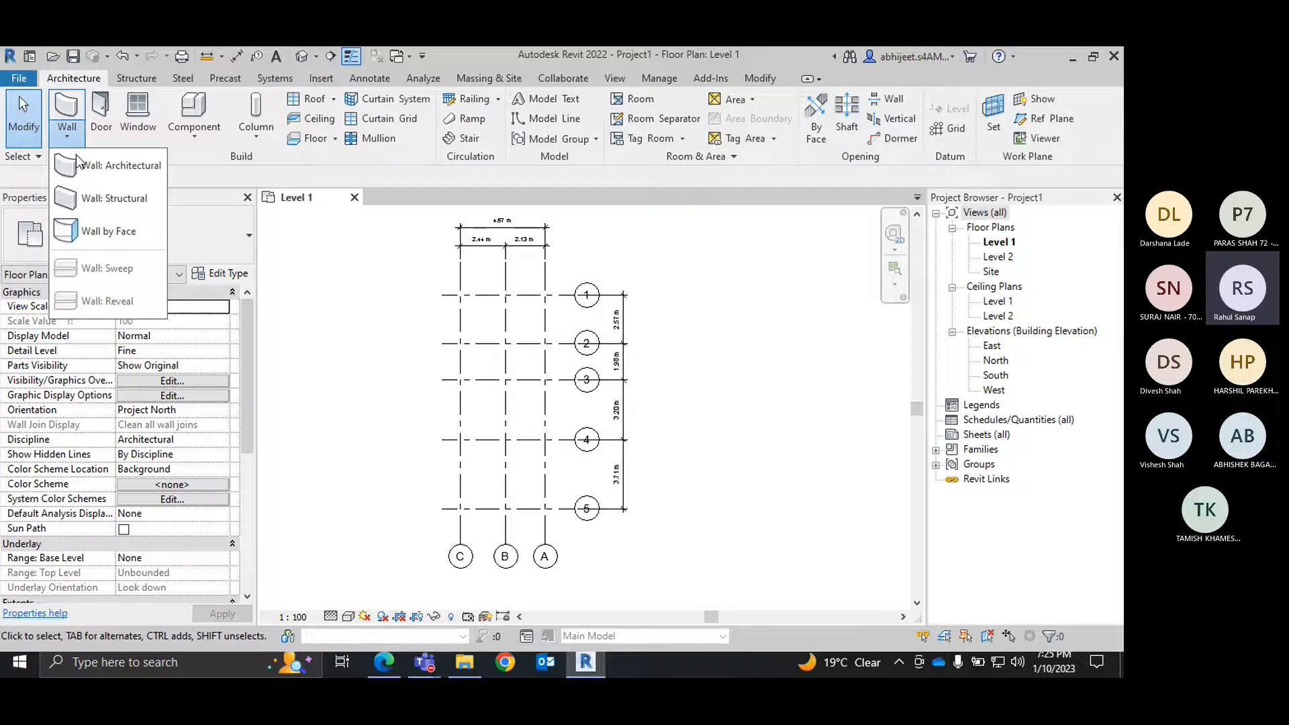
click(121, 166)
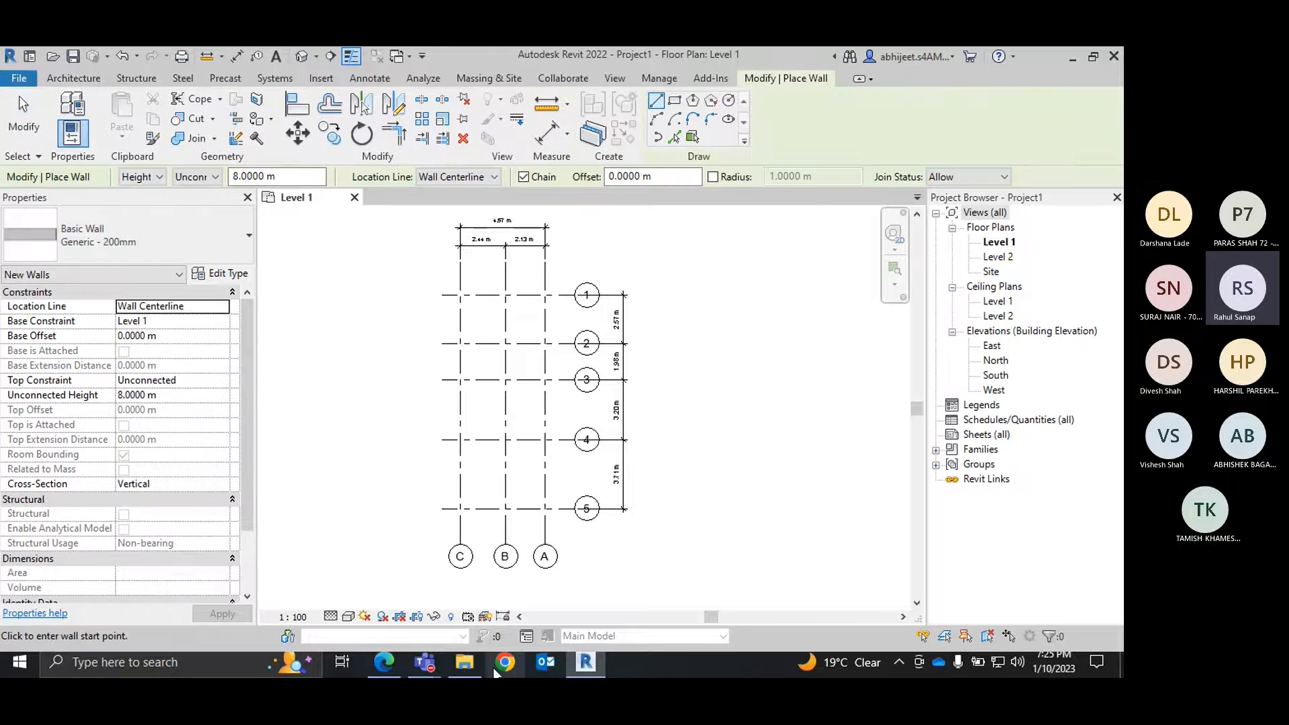
click(380, 664)
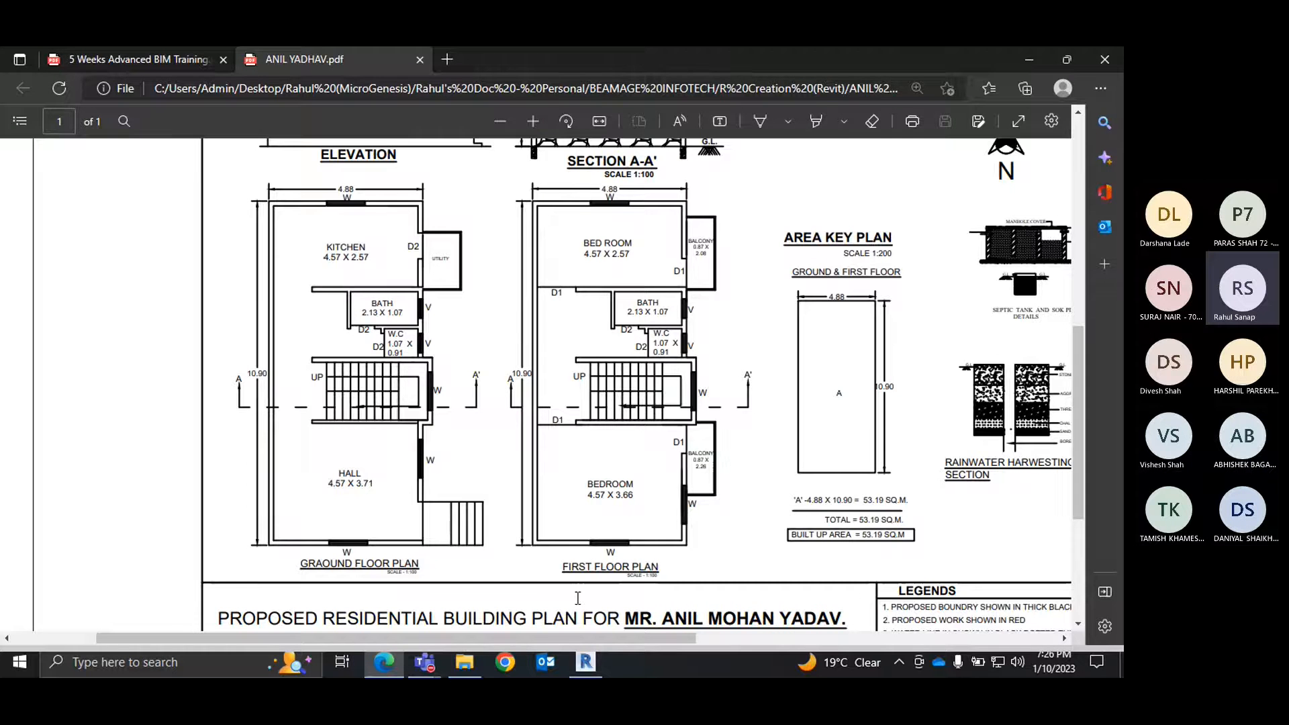
click(593, 675)
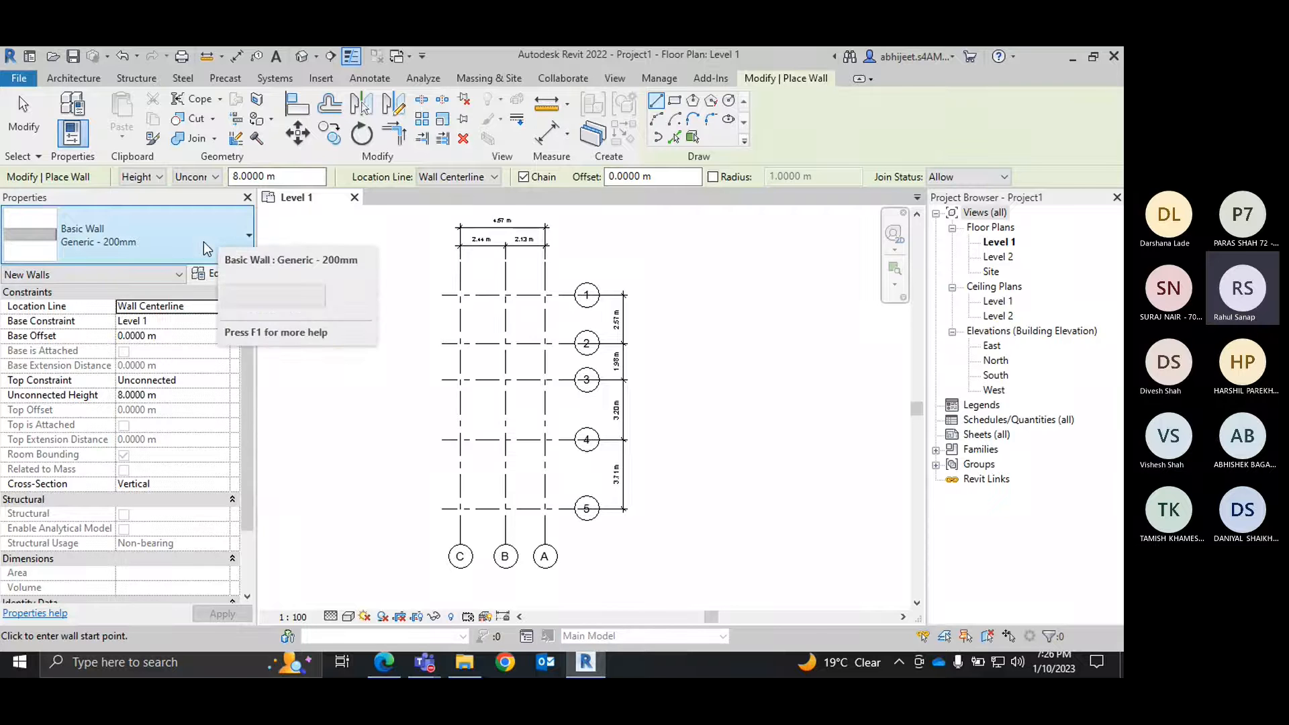
click(147, 257)
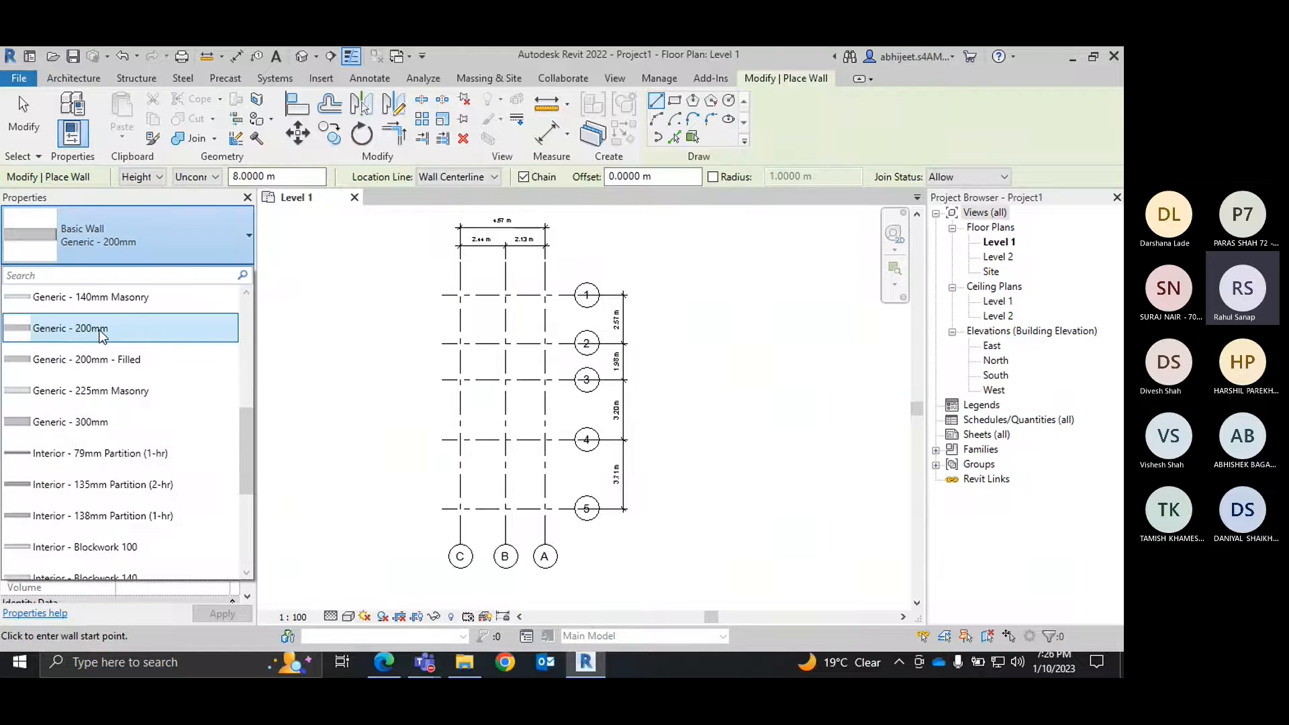
click(76, 329)
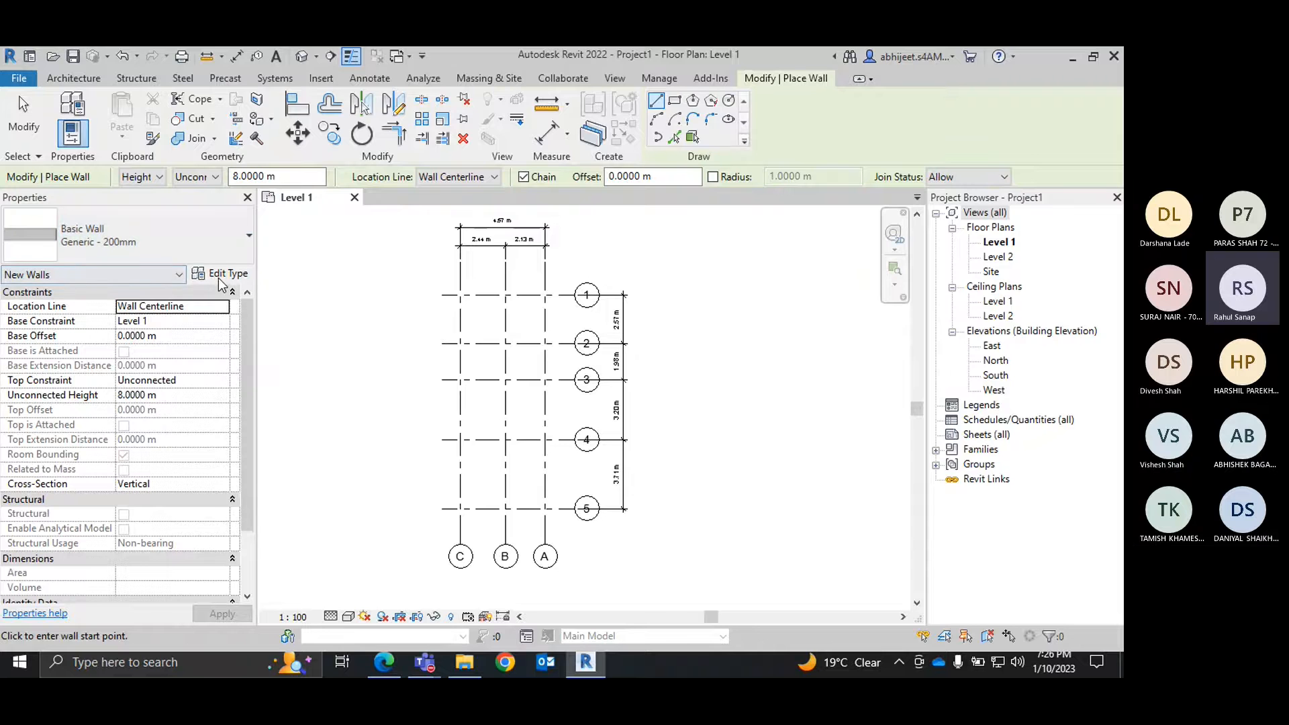
Duplicate the Generic - 200mm wall type under the name EXT WALL - 155MM.
click(219, 278)
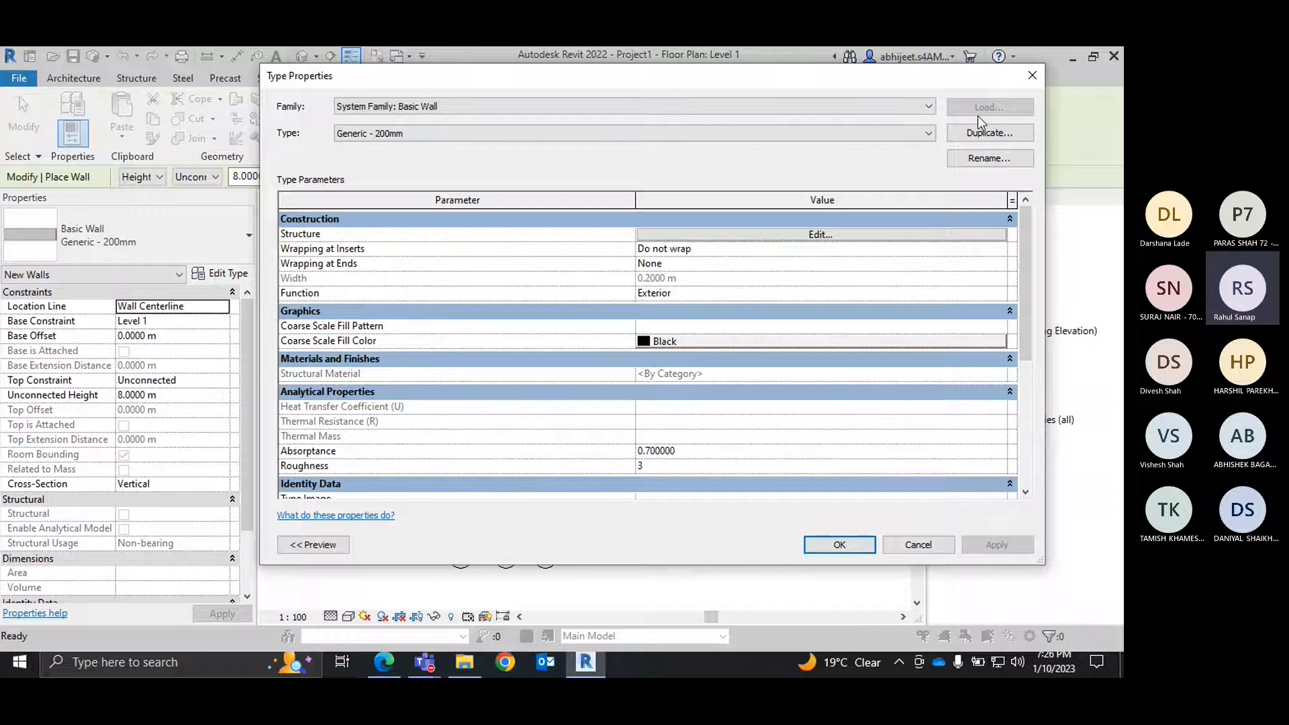
click(984, 132)
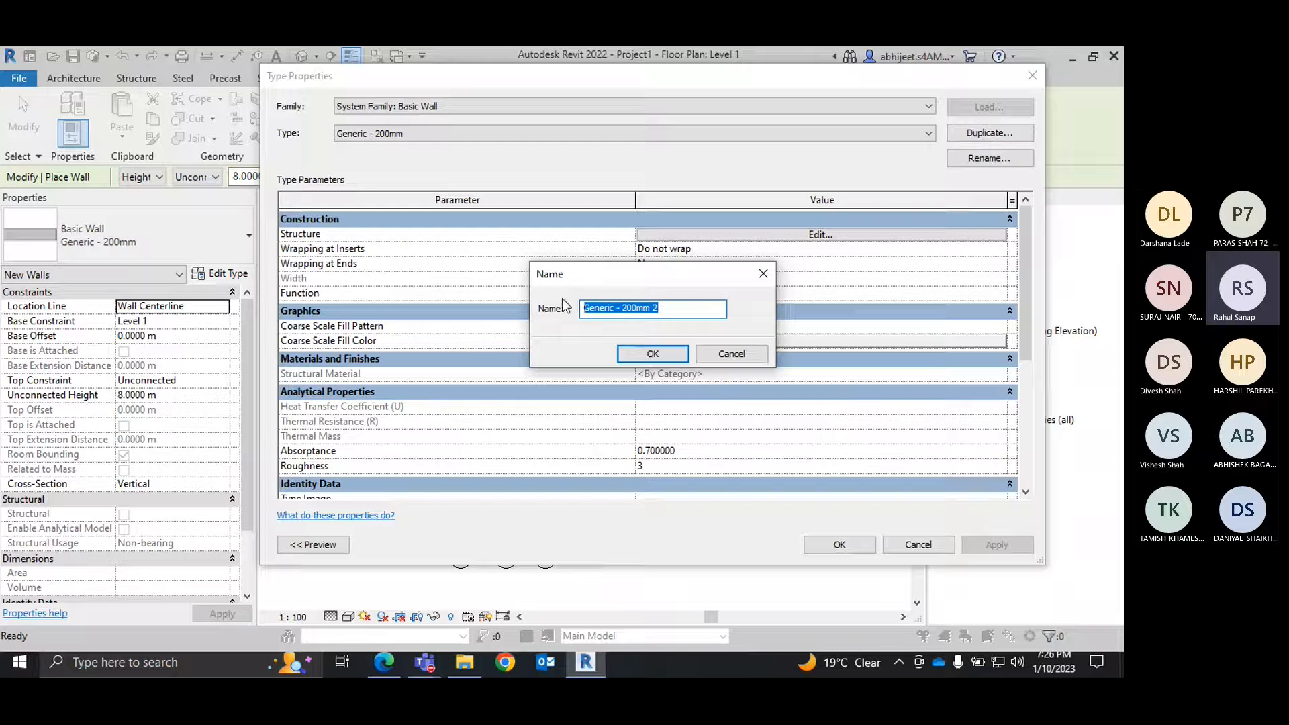
text(EXT)
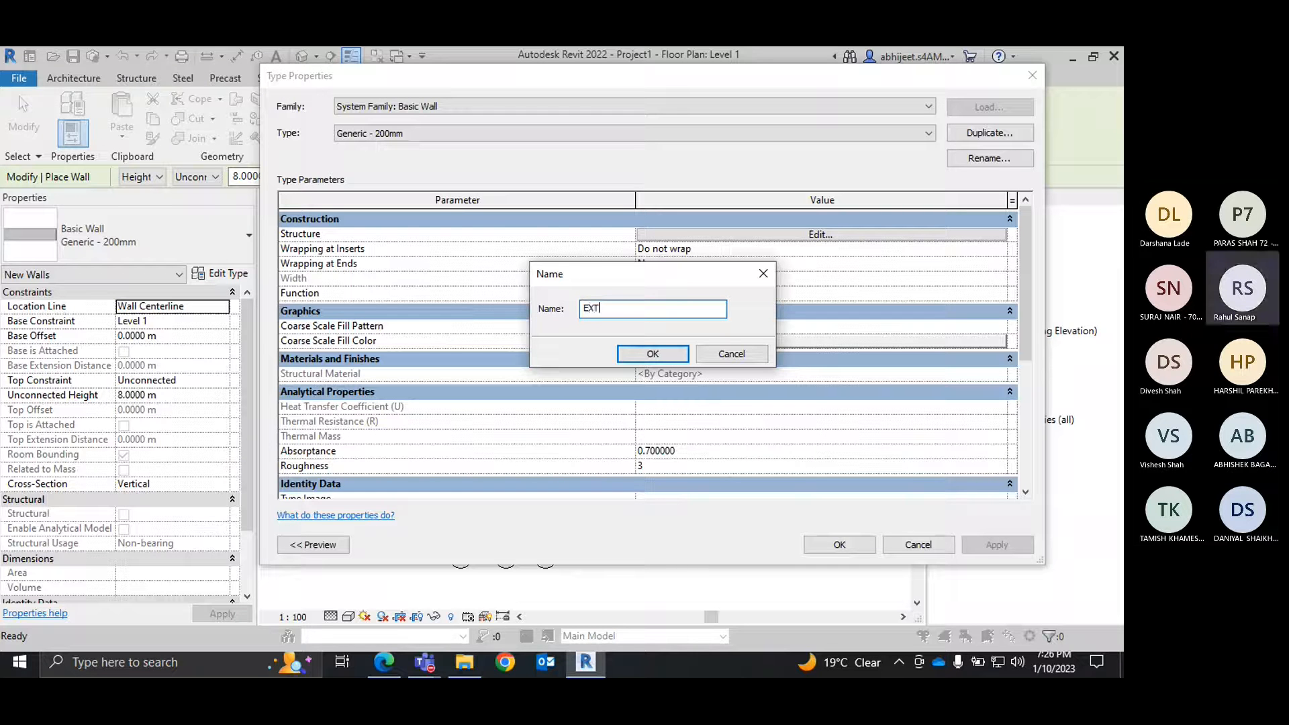
text( WAL)
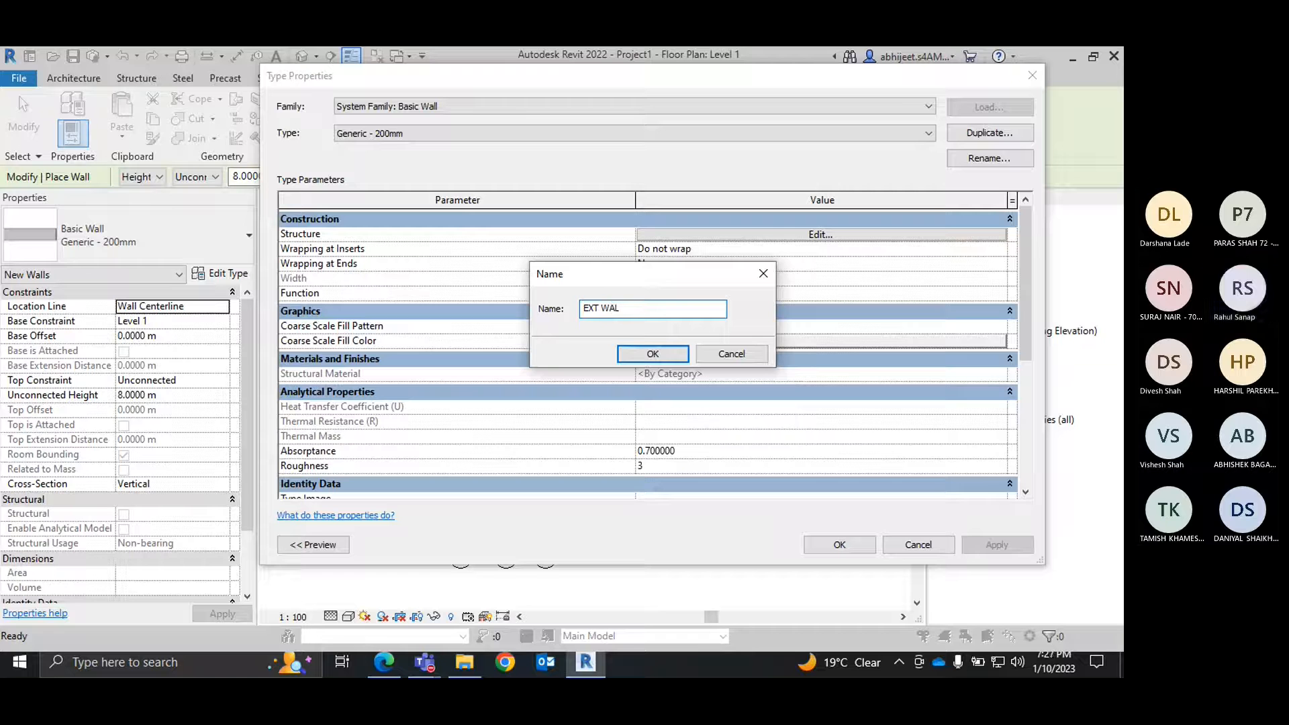
text(L - 155)
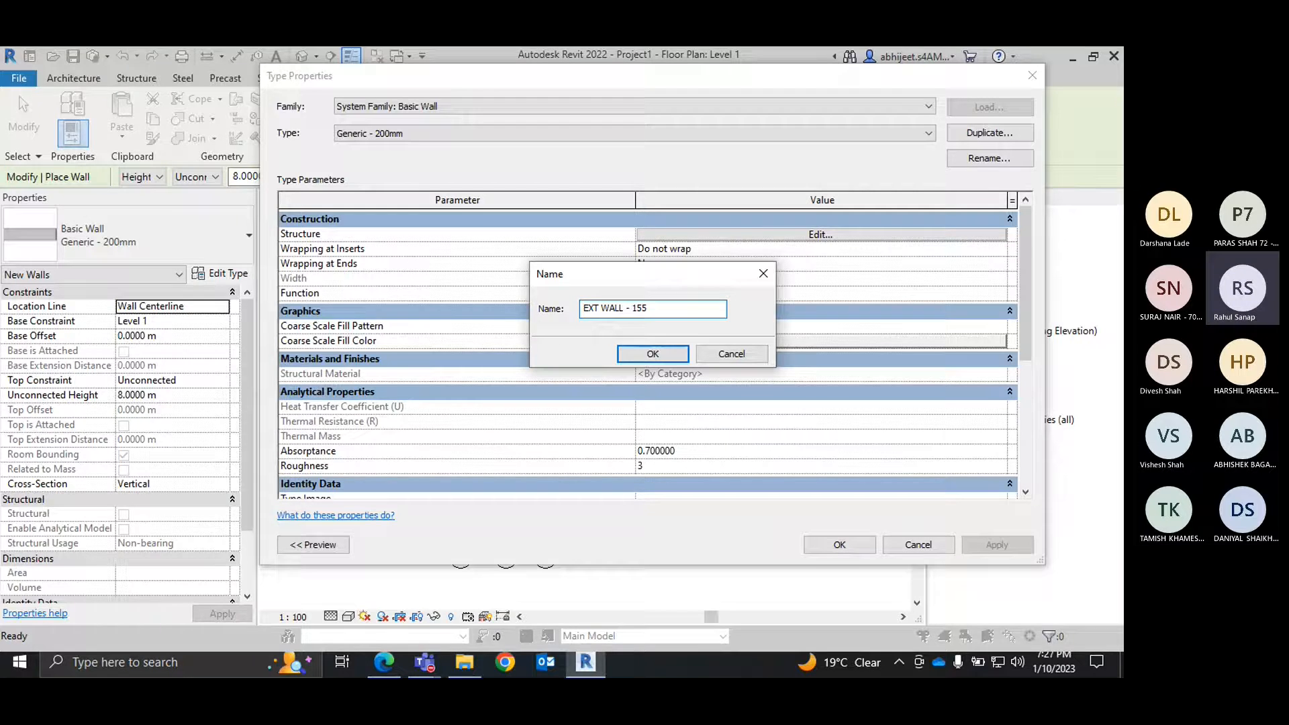
text(MM)
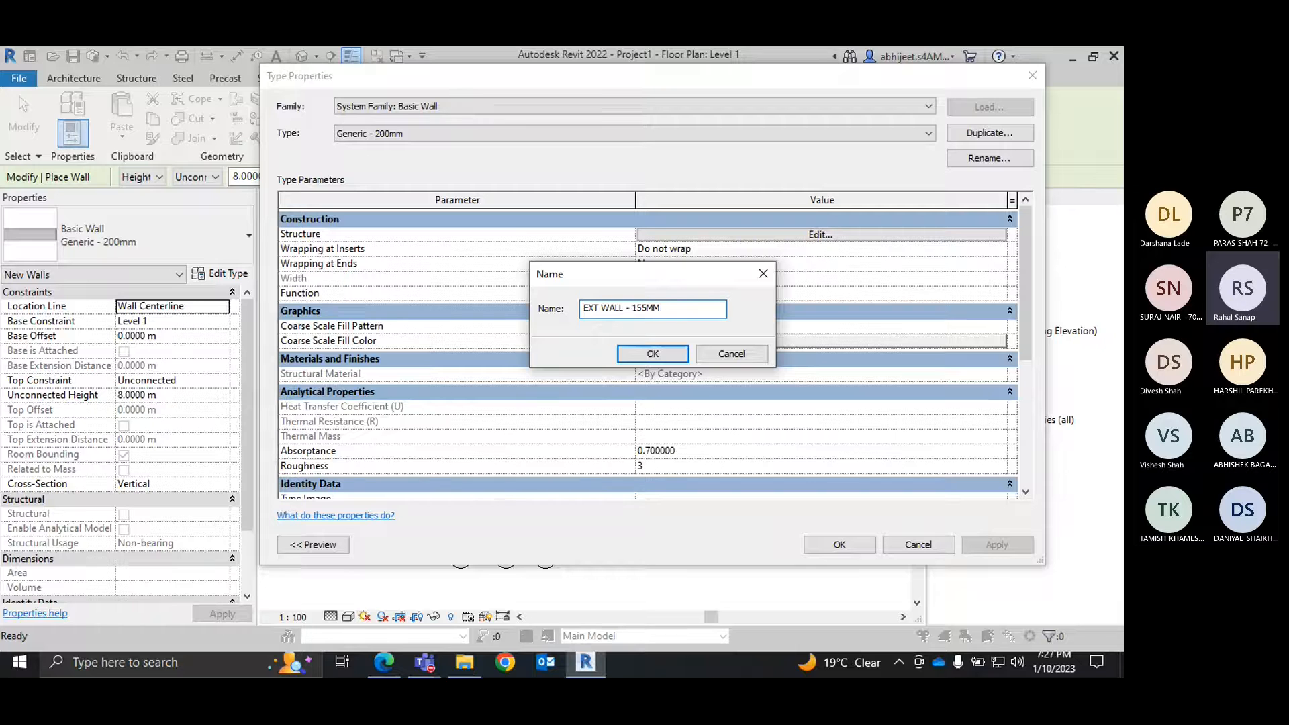
click(666, 356)
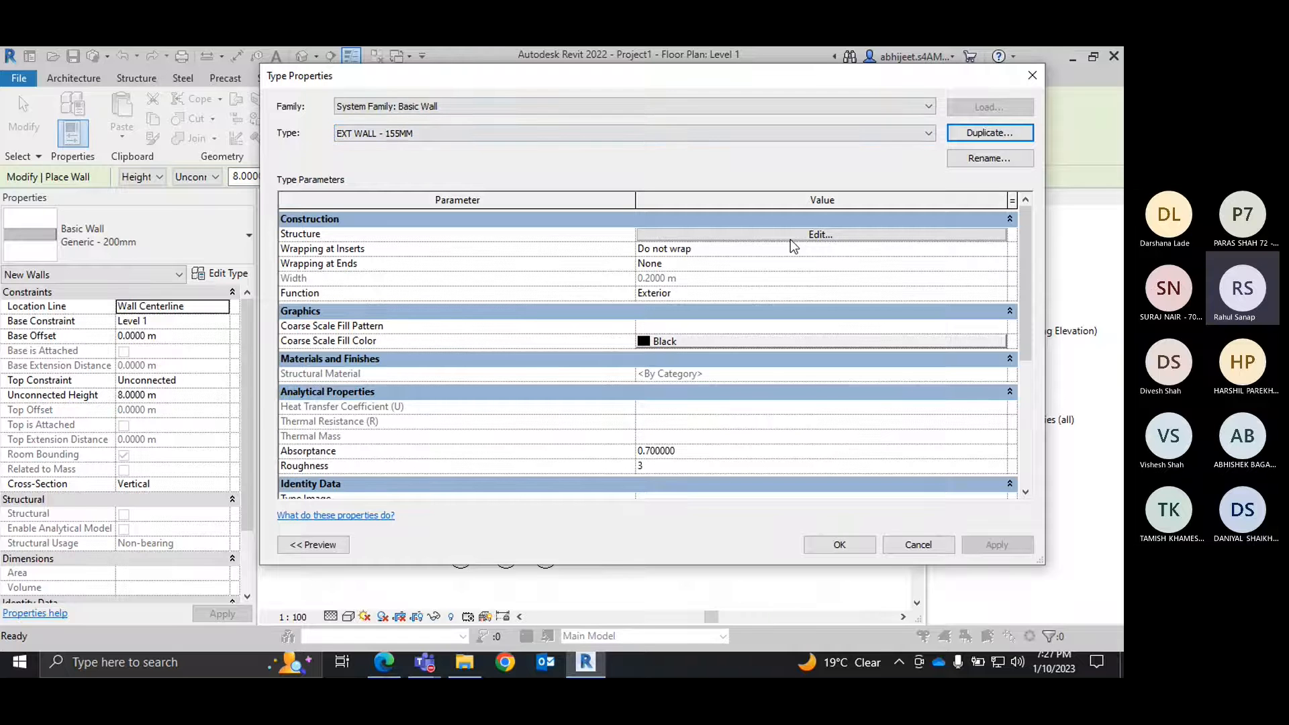
Insert two layers into the EXT WALL - 155MM structure and move the original structure layer between them.
click(836, 234)
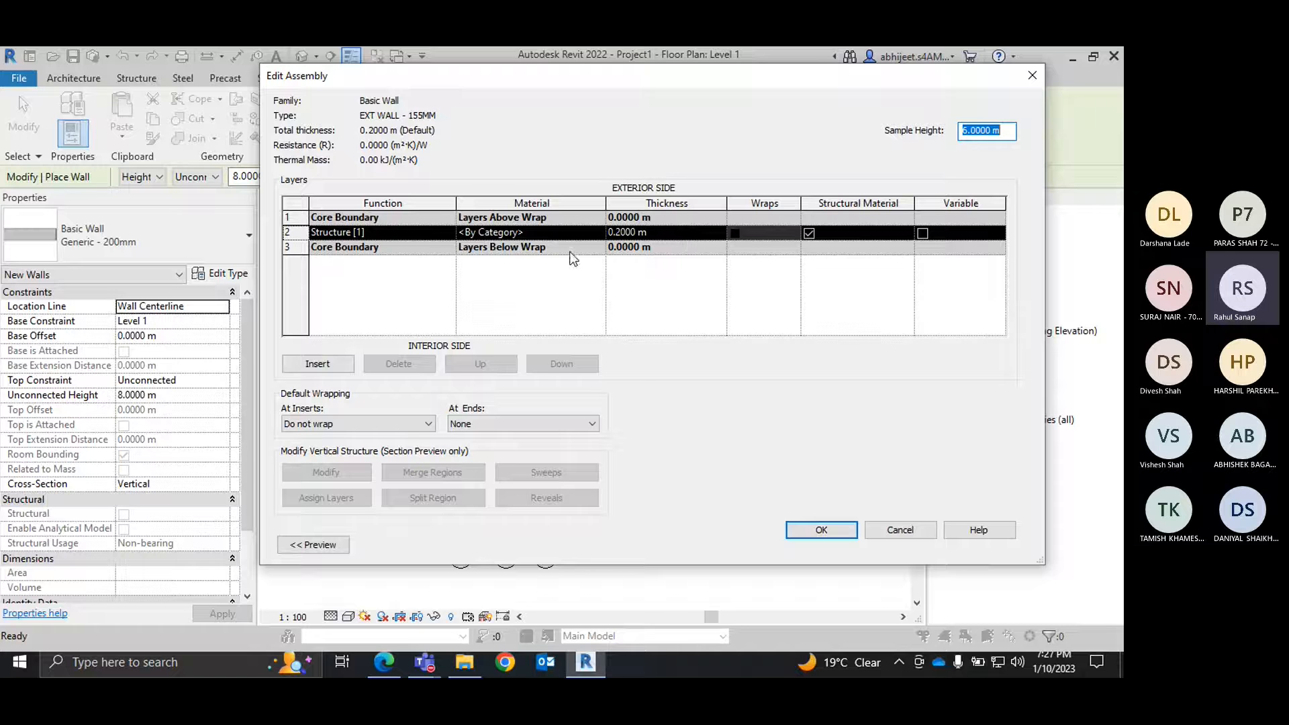
click(323, 366)
click(327, 367)
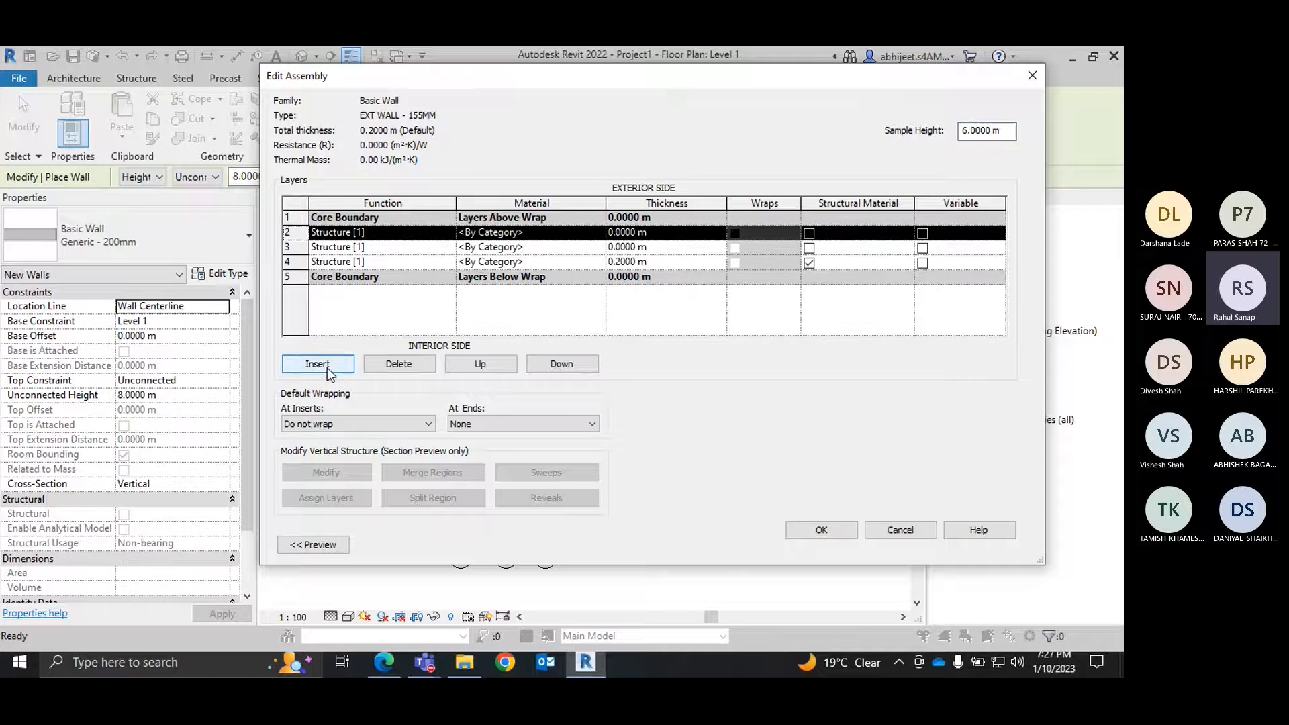
click(336, 262)
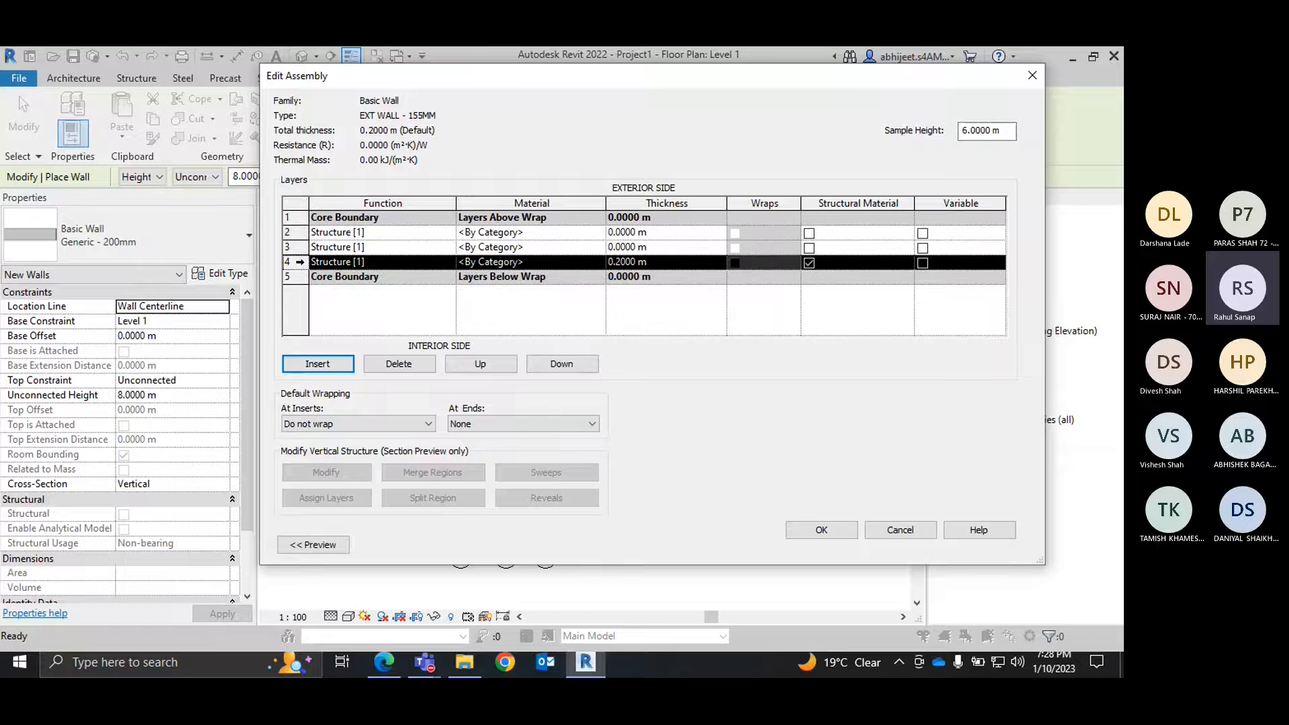
click(494, 366)
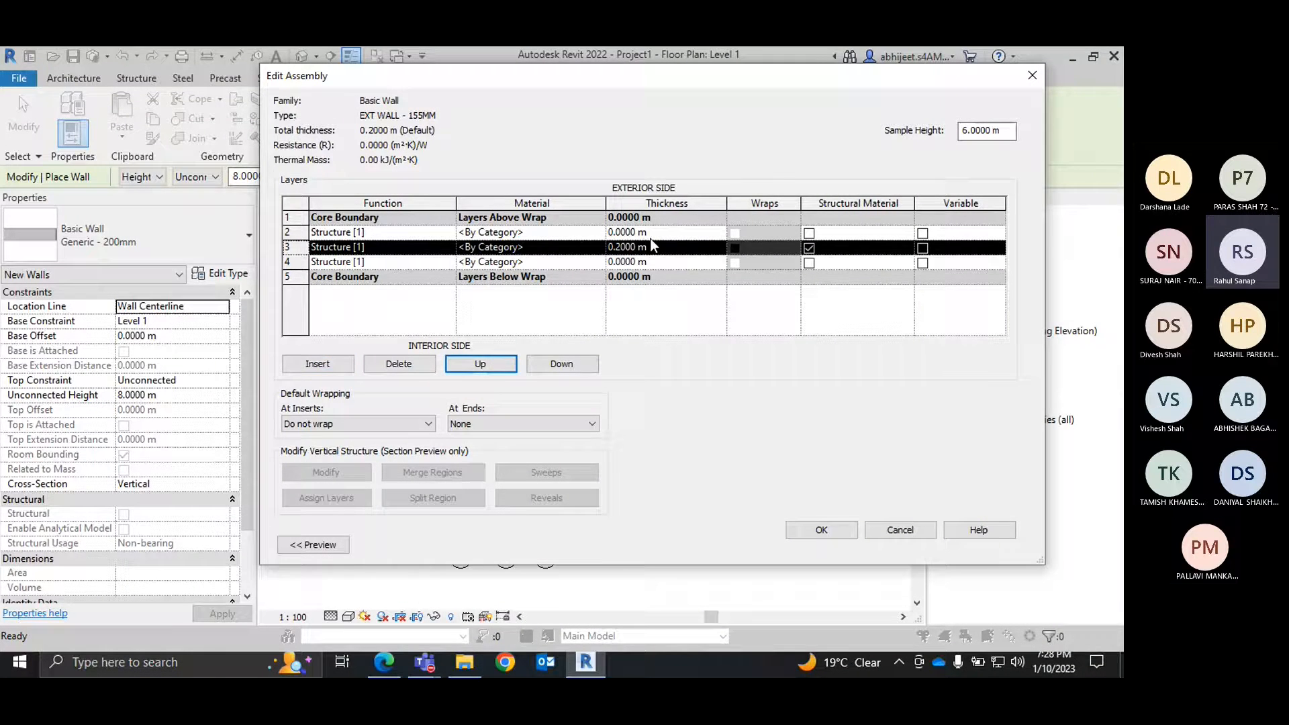
Set the thickness of the middle structure layer to 140 mm.
click(669, 249)
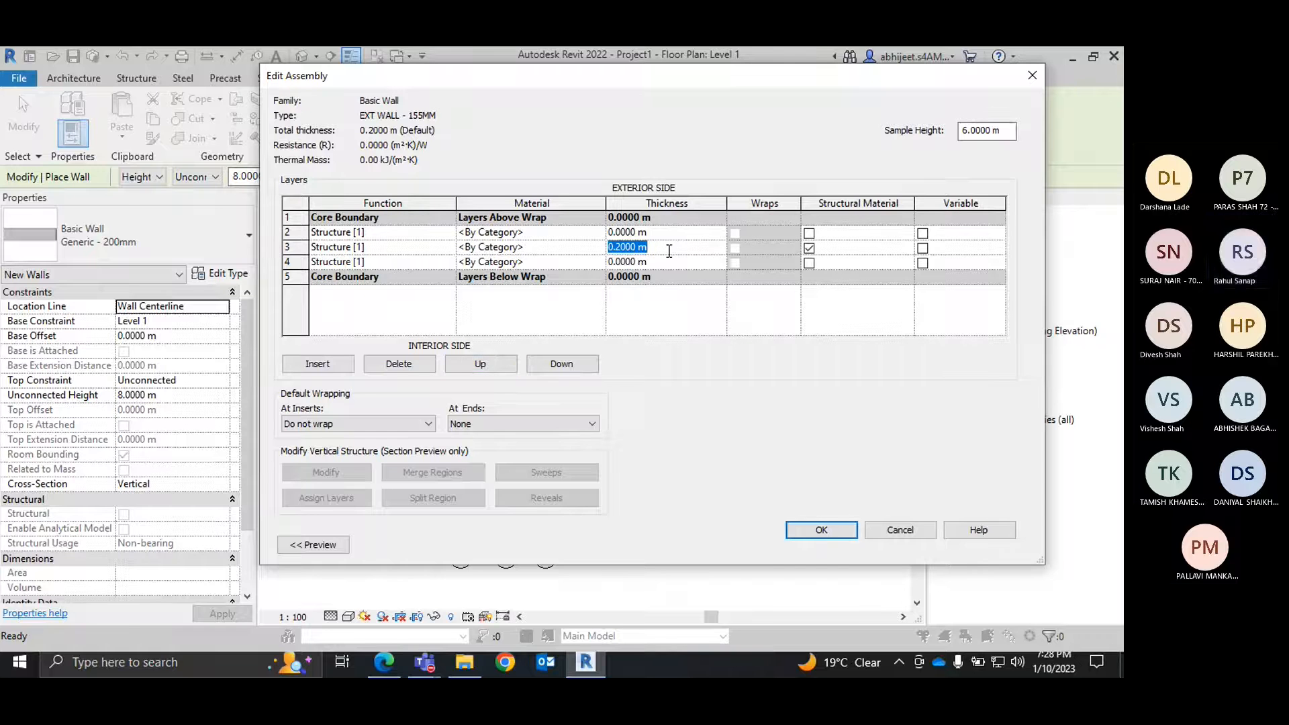
key(BackSpace)
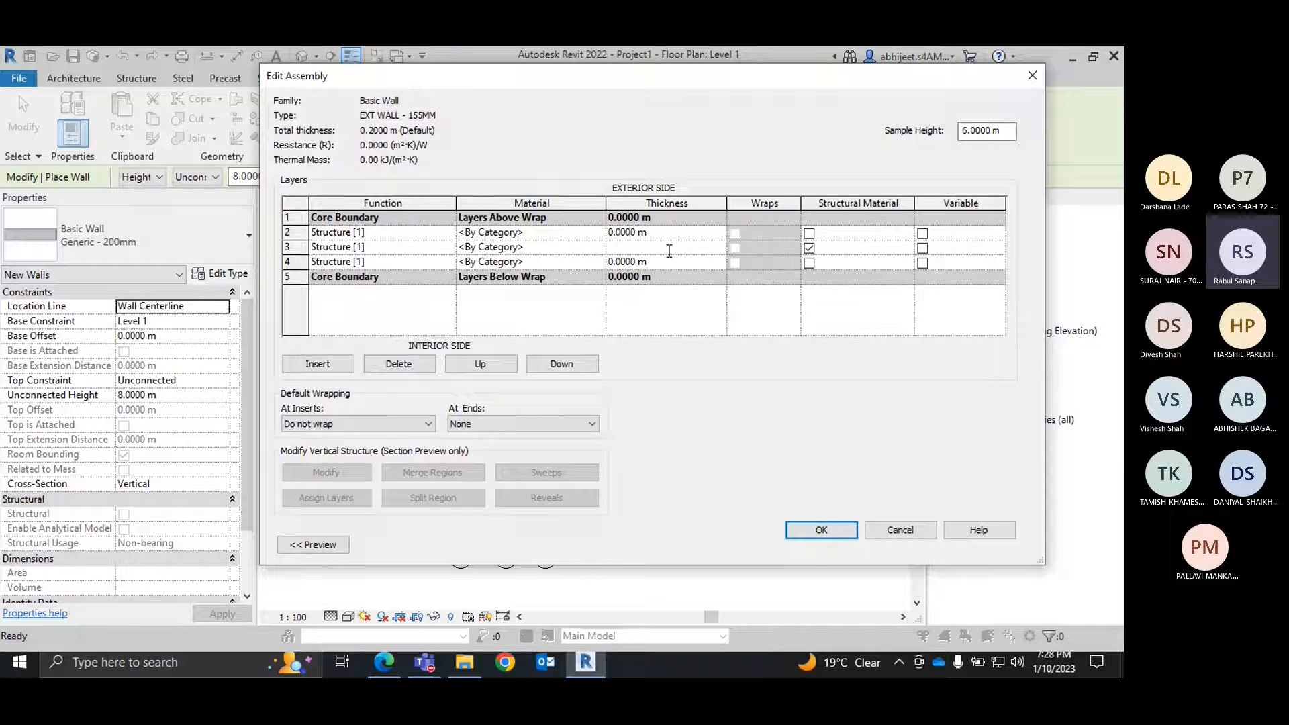
text(140MM)
key(Tab)
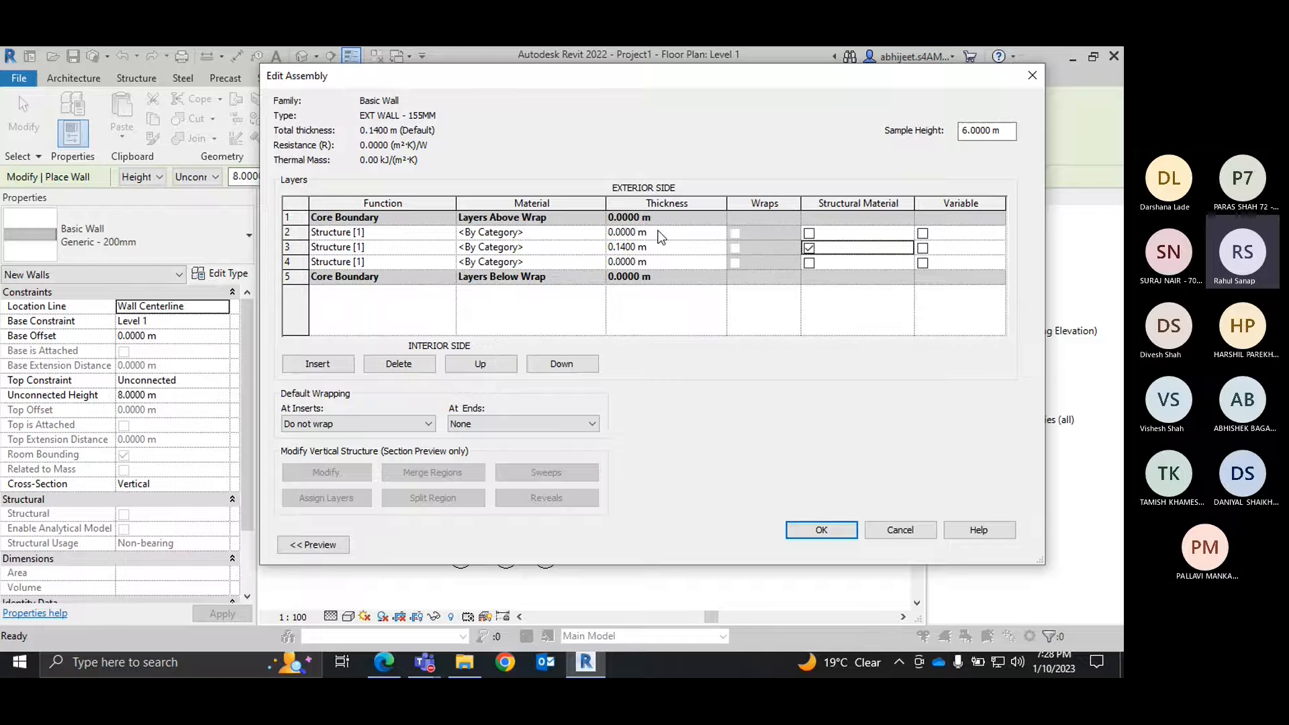
Assign the function Finish 1 [4] to the exterior-side layer and Finish 2 [5] to the interior-side layer.
click(448, 235)
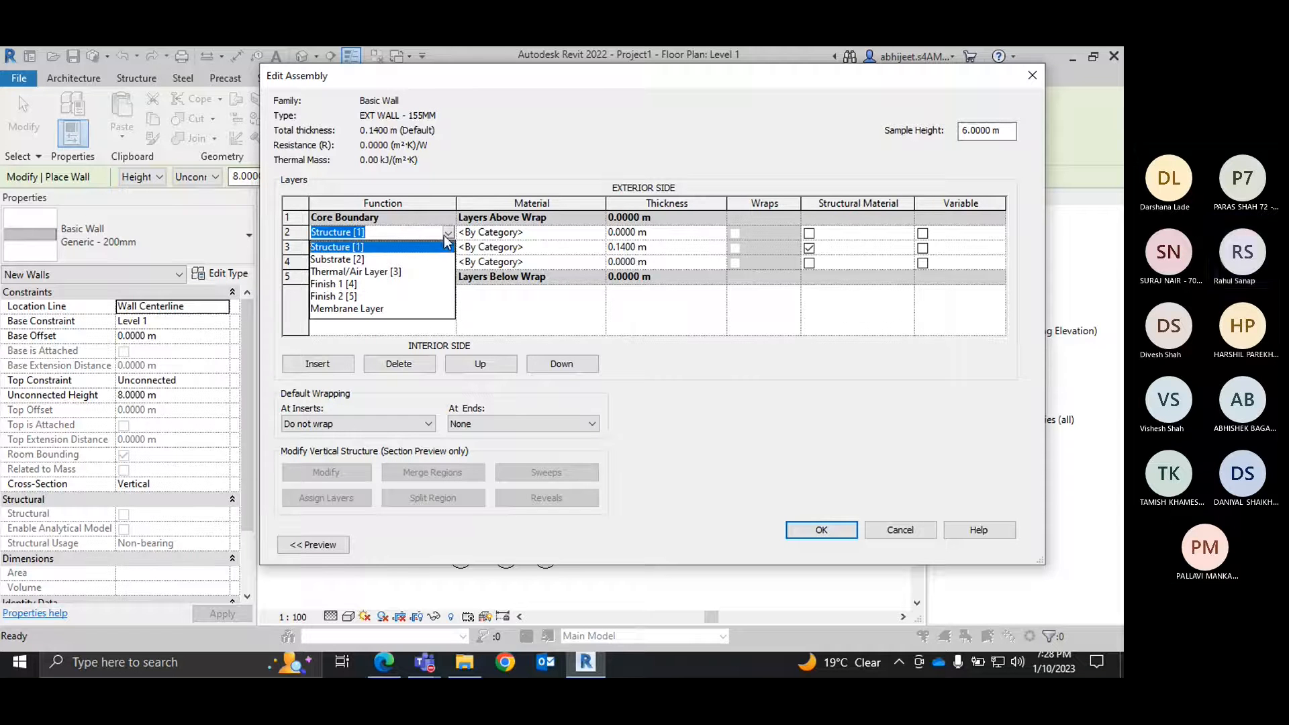
click(361, 285)
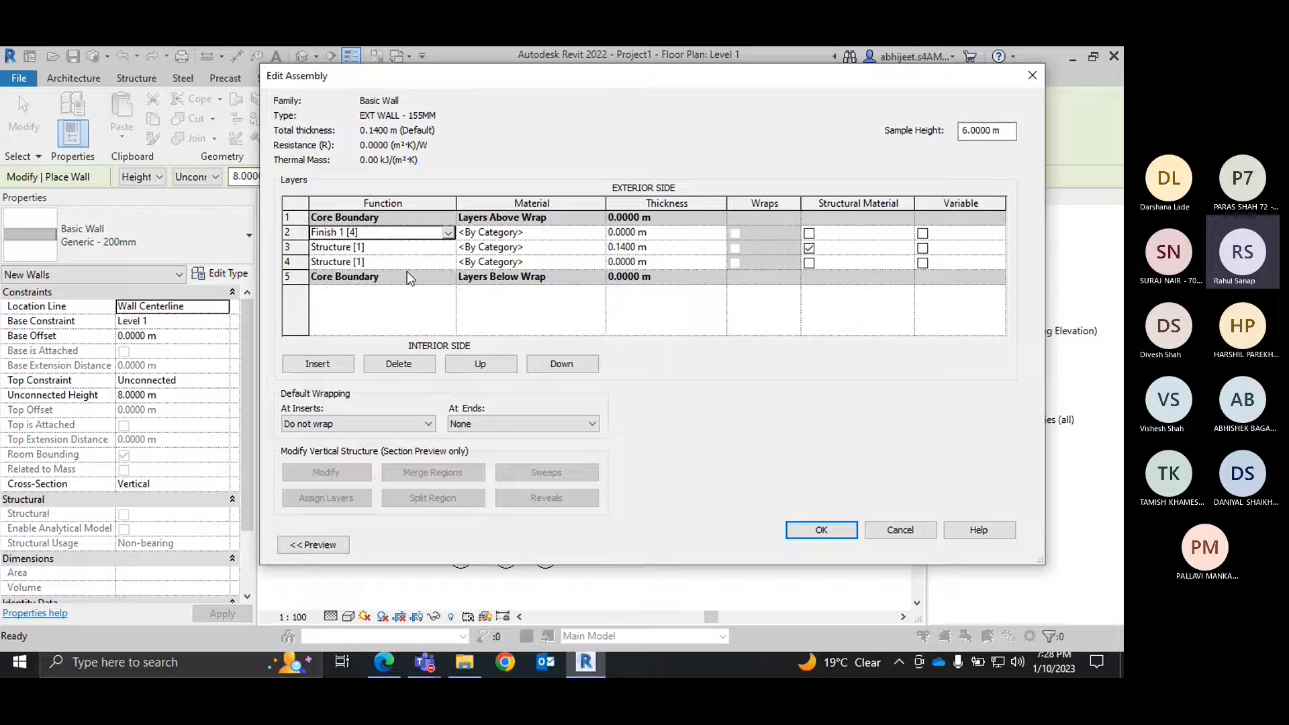
click(448, 262)
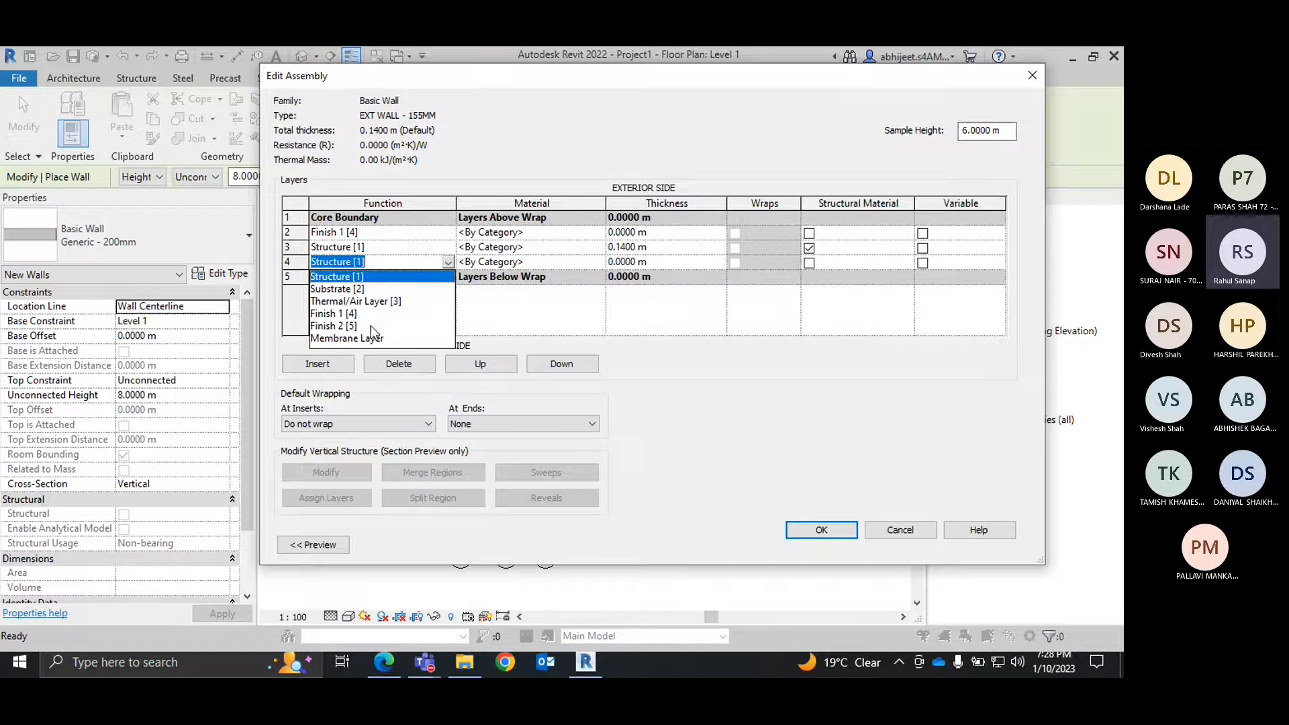
click(371, 325)
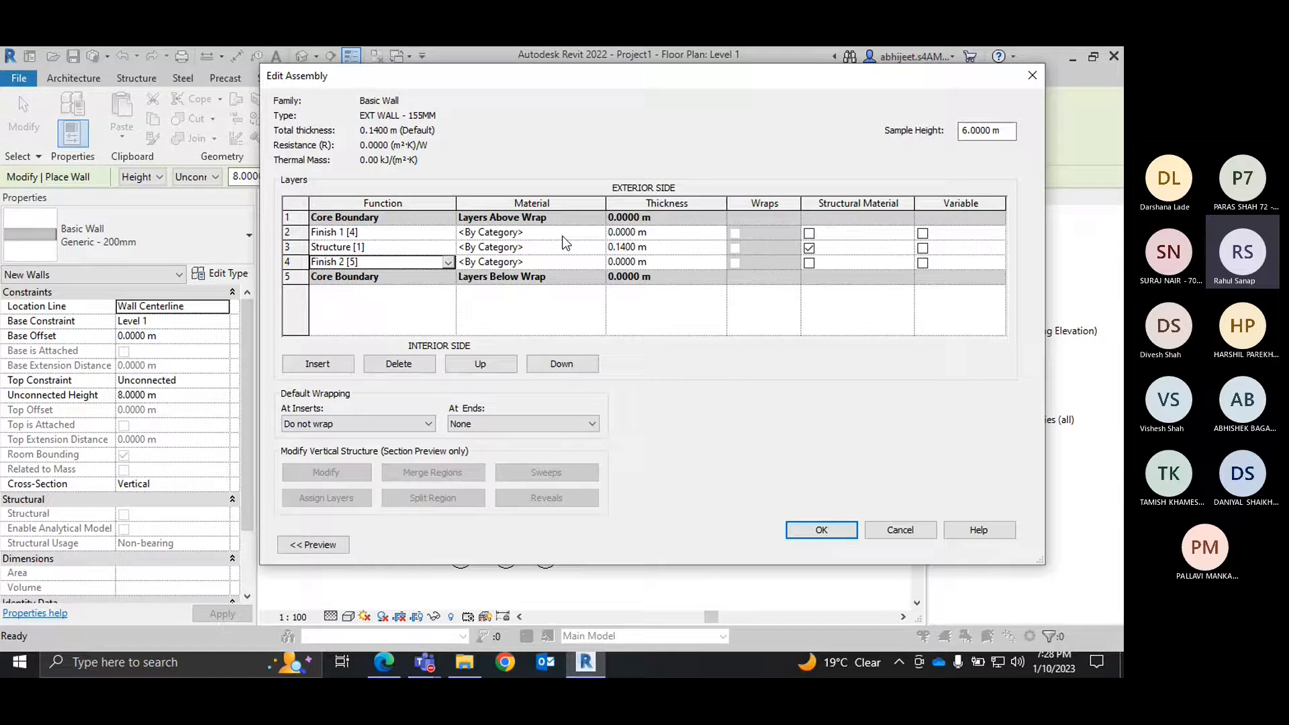
Find the Brick, Common material by searching for BRIC and assign it to the structure layer.
click(598, 245)
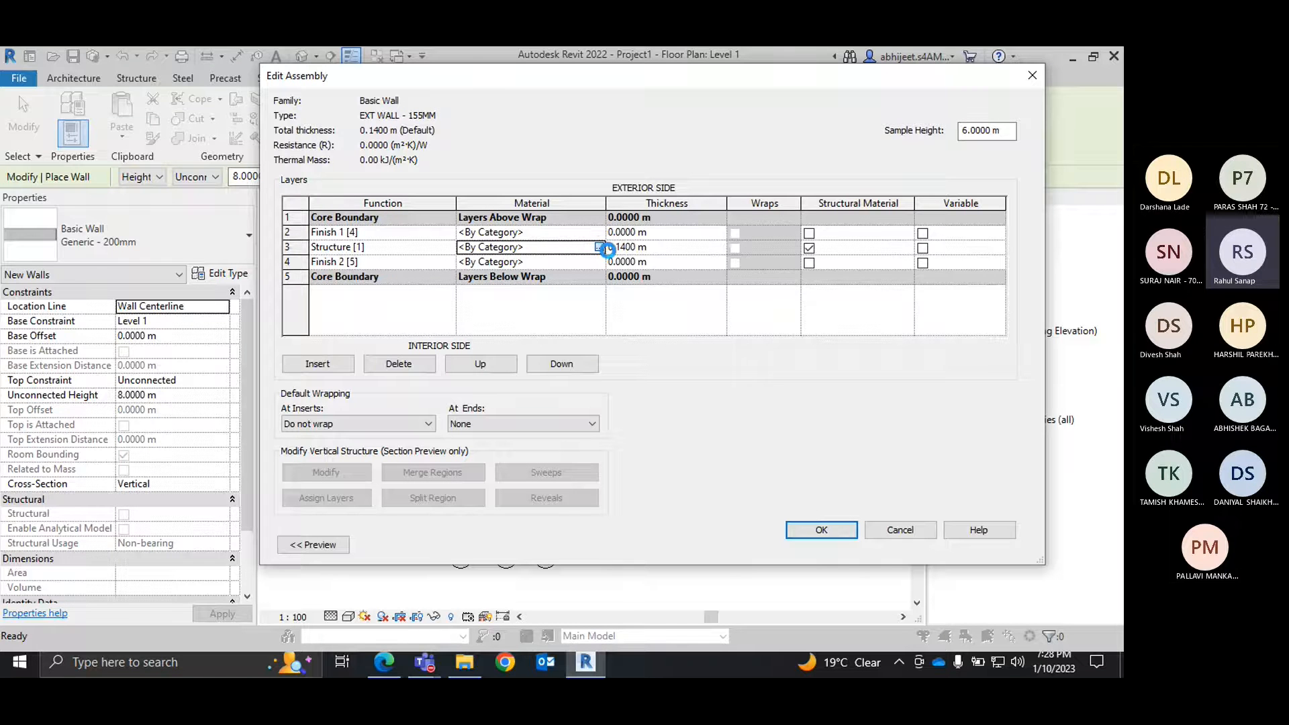
click(604, 247)
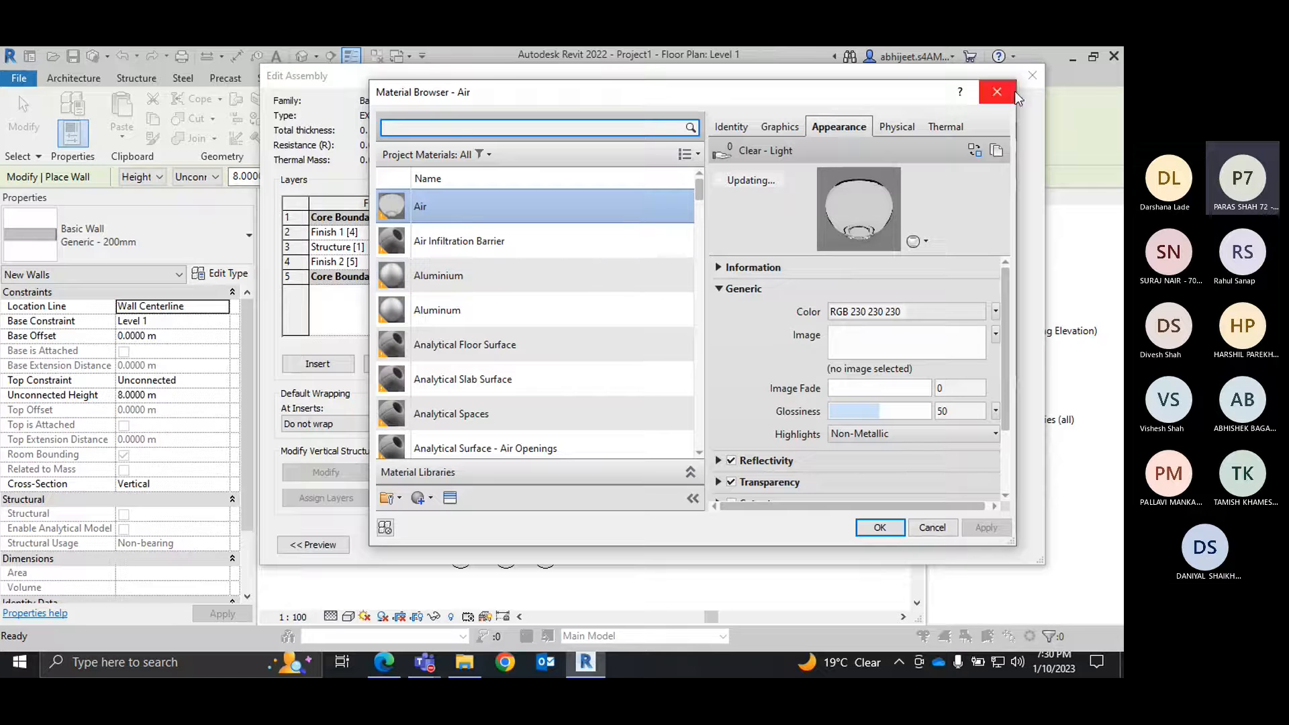
text(BR)
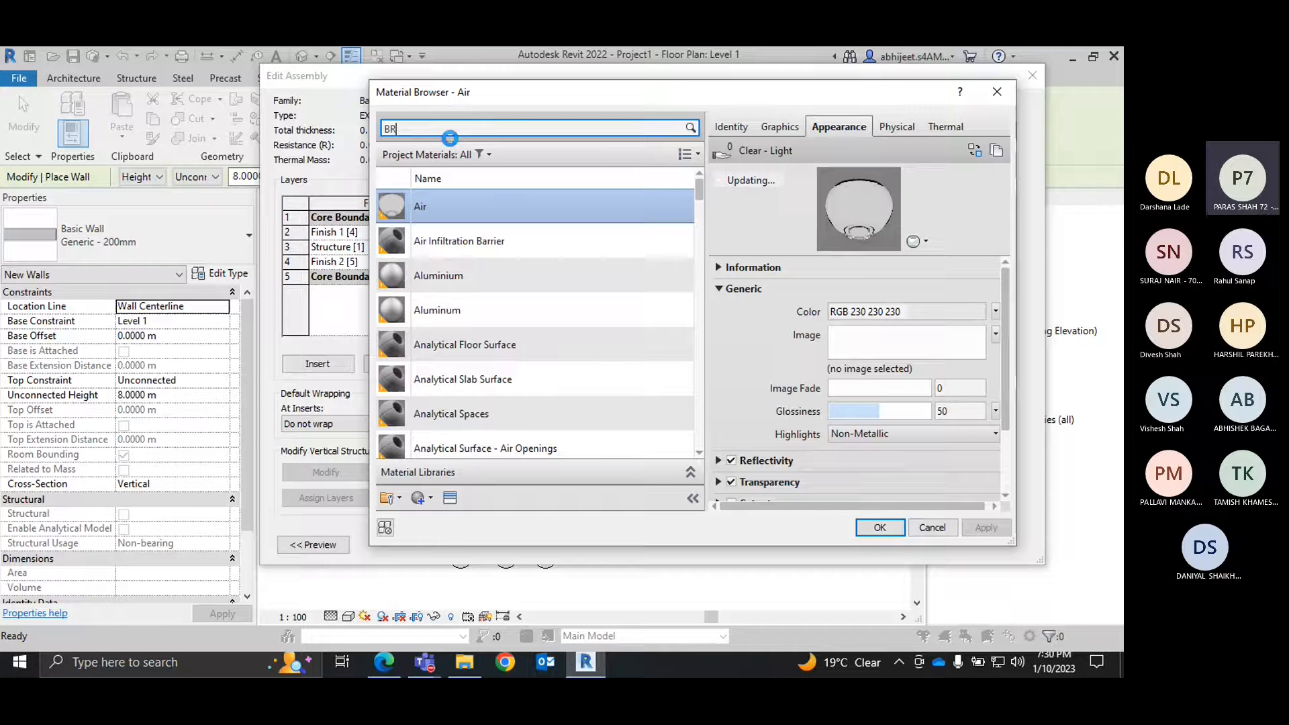
text(IC)
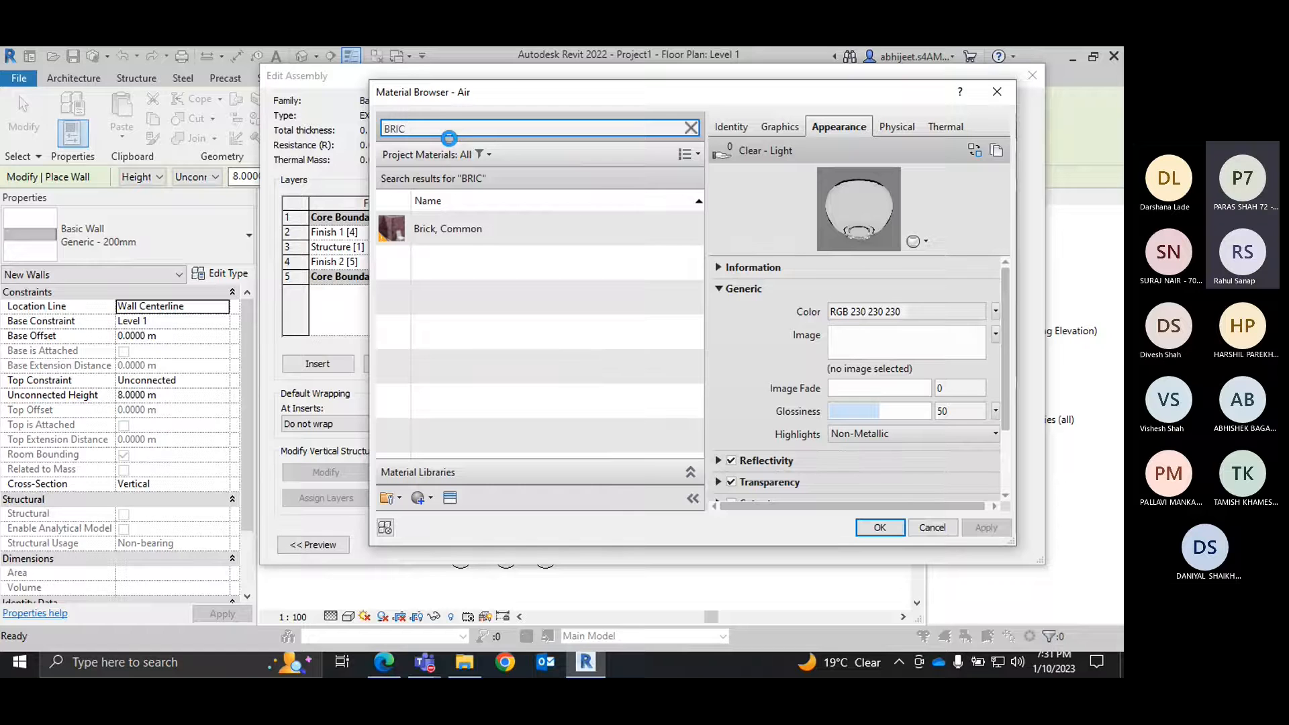
click(479, 227)
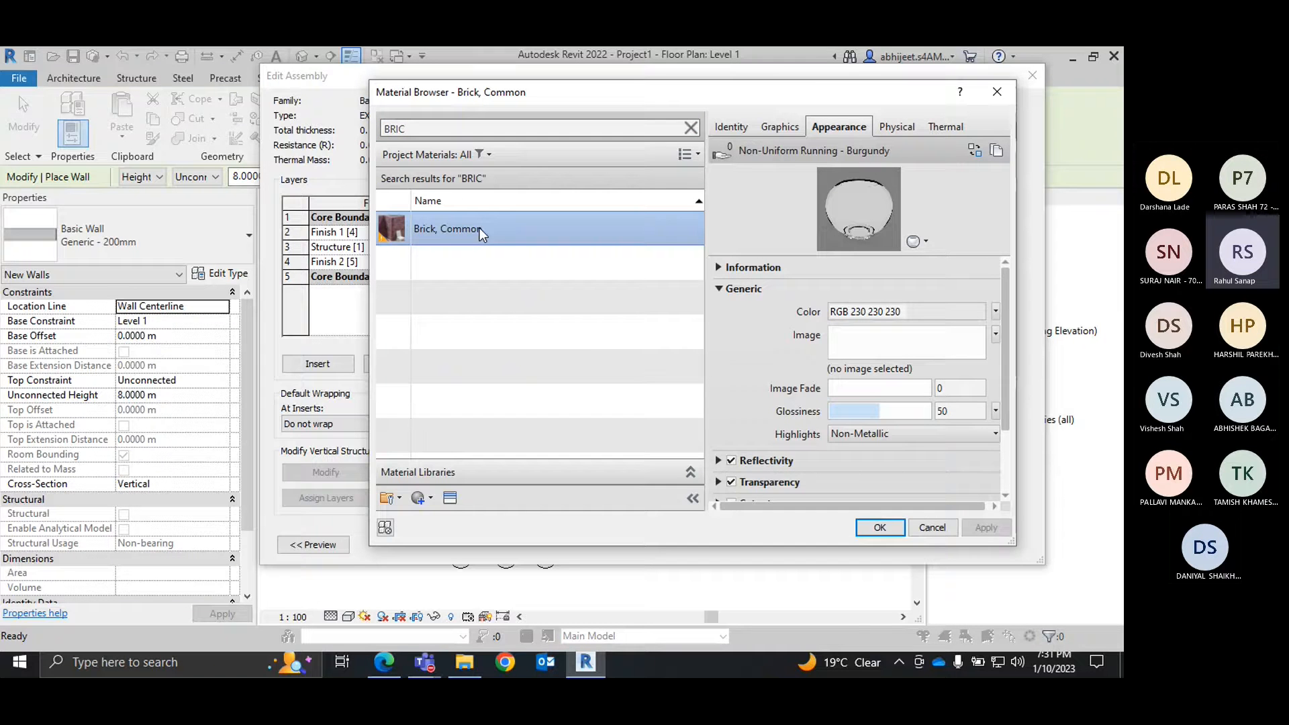
click(880, 528)
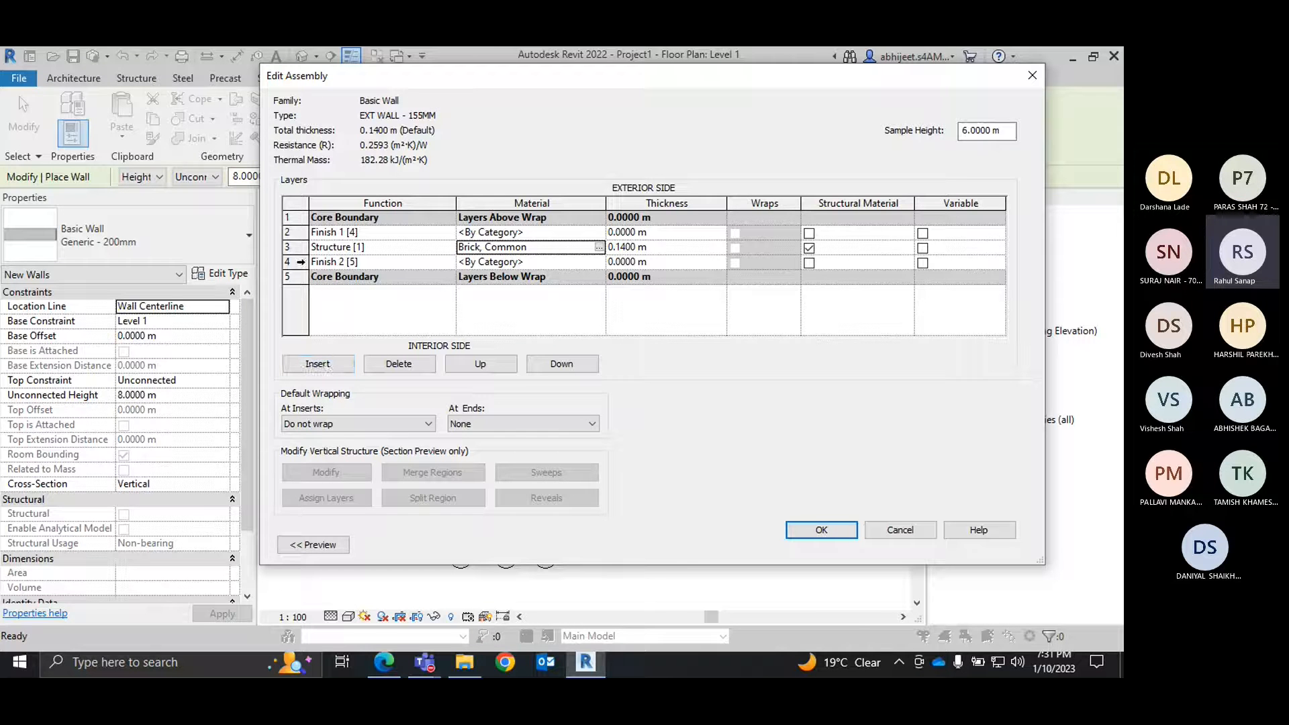
Insert a layer between Finish 1 and the brick structure and set its function to Membrane Layer.
click(317, 364)
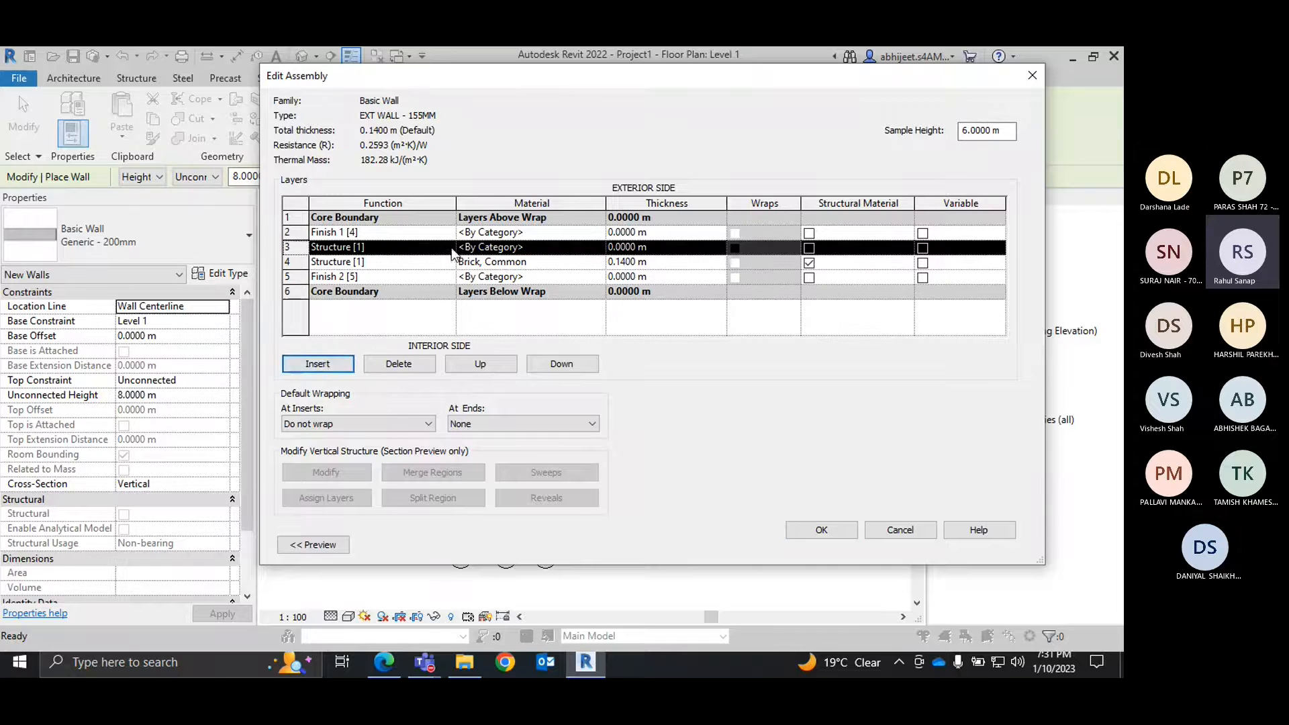
click(343, 247)
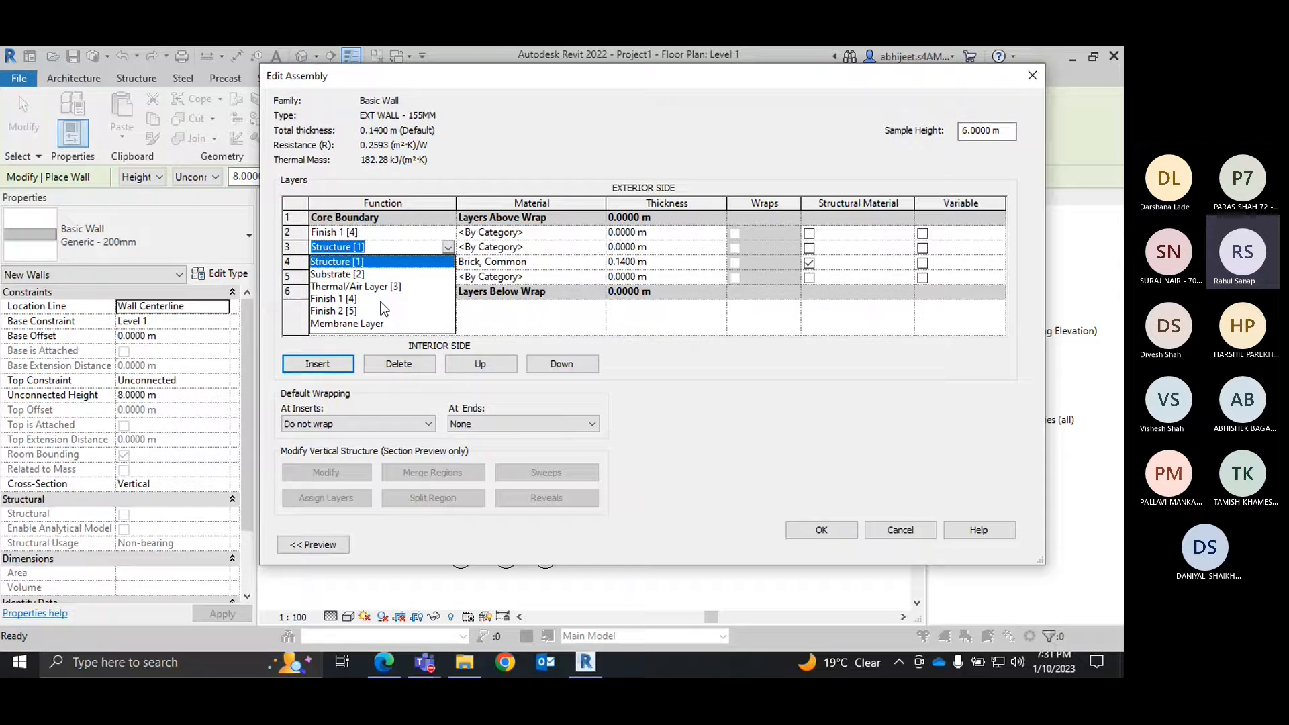
click(354, 325)
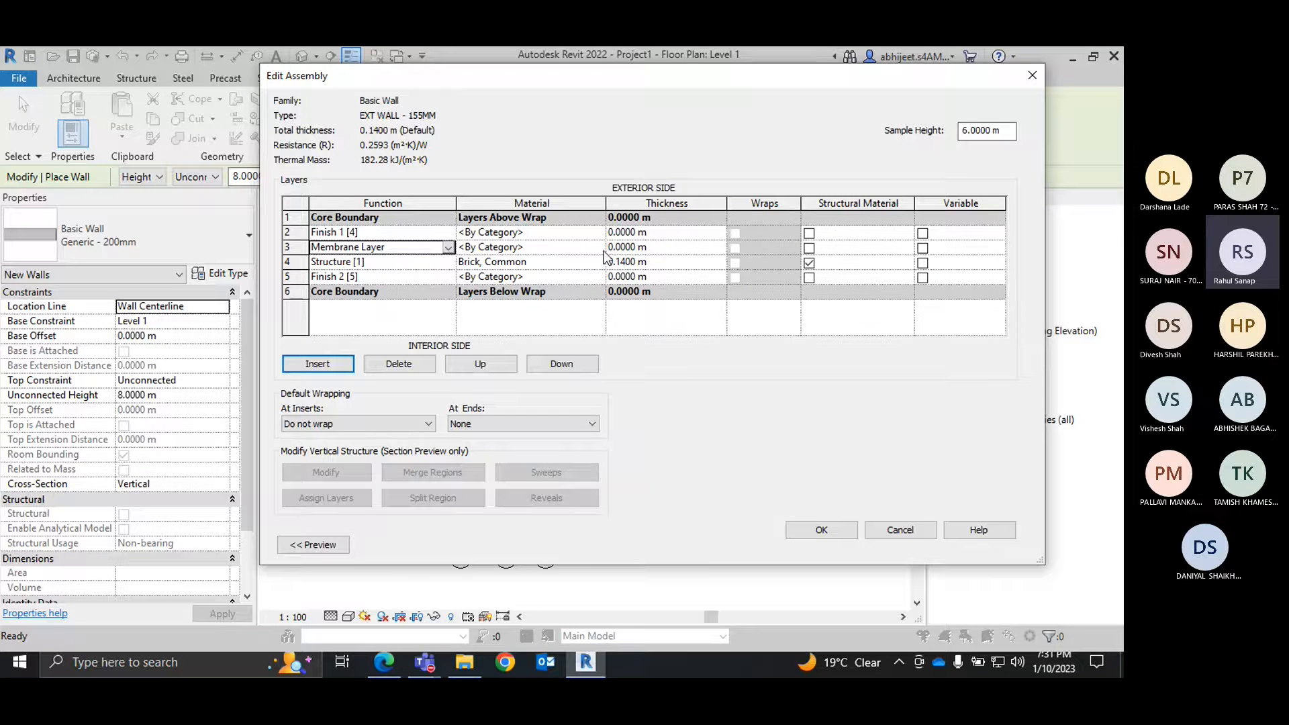
Browse the project materials for one that suits the Membrane Layer.
click(599, 250)
click(598, 247)
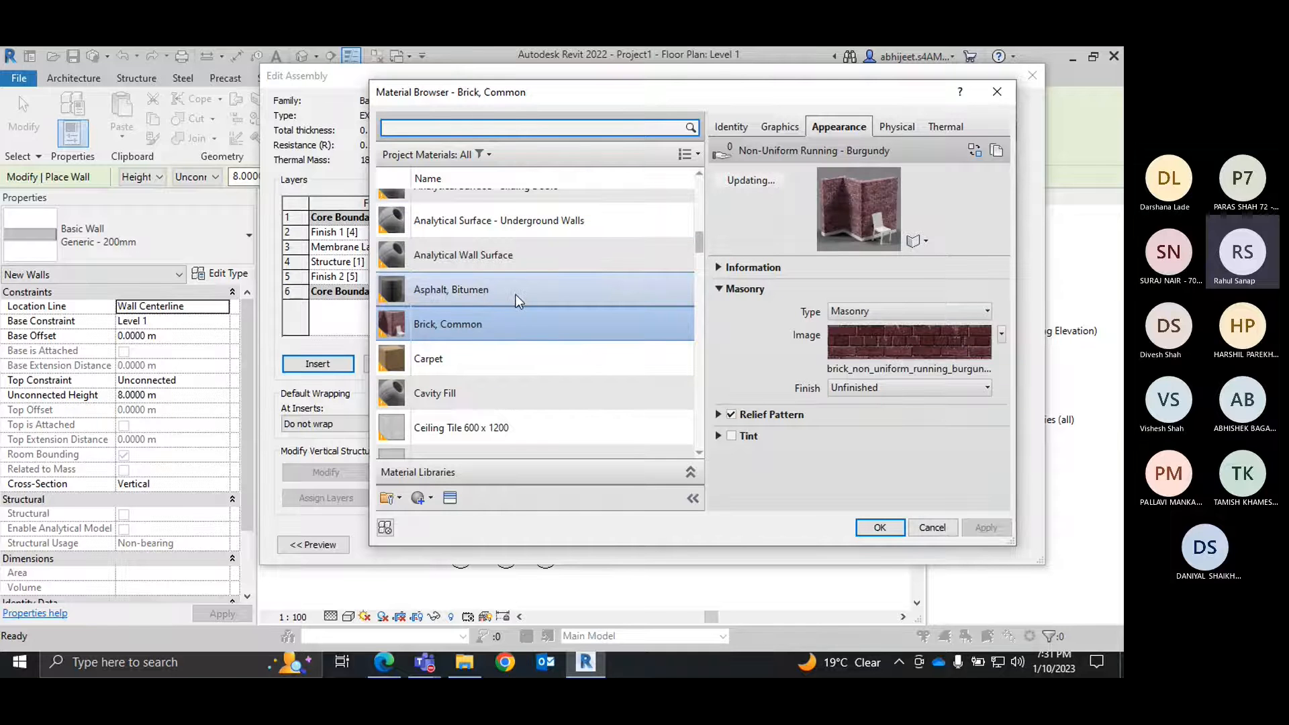
scroll(516, 296, down, 5)
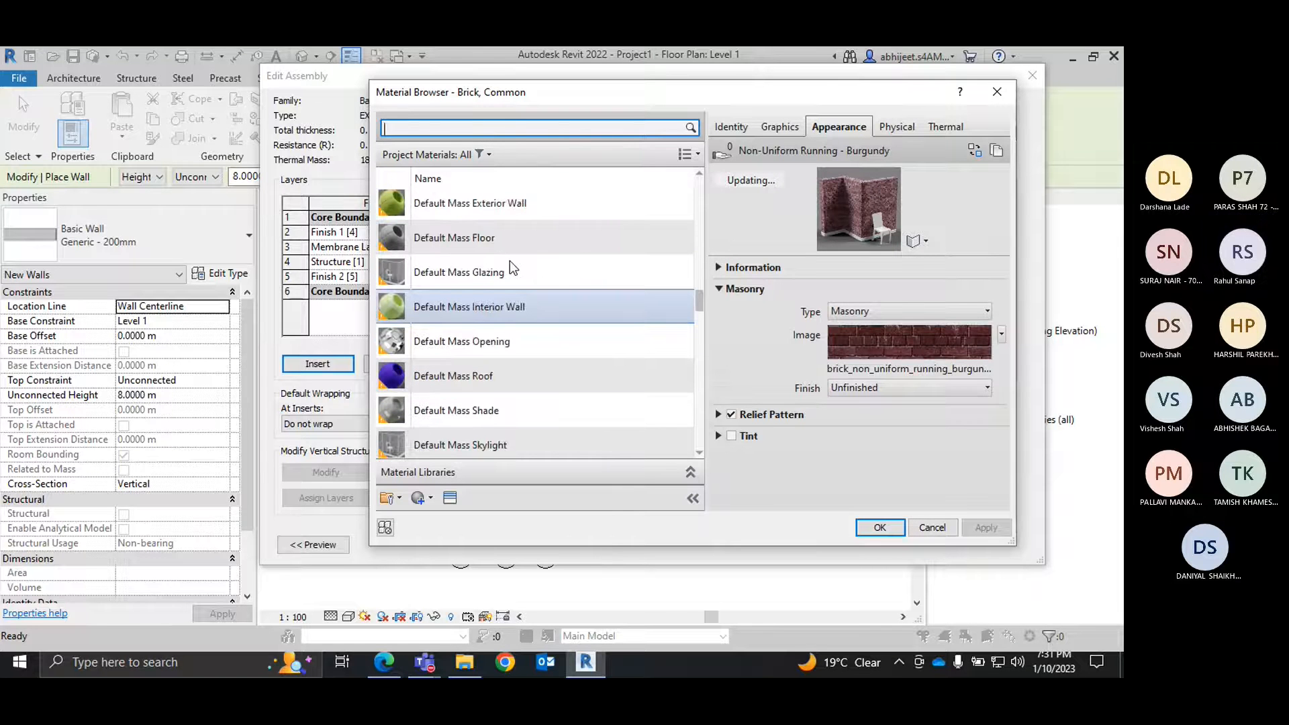
scroll(521, 349, down, 10)
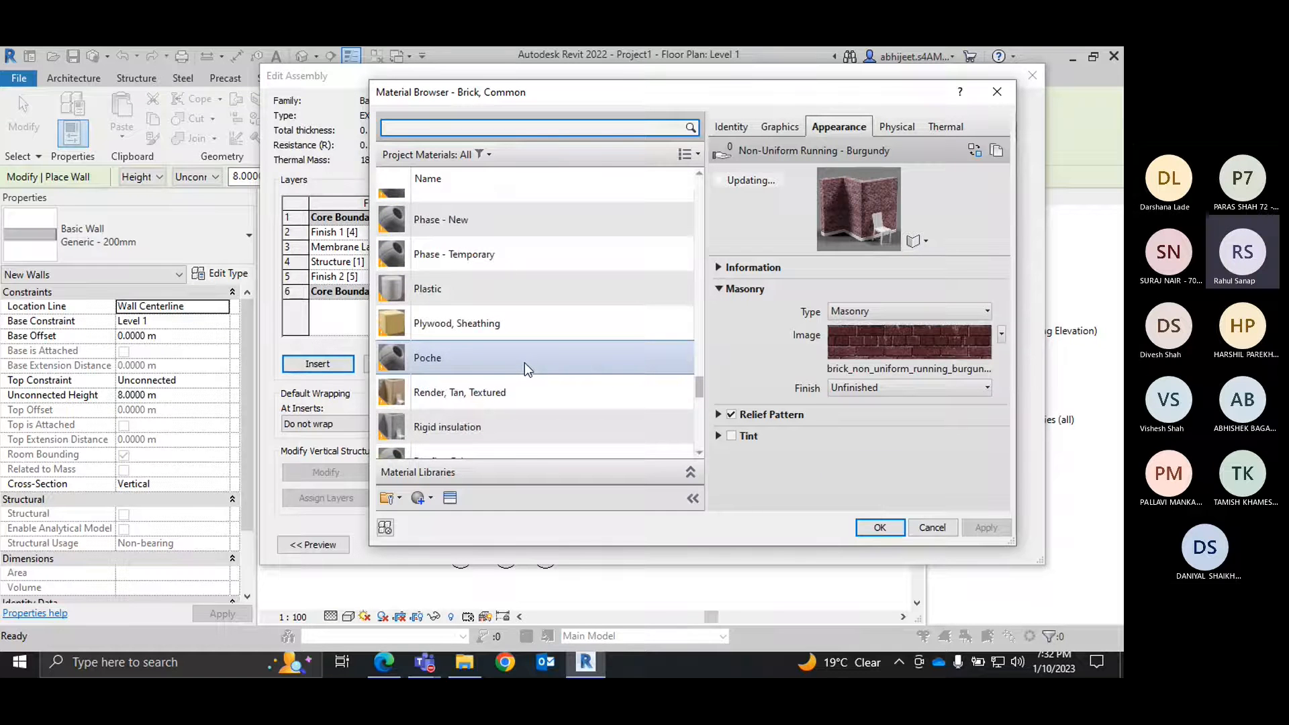
scroll(525, 363, up, 8)
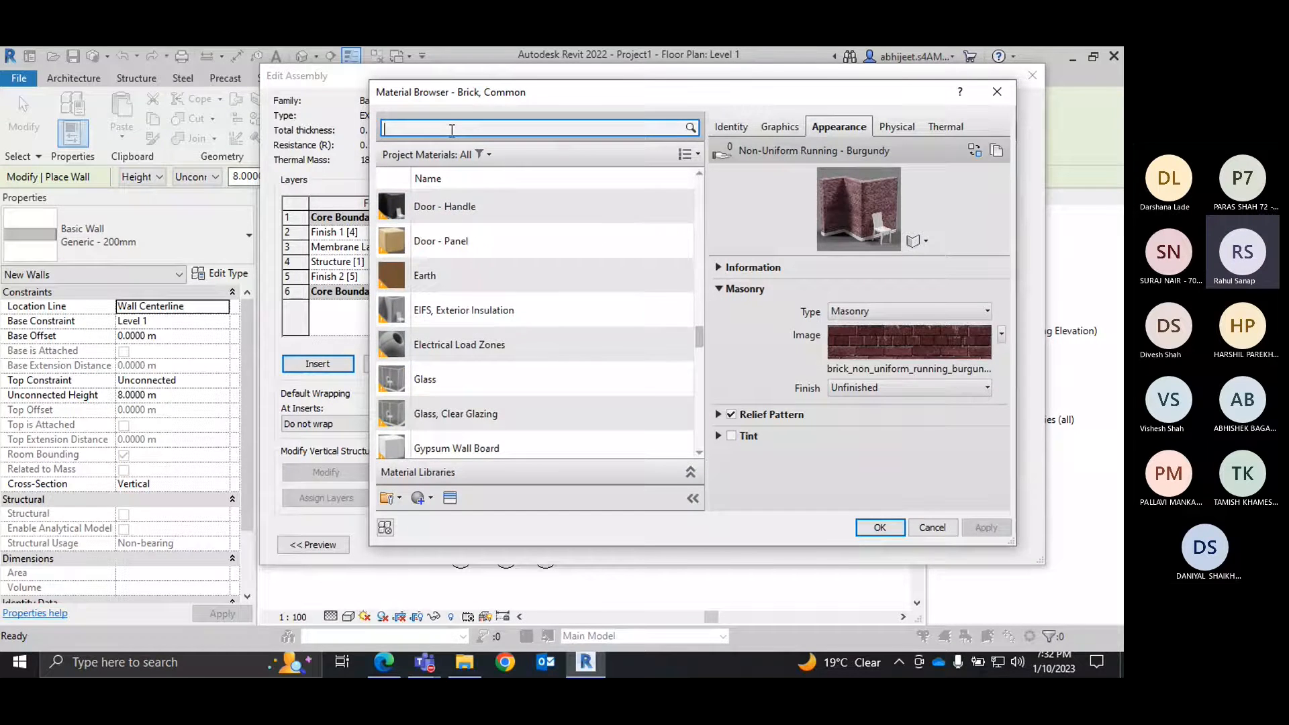
scroll(496, 272, up, 12)
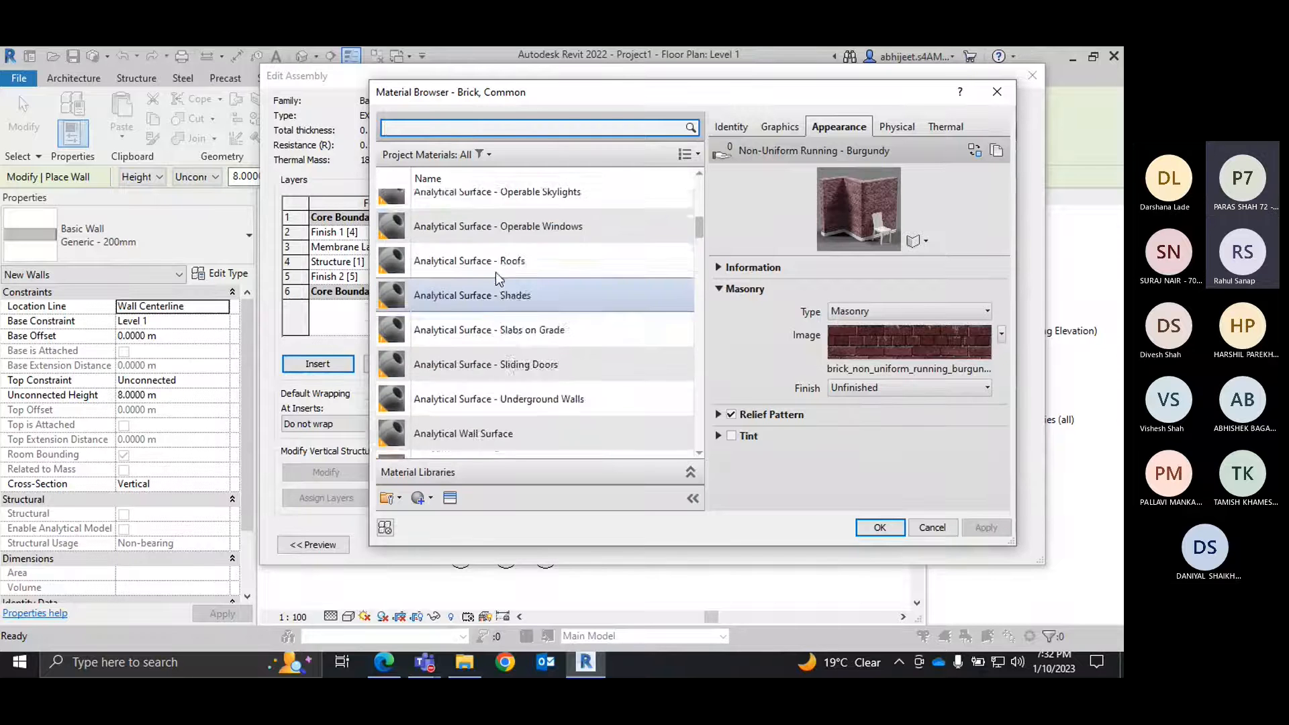
scroll(514, 335, down, 8)
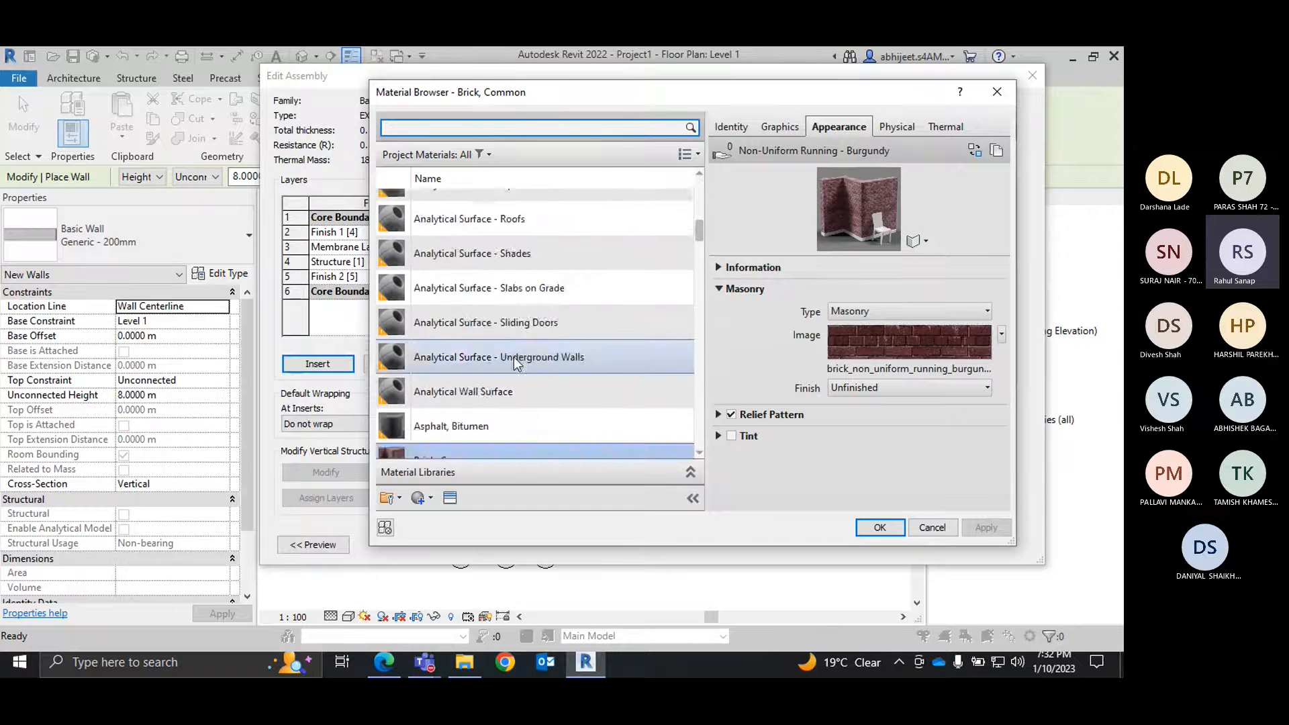
scroll(517, 313, down, 10)
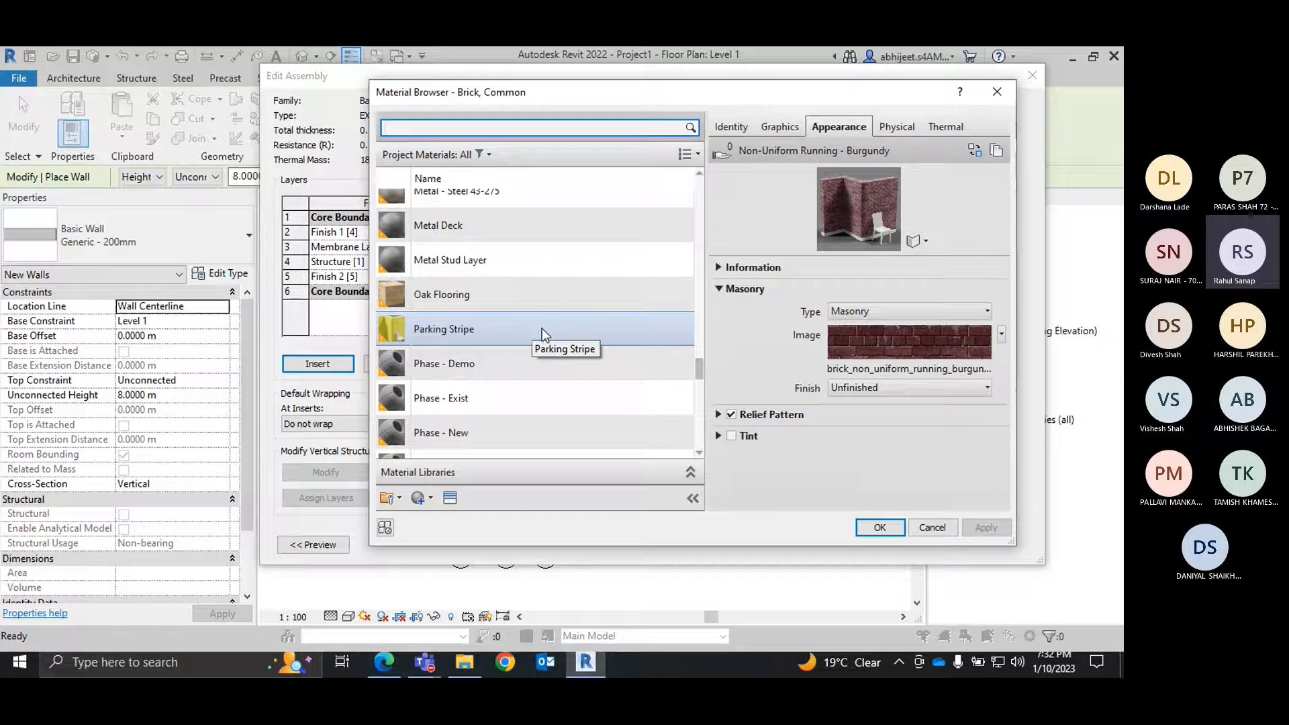
Review the graphics, appearance, physical and thermal properties of Brick, Common, and leave the material browser without assigning a material.
mouse_move(873, 344)
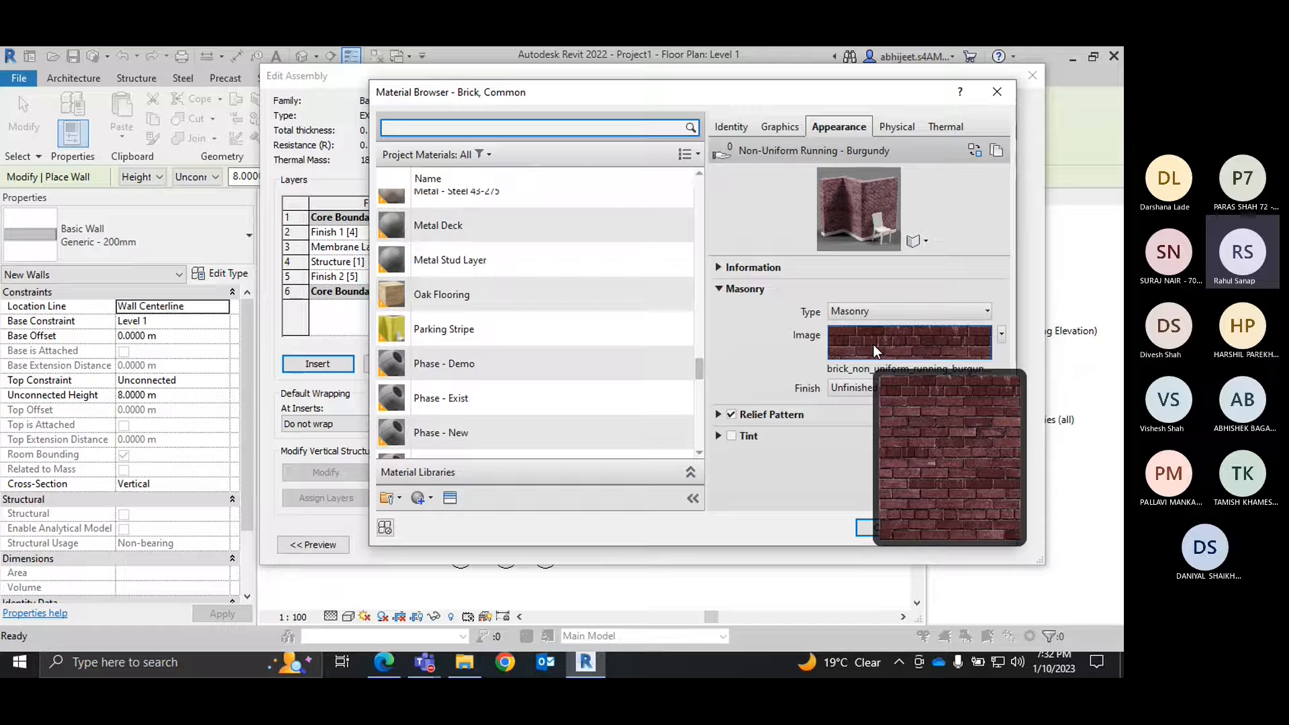
click(781, 126)
click(840, 127)
click(896, 129)
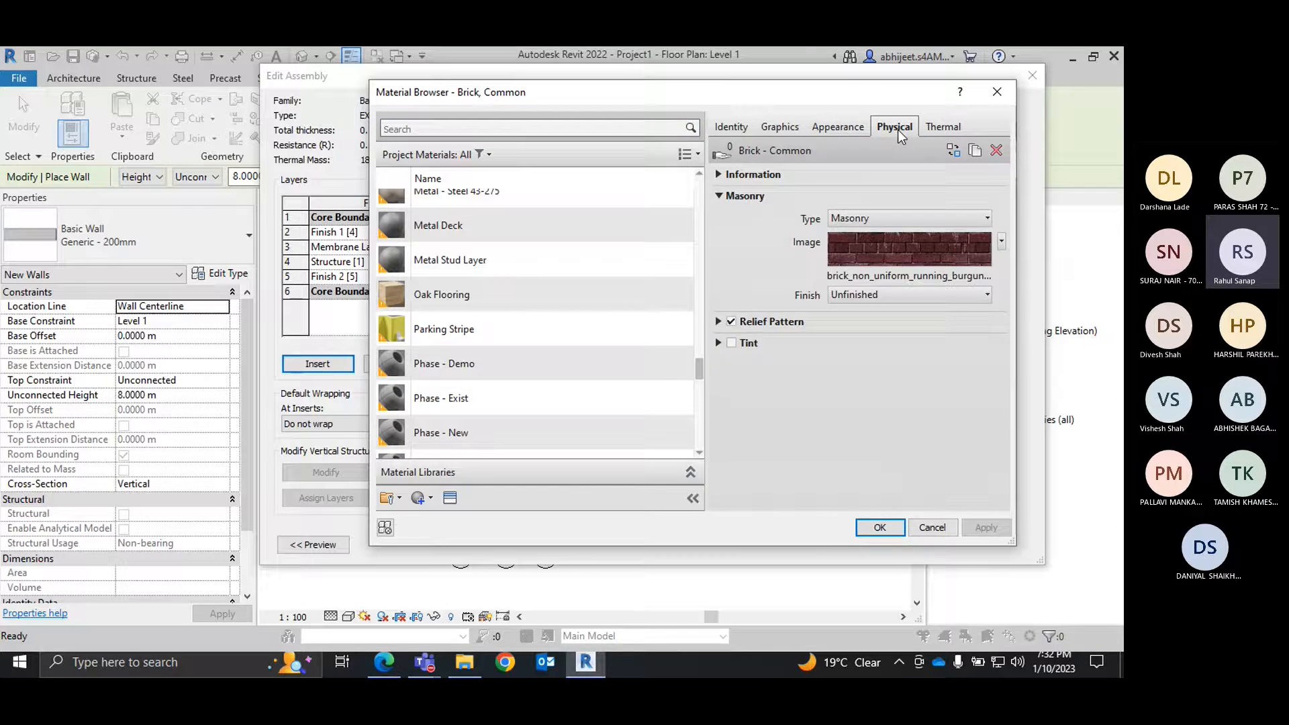
click(943, 126)
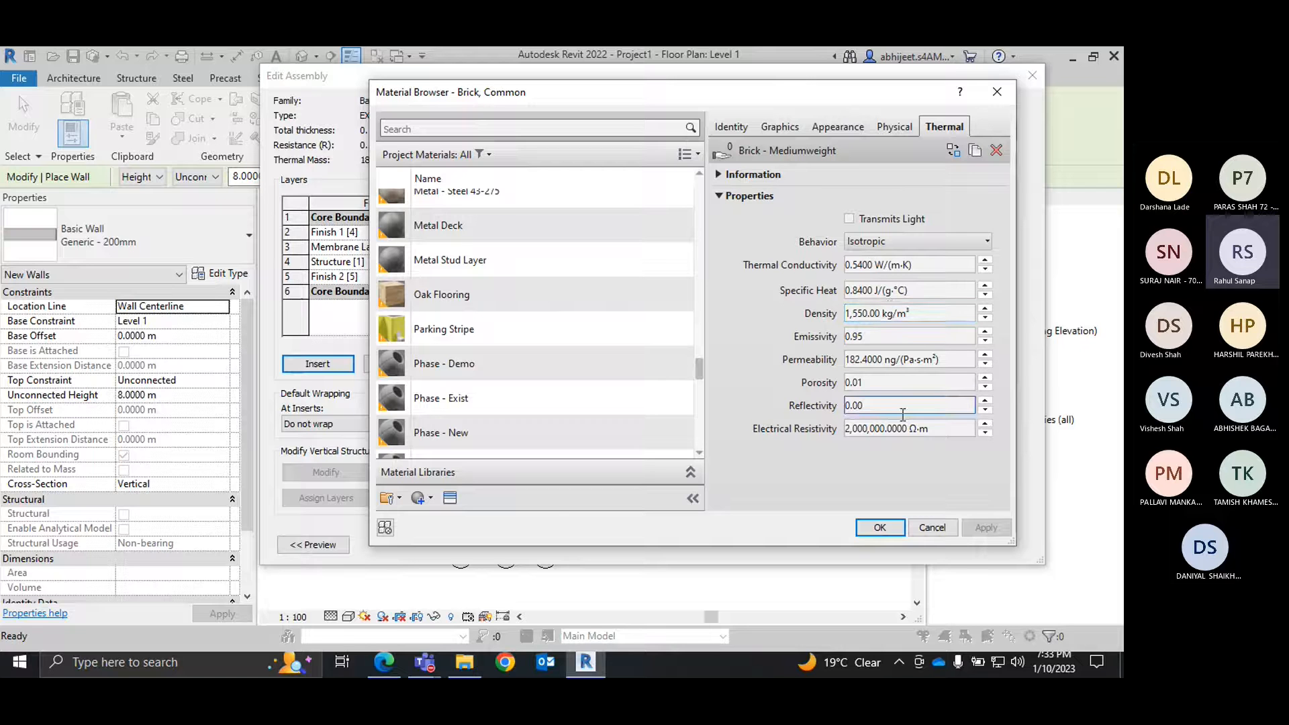
click(897, 128)
click(840, 128)
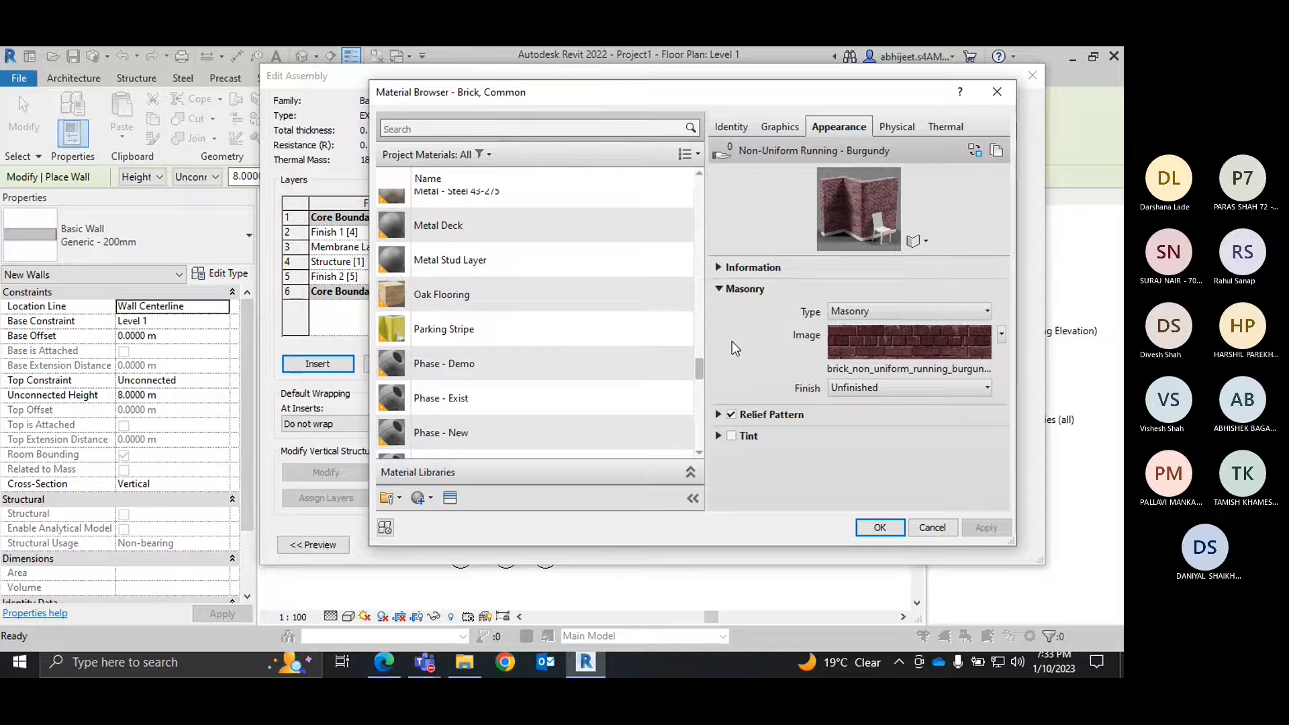
click(996, 94)
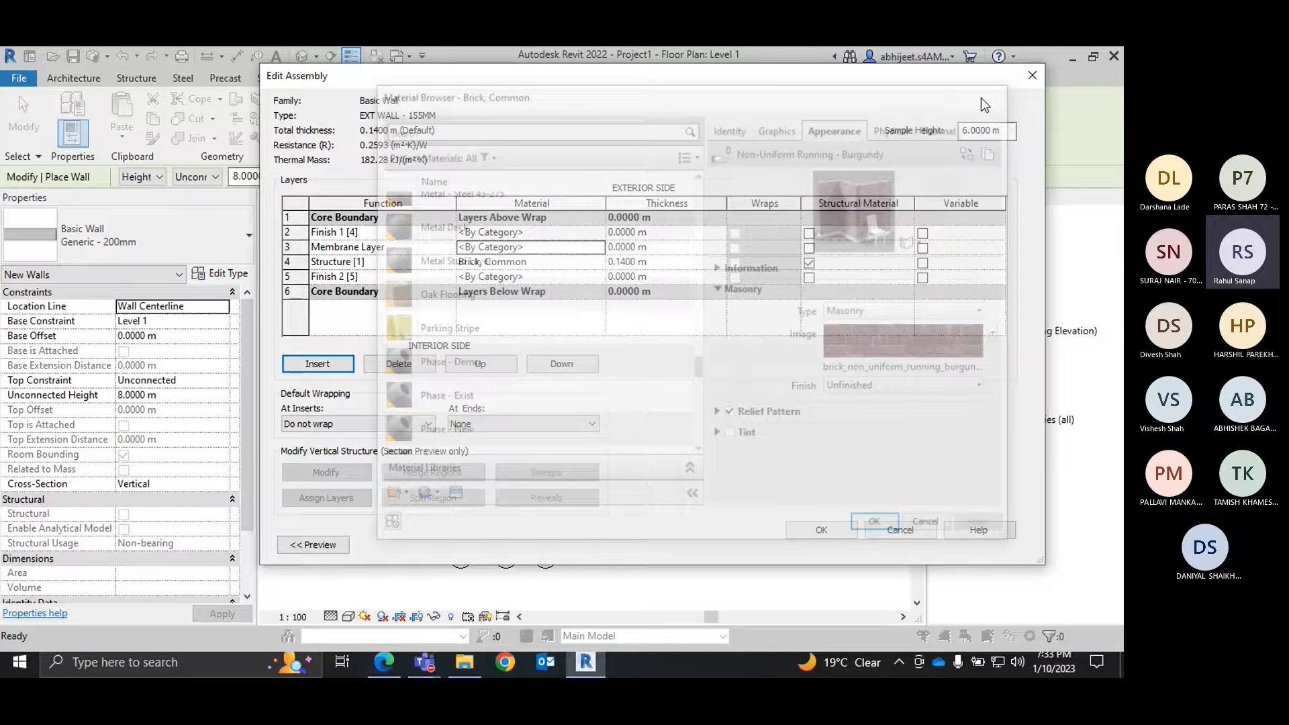
Delete the Membrane Layer between Finish 1 and the brick structure layer.
click(299, 246)
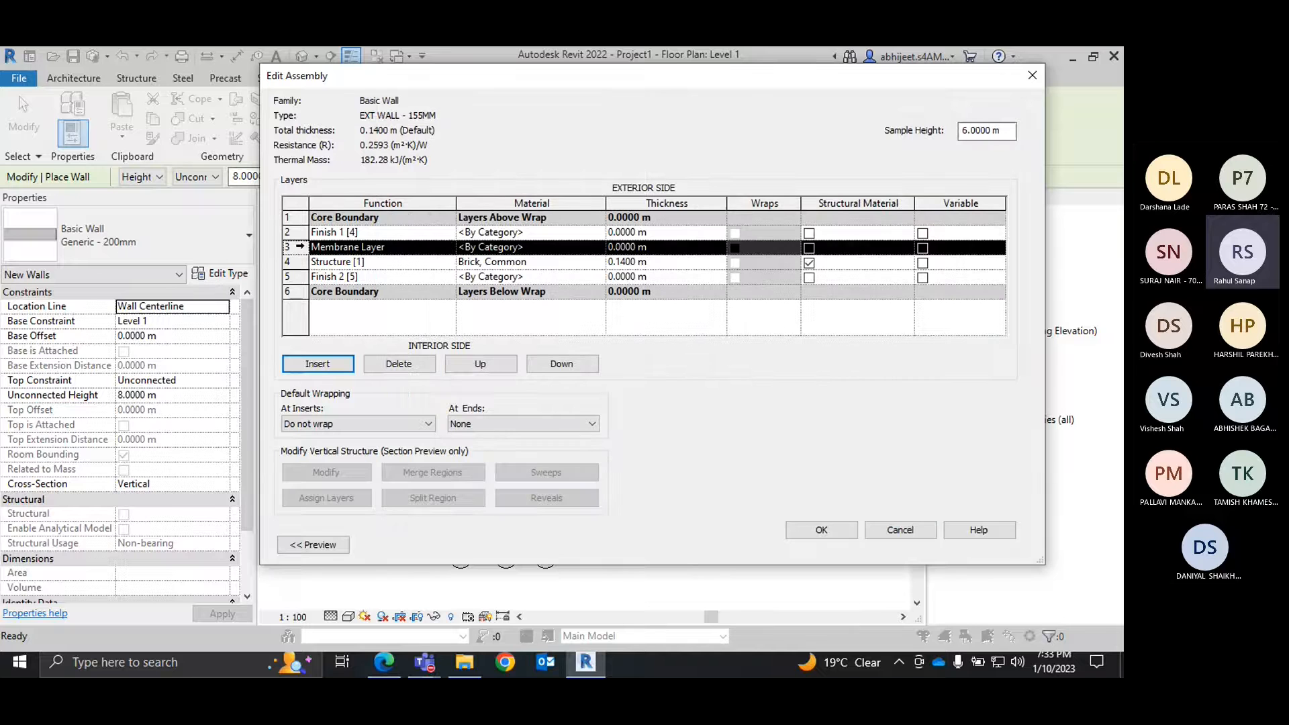
click(423, 366)
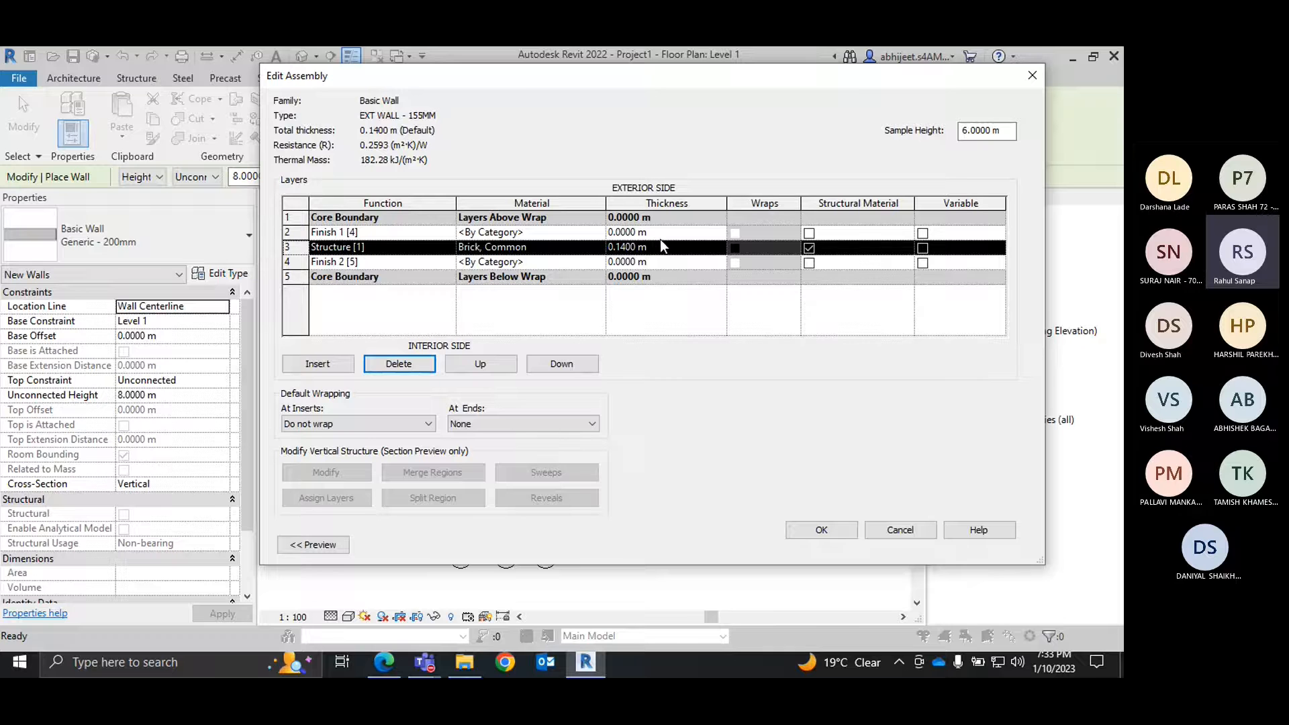
click(356, 232)
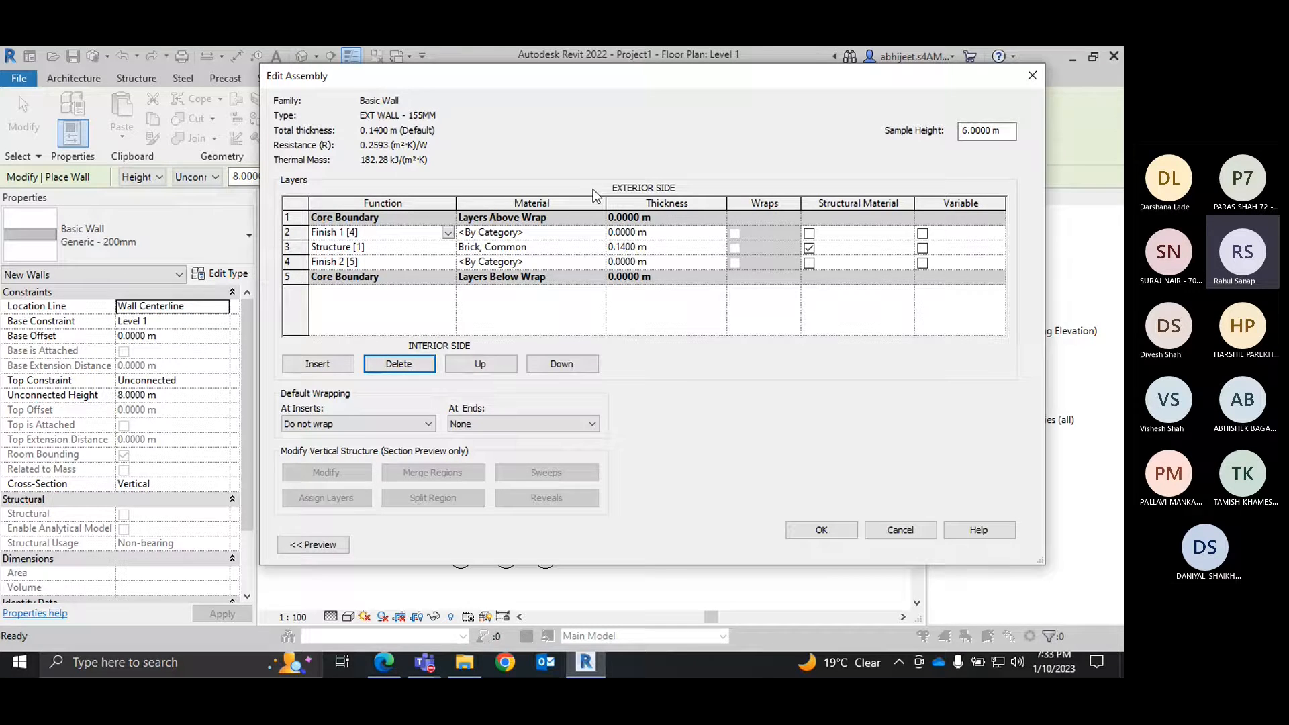
Set the thickness of both the Finish 1 [4] and Finish 2 [5] layers to 8 mm.
click(682, 232)
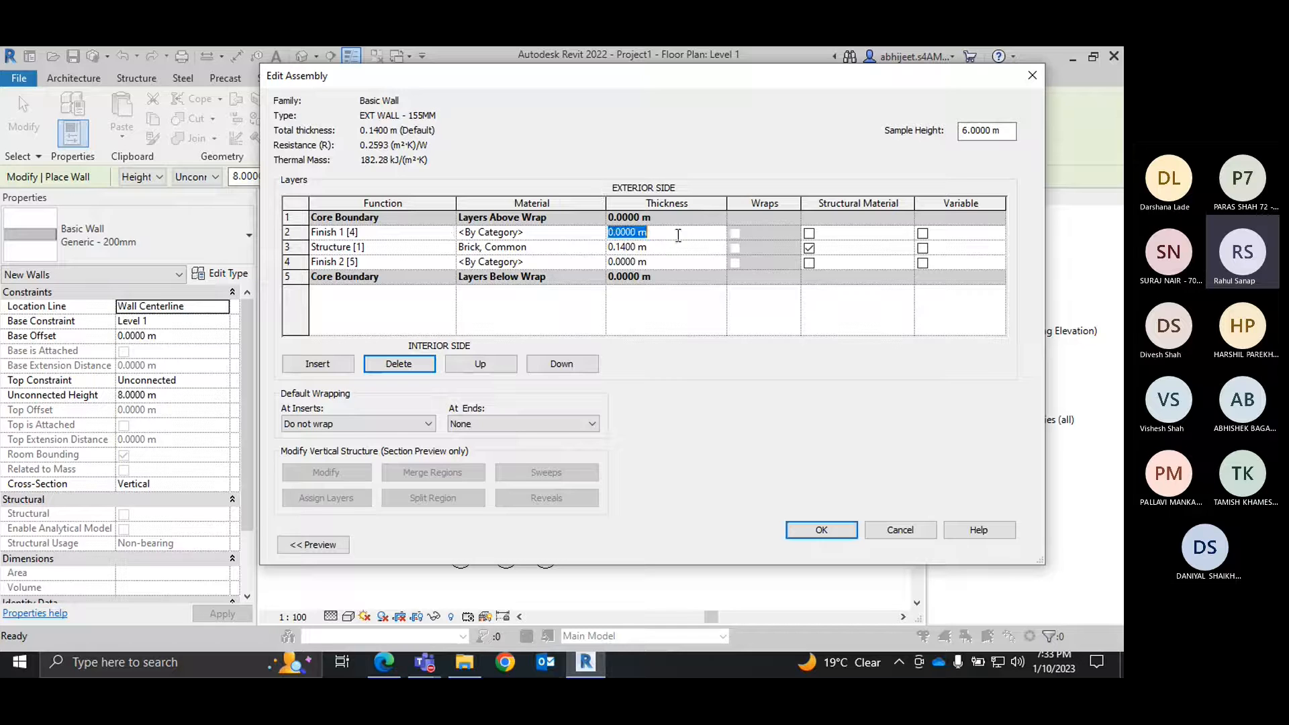
text(8)
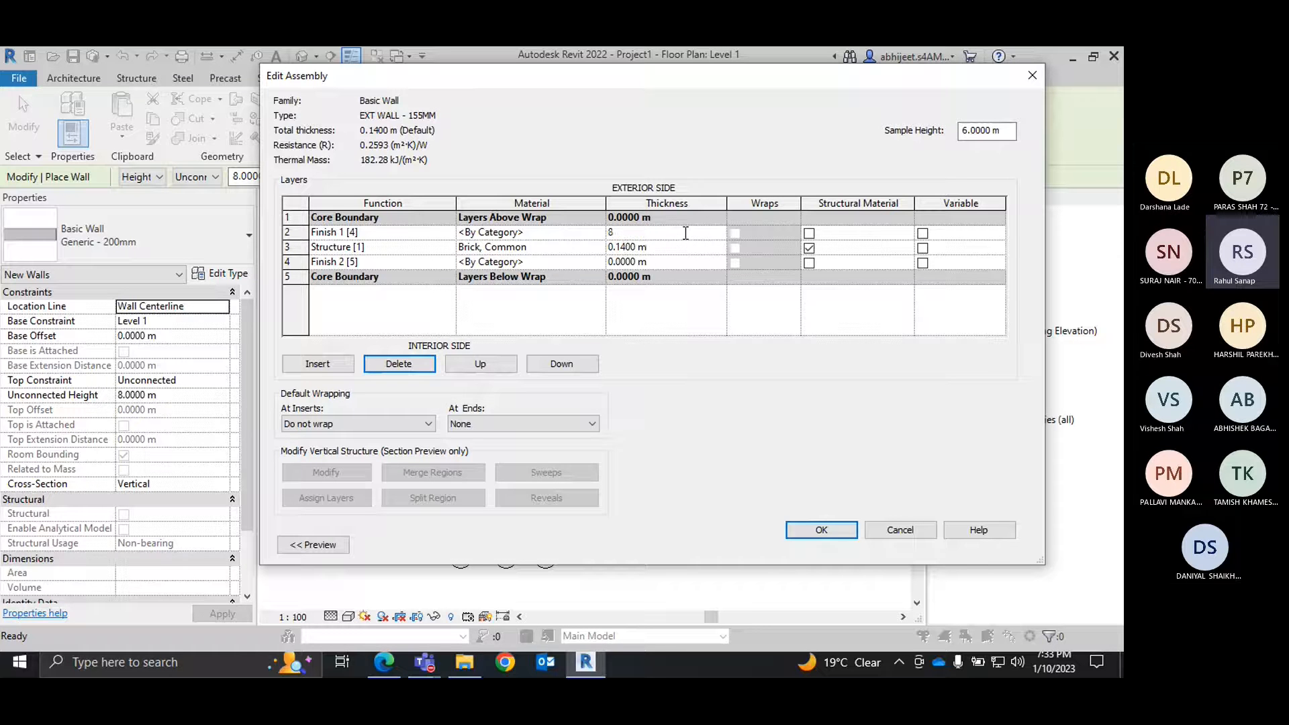
click(680, 263)
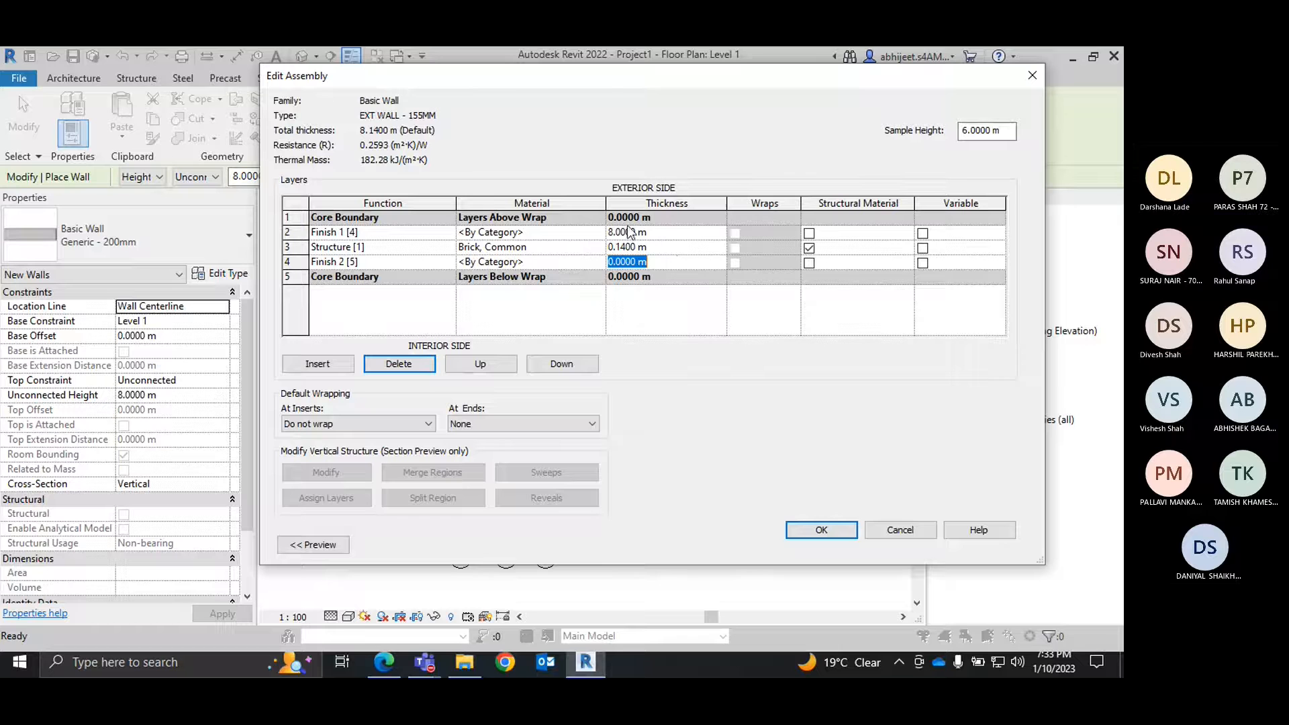
click(664, 232)
text(8)
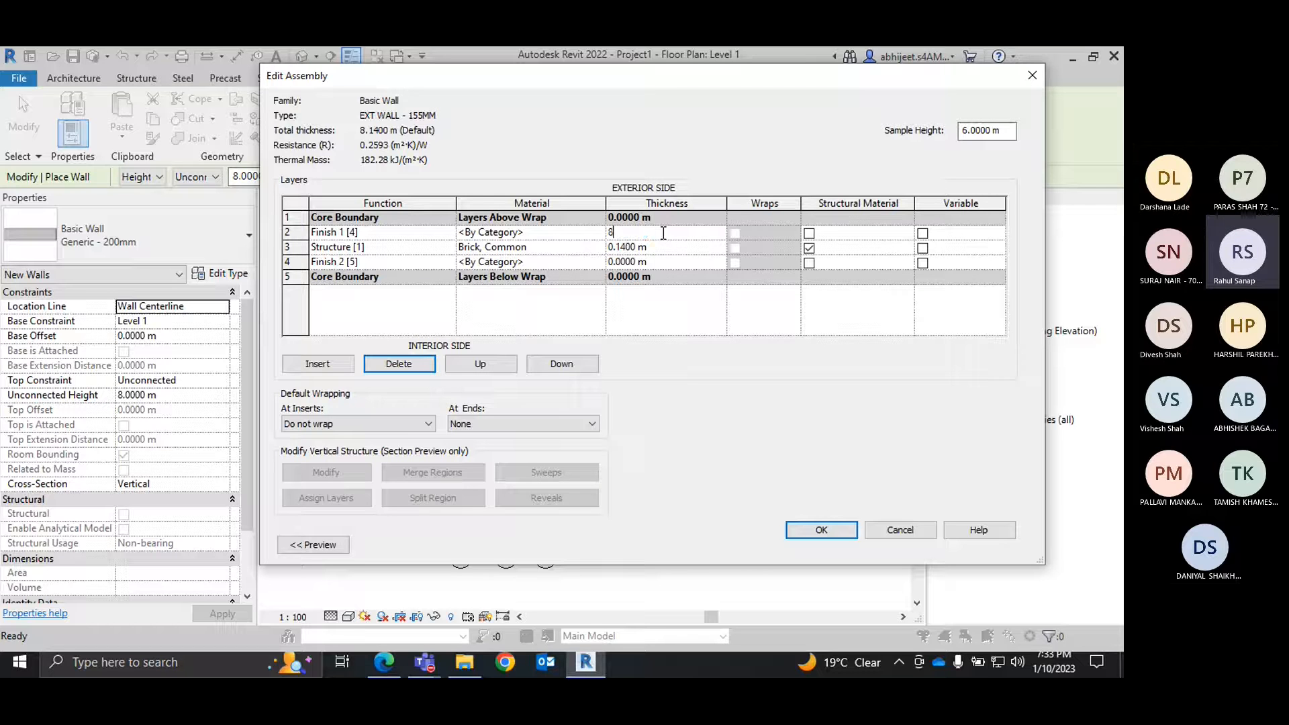
text(mm)
key(Tab)
click(697, 263)
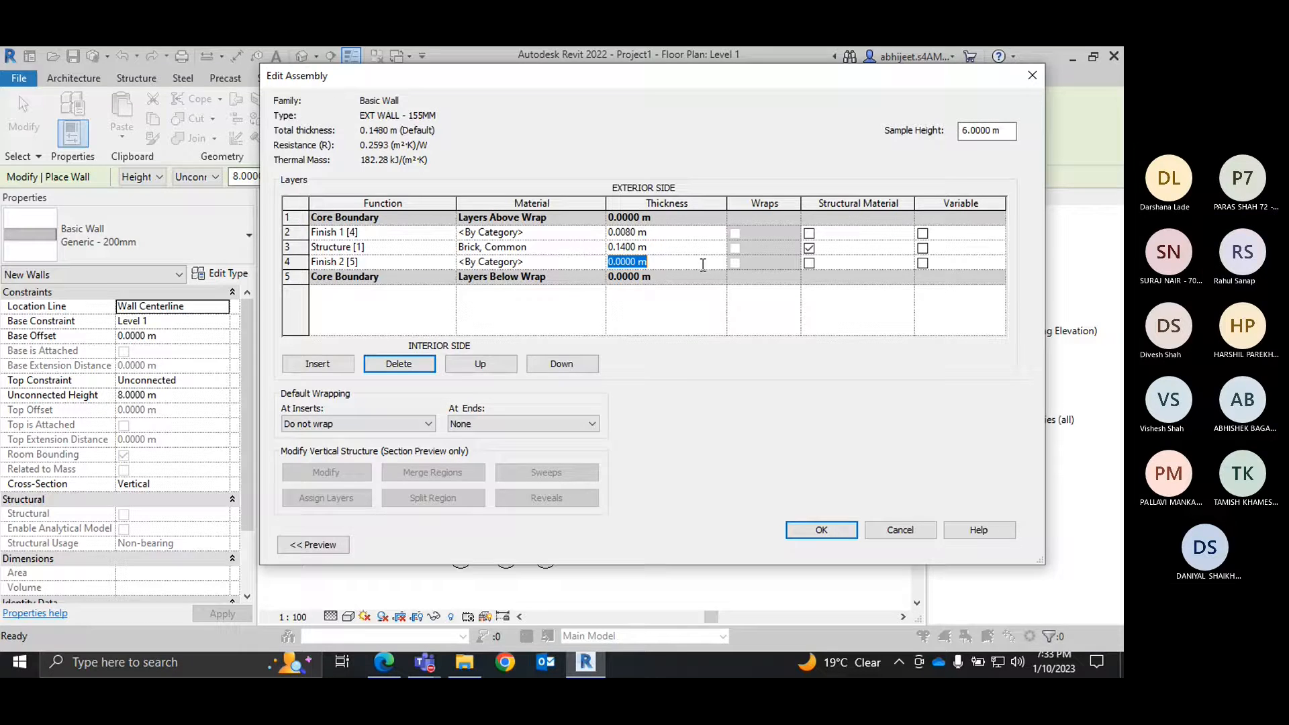
text(8MM)
key(Tab)
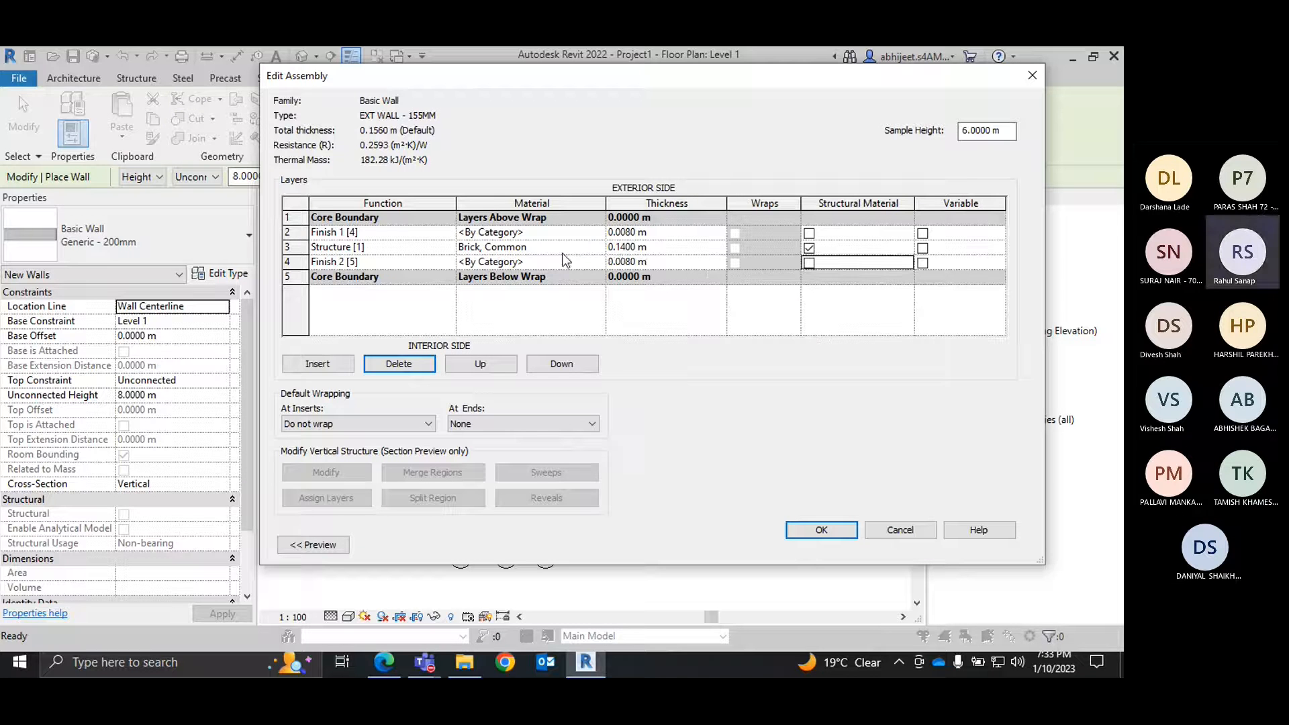
Find the Gypsum Wall Board material by searching for GY and assign it to the Finish 1 [4] layer.
click(602, 232)
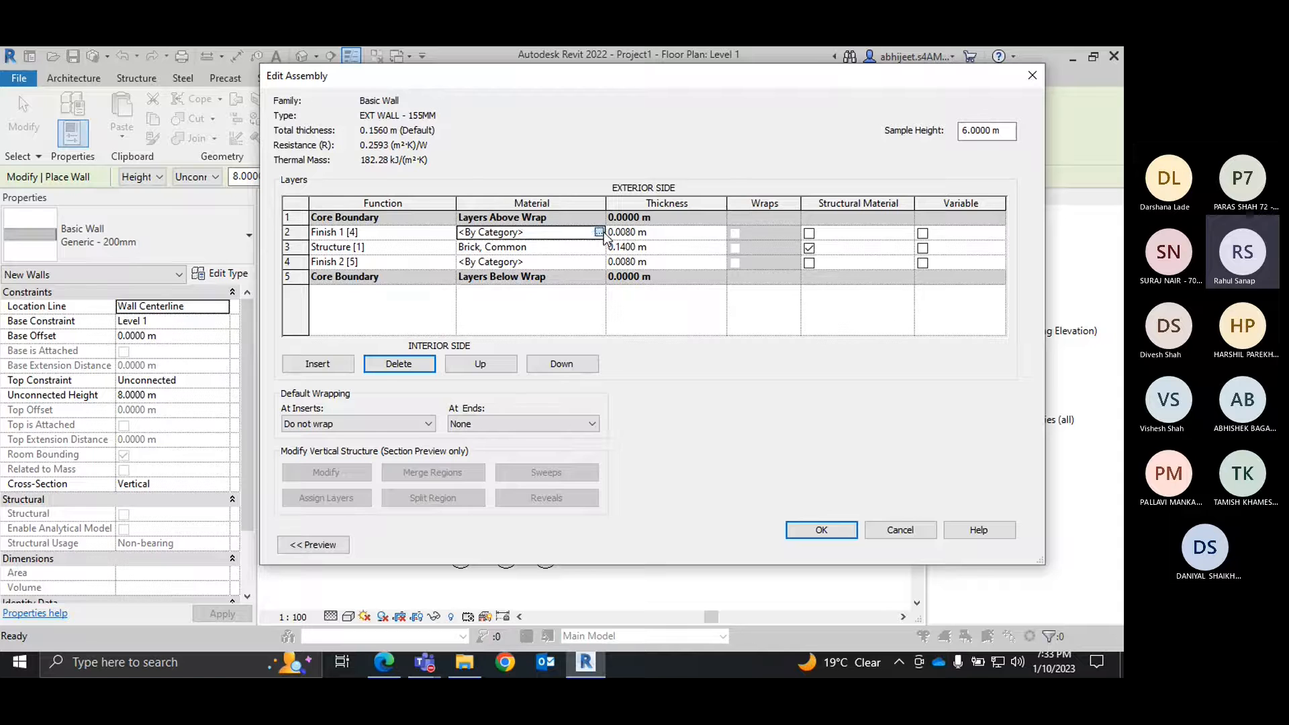
click(600, 231)
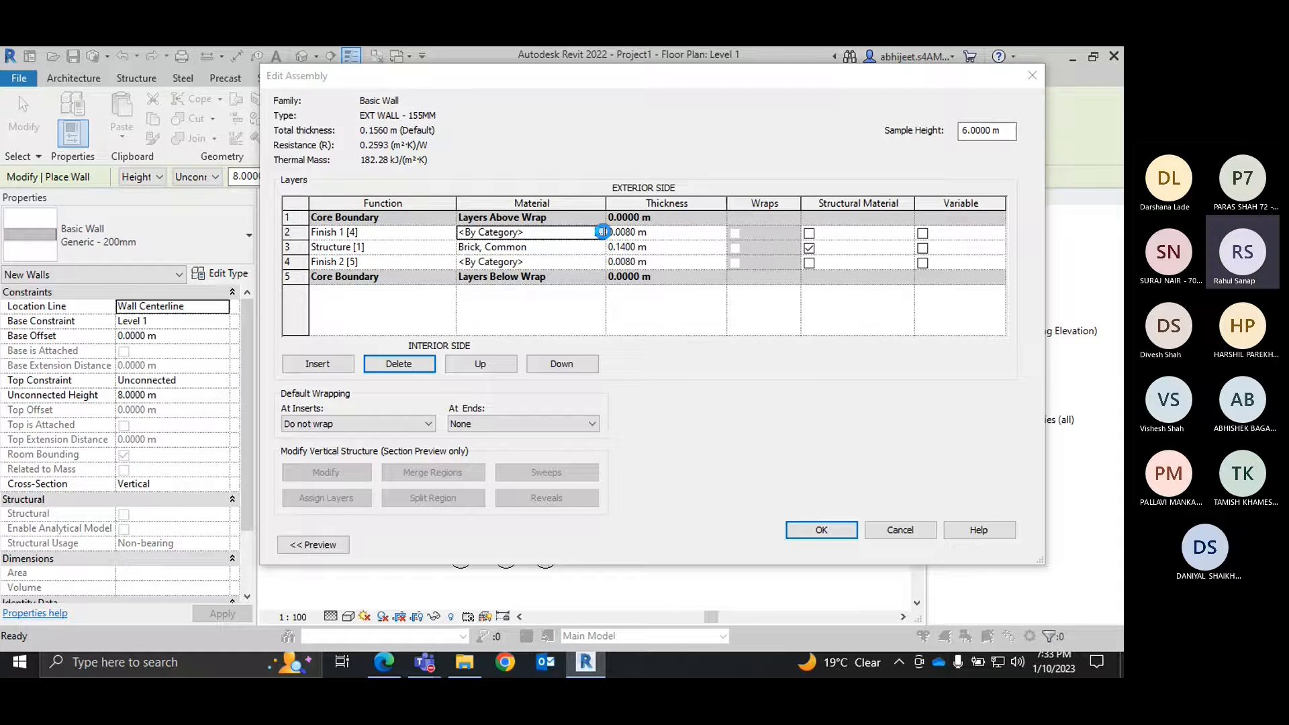
text(GY)
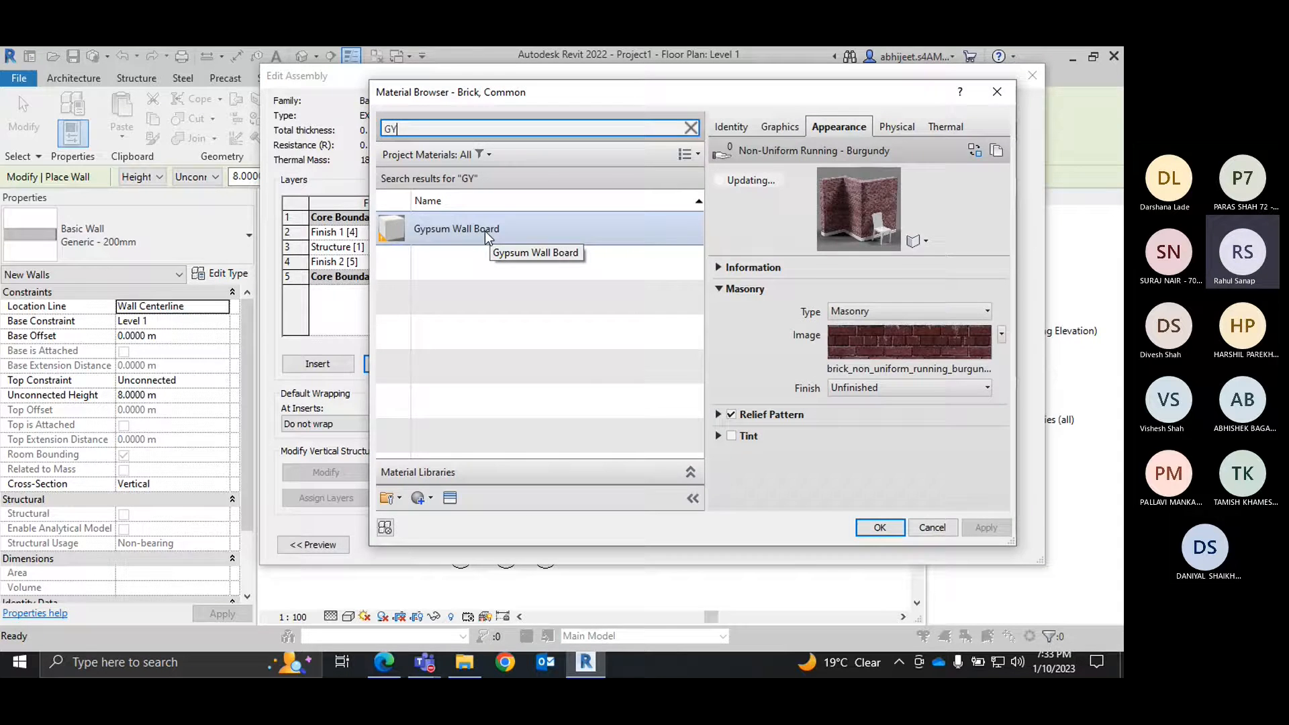
click(461, 231)
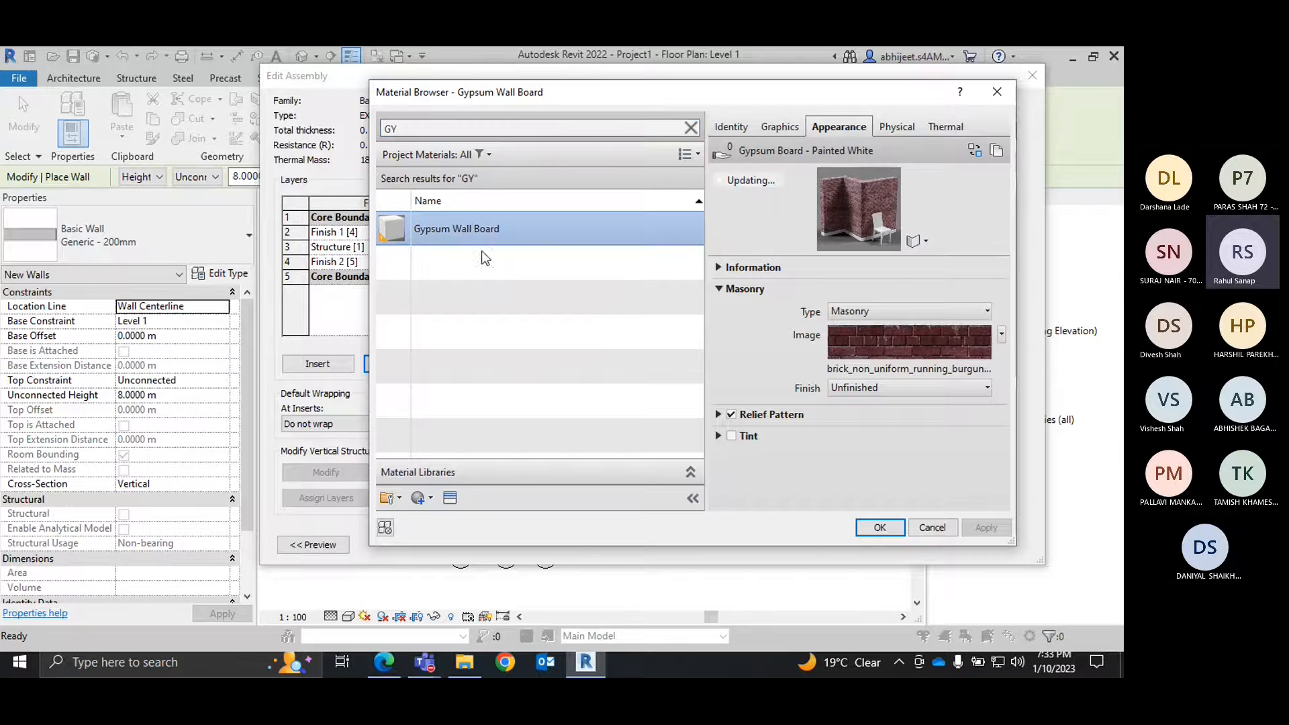
click(879, 527)
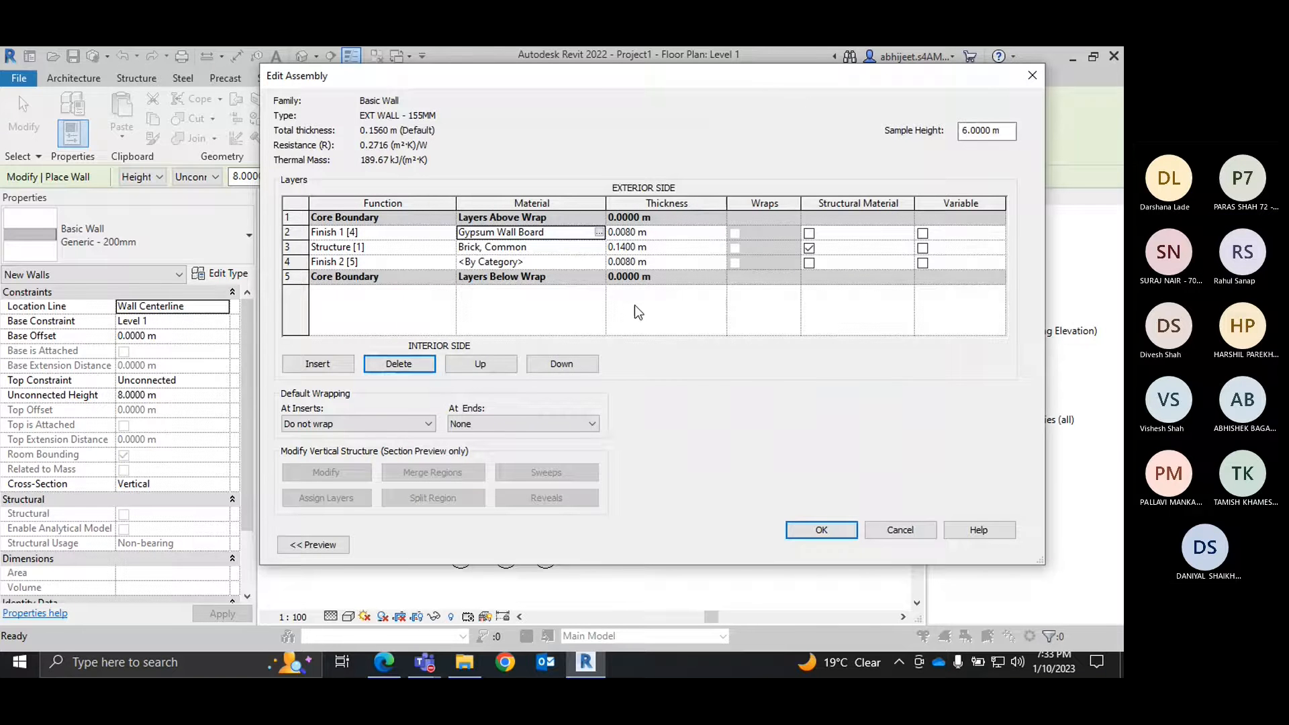
Filter the project materials to Paint and assign Parking Stripe to the Finish 2 [5] layer.
click(600, 261)
click(599, 261)
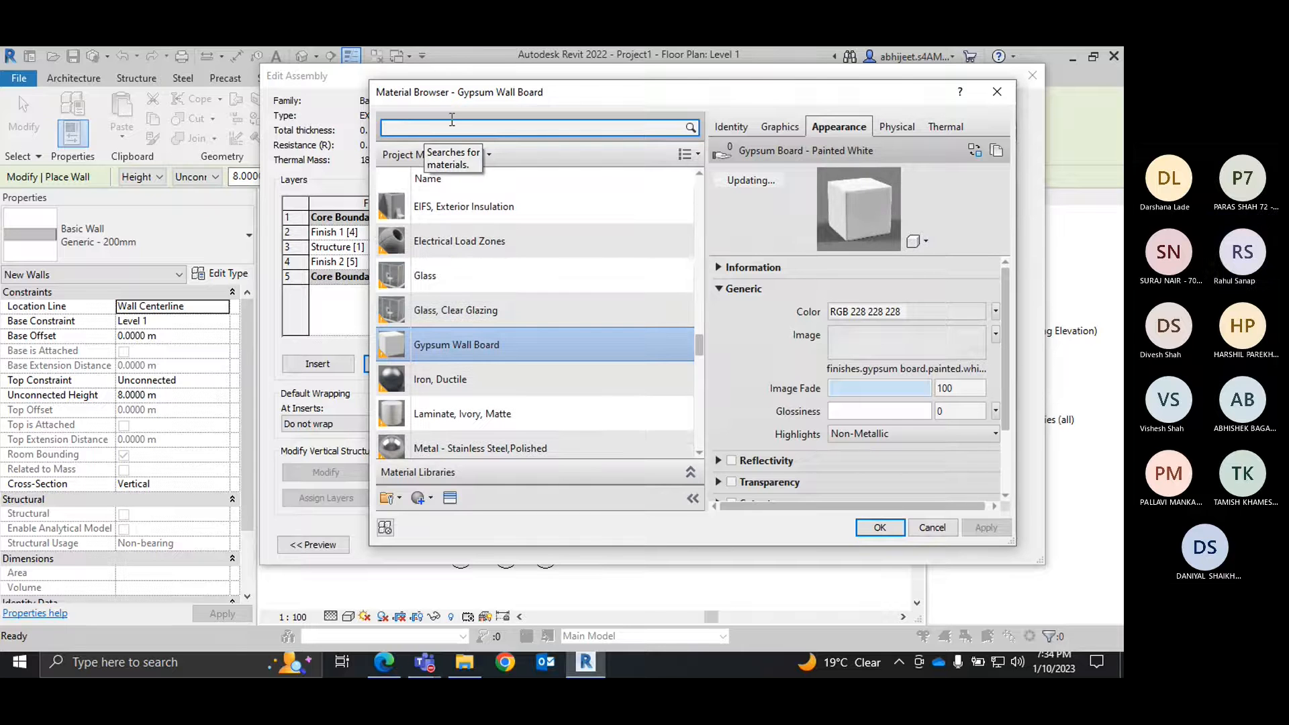
click(492, 154)
click(434, 341)
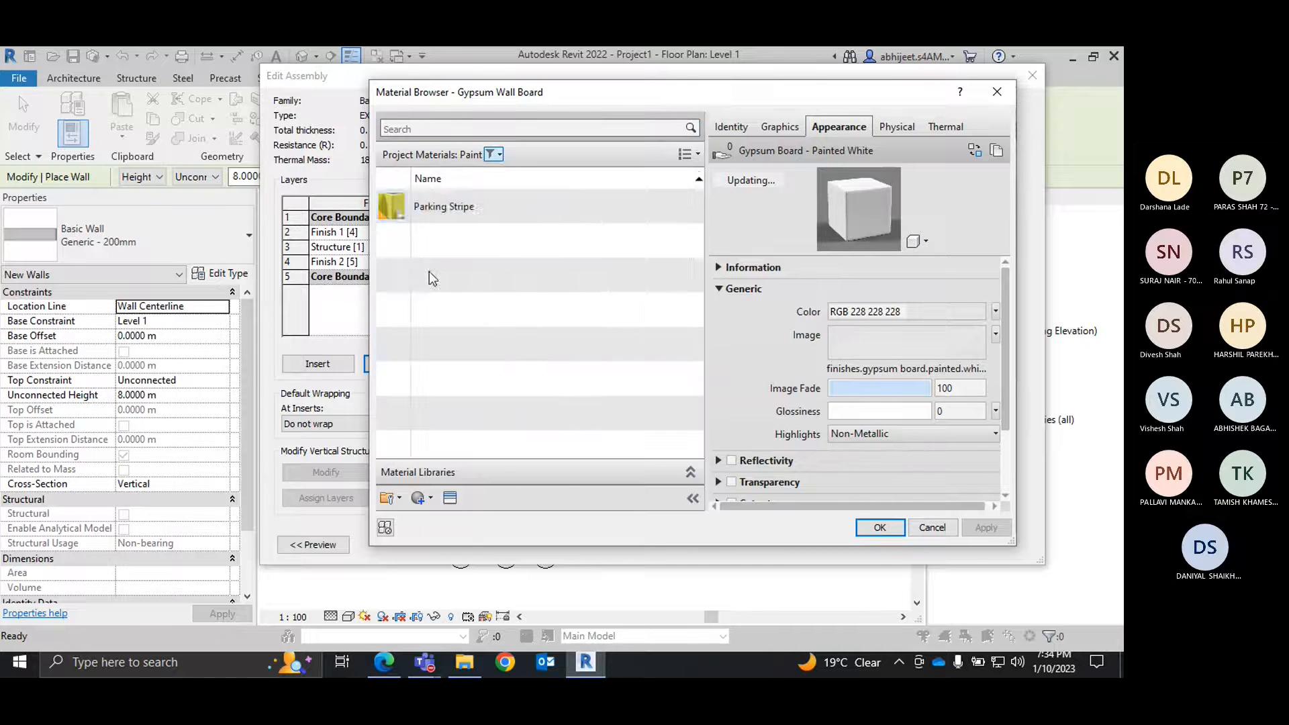
click(441, 220)
click(888, 530)
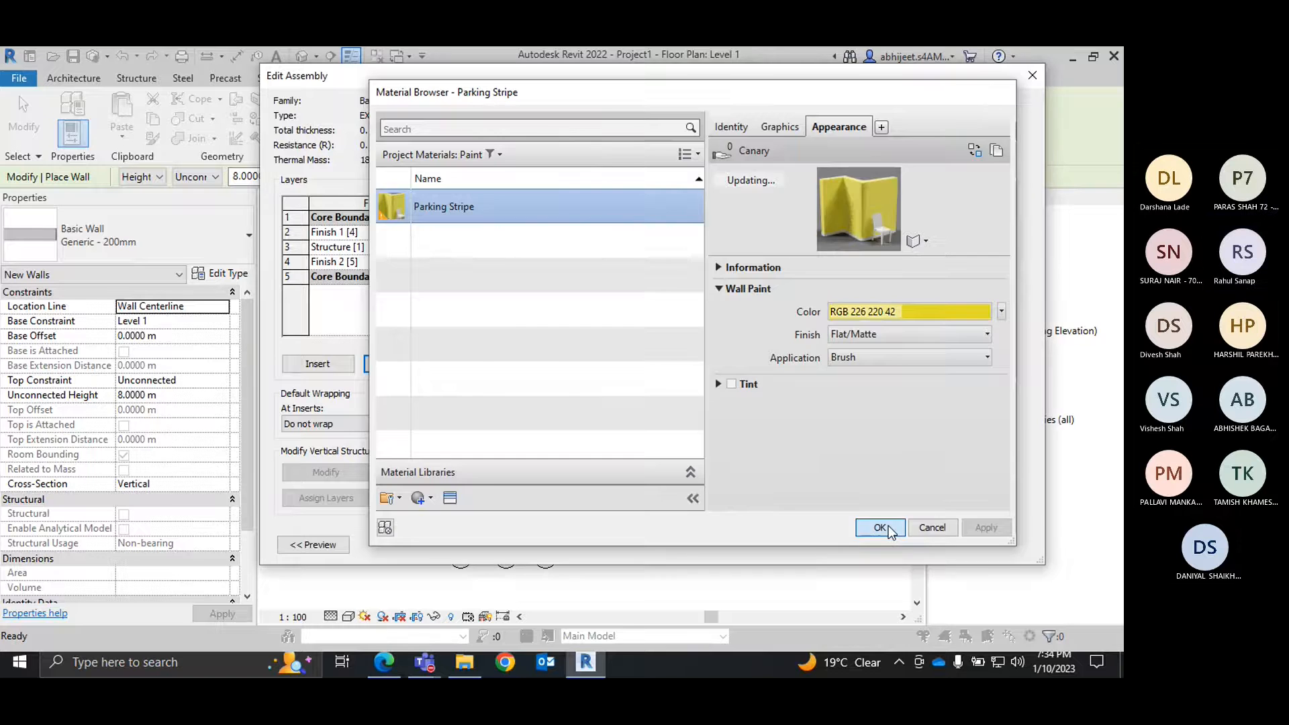
Switch to Teams, admit the participant waiting in the lobby, and return to Revit.
mouse_move(424, 662)
click(457, 578)
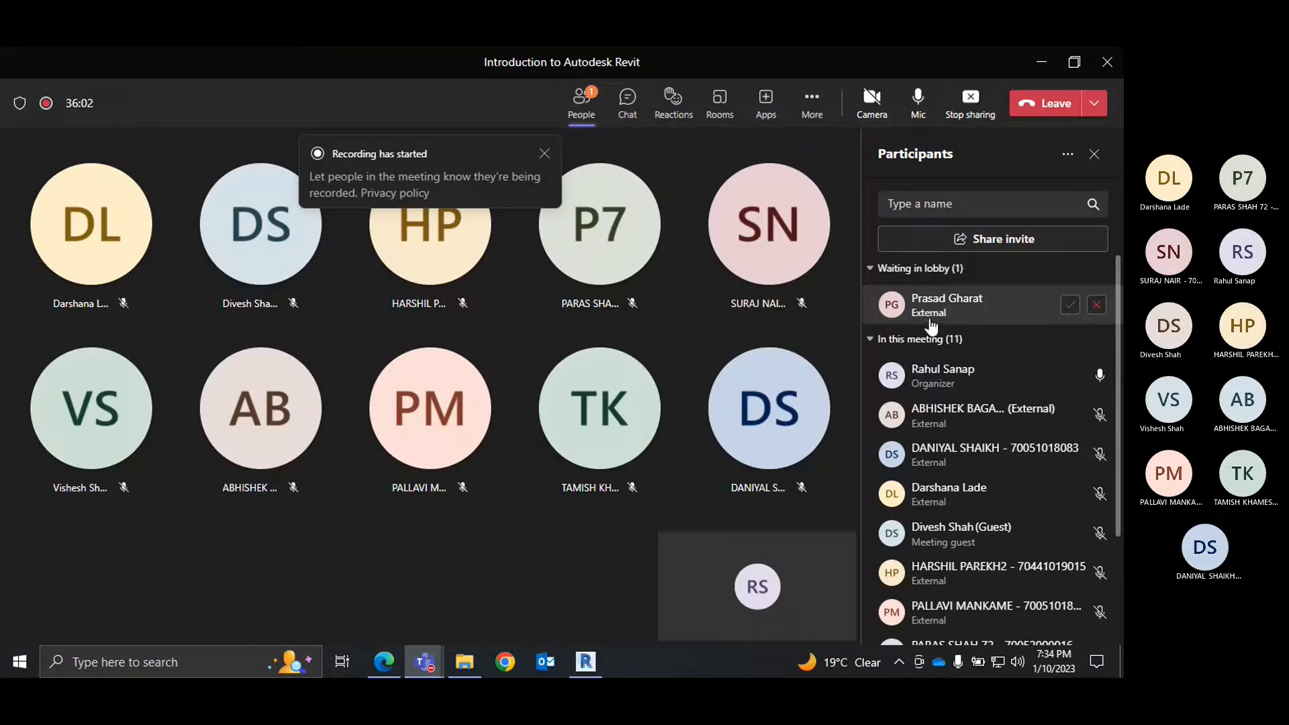
click(1071, 305)
click(588, 662)
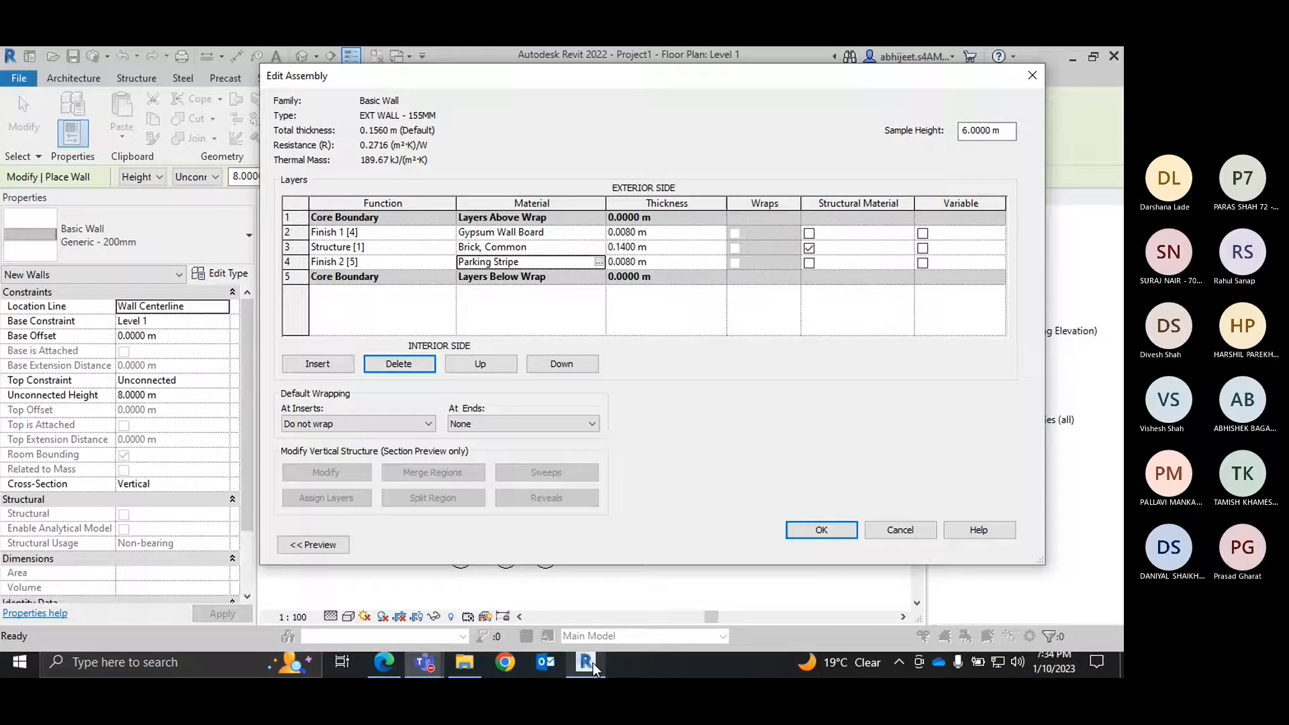
Confirm the layer assembly and type properties, and choose EXT WALL - 155MM as the wall type to place.
click(836, 530)
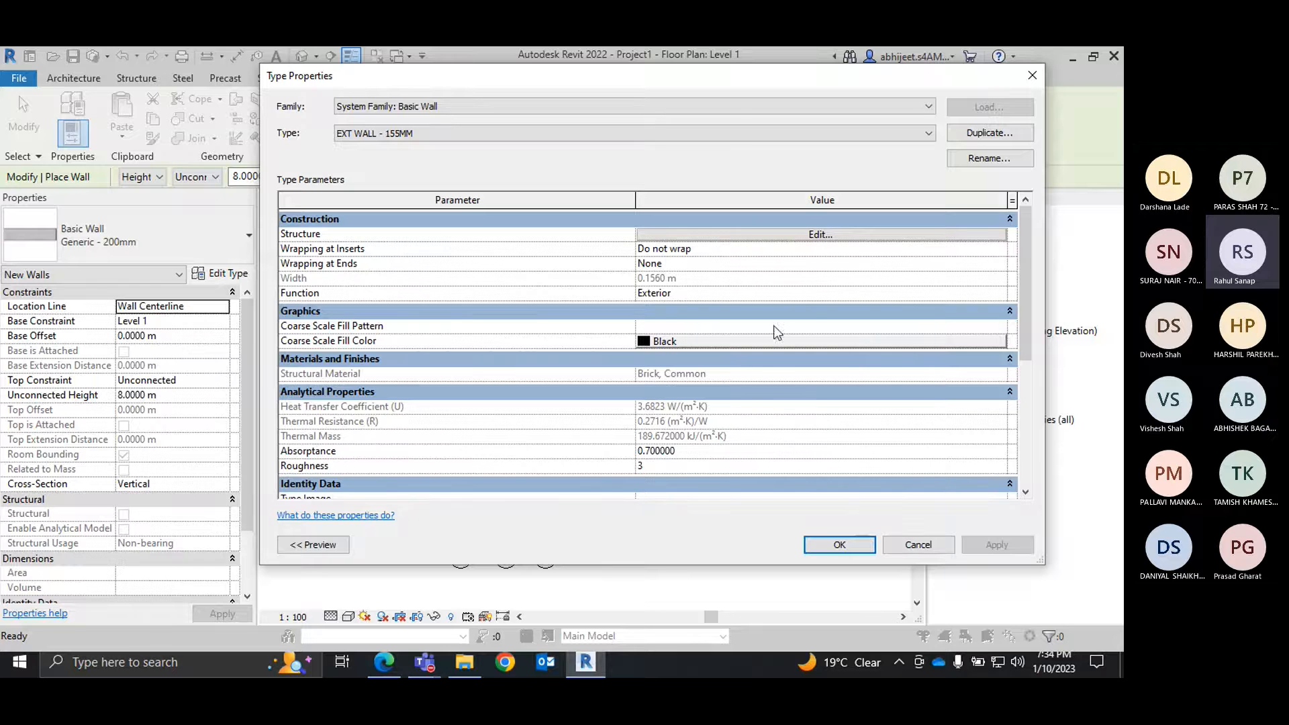
click(857, 542)
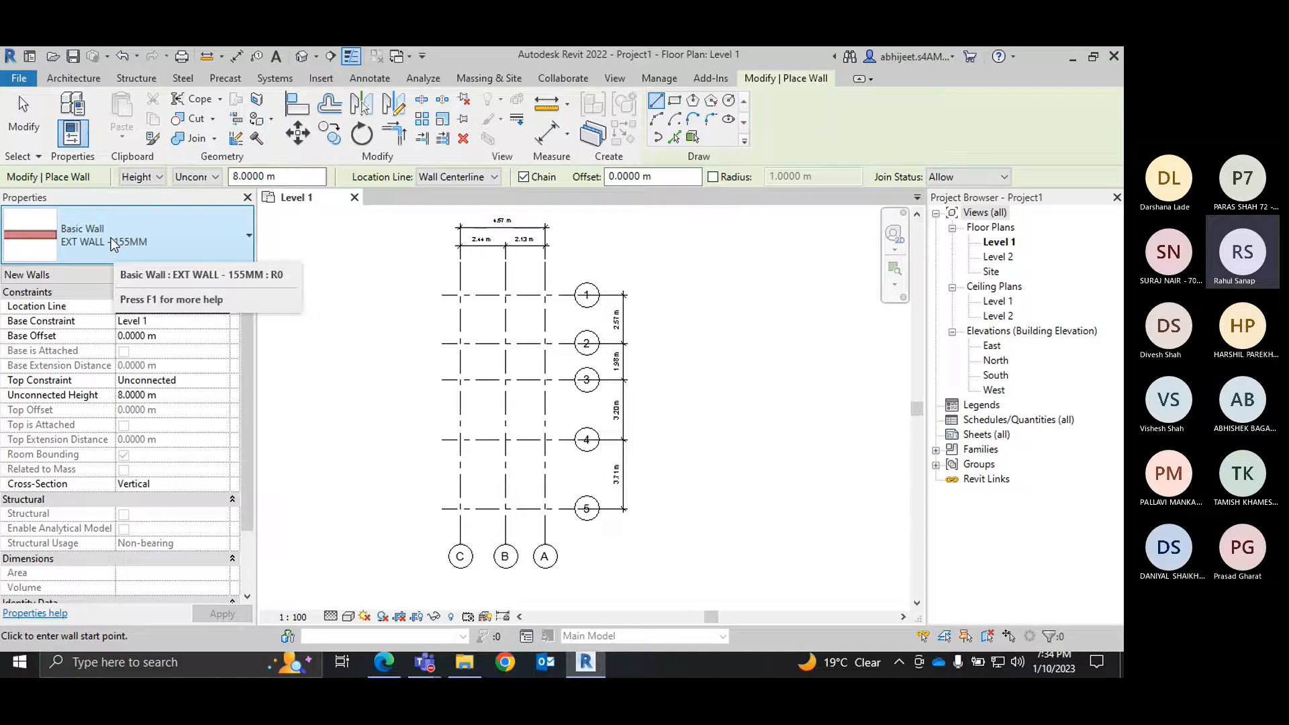
click(215, 243)
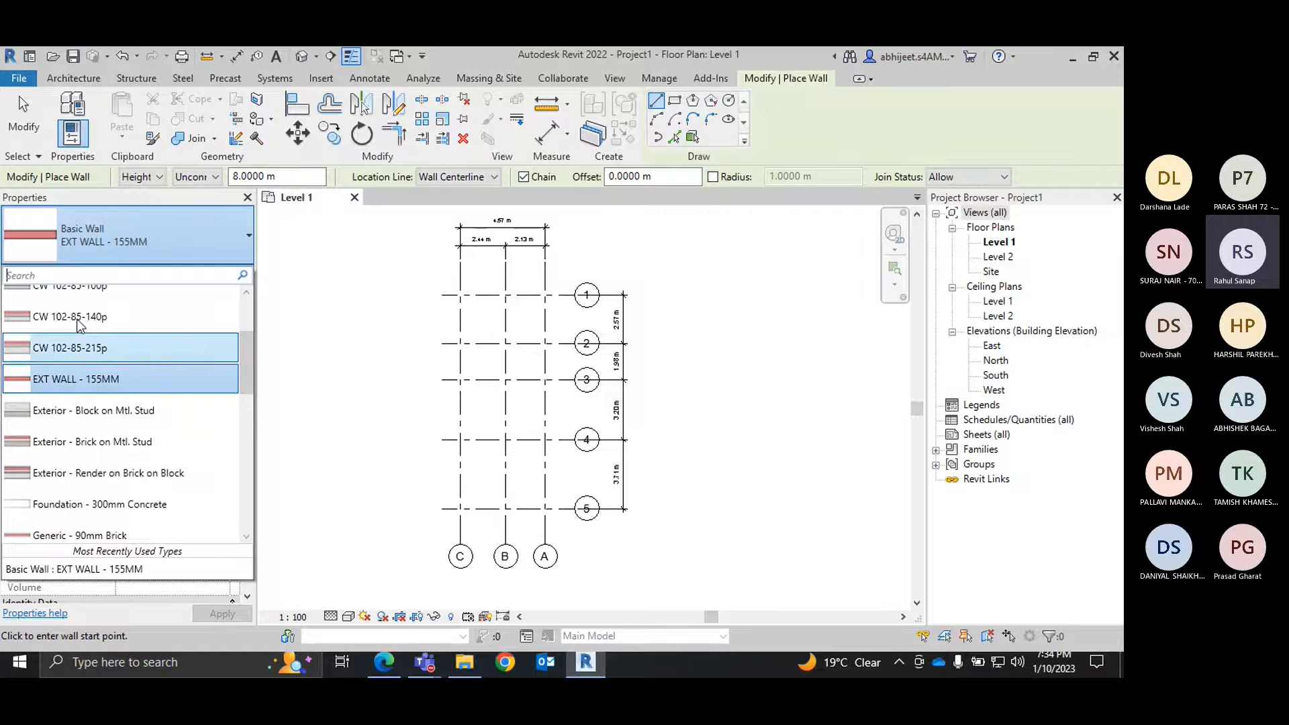
click(101, 380)
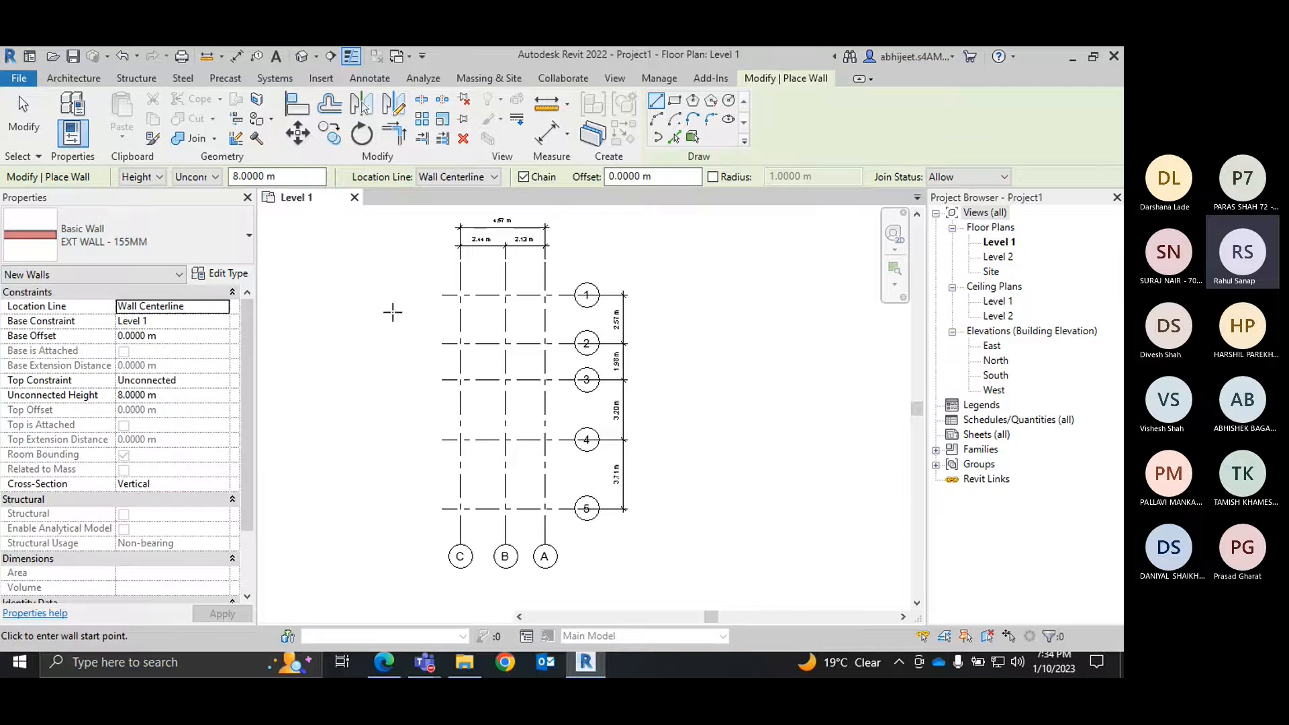
scroll(454, 296, up, 2)
click(454, 296)
scroll(464, 292, down, 3)
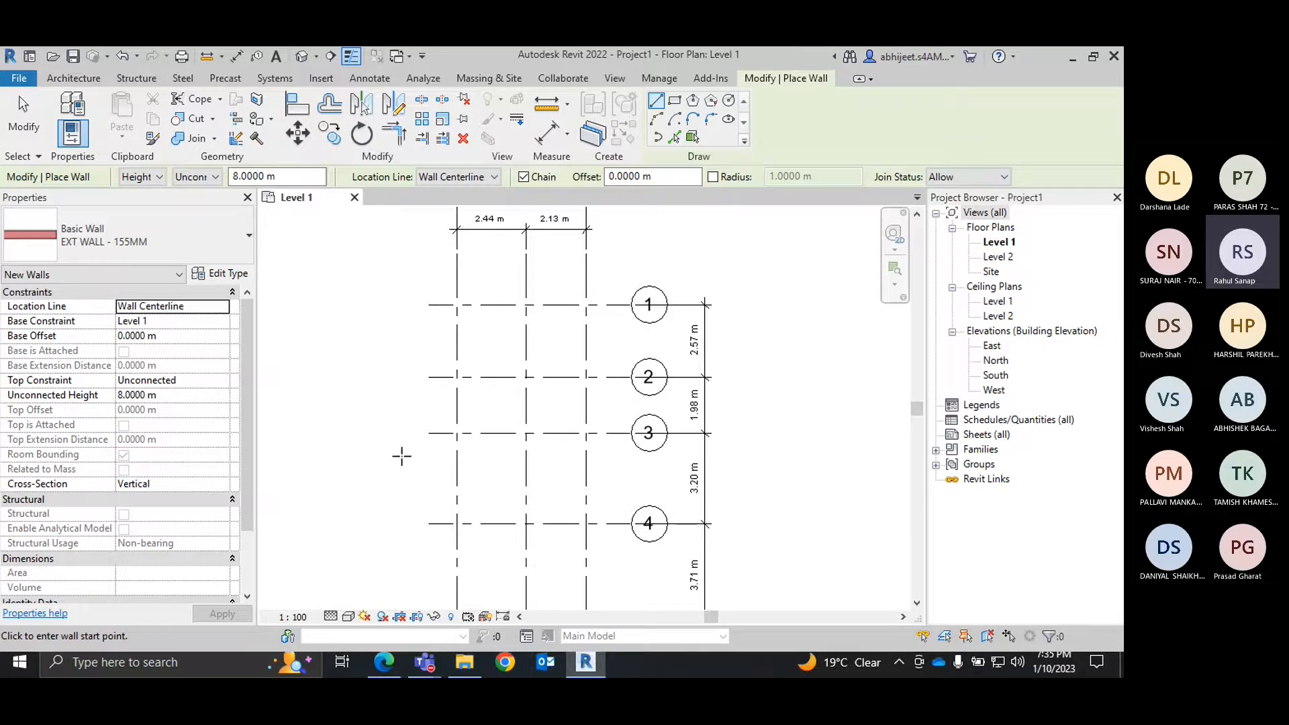
key(alt+Tab)
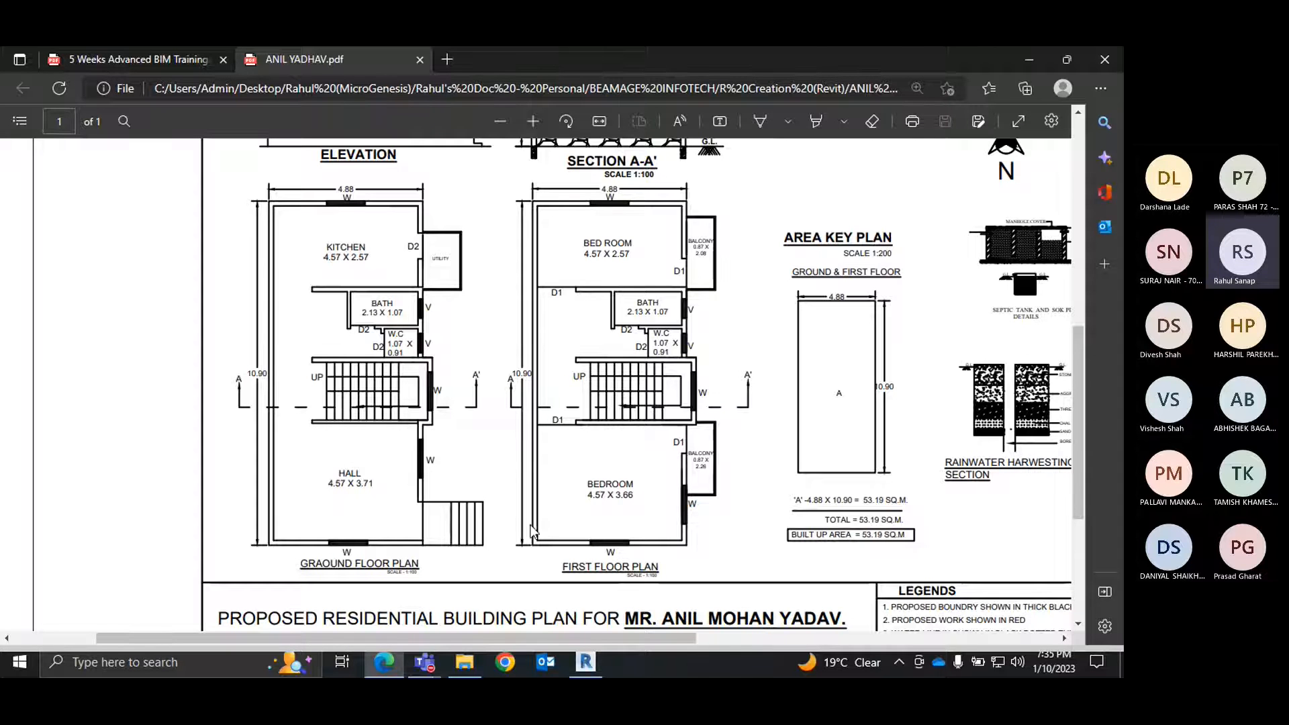
click(586, 662)
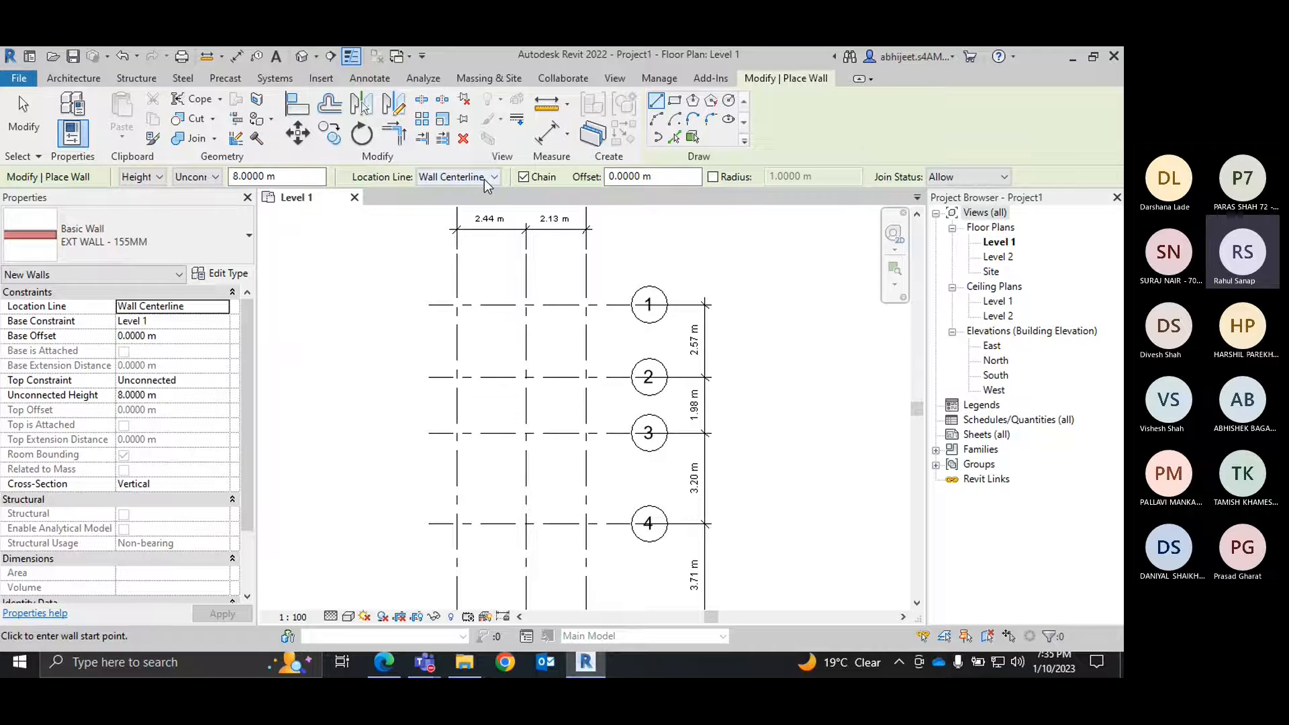
scroll(459, 305, up, 3)
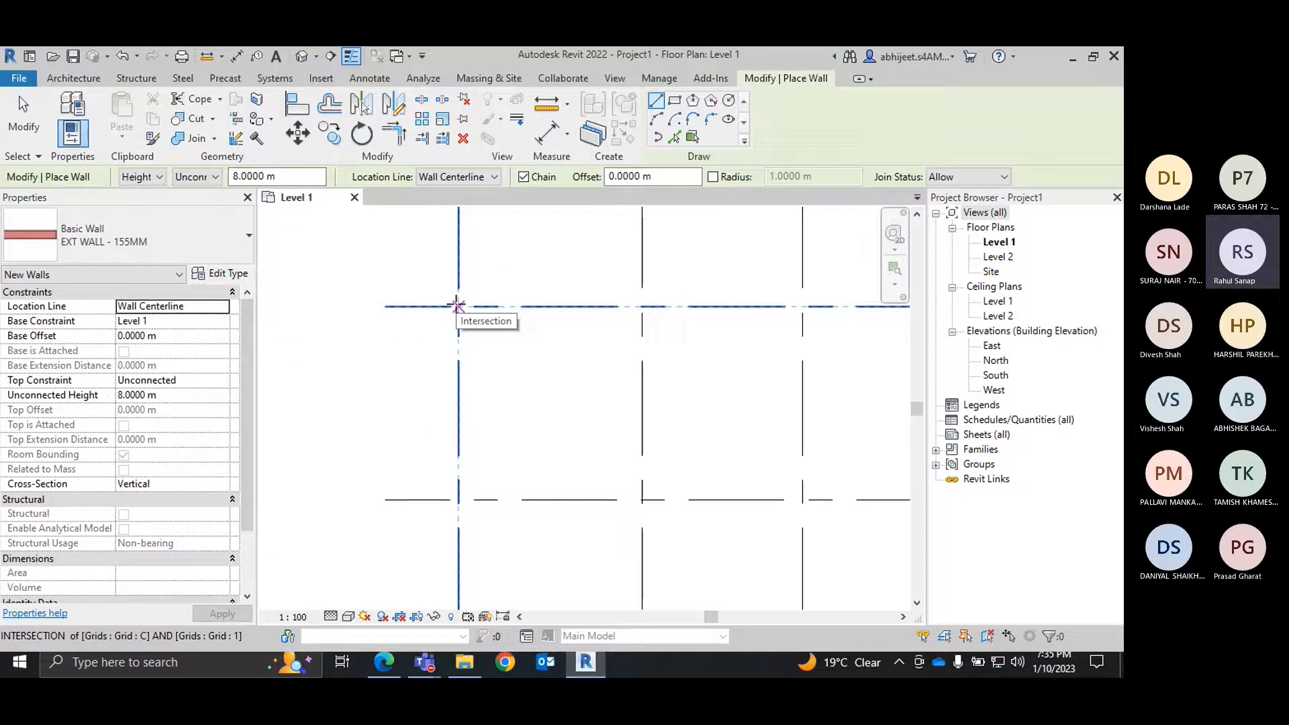
click(459, 307)
scroll(465, 335, up, 4)
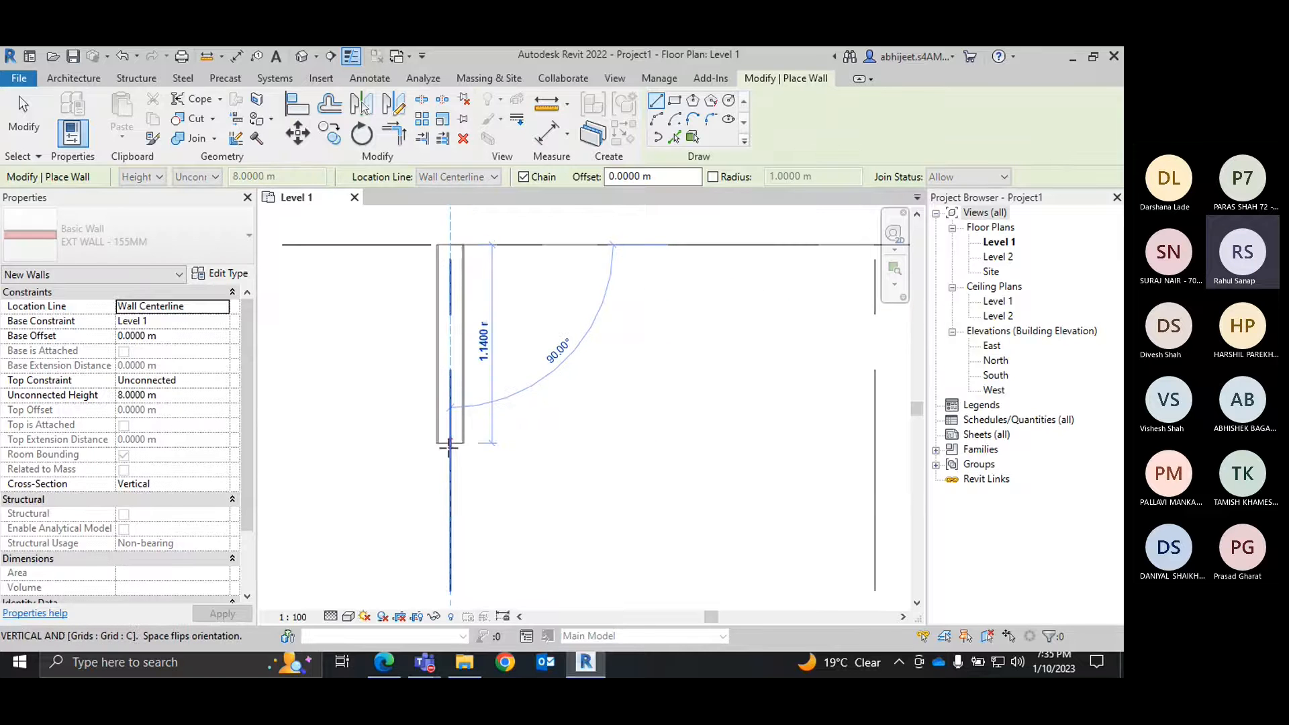
middle_drag(457, 461, 437, 345)
scroll(430, 353, down, 2)
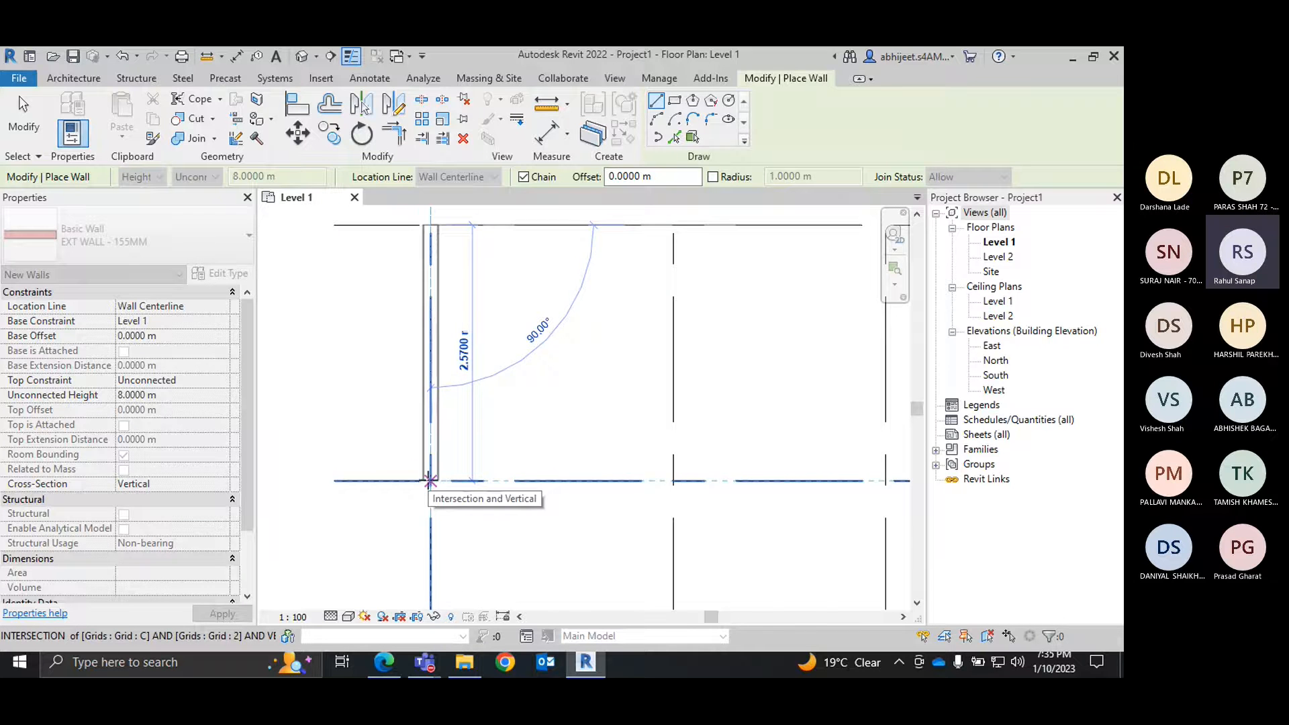
scroll(431, 481, down, 2)
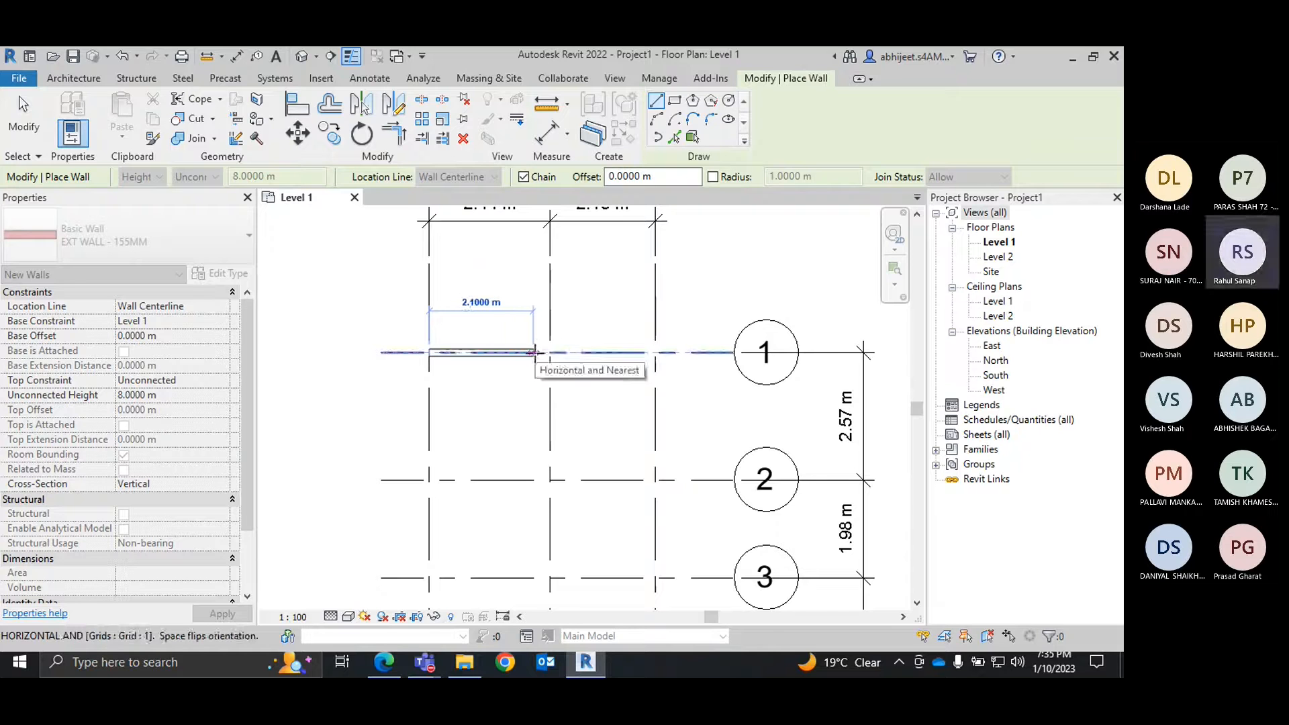
scroll(535, 352, up, 2)
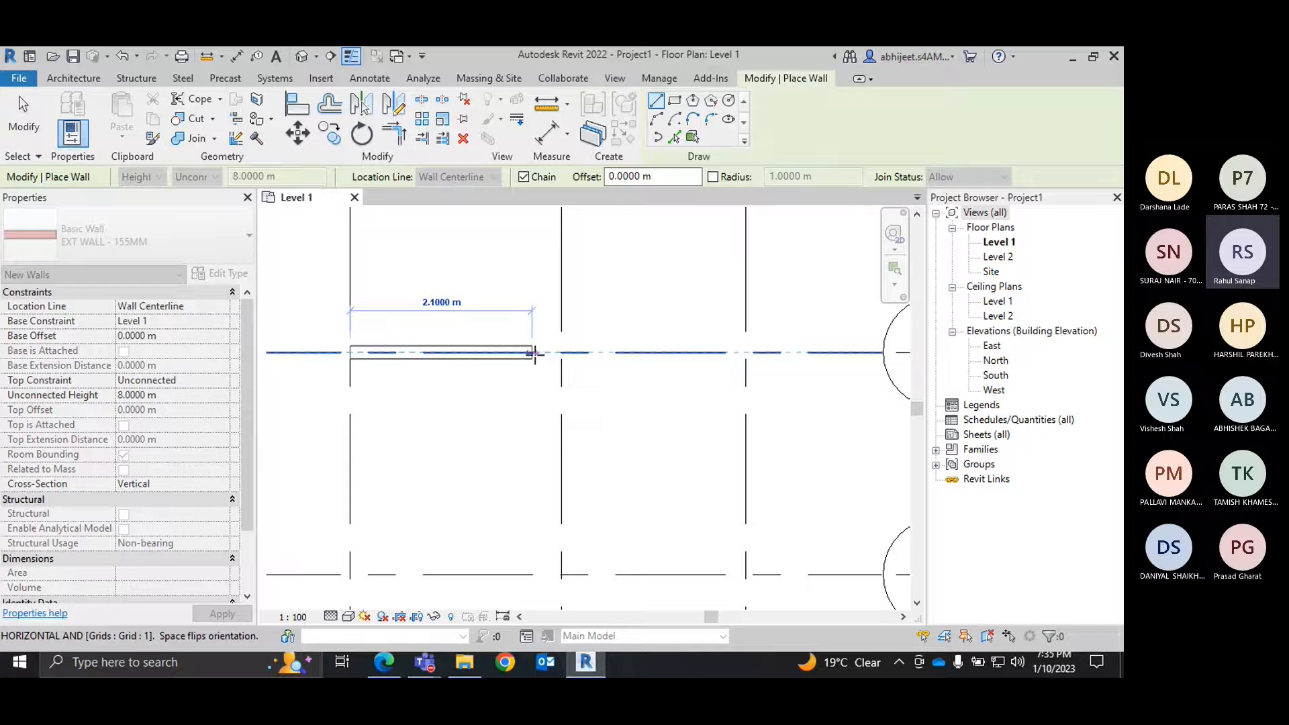
right_click(524, 333)
click(538, 330)
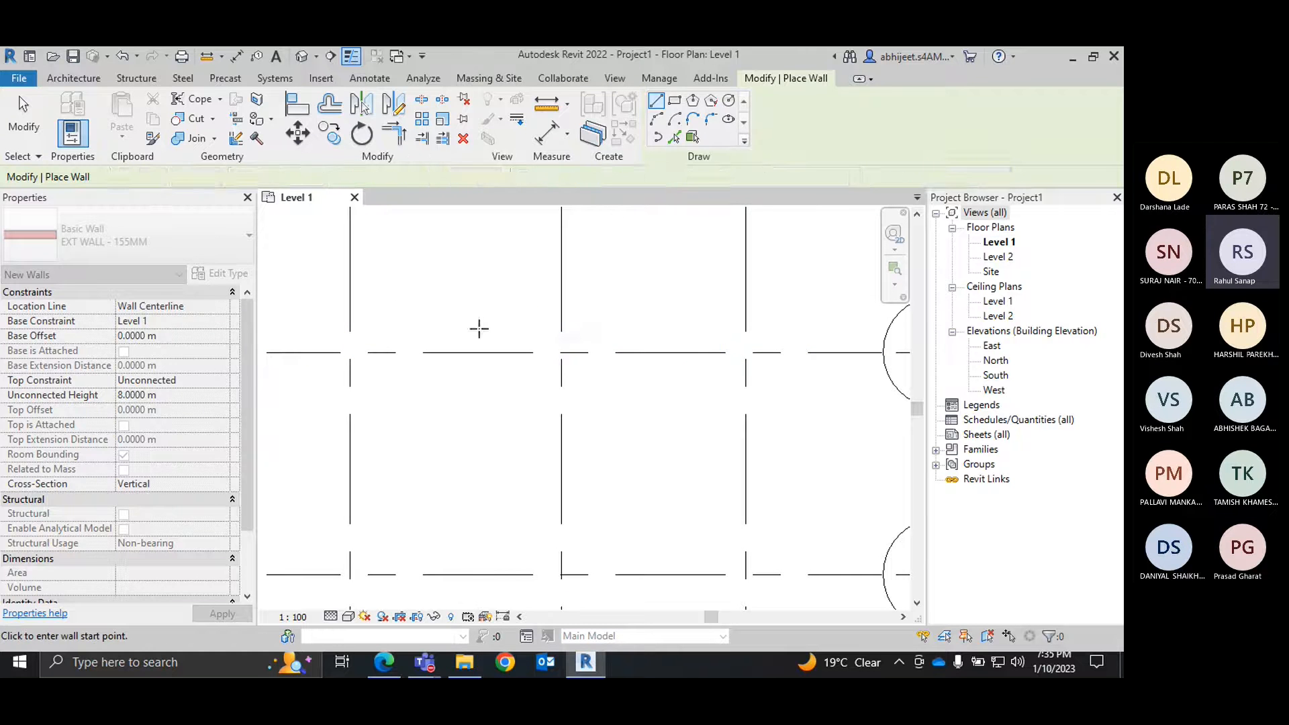
Set the wall location line to Finish Face: Exterior and draw a wall along grid 1 from C to A, its thickness outside the grid.
click(222, 306)
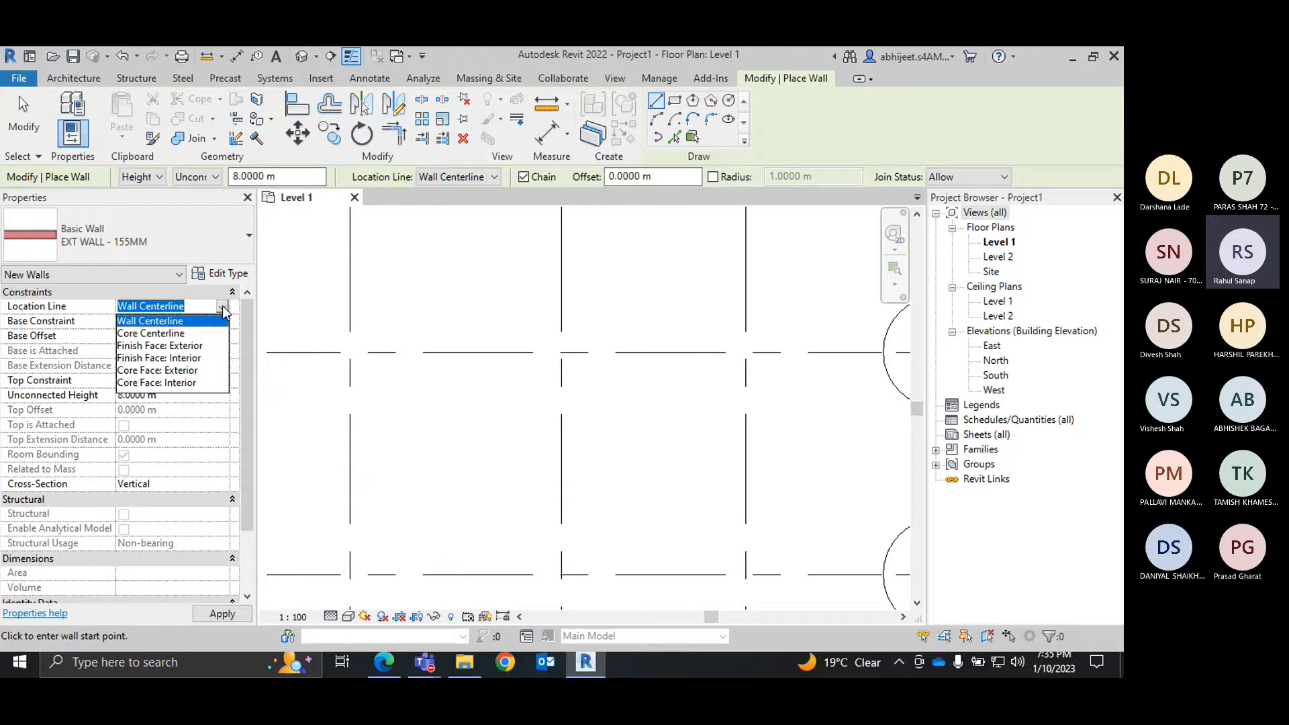
click(169, 346)
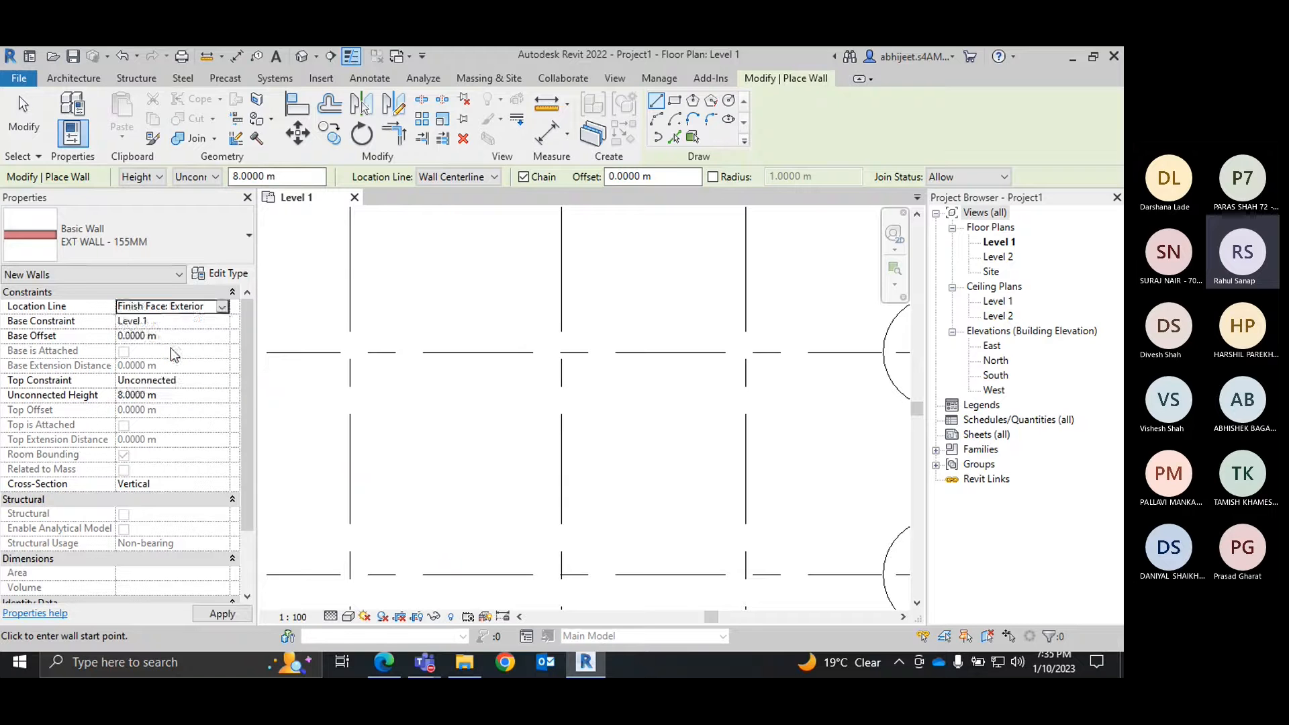
click(350, 352)
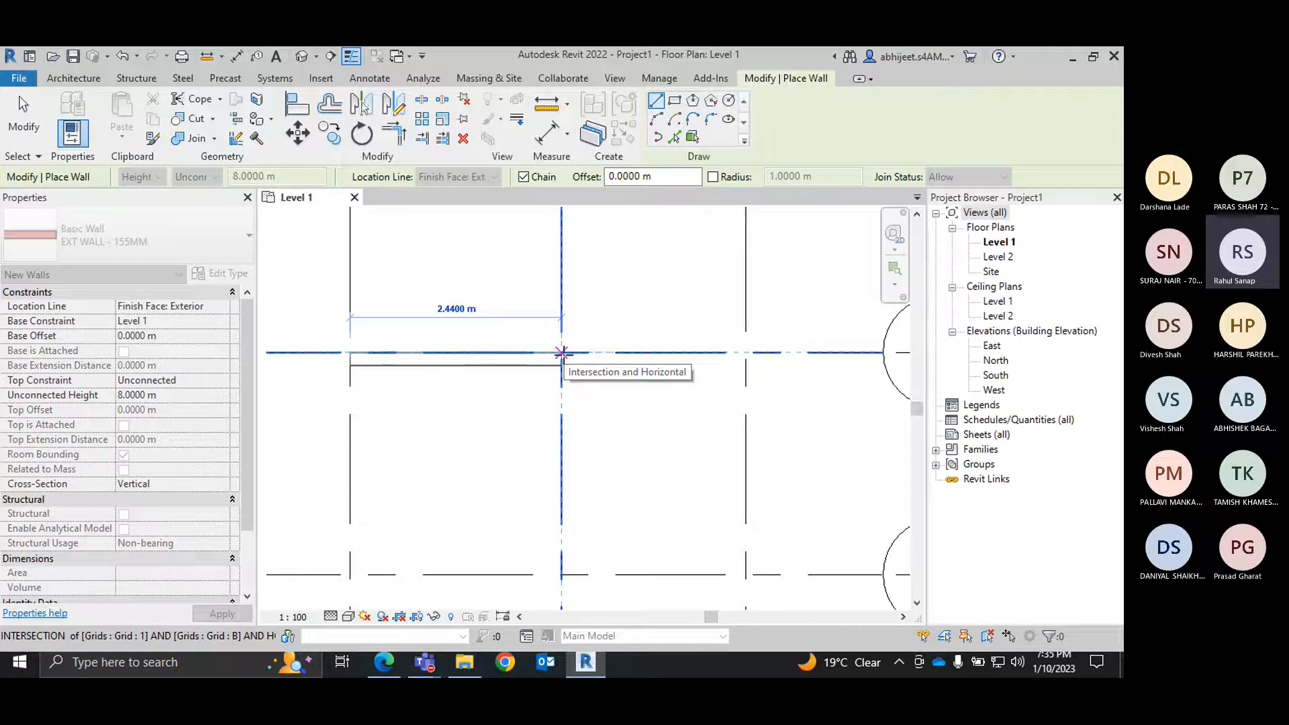
key(space)
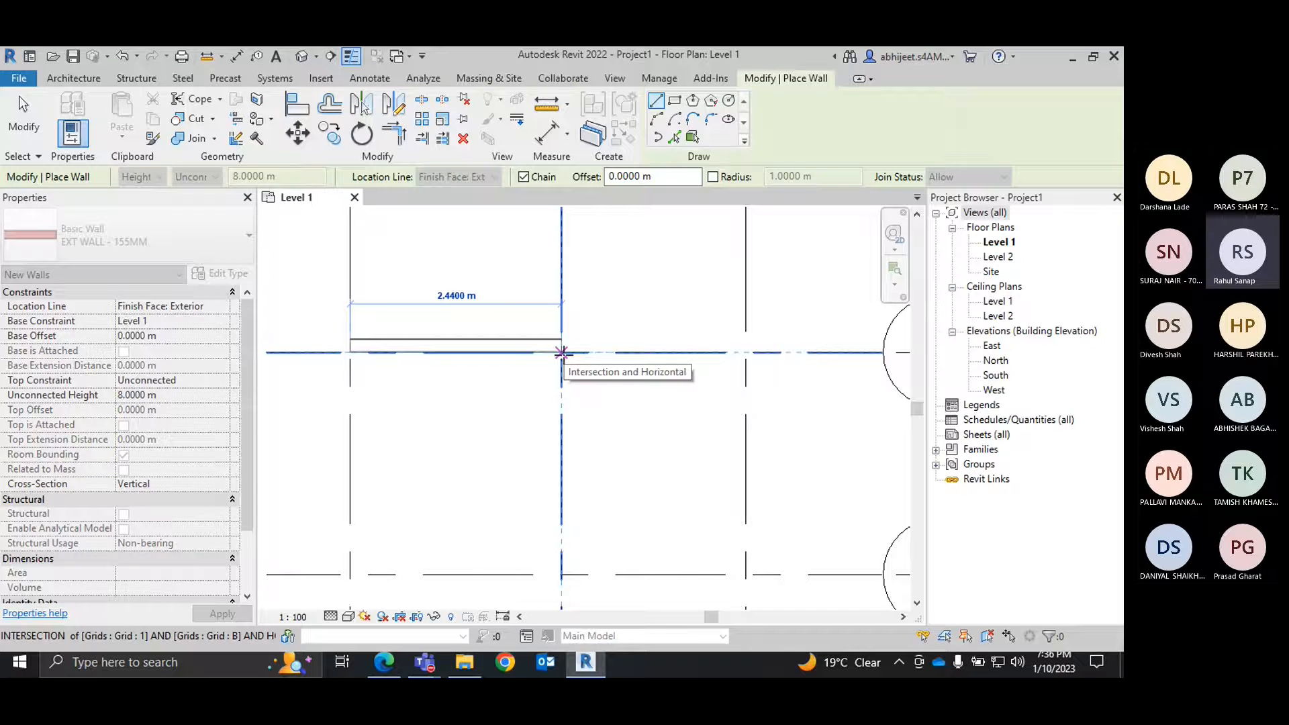
key(space)
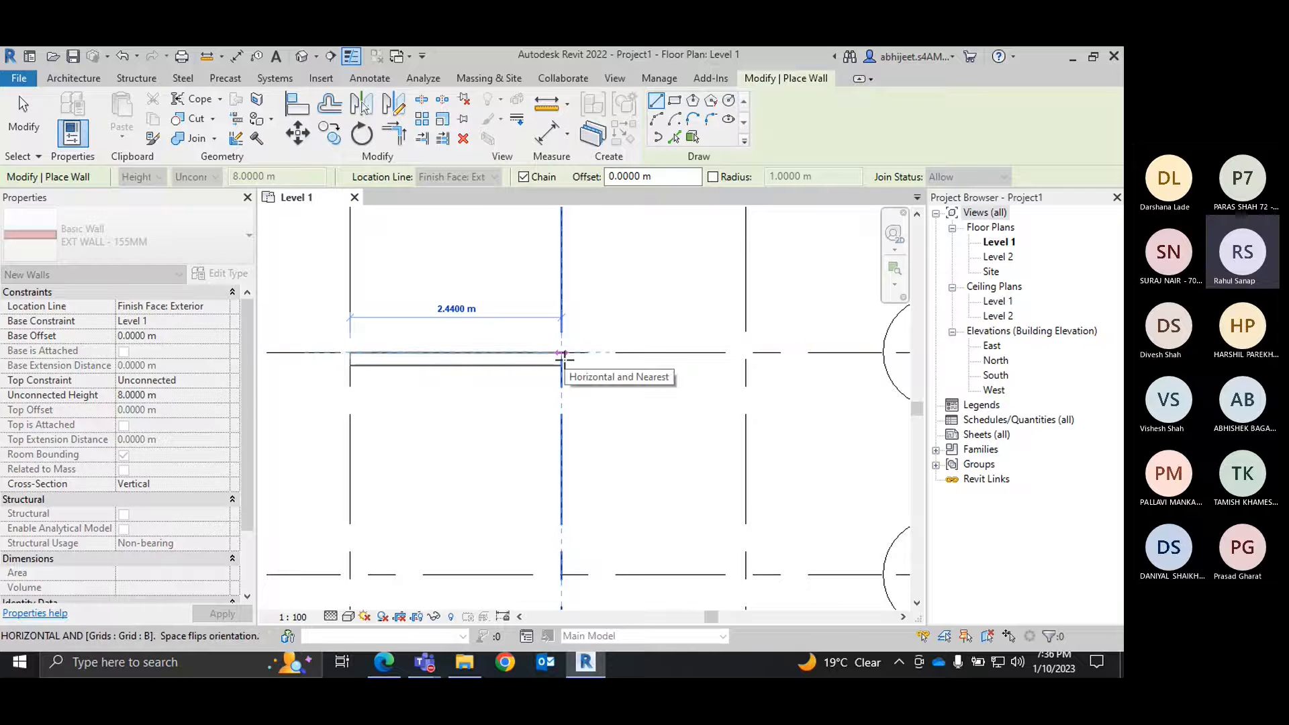
scroll(564, 361, down, 2)
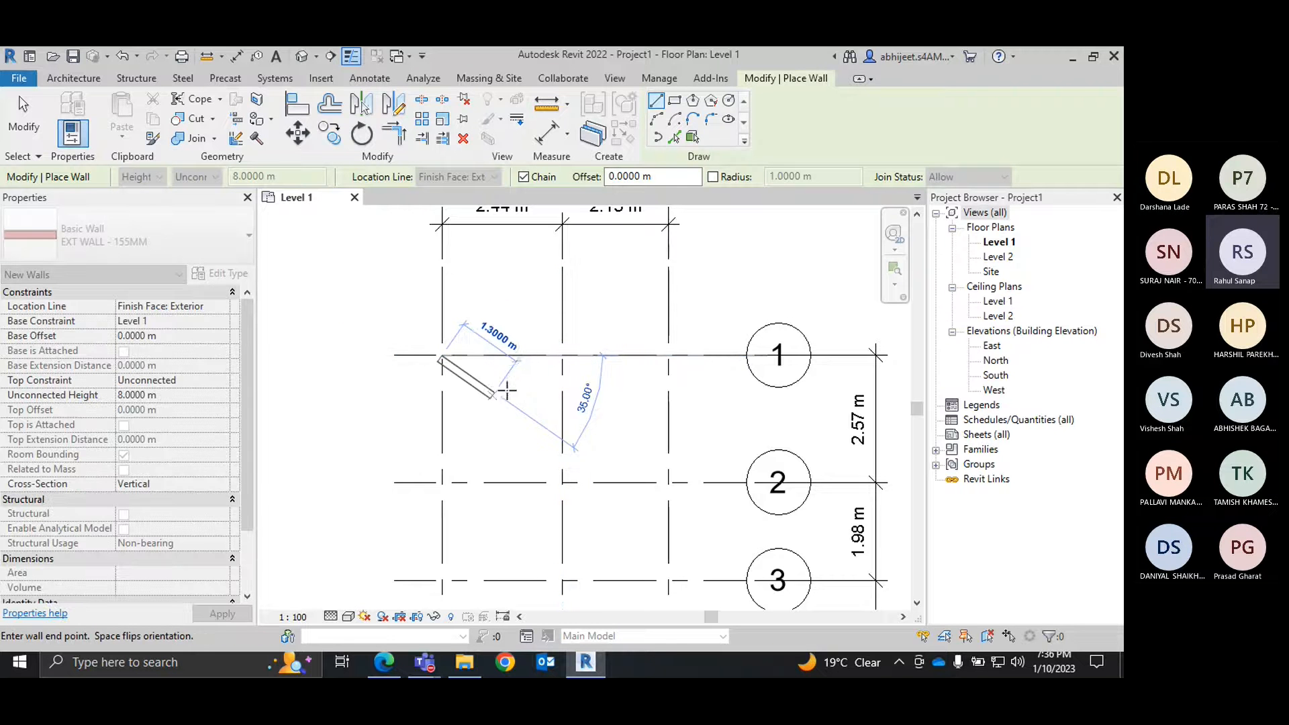
scroll(519, 363, down, 3)
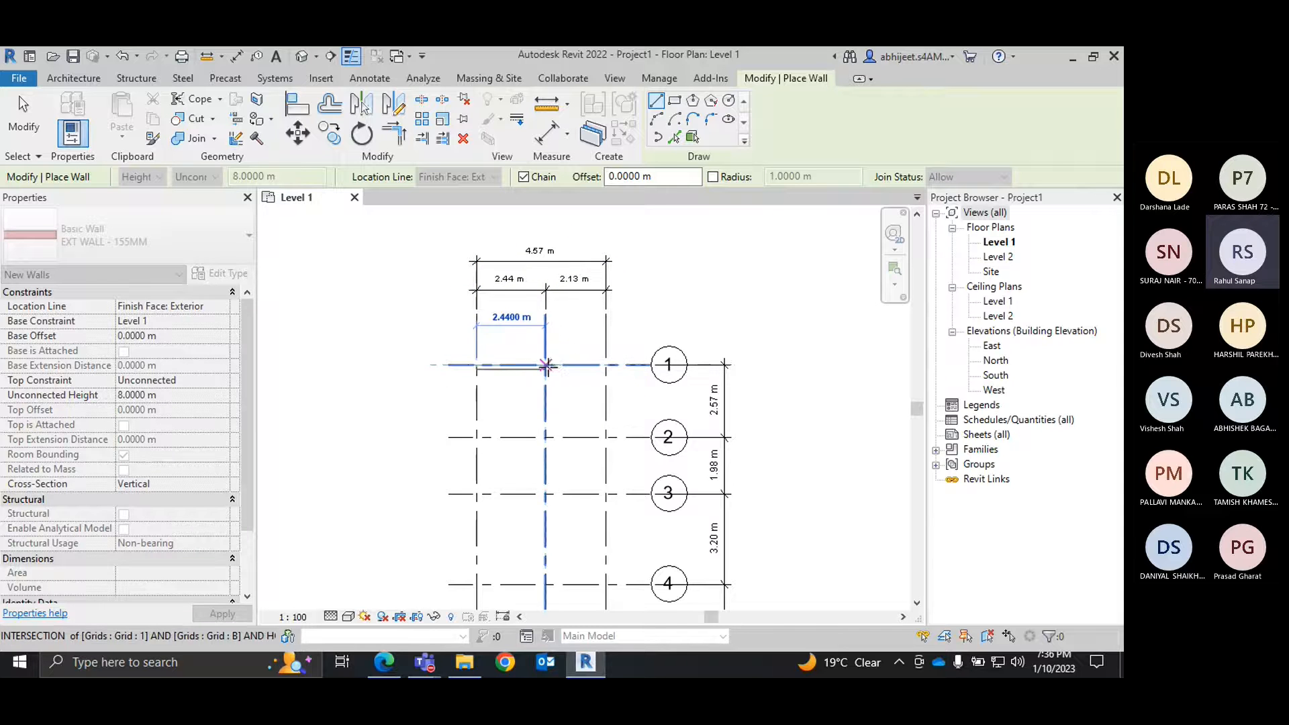
scroll(547, 363, up, 4)
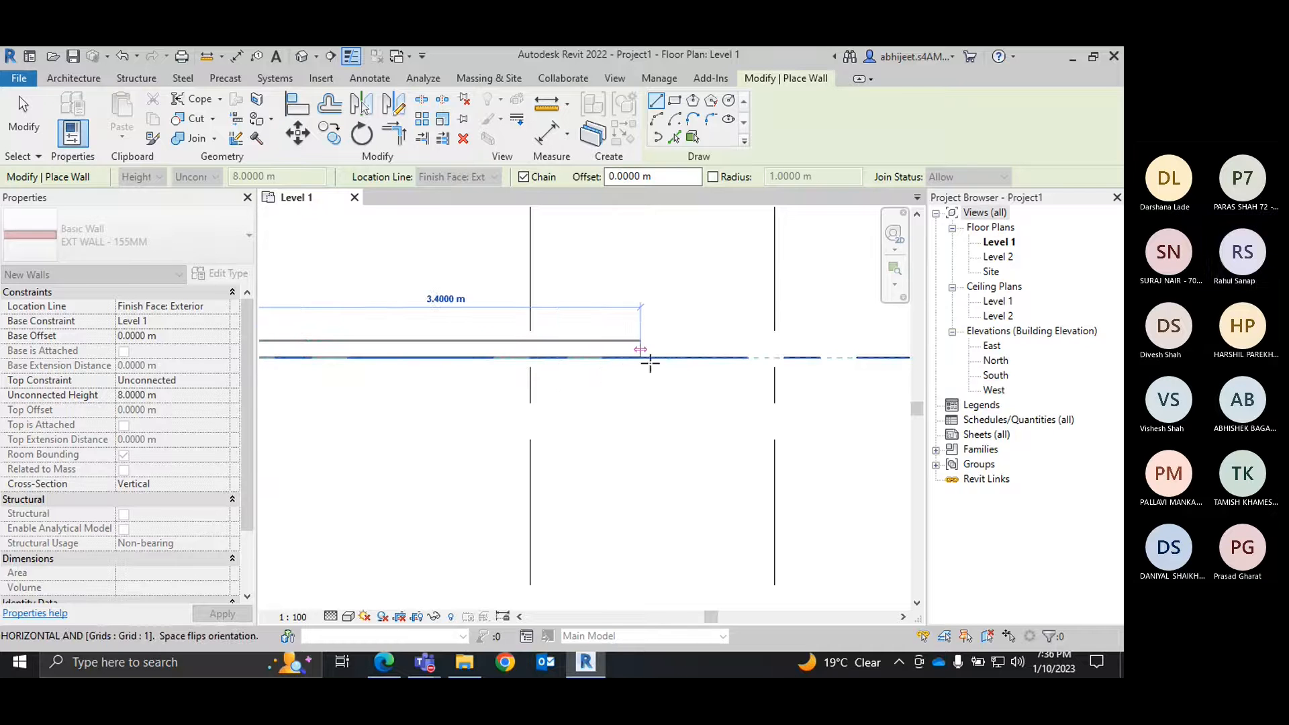
click(781, 361)
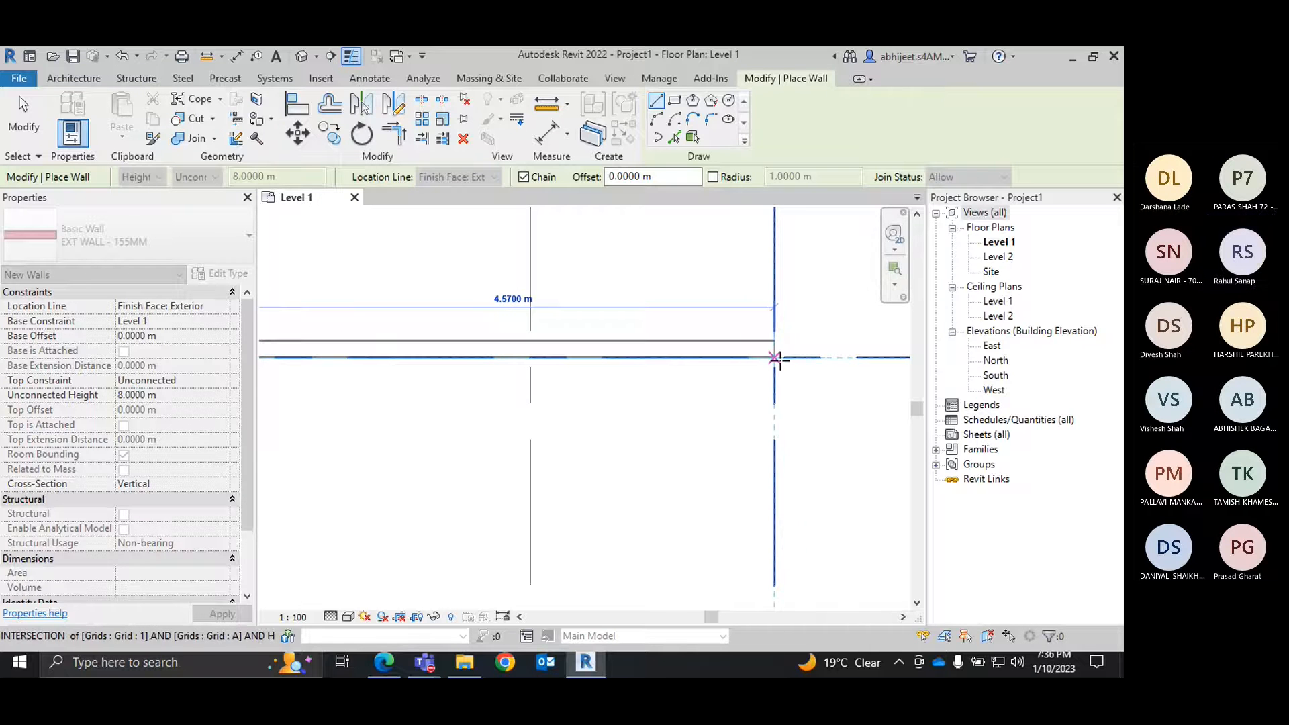
Continue the chained wall along grid A from grid 1 to grid 2 and on to grid 5.
scroll(781, 368, down, 3)
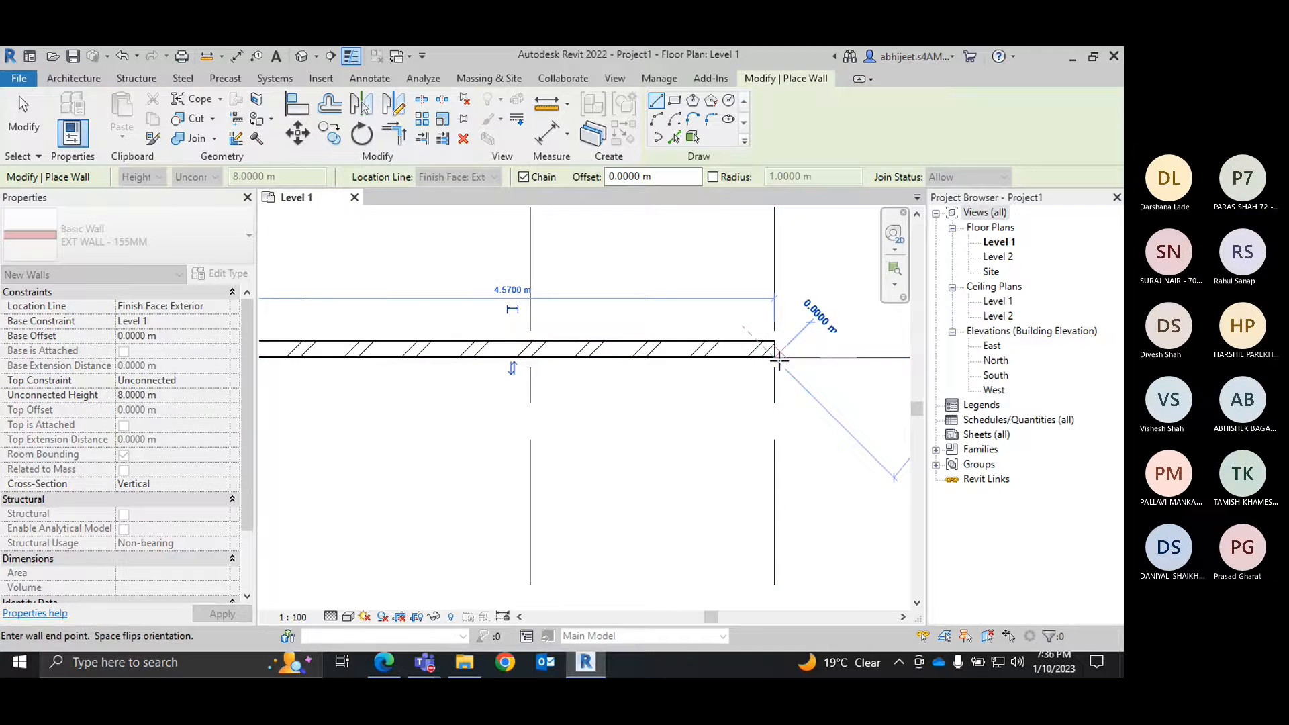
click(777, 505)
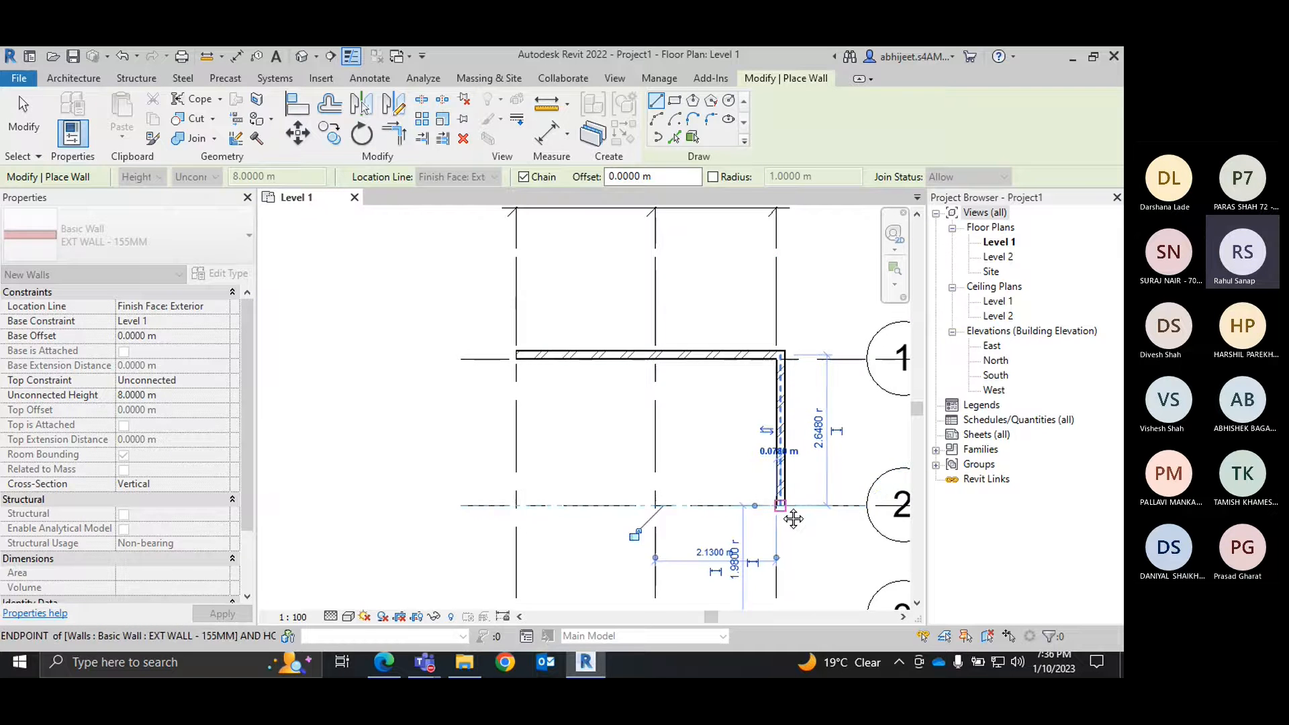
middle_drag(791, 518, 700, 268)
scroll(699, 275, down, 1)
scroll(667, 479, down, 3)
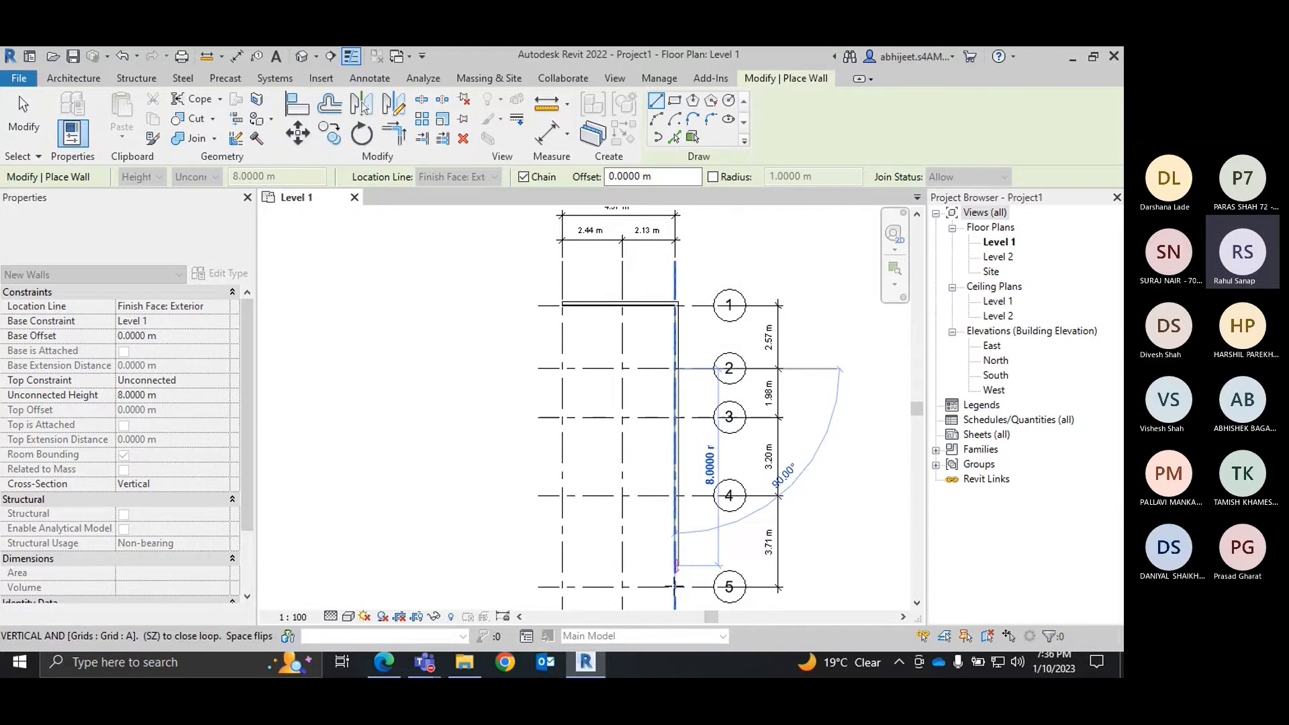
middle_drag(667, 567, 656, 461)
scroll(644, 443, up, 4)
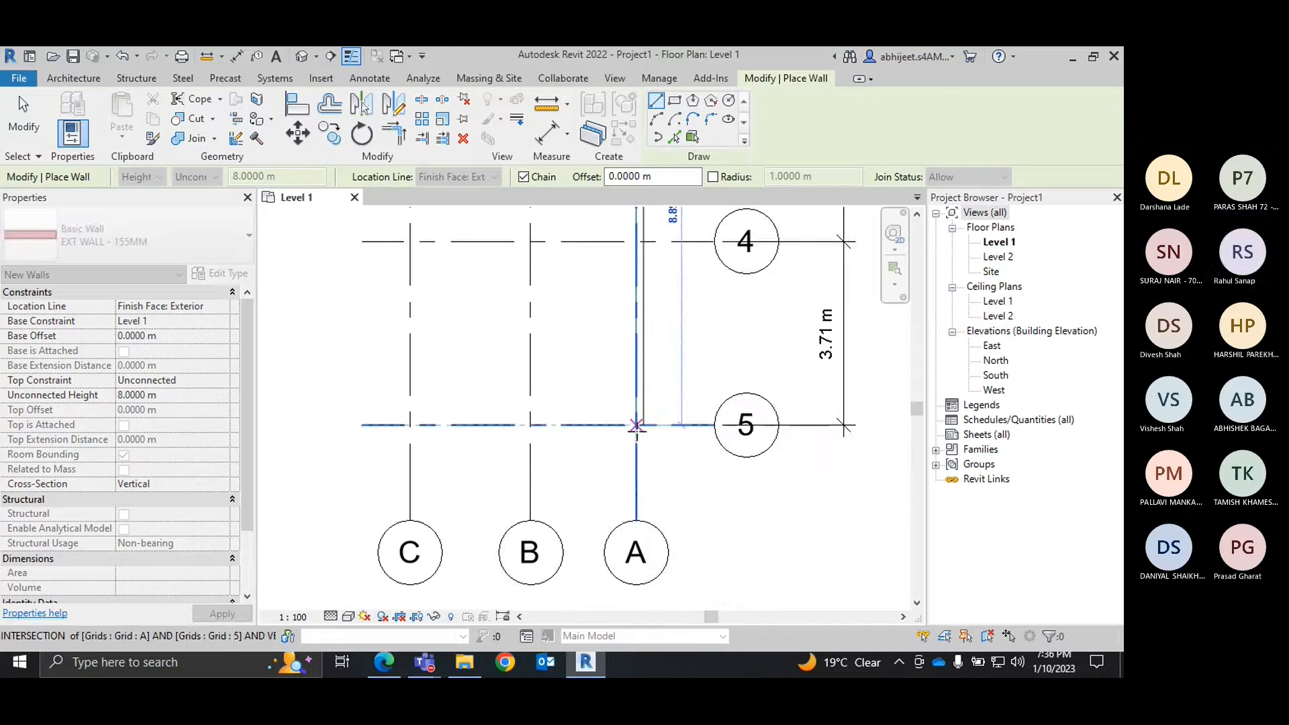
click(637, 426)
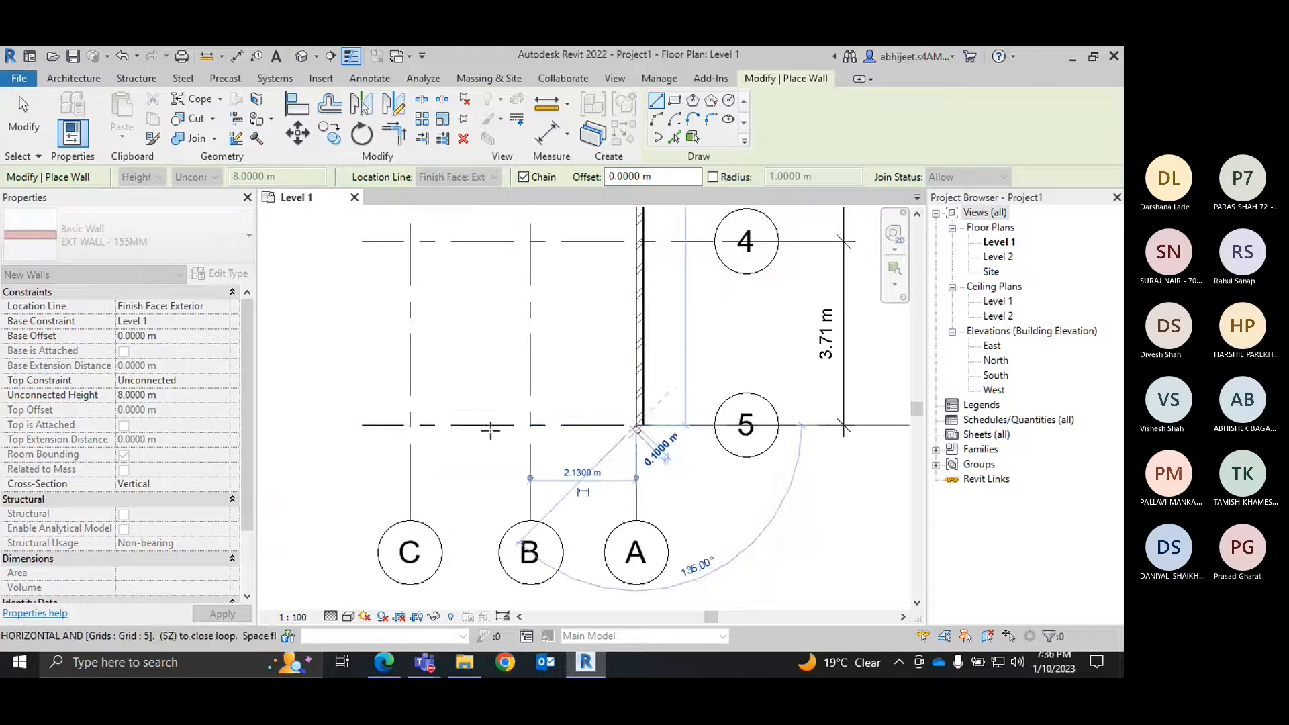
Close the wall loop along grid 5 to grid C and back along grid C to grid 1, and end wall placement.
click(409, 426)
middle_drag(403, 297, 446, 601)
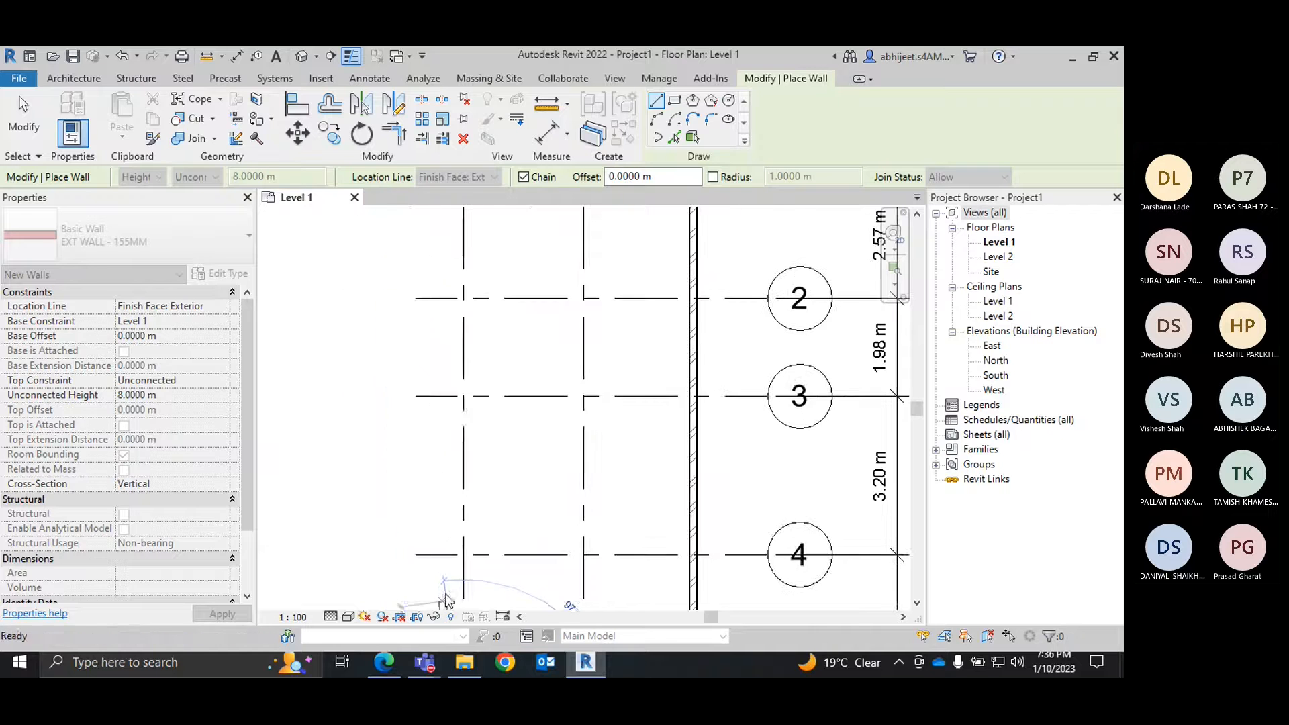
scroll(451, 316, down, 1)
scroll(451, 309, down, 1)
click(457, 229)
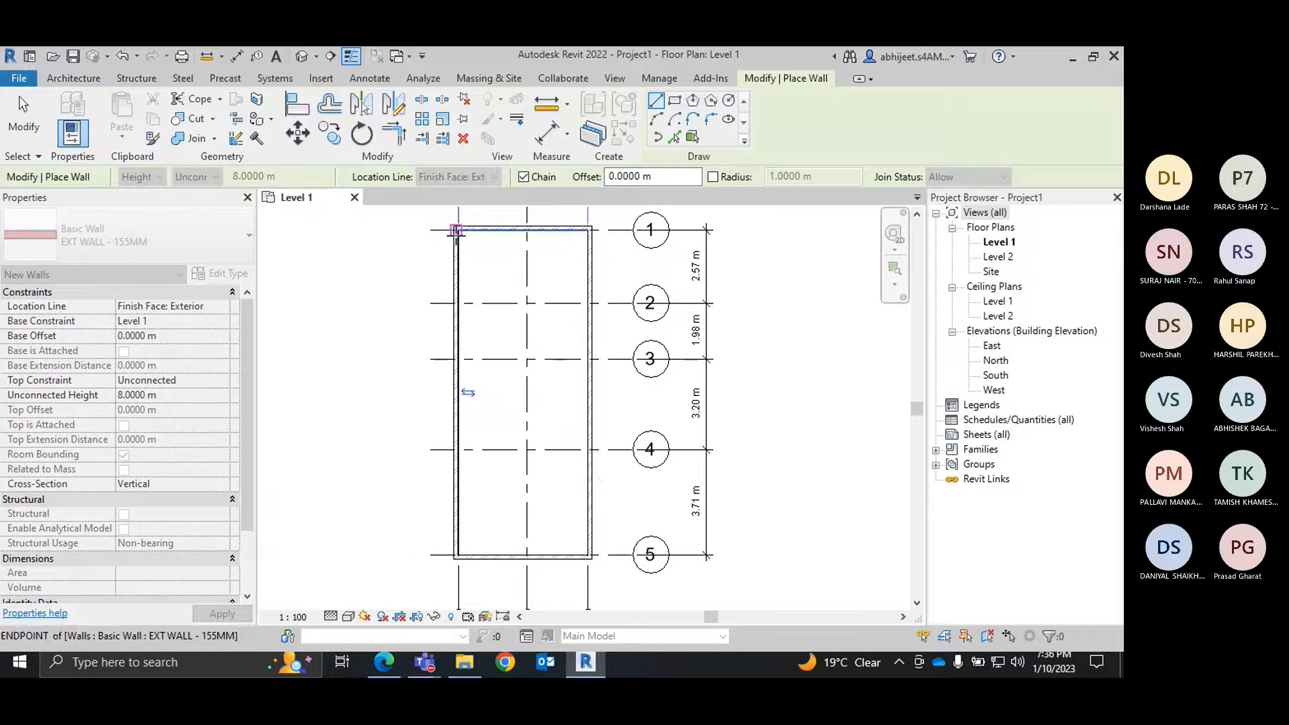
scroll(516, 252, up, 2)
right_click(481, 245)
click(511, 255)
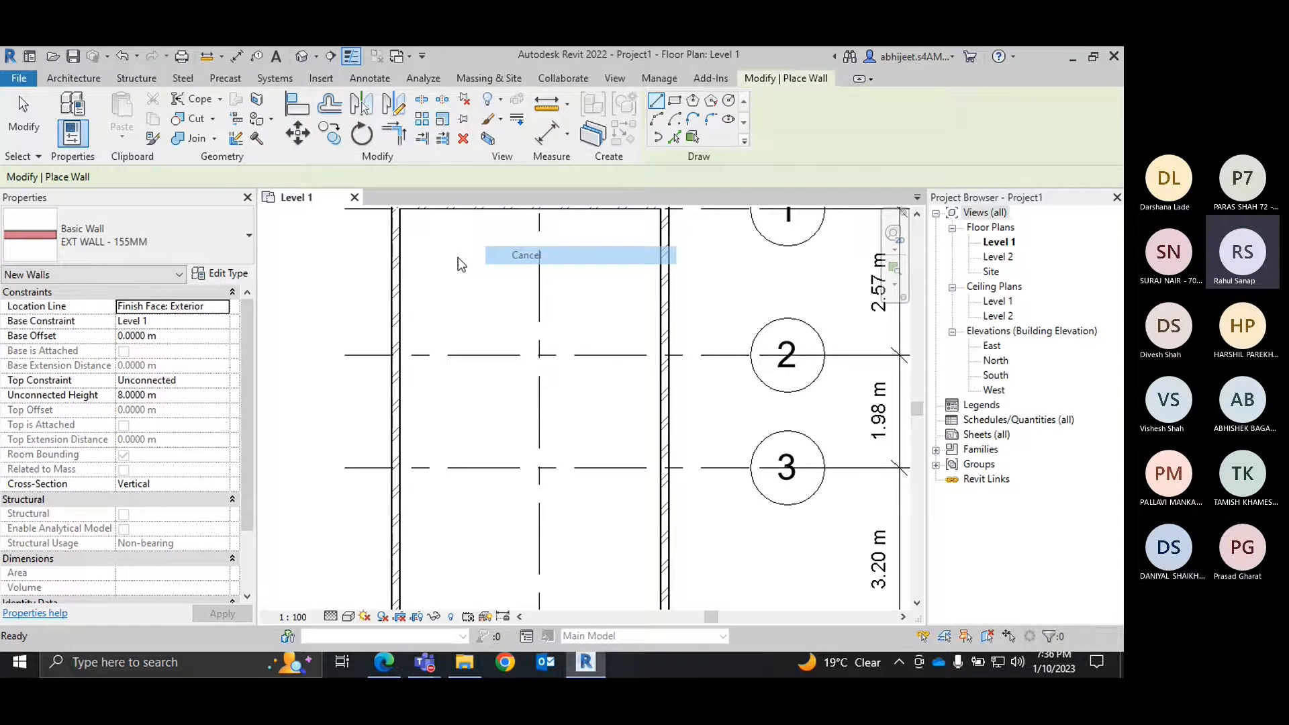
Add an aligned dimension using wall faces between the inner faces of the grid C and grid A walls, placed just outside the grid 1 wall.
middle_drag(458, 256, 443, 319)
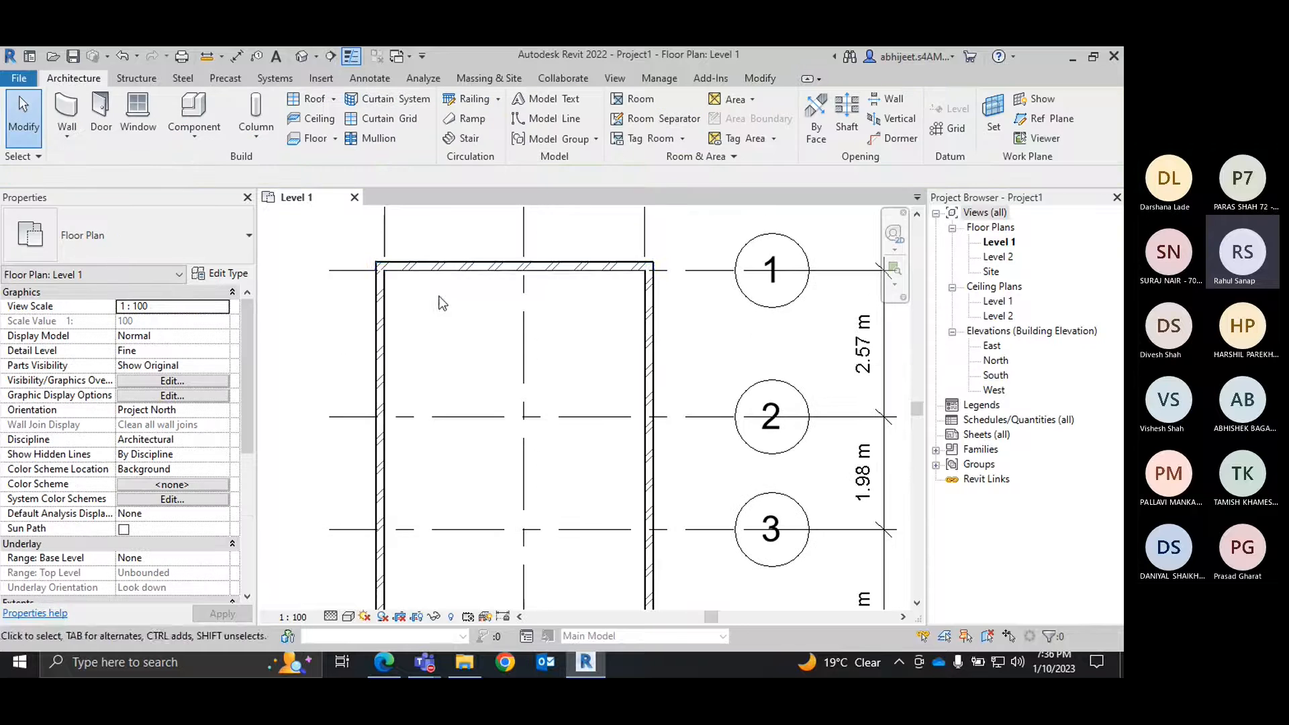
click(235, 55)
scroll(405, 311, up, 2)
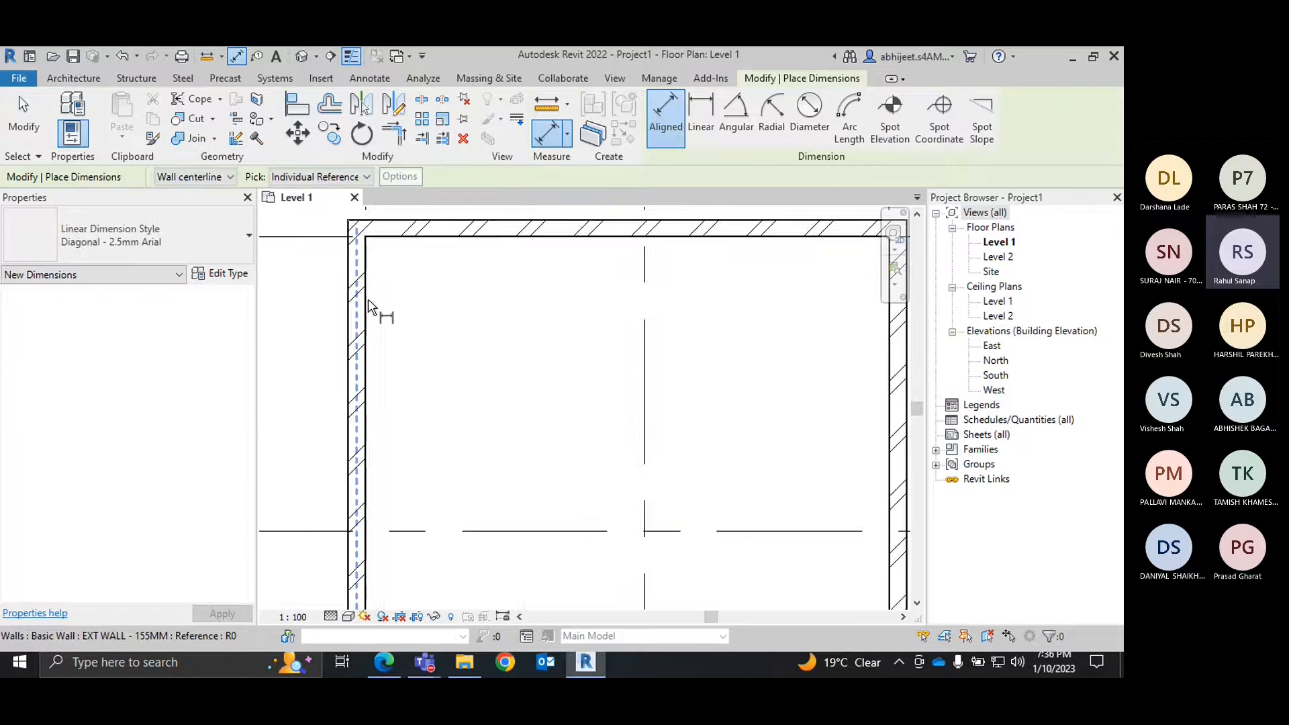
click(229, 176)
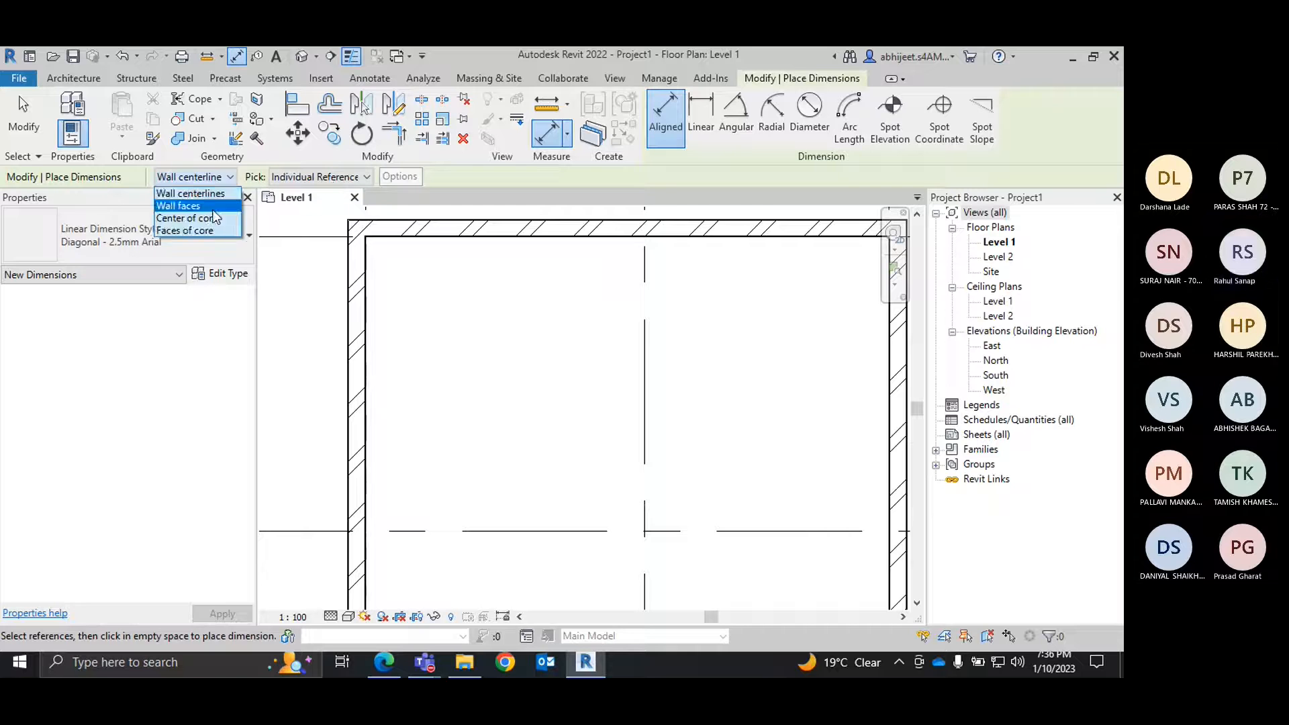
click(208, 213)
click(368, 299)
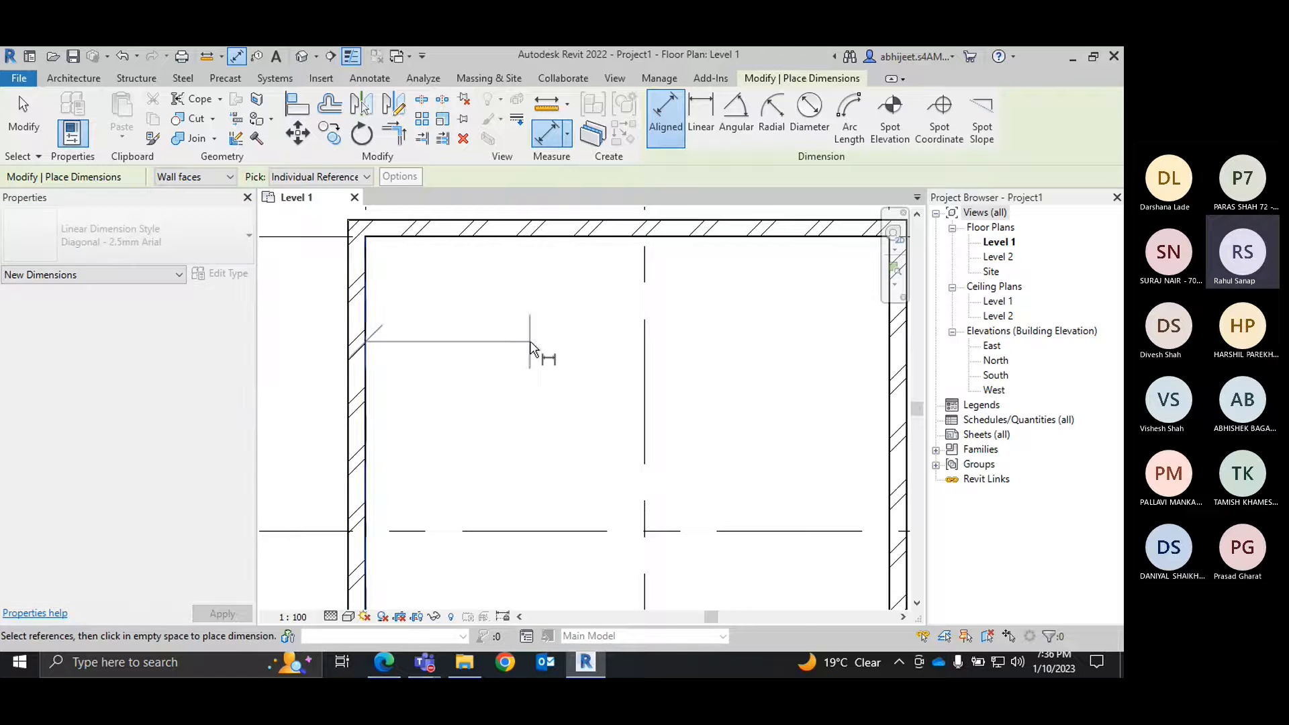
scroll(535, 354, down, 2)
click(733, 354)
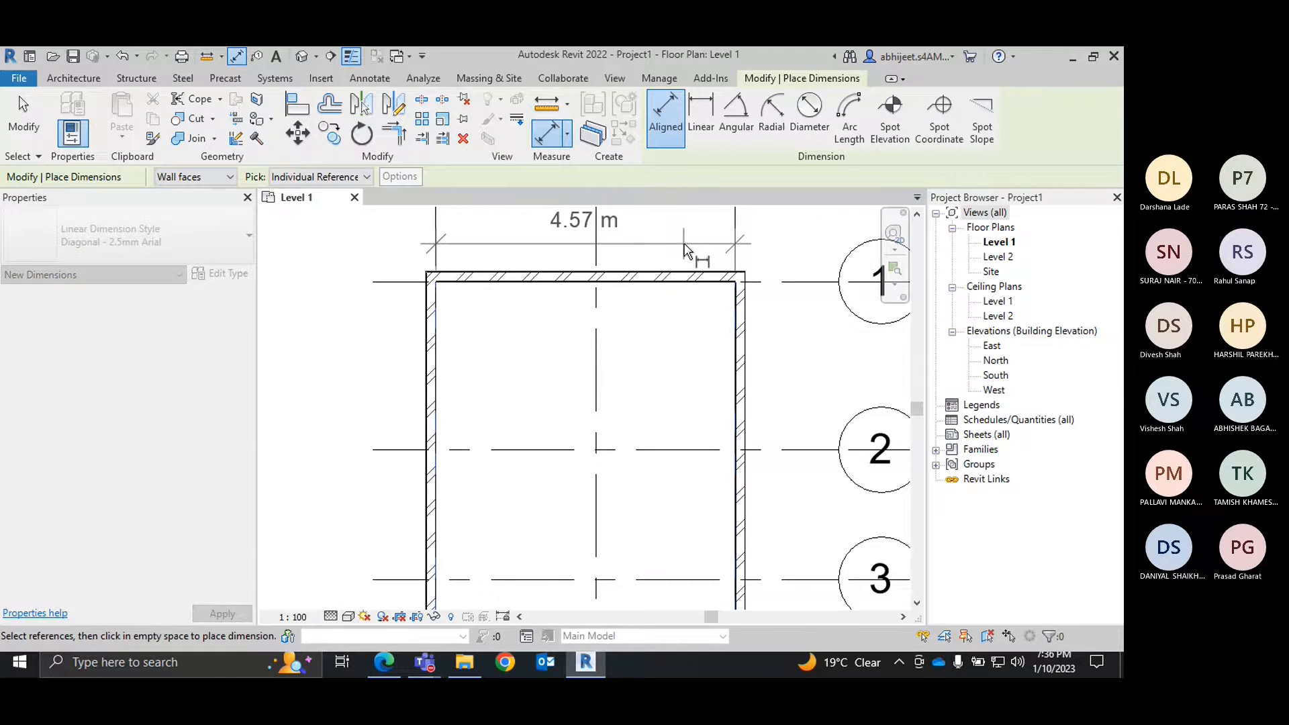
click(692, 245)
right_click(510, 311)
click(521, 323)
right_click(512, 317)
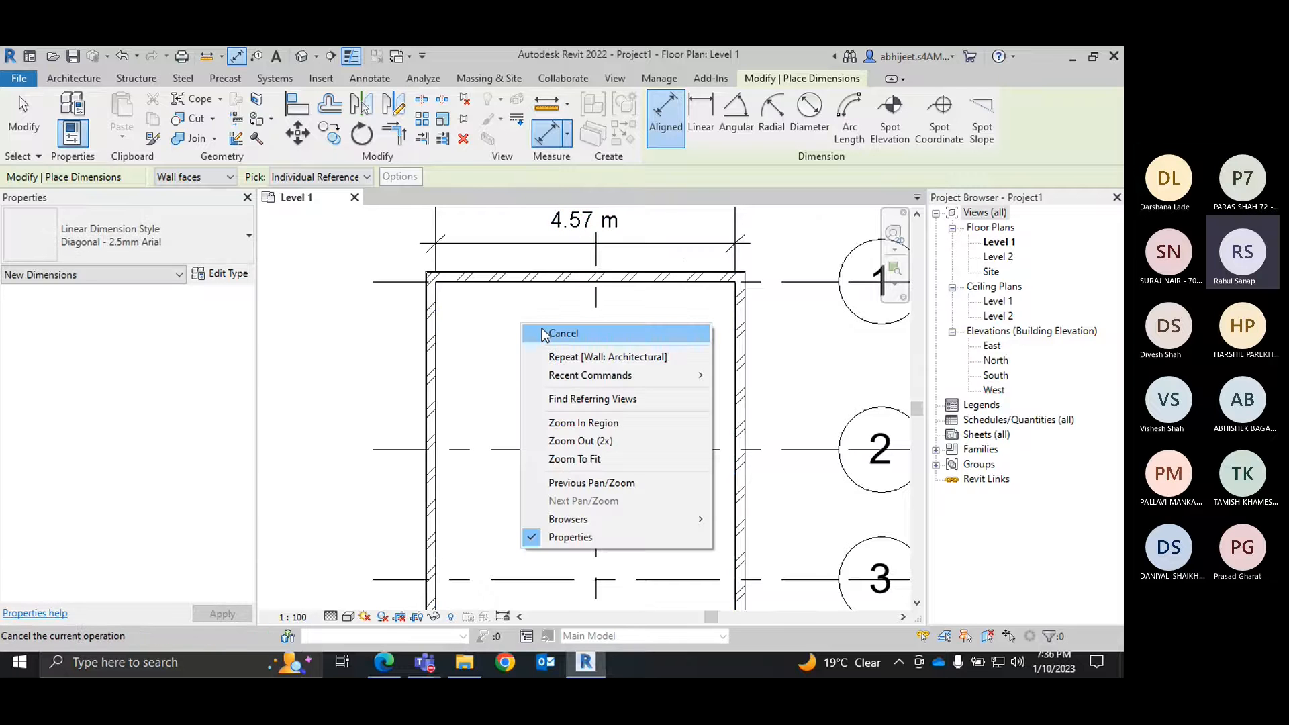
click(515, 332)
scroll(515, 332, down, 1)
scroll(671, 405, up, 1)
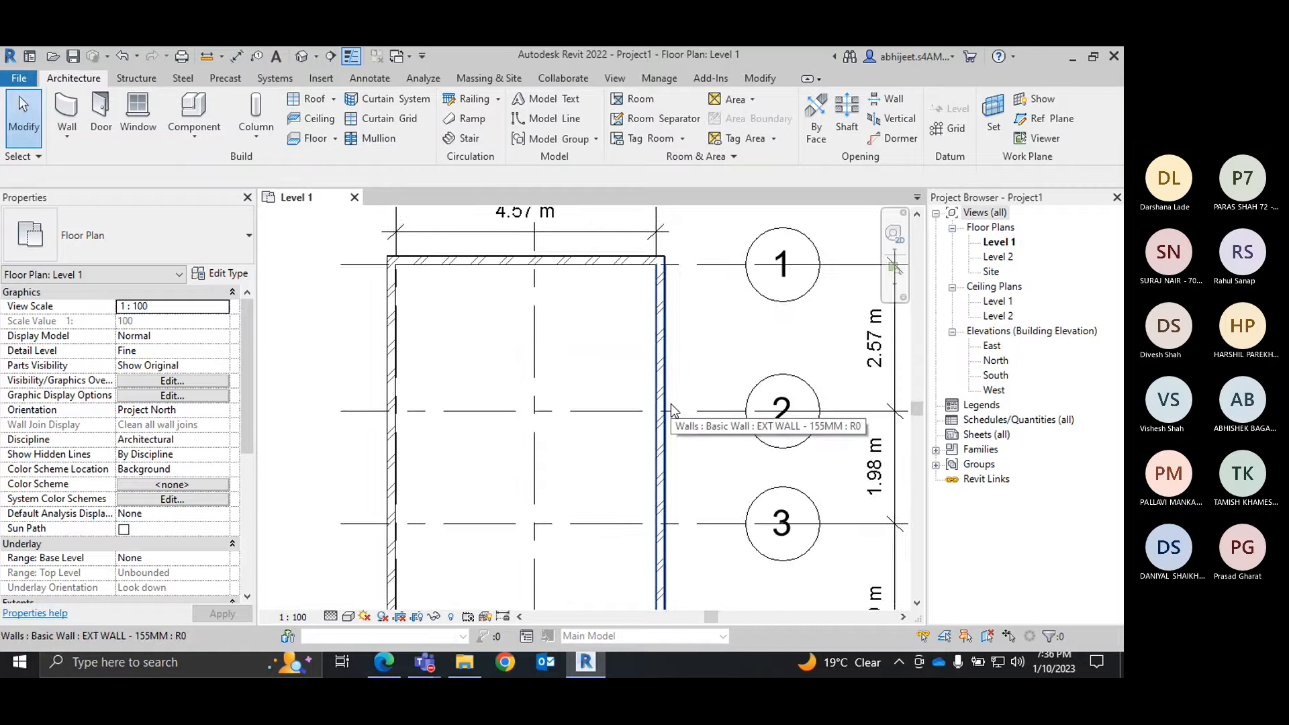
scroll(525, 365, down, 1)
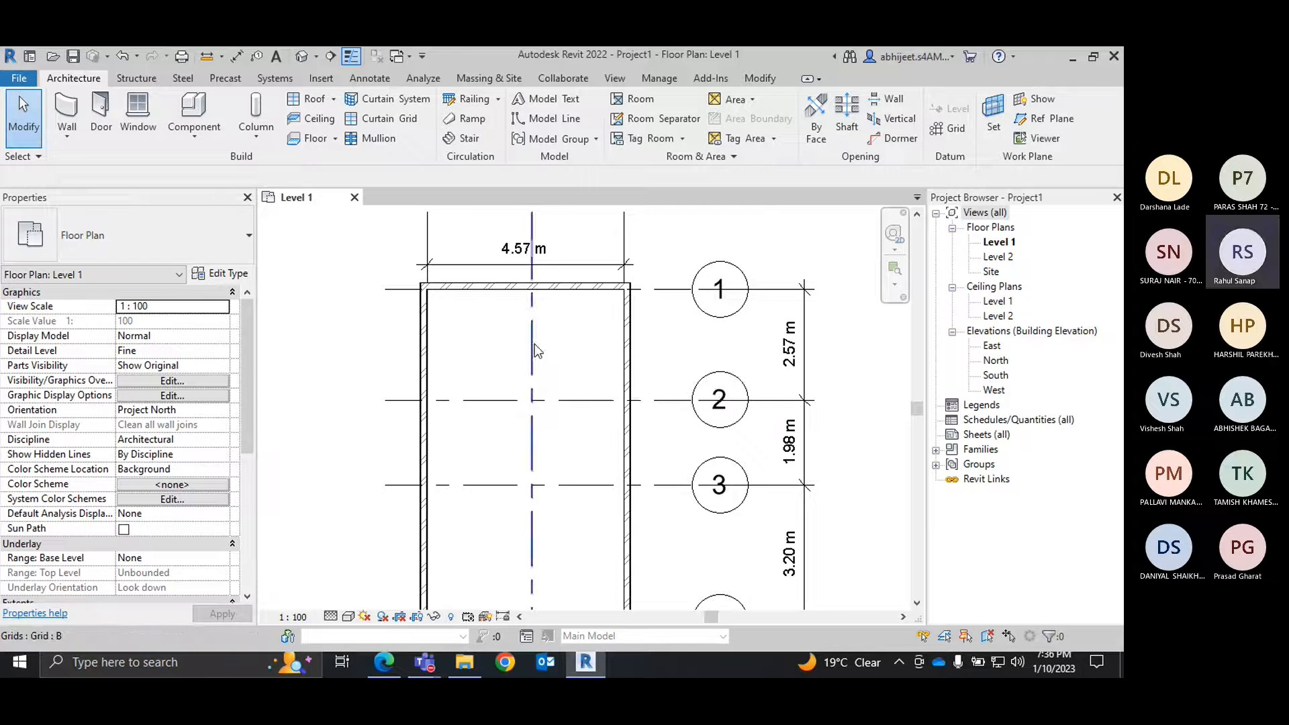
scroll(534, 344, down, 1)
middle_drag(567, 368, 563, 337)
scroll(563, 337, down, 1)
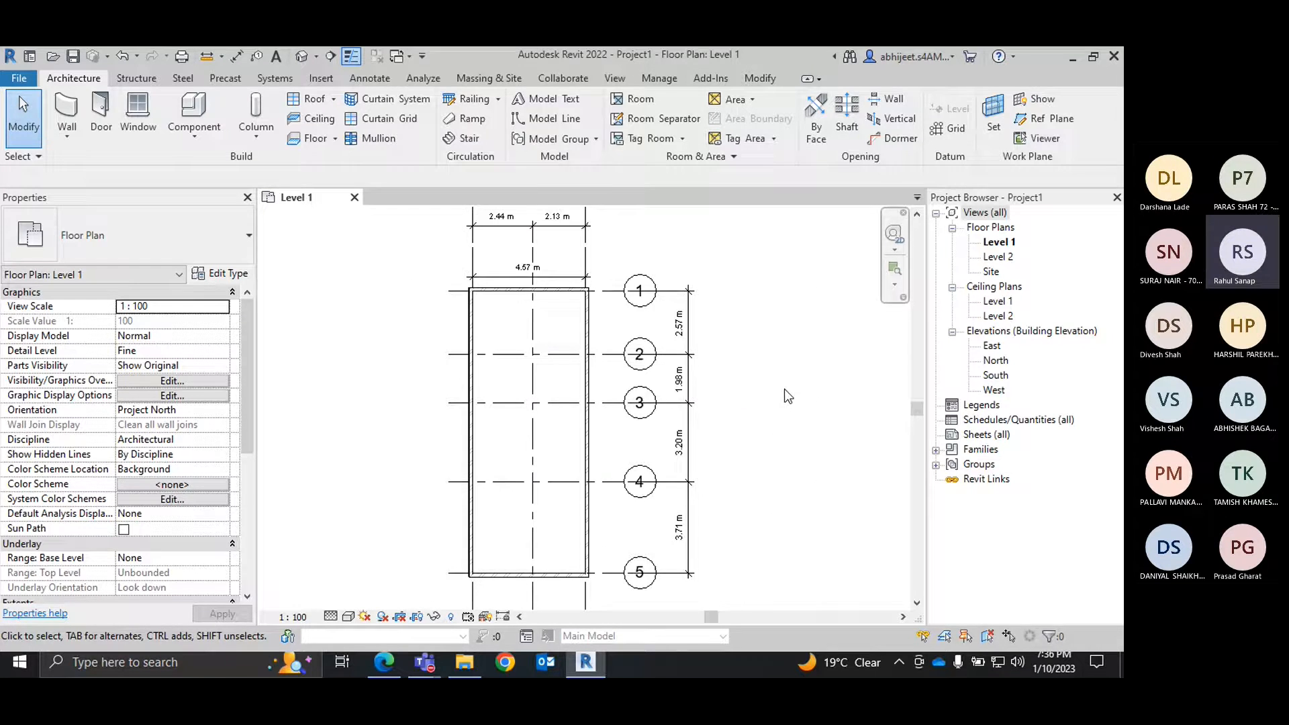
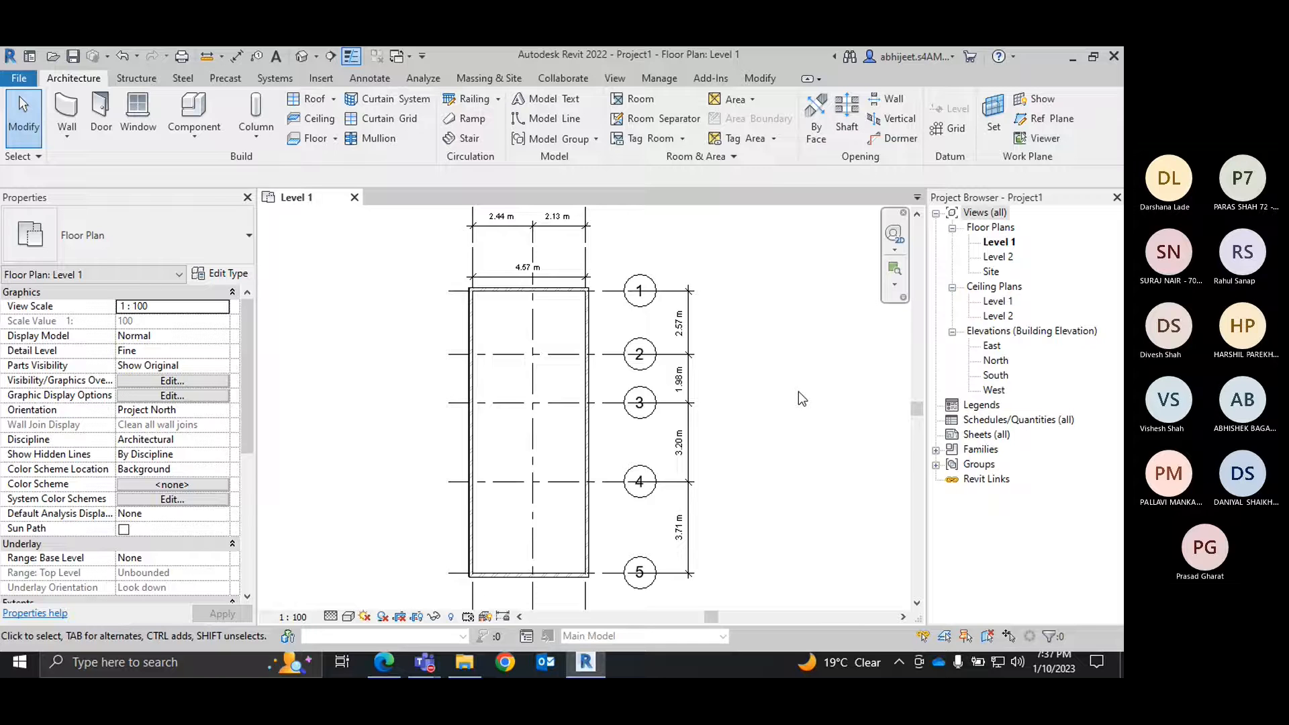
right_click(783, 249)
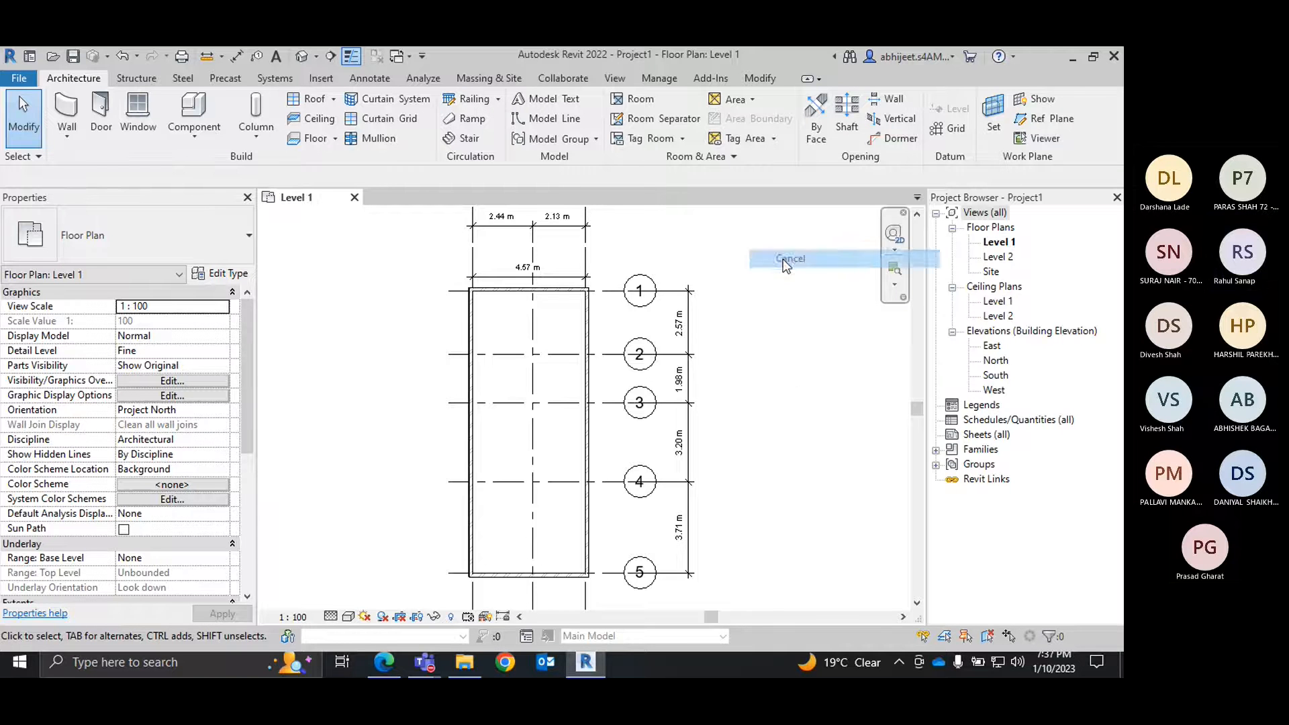
click(804, 268)
scroll(591, 309, up, 1)
scroll(591, 309, up, 1)
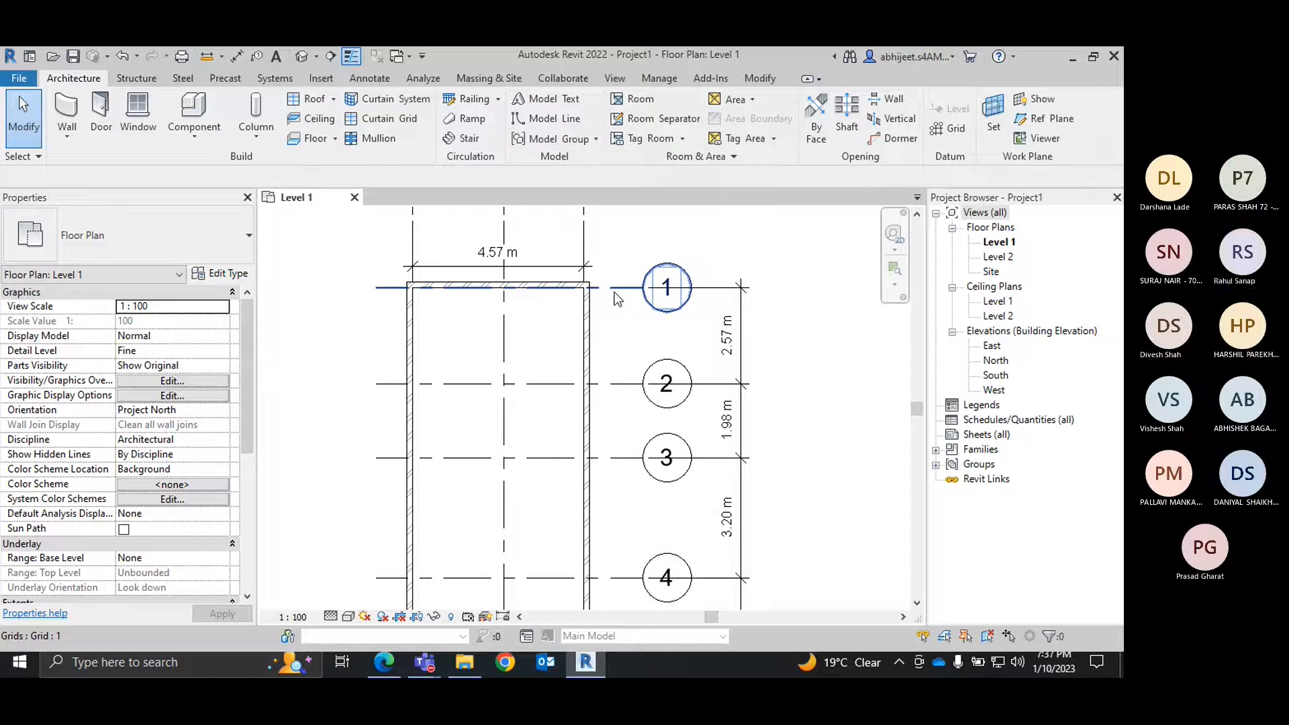
scroll(616, 288, down, 1)
scroll(615, 314, down, 2)
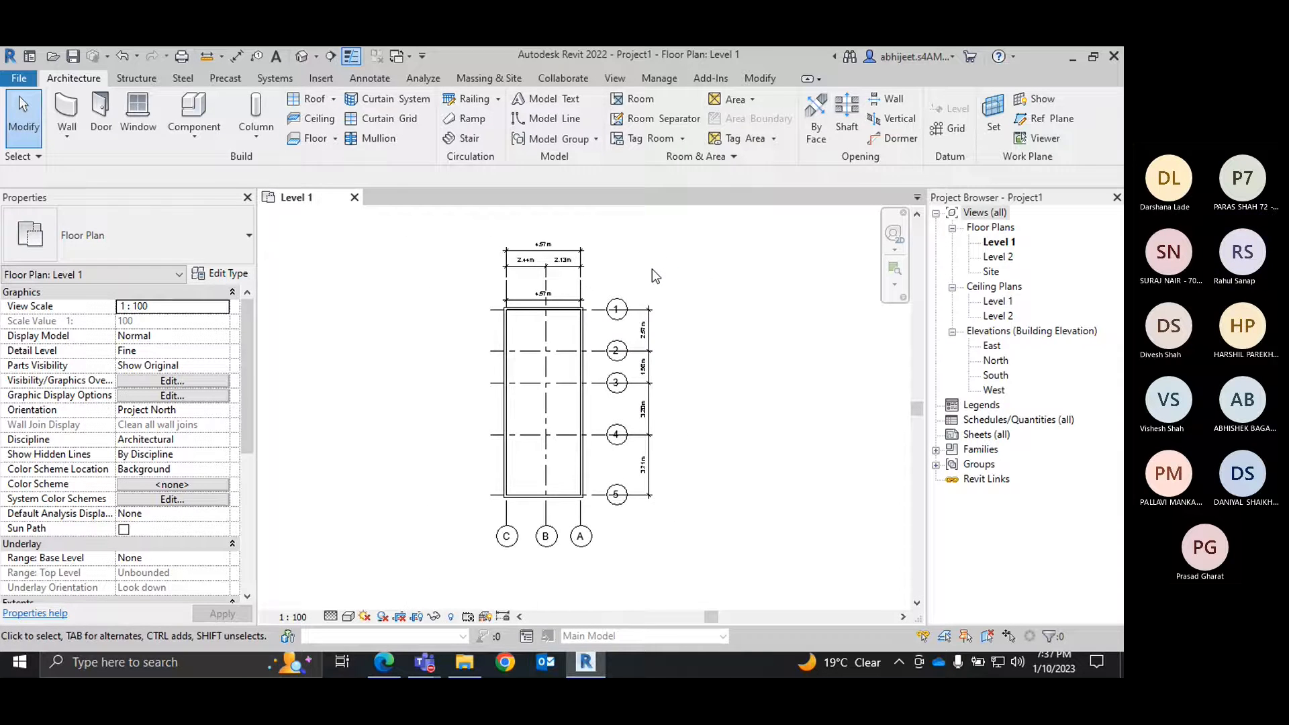
Draw a vertical grid line about 7.2 m west of the grid C wall, spanning the building's length, and end grid placement.
click(962, 130)
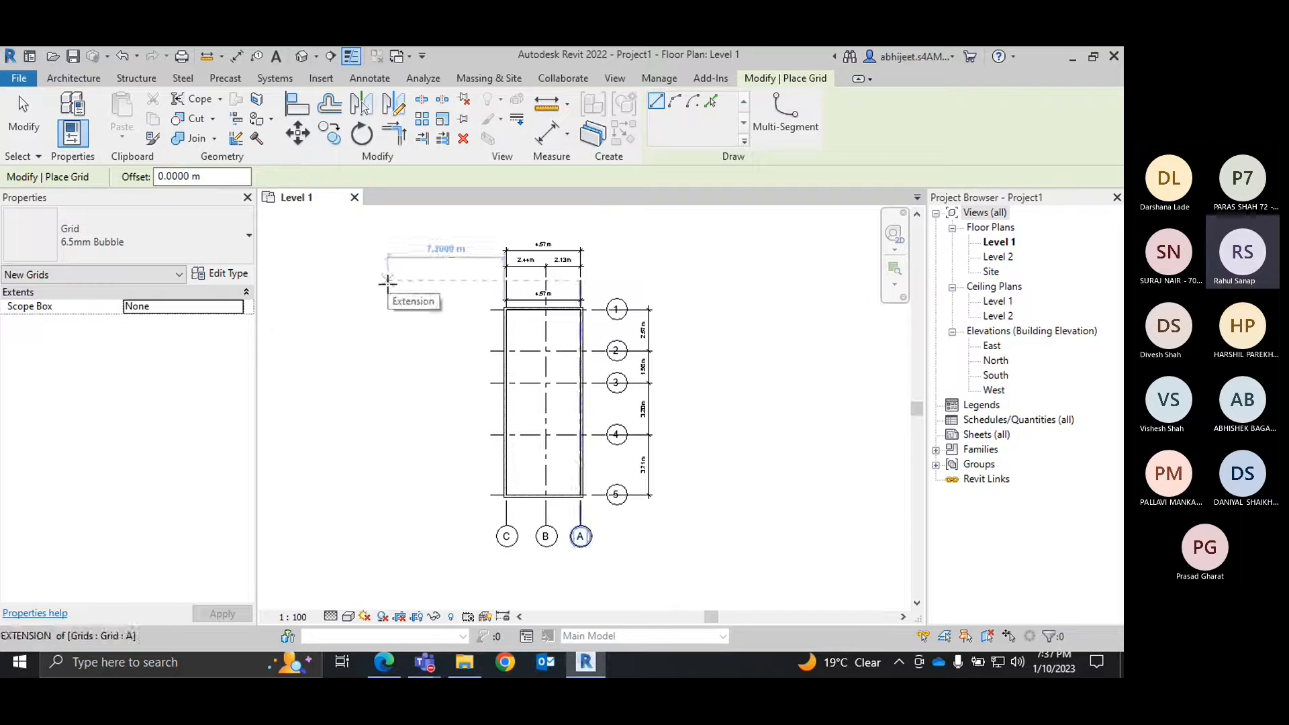
click(388, 280)
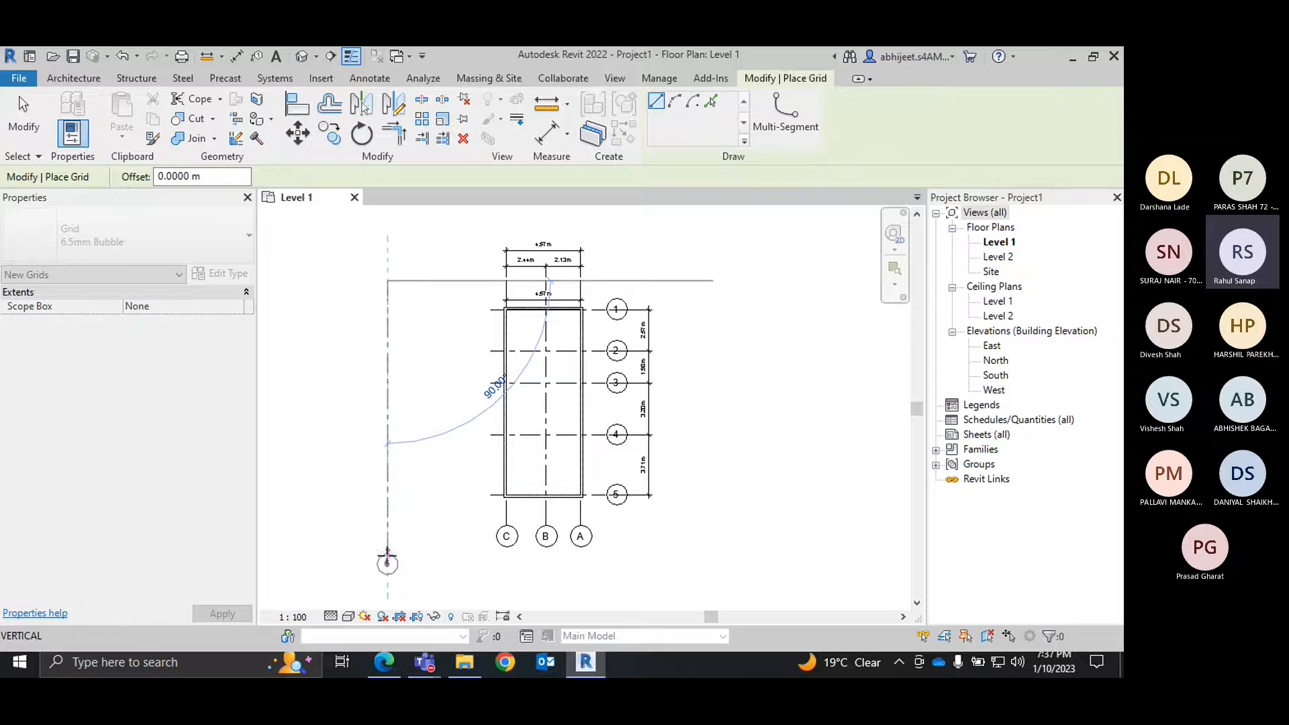
click(388, 555)
right_click(448, 413)
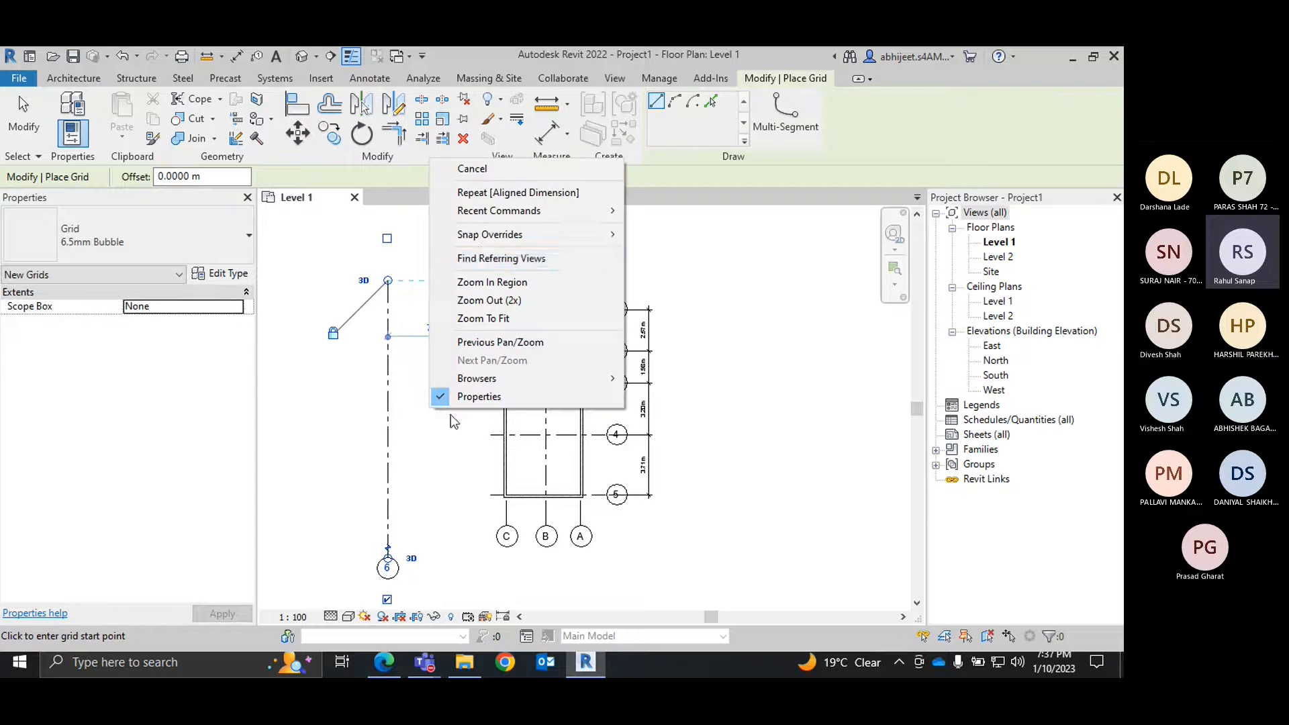
click(499, 176)
right_click(428, 291)
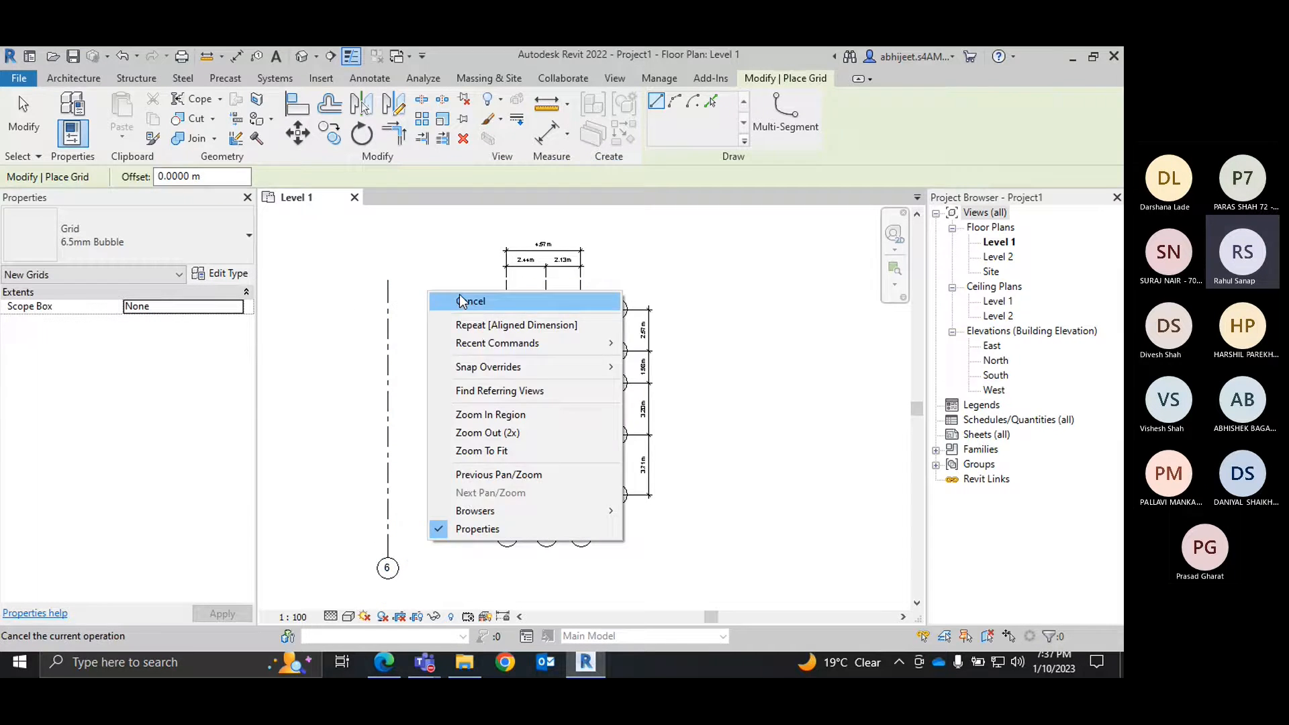
click(452, 307)
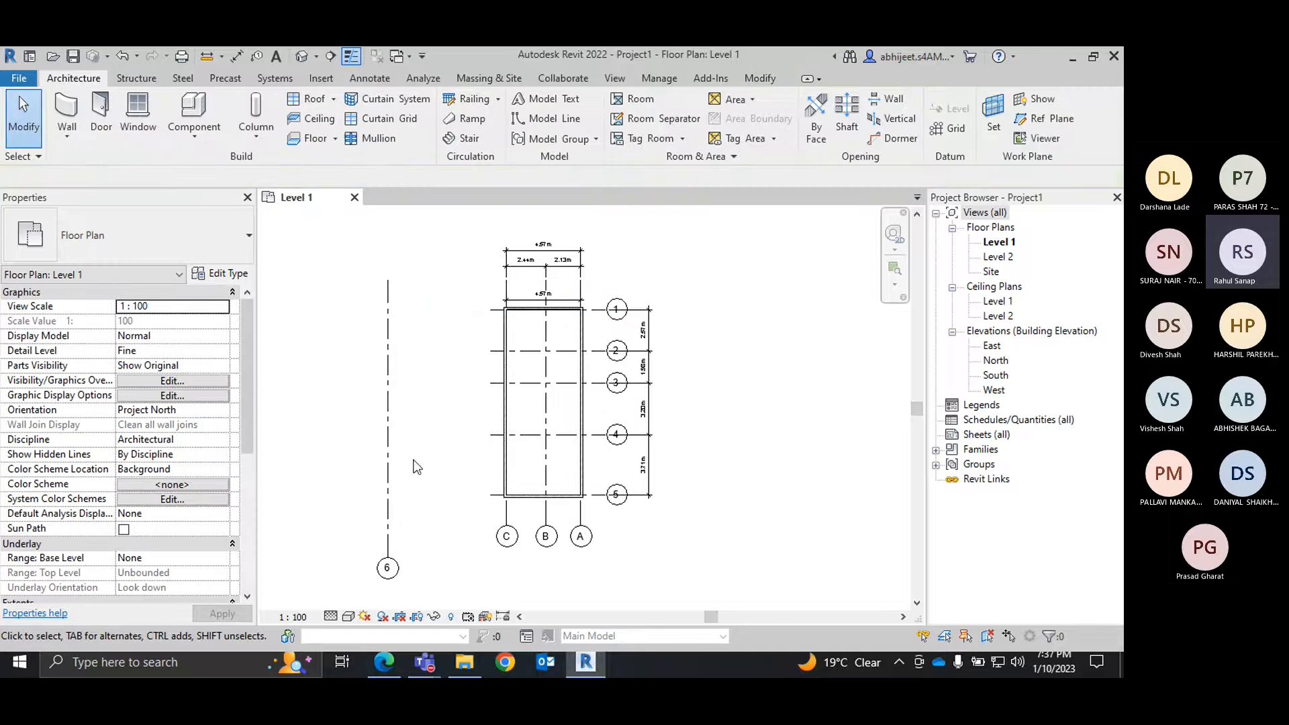
Add a parallel grid line offset 3 m west of grid 6 using Pick Lines, and end grid placement.
middle_drag(409, 437, 429, 409)
click(409, 386)
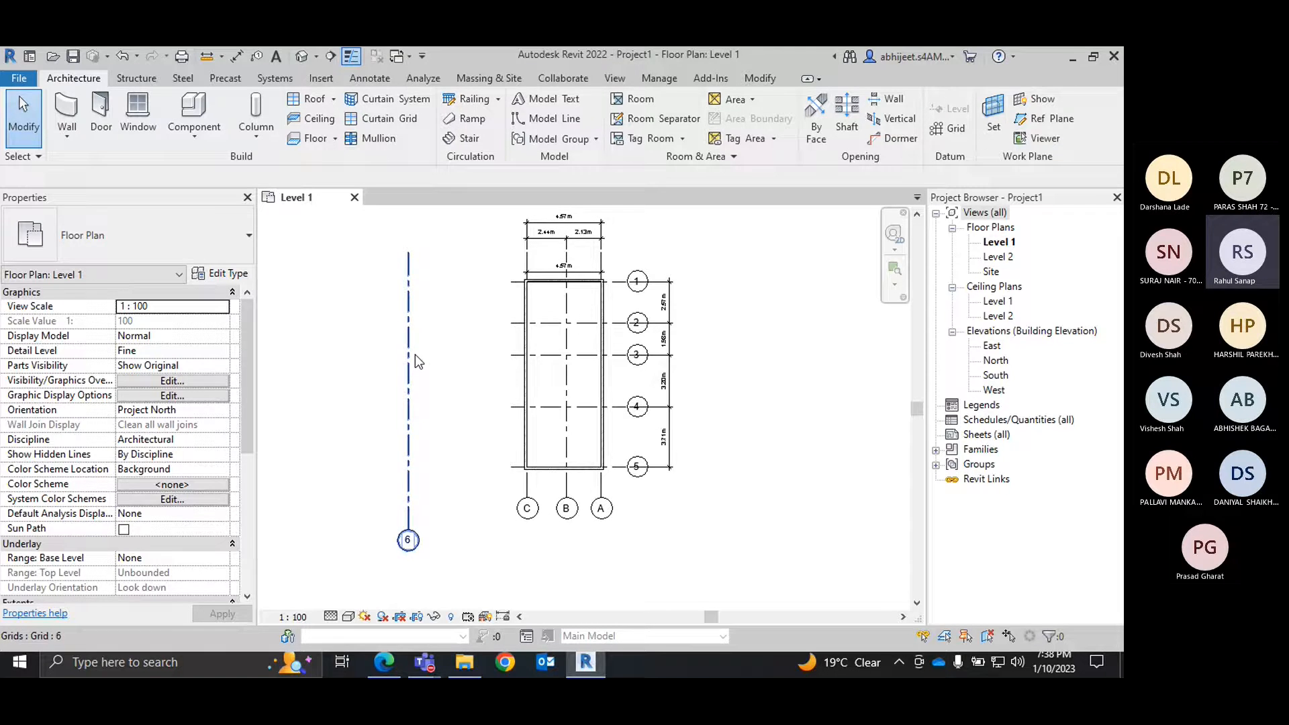
key(Escape)
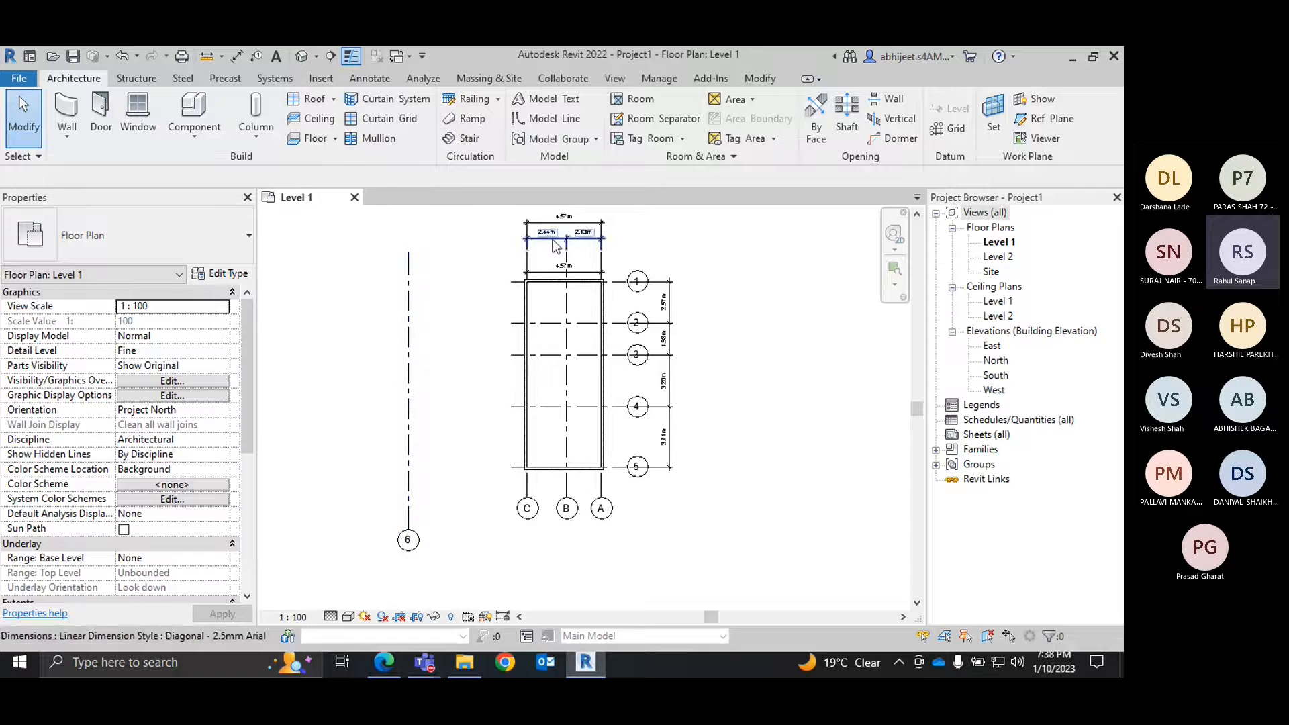
click(955, 129)
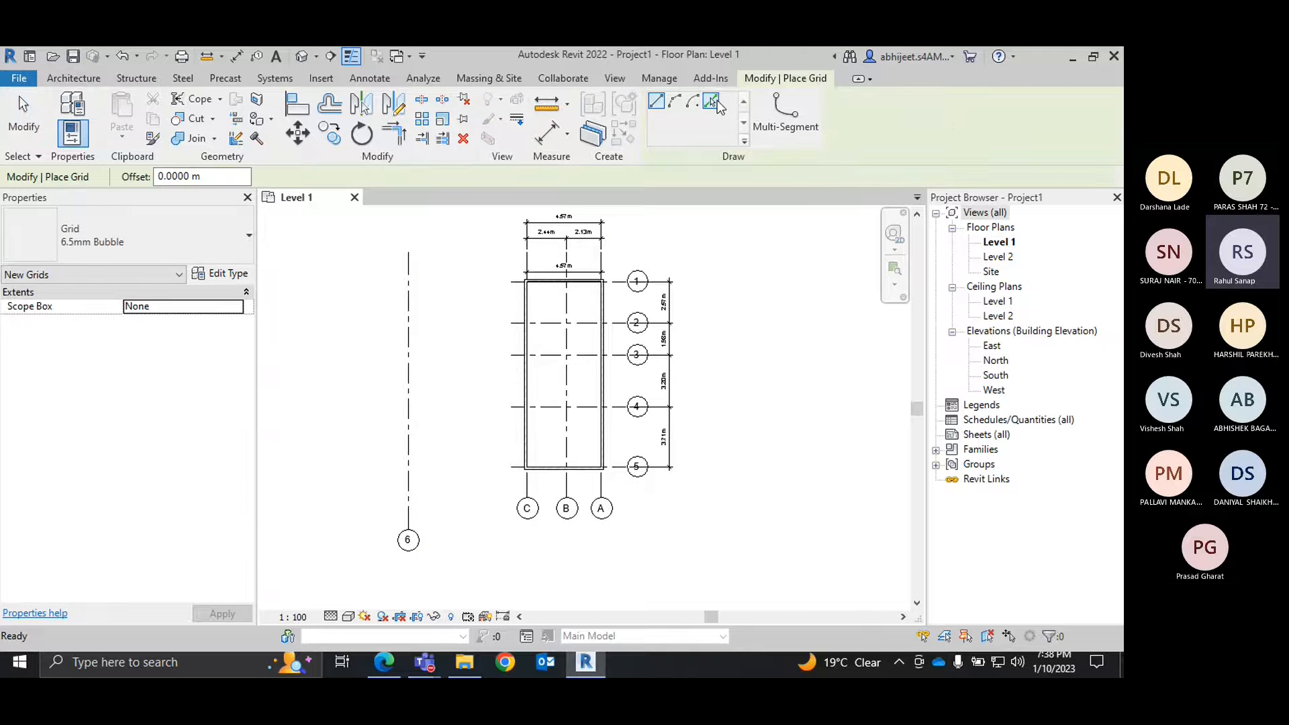
click(713, 102)
drag(210, 177, 149, 179)
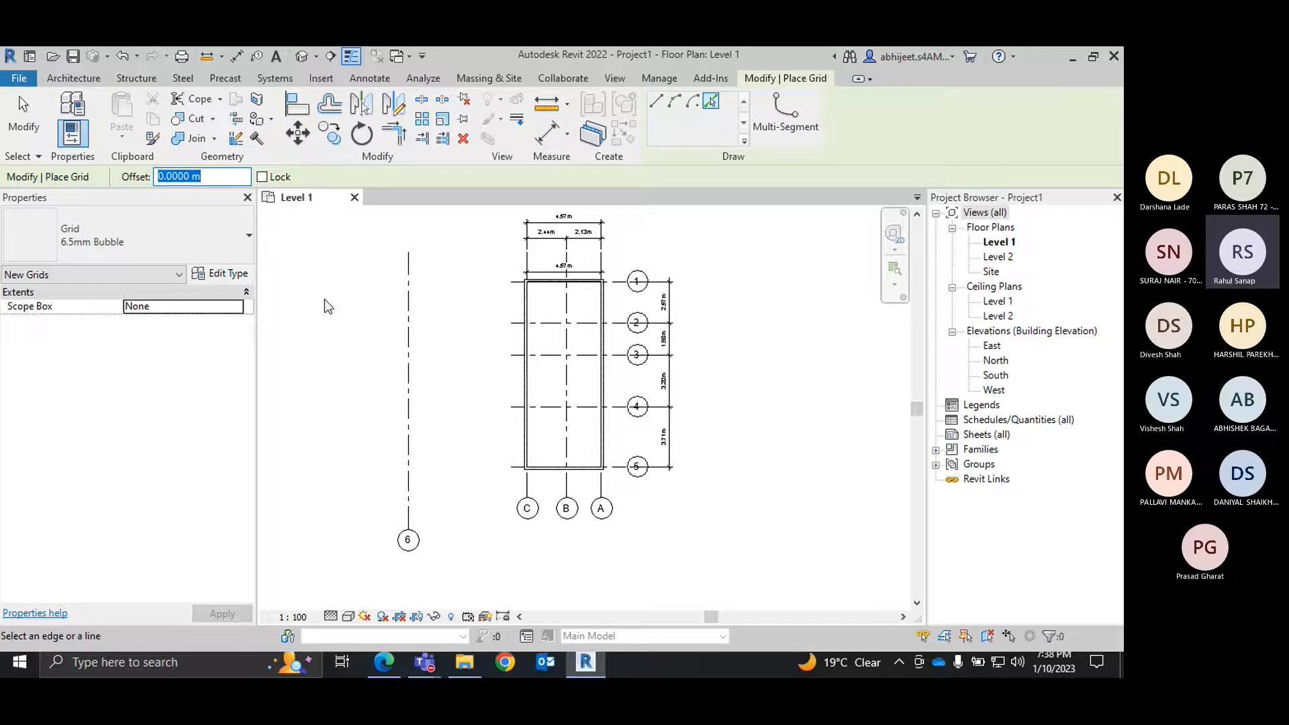
text(3)
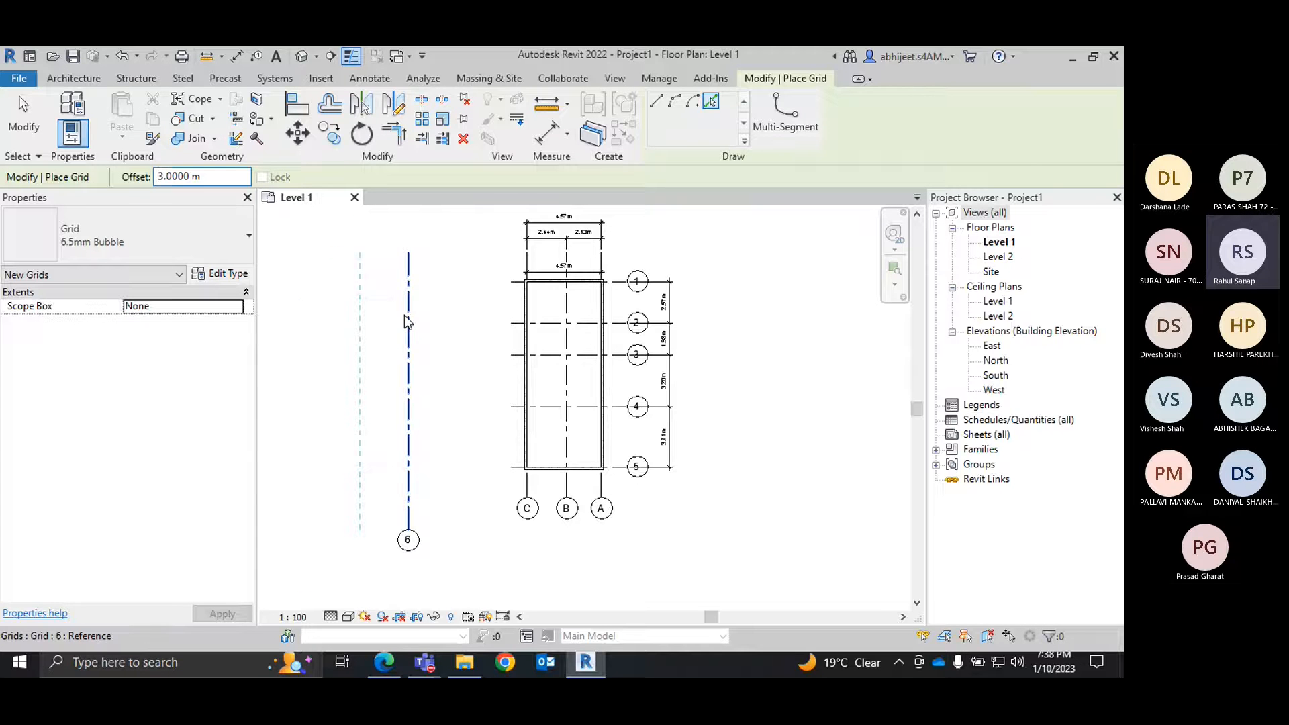
click(408, 321)
right_click(303, 323)
click(330, 334)
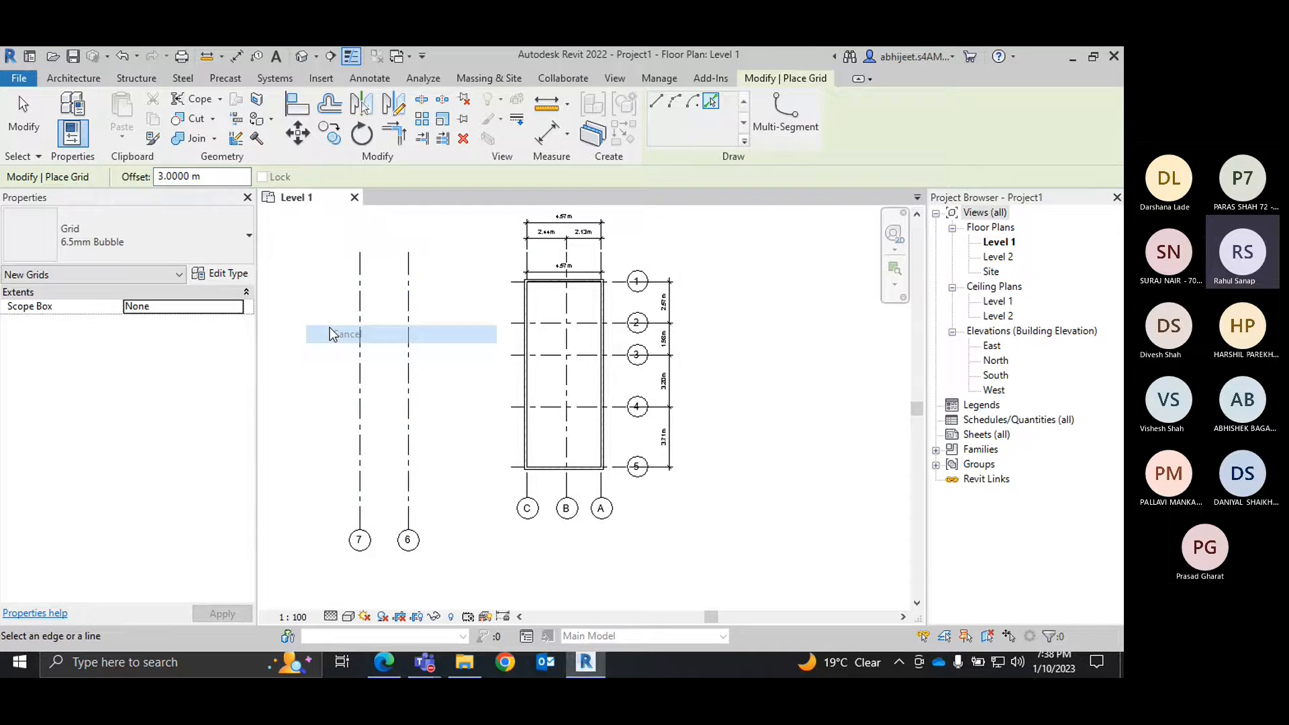
click(349, 337)
Add an aligned dimension between grids 6 and 7 near their upper ends, and end dimensioning.
scroll(370, 272, up, 3)
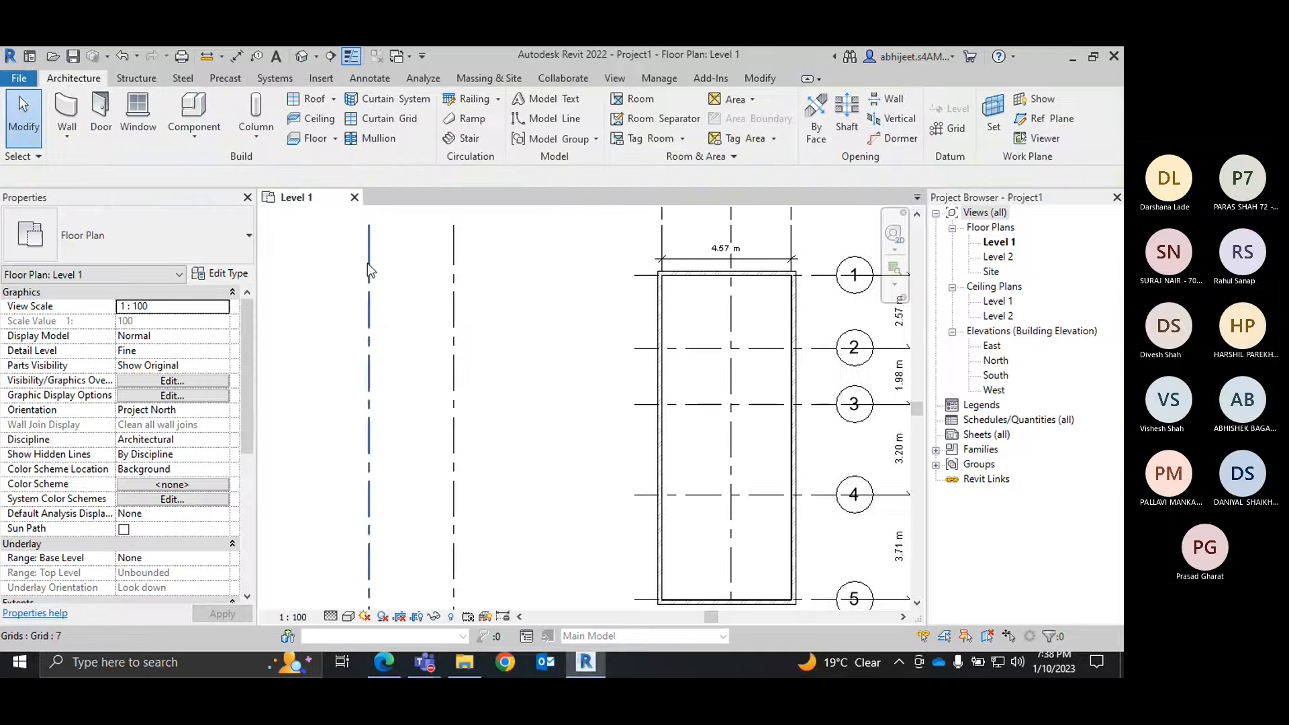
key(d)
key(i)
click(370, 312)
click(454, 321)
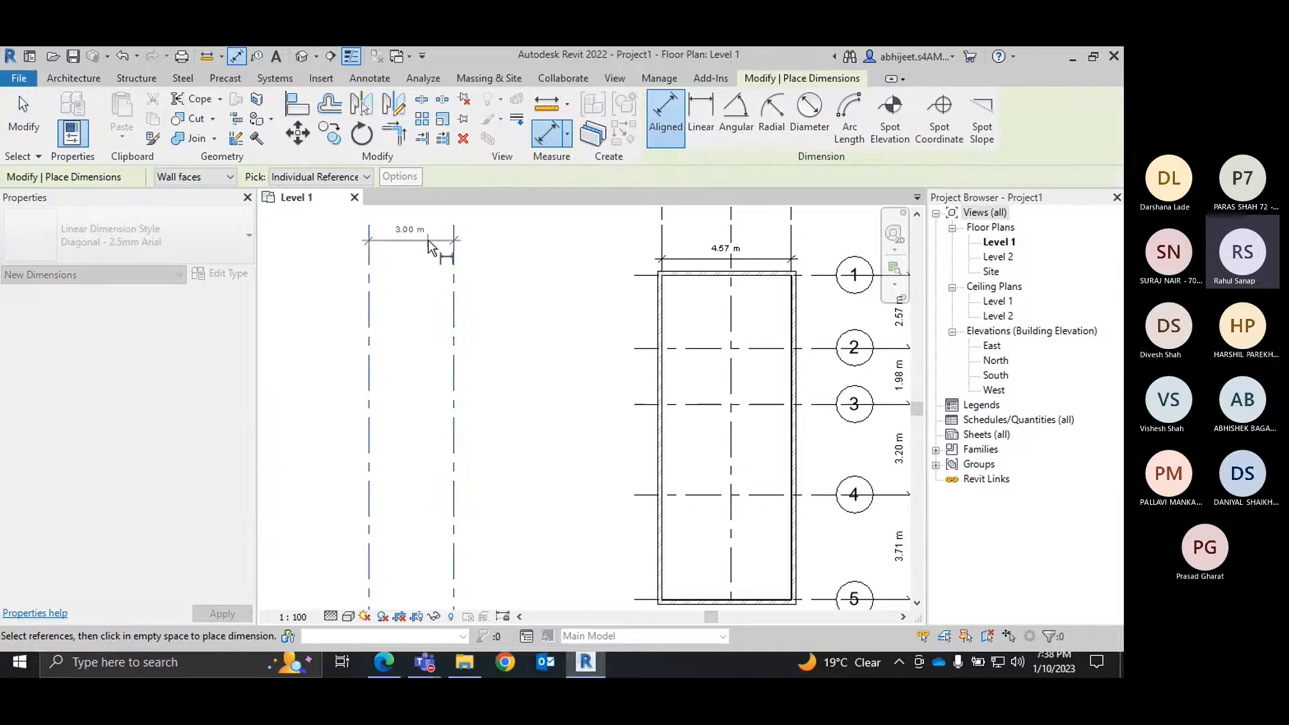
click(429, 241)
right_click(428, 270)
click(433, 278)
right_click(422, 272)
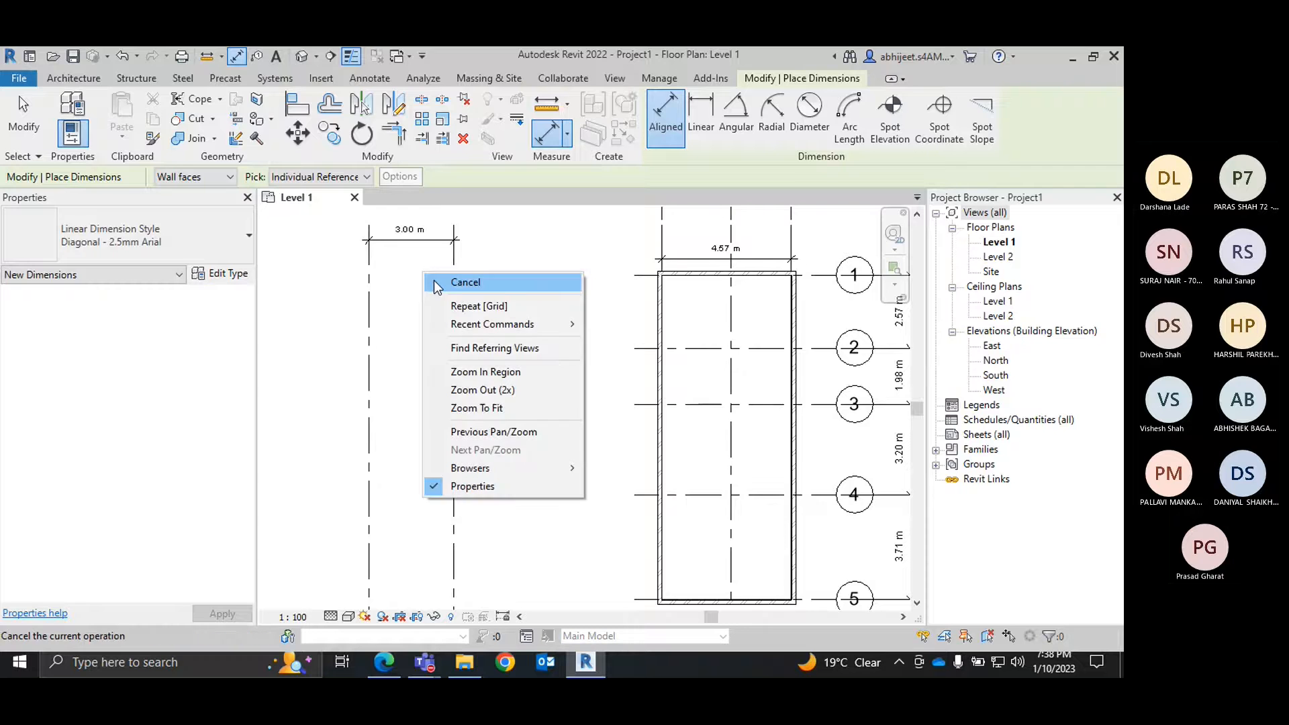
click(437, 282)
scroll(374, 412, up, 3)
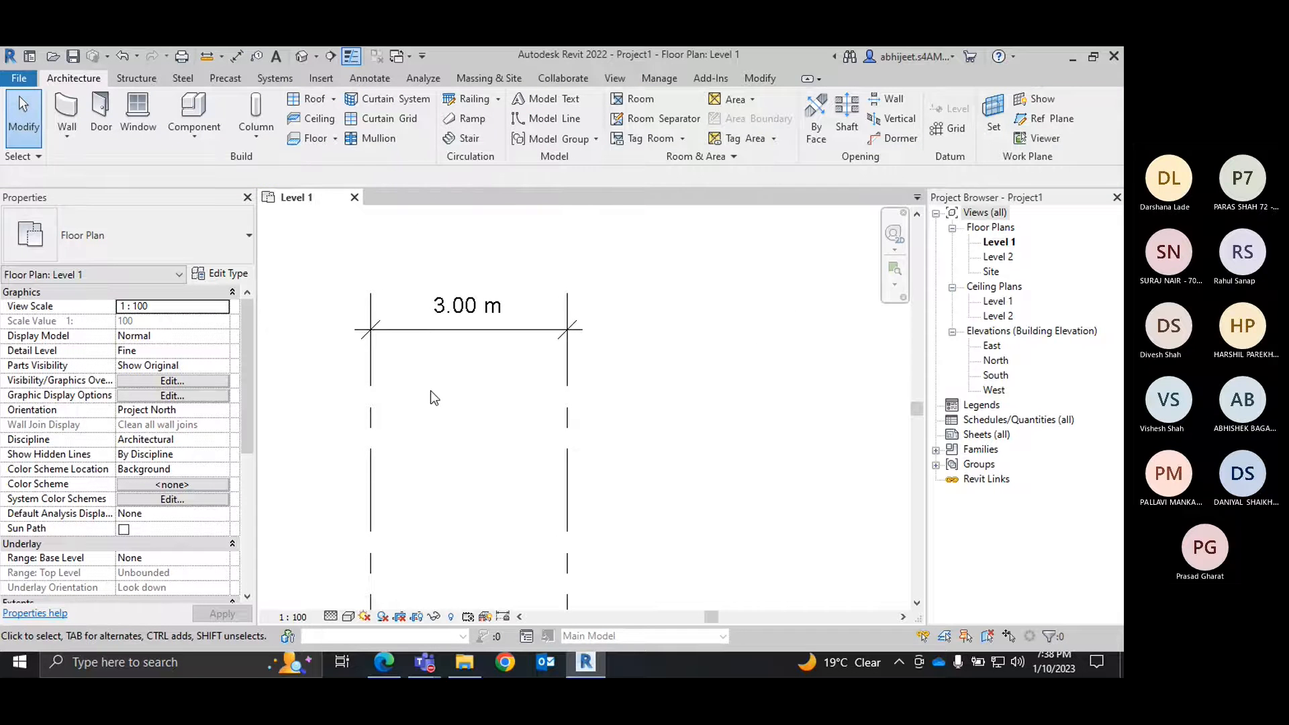
scroll(417, 375, down, 4)
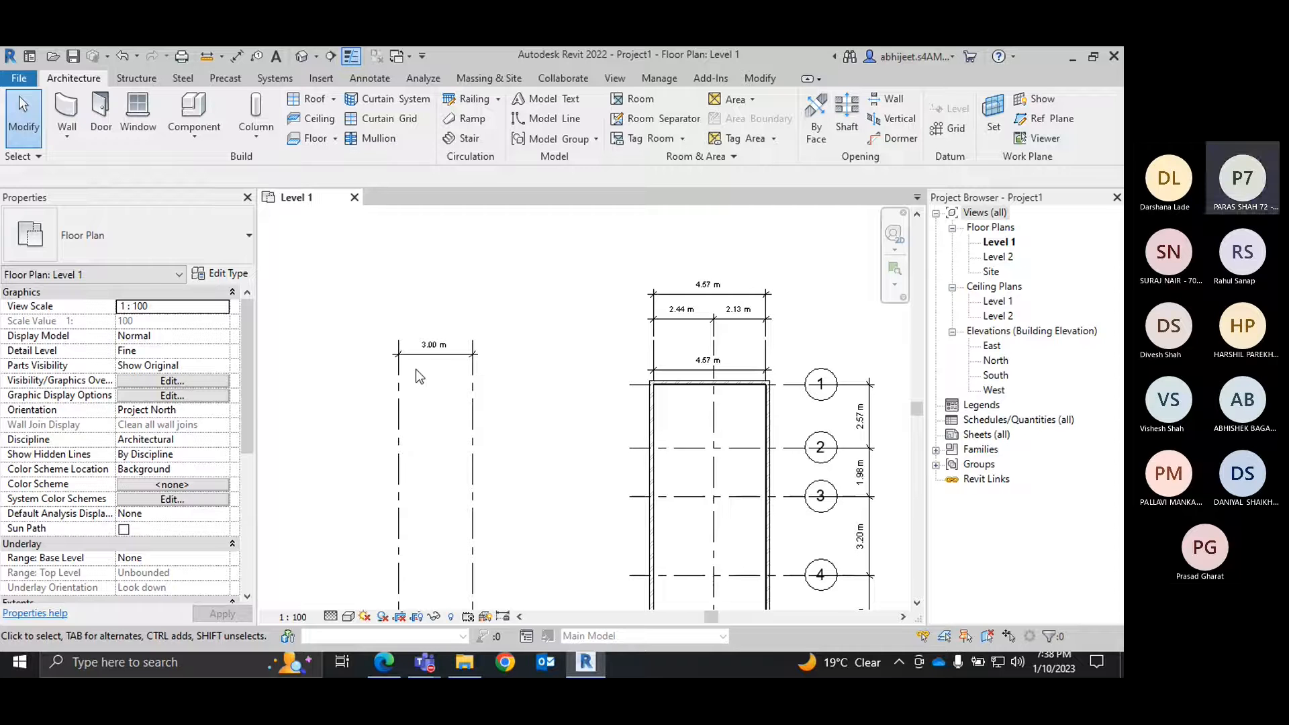
middle_drag(468, 447, 456, 372)
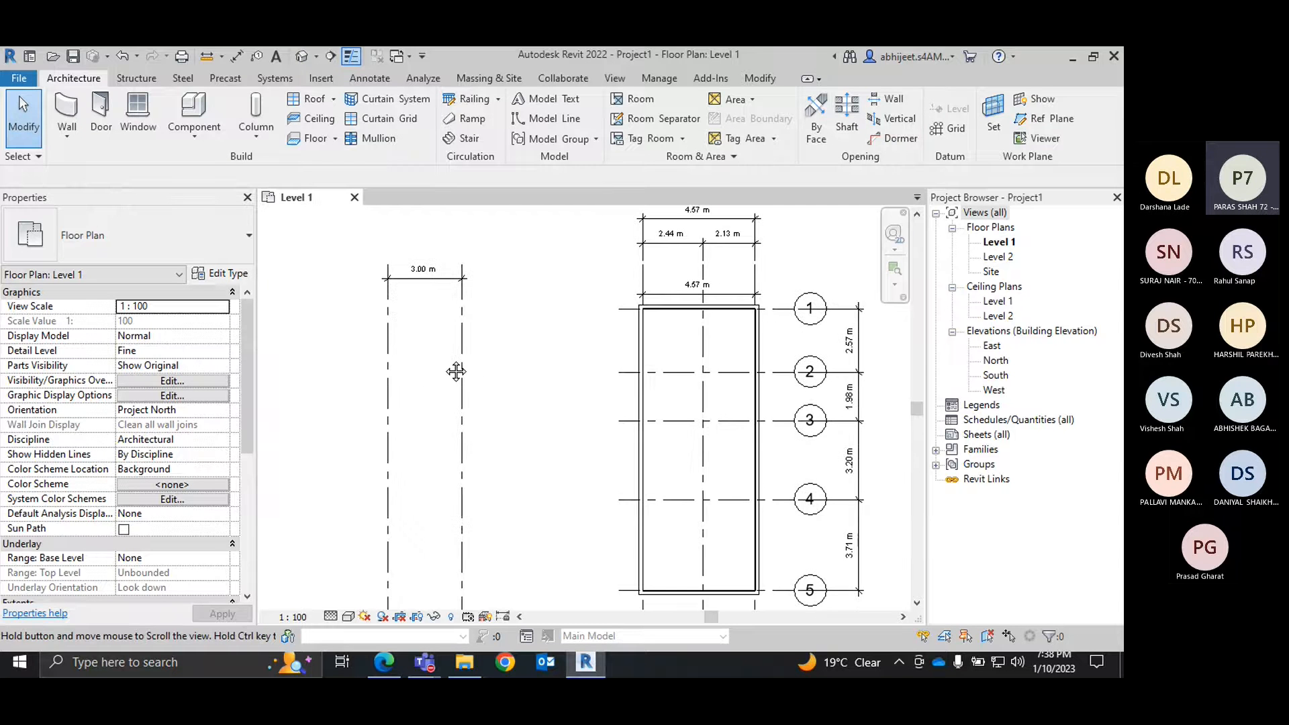
click(496, 519)
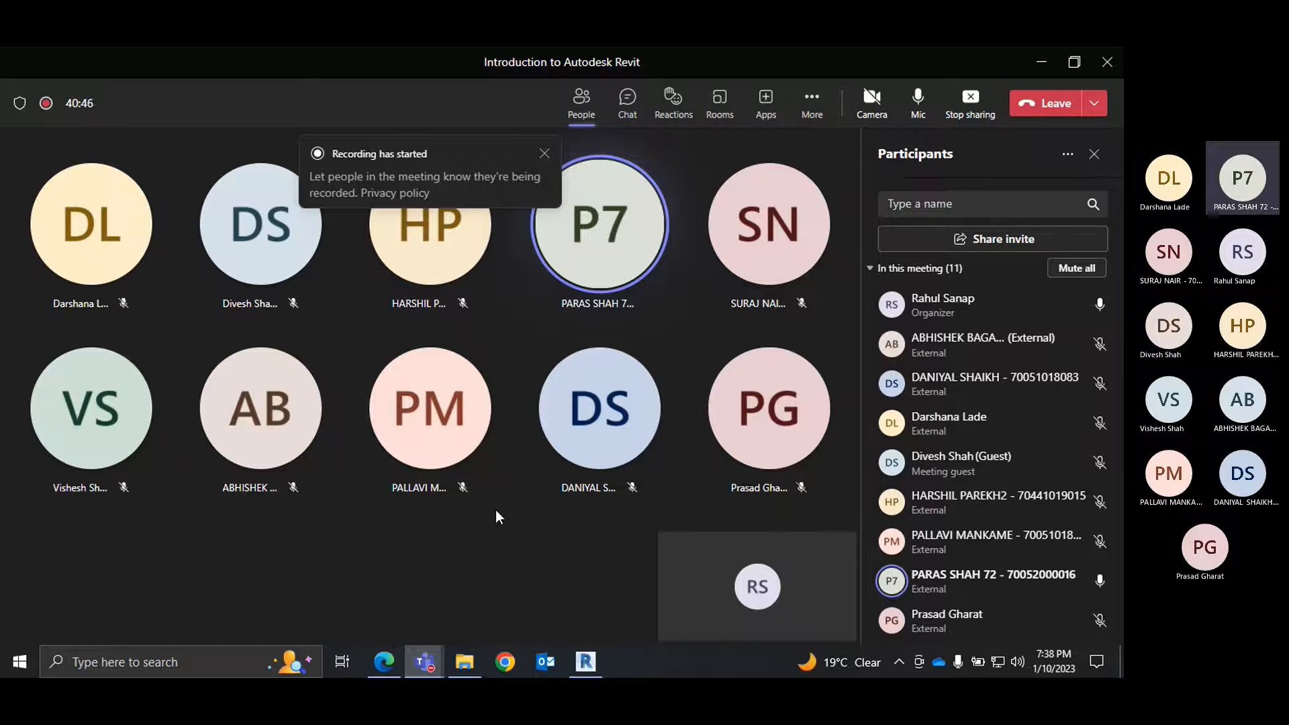
click(546, 154)
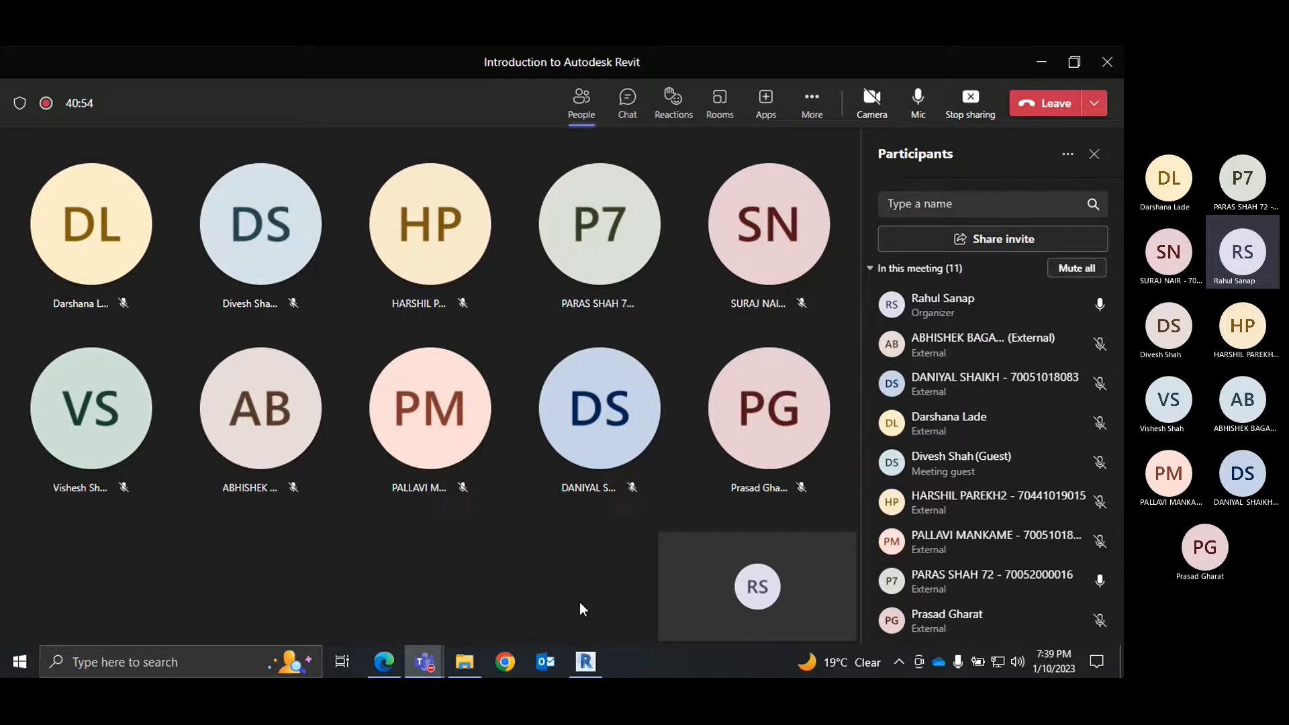
click(586, 664)
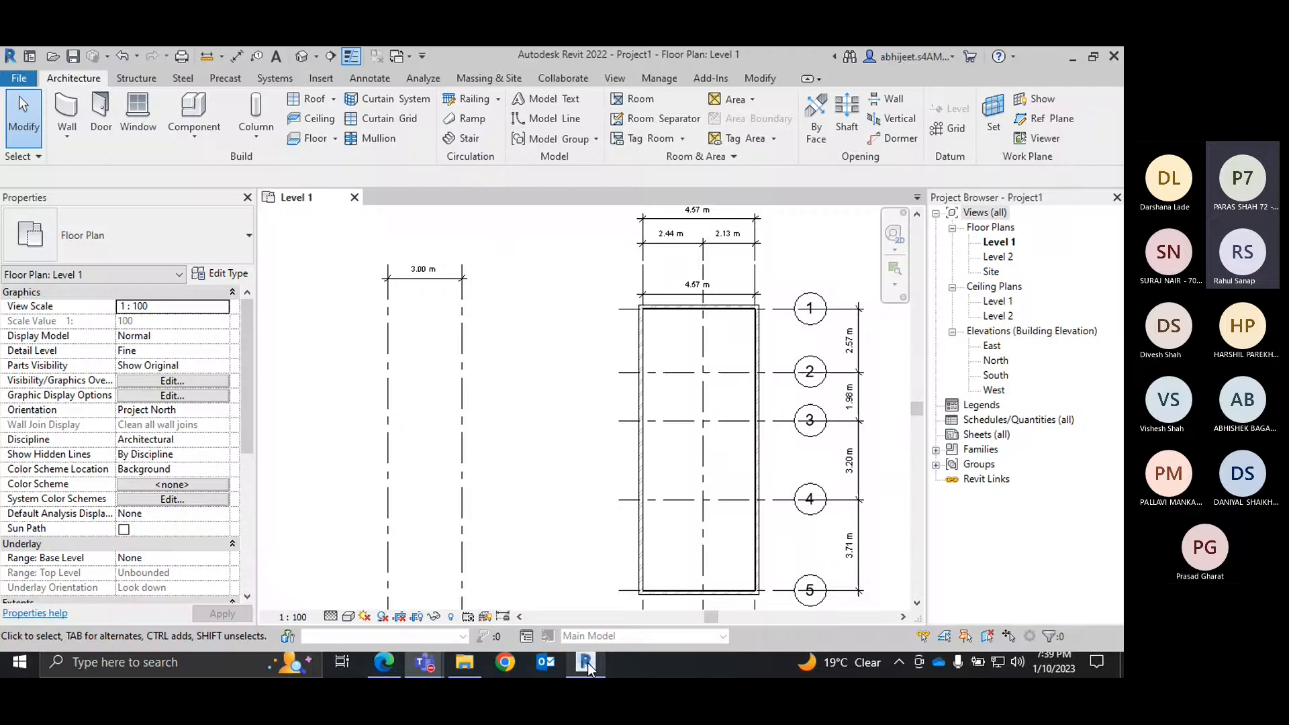
Inspect the layer structure of the grid C wall's type, EXT WALL - 155MM, and close it without changes.
click(643, 337)
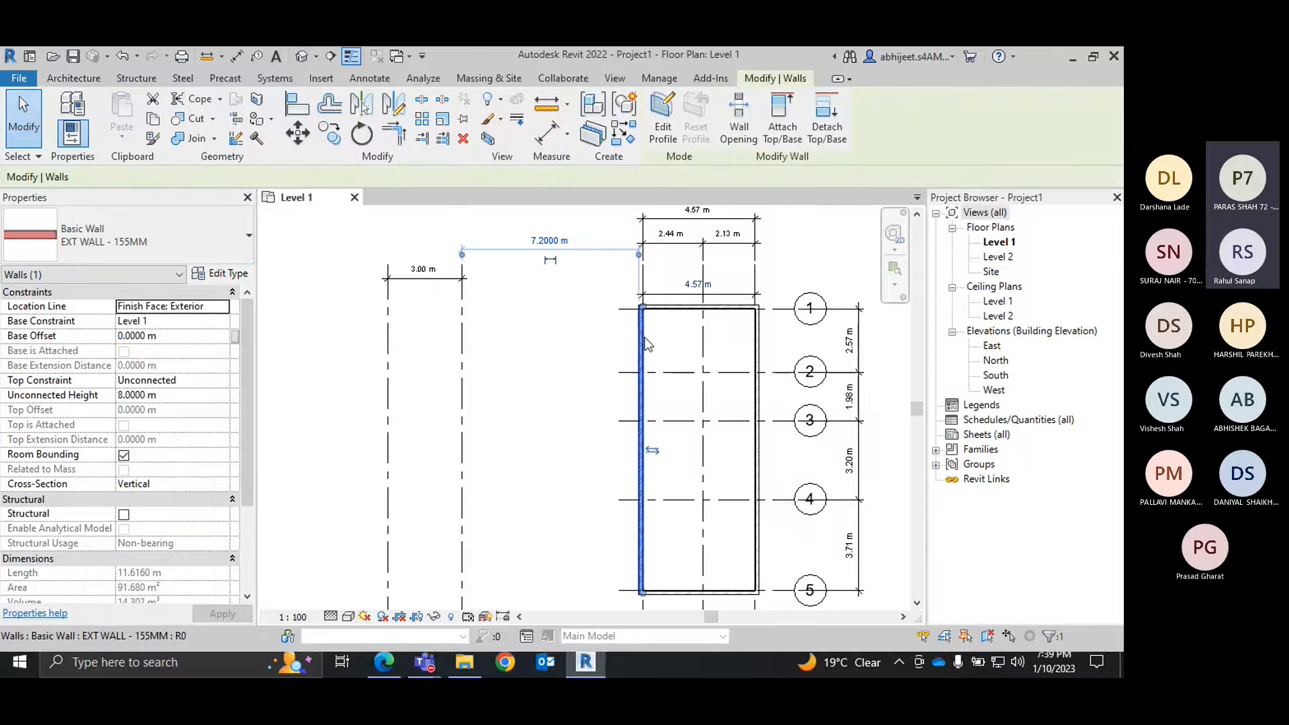
click(223, 275)
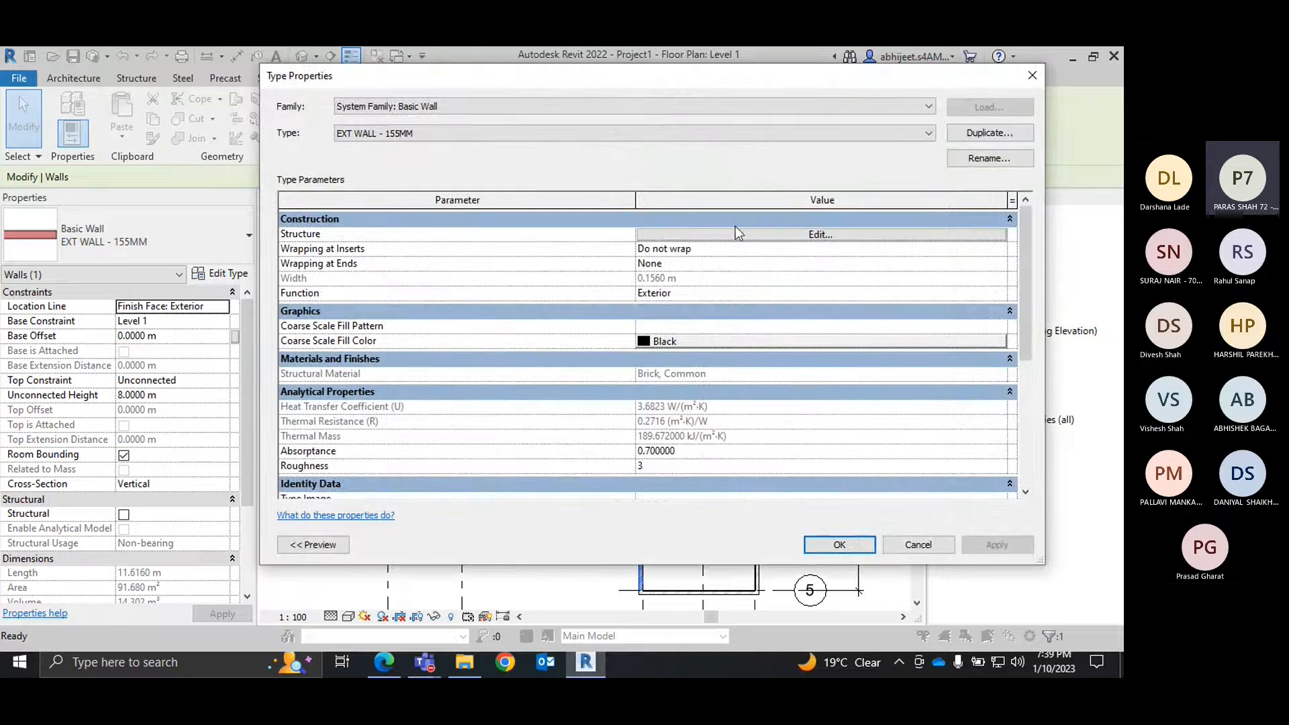
click(736, 227)
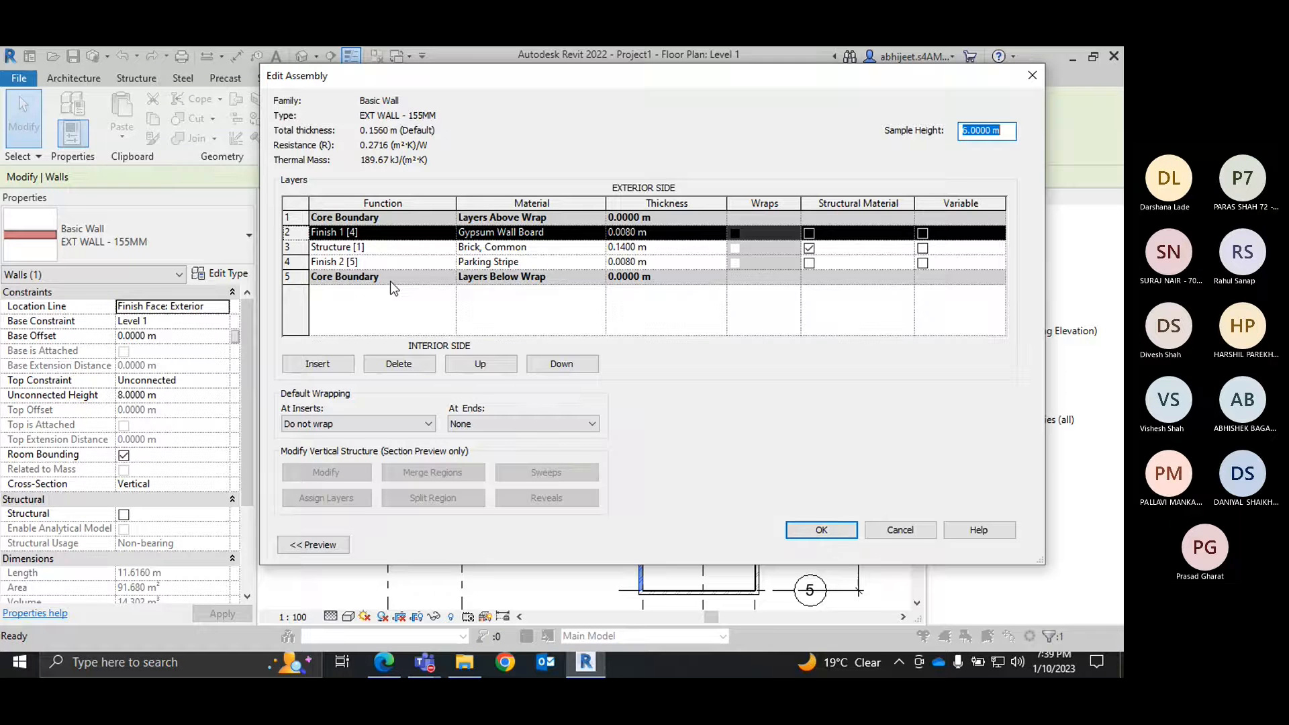
click(887, 530)
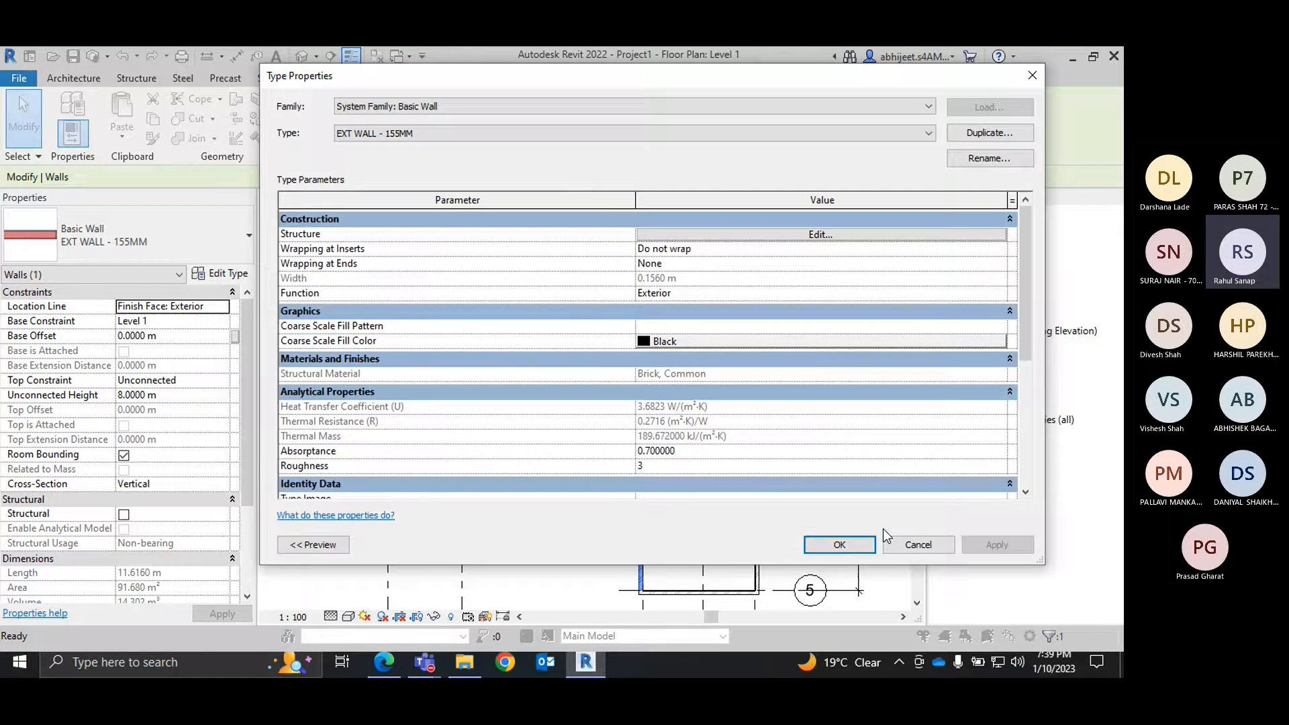
click(918, 545)
right_click(527, 235)
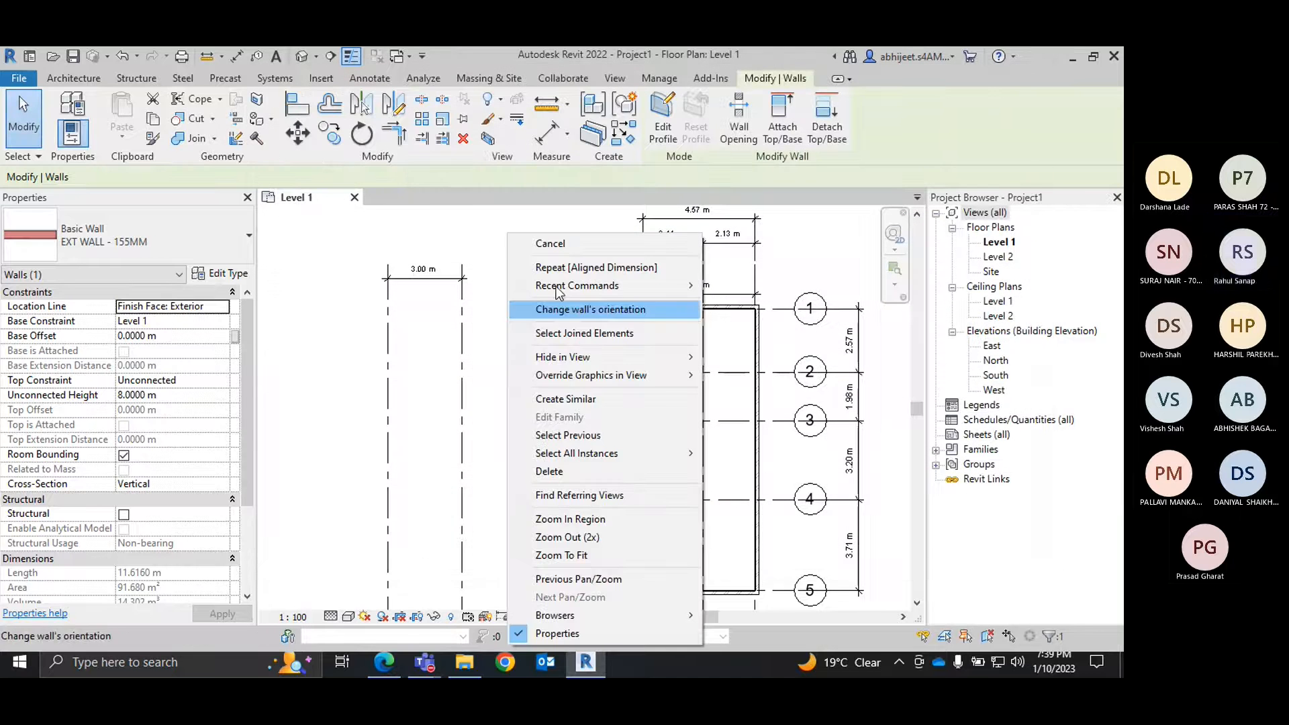
click(547, 243)
Delete grids 6 and 7 together with the dimension between them.
scroll(521, 272, down, 2)
drag(422, 235, 536, 548)
key(Delete)
scroll(604, 309, up, 4)
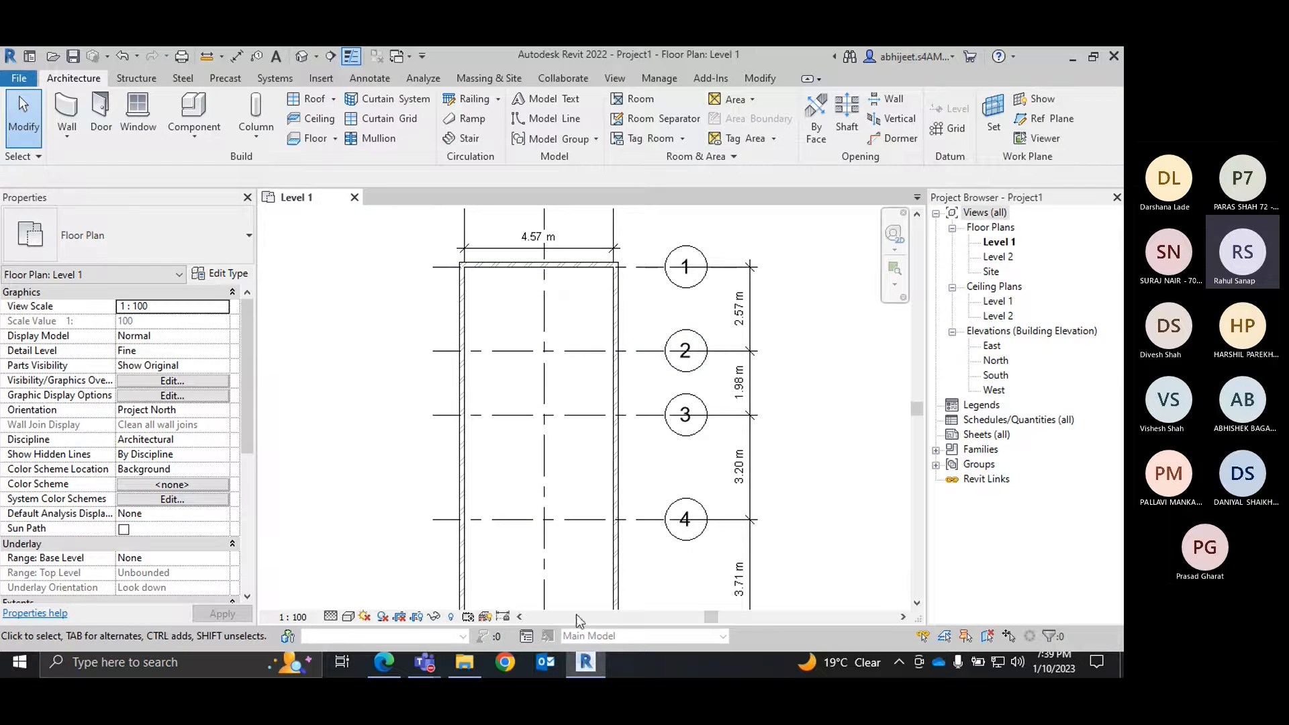
Draw an EXT WALL - 155MM wall along grid 2 between the inner faces of the east and west walls, checking the PDF plan first.
click(384, 663)
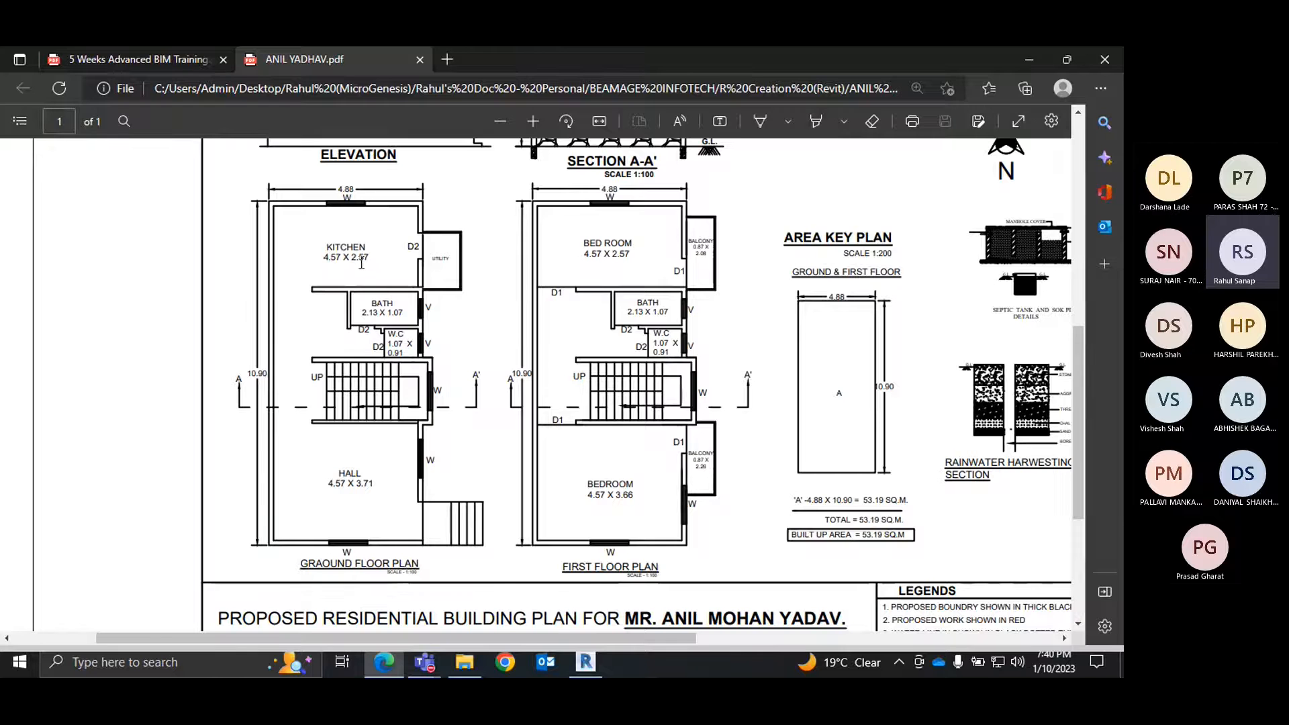
click(585, 662)
scroll(603, 376, up, 2)
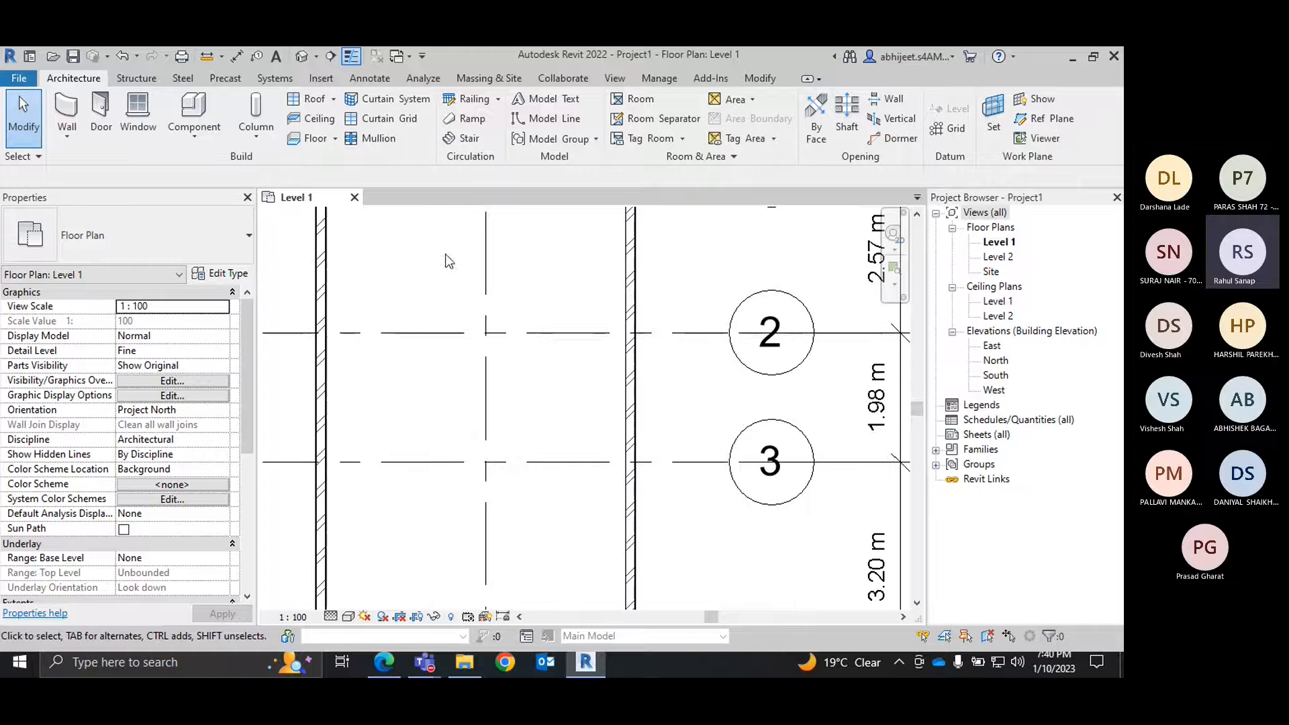
click(67, 135)
click(96, 179)
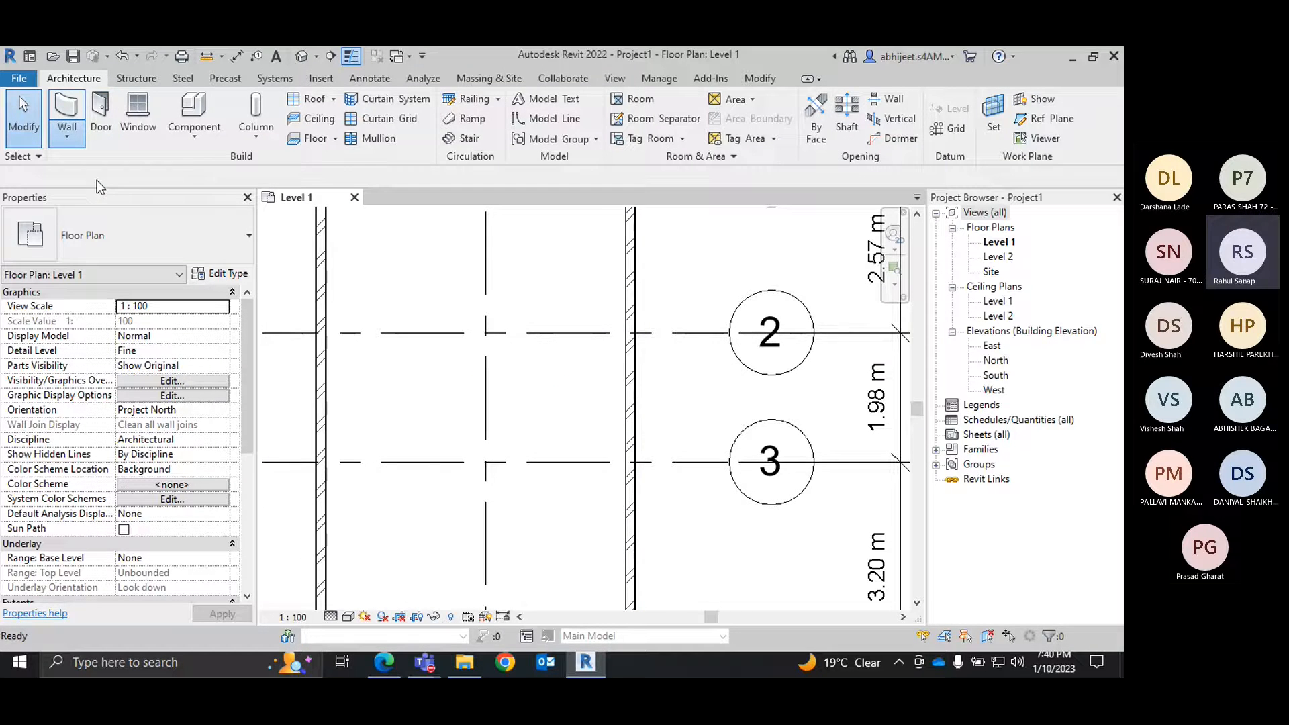
click(625, 333)
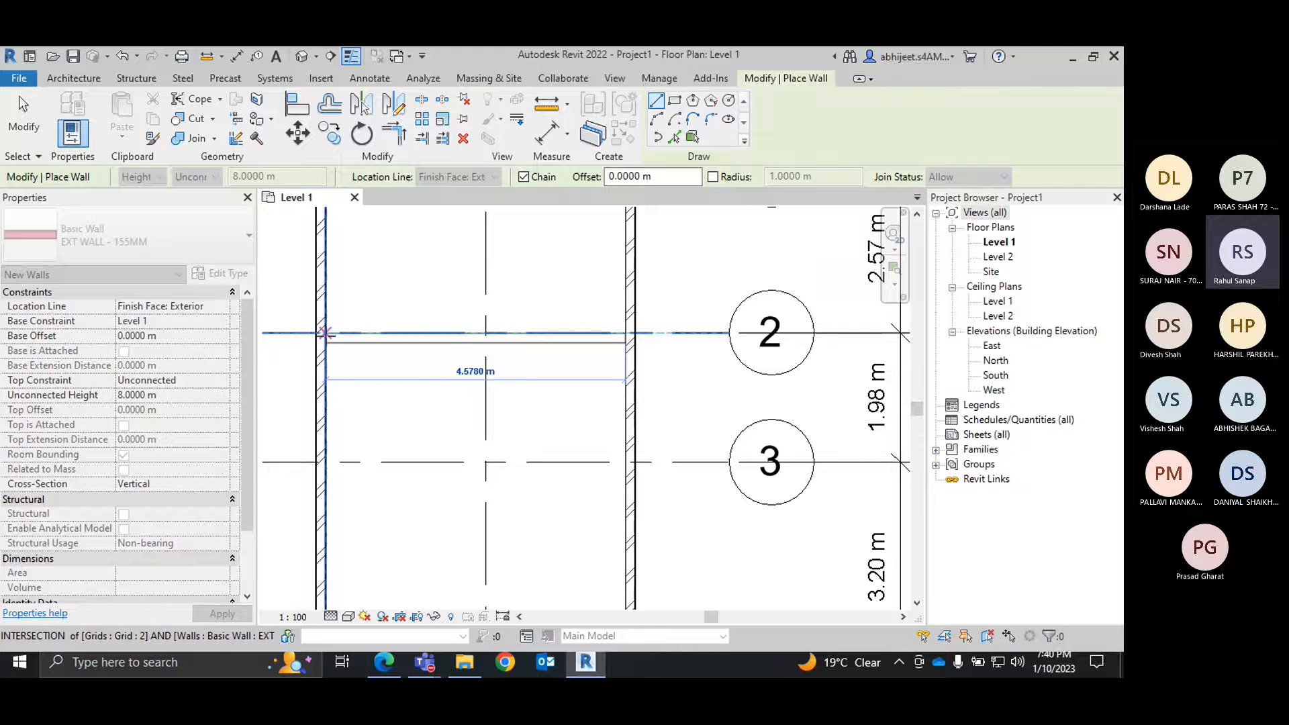
scroll(323, 336, up, 3)
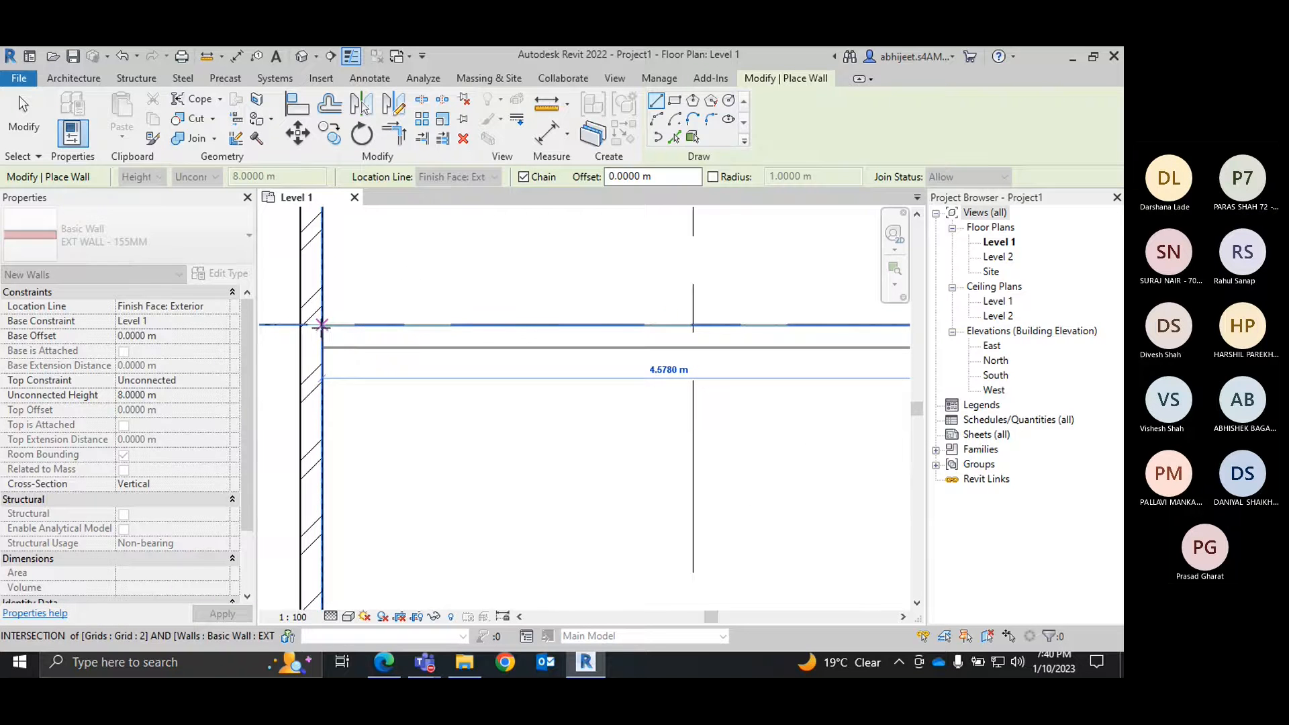
click(322, 325)
right_click(436, 283)
click(466, 297)
scroll(455, 305, down, 4)
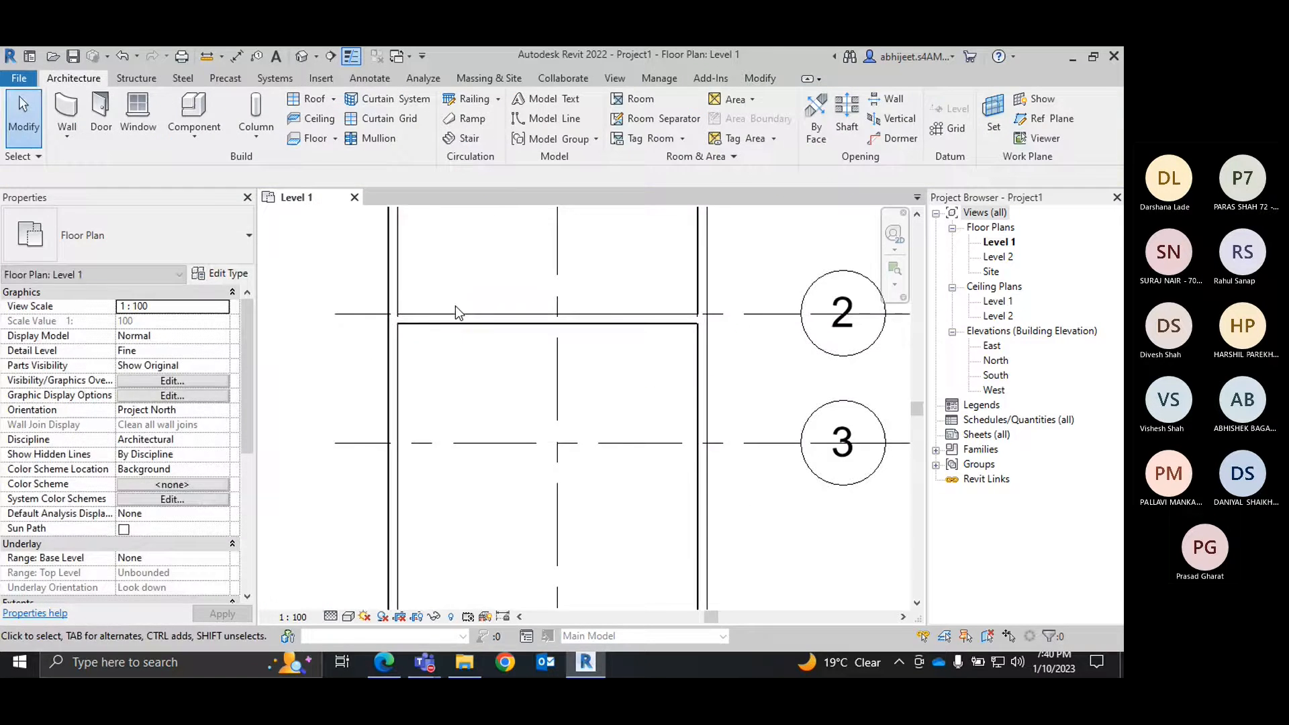
Add an aligned dimension between grids 1 and 2 just outside the east wall, and end dimensioning.
scroll(523, 340, up, 3)
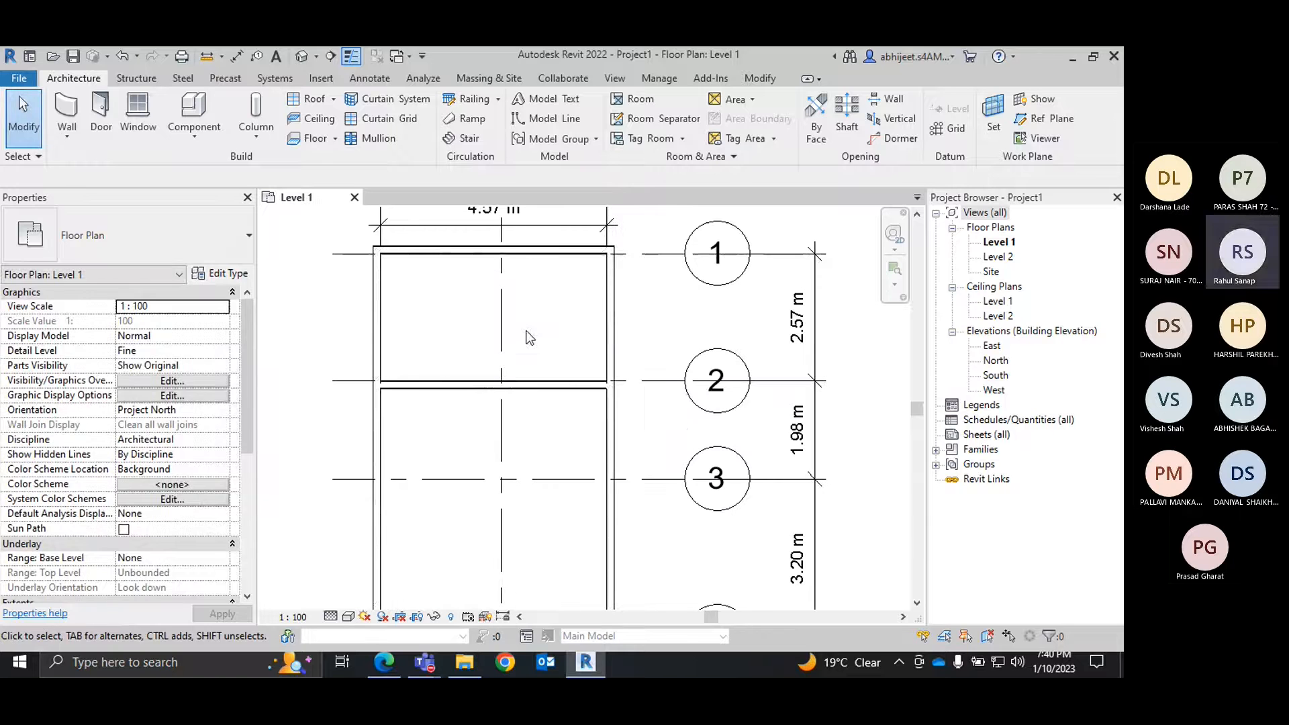
click(236, 56)
click(559, 380)
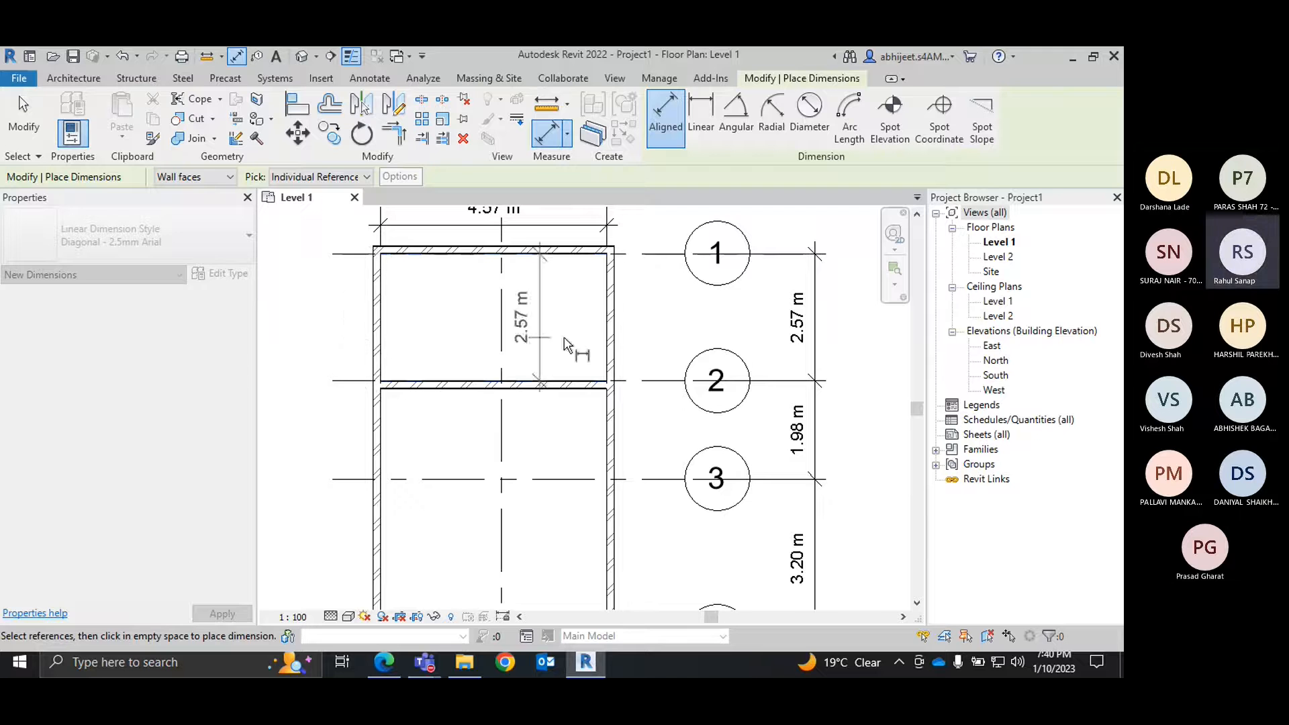
click(656, 342)
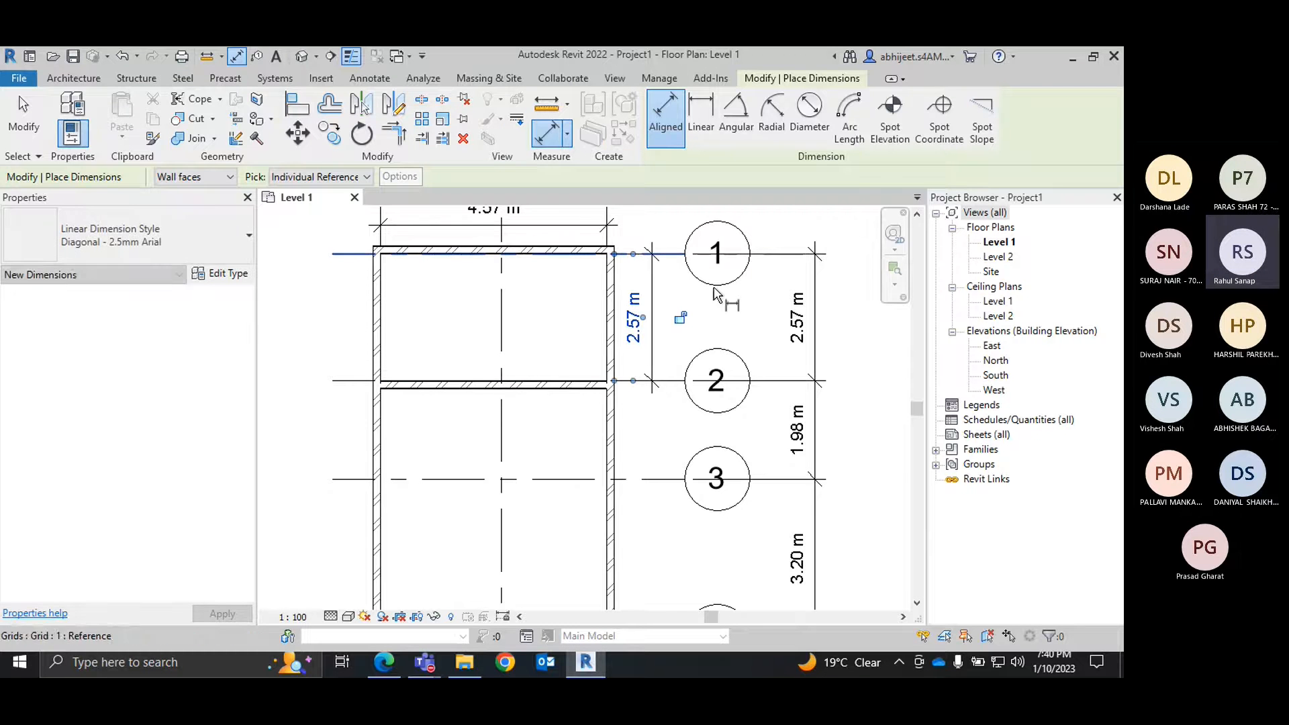
key(Escape)
key(Escape)
Examine the area below the grid 2 wall and compare it with the bath on the ground floor PDF plan.
scroll(655, 314, down, 3)
scroll(587, 312, up, 4)
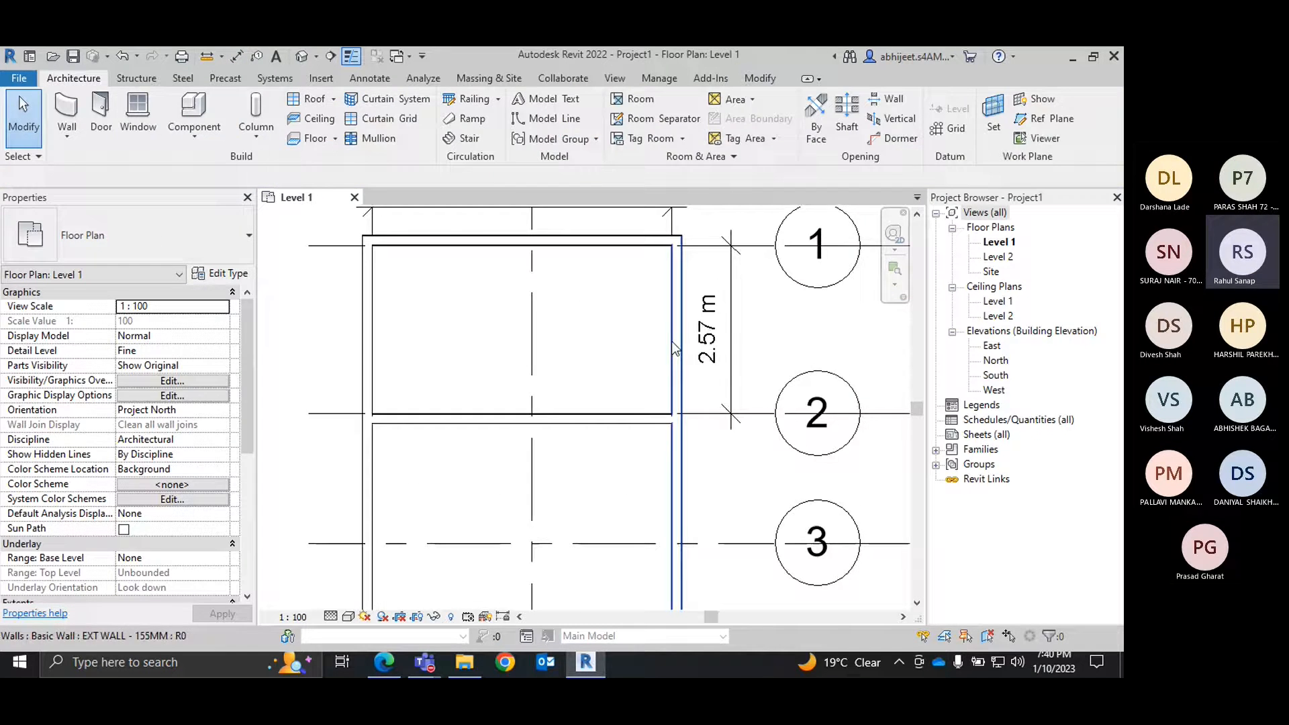
scroll(566, 371, down, 1)
scroll(566, 371, down, 1)
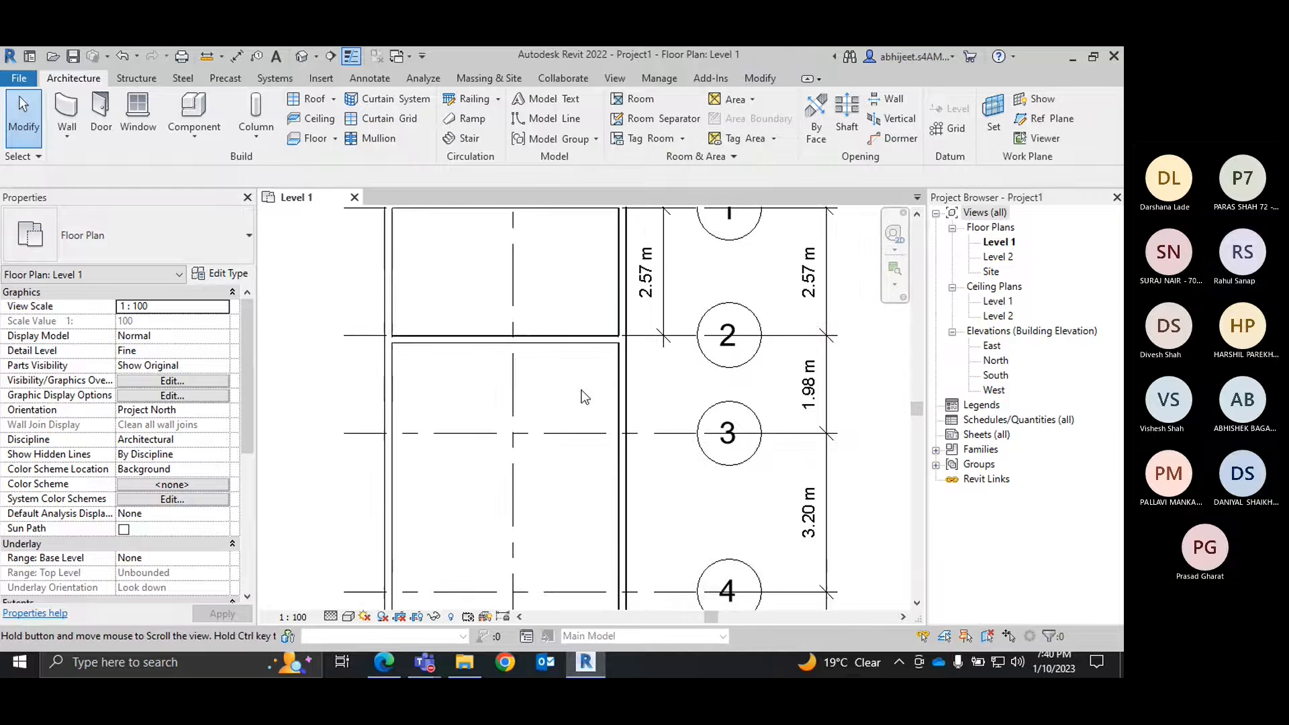
scroll(562, 376, down, 1)
scroll(581, 456, down, 1)
middle_drag(578, 449, 608, 379)
scroll(545, 294, up, 3)
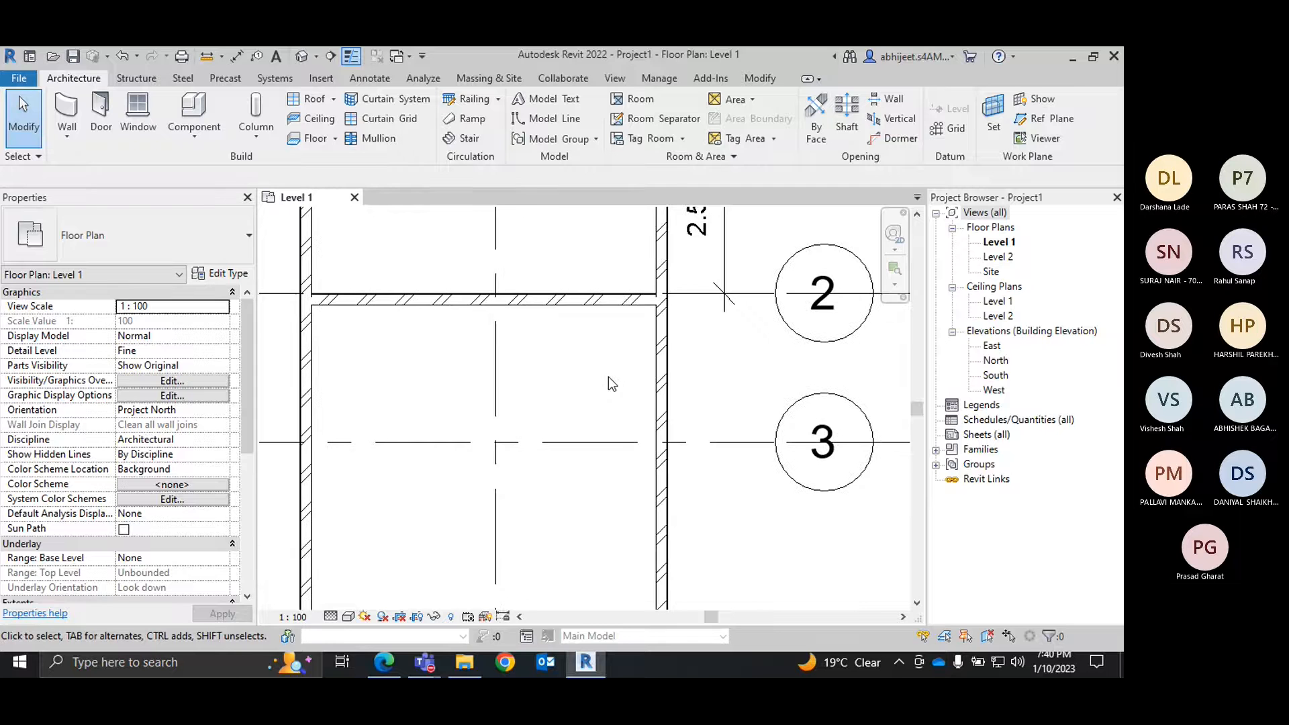
scroll(530, 402, down, 3)
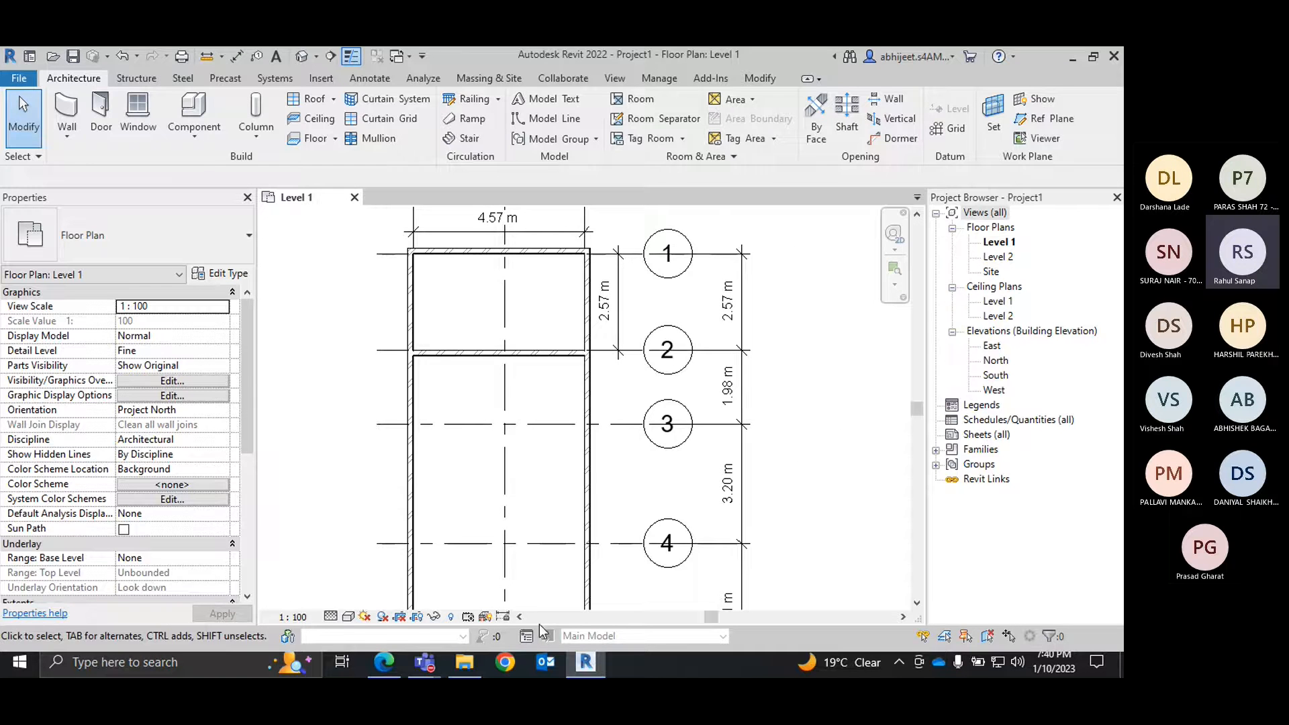
click(386, 662)
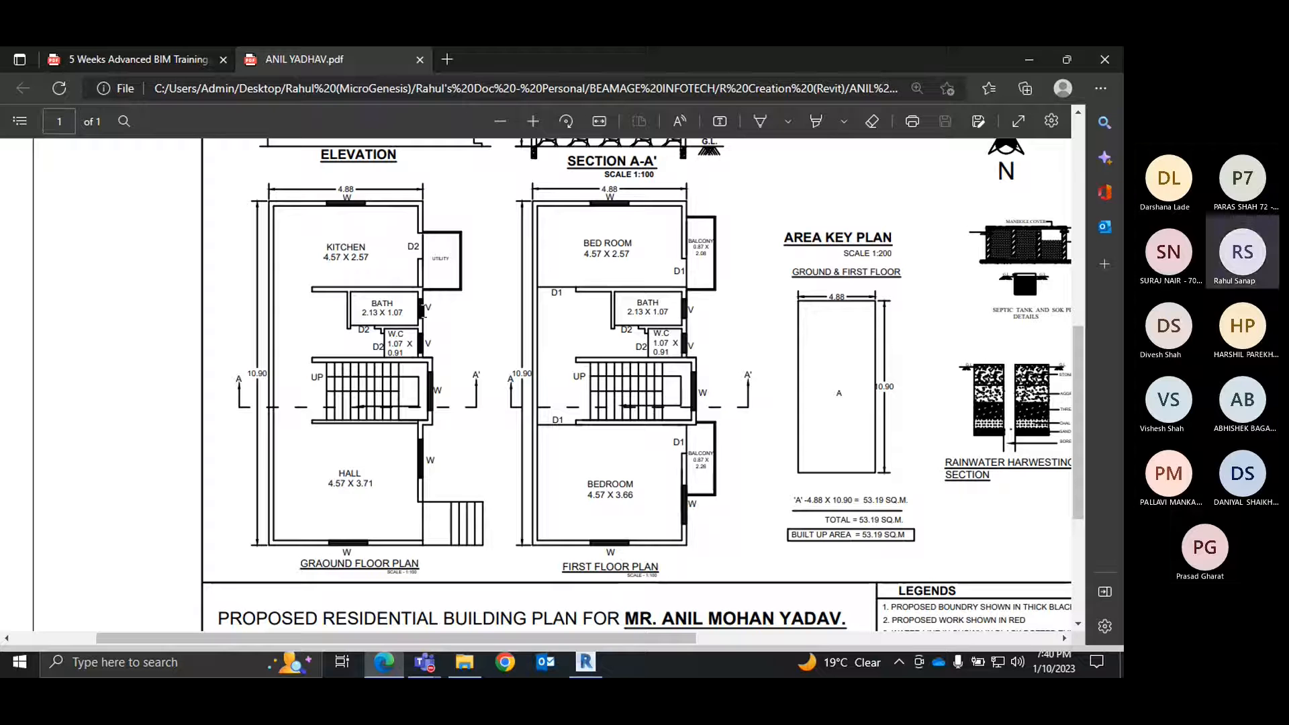
click(586, 663)
scroll(592, 420, up, 3)
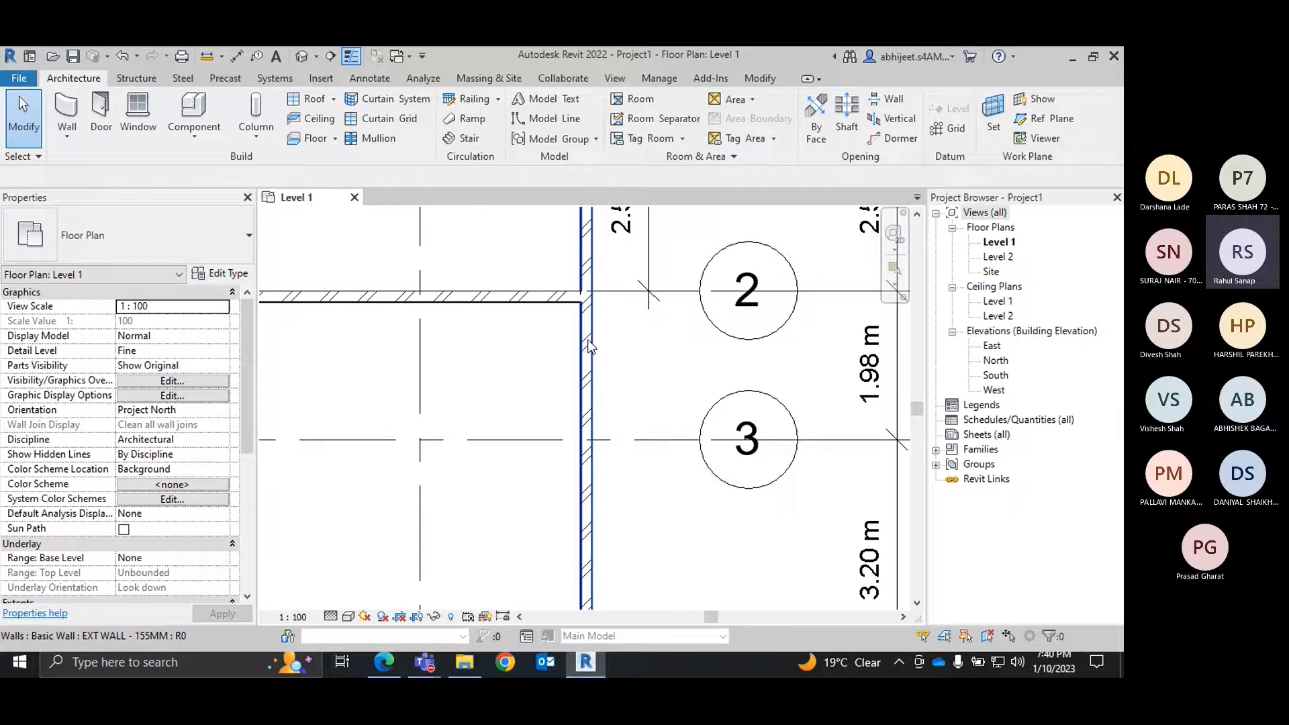
scroll(595, 344, down, 2)
click(591, 354)
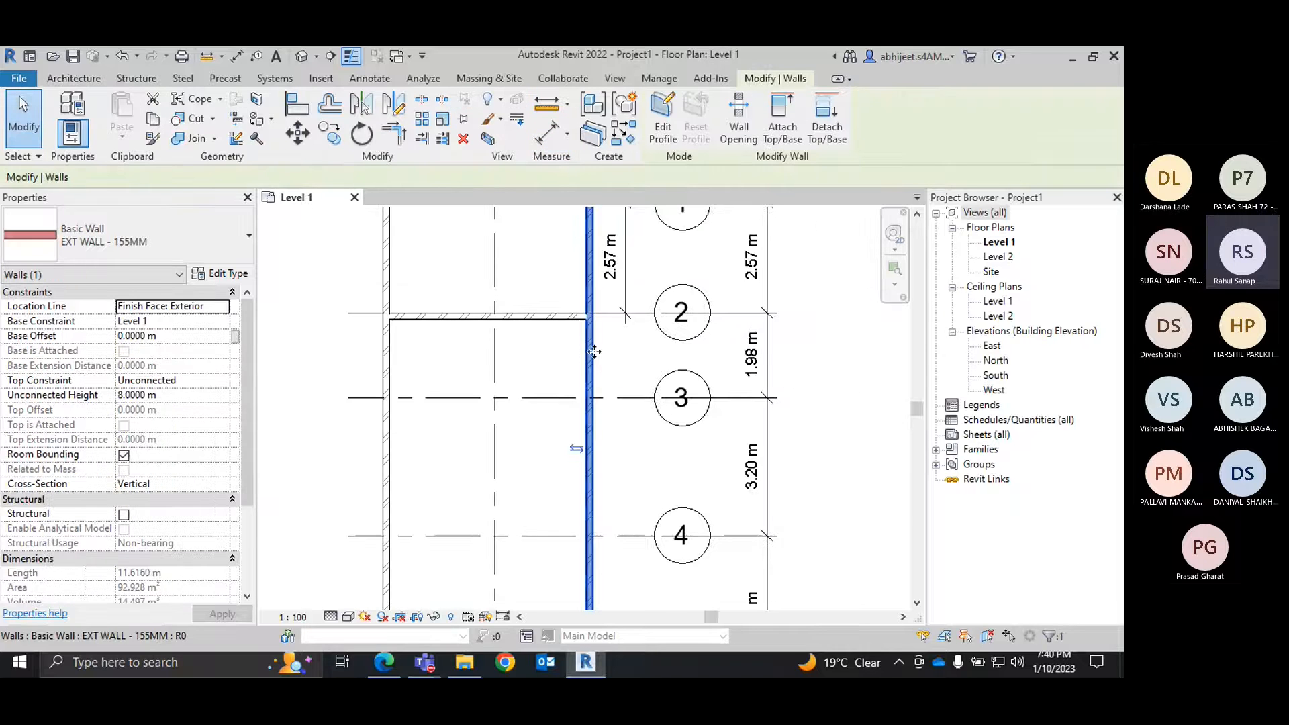
click(299, 105)
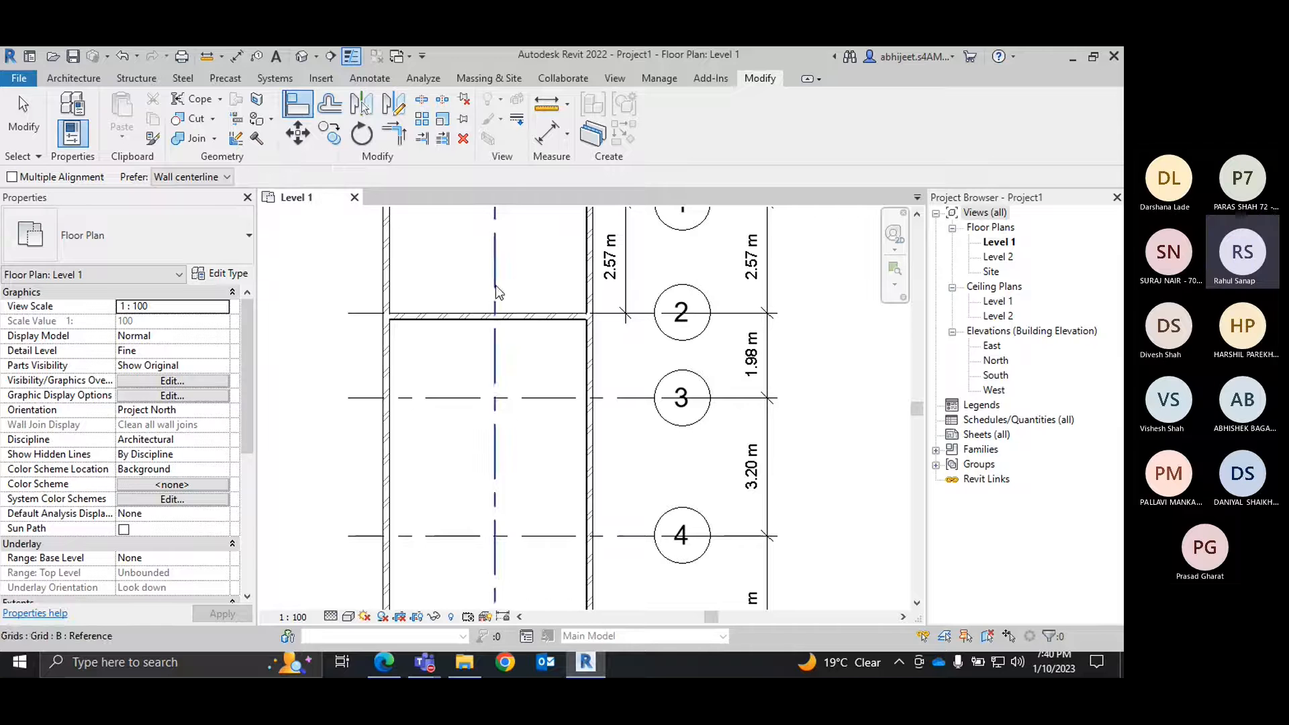
key(Escape)
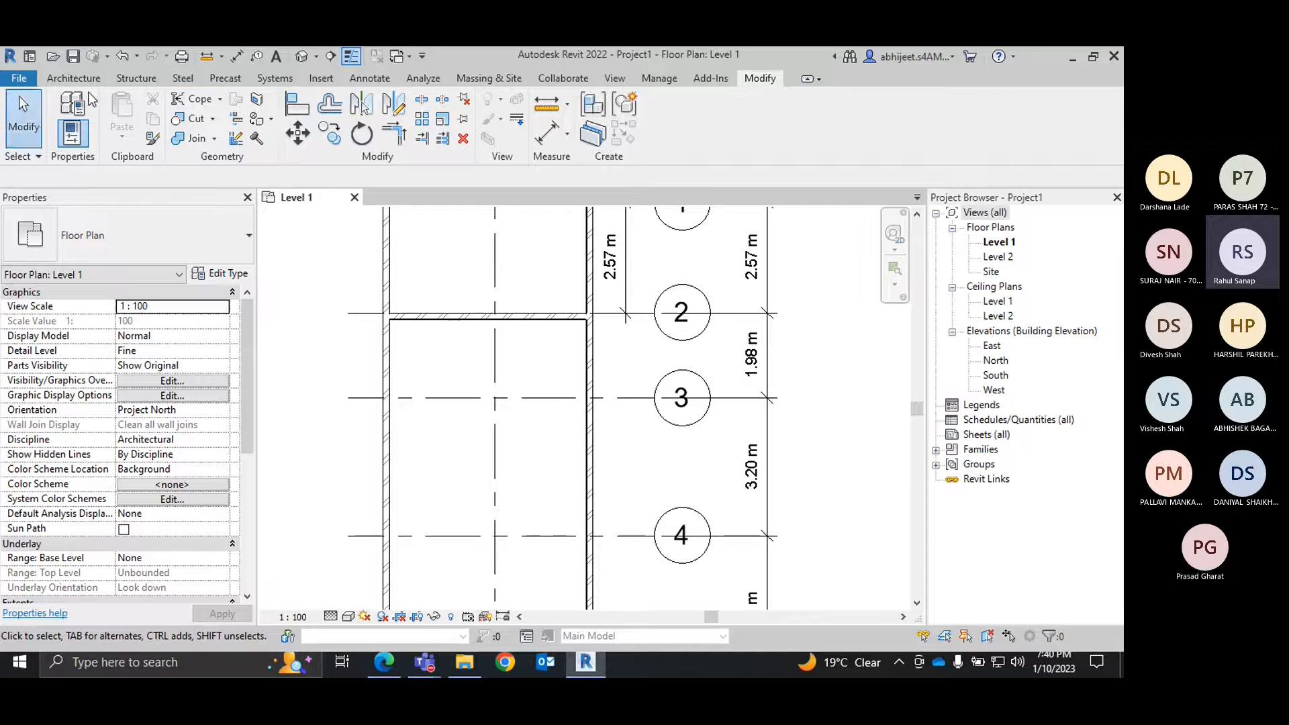
Draw an EXT WALL - 155MM wall about 1.3 m long down grid B from the grid 2 wall, and end wall placement.
click(74, 79)
click(67, 137)
click(121, 170)
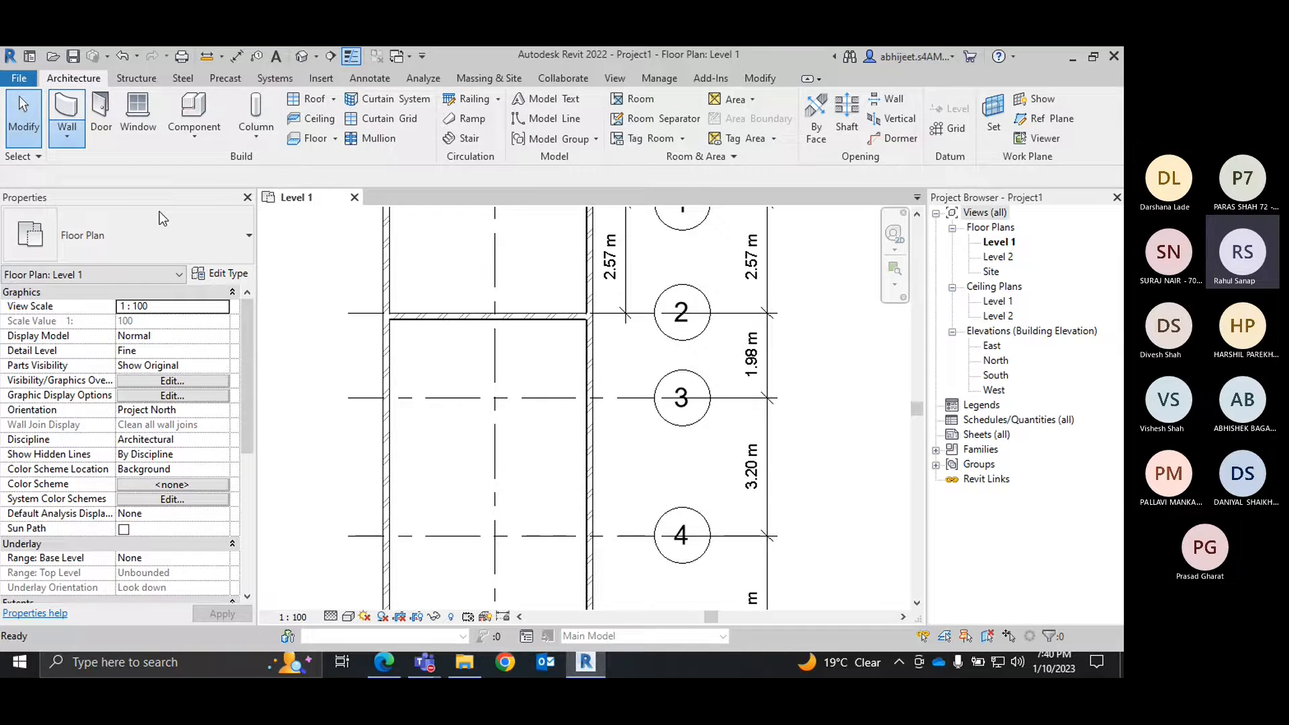
click(495, 321)
click(495, 374)
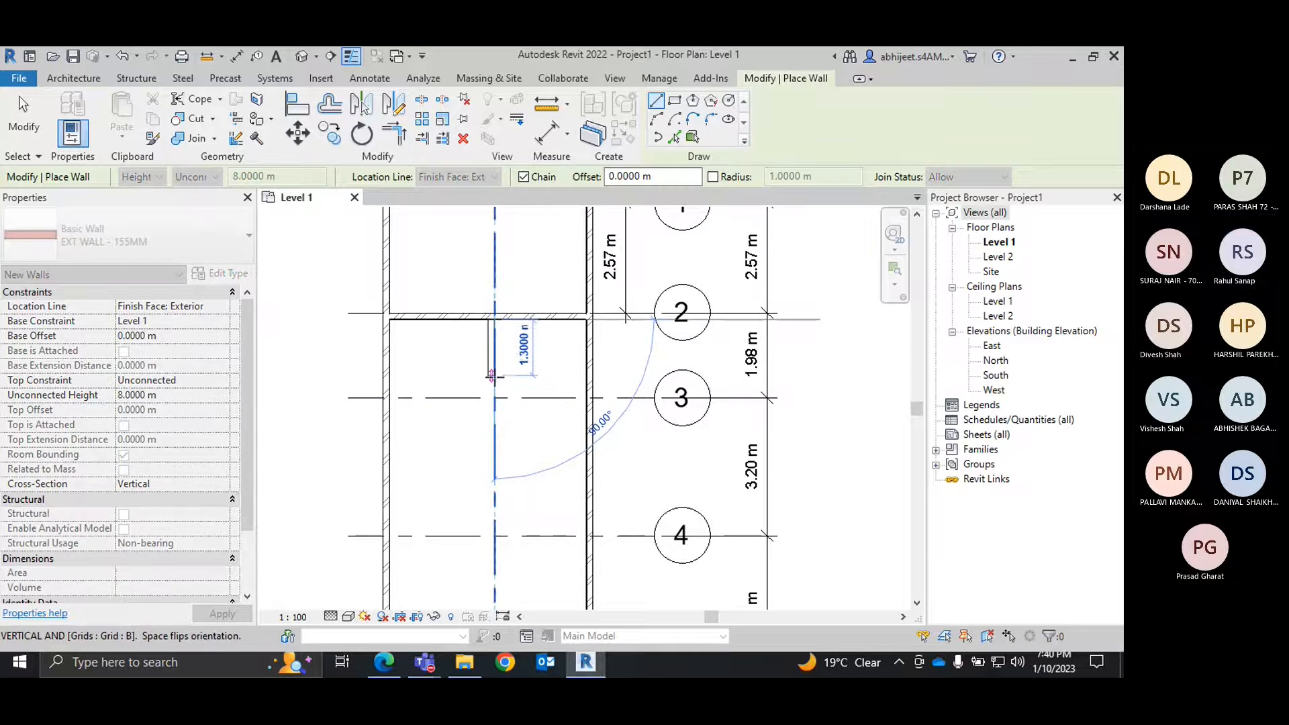
right_click(540, 357)
click(564, 367)
right_click(563, 365)
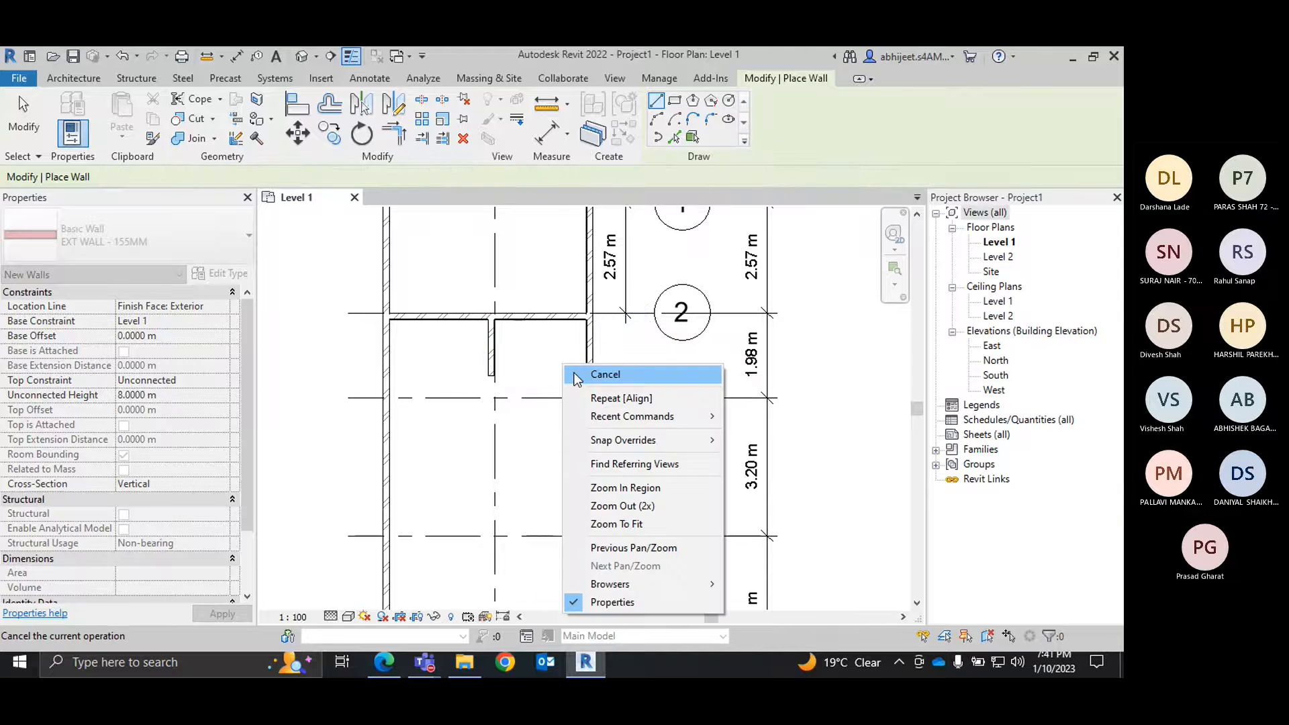
click(591, 375)
Inspect the short grid B wall's length and its distance to the east wall using its temporary dimensions, and deselect it.
scroll(453, 344, up, 4)
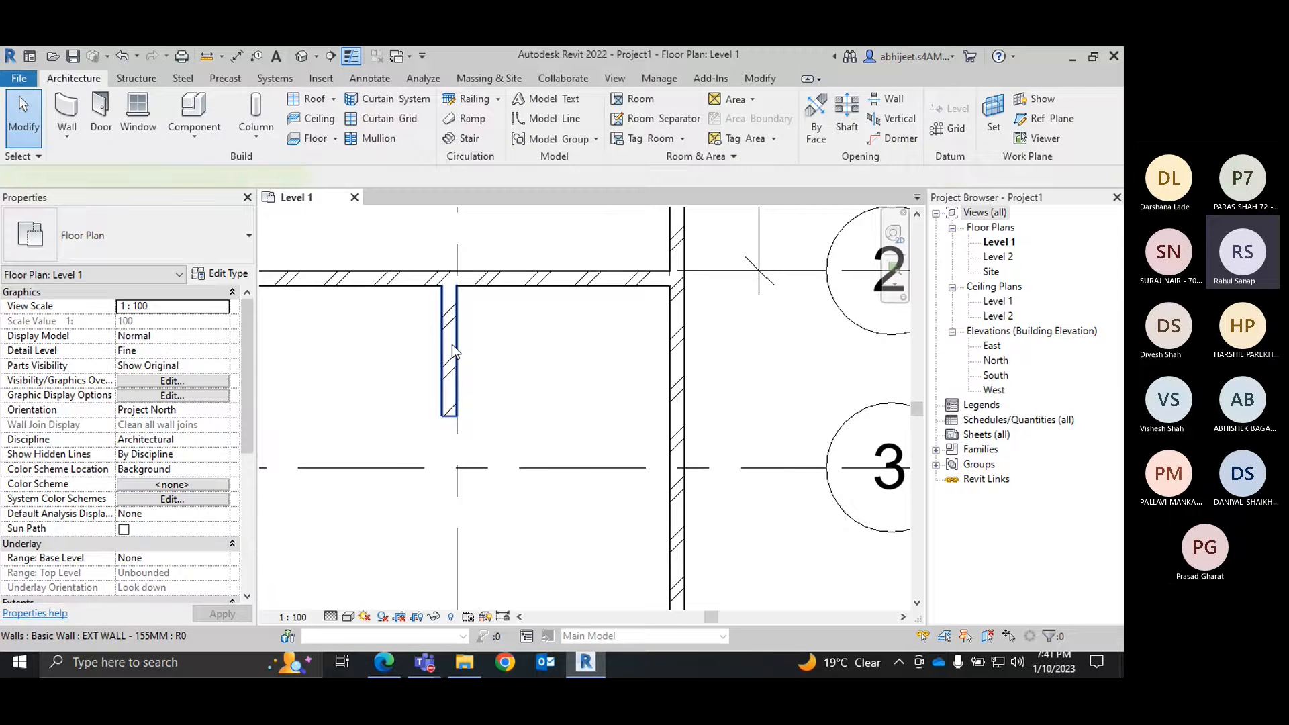
click(453, 345)
scroll(553, 356, down, 2)
scroll(587, 430, up, 4)
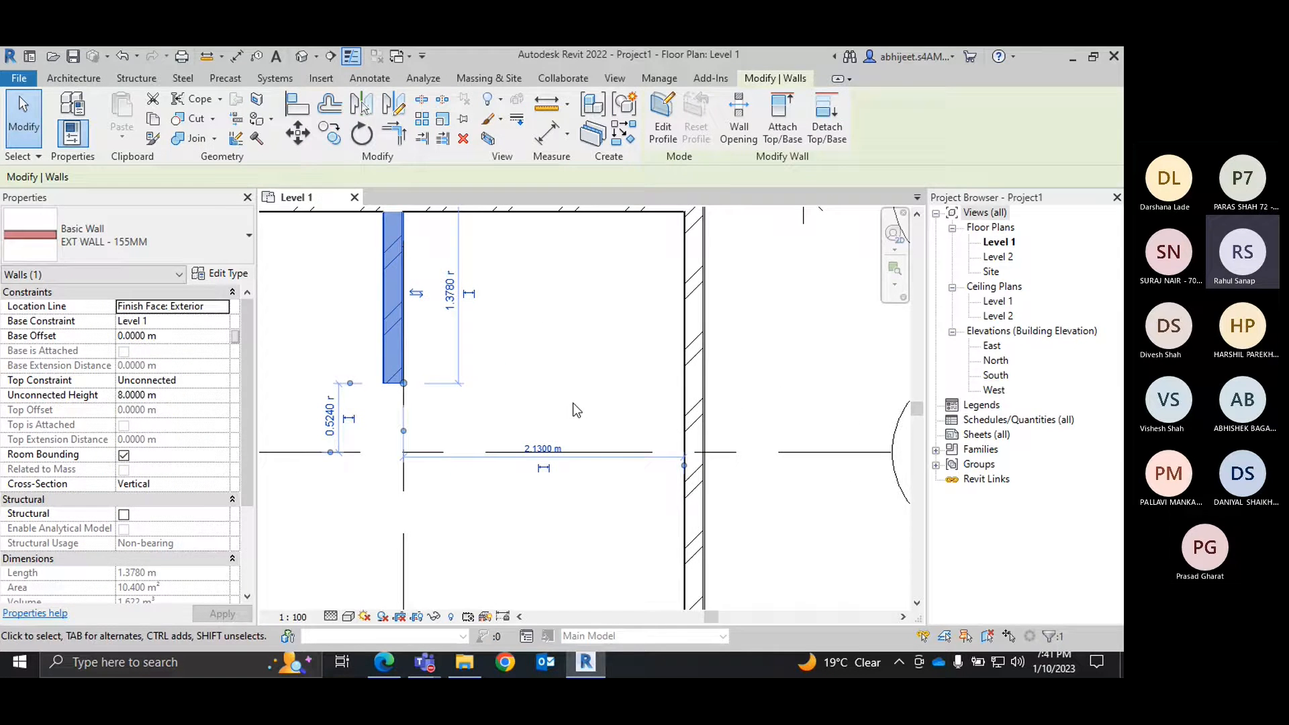
scroll(426, 395, up, 2)
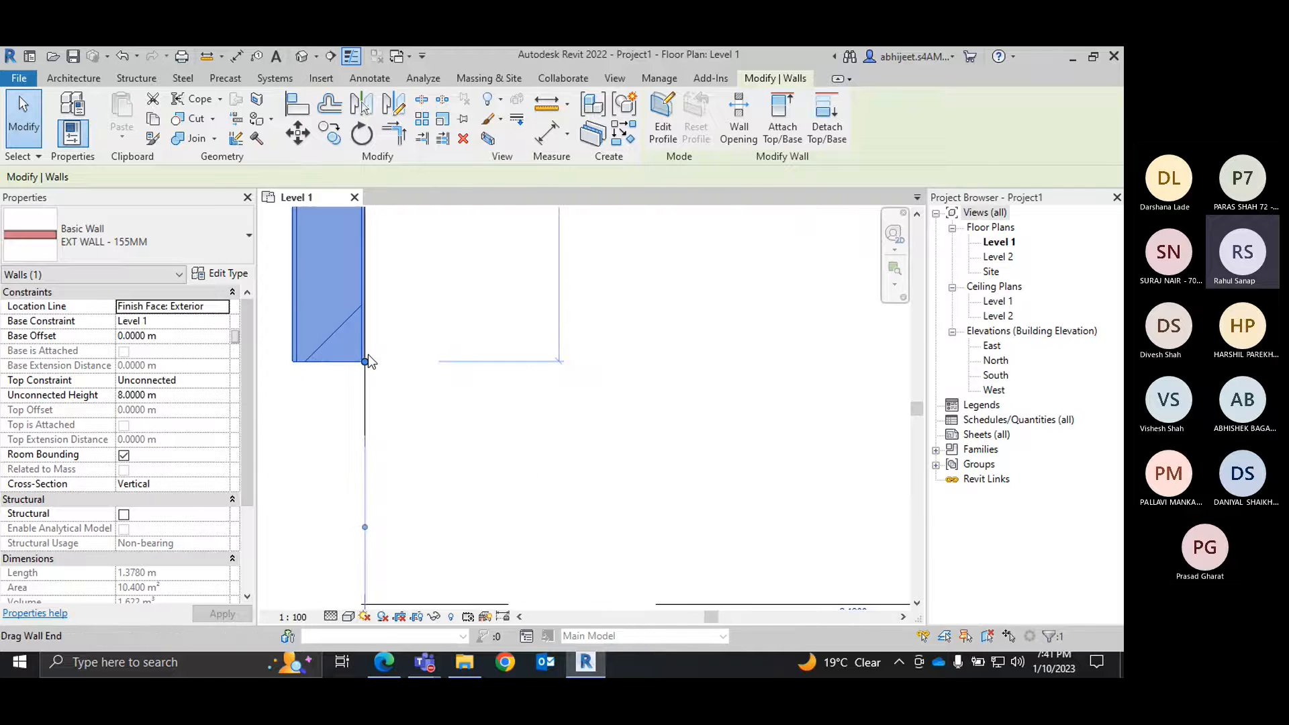
scroll(376, 366, down, 3)
scroll(468, 400, up, 2)
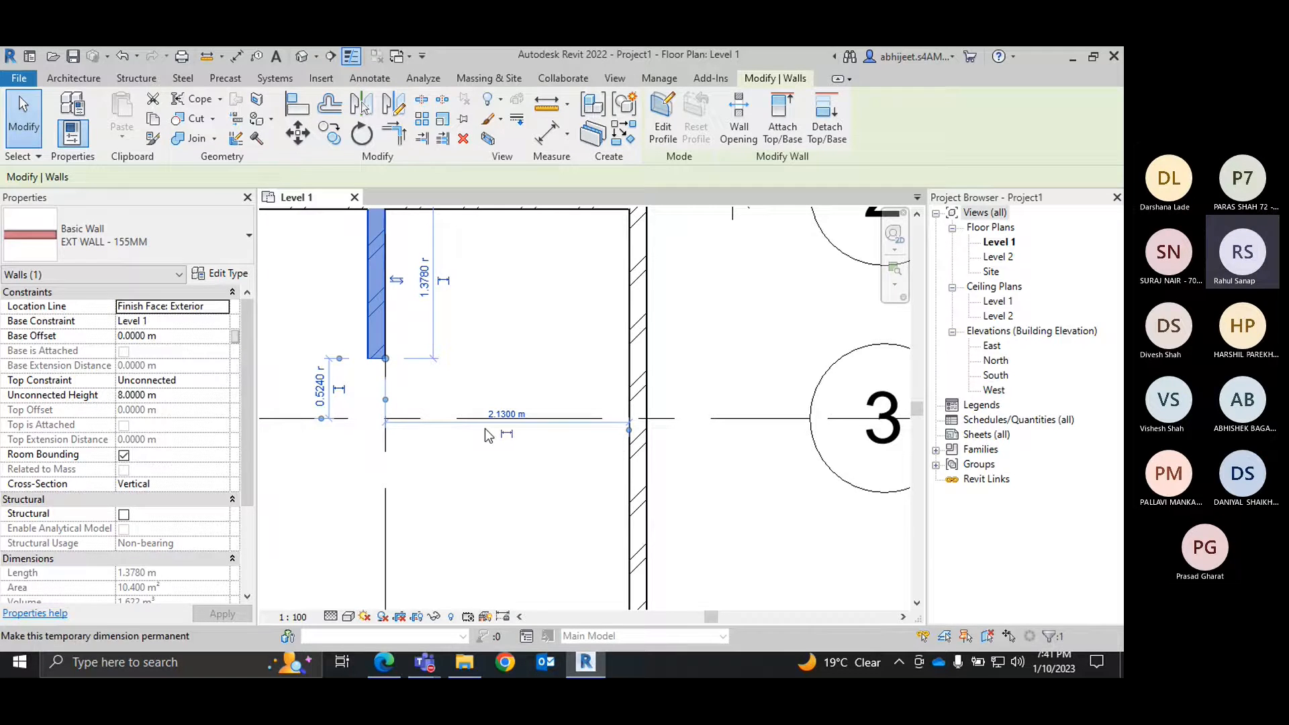
scroll(542, 484, down, 2)
click(542, 483)
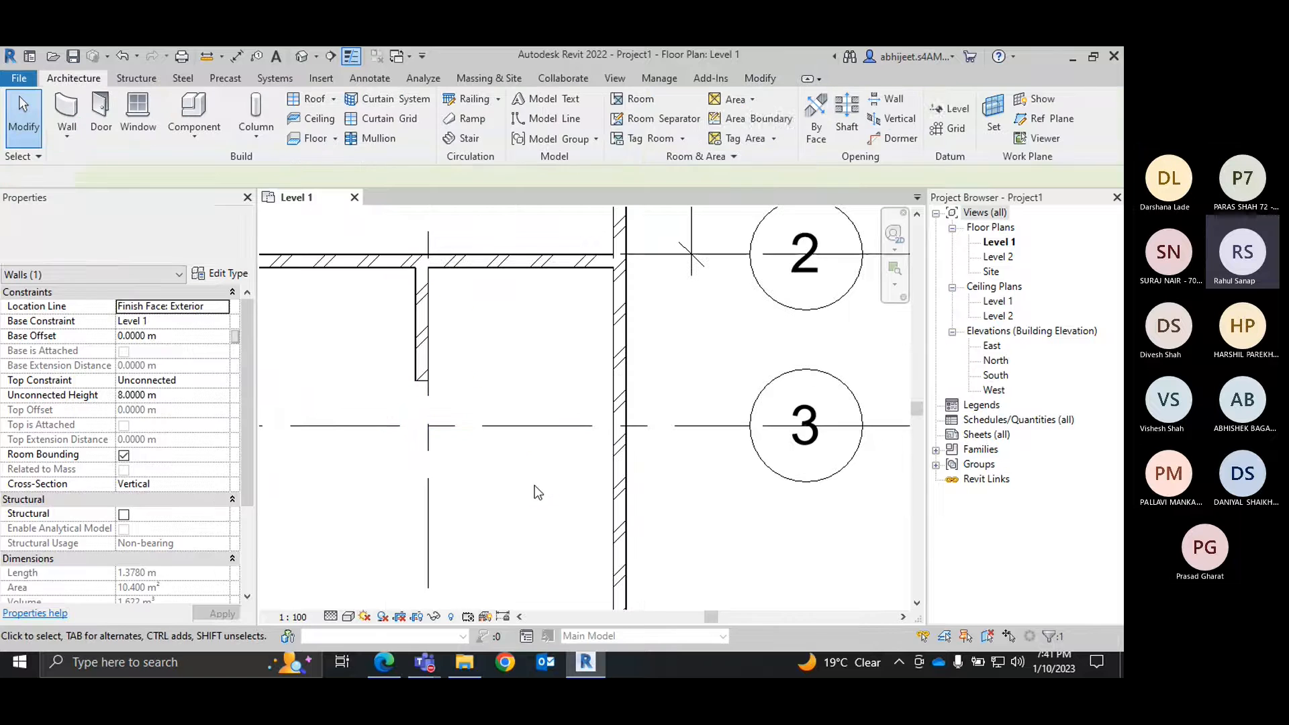
Set the distance from the short bath wall to the east wall to 2.7 m, checking the bath size on the PDF plan.
click(422, 310)
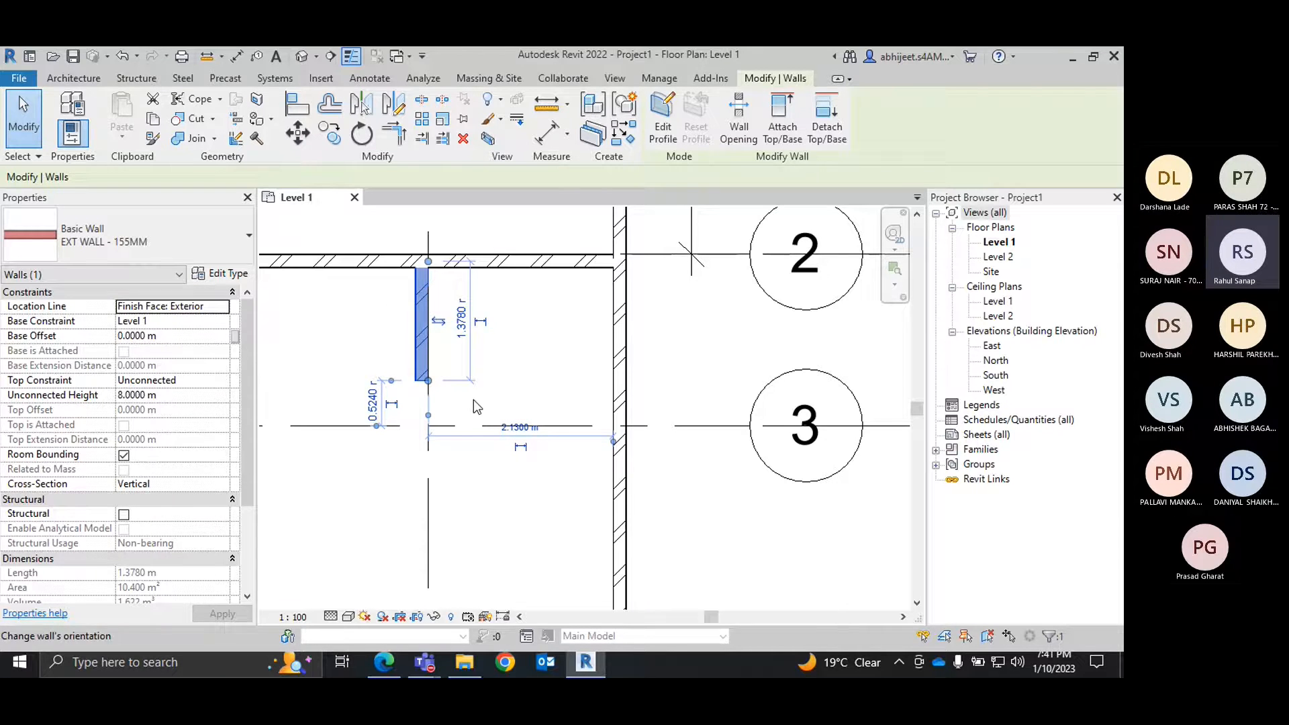
click(529, 428)
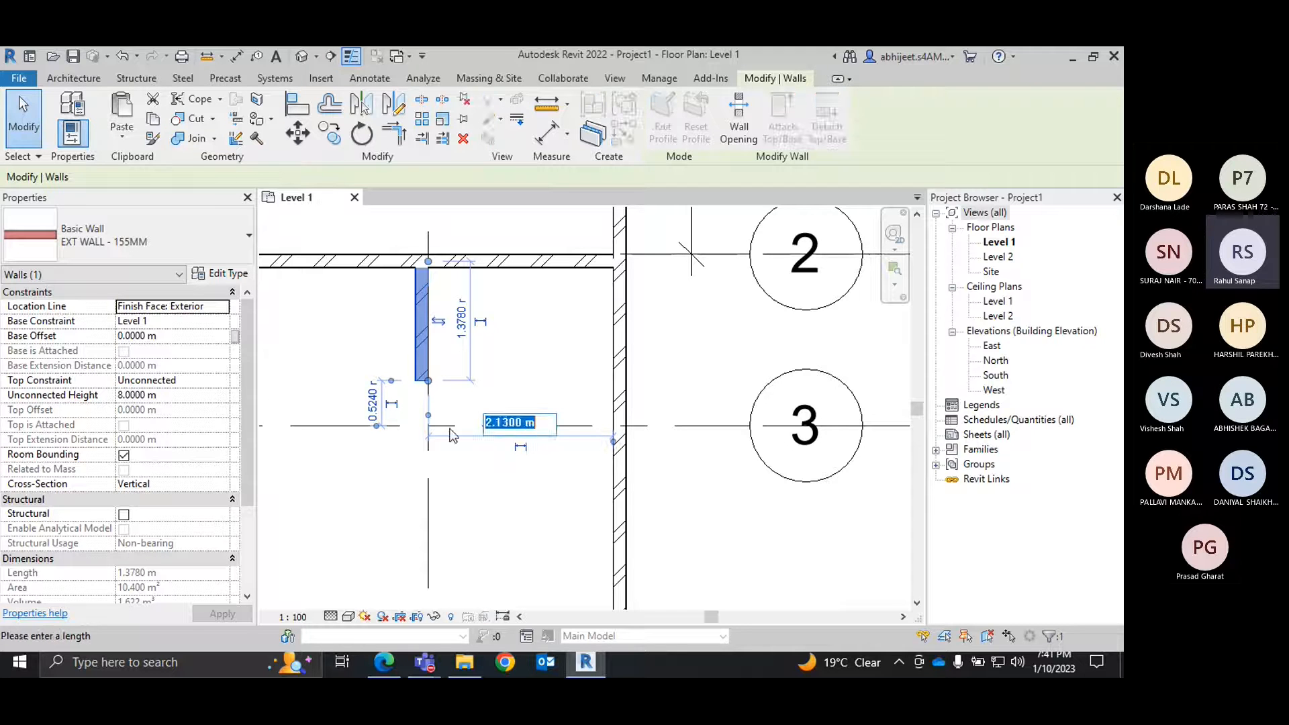
click(390, 665)
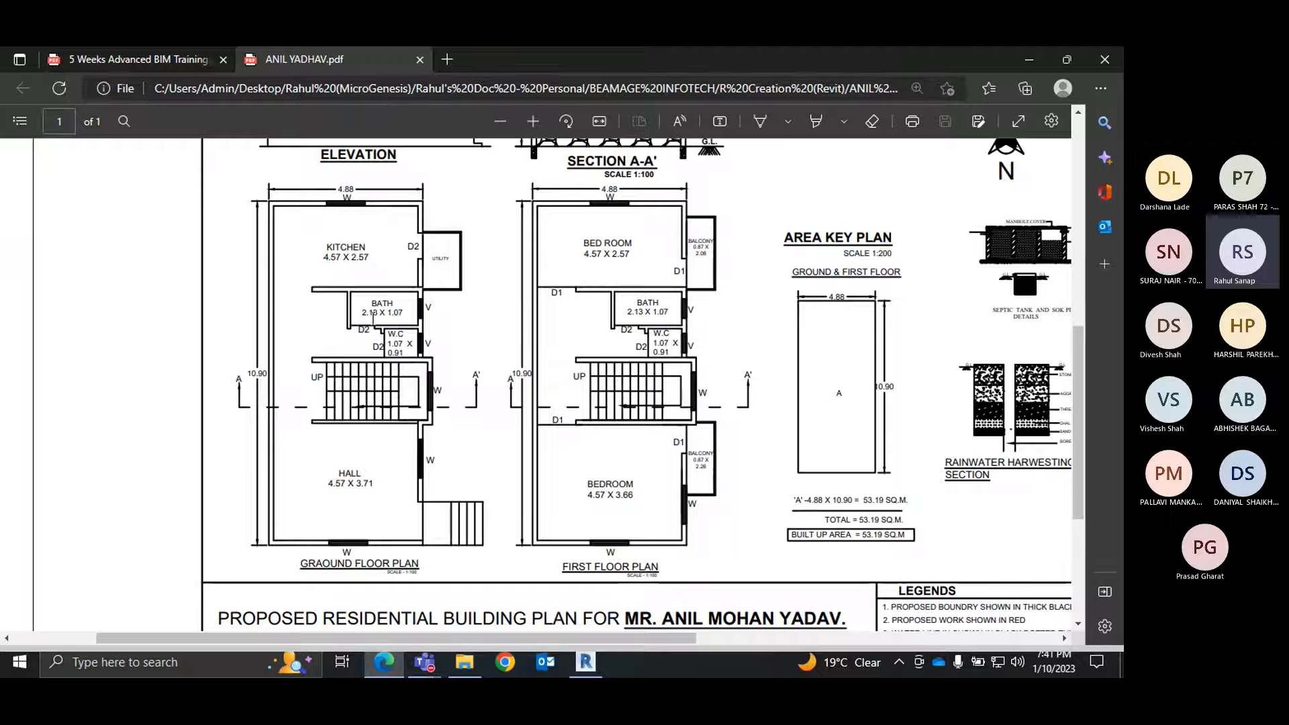
click(586, 665)
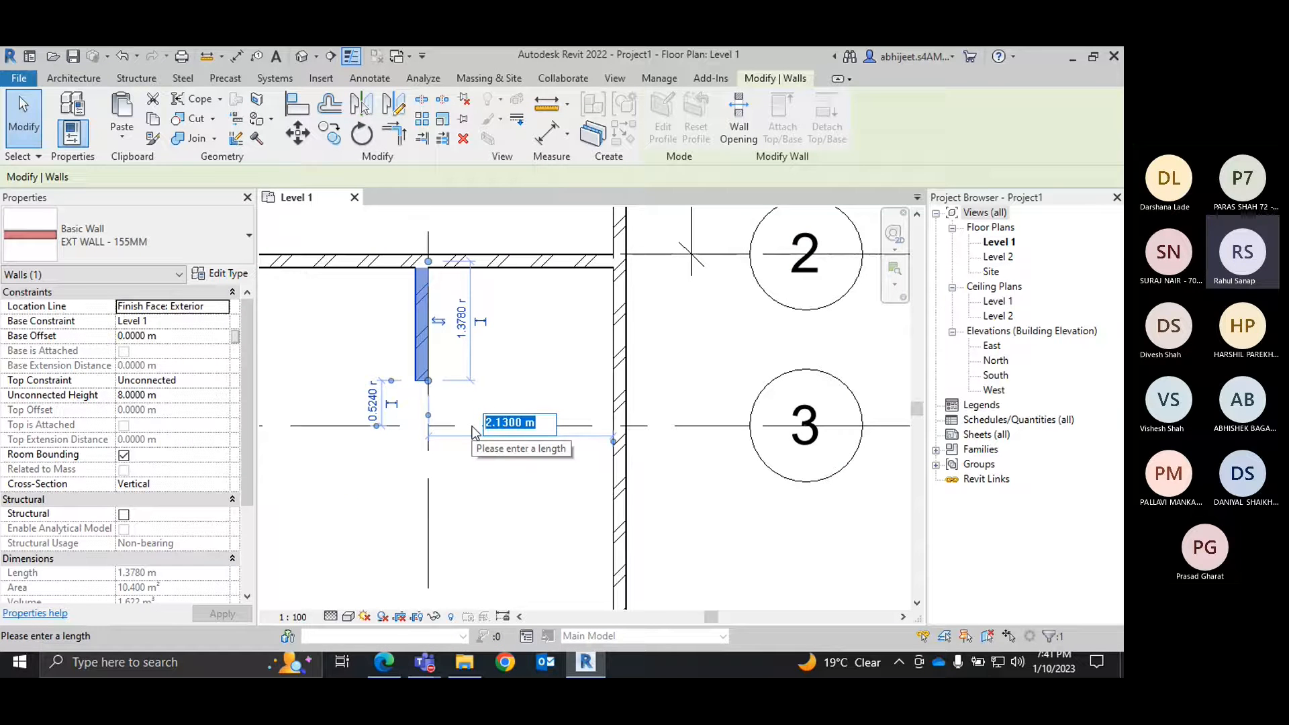
text(2.7)
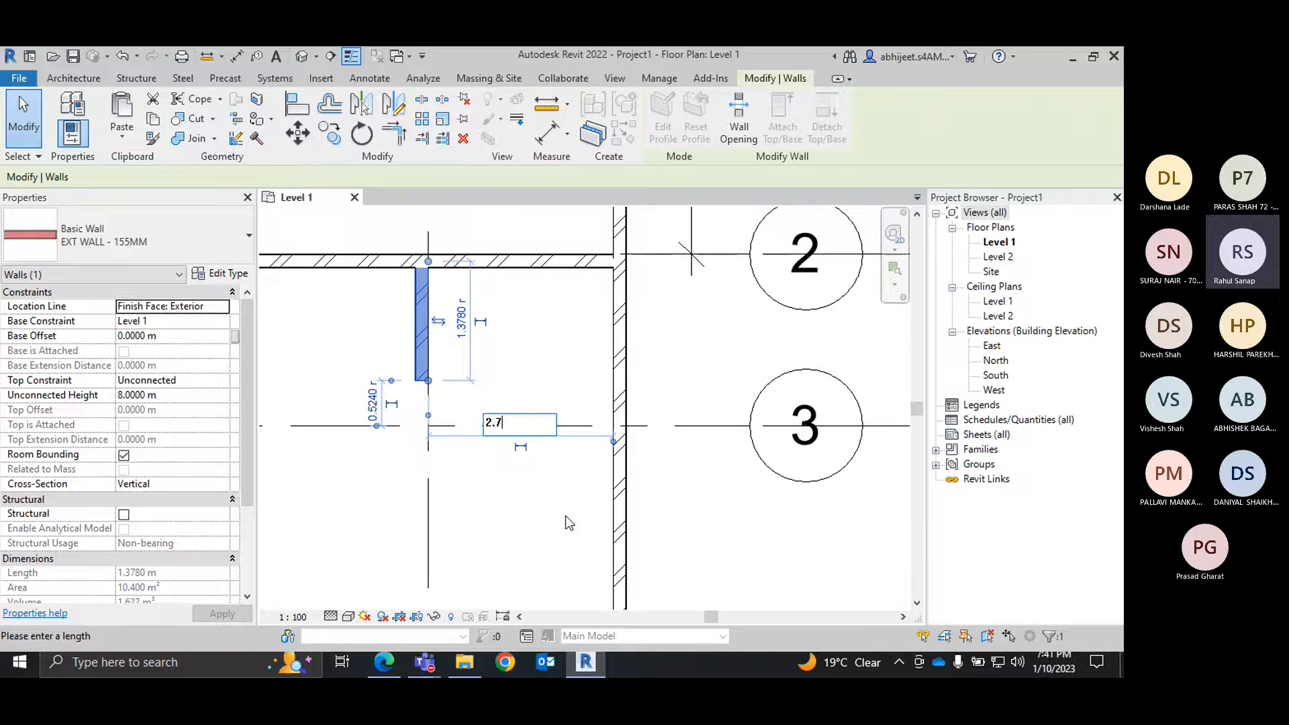
key(Return)
scroll(567, 523, down, 2)
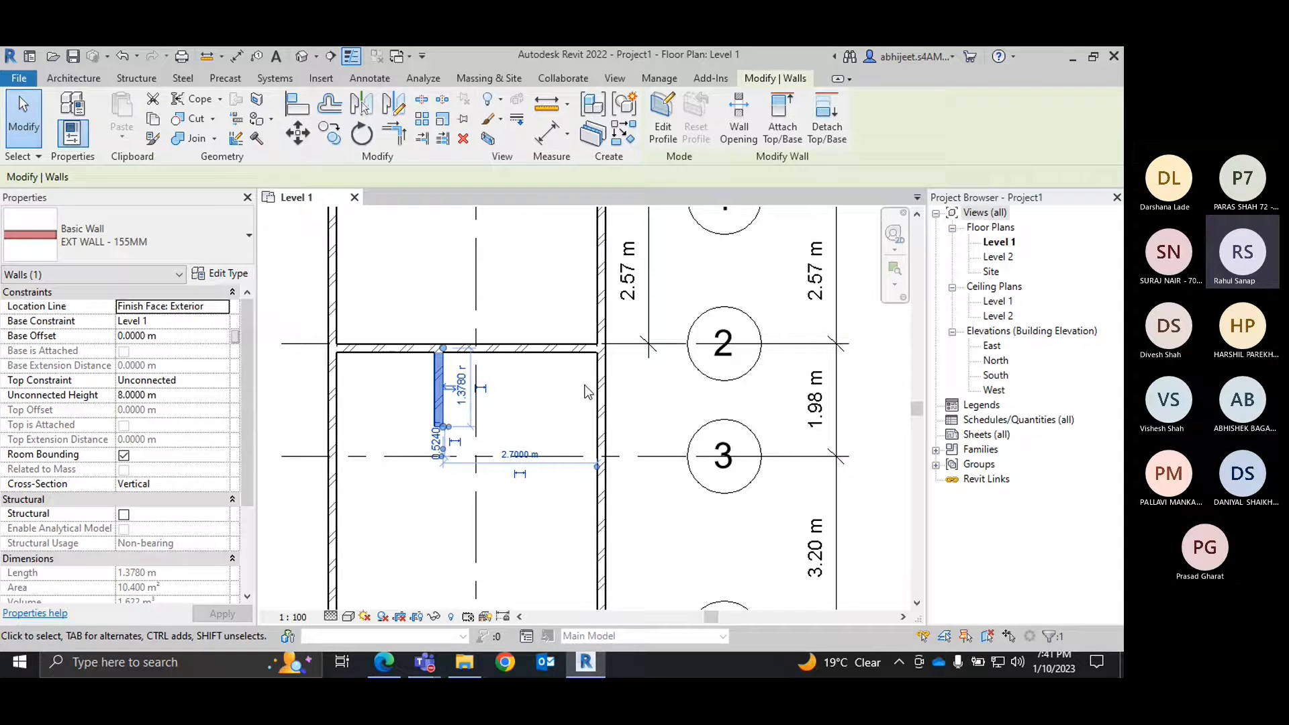
Set the distance from the short bath wall to the east wall to 2.13 m and deselect the wall.
click(519, 454)
text(21)
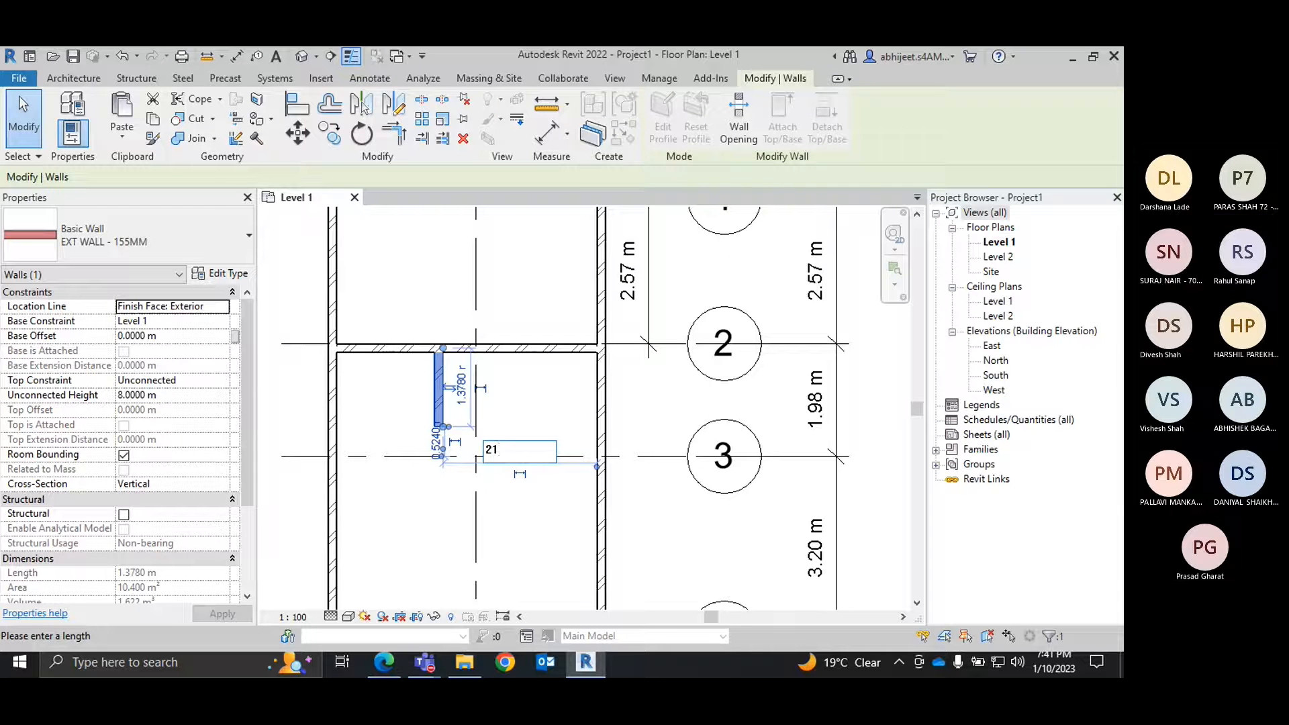
key(BackSpace)
text(.13)
key(Return)
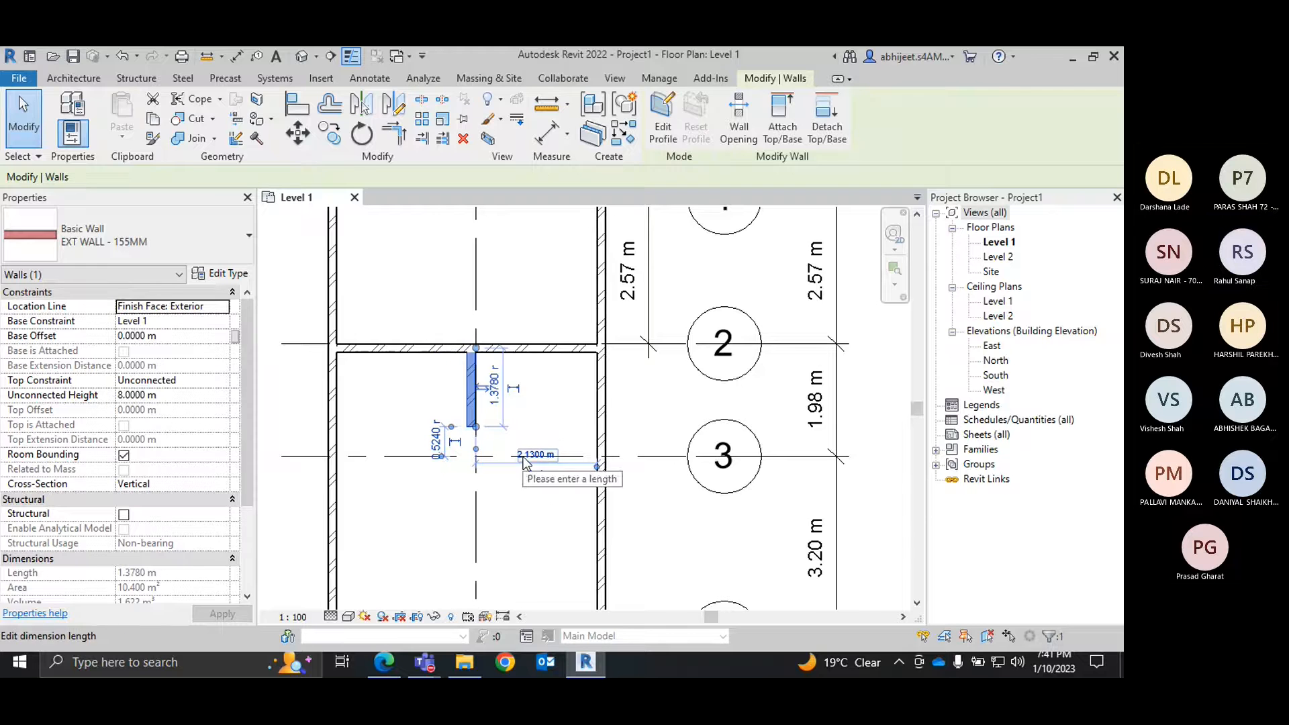
click(546, 505)
scroll(488, 403, up, 3)
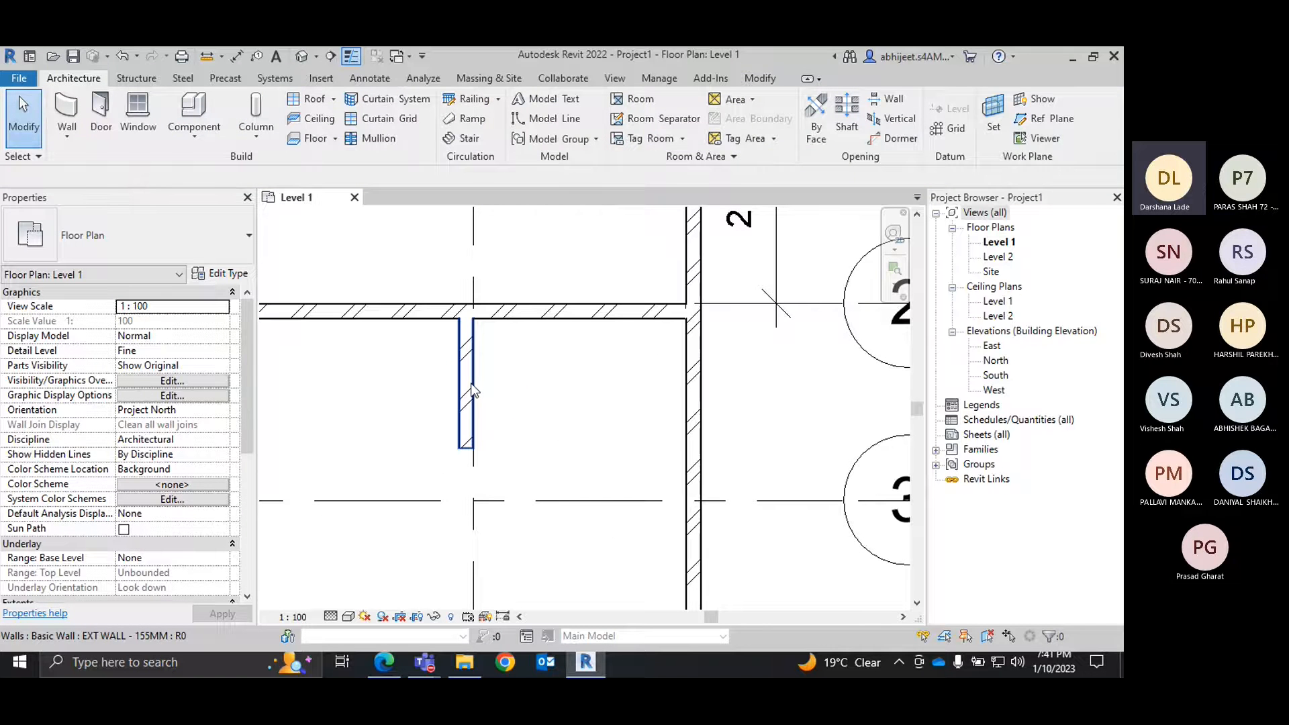
Examine the short bath wall's spacing from the east wall and look over the walls around grids 1 to 4.
click(470, 389)
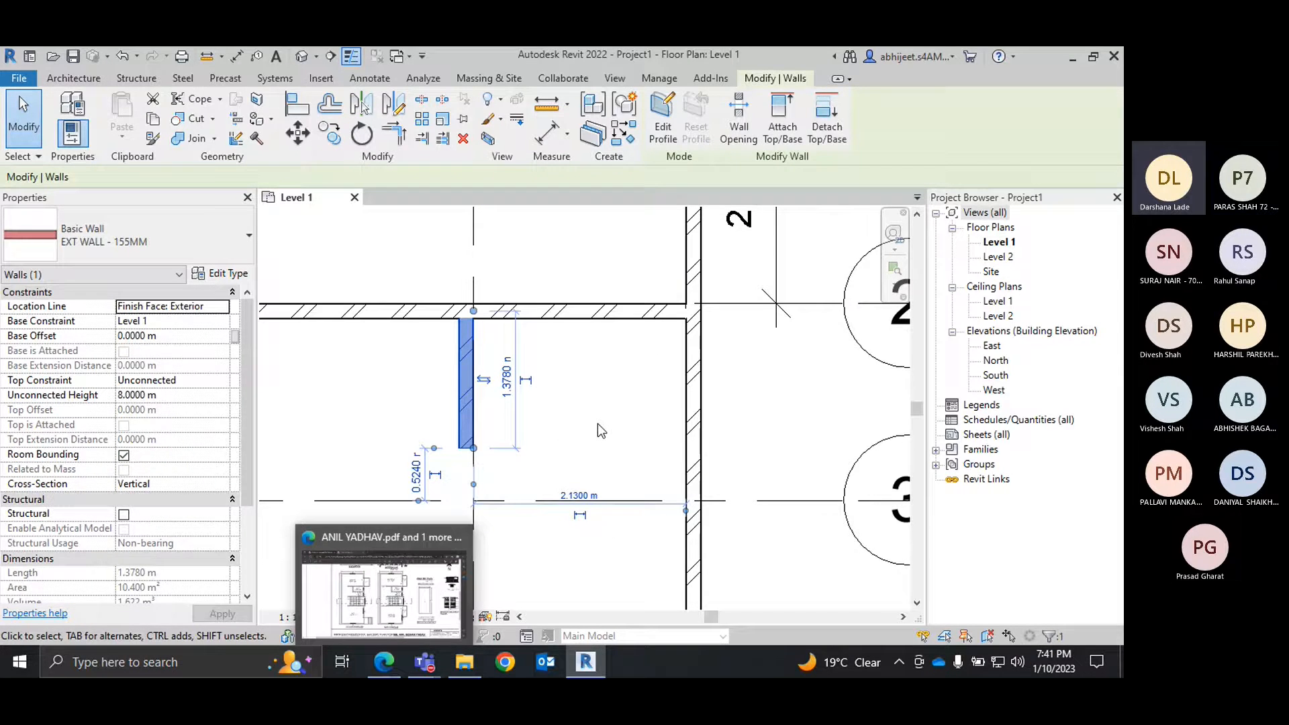
click(624, 384)
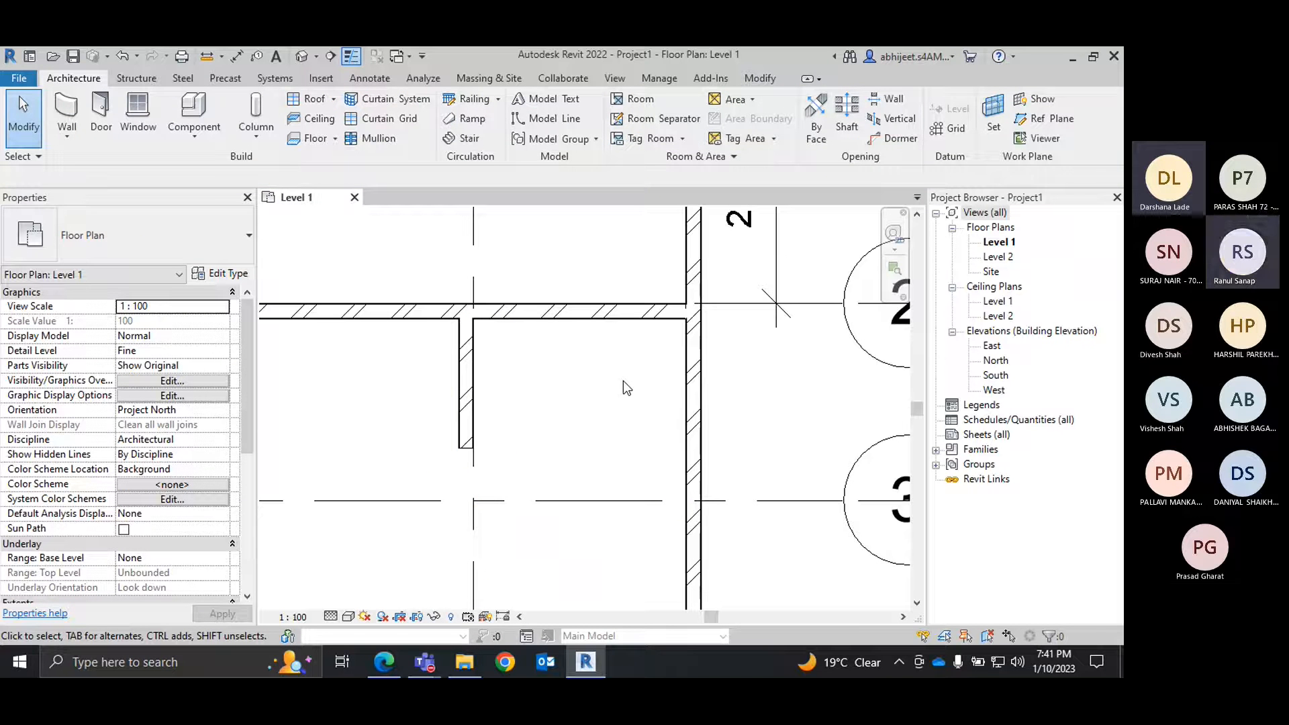
scroll(554, 371, down, 3)
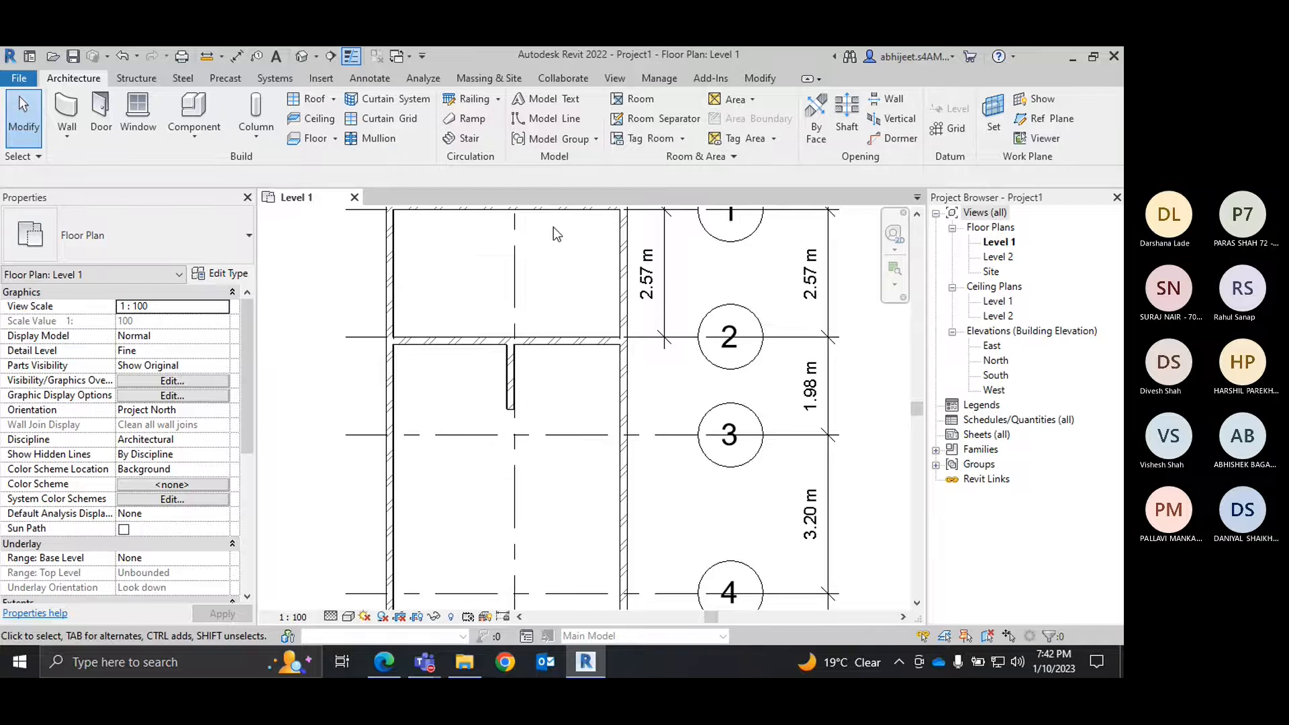
scroll(521, 383, down, 2)
scroll(521, 383, up, 2)
scroll(505, 381, up, 2)
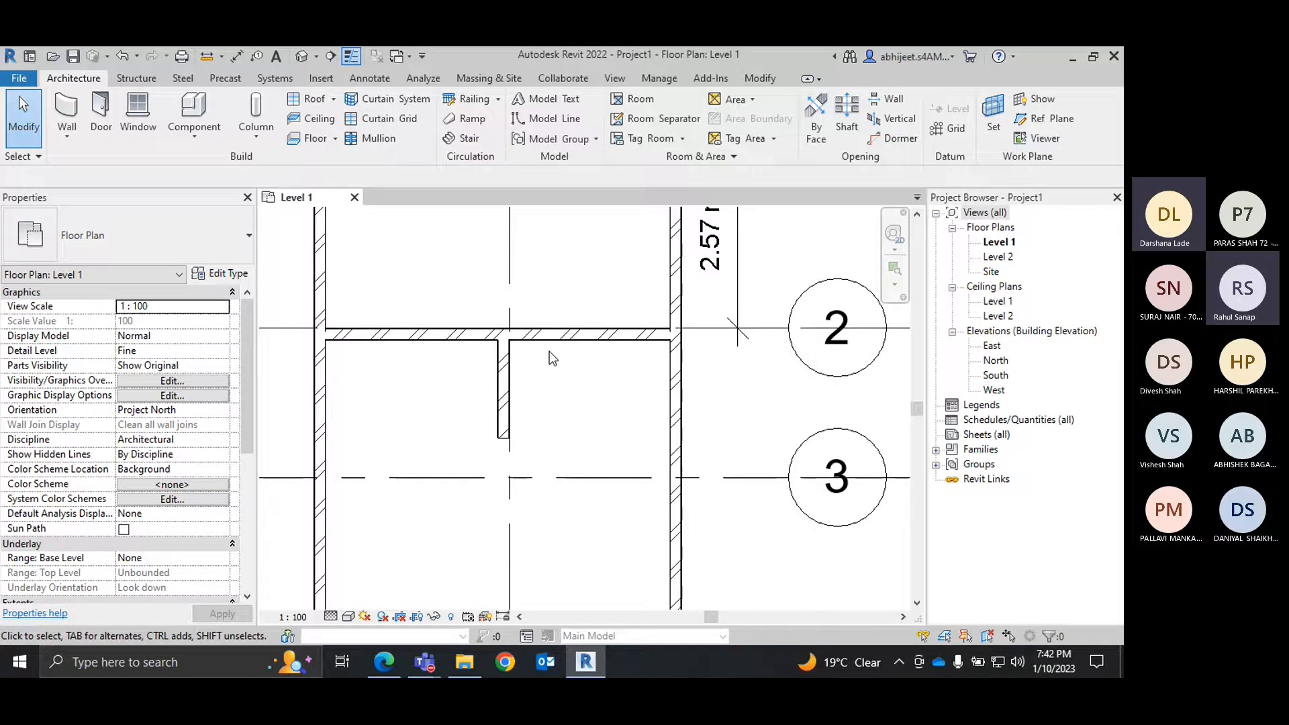
scroll(550, 349, down, 2)
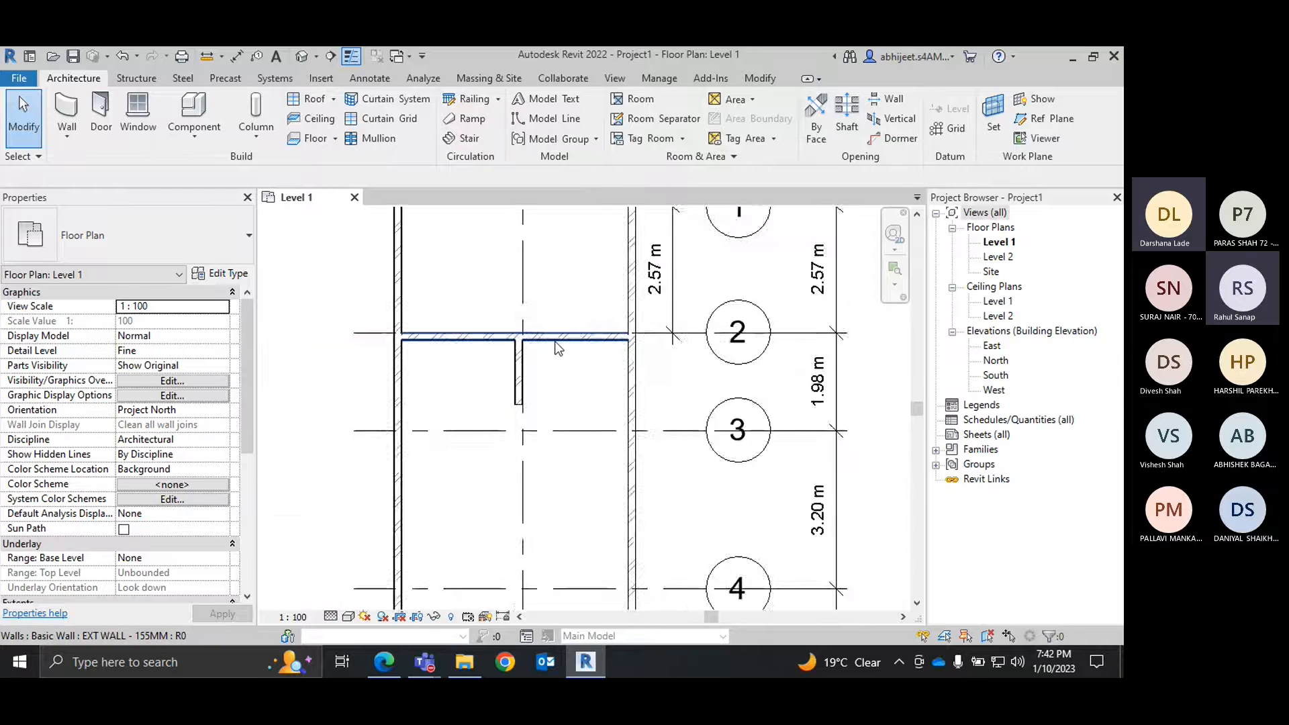
scroll(556, 341, up, 2)
scroll(552, 344, down, 2)
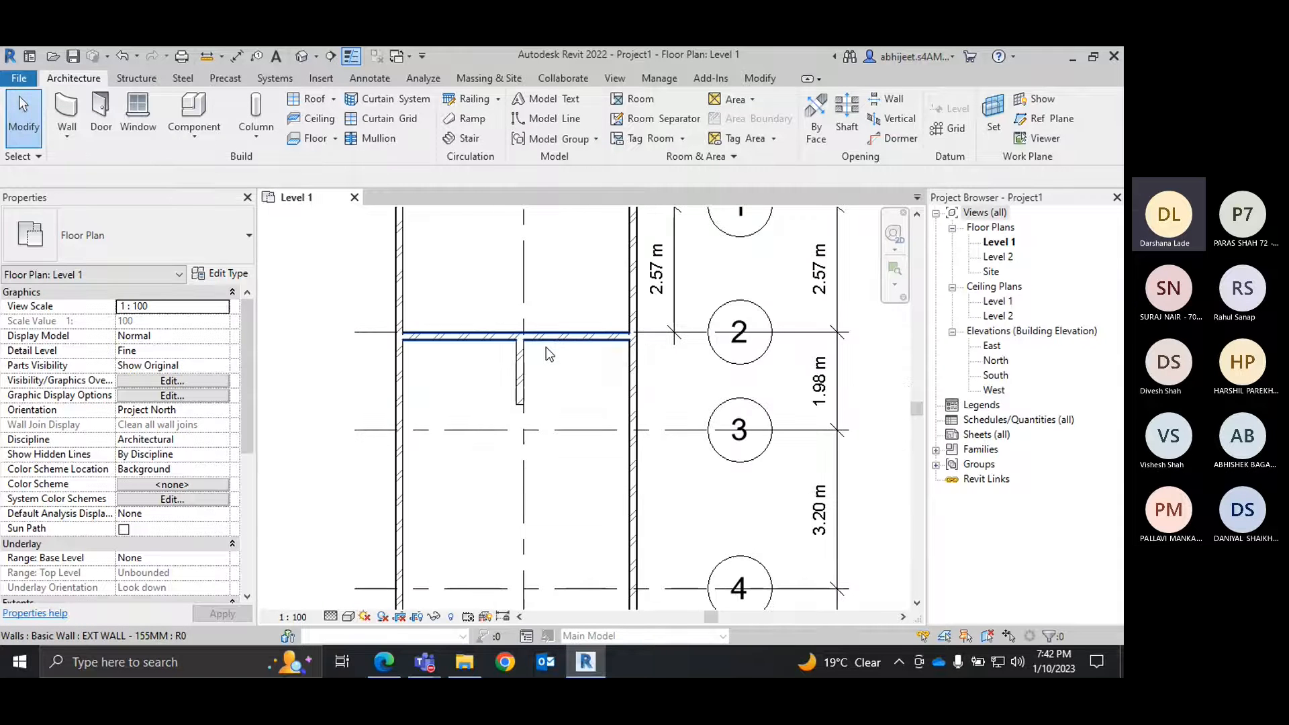
middle_drag(544, 297, 542, 399)
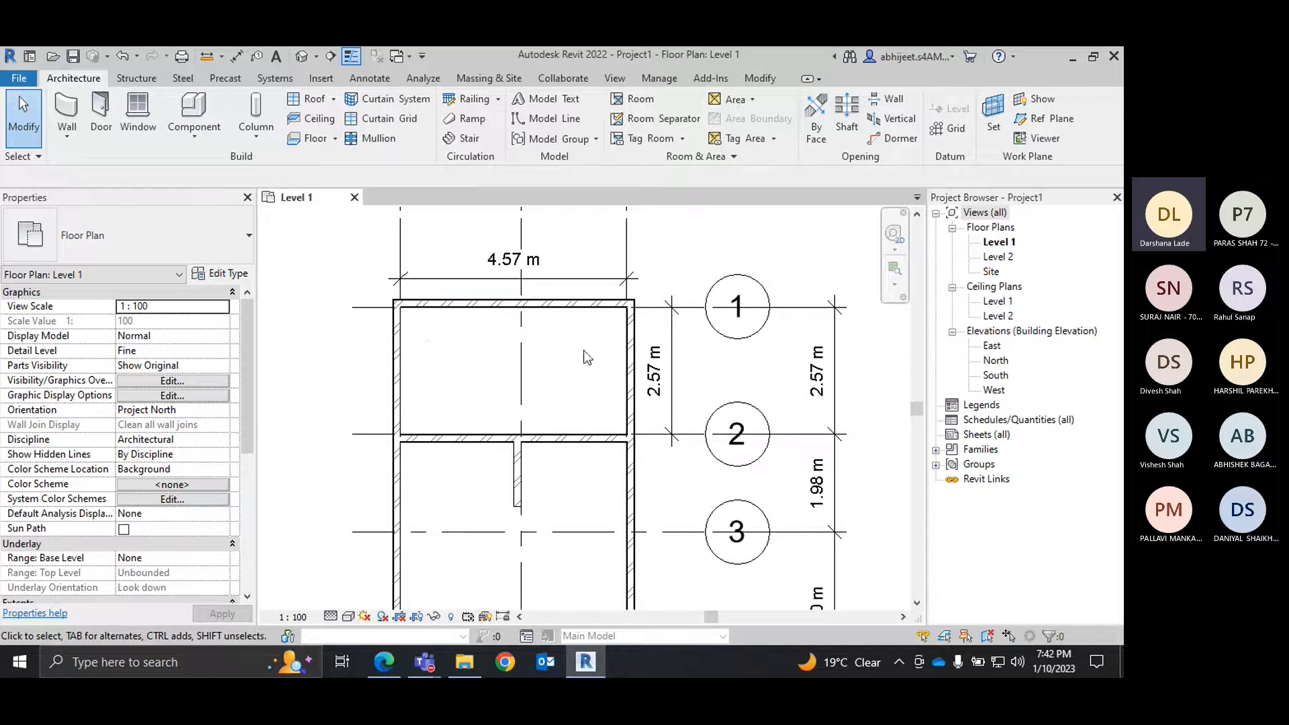
scroll(433, 329, down, 2)
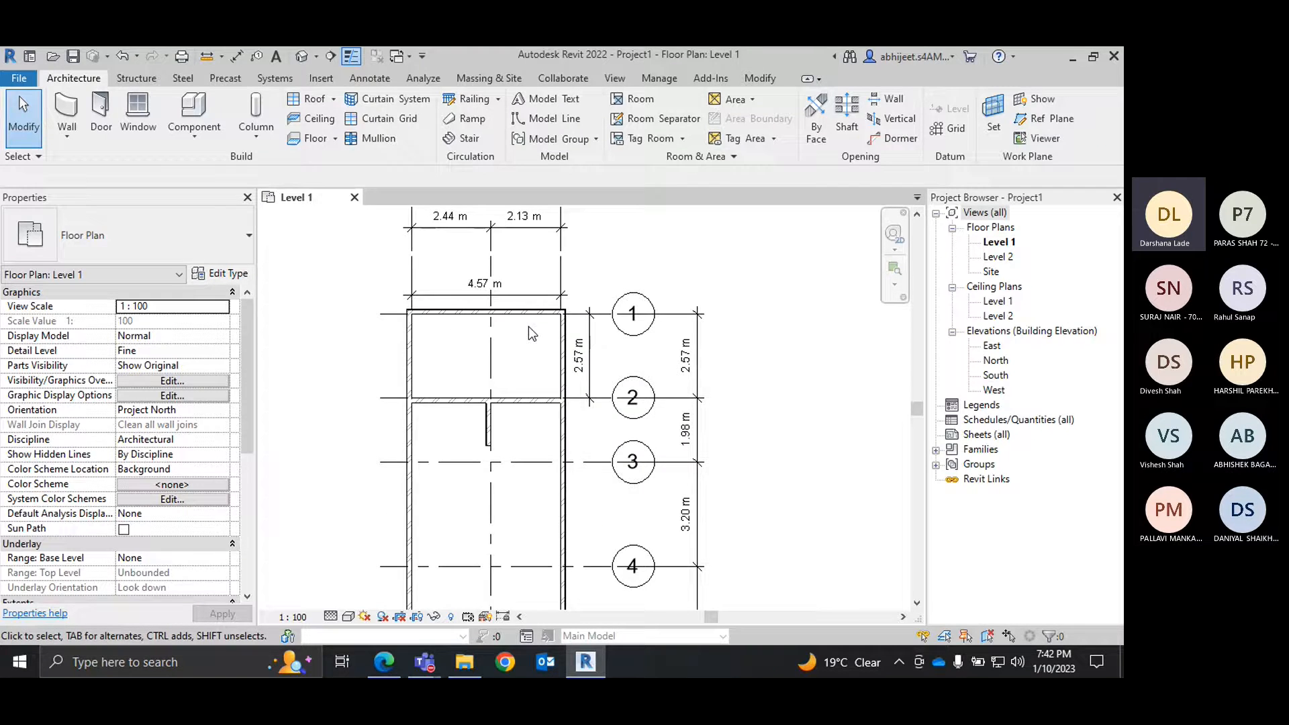
Draw a freestanding vertical EXT WALL - 155MM wall about 5.23 m long in the empty area east of the grid bubbles, and end wall placement.
middle_drag(555, 382, 438, 387)
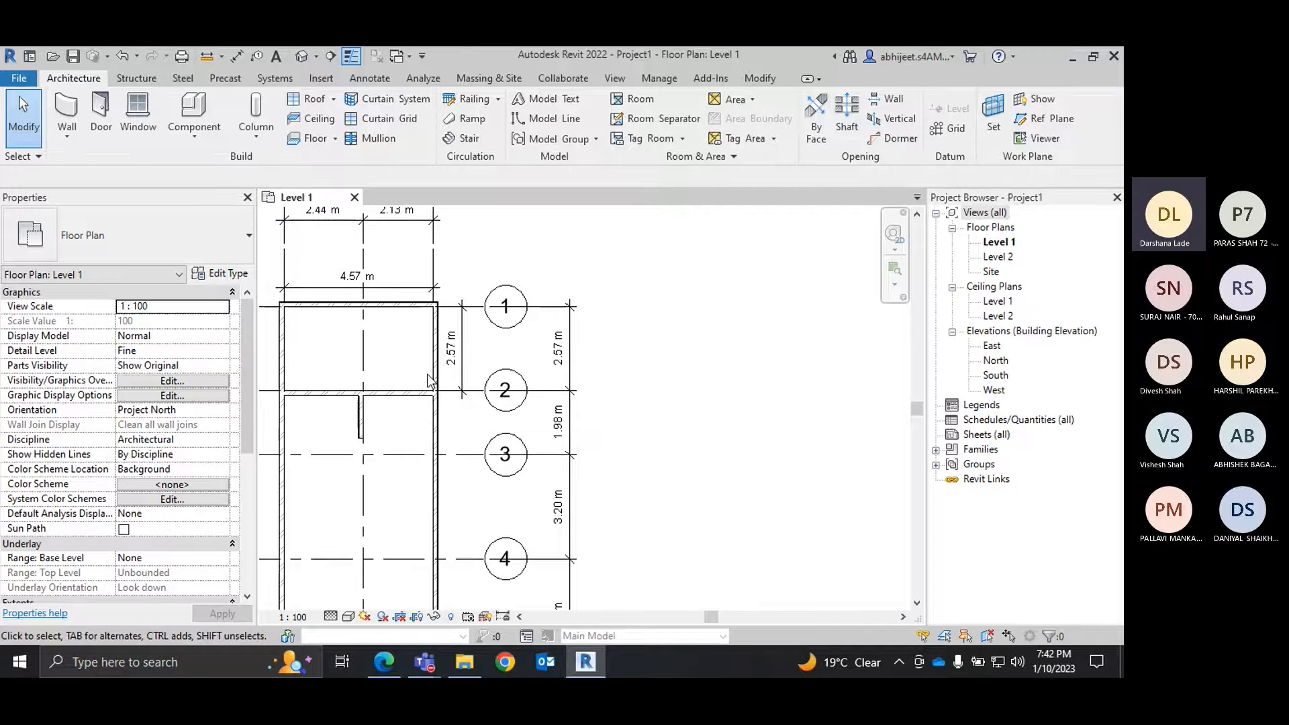
click(85, 143)
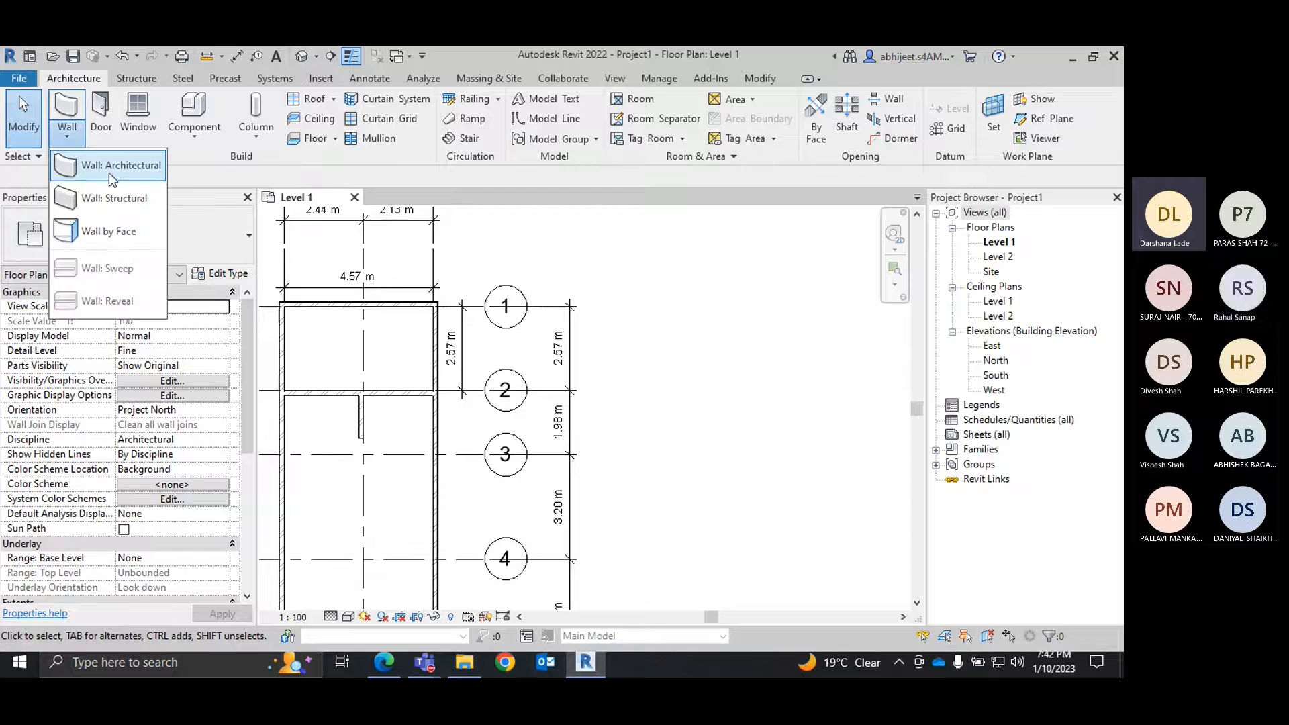
key(Escape)
key(w)
key(a)
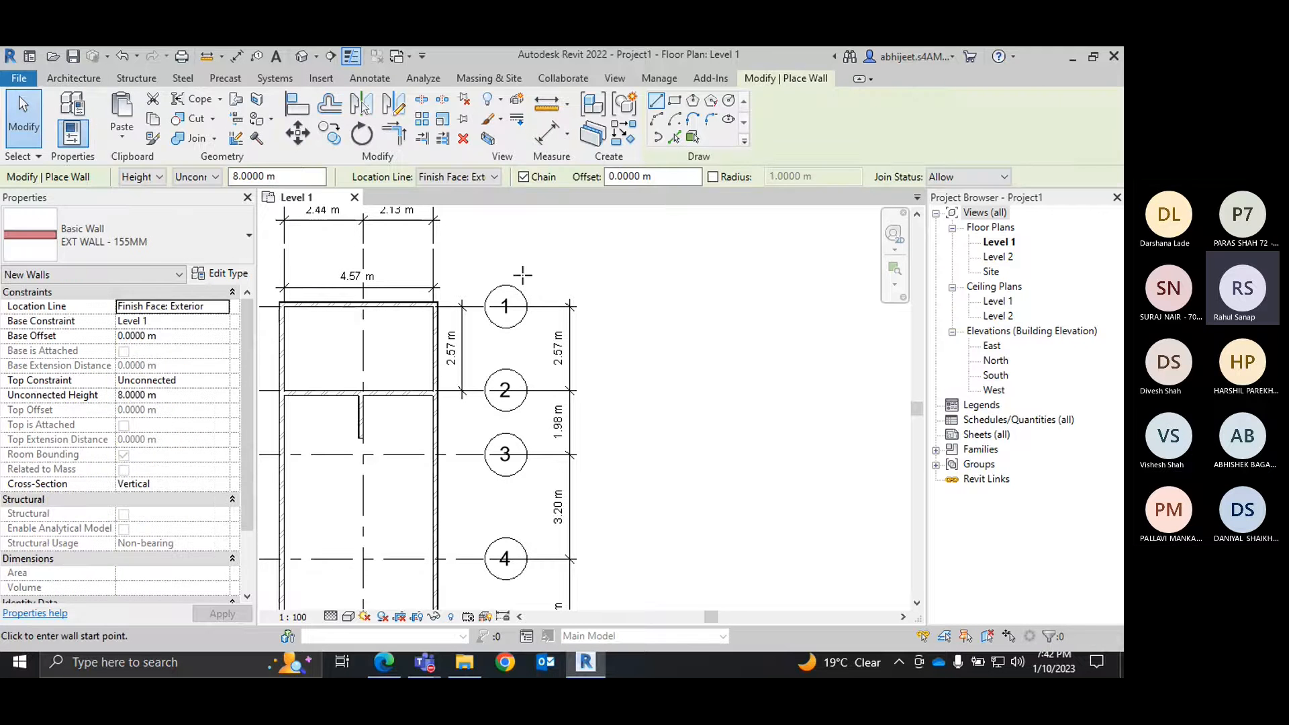
click(660, 285)
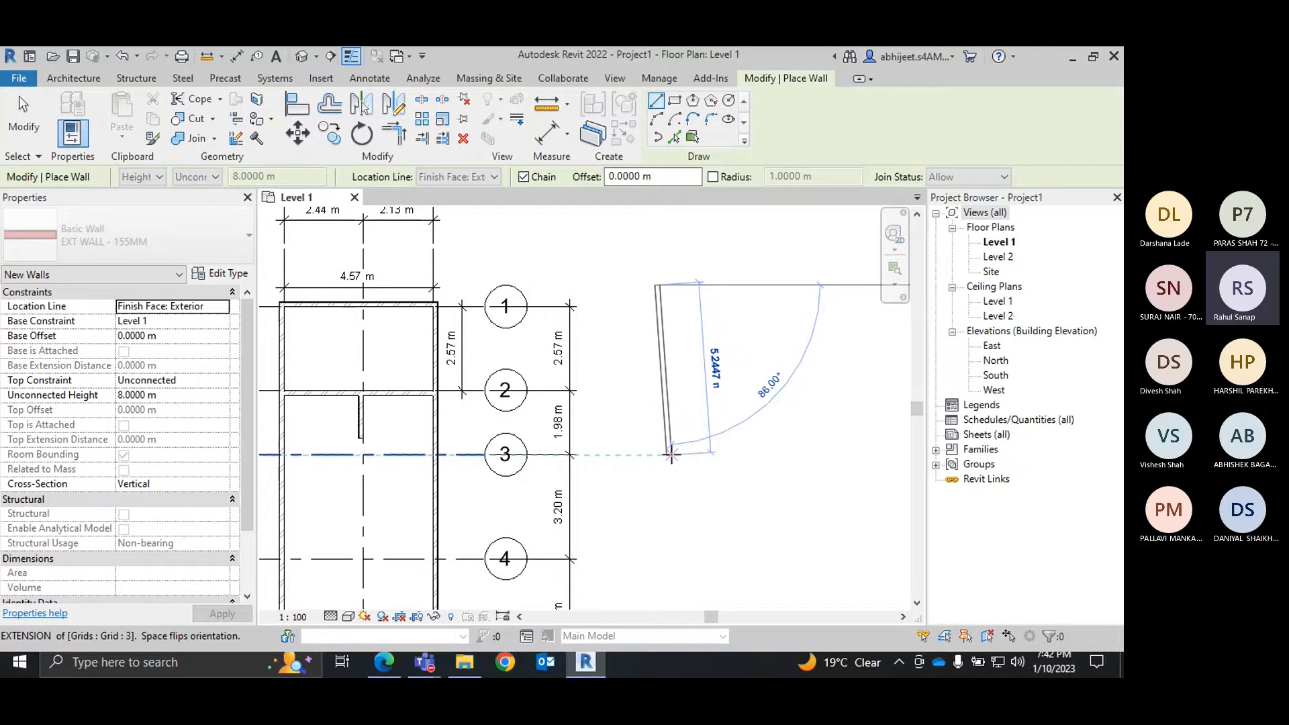
click(658, 454)
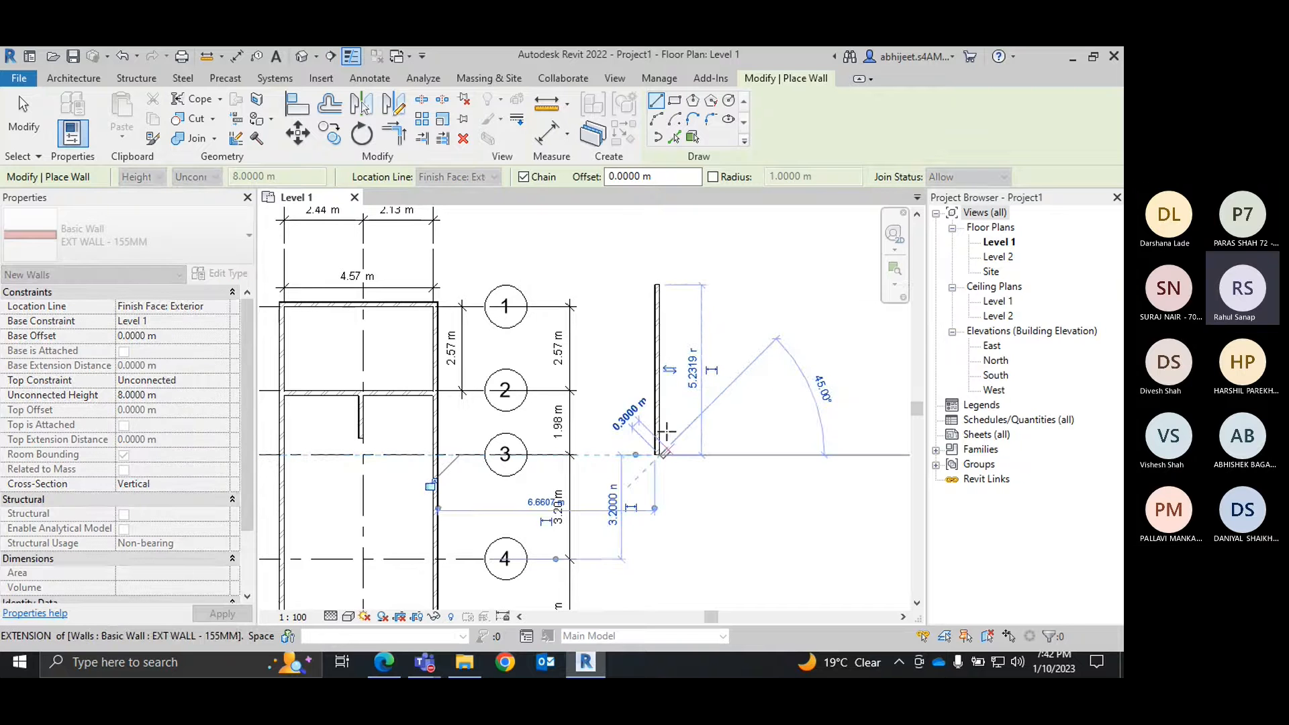
right_click(695, 345)
click(735, 350)
scroll(703, 293, up, 2)
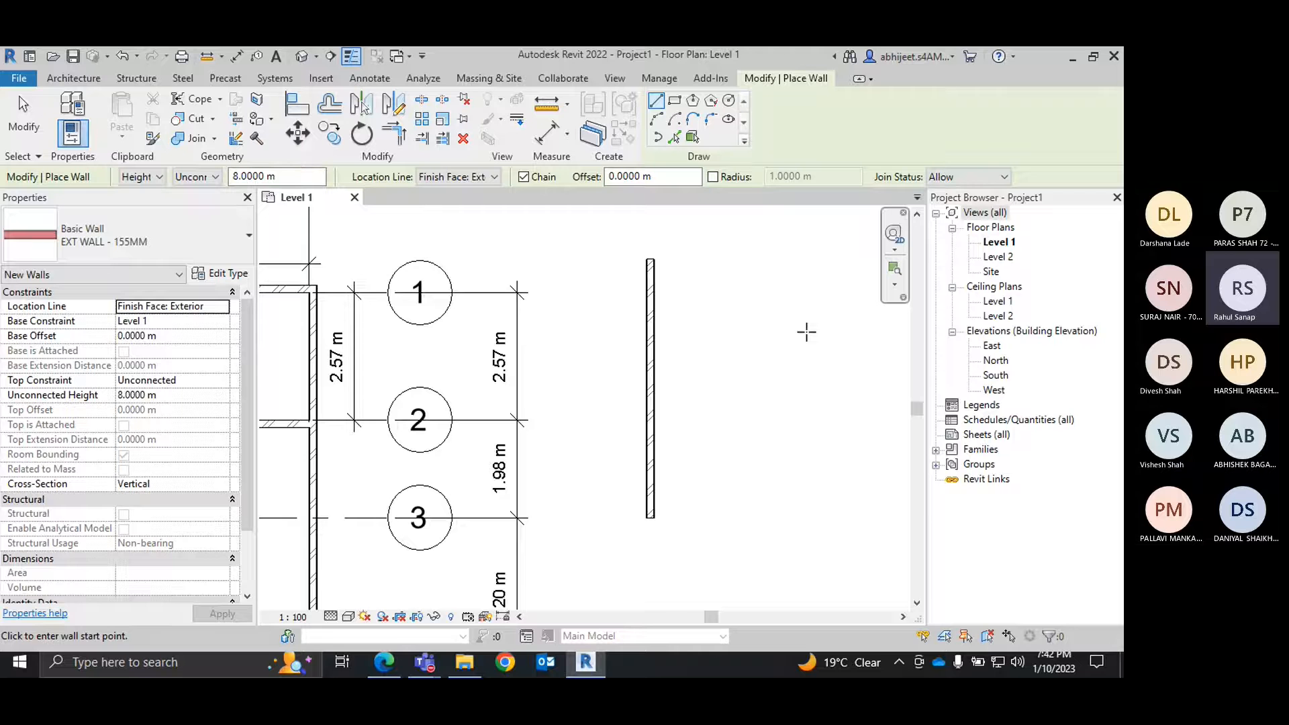
right_click(756, 296)
click(781, 300)
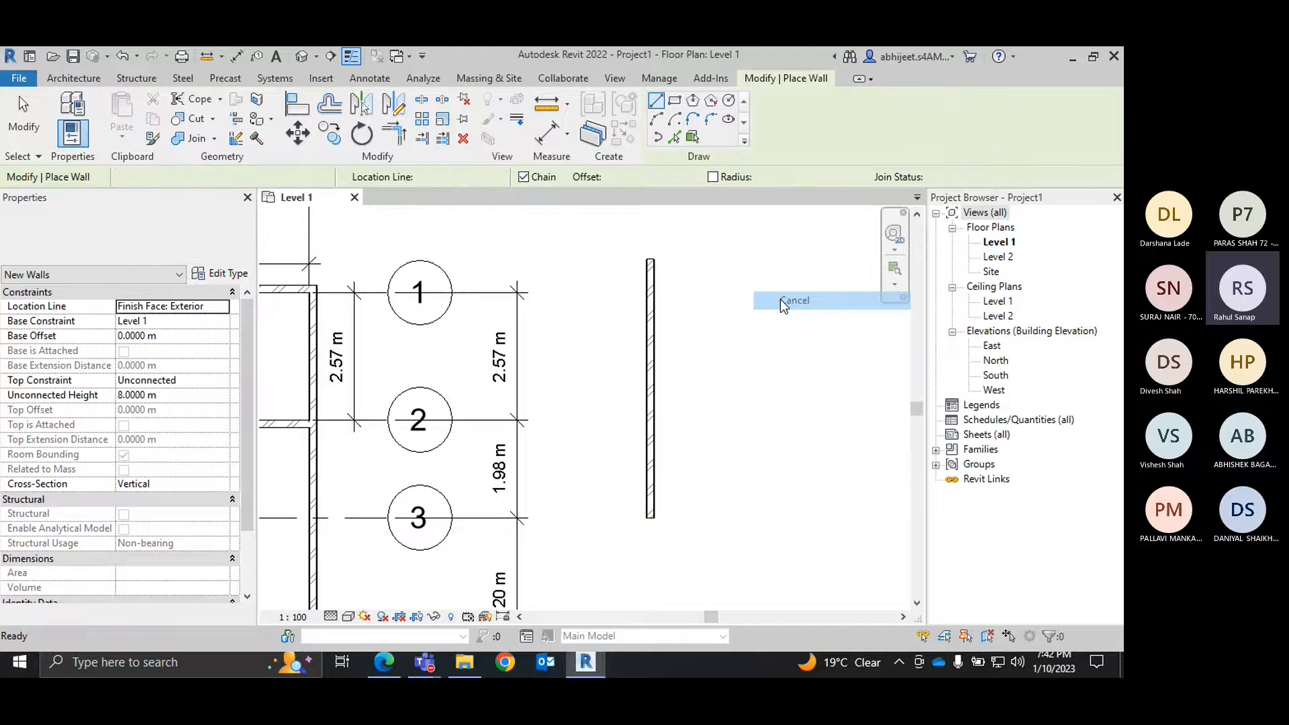
click(659, 286)
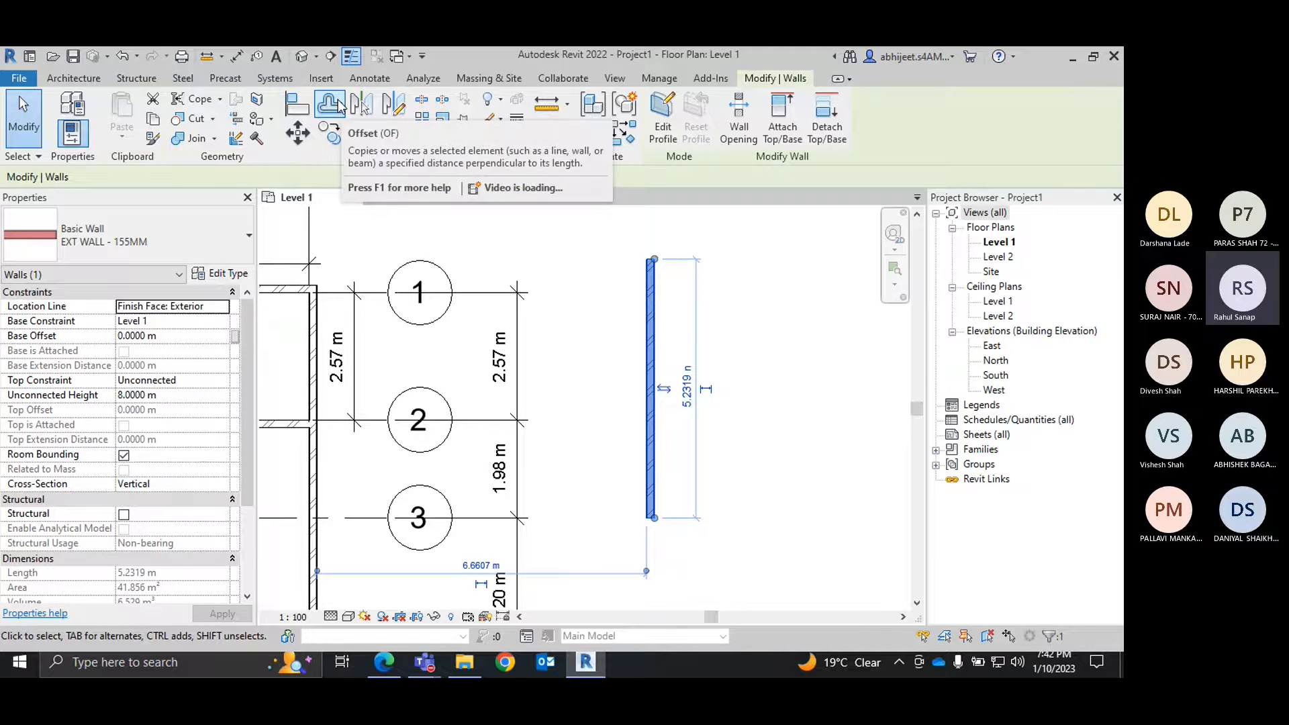
click(339, 105)
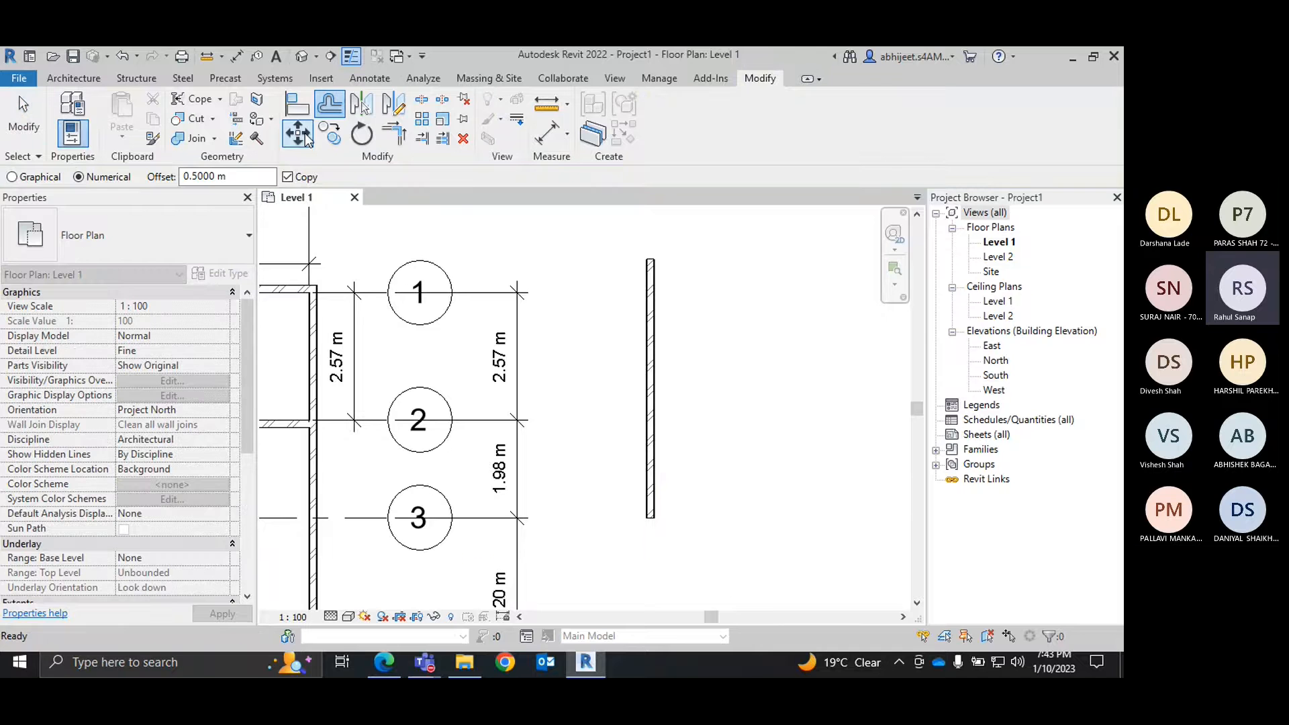
double_click(237, 176)
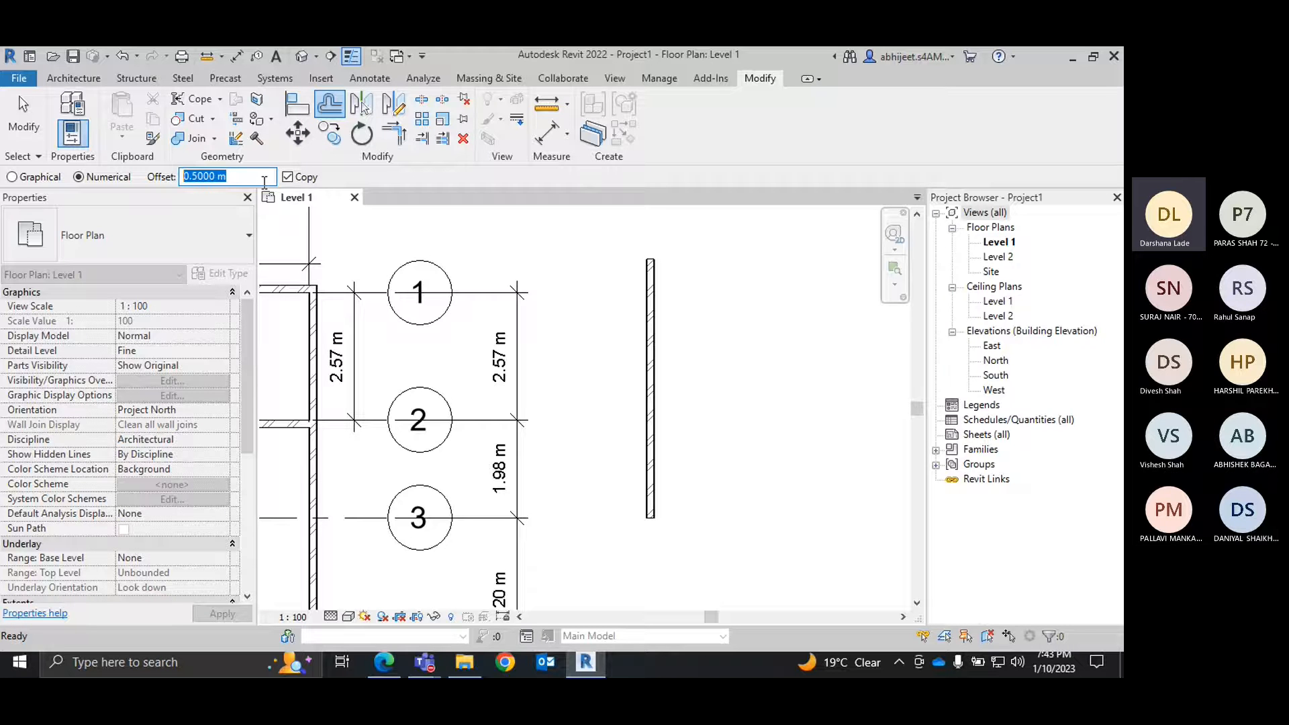
right_click(708, 253)
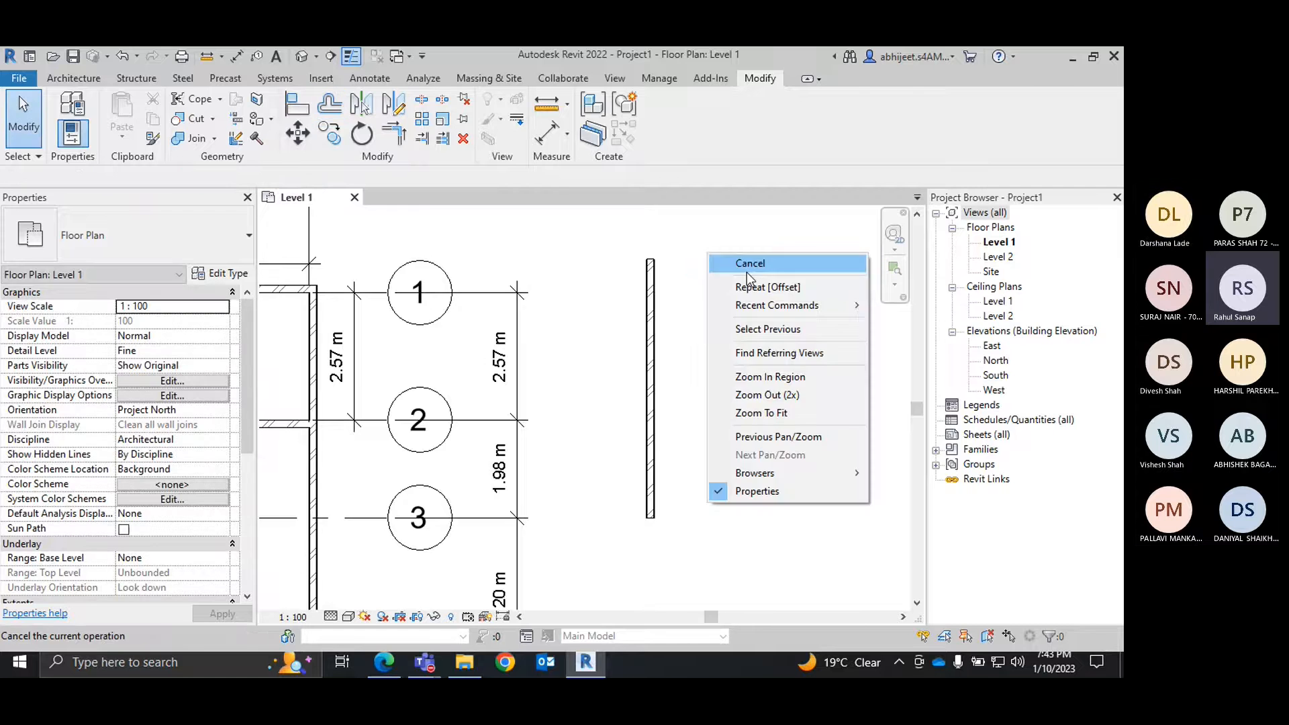
click(748, 265)
Draw a parallel EXT WALL - 155MM wall 1.5 m long, 3 m east of the freestanding wall and level with its upper end, and end placement.
scroll(696, 323, down, 2)
click(68, 79)
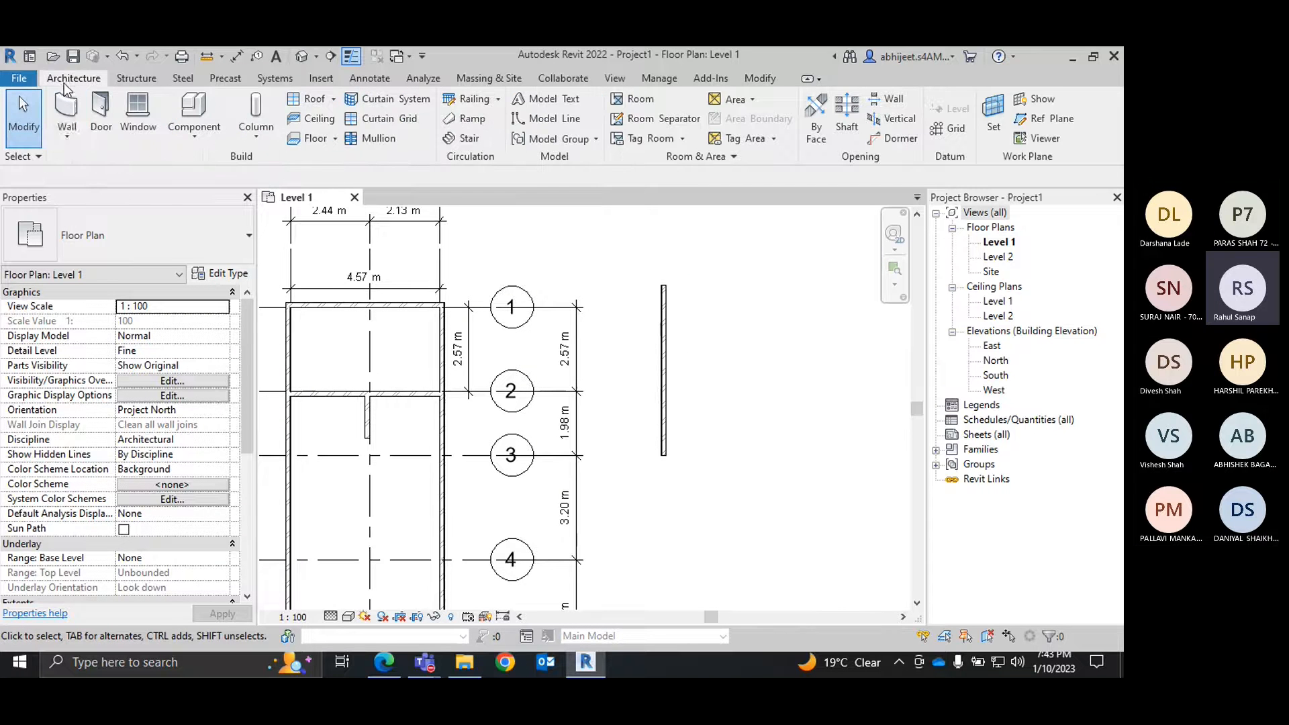
click(67, 134)
click(90, 171)
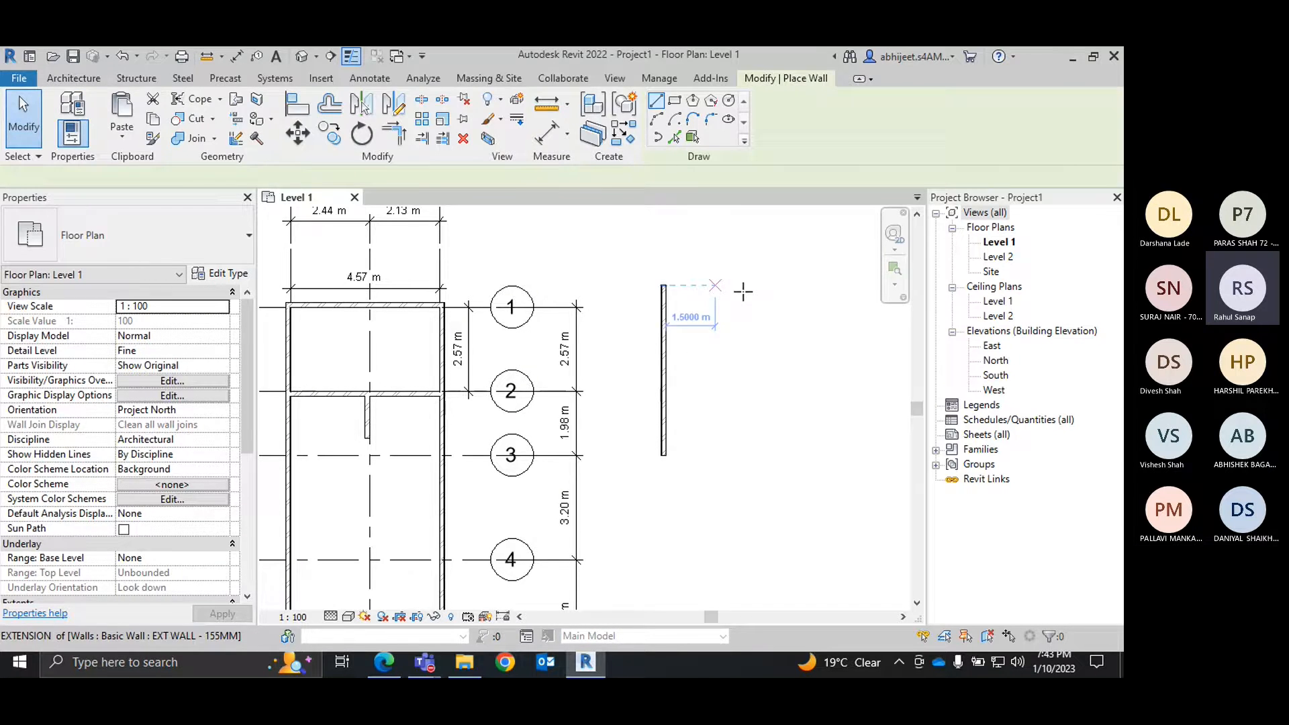
scroll(744, 291, up, 2)
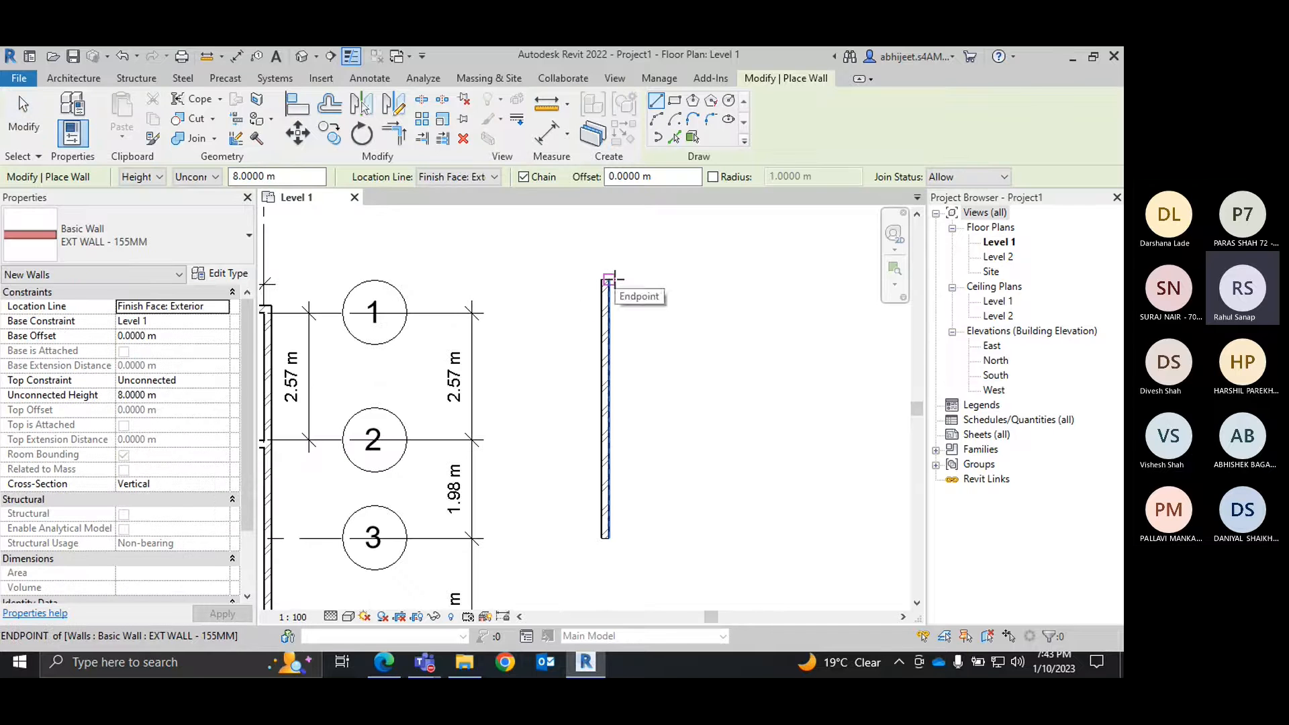
click(612, 279)
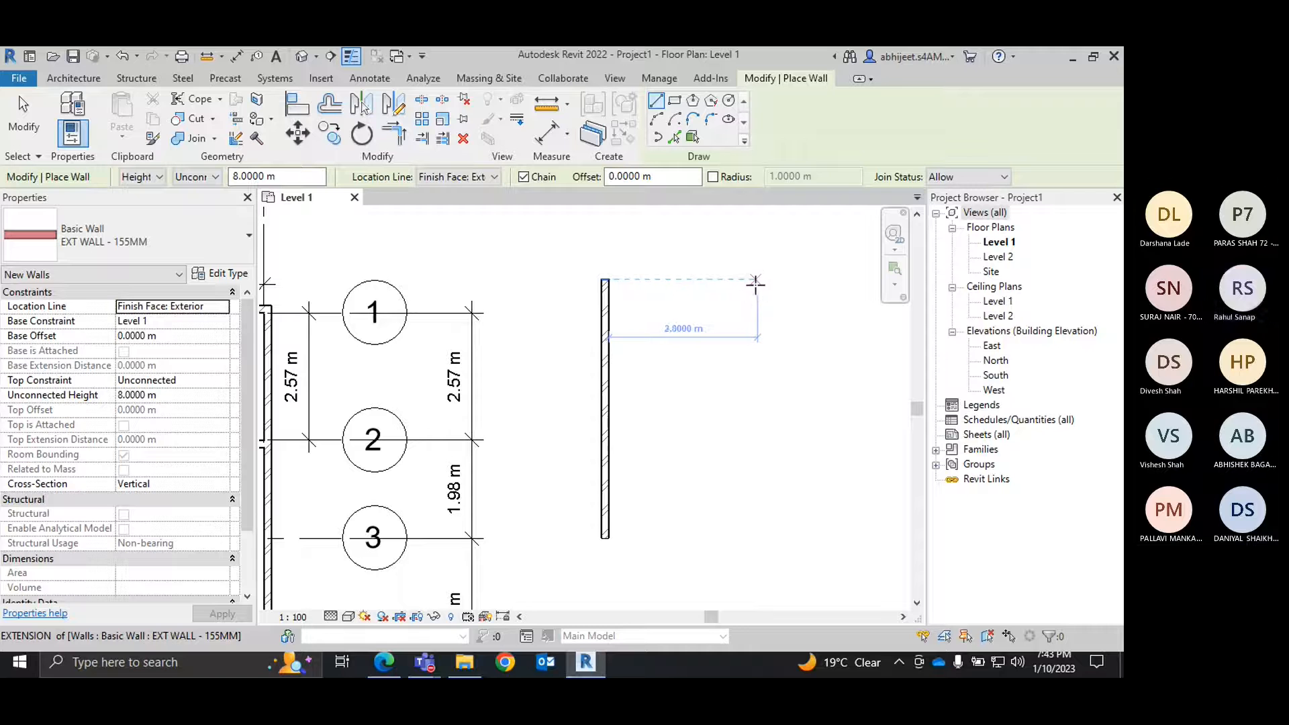
click(756, 282)
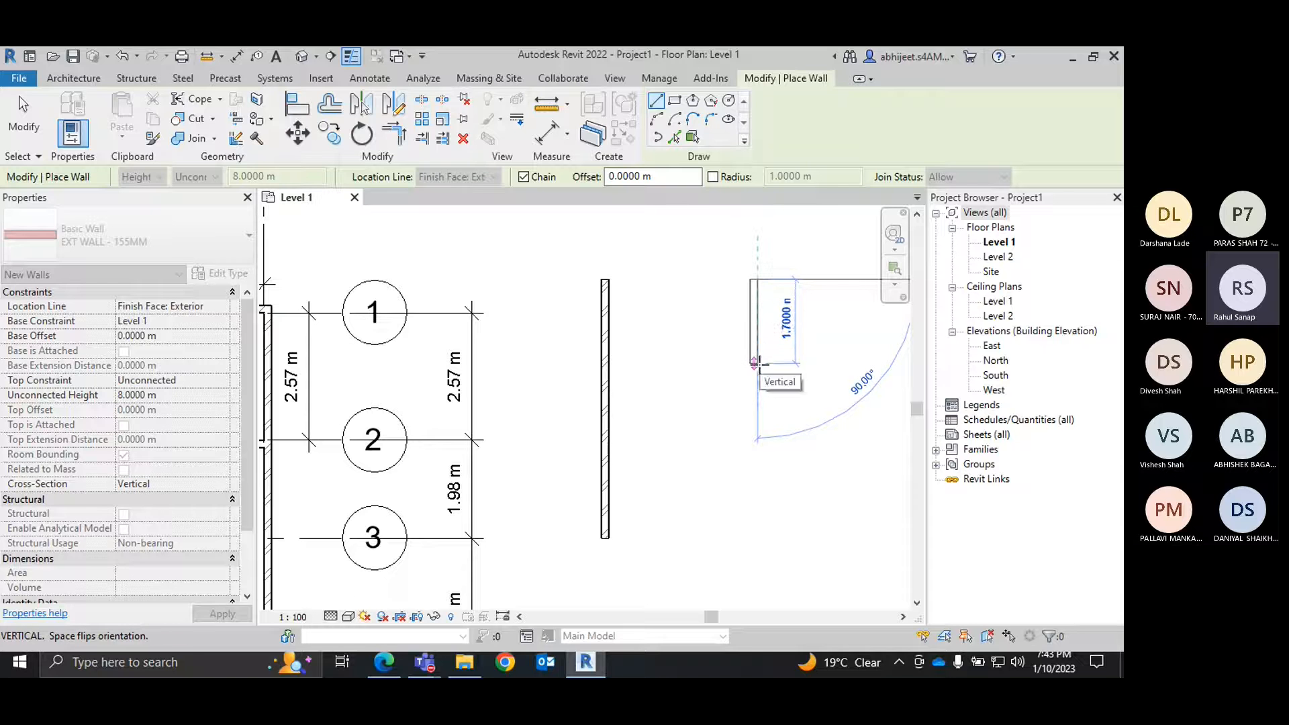
click(756, 358)
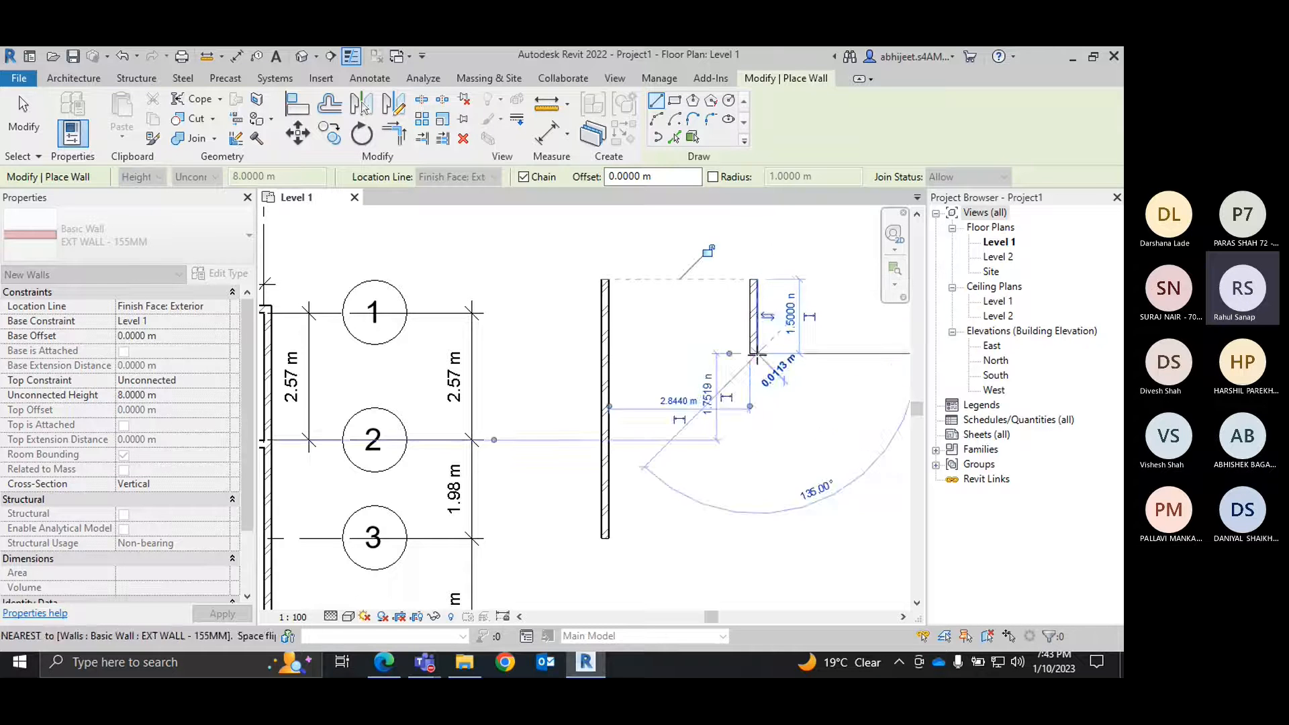
right_click(766, 354)
click(787, 363)
right_click(786, 362)
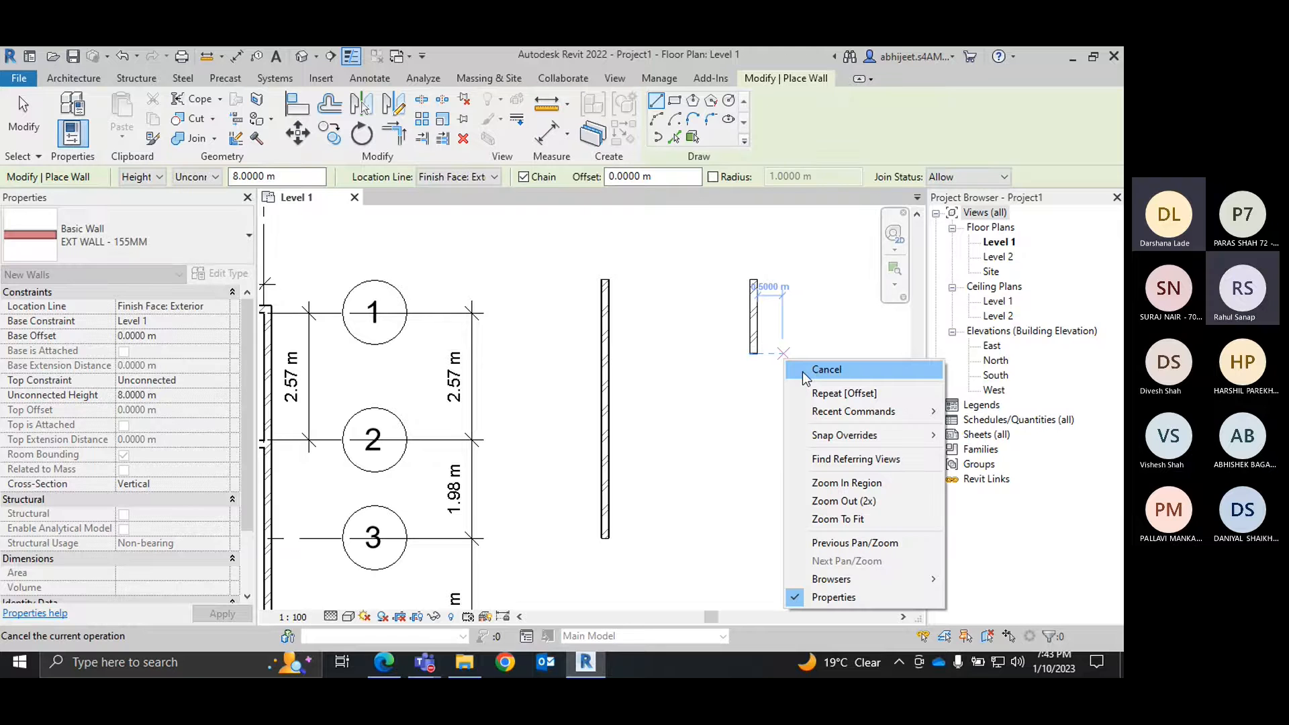
click(806, 373)
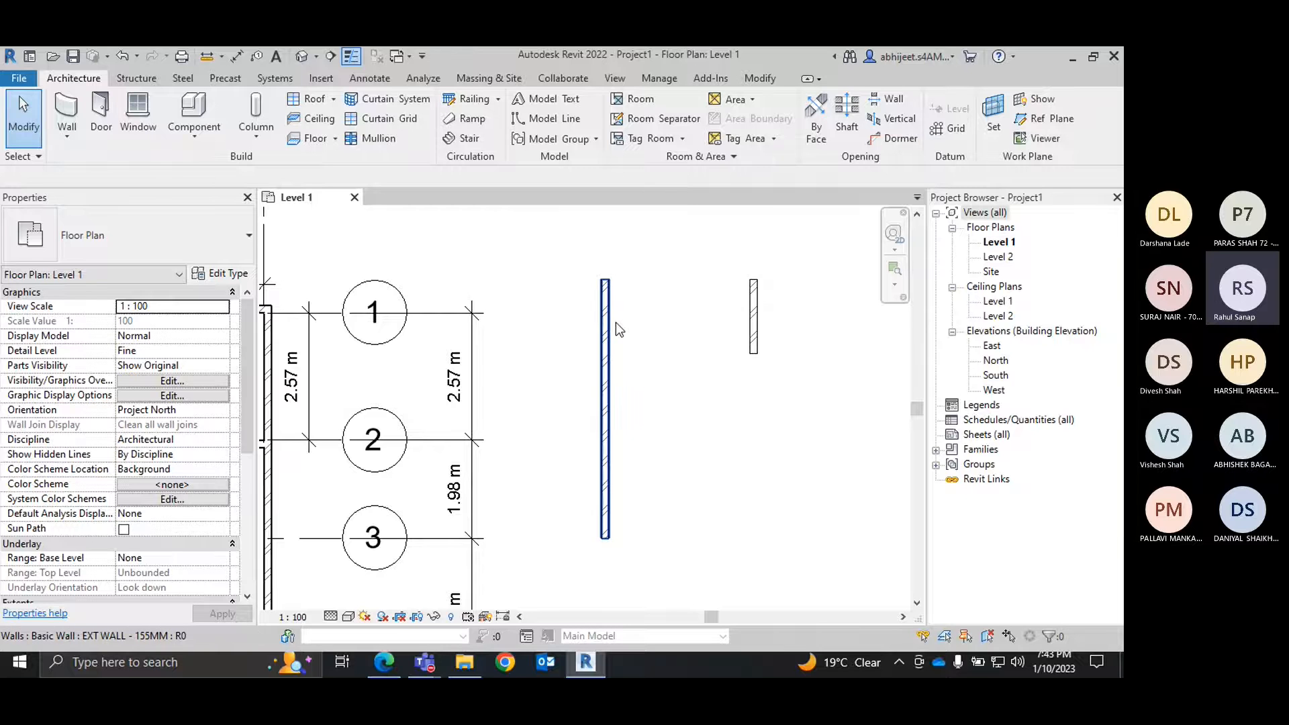
Add an aligned dimension between the facing sides of the two freestanding walls, above their upper ends, and end dimensioning.
scroll(615, 322, up, 2)
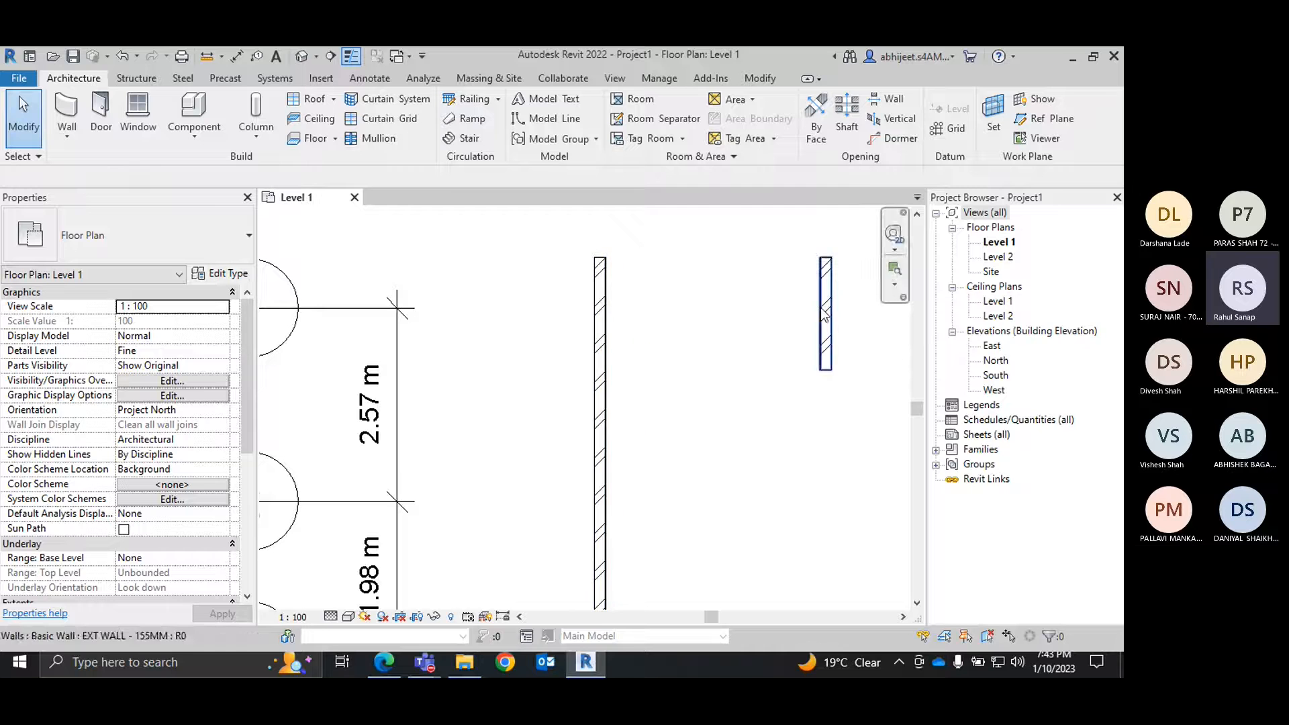
middle_drag(763, 329, 659, 386)
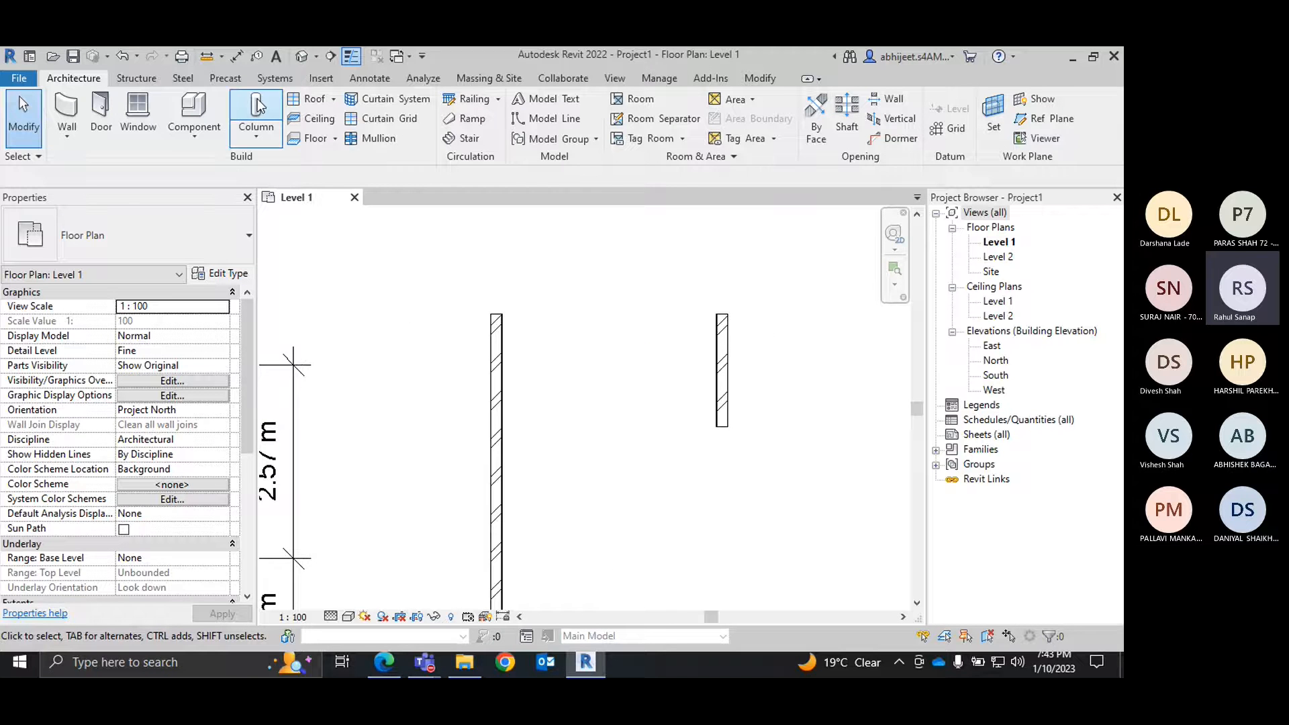
click(236, 55)
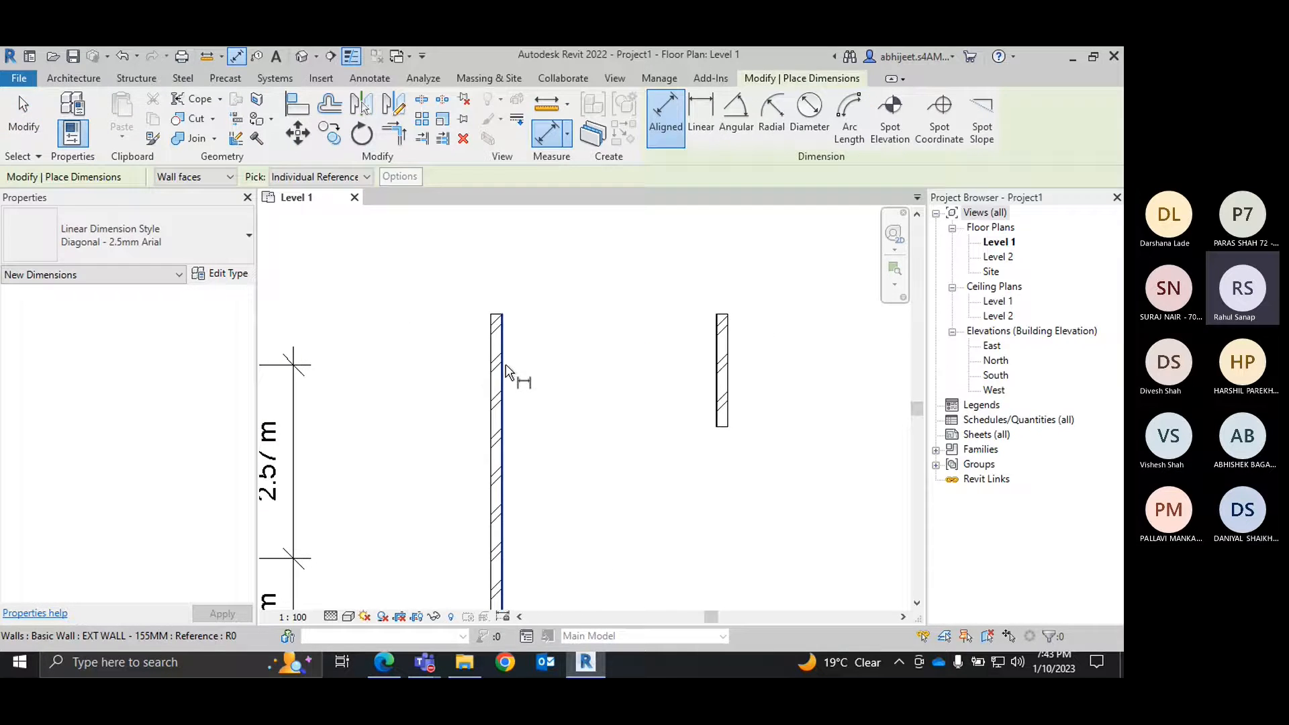
click(504, 368)
click(720, 366)
click(680, 289)
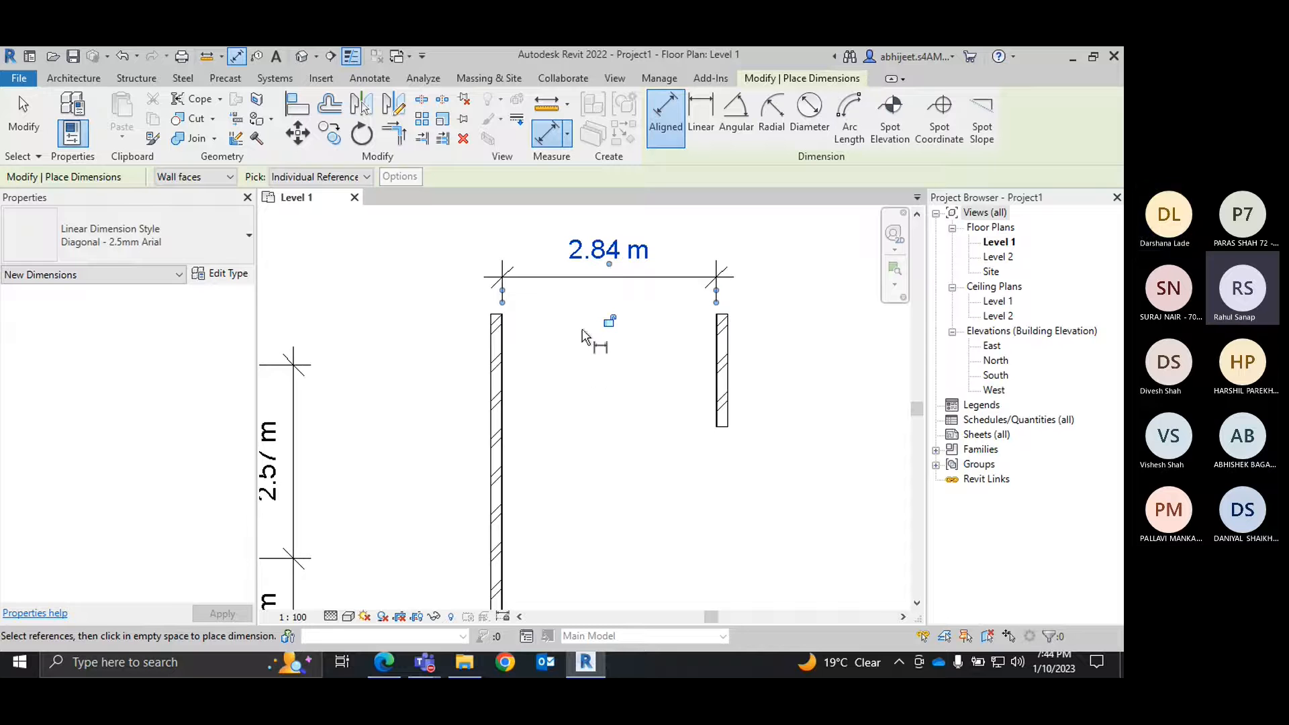
right_click(563, 351)
click(588, 363)
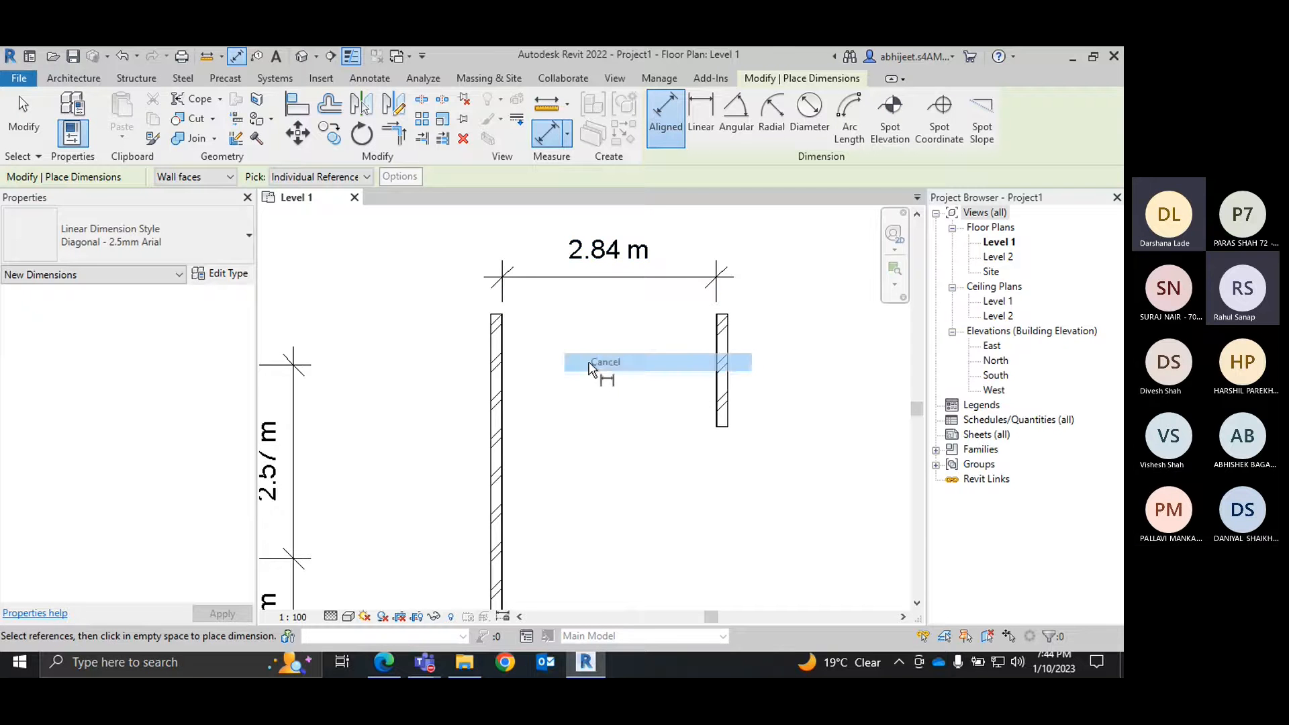
right_click(581, 351)
click(634, 358)
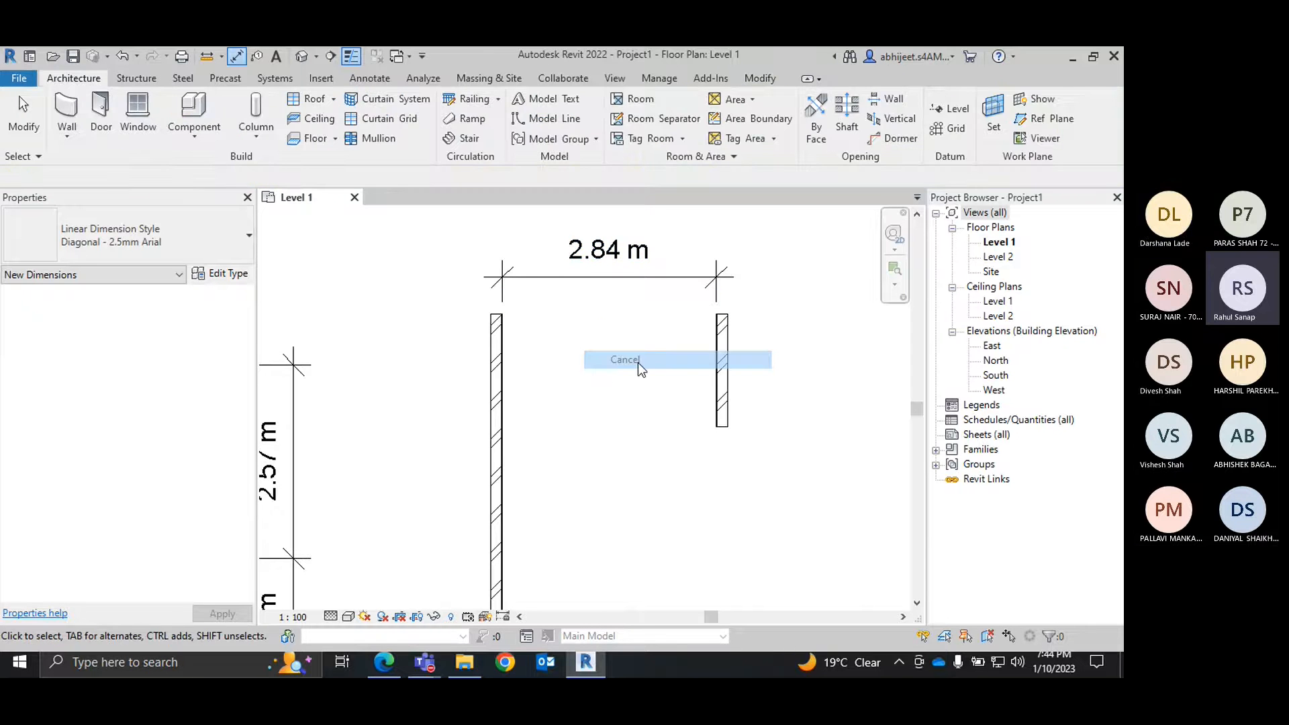
Set the dimensioned clear distance between the two freestanding walls to 3.0 m by moving the short wall, and deselect it.
click(724, 365)
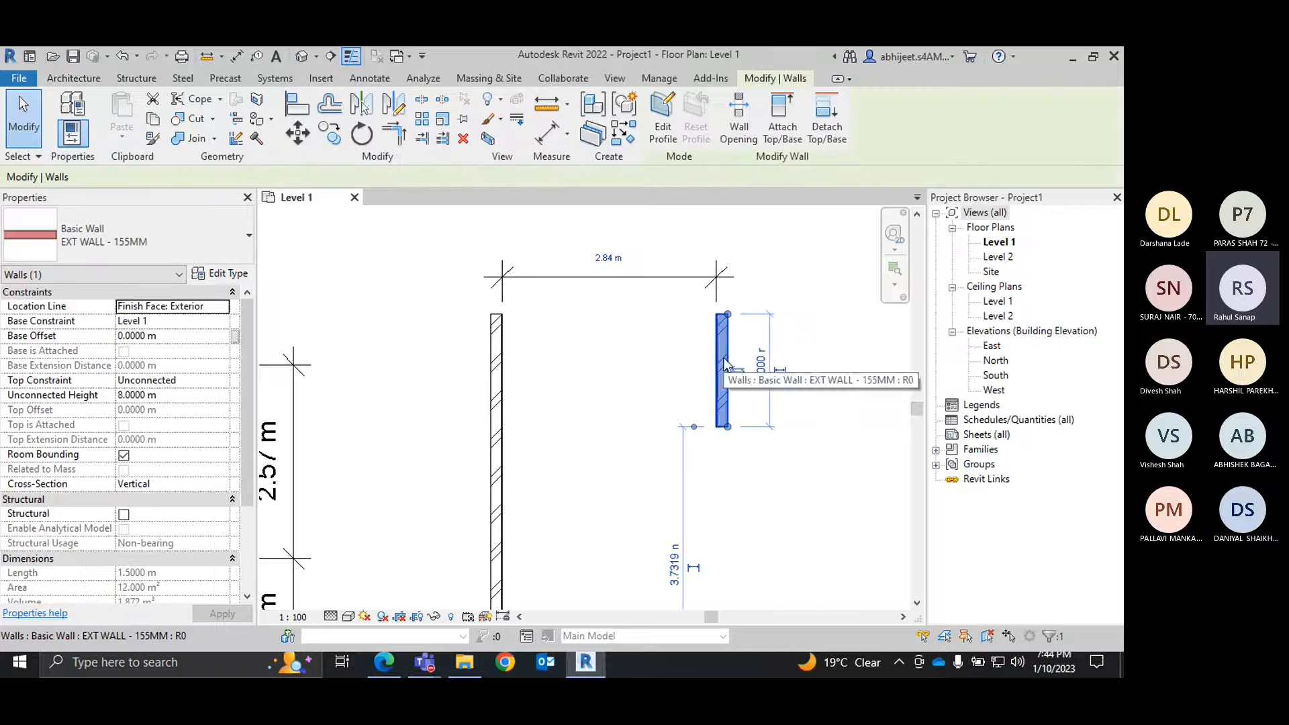
click(613, 262)
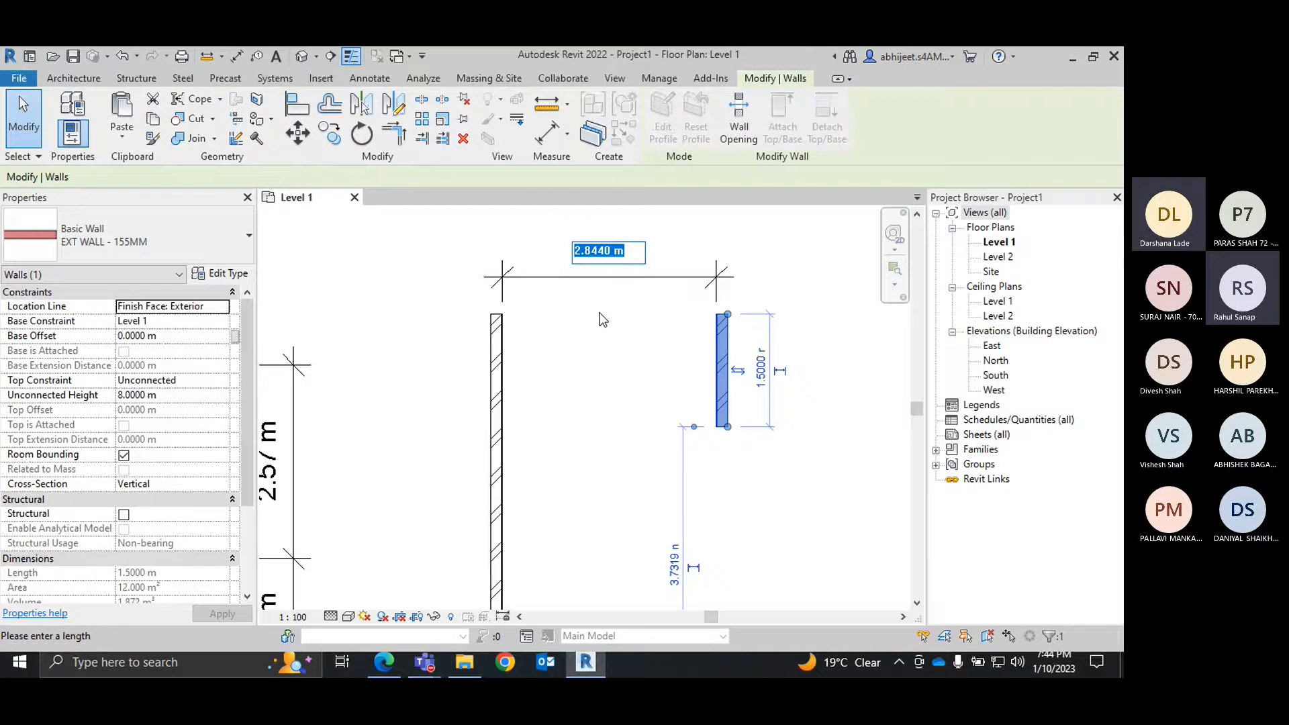
text(3)
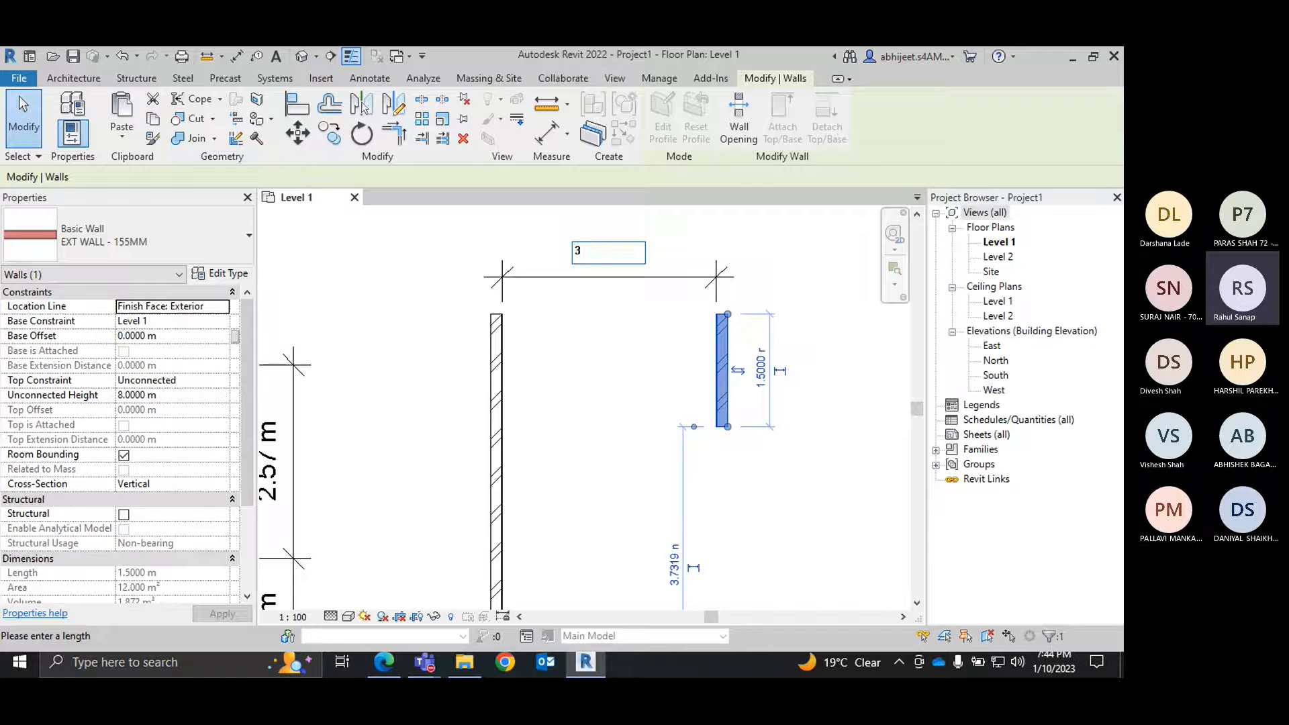
text(.0)
key(Return)
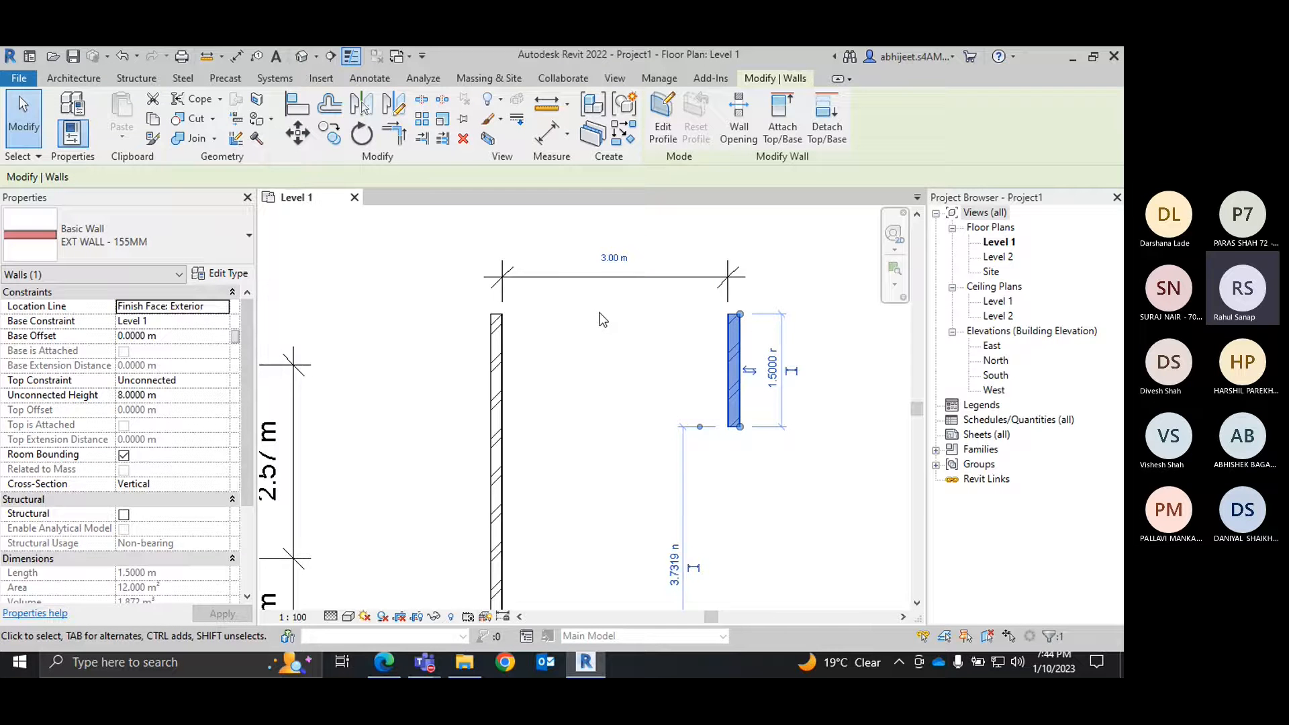
click(852, 485)
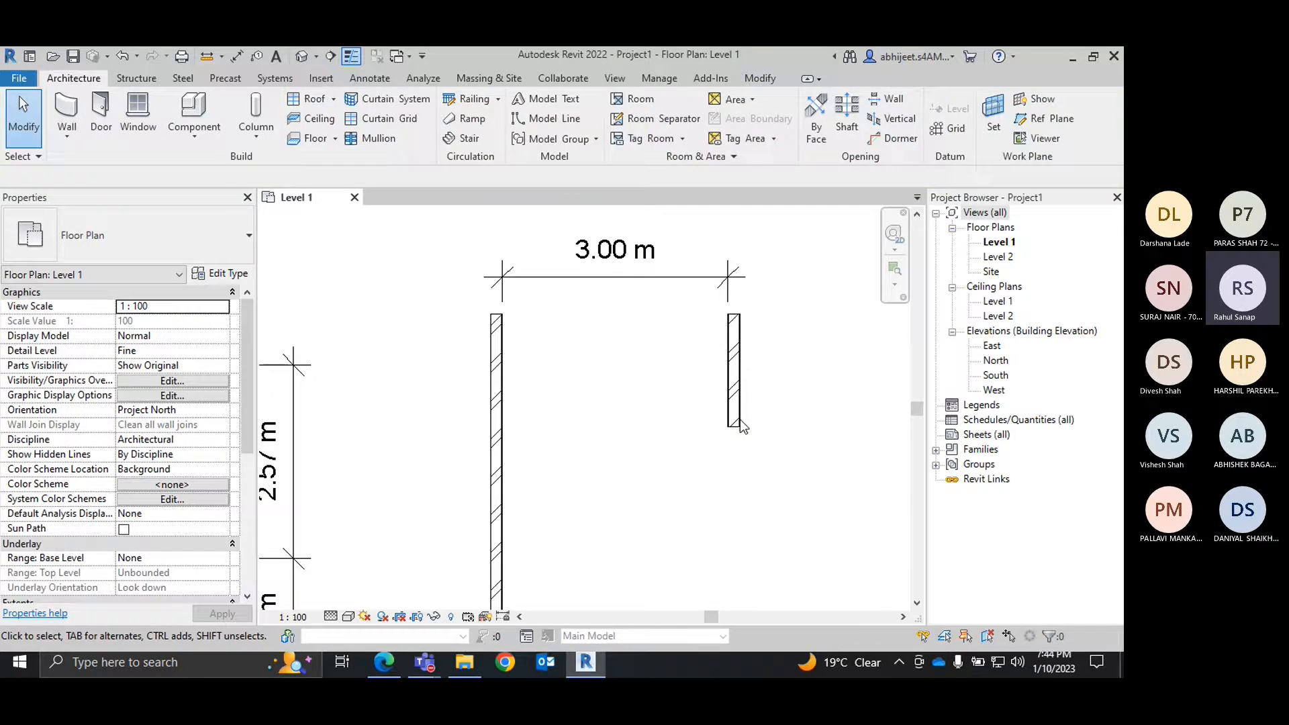
Examine the freestanding walls beside the grid and the short bath wall between grids 2 and 3.
scroll(794, 446, down, 2)
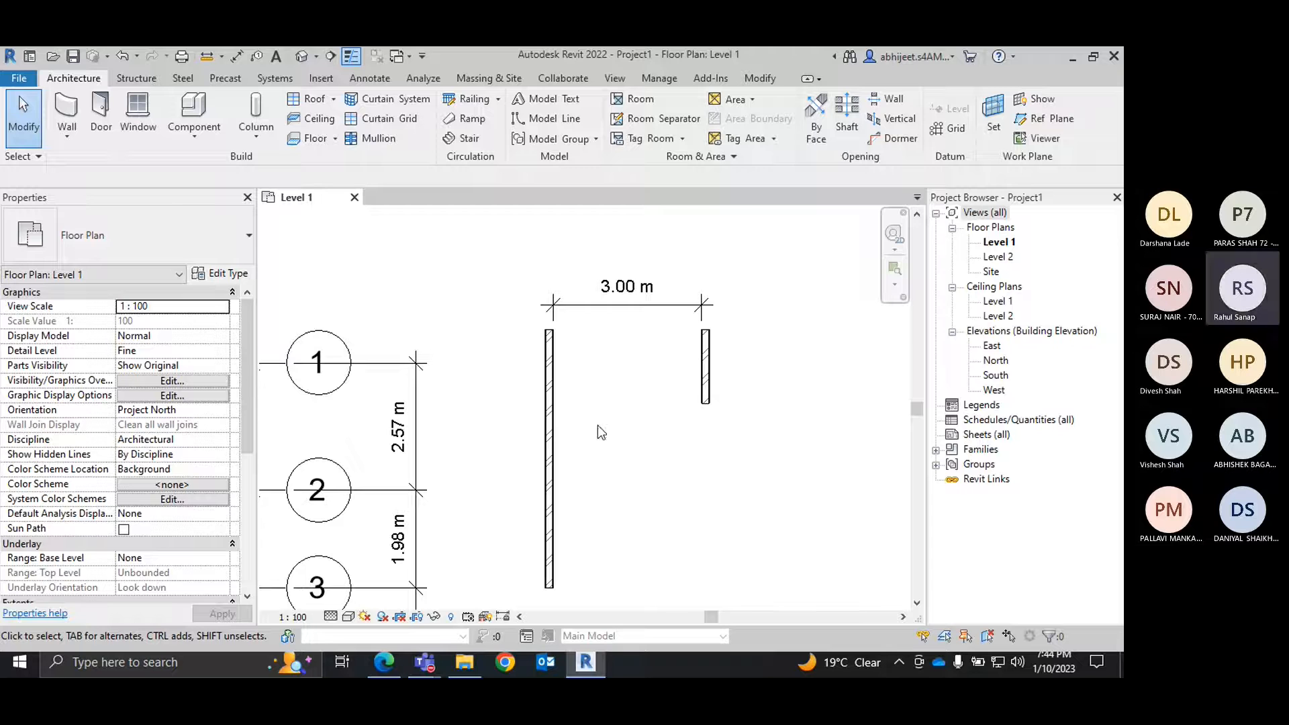
right_click(822, 252)
click(831, 261)
scroll(811, 315, down, 3)
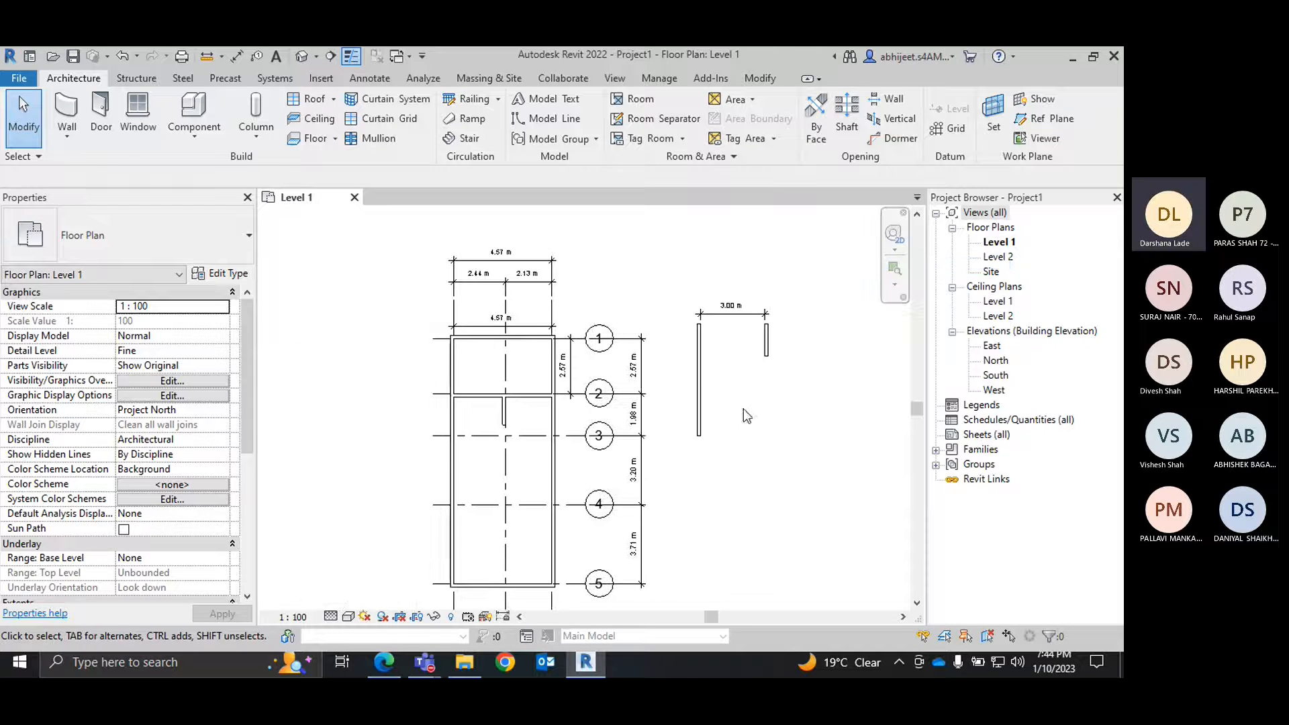
middle_drag(760, 433, 796, 425)
scroll(566, 425, up, 4)
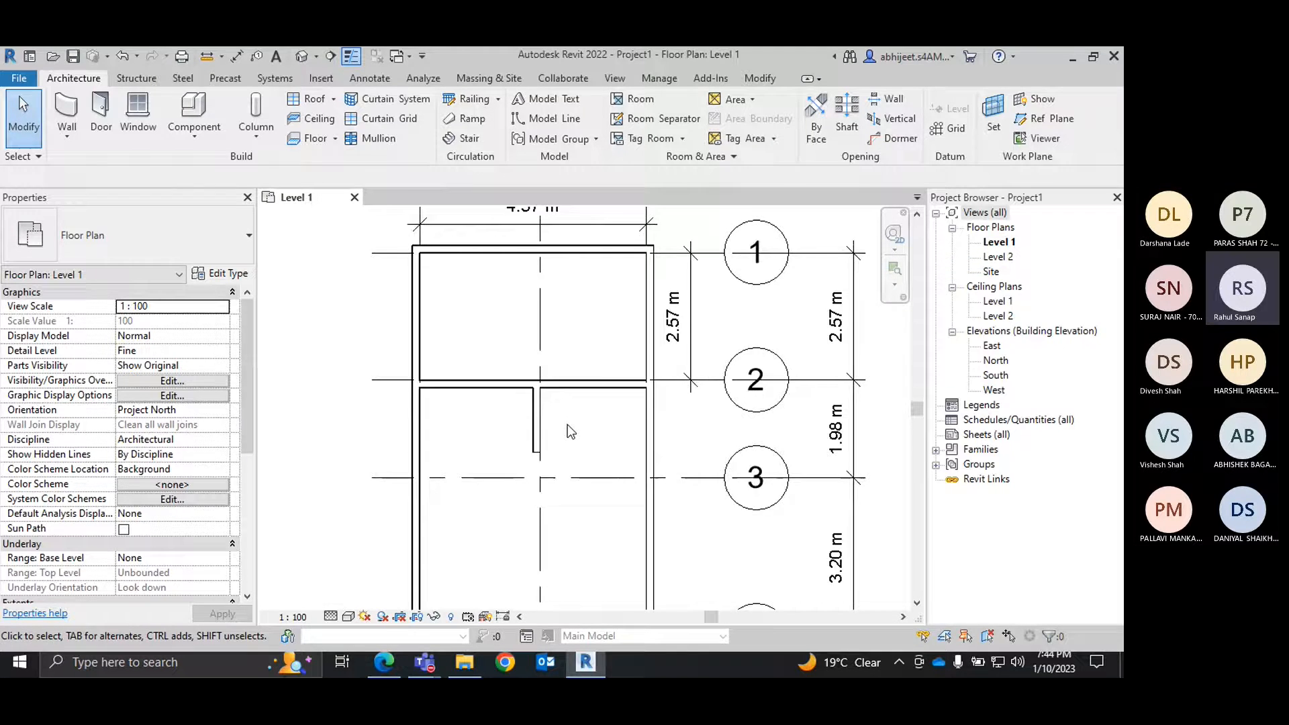
scroll(498, 410, down, 2)
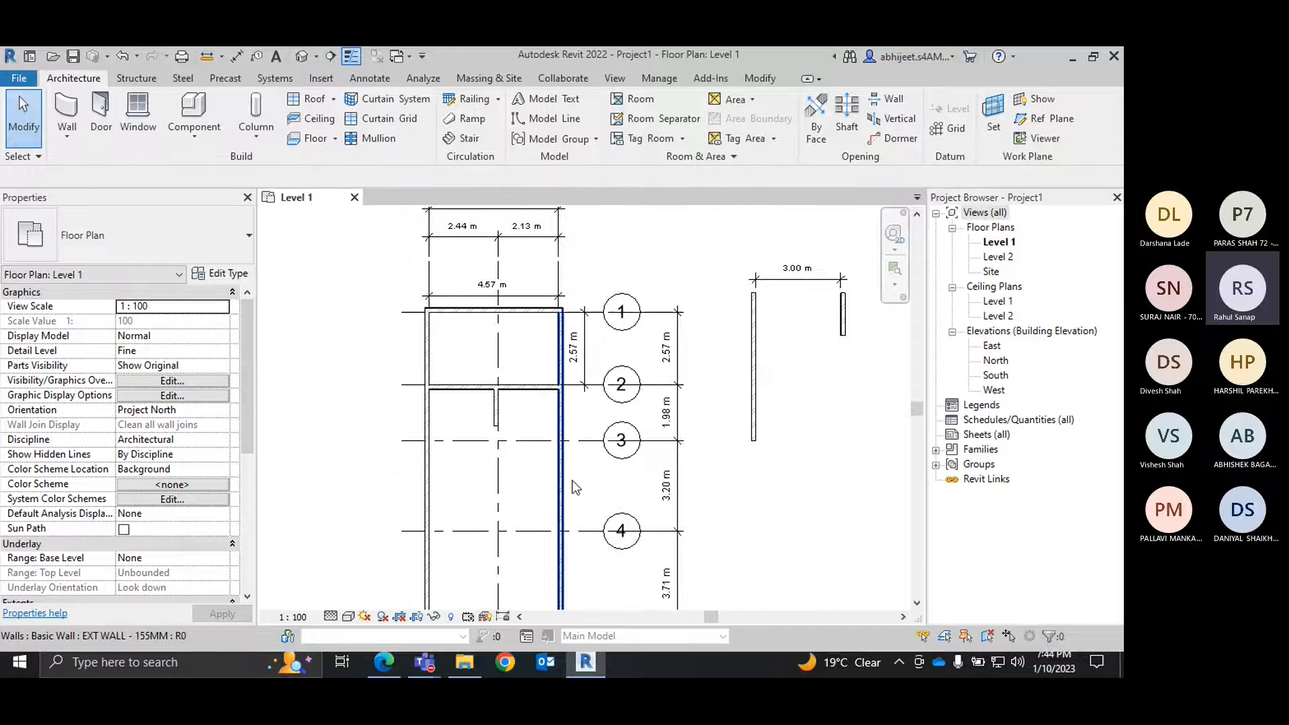
scroll(572, 481, up, 3)
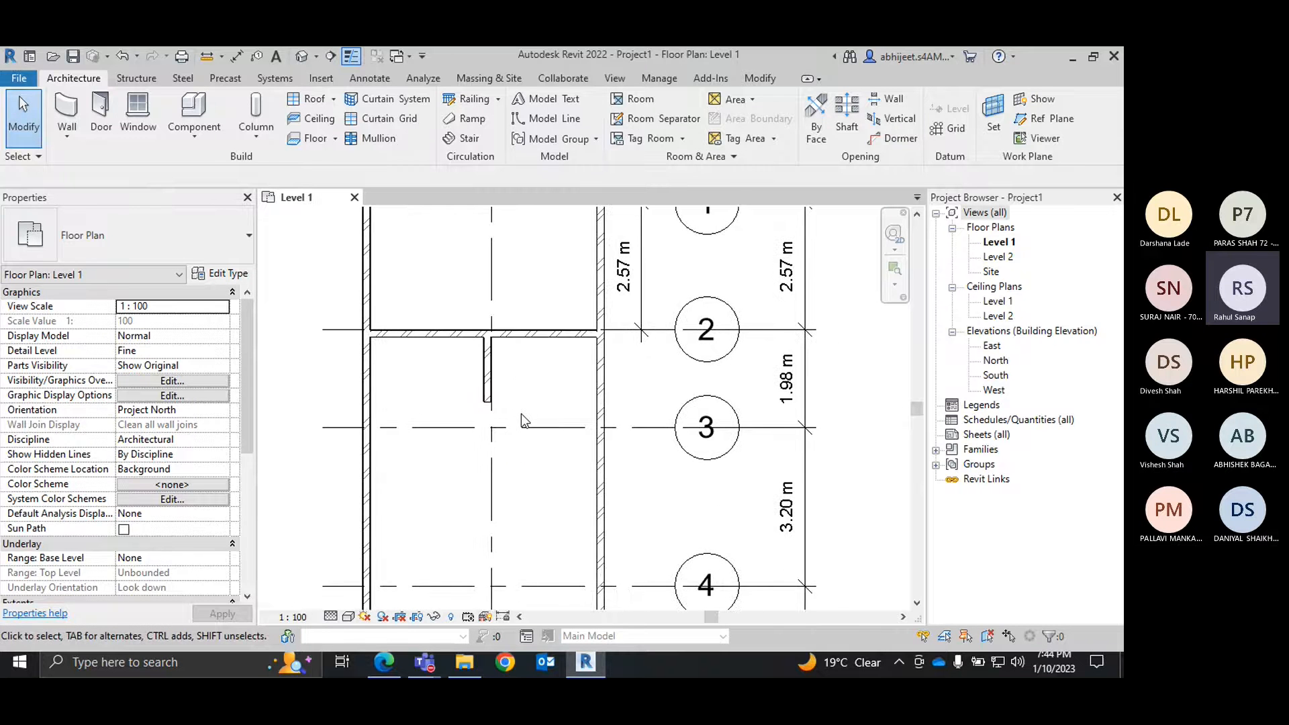
Check the ground floor plan in the PDF, return to Revit, and look over the kitchen walls around grids 1 to 3.
key(alt+Tab)
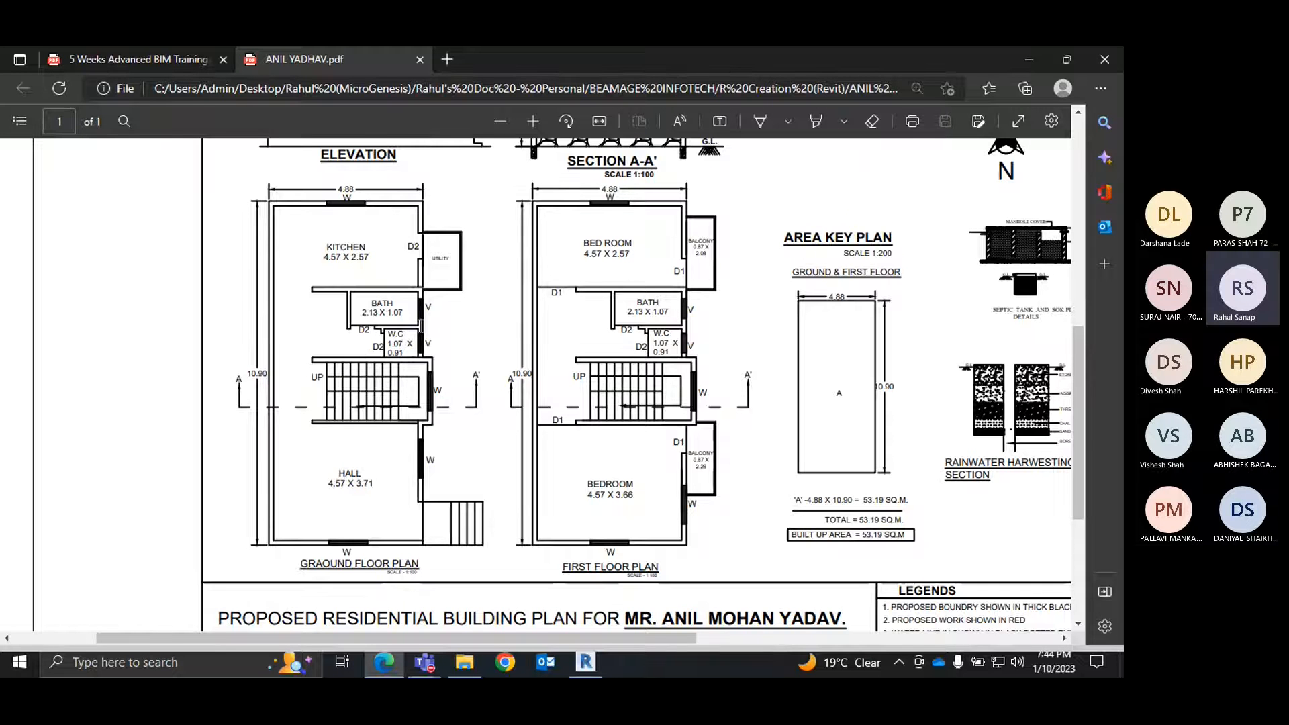
scroll(339, 371, up, 2)
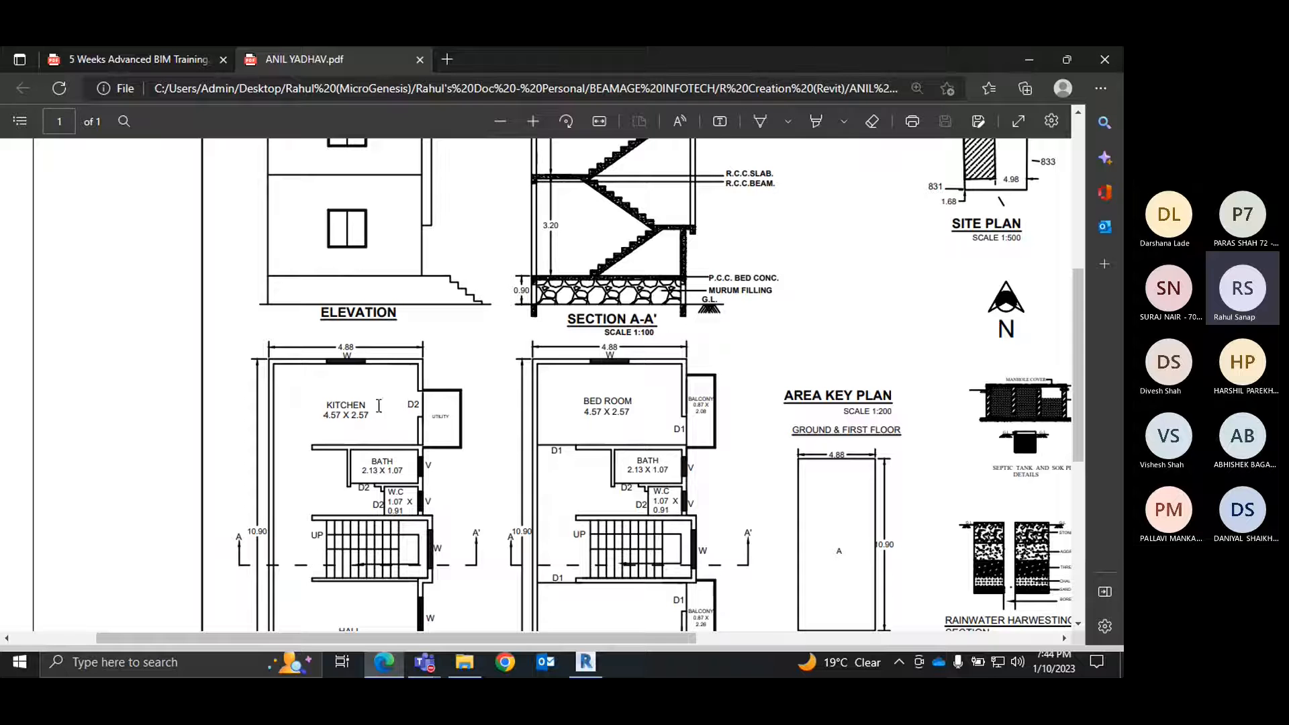
click(585, 665)
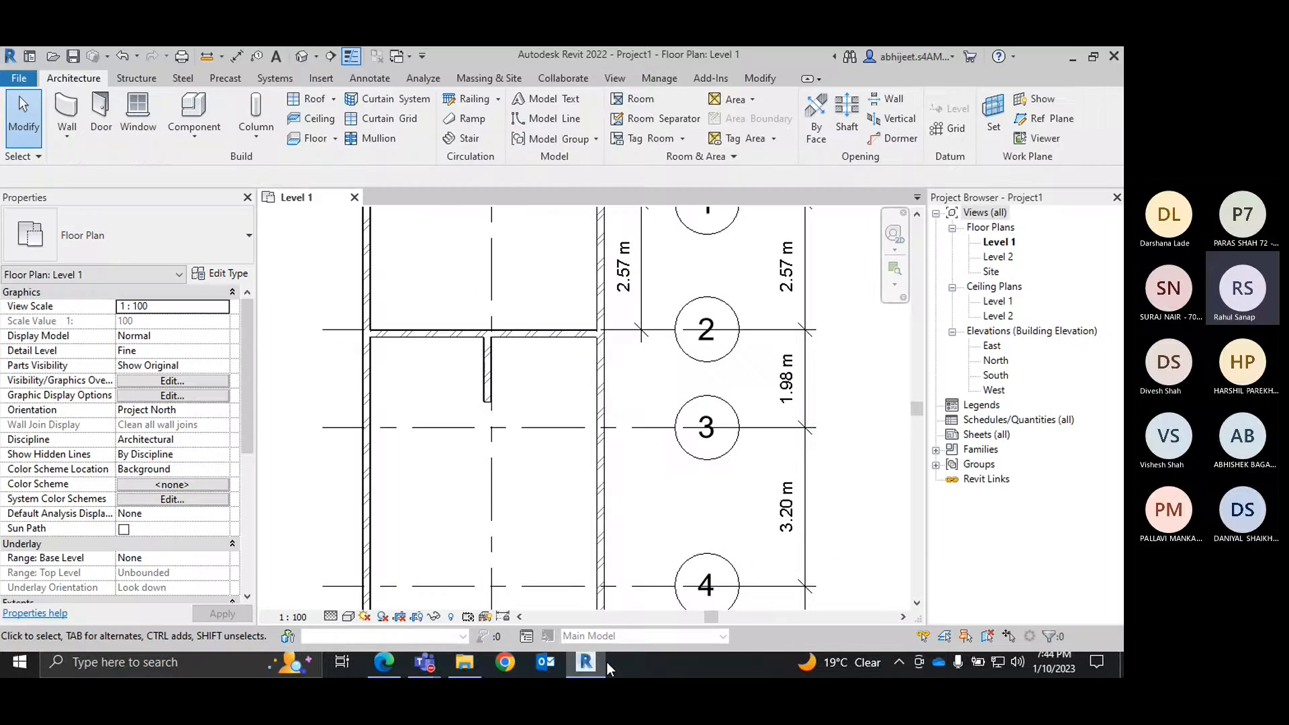
click(601, 663)
click(589, 671)
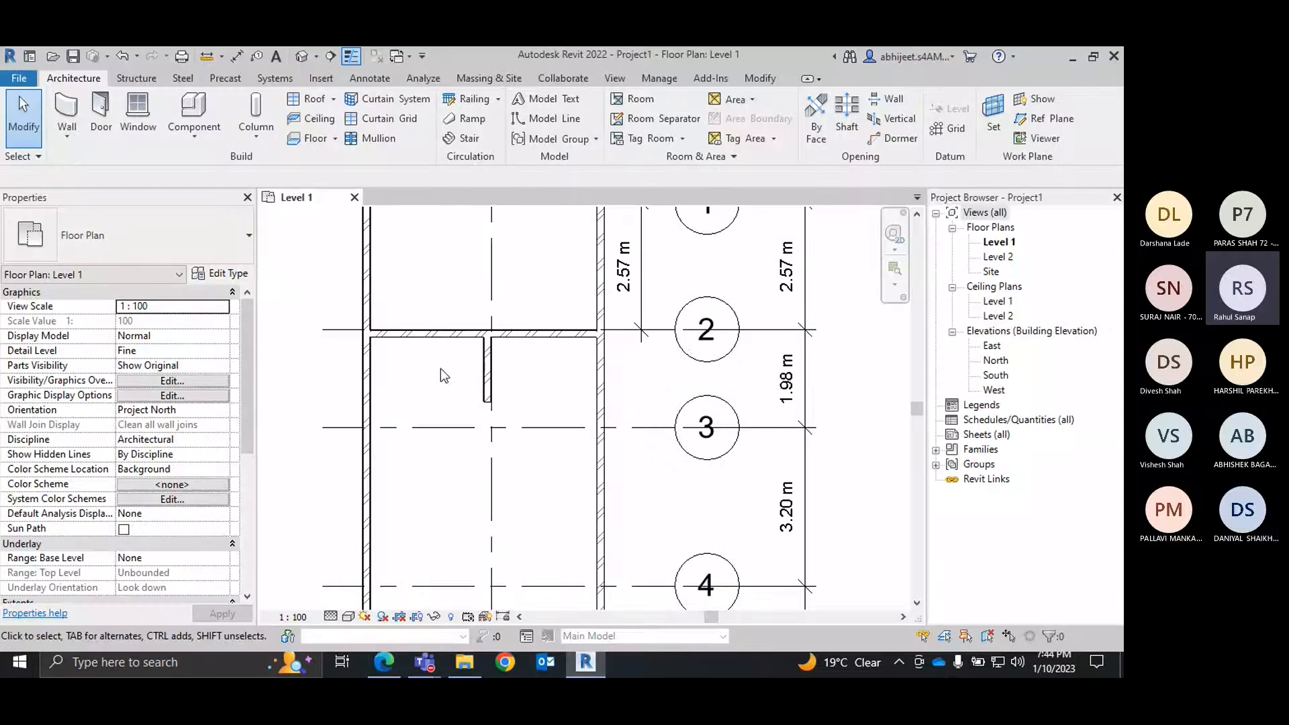
right_click(440, 368)
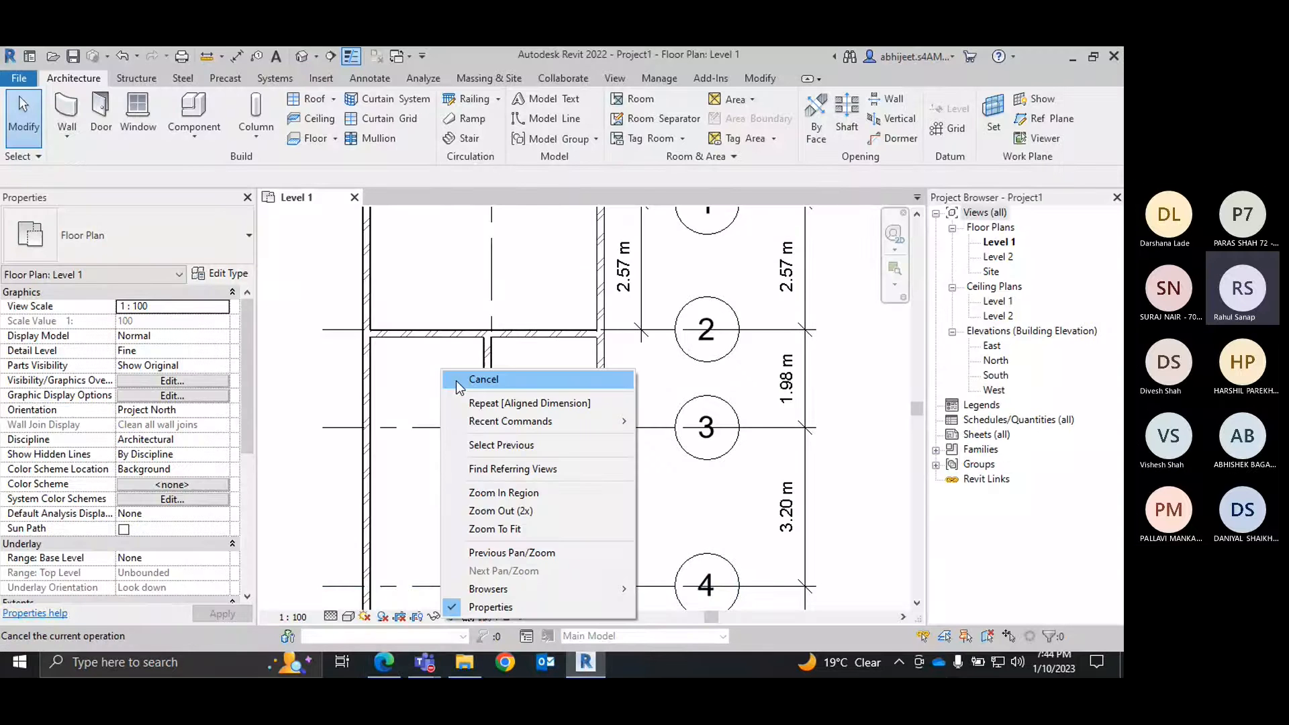
click(457, 379)
scroll(424, 392, up, 1)
middle_drag(424, 392, 426, 508)
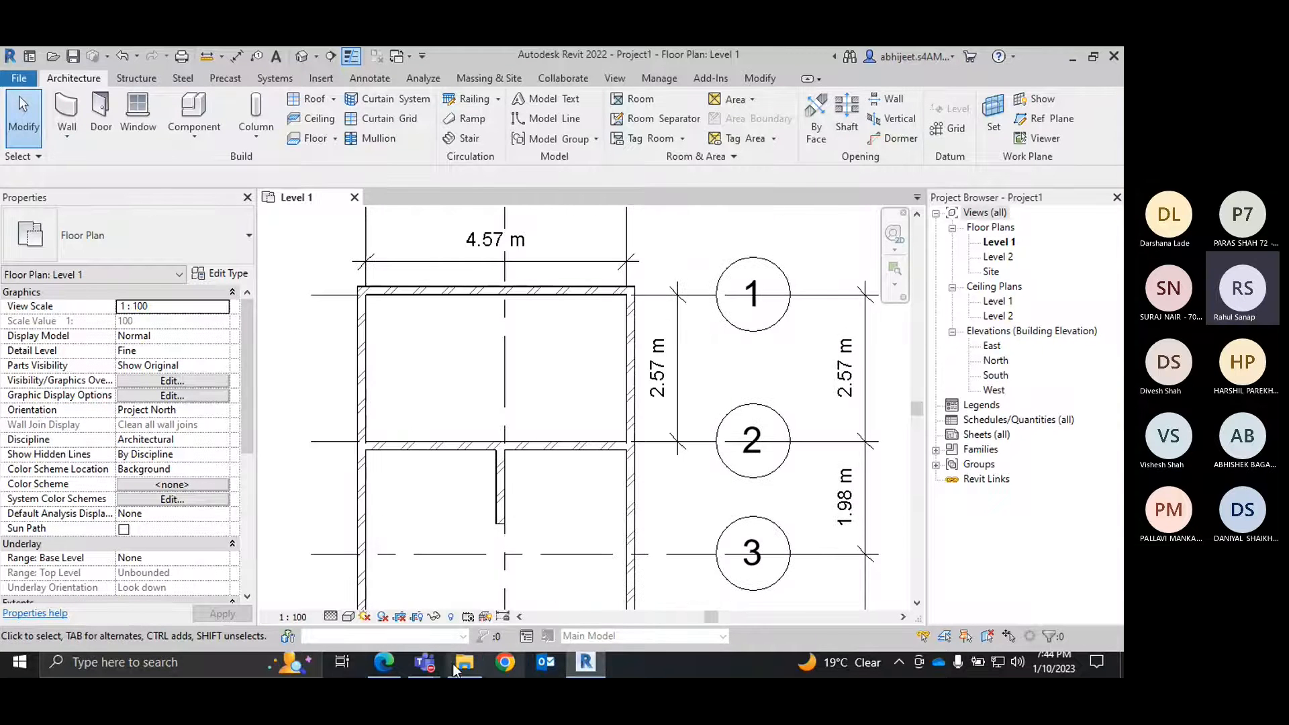
Examine the wall between the kitchen and bath on the PDF ground floor plan, and return to the Revit wall on grid 2.
click(377, 663)
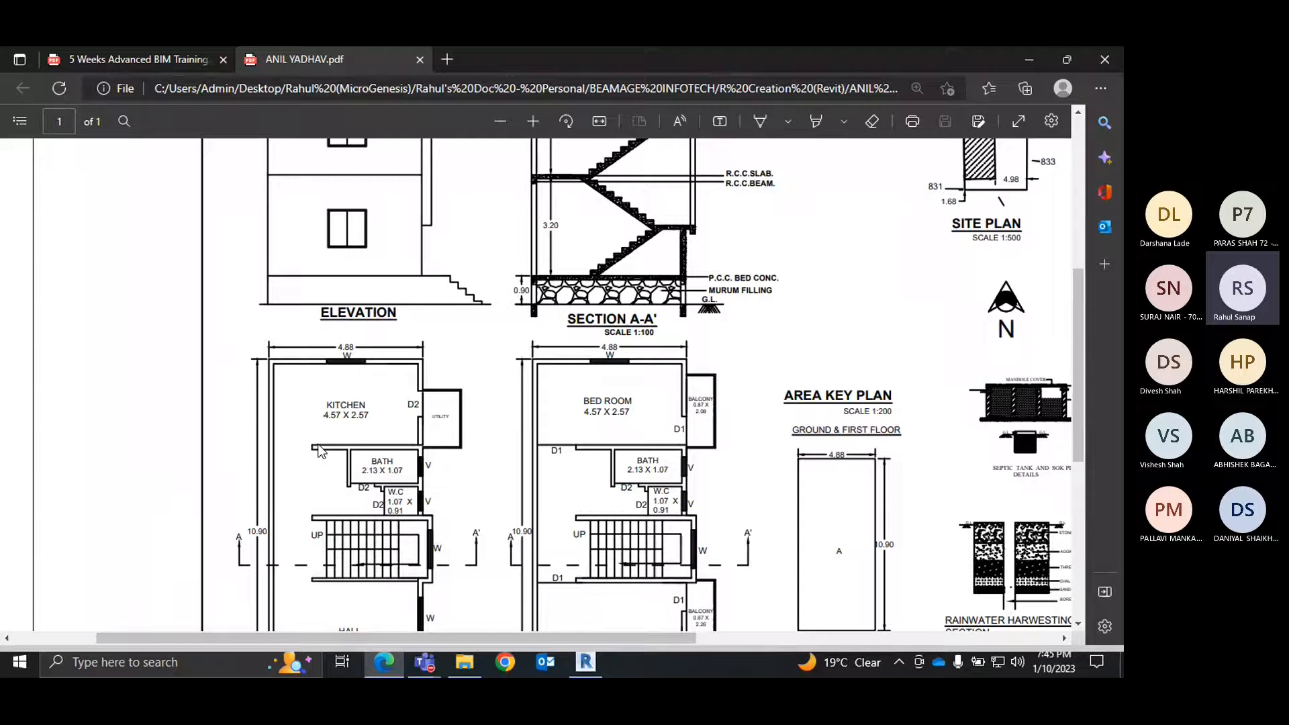
scroll(320, 451, down, 1)
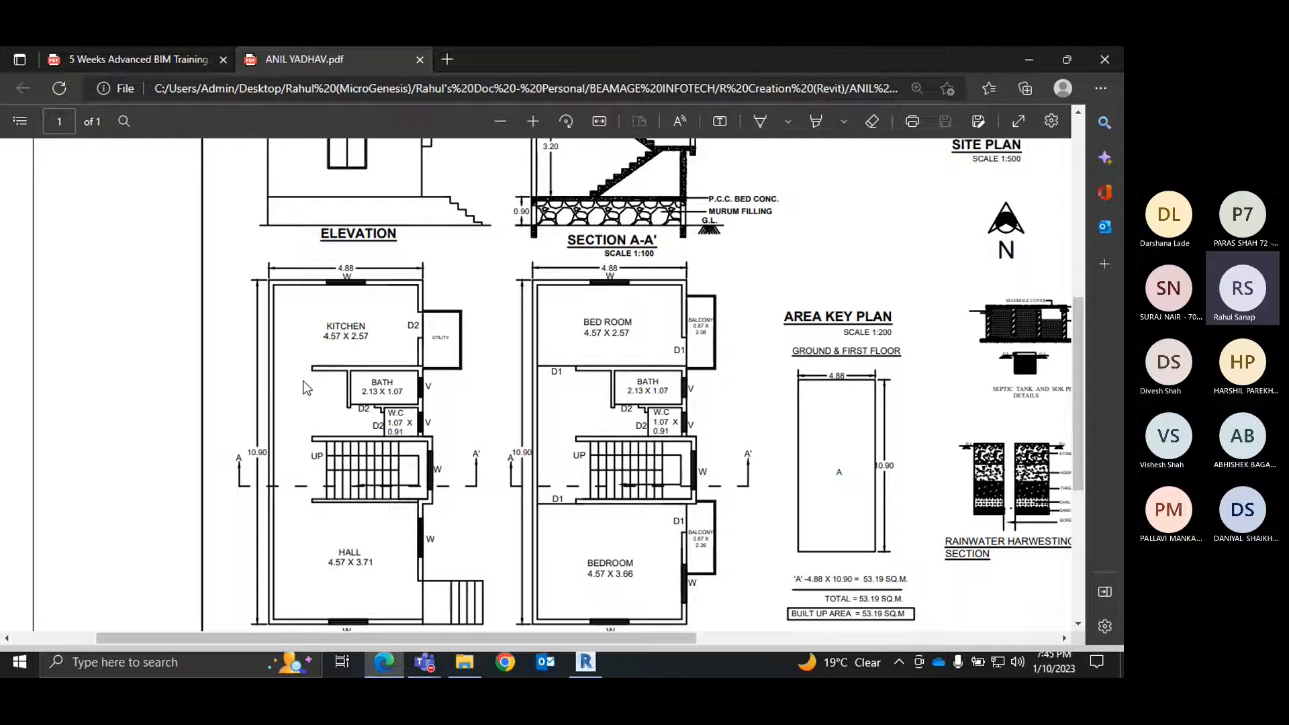
click(593, 672)
scroll(492, 451, up, 4)
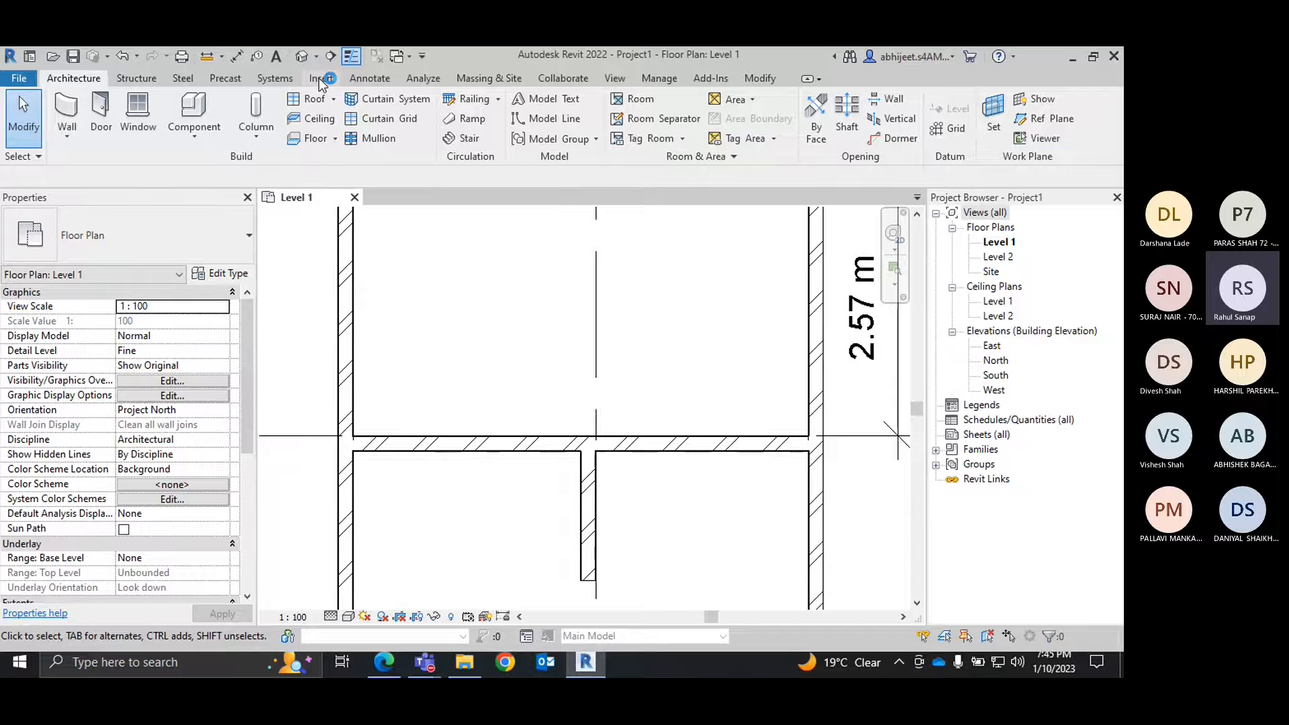
Switch to Chrome, dismiss the page restore prompt, and search Google for "arch opening in kitchen".
click(509, 664)
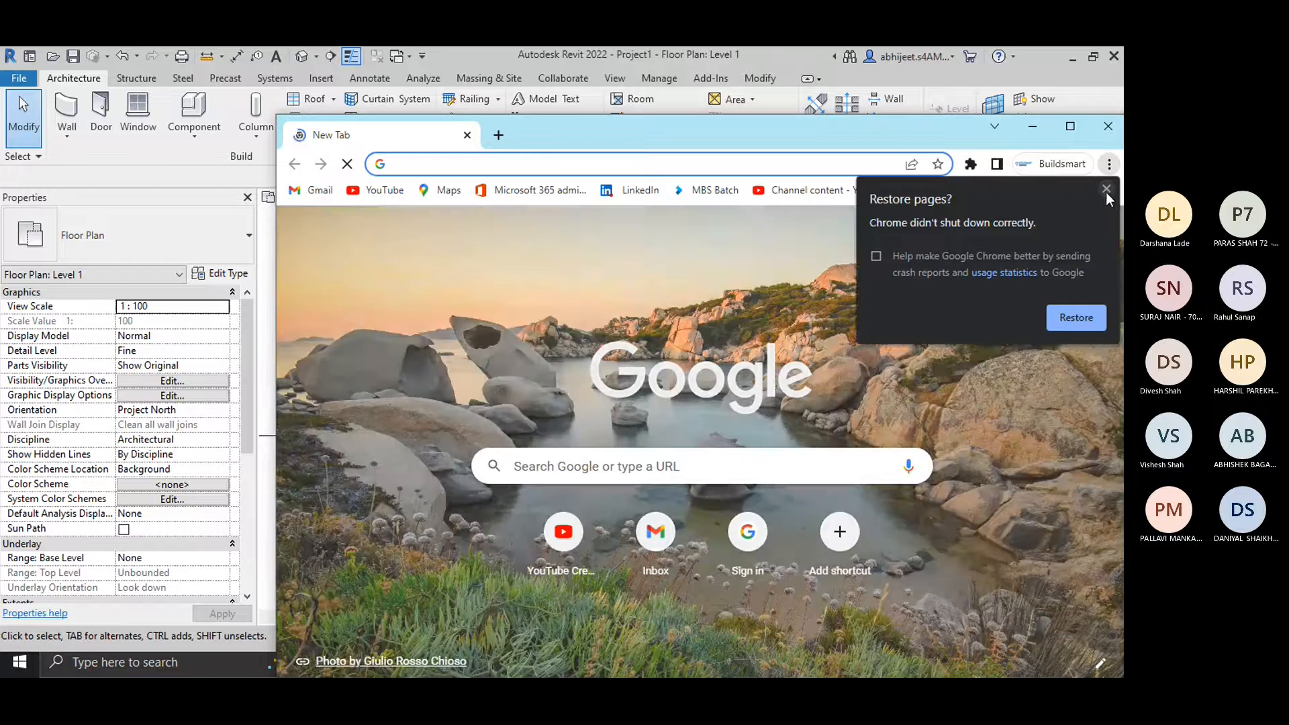
click(1107, 189)
click(437, 163)
text(A)
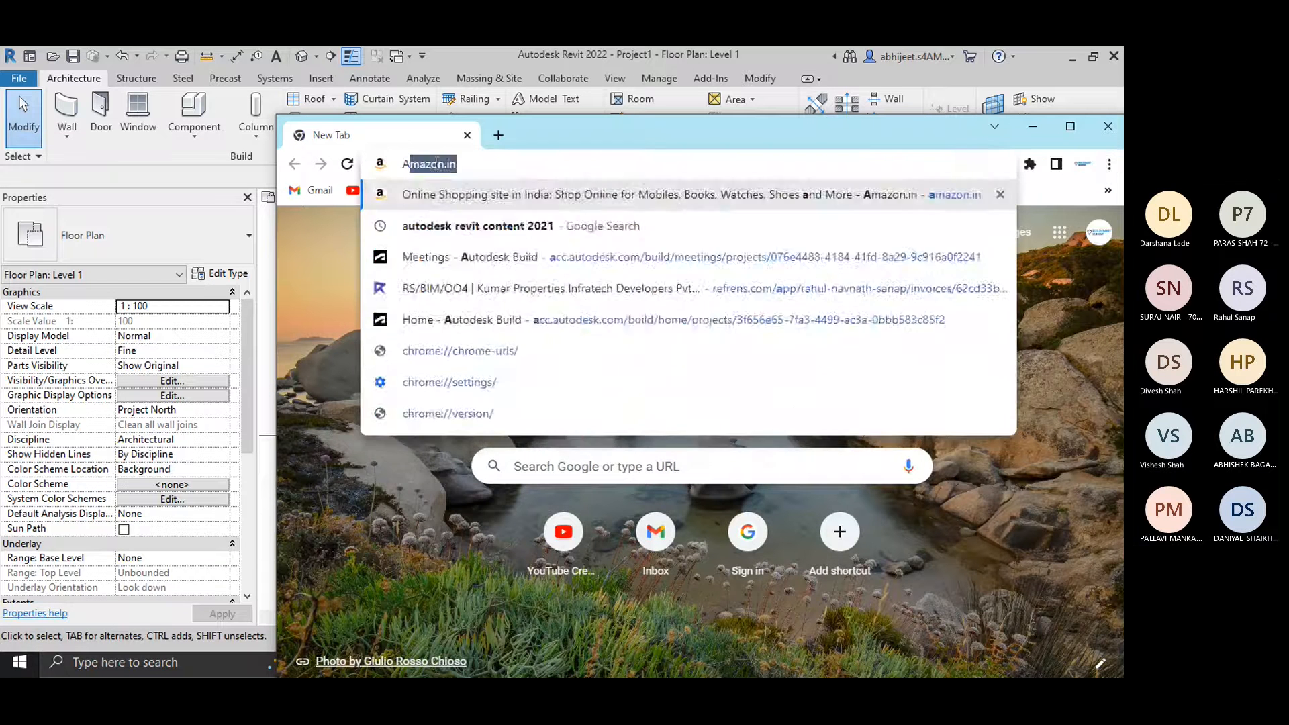
text(RCH openi)
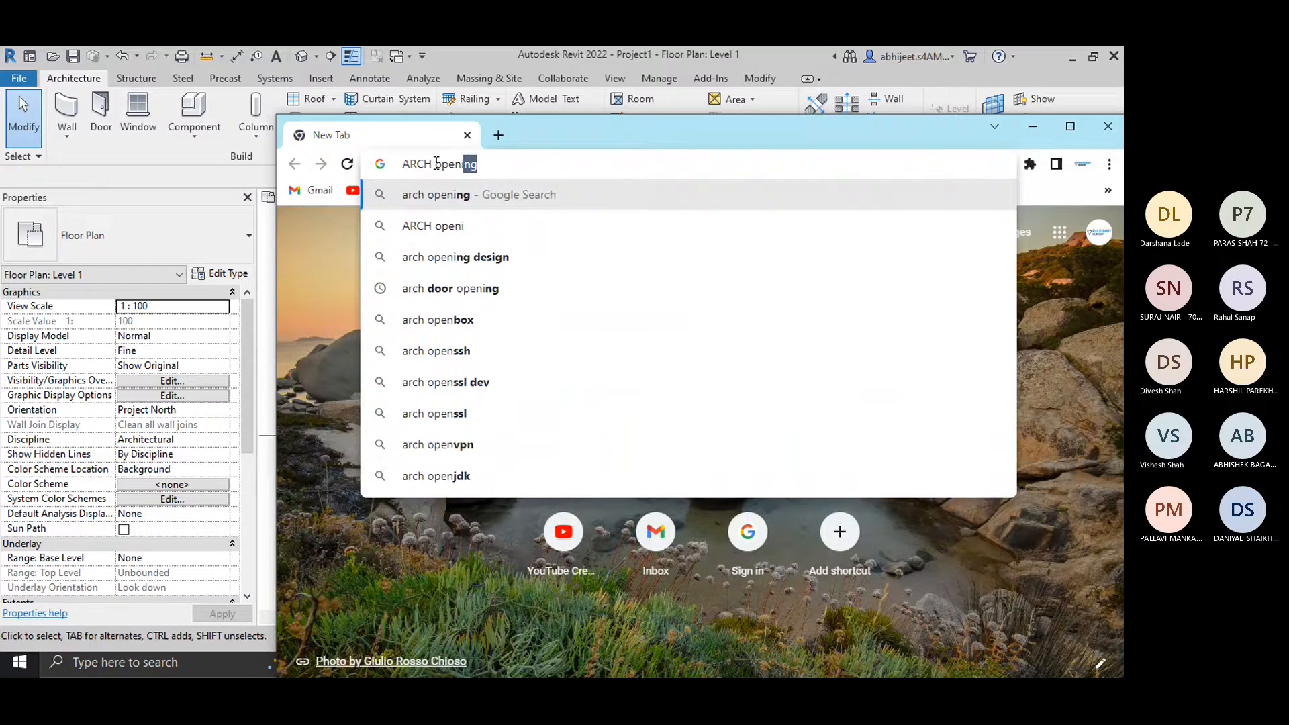
text(ng i)
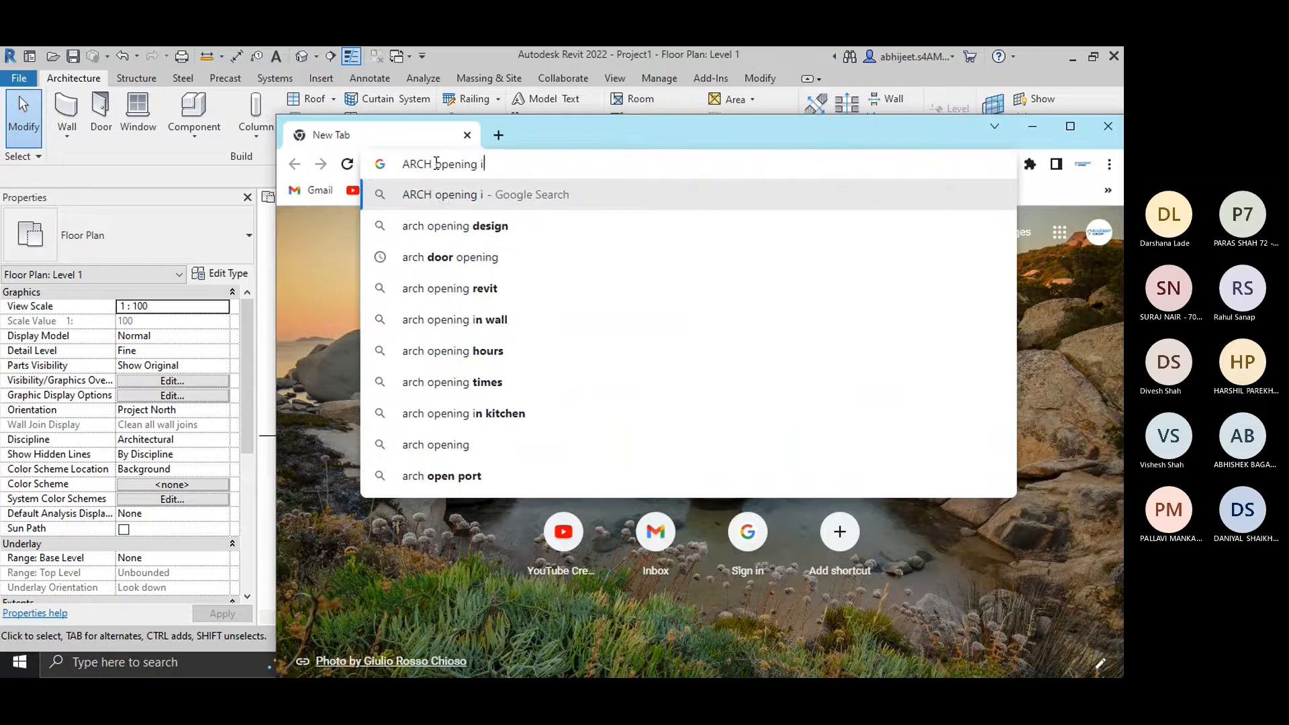
text(n)
click(517, 230)
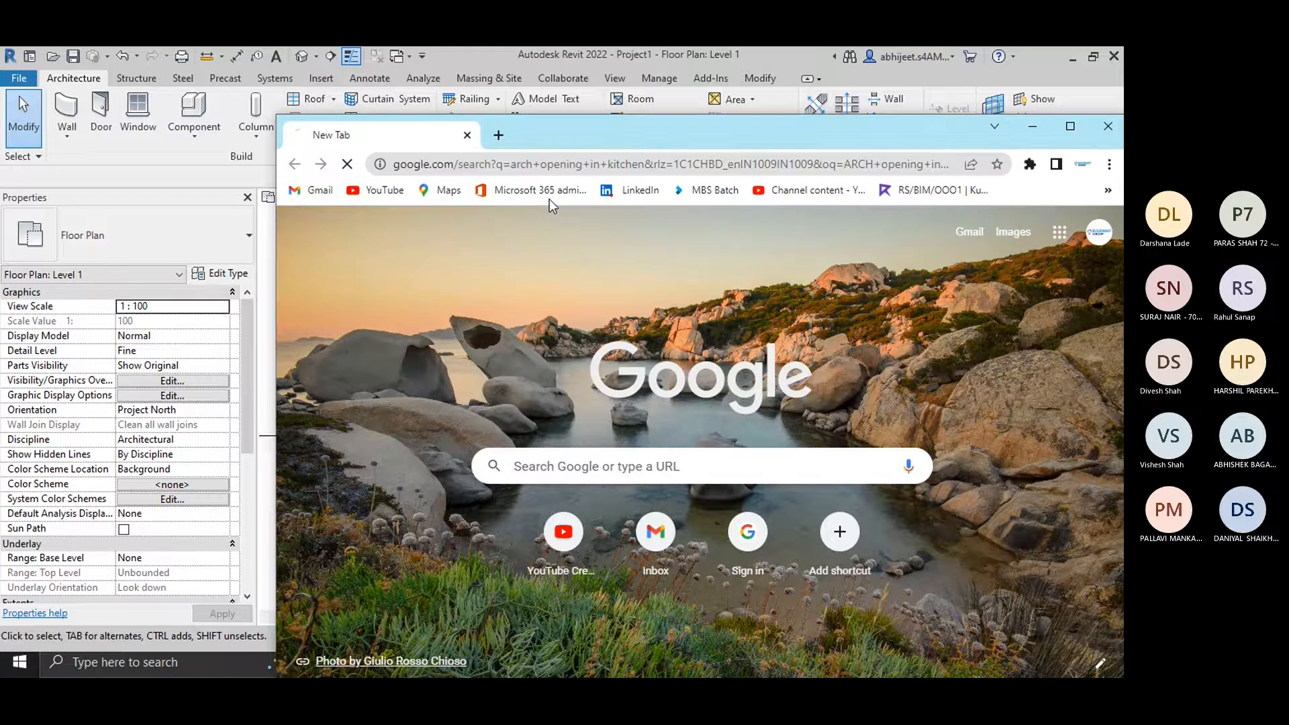
Maximize the browser window and preview the image result of a narrow arched doorway leading into a kitchen.
click(1069, 131)
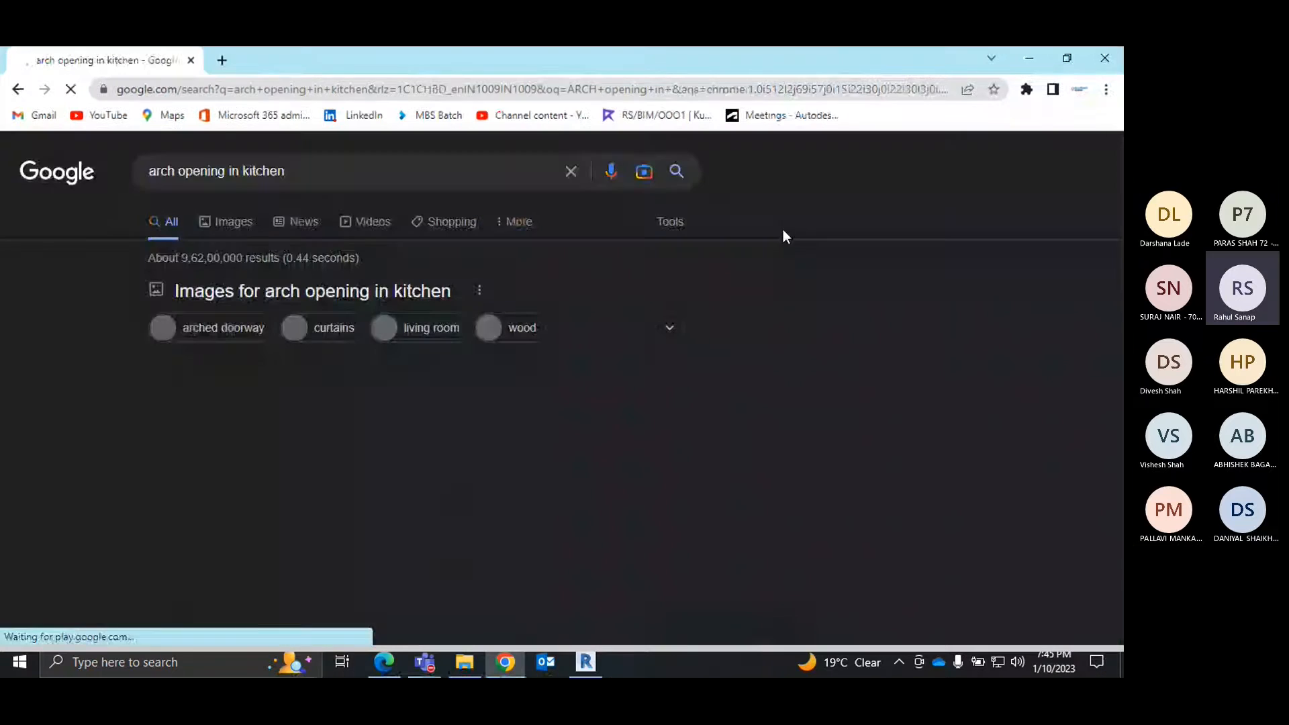
scroll(488, 427, down, 2)
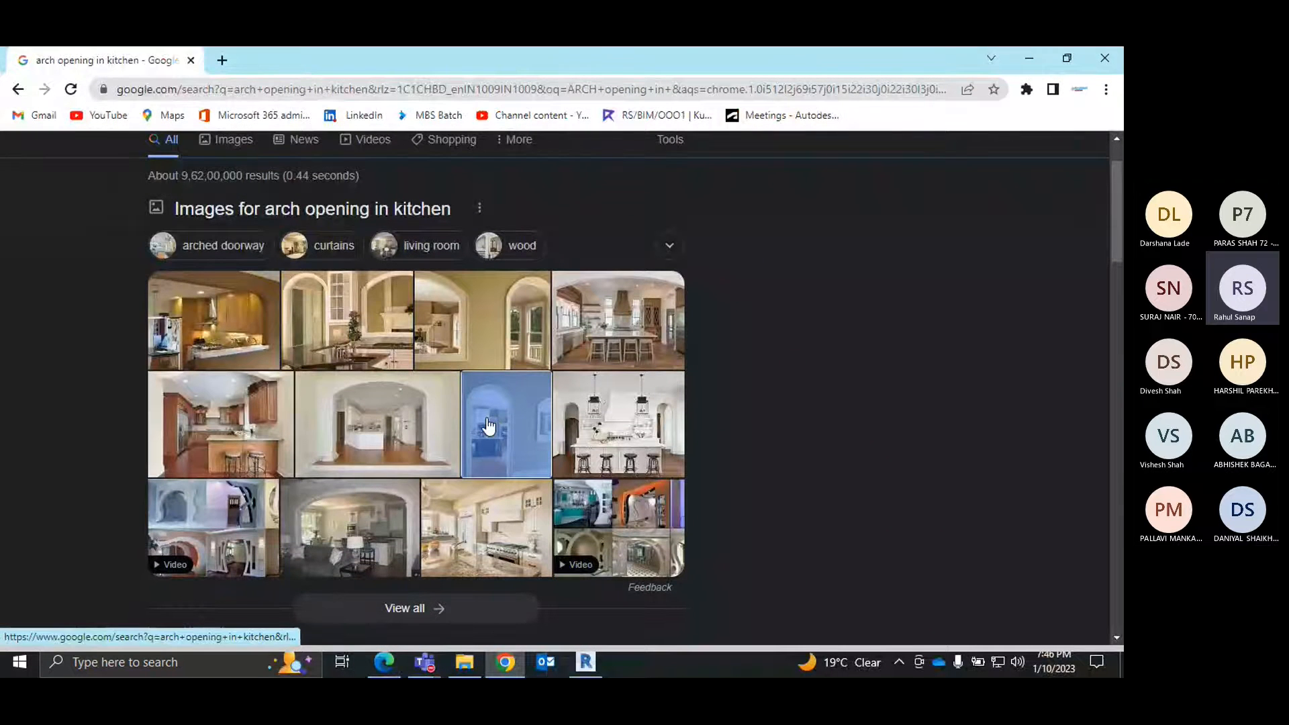
click(488, 427)
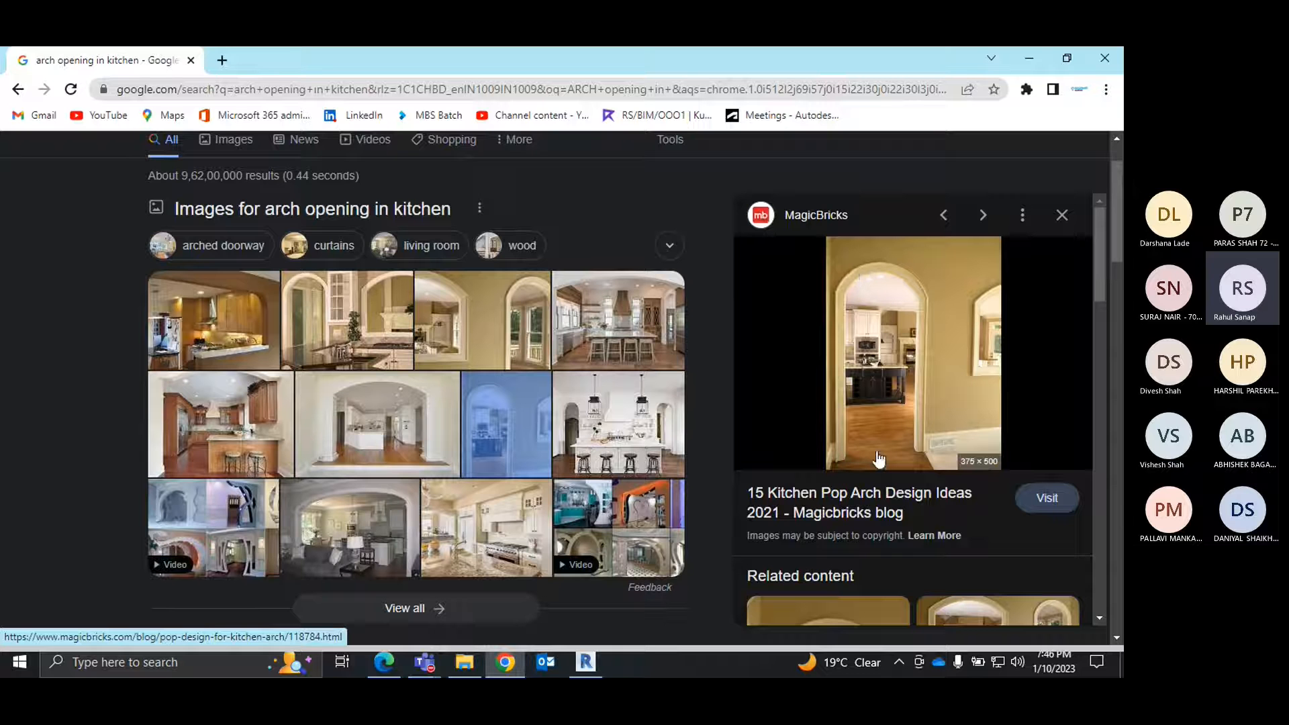
Return to Revit and start editing the profile of the horizontal EXT WALL - 155MM wall on grid 2, moving the view prompt off the wall.
click(585, 662)
scroll(496, 401, down, 3)
scroll(496, 400, up, 2)
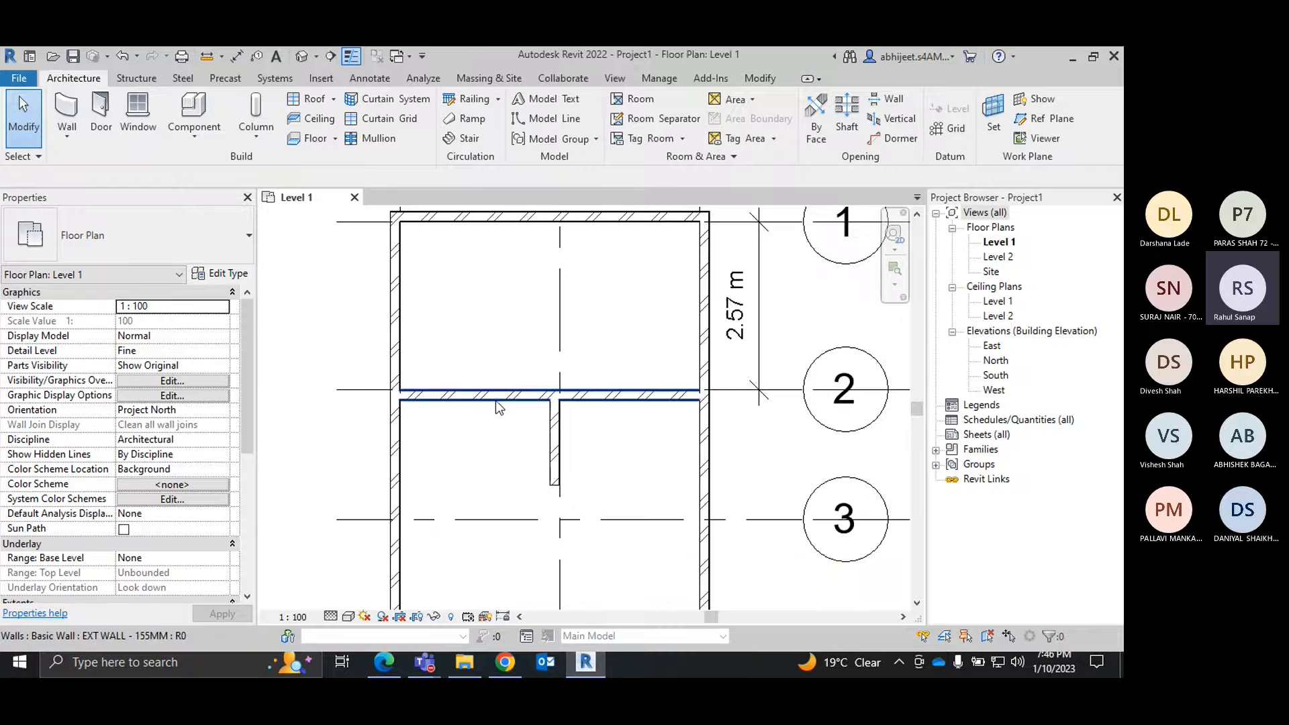
click(496, 401)
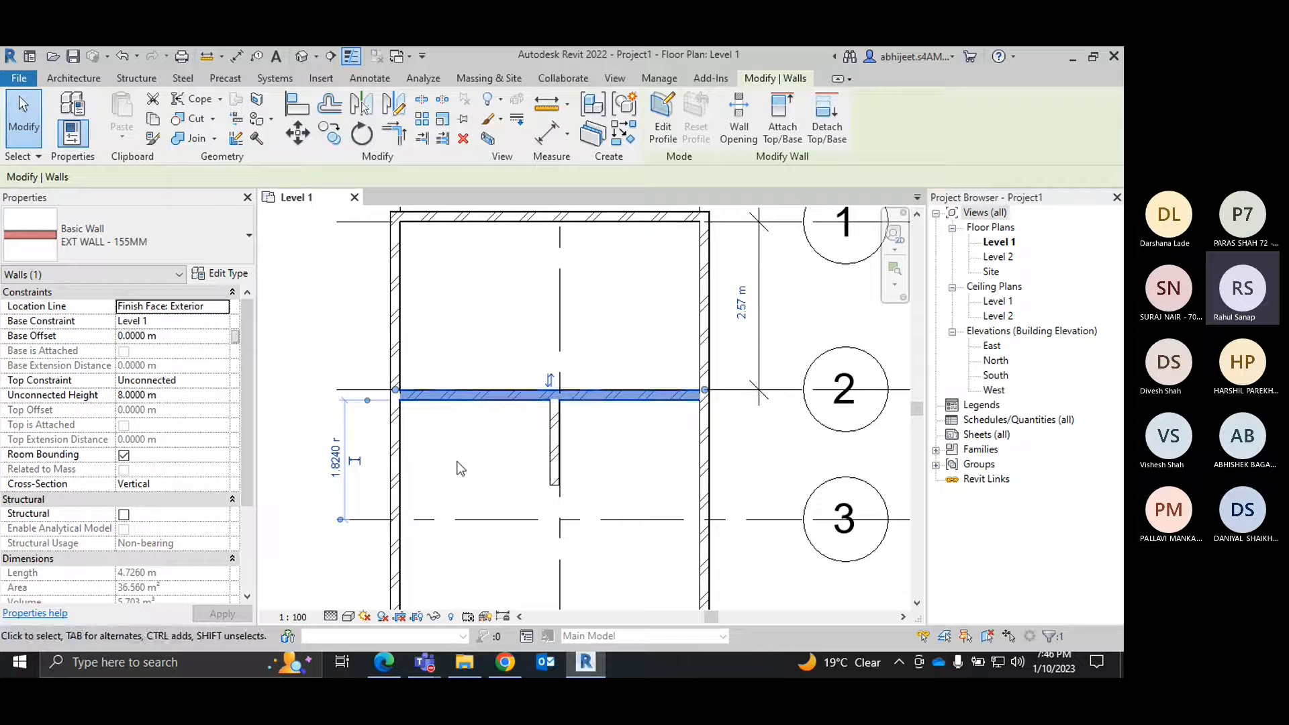
click(665, 138)
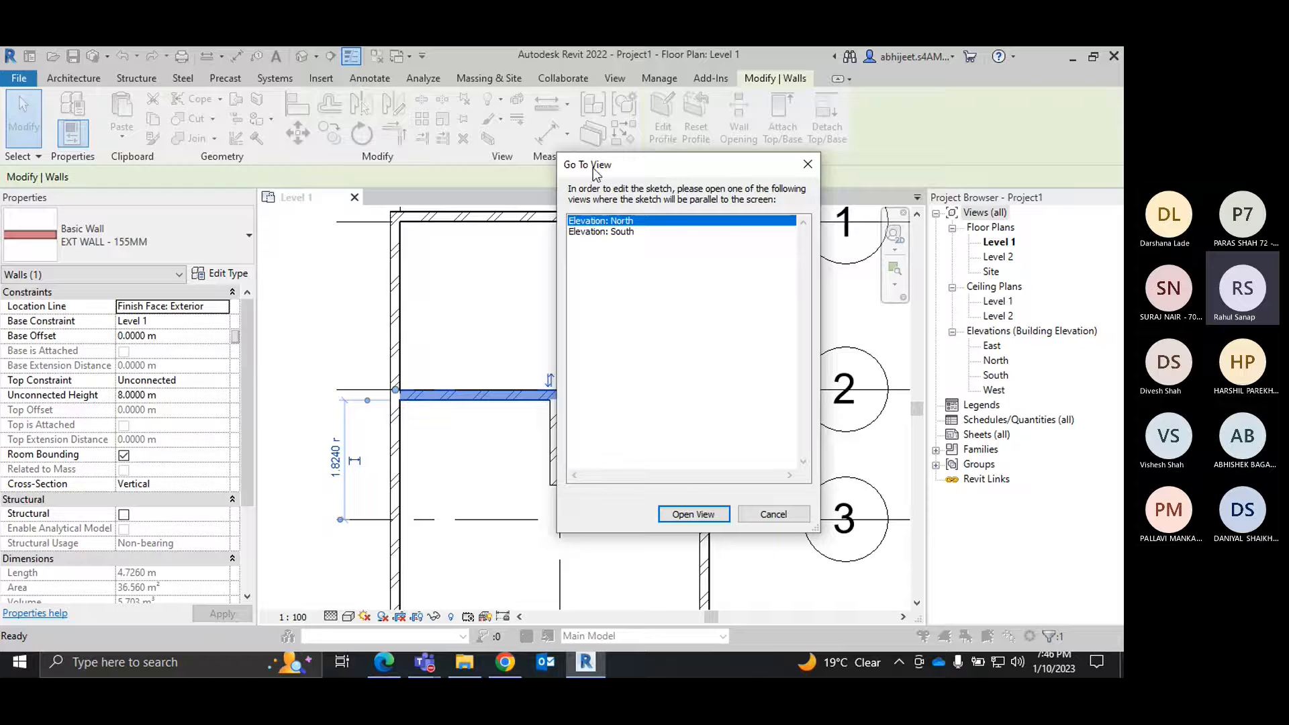
drag(596, 169, 753, 163)
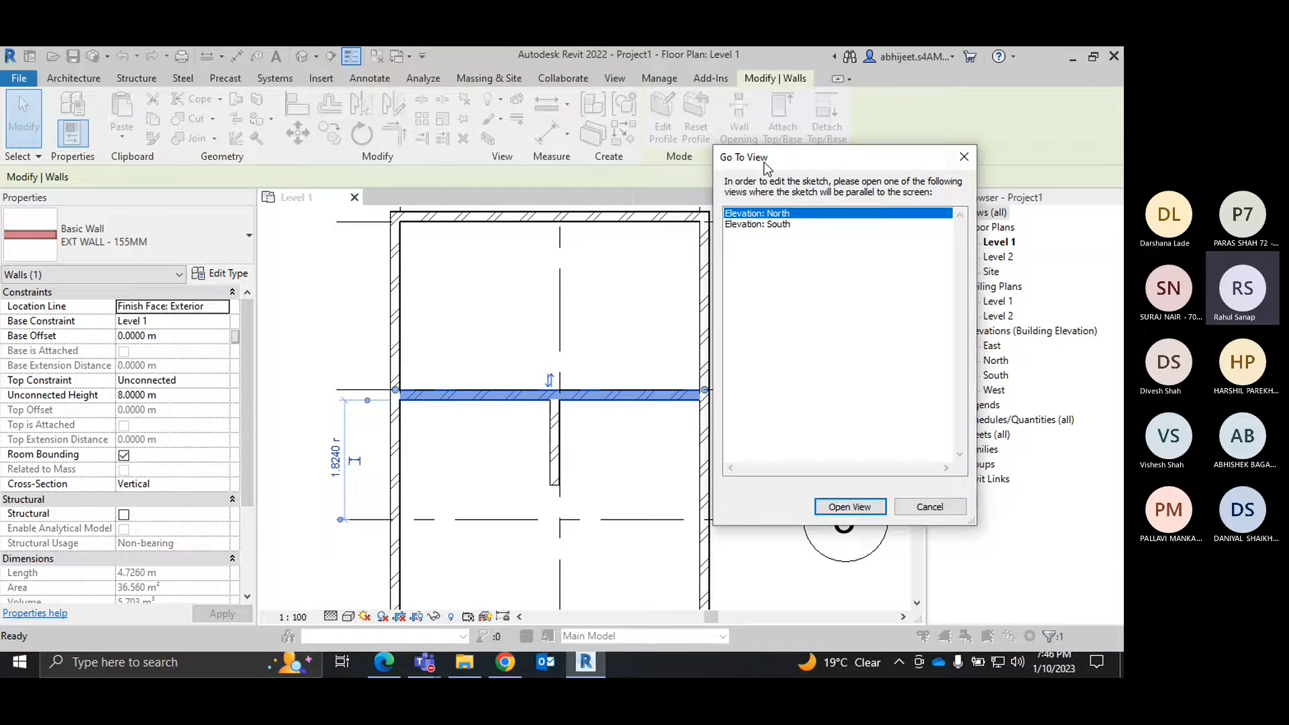
mouse_move(772, 163)
mouse_down()
mouse_move(805, 161)
mouse_move(792, 164)
mouse_up()
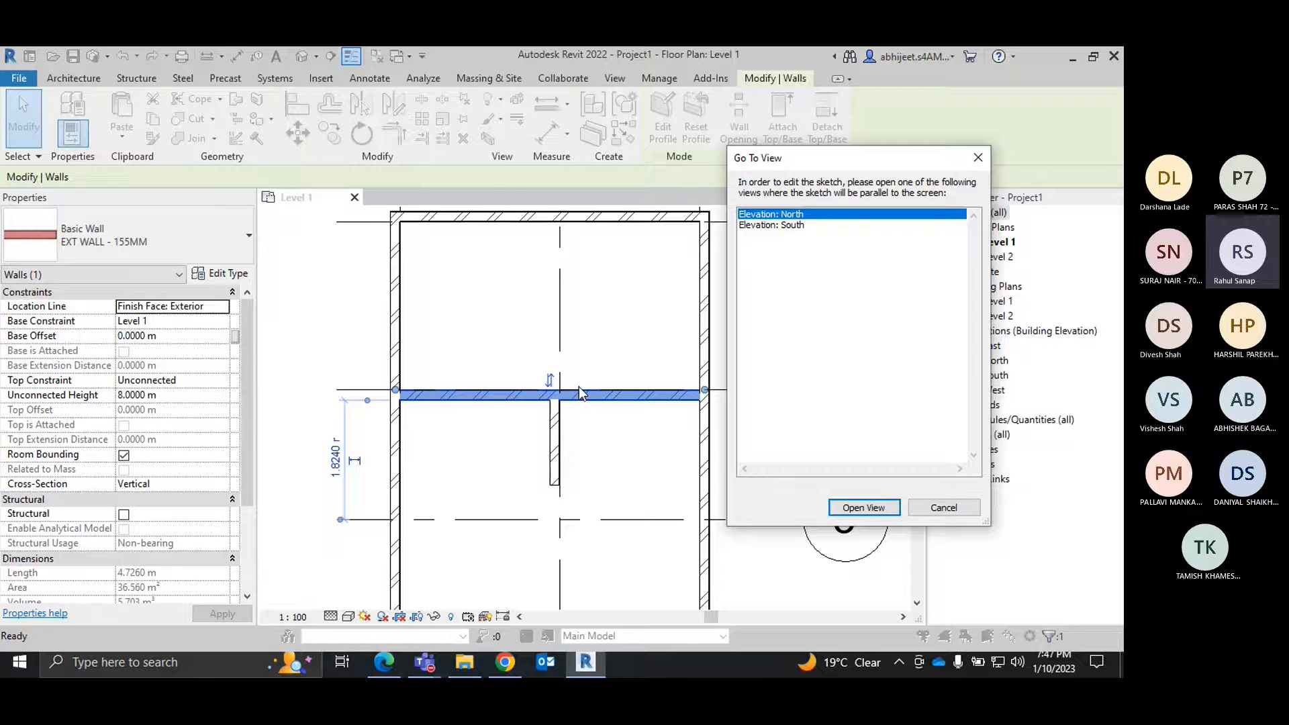
Switch to the Teams meeting, admit the participant waiting in the lobby, and return to Revit.
mouse_move(425, 662)
click(462, 575)
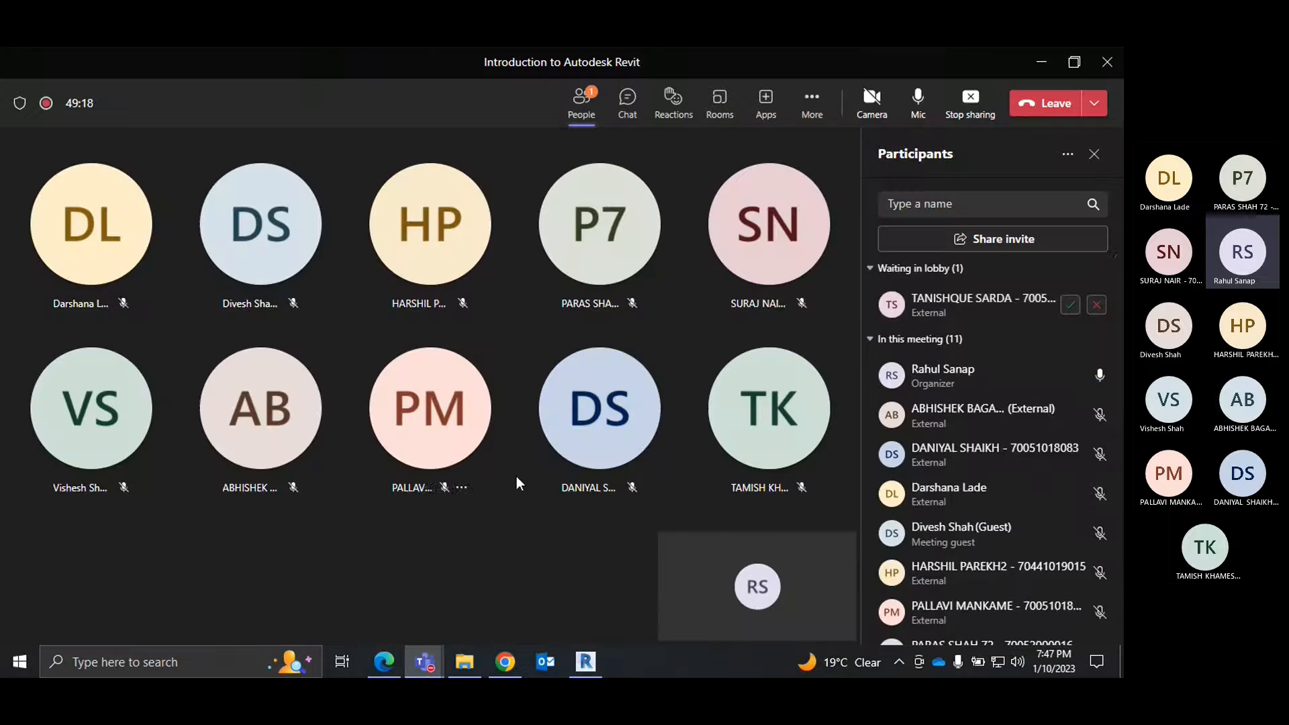
click(1070, 305)
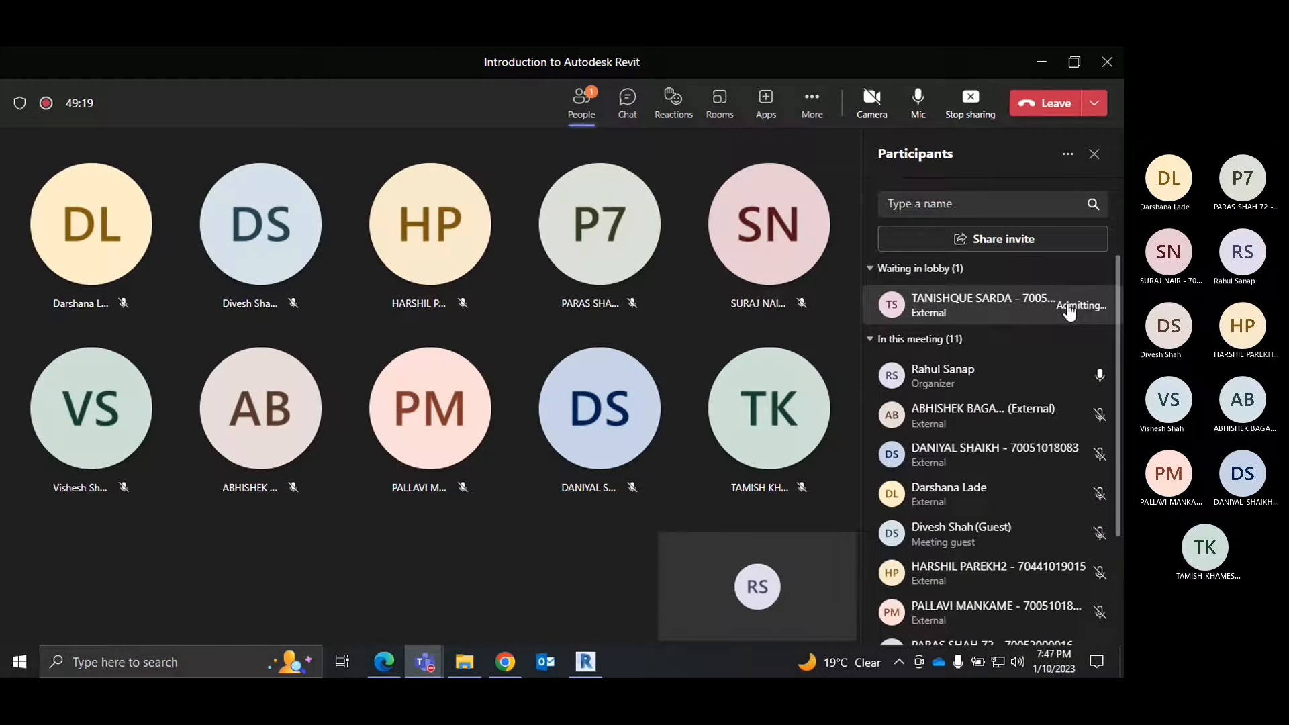
click(587, 662)
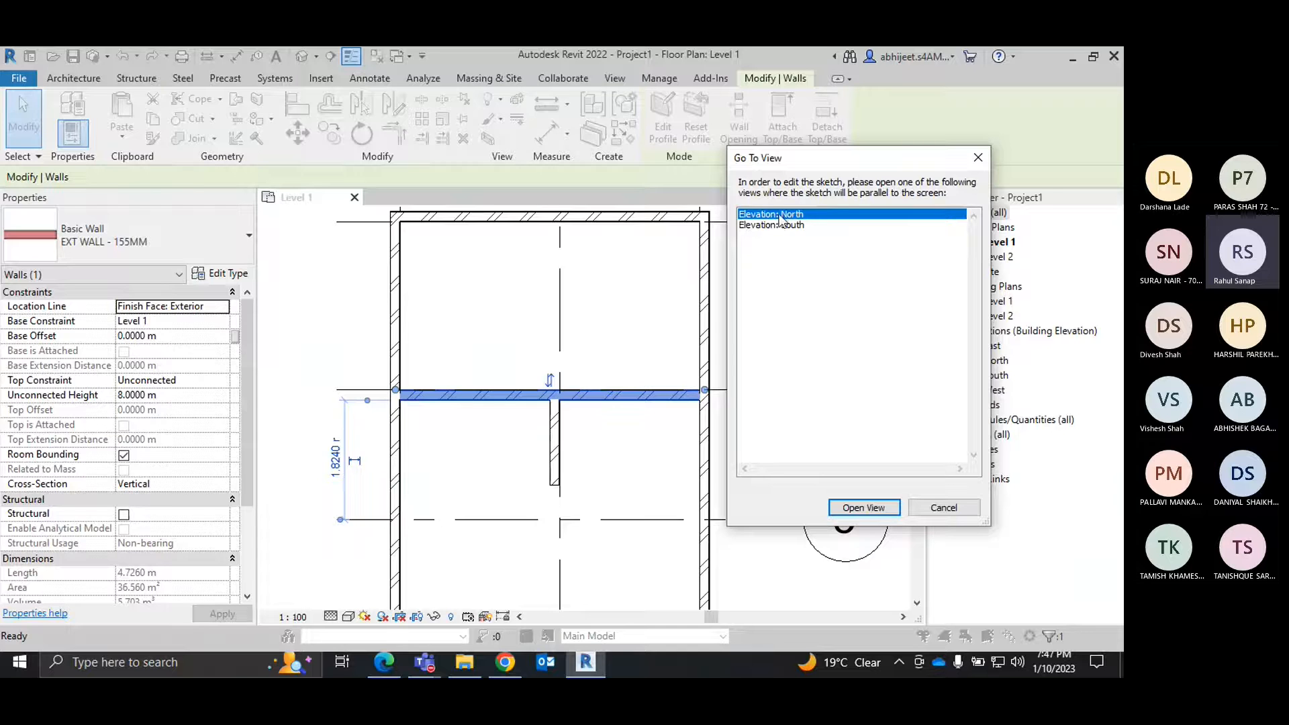
Open Elevation: North for the grid 2 wall's profile sketch and examine its outline between grids A and C.
click(865, 509)
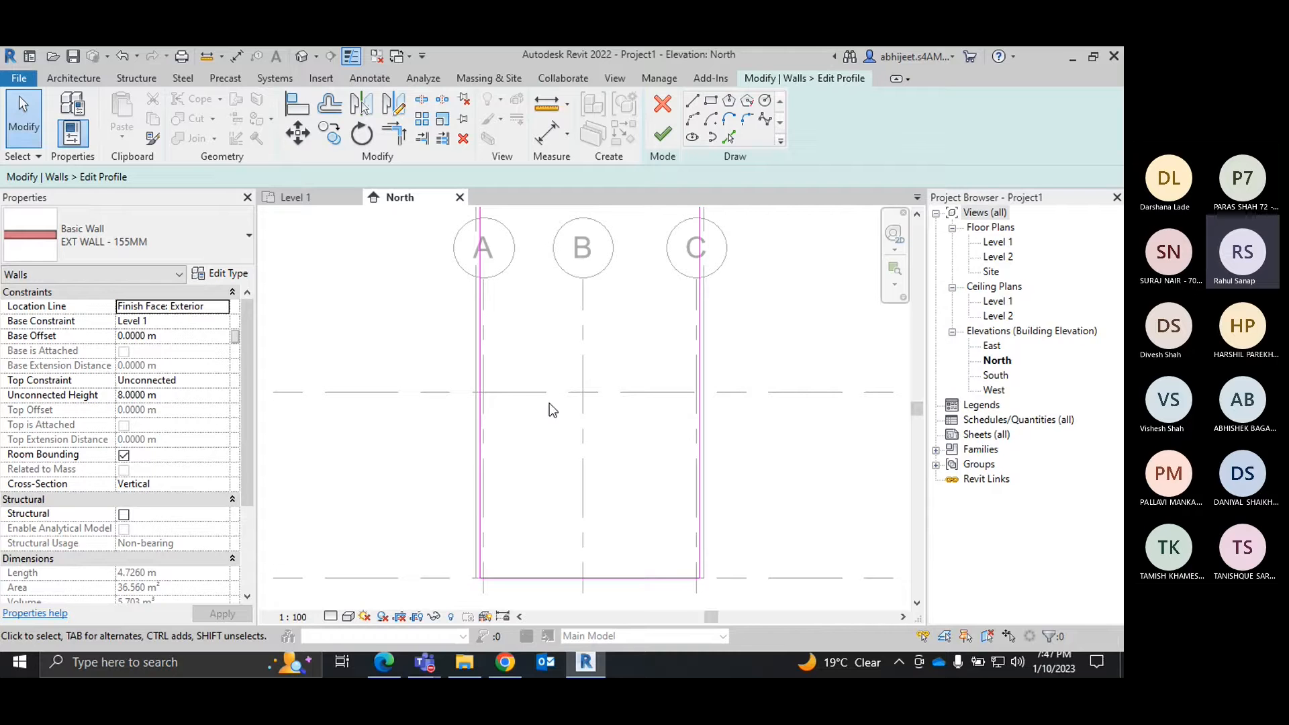
scroll(555, 410, down, 2)
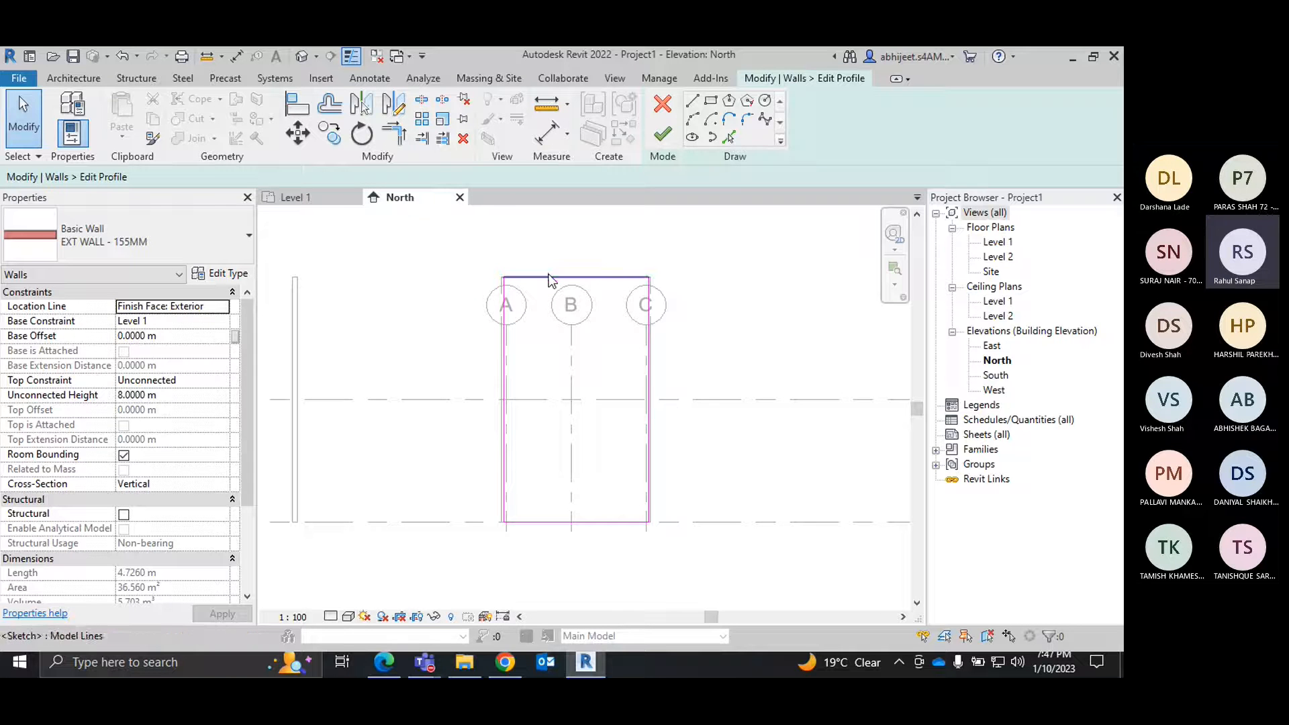
scroll(563, 450, up, 2)
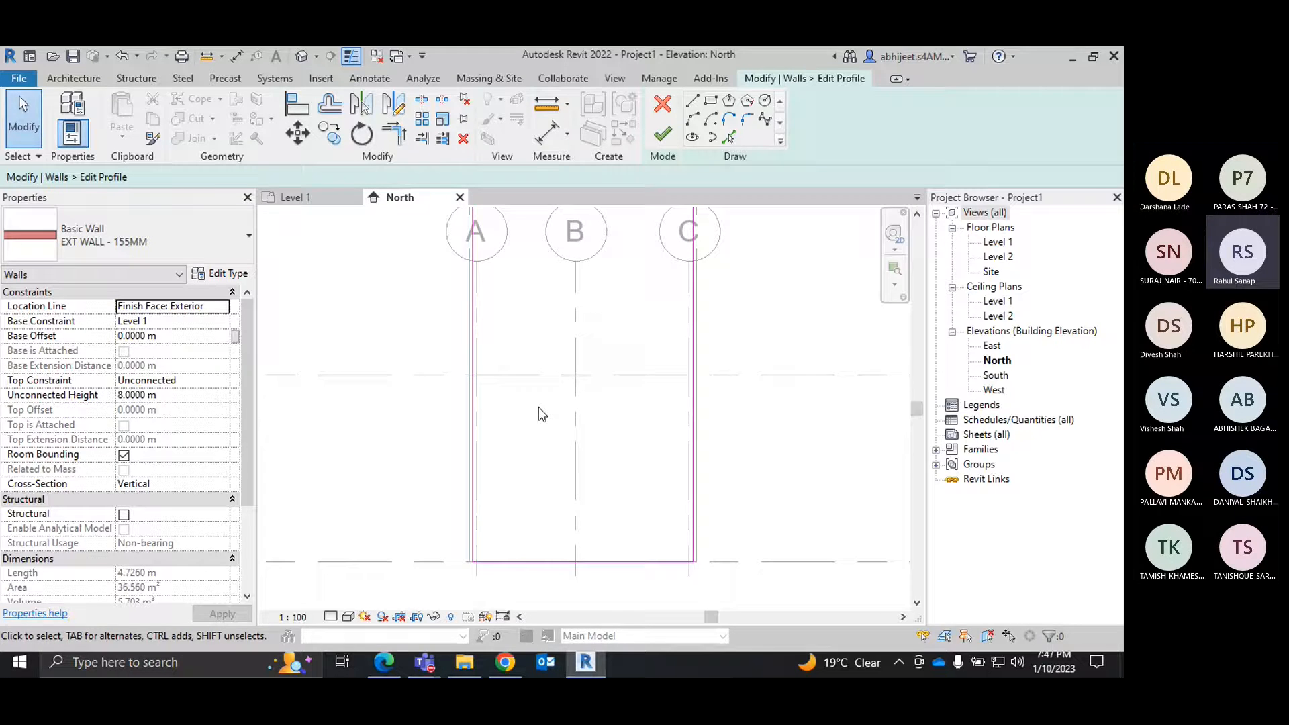
scroll(598, 436, down, 2)
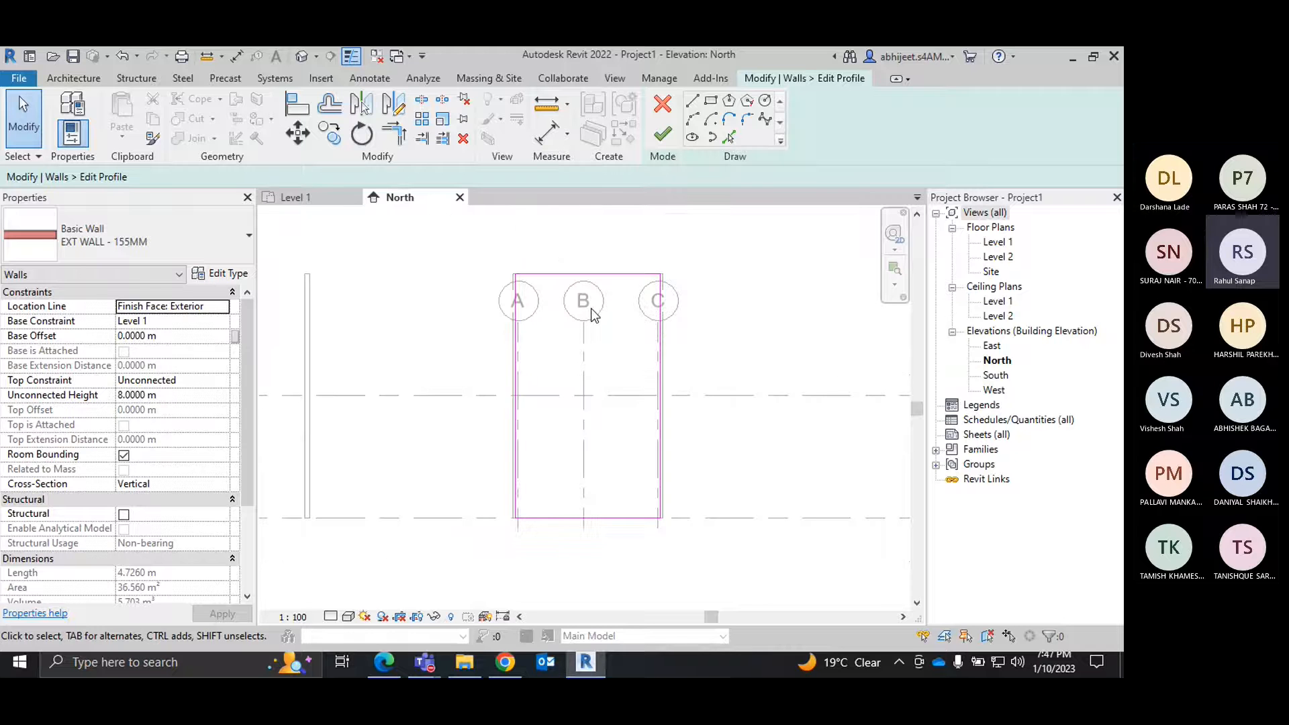
Finish the wall's profile edit without saving the project, then return to the Level 1 floor plan with nothing selected.
click(663, 134)
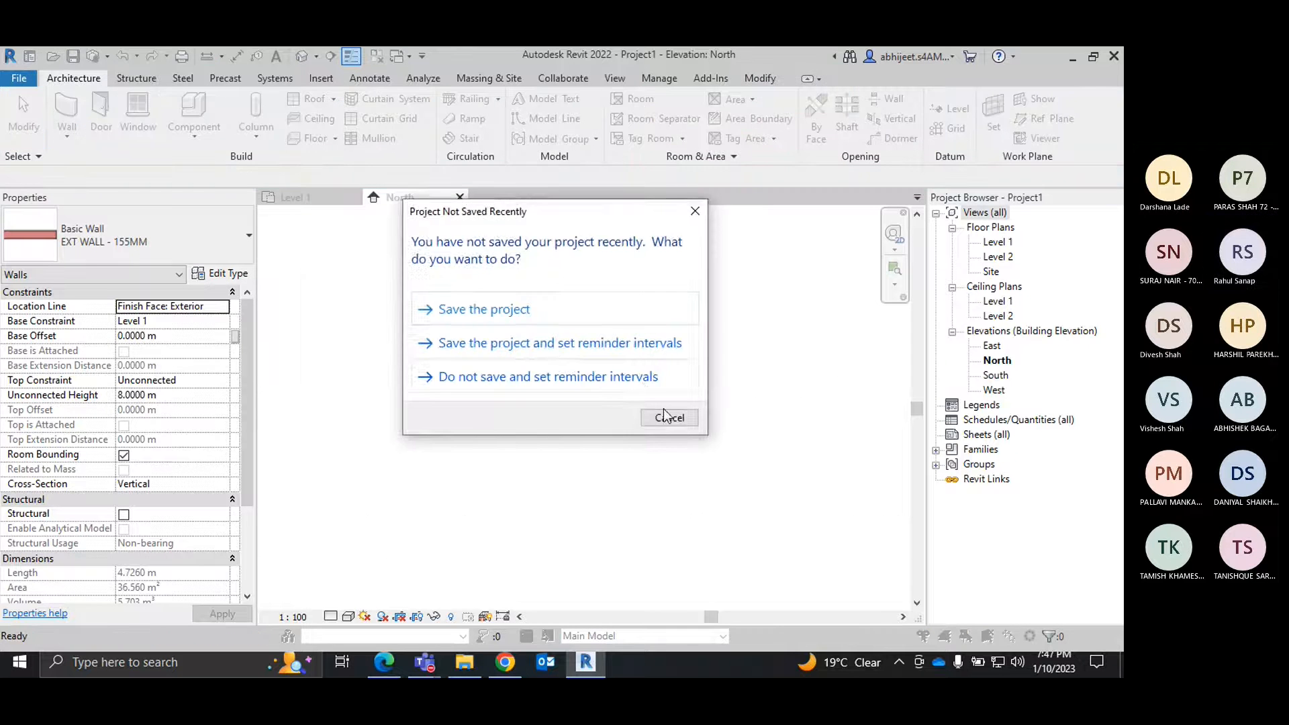
click(664, 416)
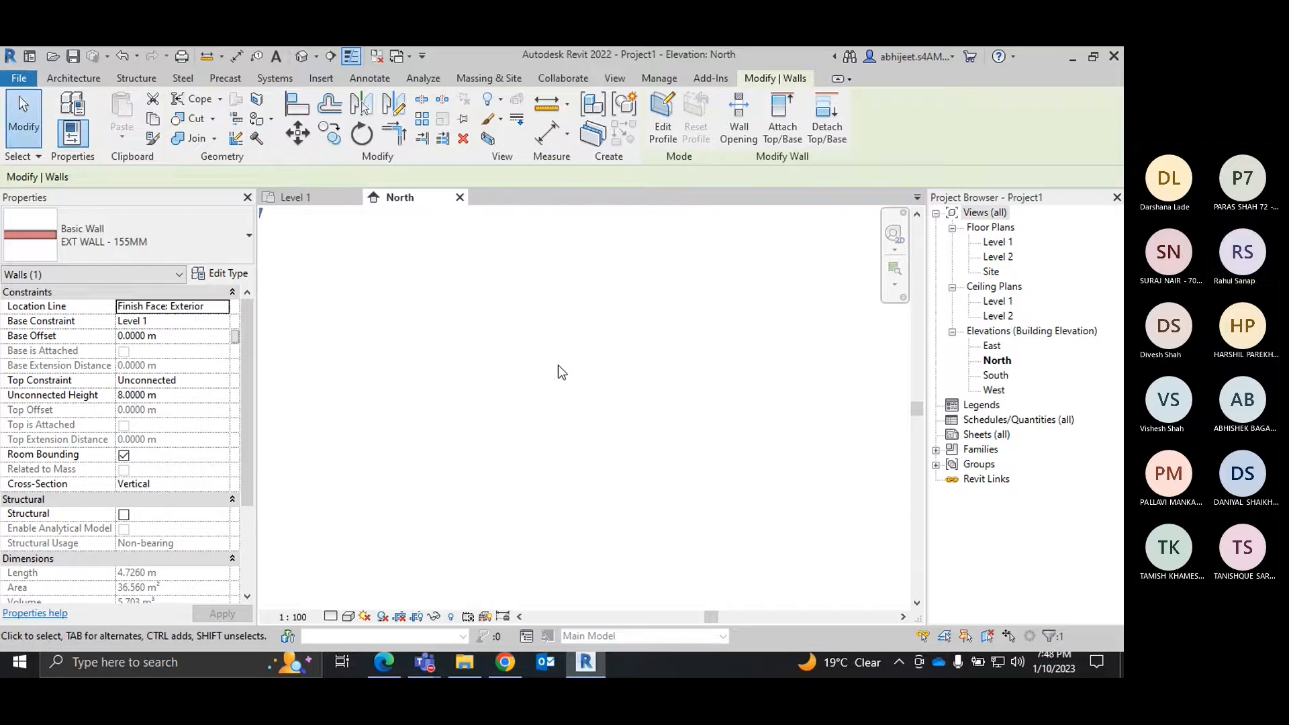
click(299, 197)
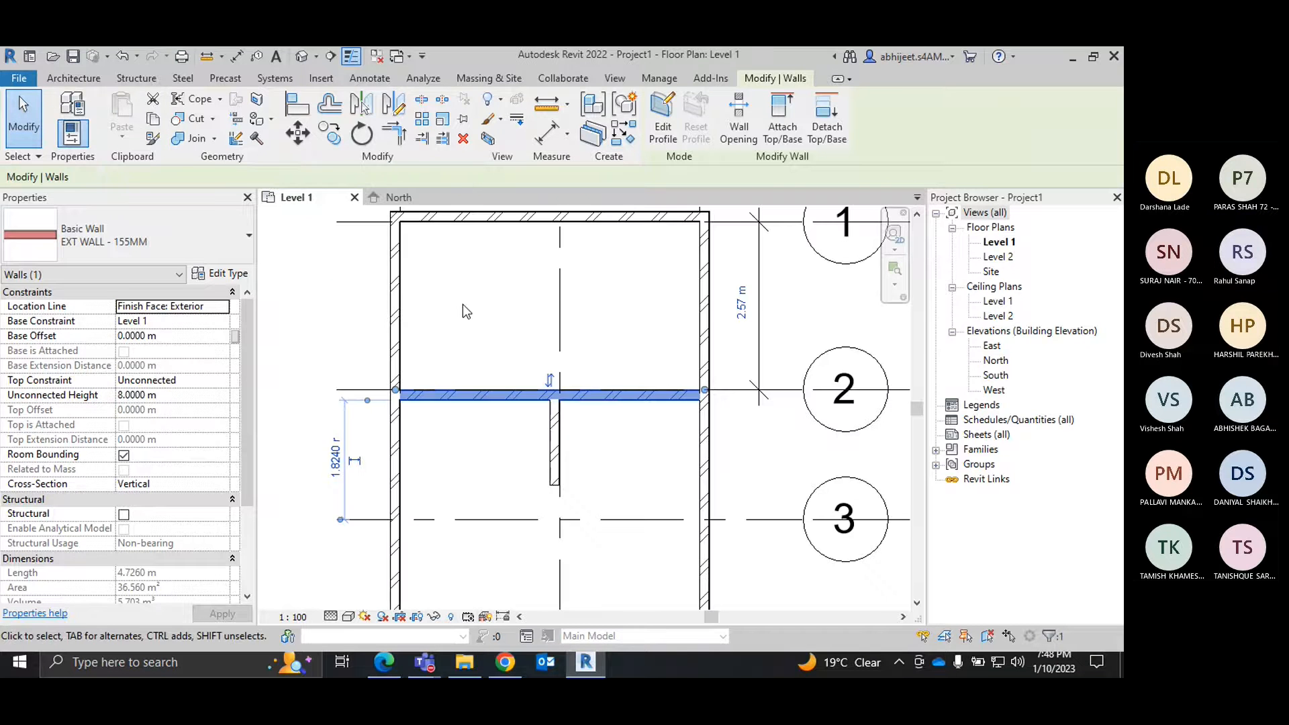
click(463, 305)
Examine the Level 1 plan, comparing the order of grids A to C with the cross wall along grid 2.
scroll(563, 380, down, 5)
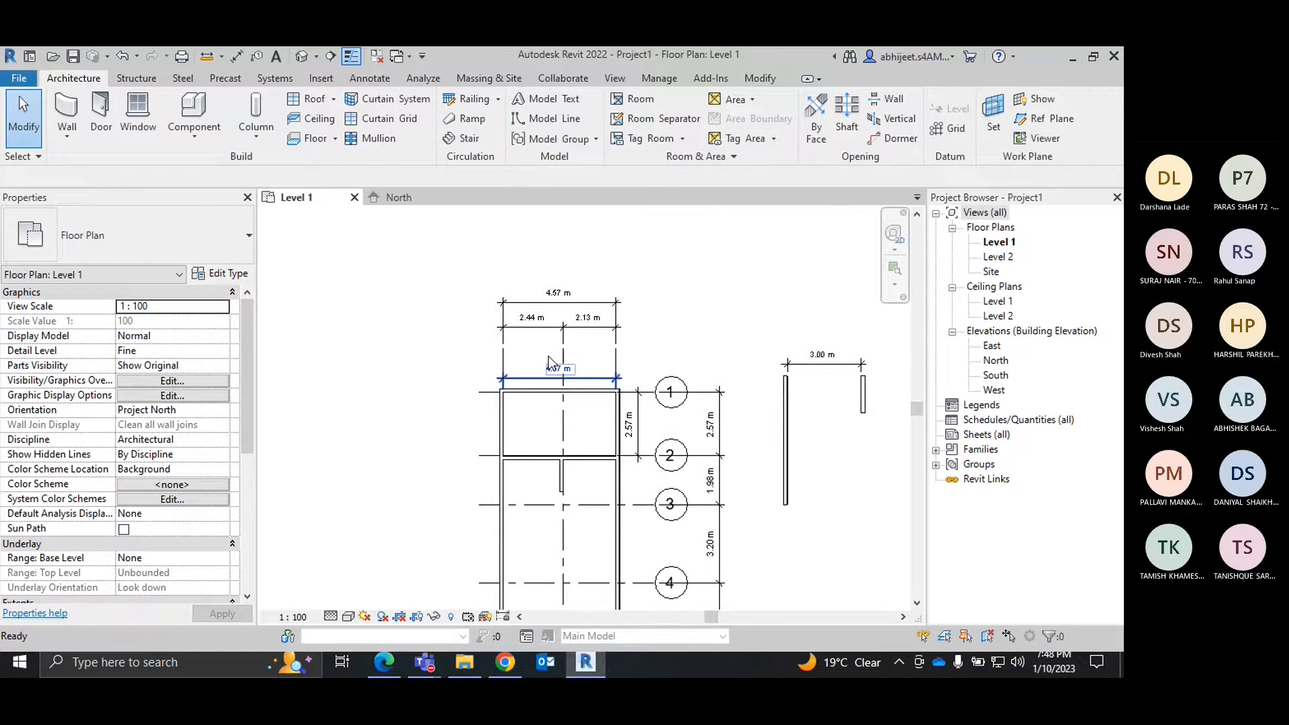
scroll(531, 471, up, 4)
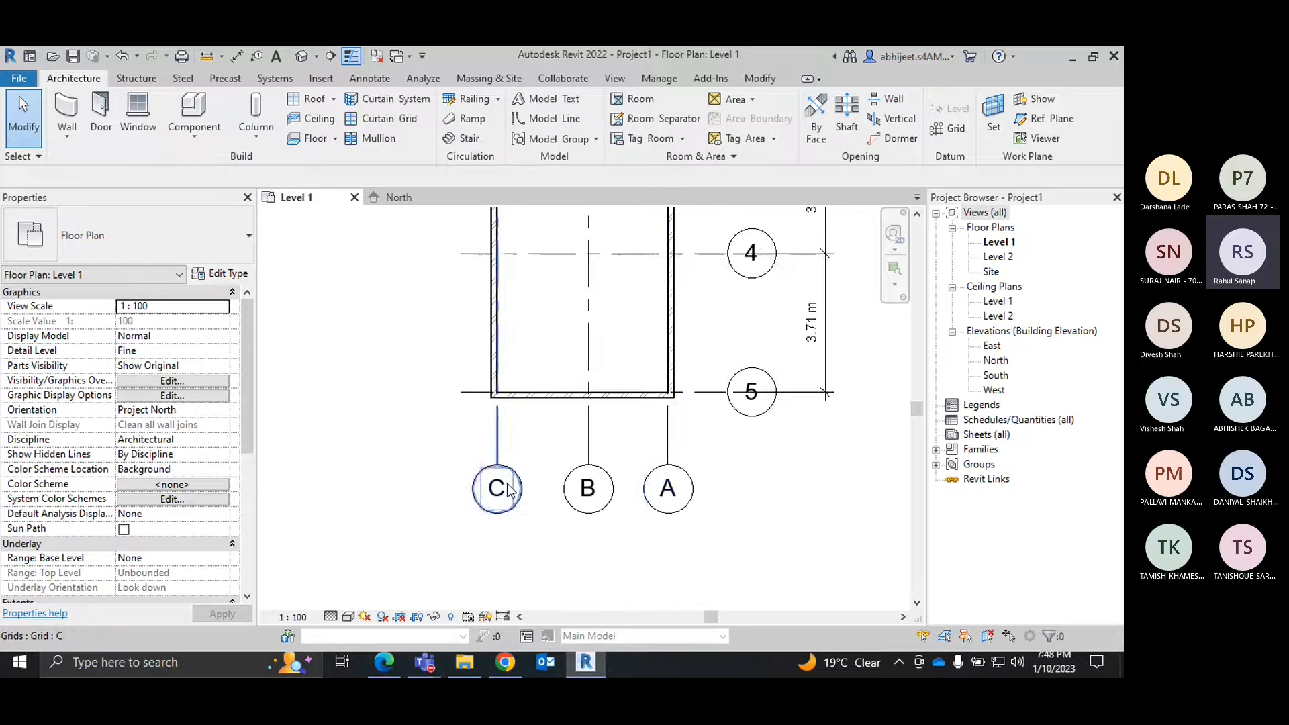
middle_drag(534, 326, 554, 423)
scroll(509, 301, down, 4)
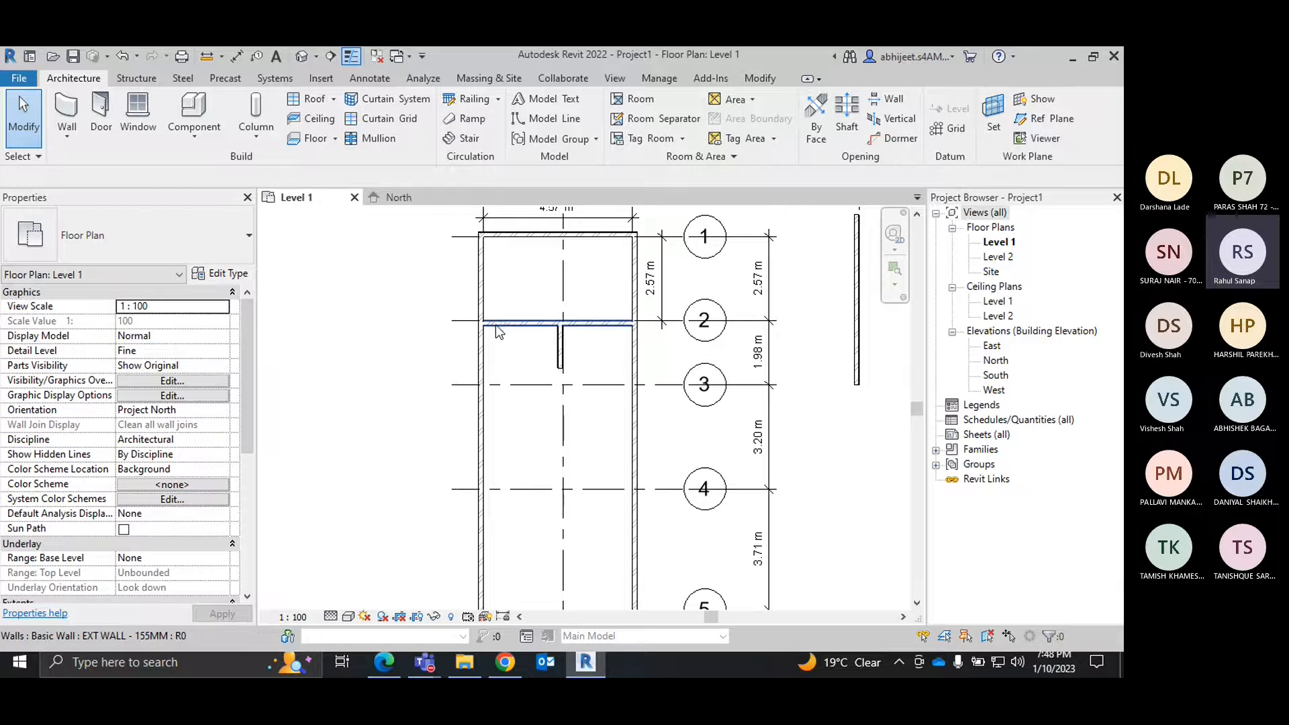
scroll(500, 309, down, 2)
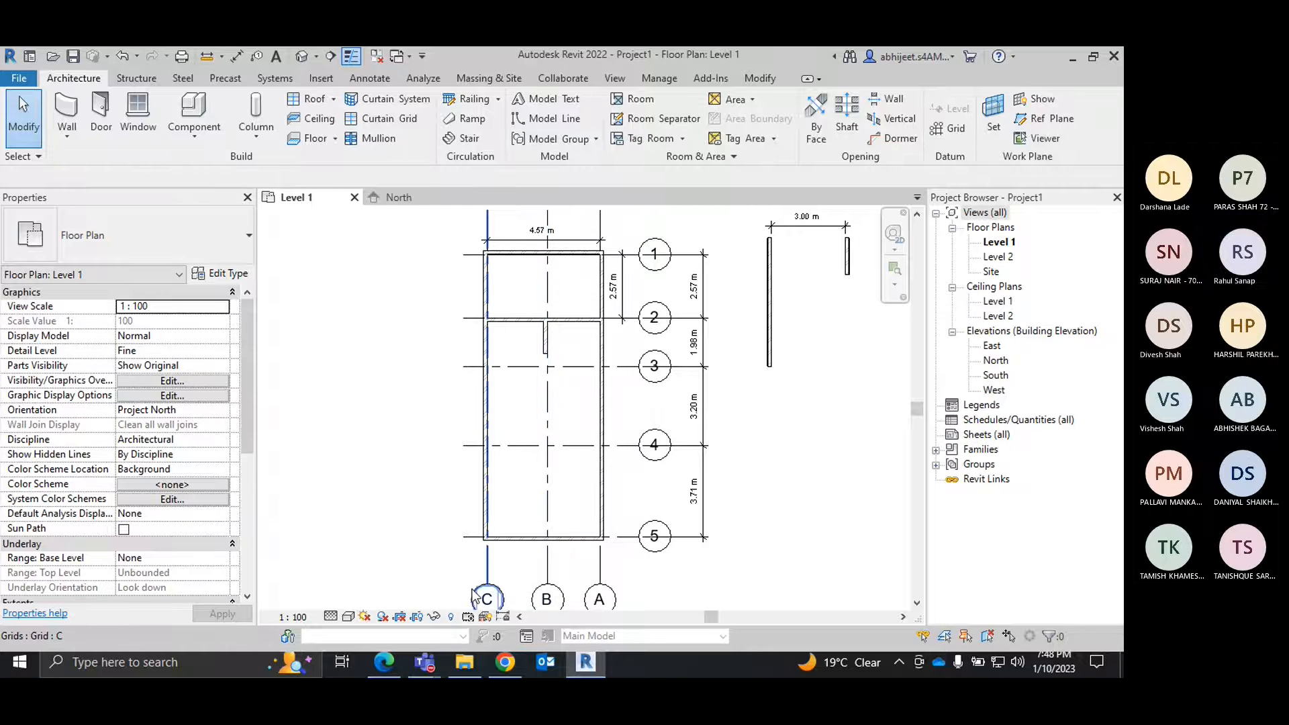
scroll(514, 298, up, 2)
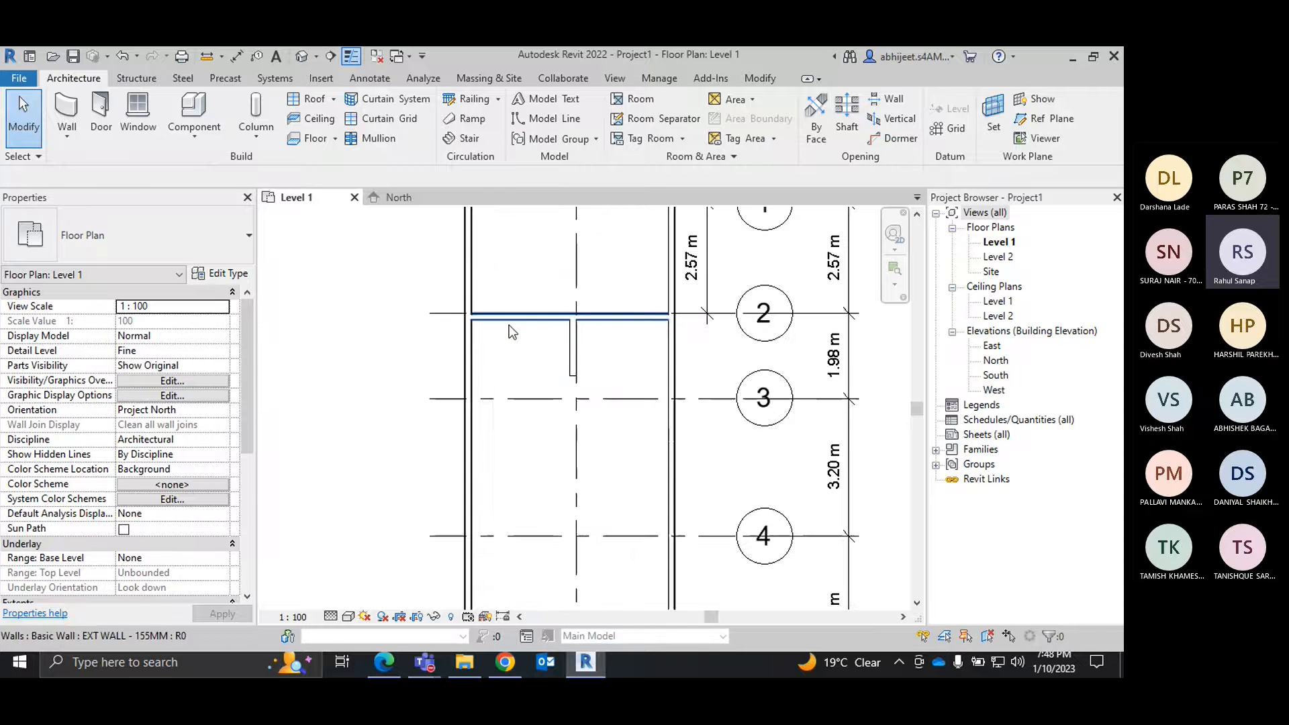
middle_drag(517, 387, 532, 357)
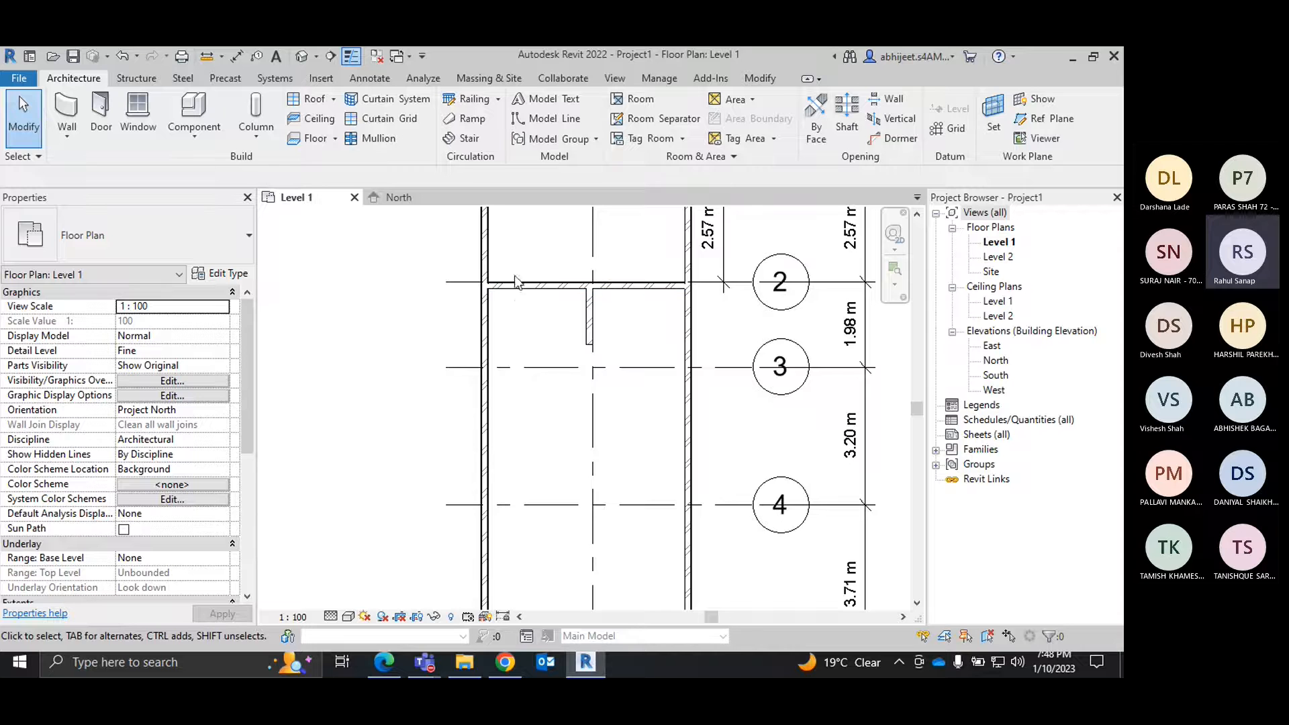
scroll(515, 276, down, 2)
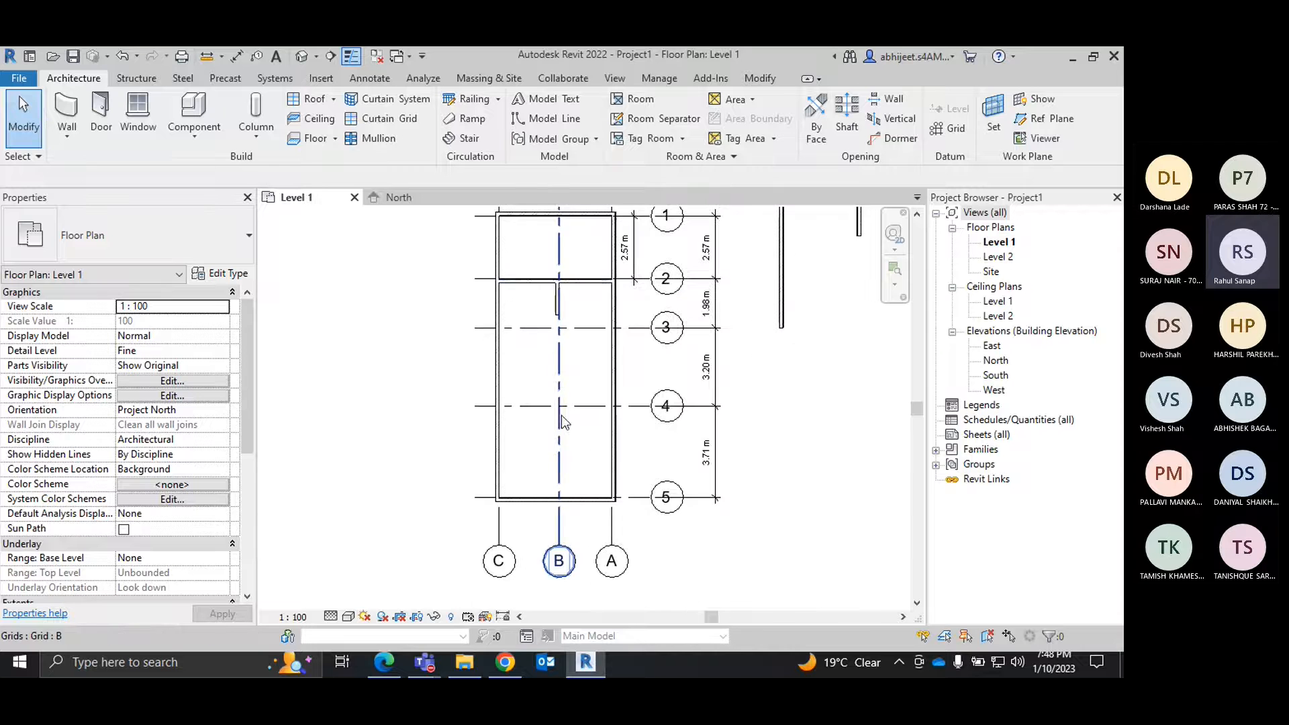
Open the profile of the cross wall on grid 2 for editing in the North elevation and fit the view.
click(531, 281)
click(659, 115)
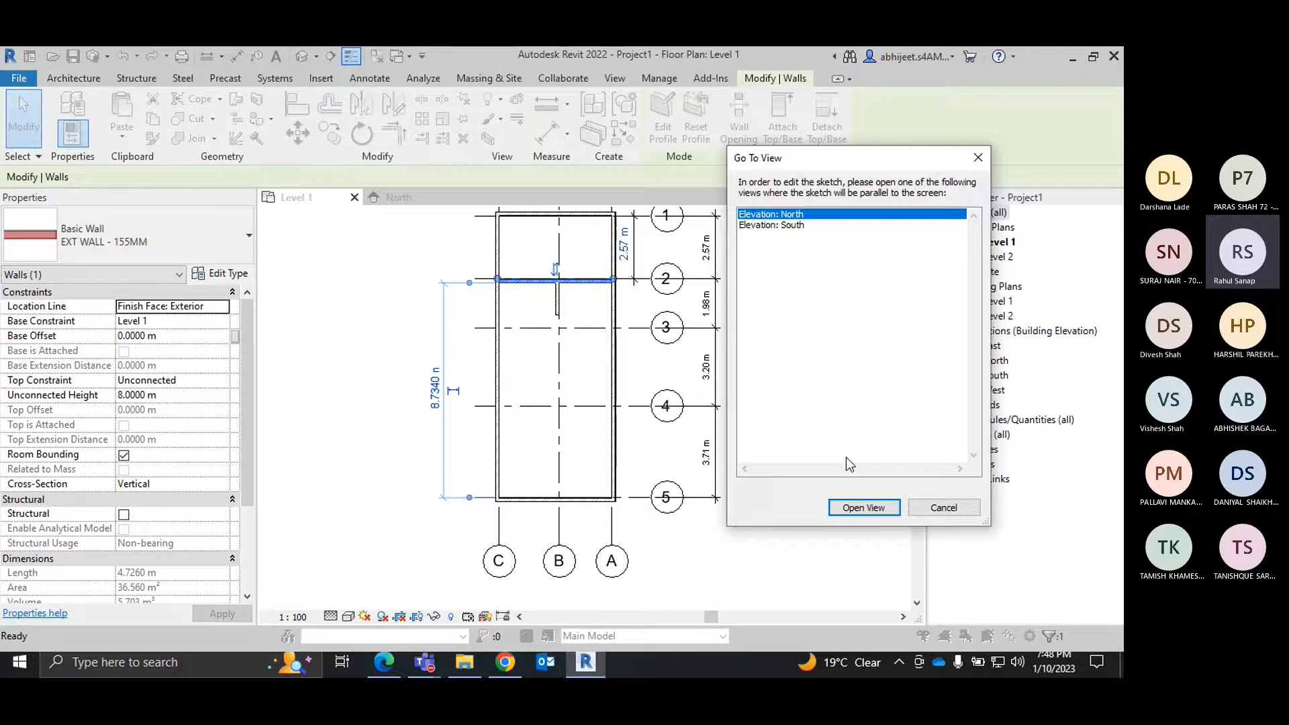
click(864, 509)
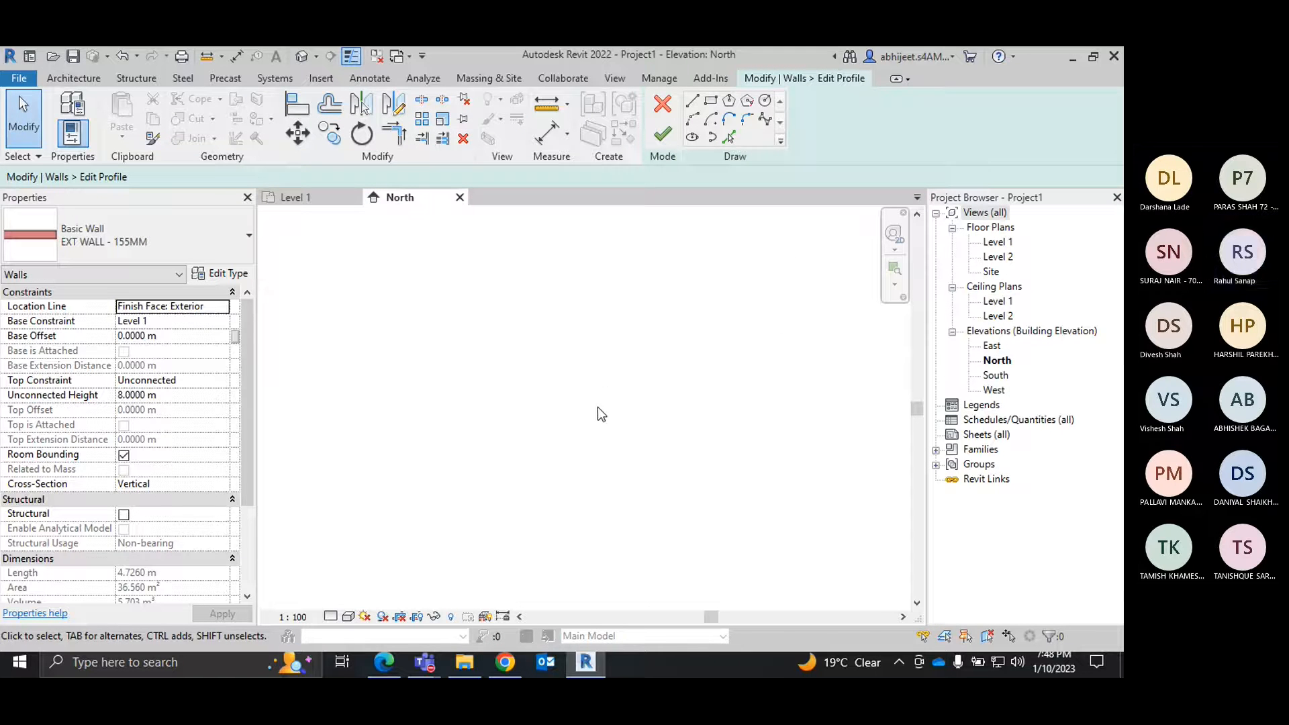
right_click(626, 300)
click(712, 464)
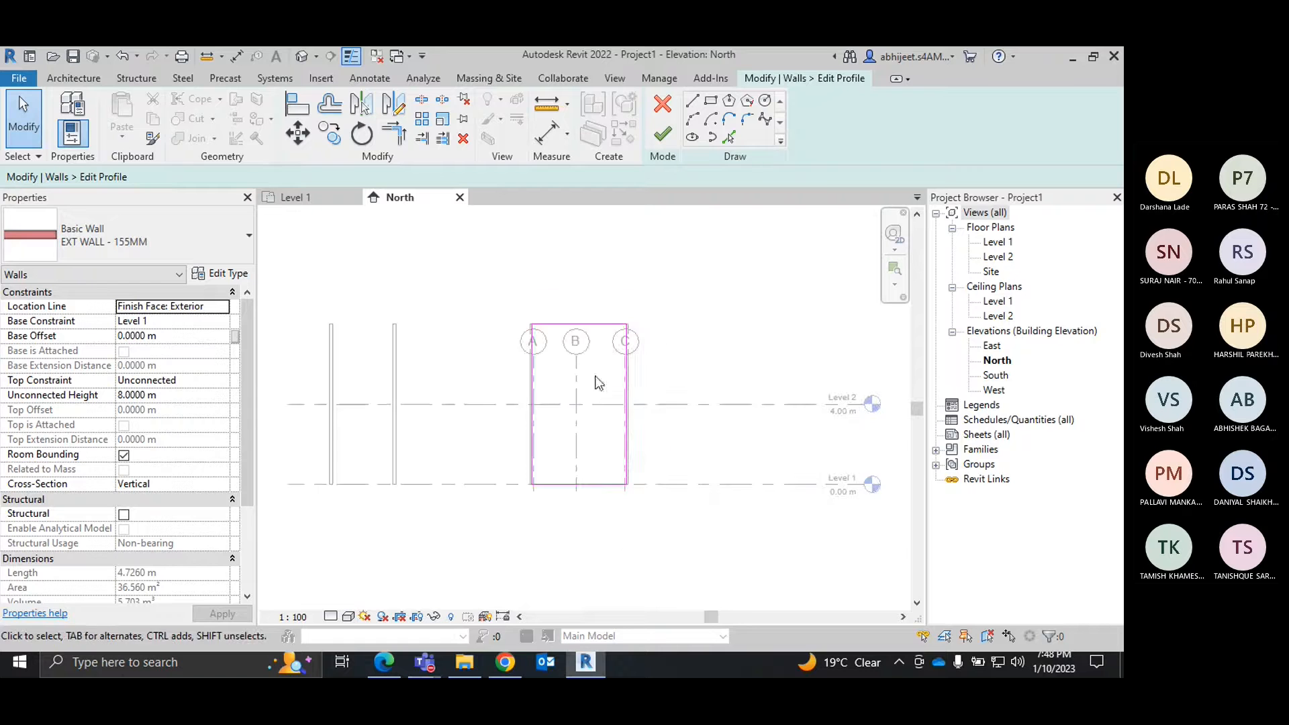
middle_drag(642, 420, 631, 393)
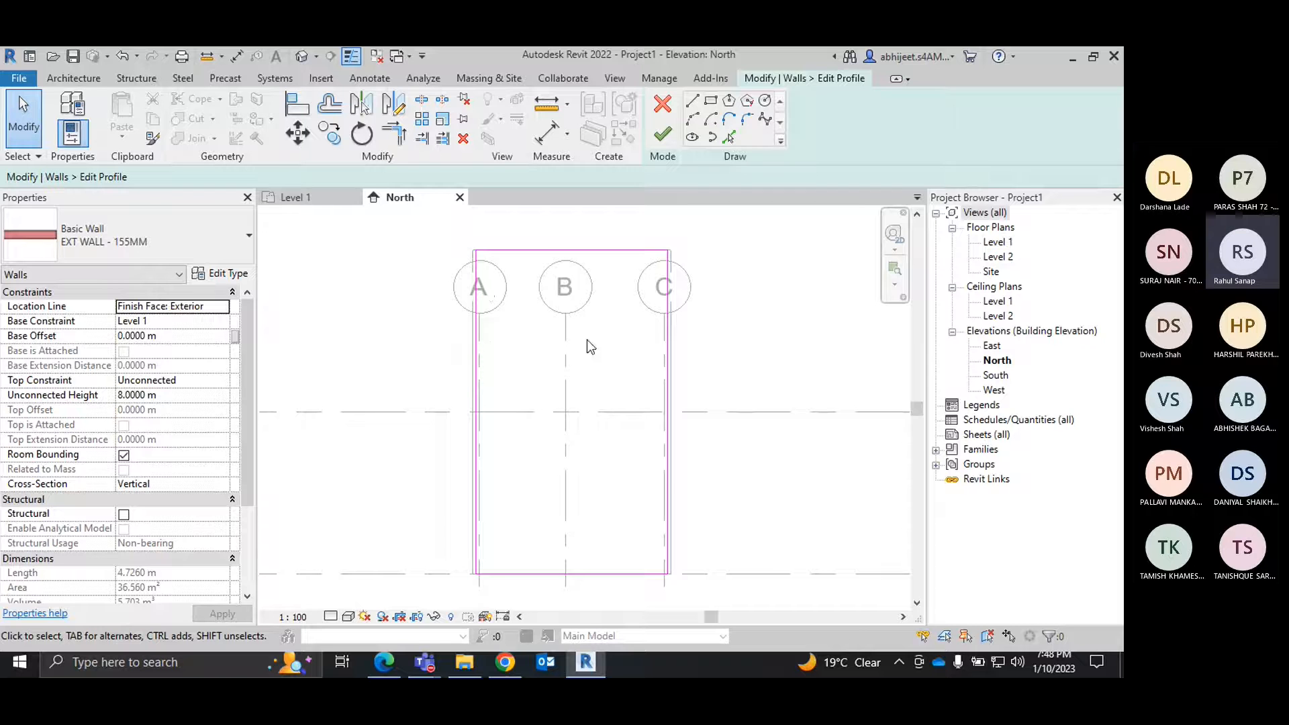
middle_drag(667, 481, 655, 462)
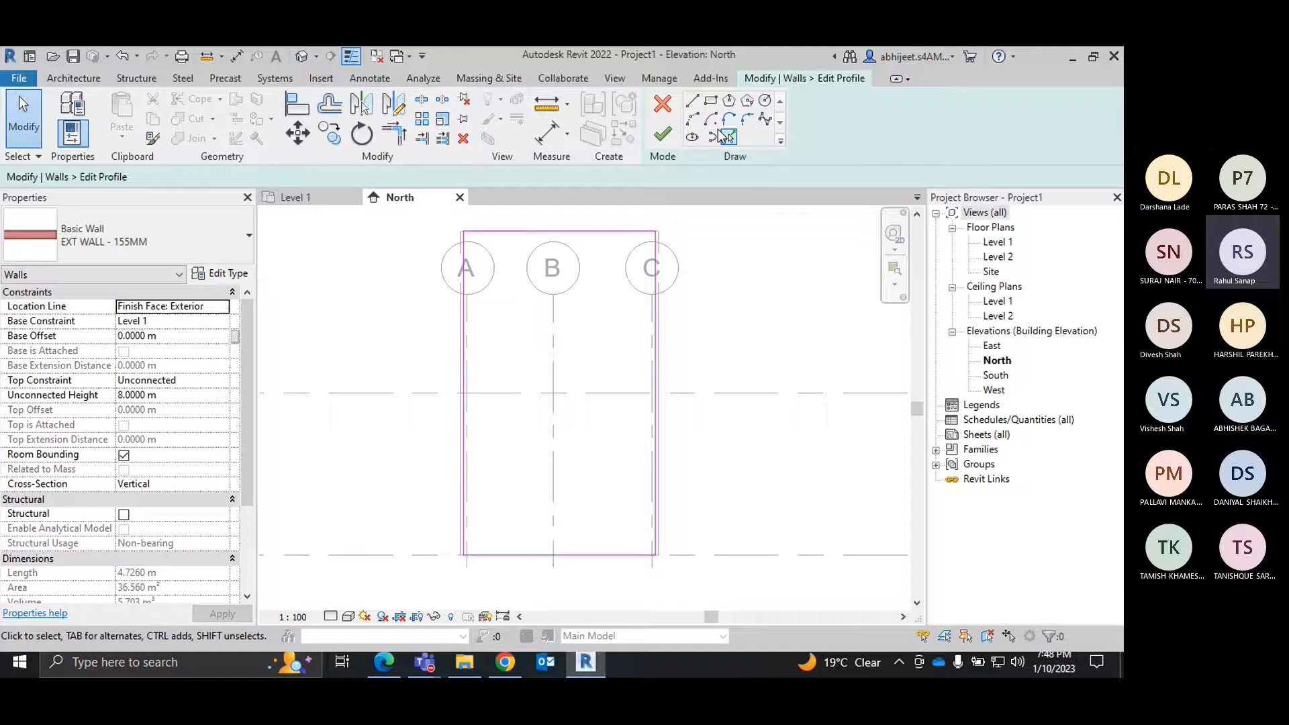
Draw a 2.1 m vertical line up from the wall's base, about 0.5 m inside the profile edge near grid C.
click(693, 101)
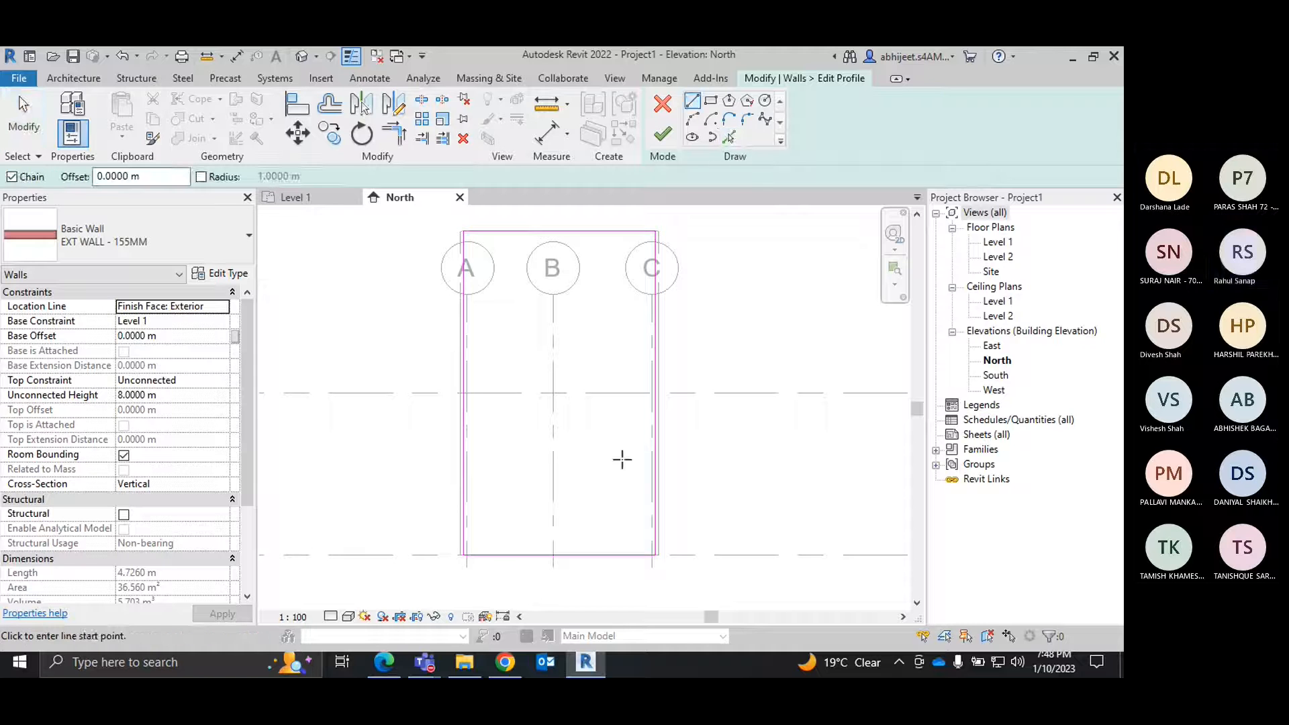
scroll(638, 546, up, 3)
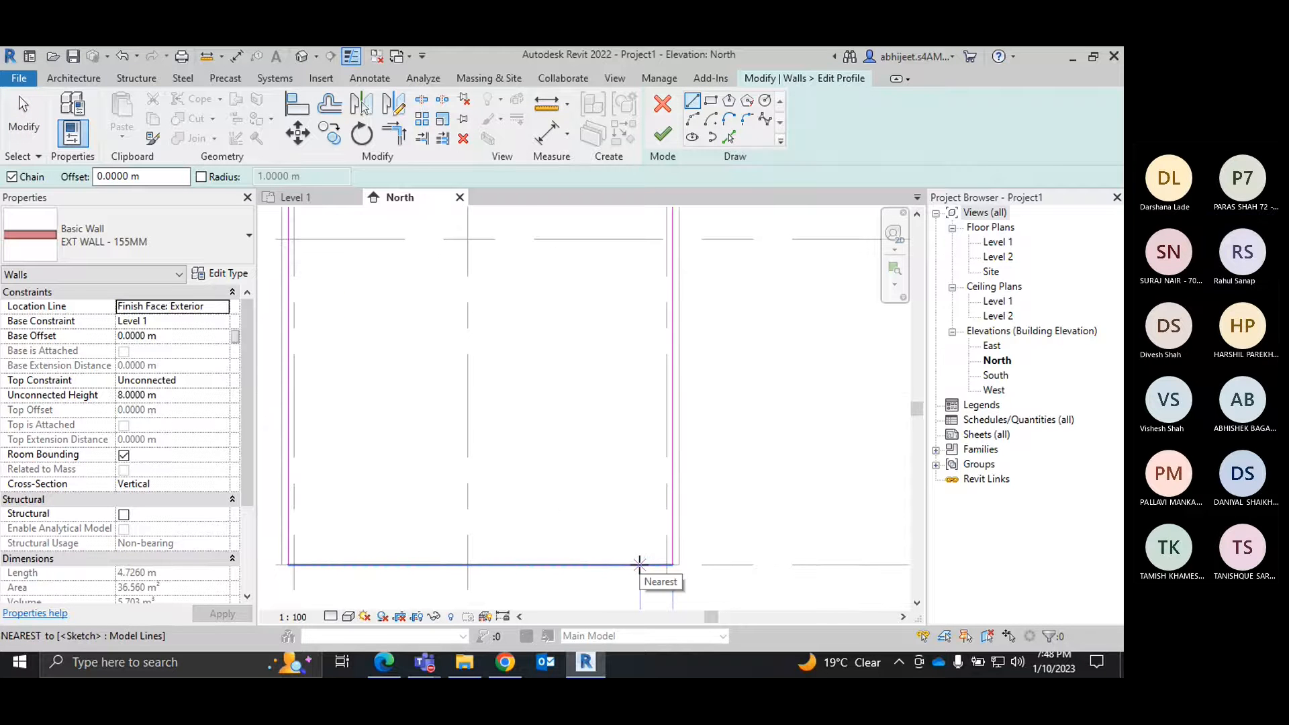
mouse_move(639, 561)
middle_down()
mouse_move(646, 479)
mouse_move(627, 423)
middle_up()
scroll(638, 424, up, 2)
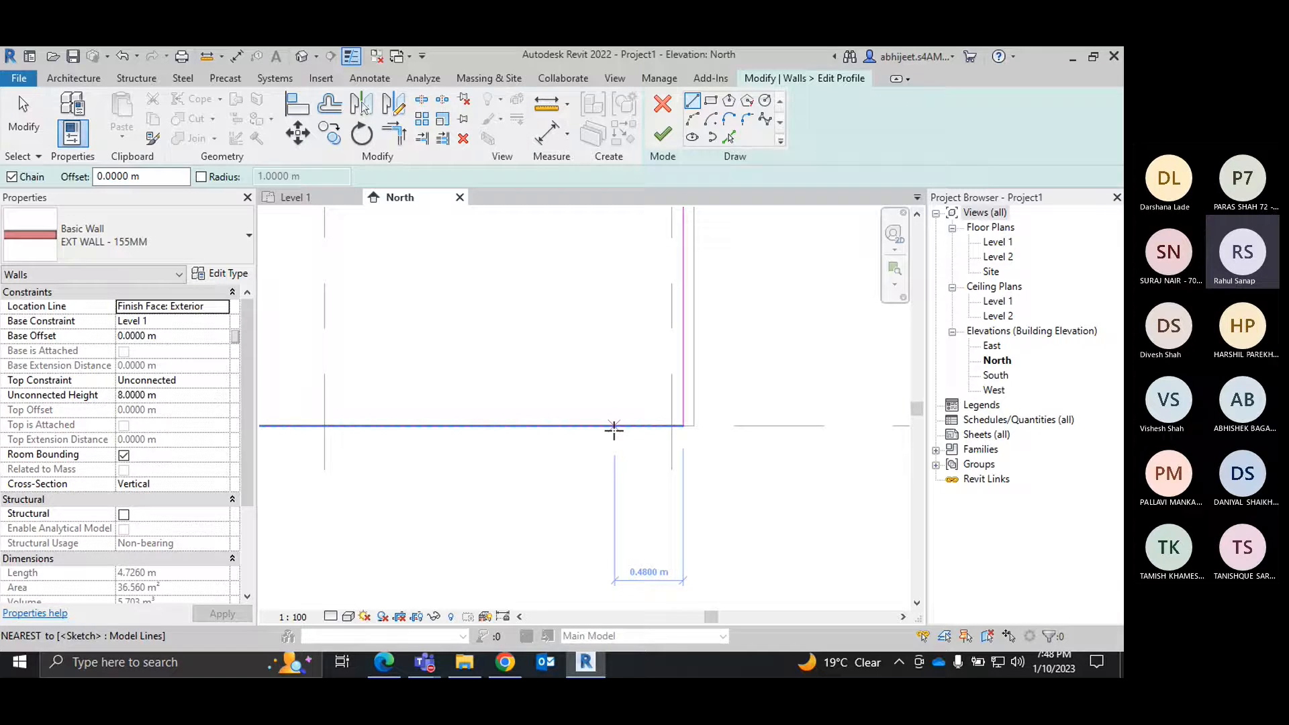
click(611, 426)
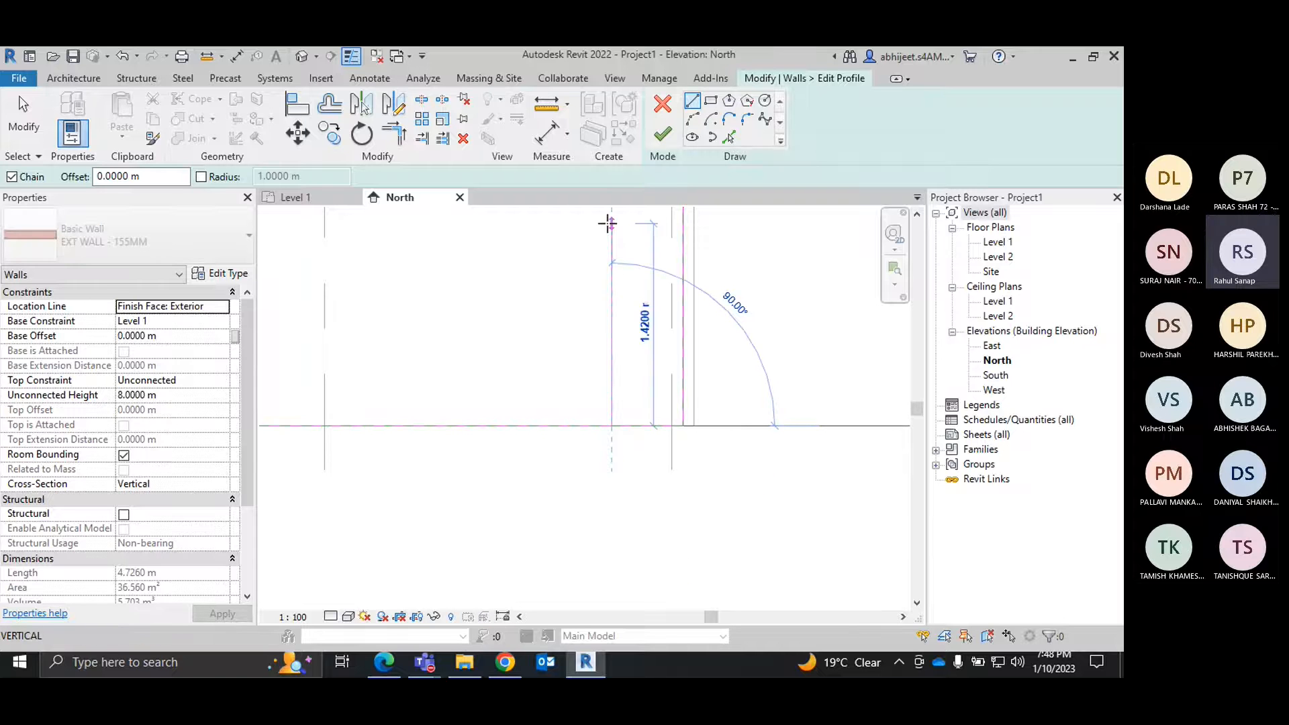
middle_drag(626, 271, 647, 426)
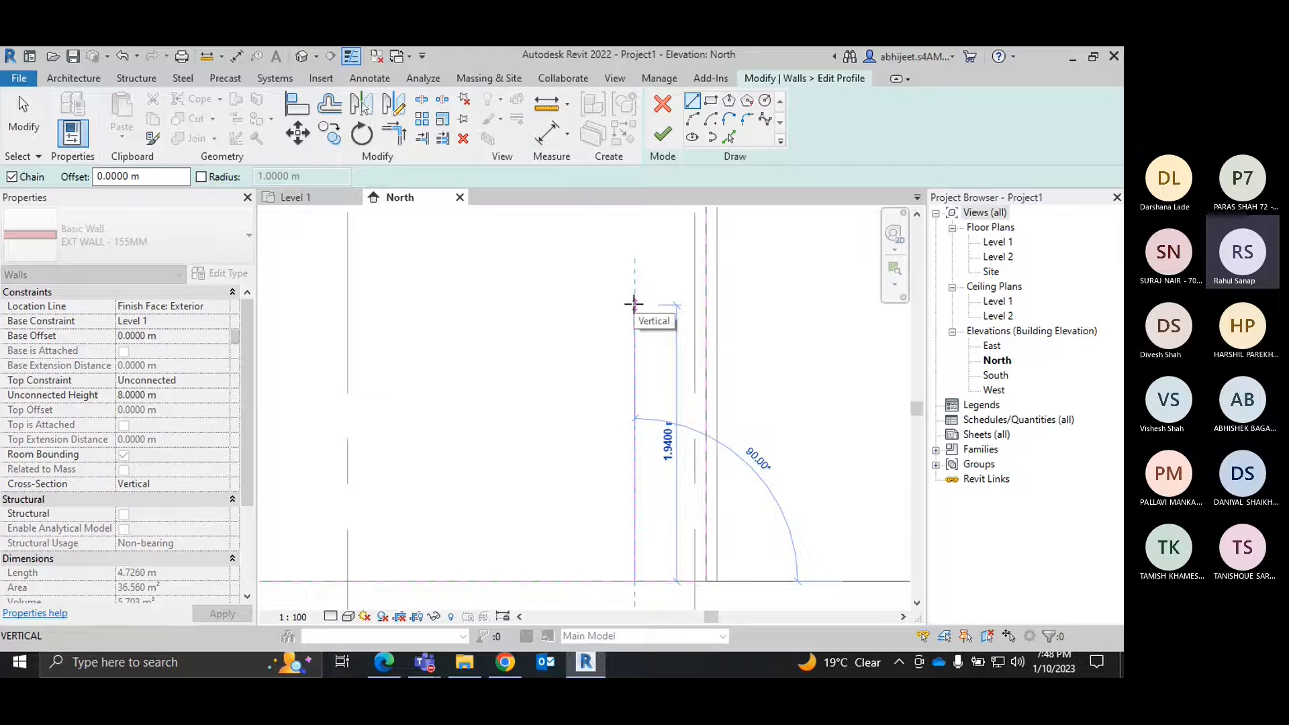
text(2.1)
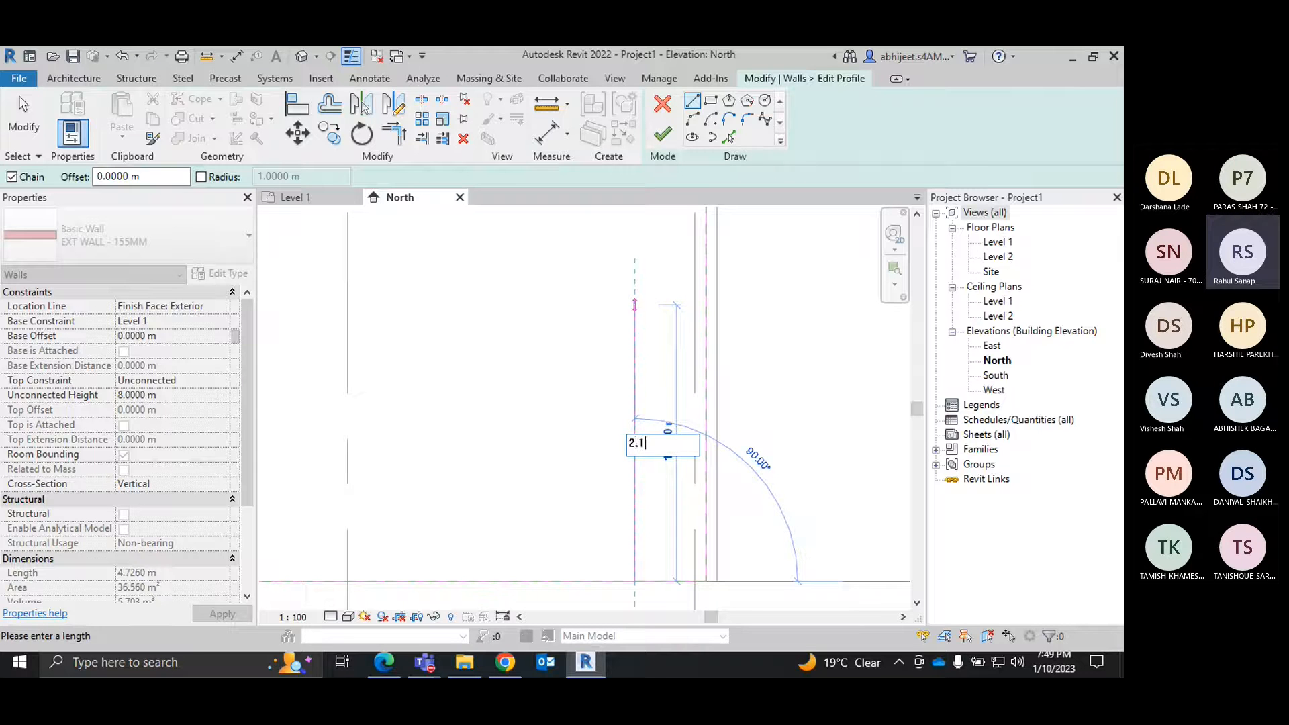
key(Return)
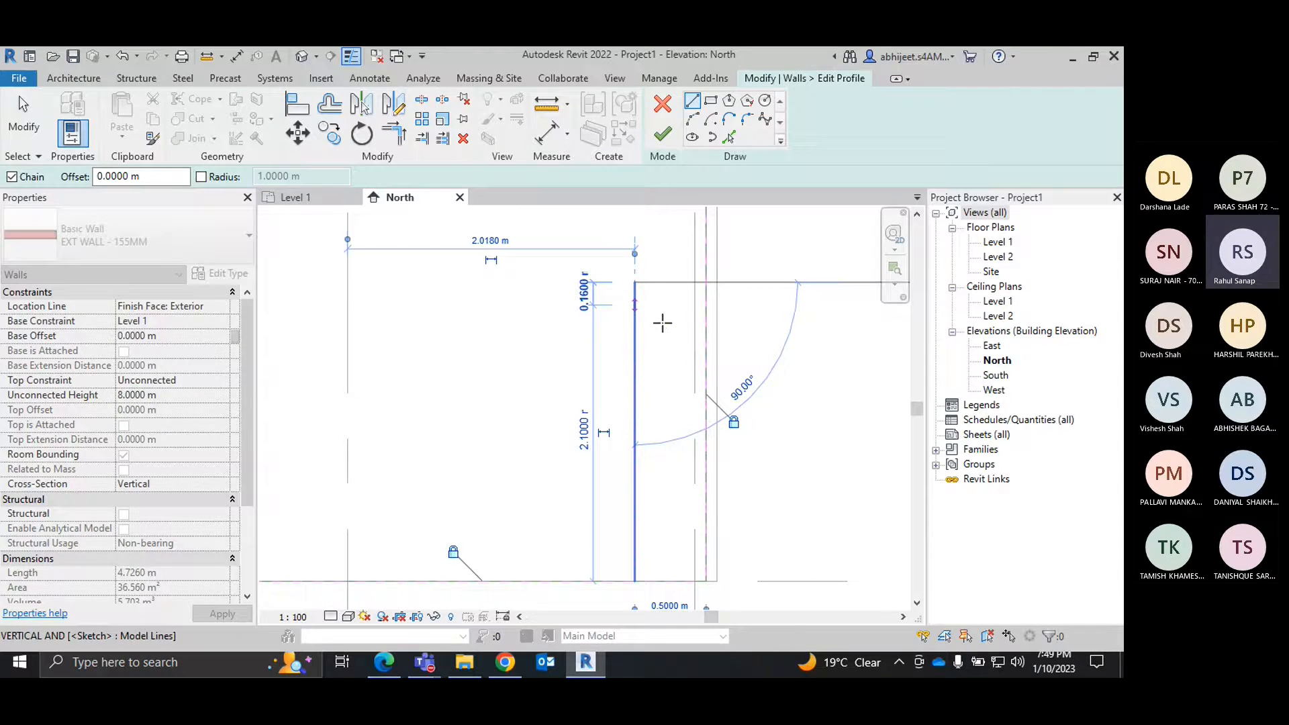
right_click(587, 283)
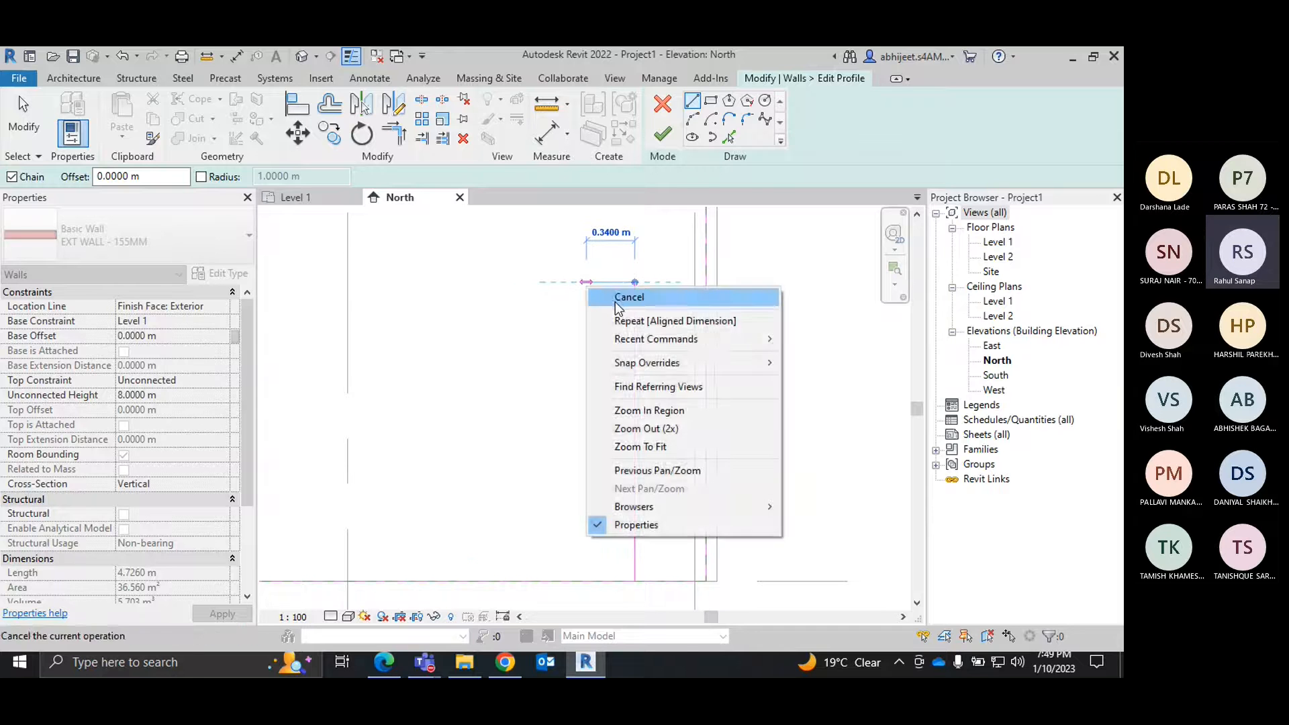
click(618, 298)
Draw a second 2.1 m vertical line up from the base, about 1.02 m from the first towards grid B.
click(549, 542)
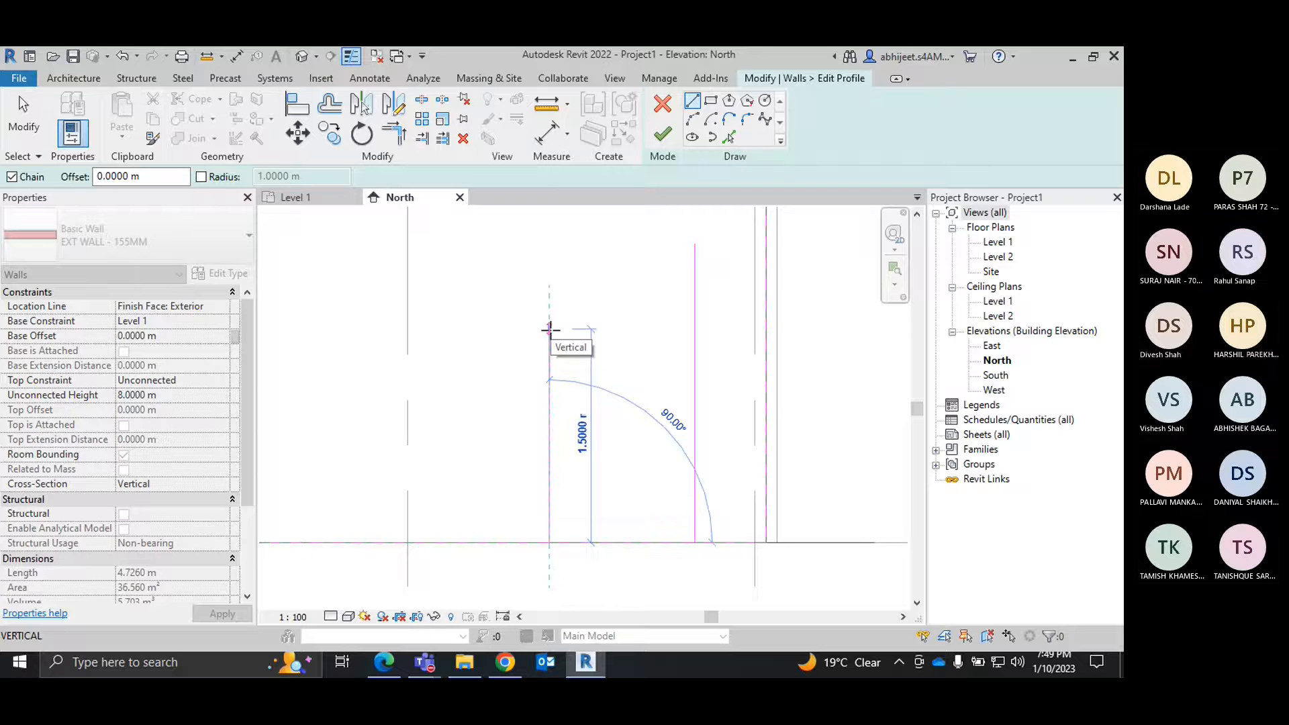
text(2.1)
key(Return)
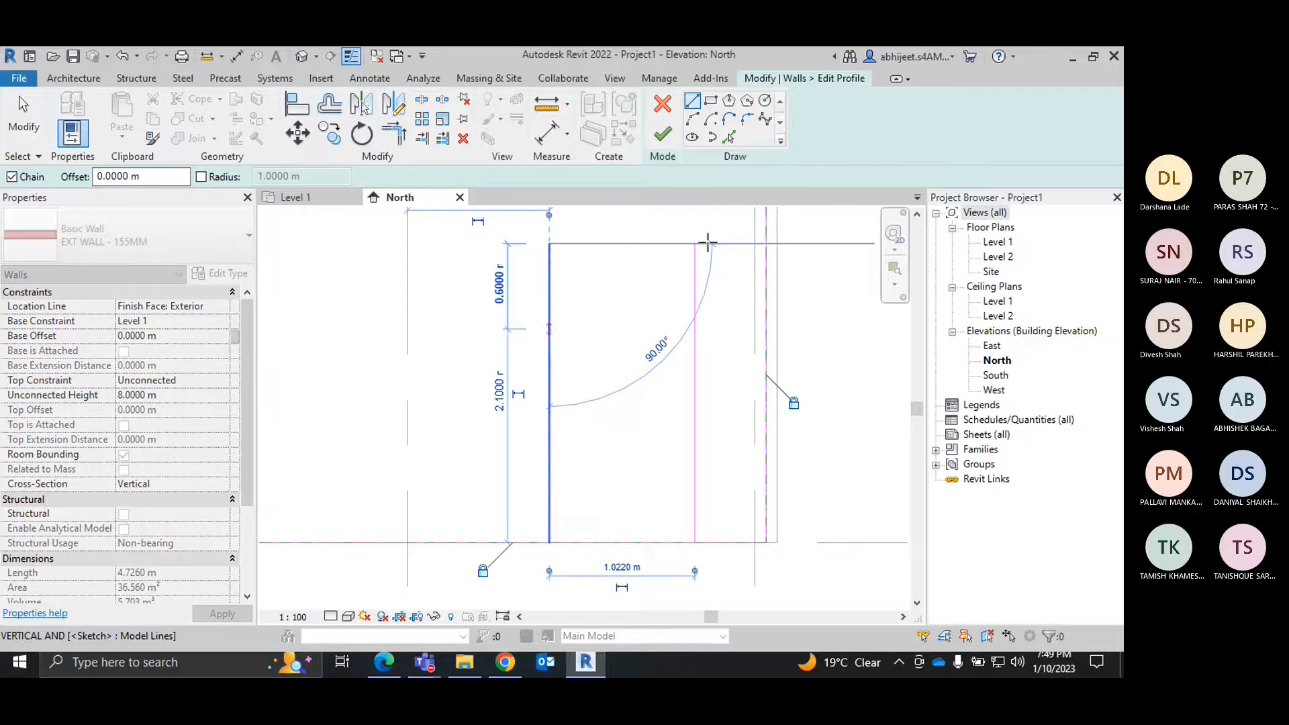
right_click(629, 291)
click(672, 305)
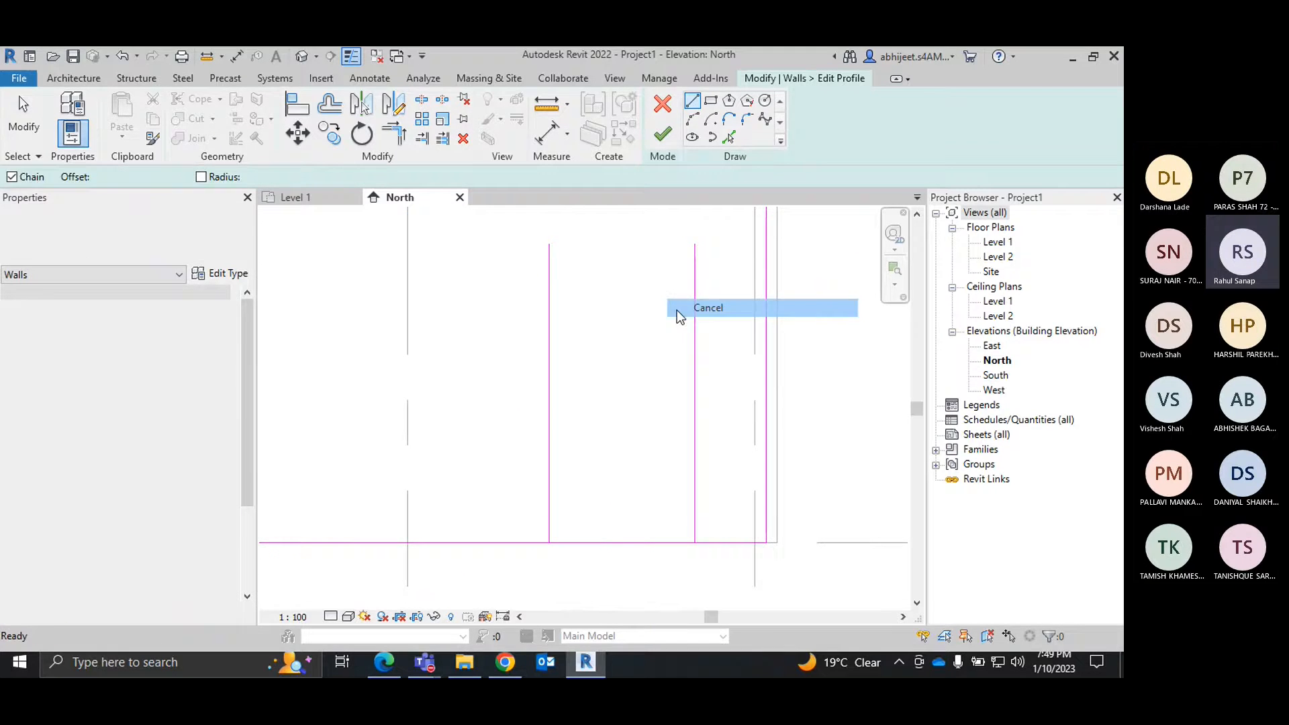
Move the vertical line nearest grid C so that the two opening lines are 1.2 m apart.
click(696, 330)
middle_drag(593, 325, 627, 426)
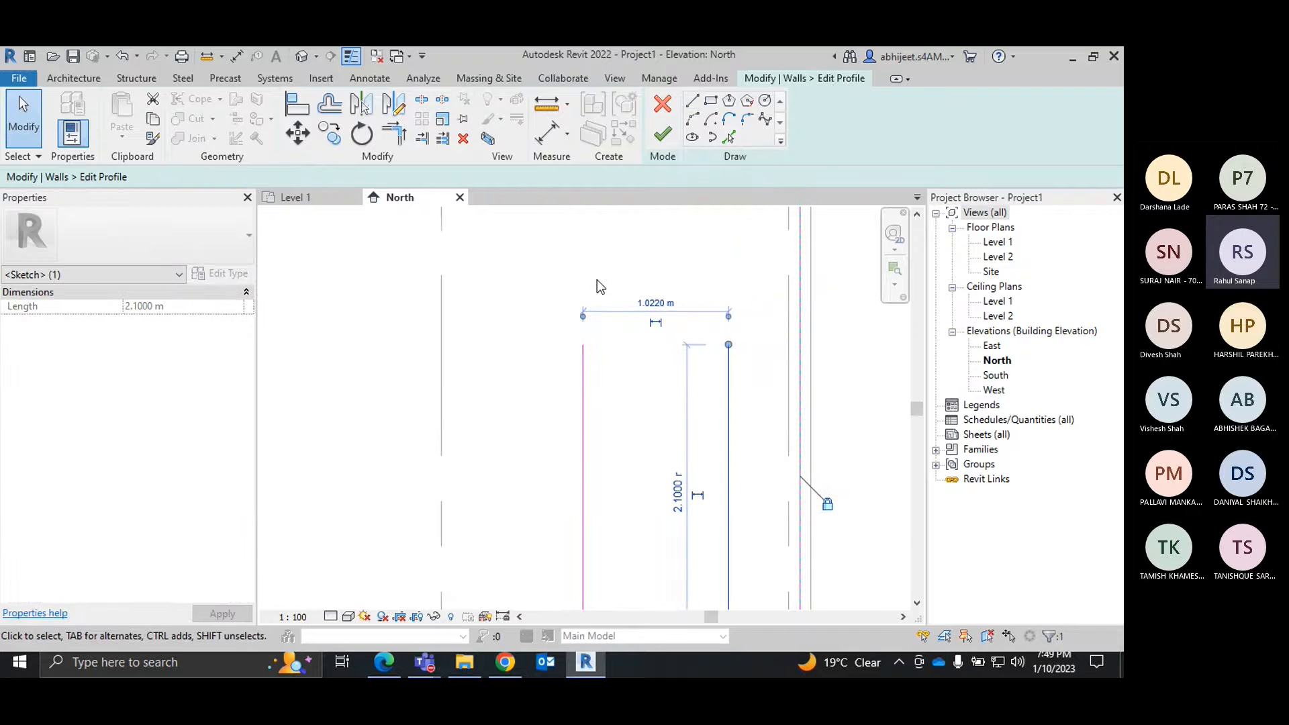
click(657, 303)
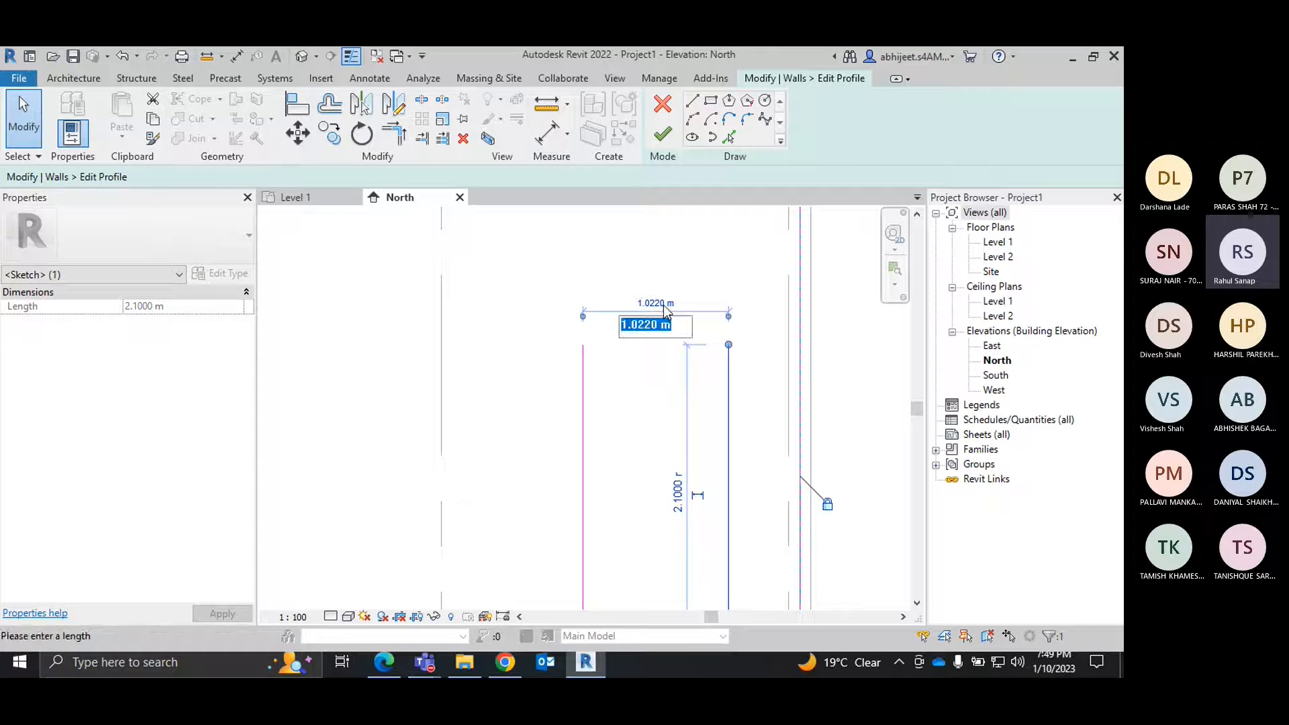
text(1.2)
key(Return)
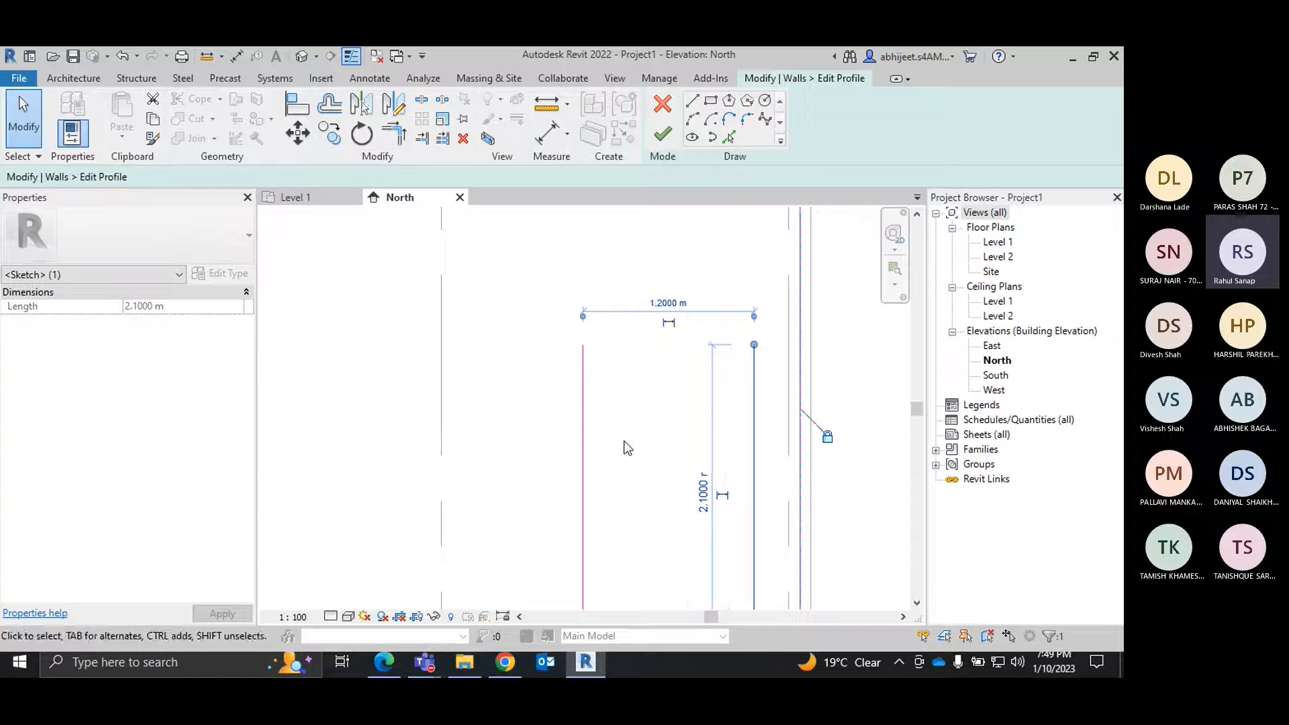
click(503, 328)
Add an aligned dimension below the base between the opening line nearest grid C and the adjacent profile edge.
scroll(699, 320, down, 4)
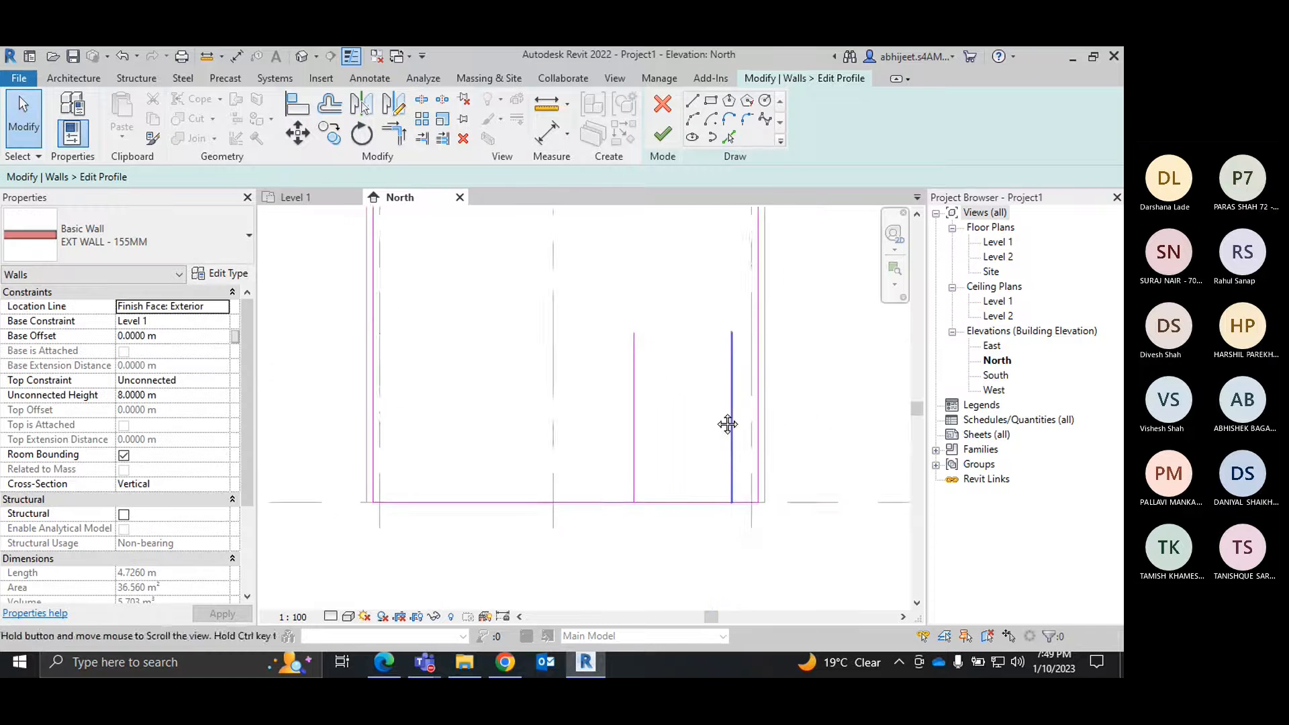
middle_drag(728, 423, 702, 356)
scroll(707, 420, up, 6)
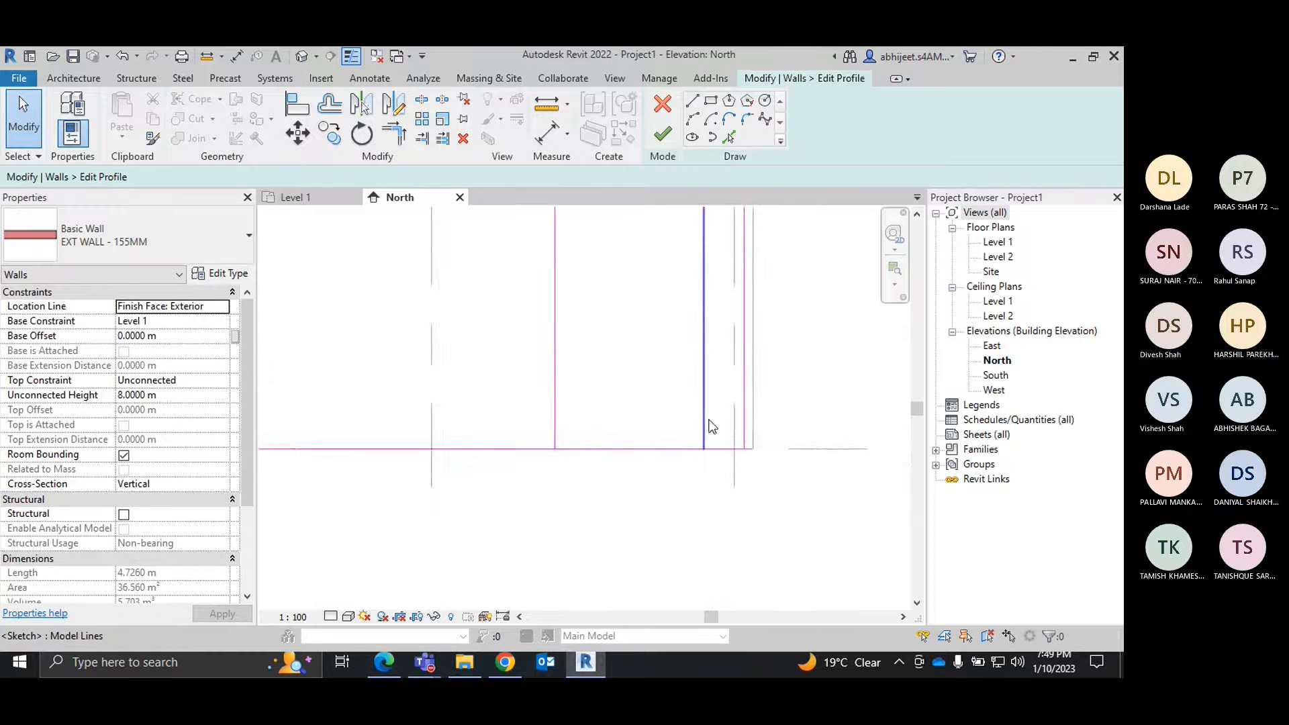
click(236, 55)
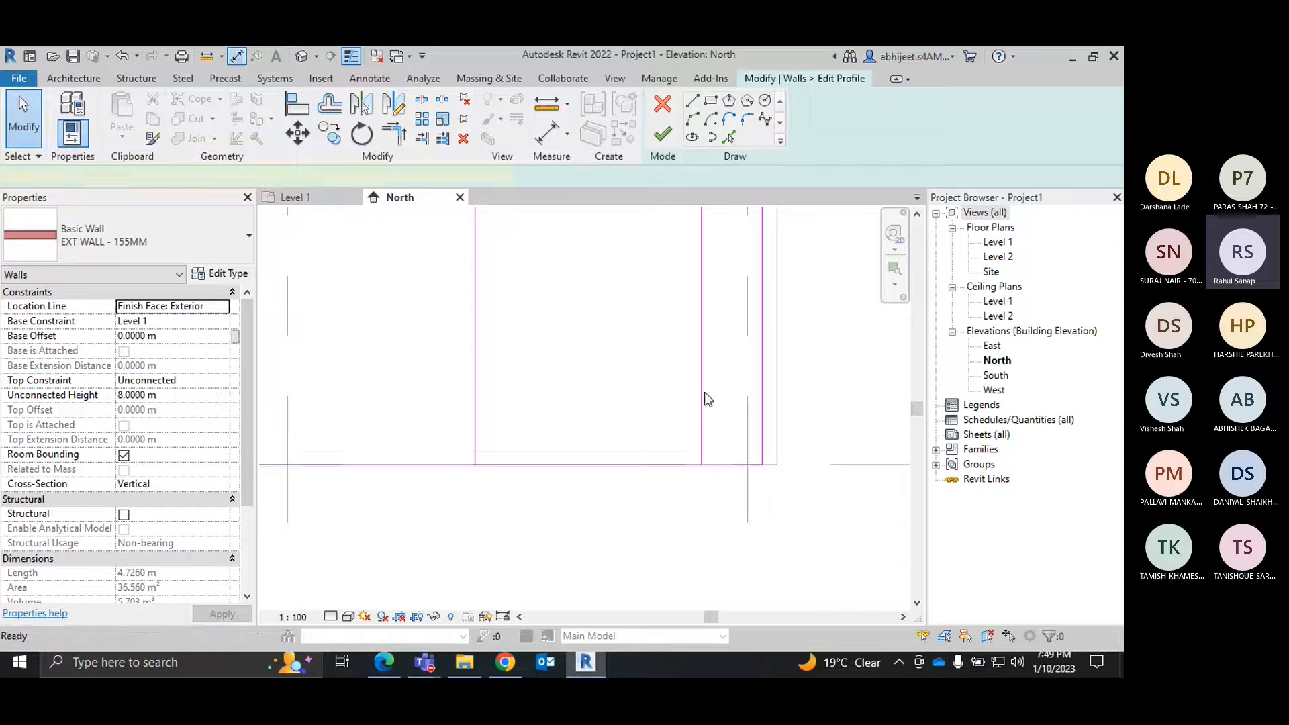
click(703, 394)
click(762, 417)
click(766, 589)
right_click(838, 361)
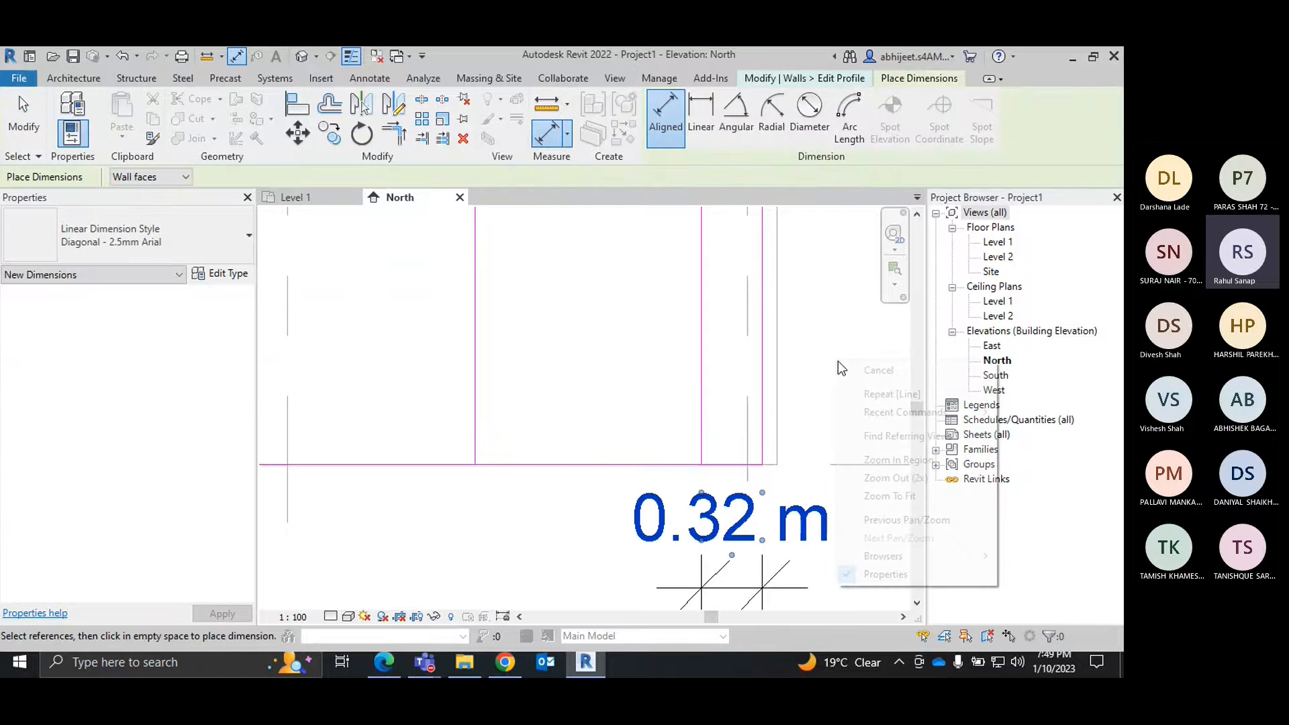
click(841, 368)
Add an aligned dimension between the two vertical opening lines, placed below the base in line with the existing dimension.
scroll(804, 378, down, 2)
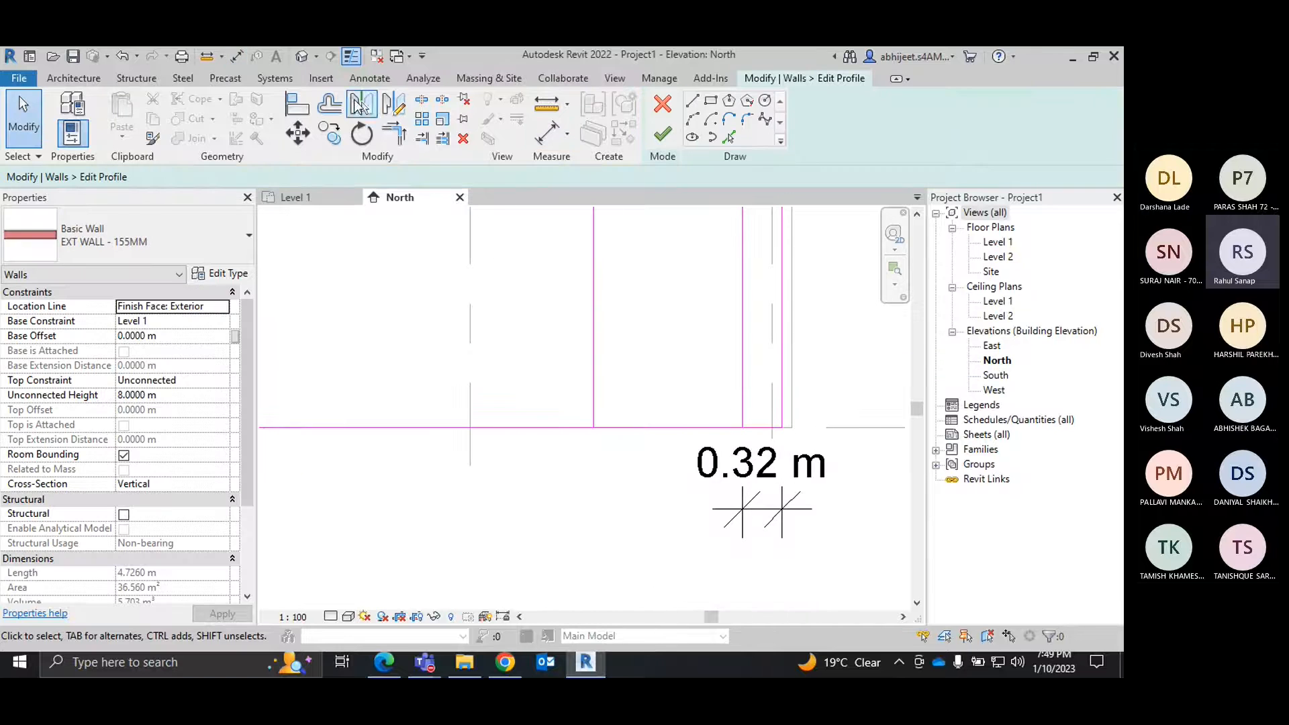
click(244, 57)
click(595, 354)
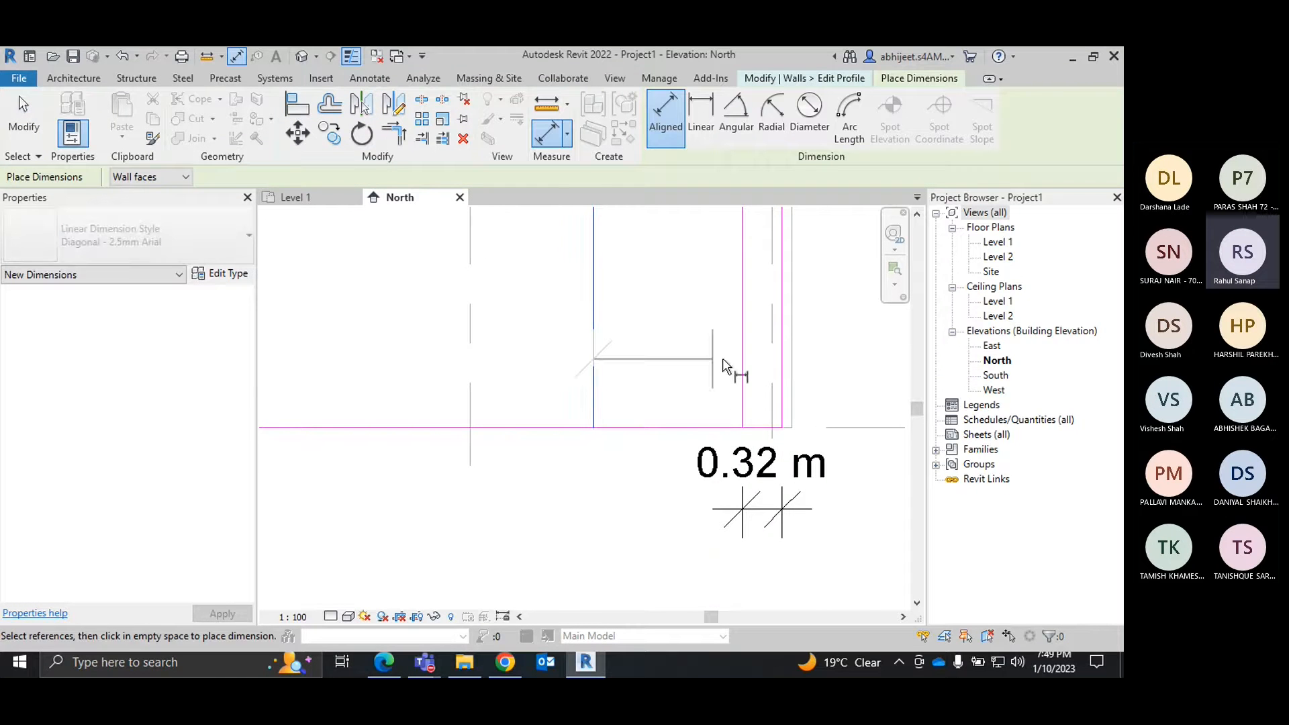
click(741, 366)
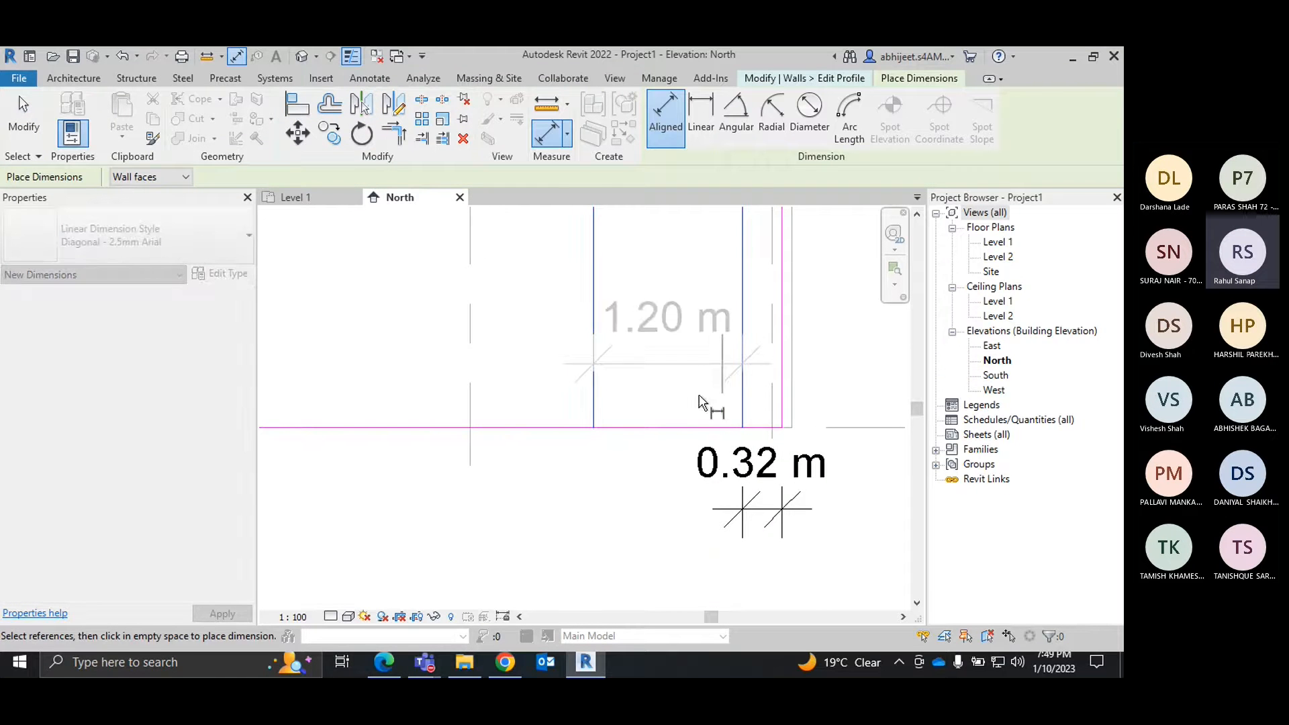
click(717, 514)
right_click(516, 460)
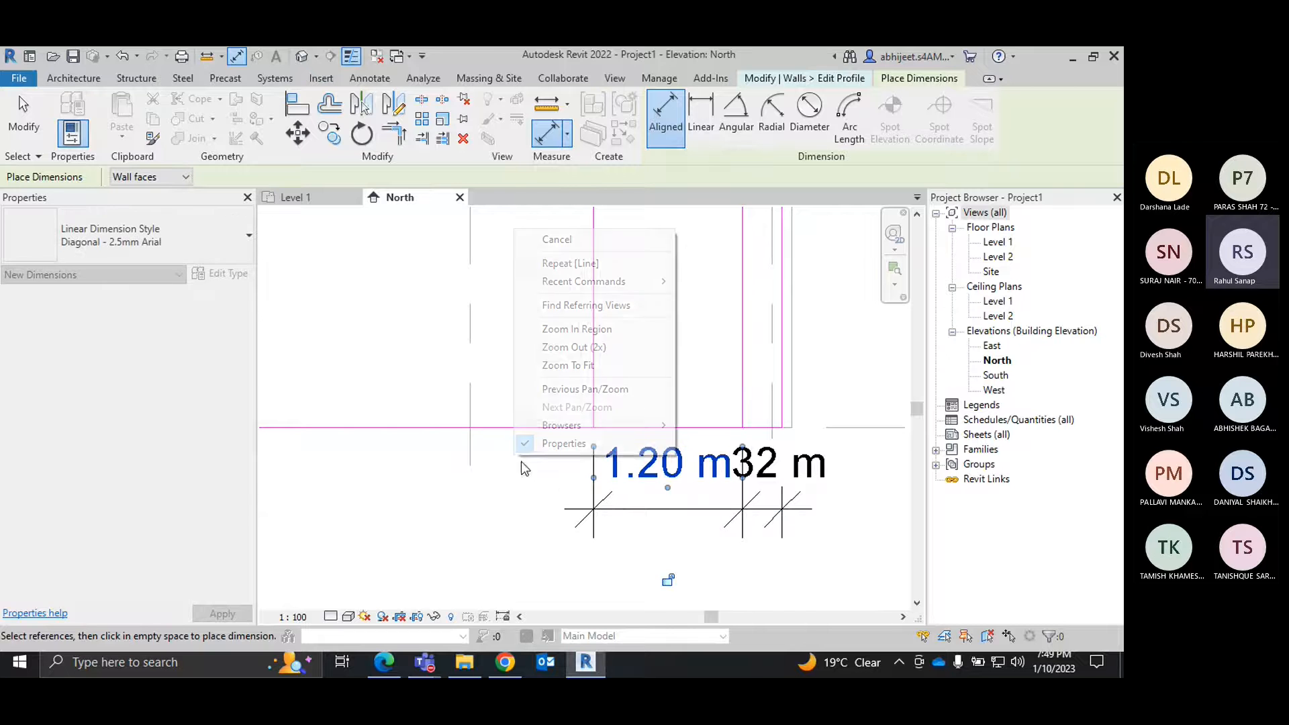
click(529, 239)
right_click(730, 267)
click(773, 277)
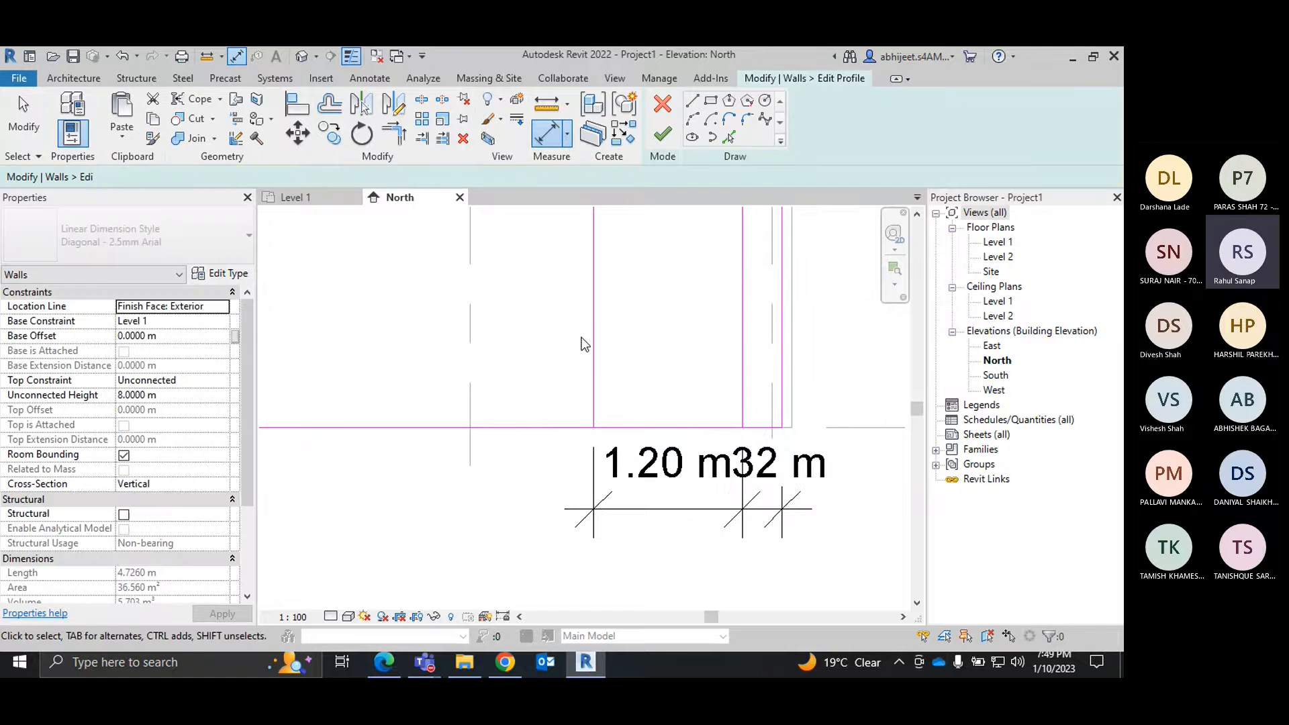
Set the distance between the opening line nearest grid C and the adjacent profile edge to 0.5 m.
scroll(582, 342, down, 1)
middle_drag(683, 379, 642, 394)
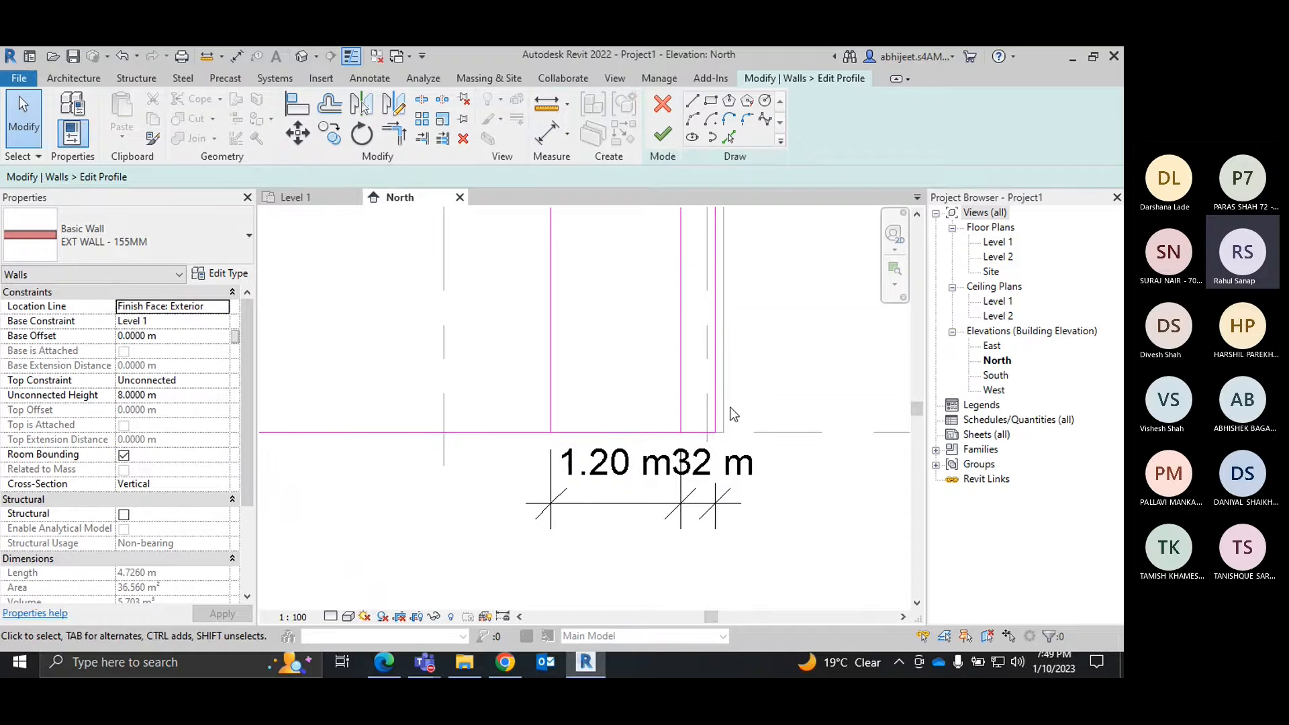
click(682, 360)
click(699, 481)
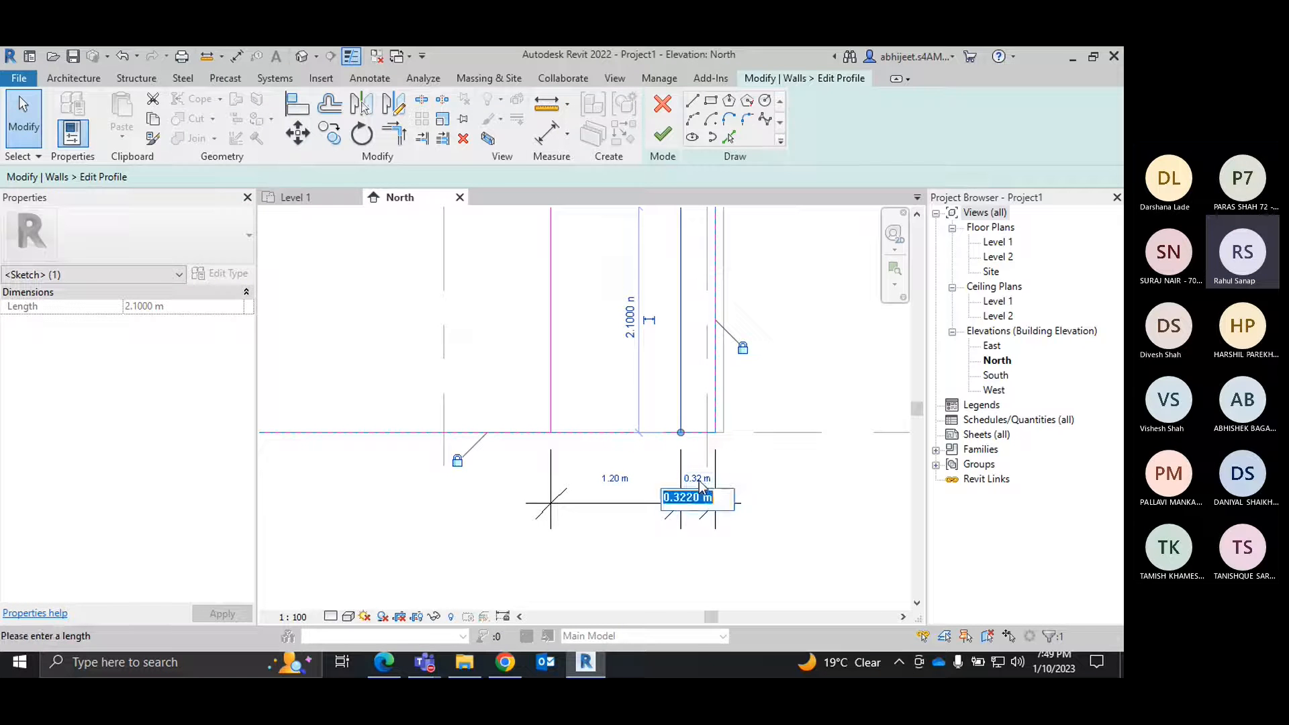
text(0.5)
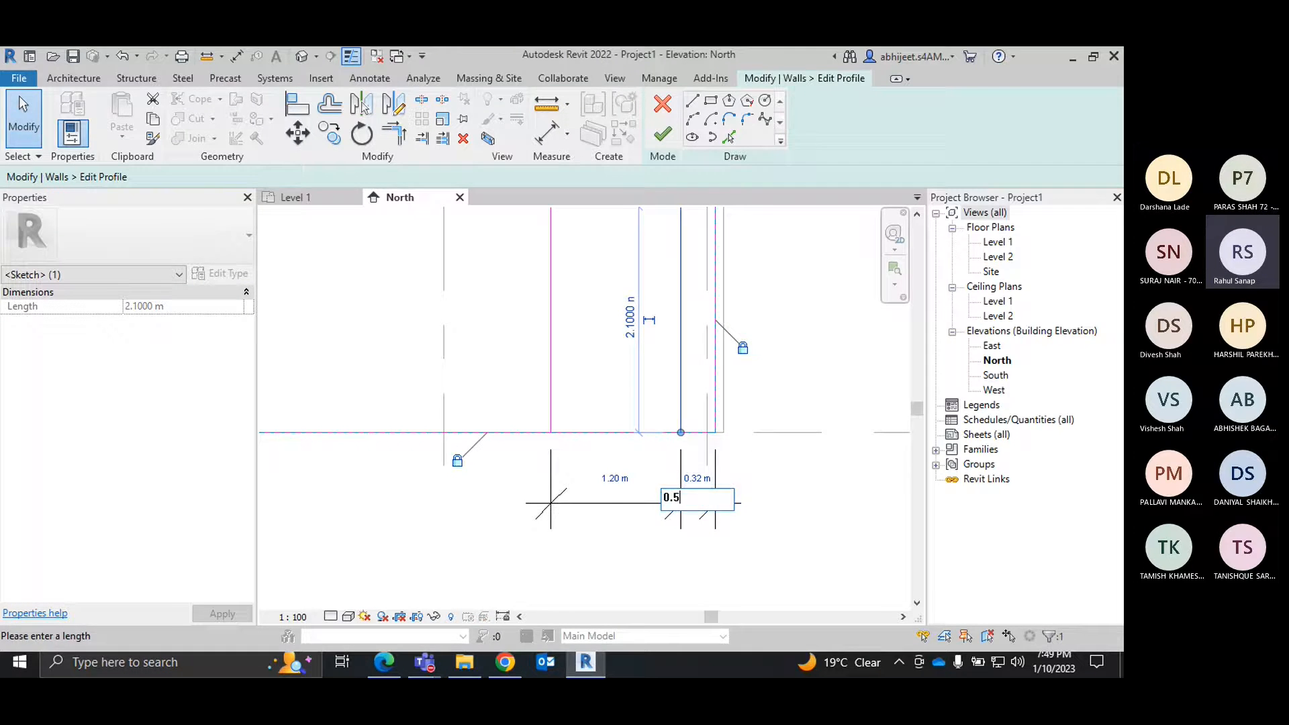
key(Return)
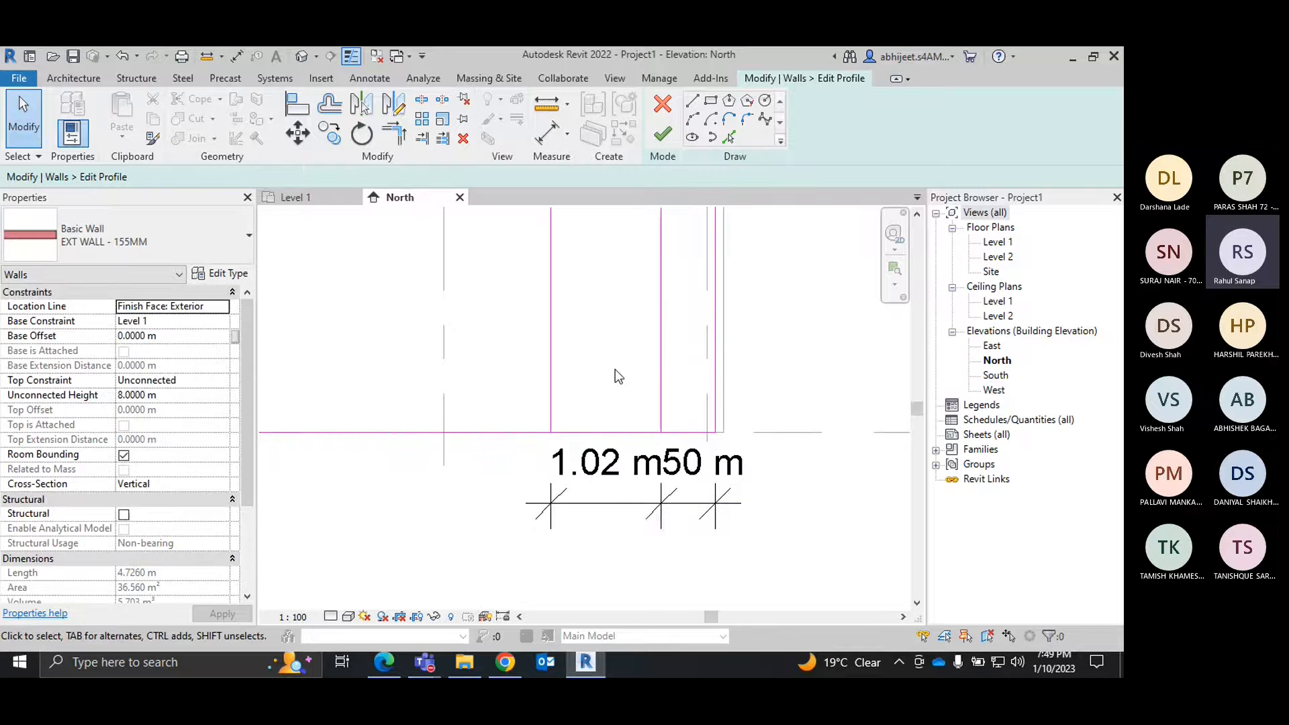
Move the opening line nearest grid B so that the two opening lines are 1.2 m apart.
click(661, 362)
middle_drag(544, 425, 563, 496)
scroll(581, 361, down, 1)
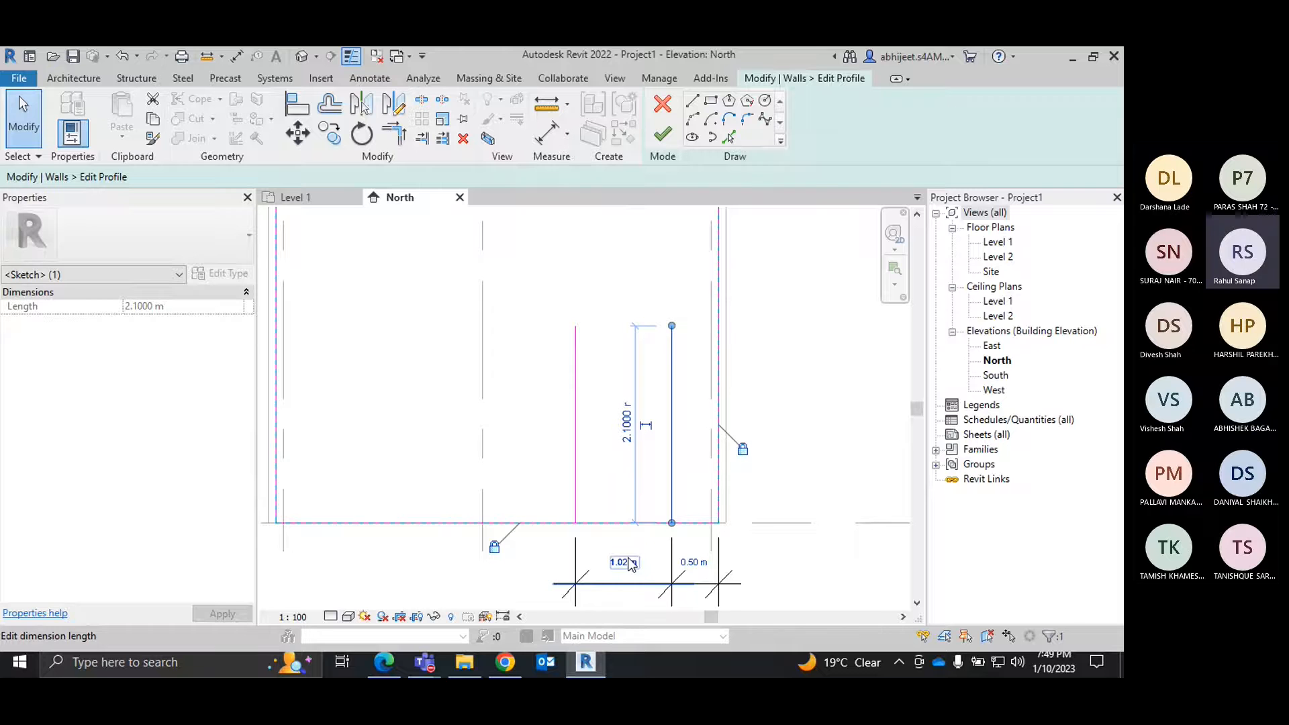
middle_drag(631, 564, 571, 453)
click(653, 453)
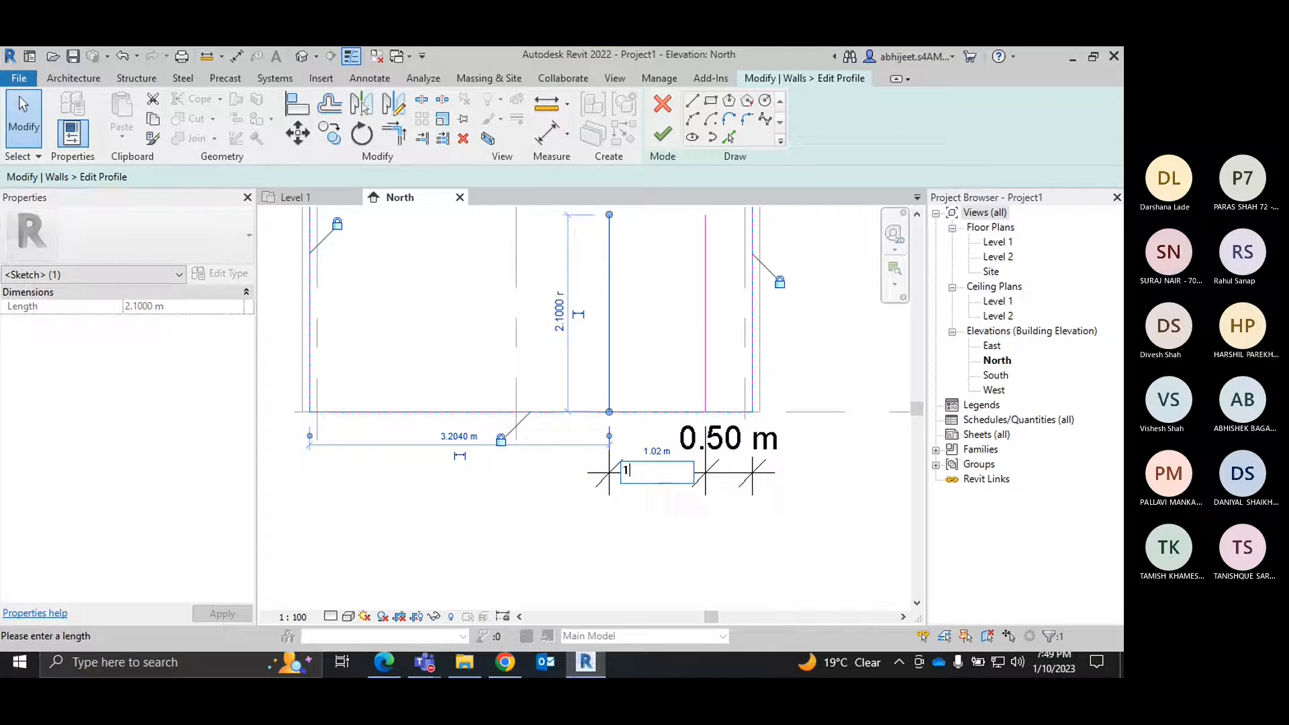
text(1.2)
key(Return)
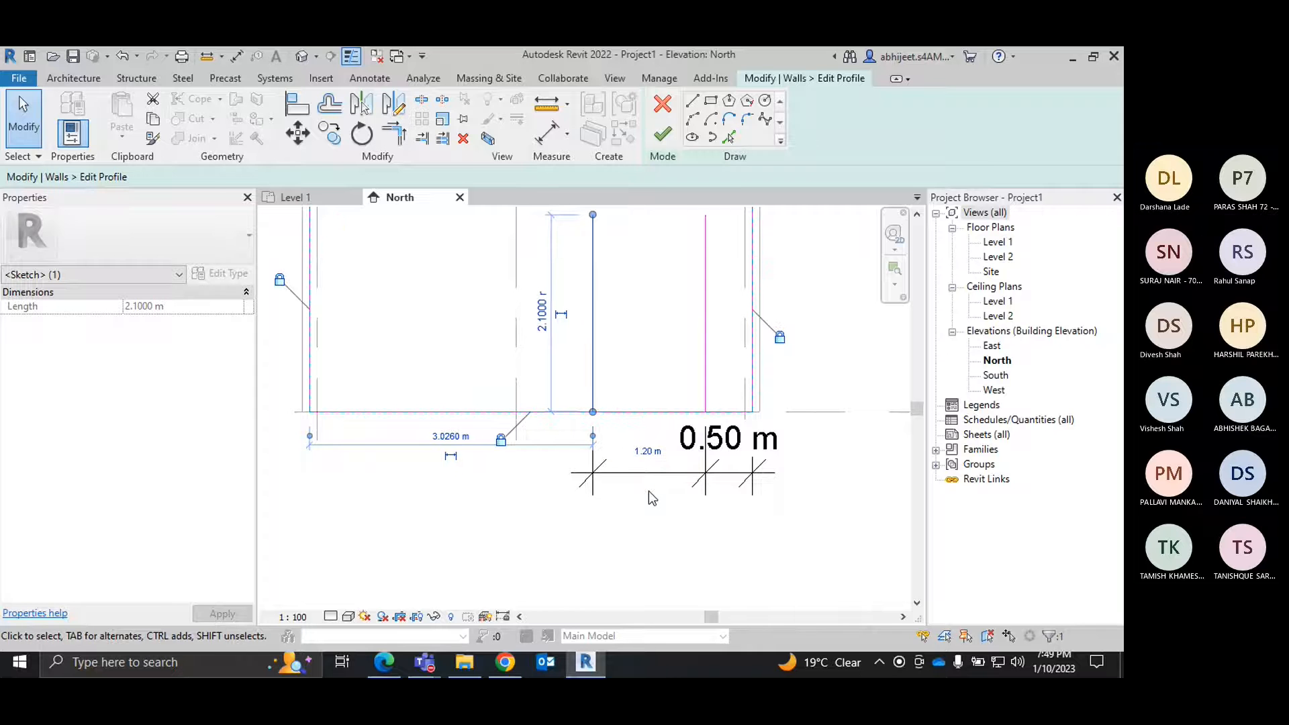
Delete both aligned dimensions below the wall's base.
click(610, 529)
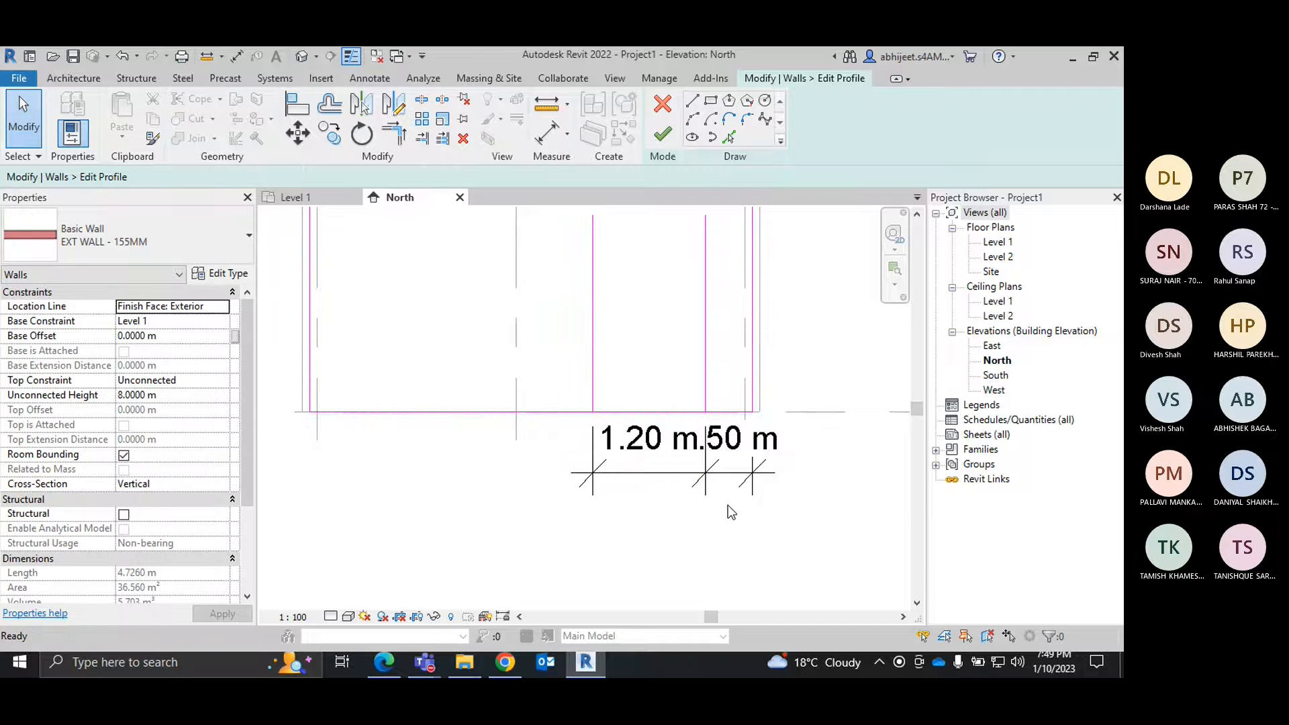
drag(795, 529, 554, 473)
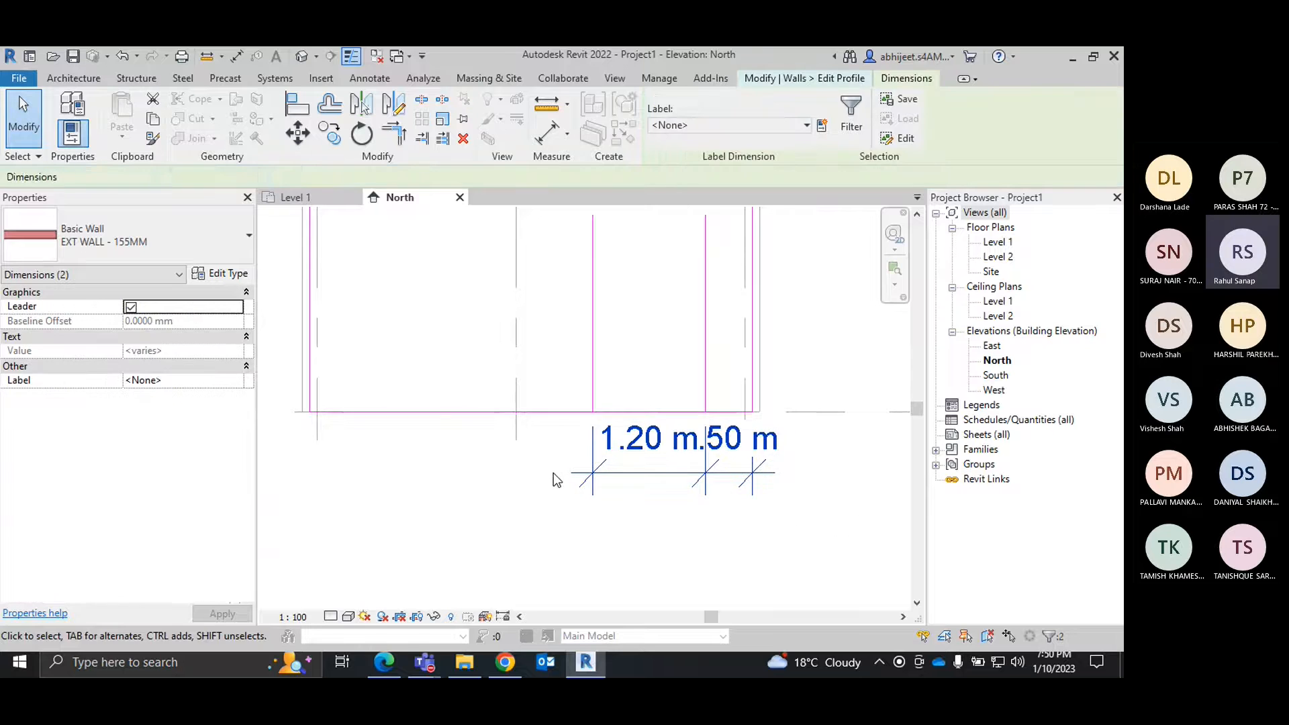
key(Delete)
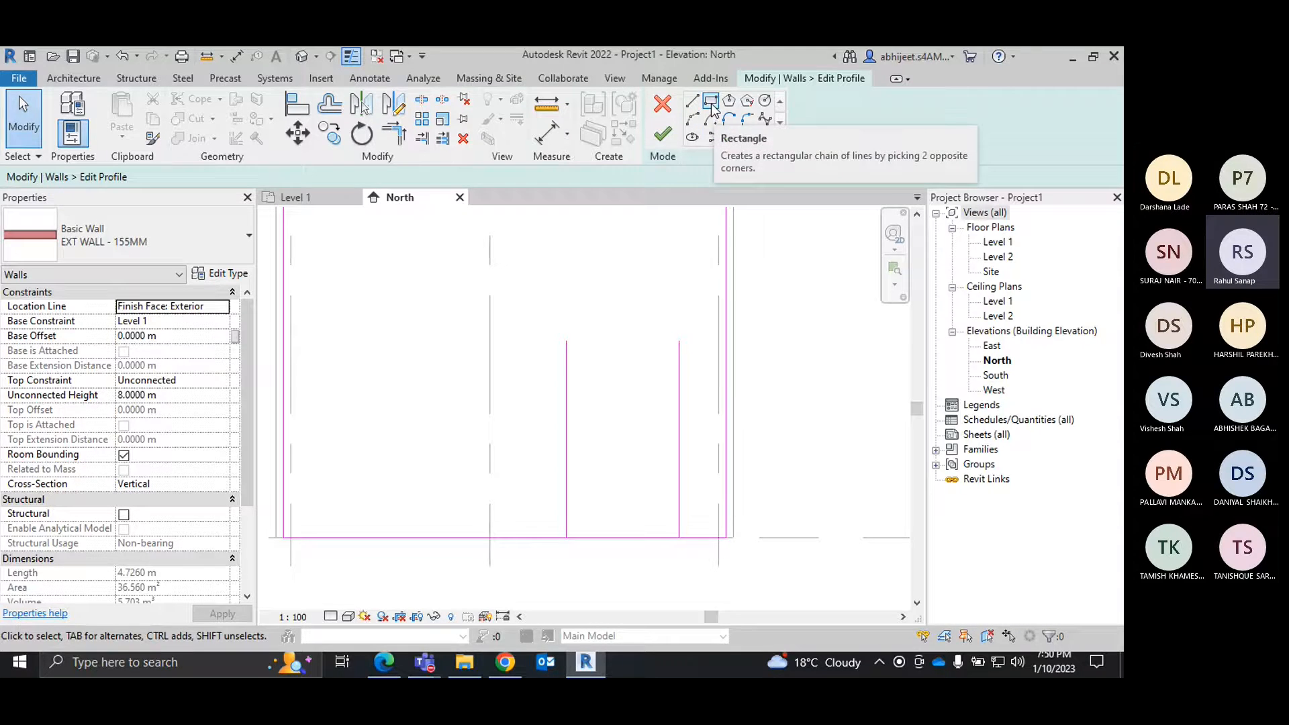
click(747, 121)
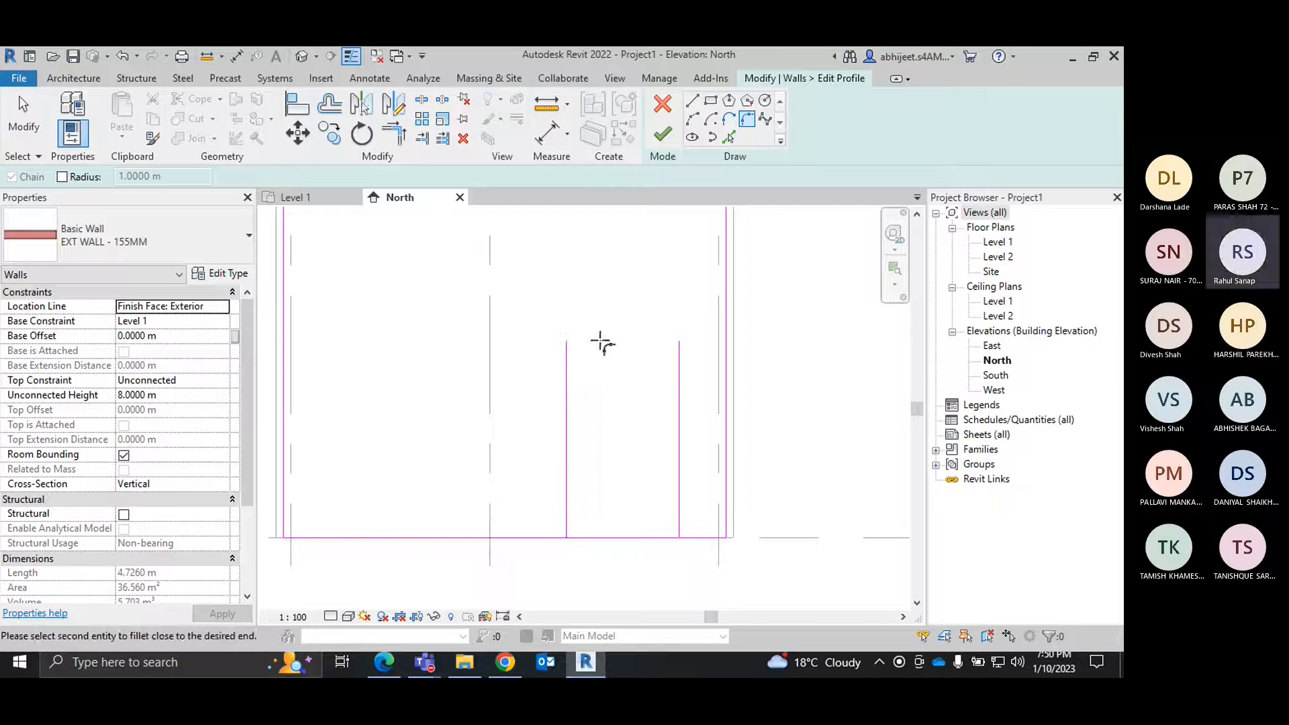
click(679, 346)
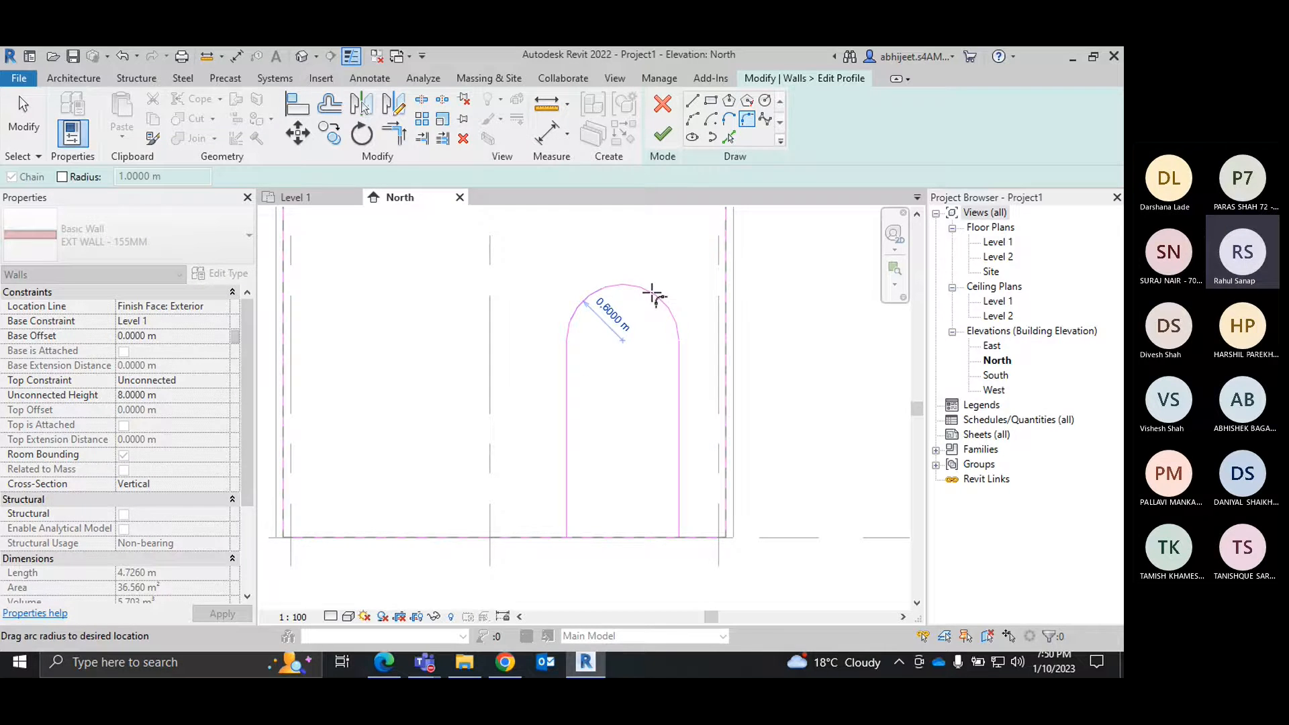
right_click(656, 282)
click(675, 290)
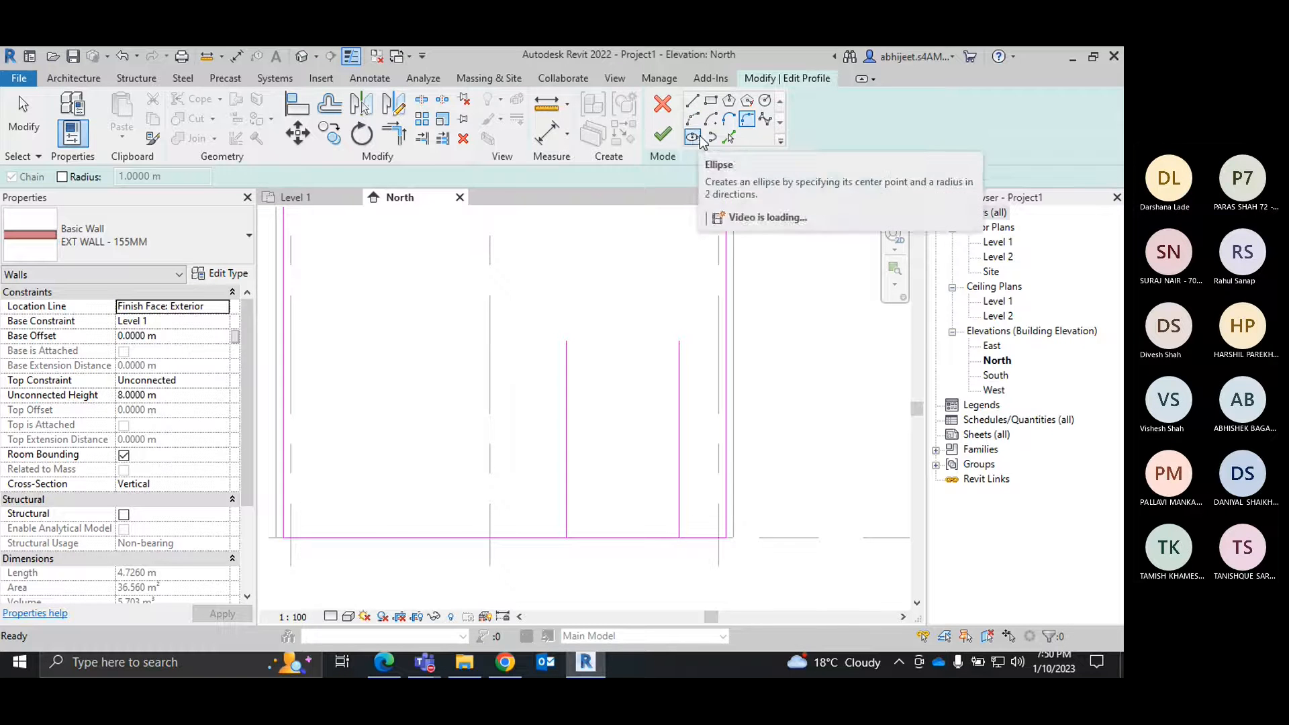
Draw a tangent end arc of 0.6 m radius joining the upper ends of the two opening lines.
click(728, 120)
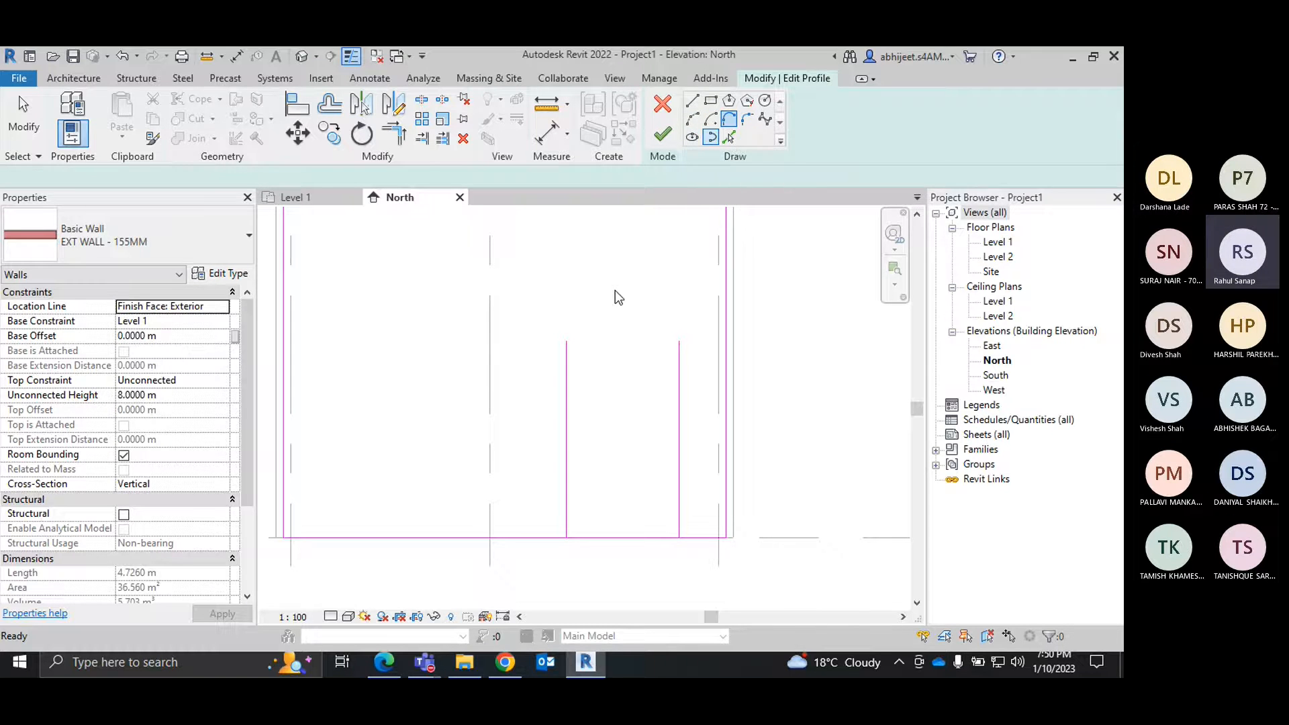
click(568, 341)
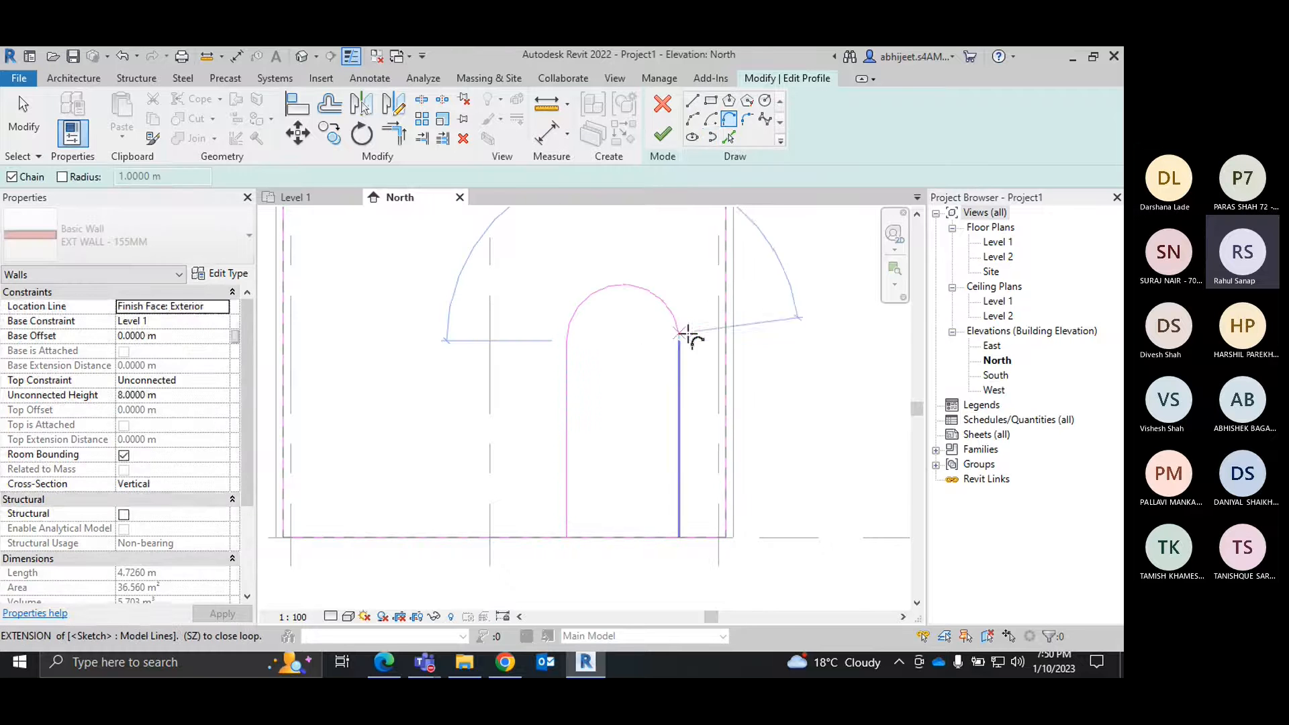
click(679, 342)
right_click(662, 243)
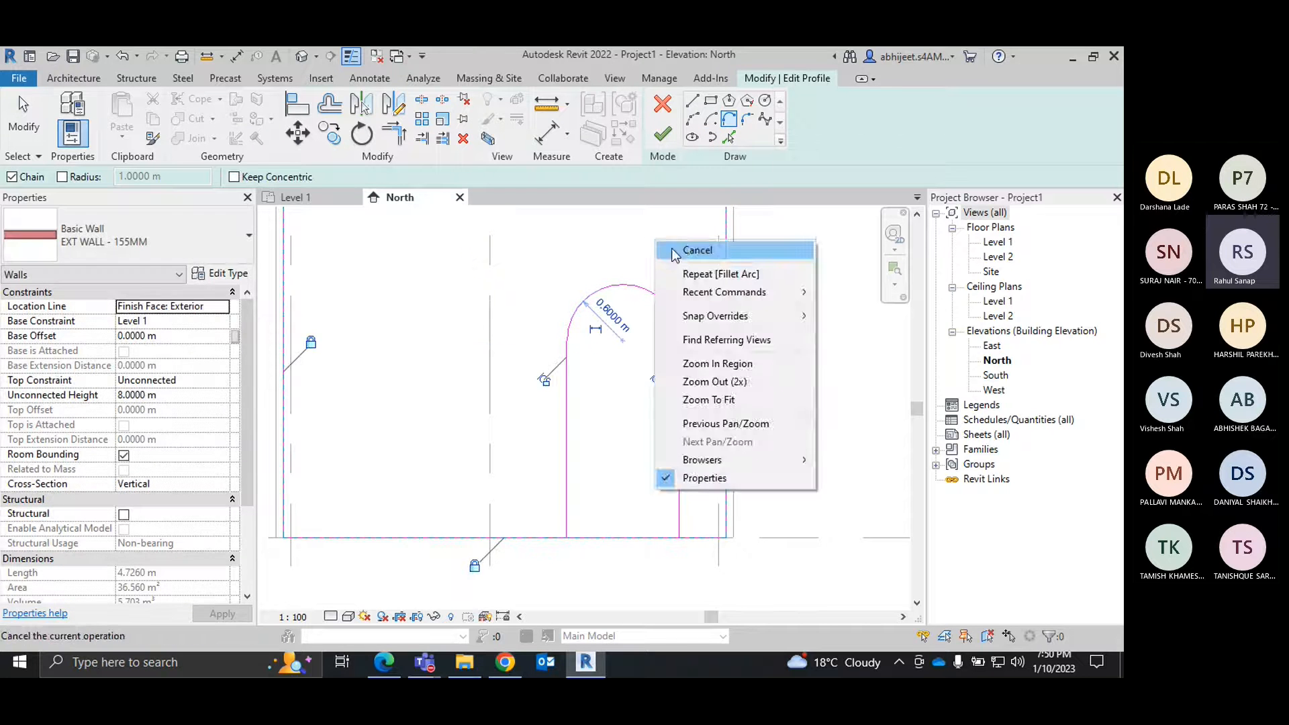
click(685, 249)
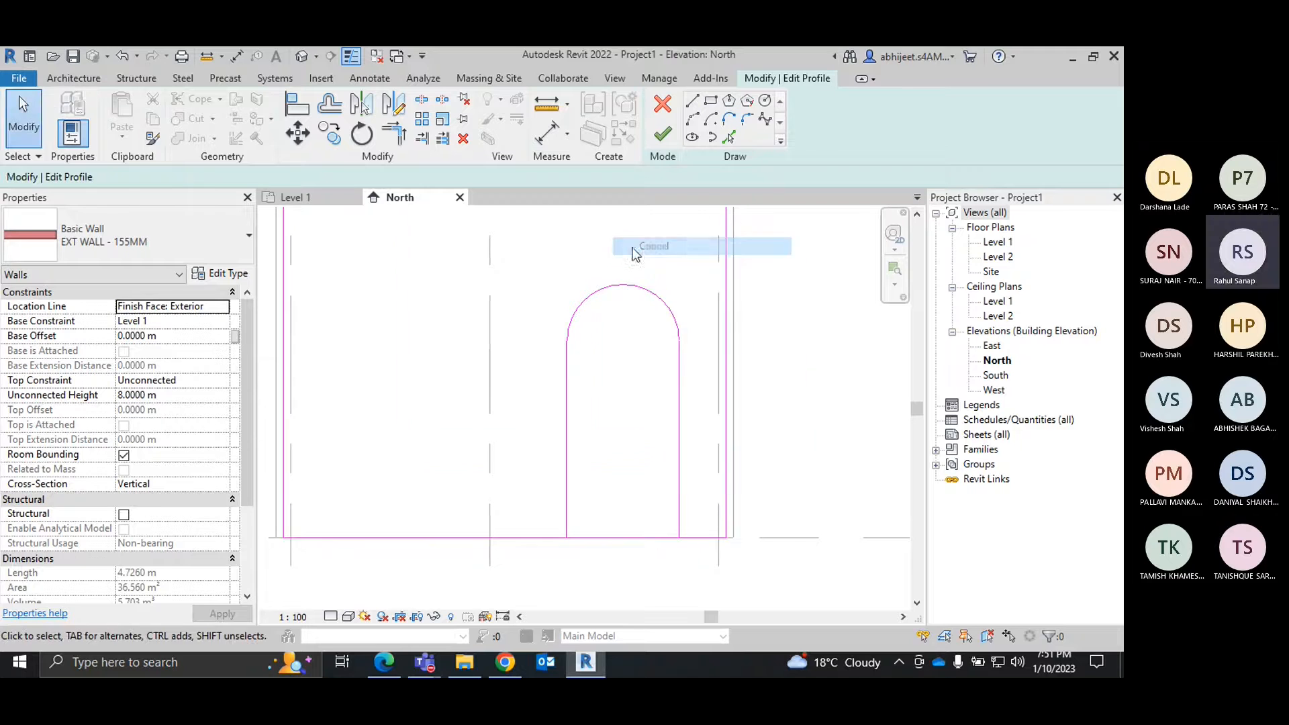
Try to finish the wall profile edit with the arched opening, and return to the sketch.
scroll(615, 242, down, 3)
middle_drag(665, 336, 644, 373)
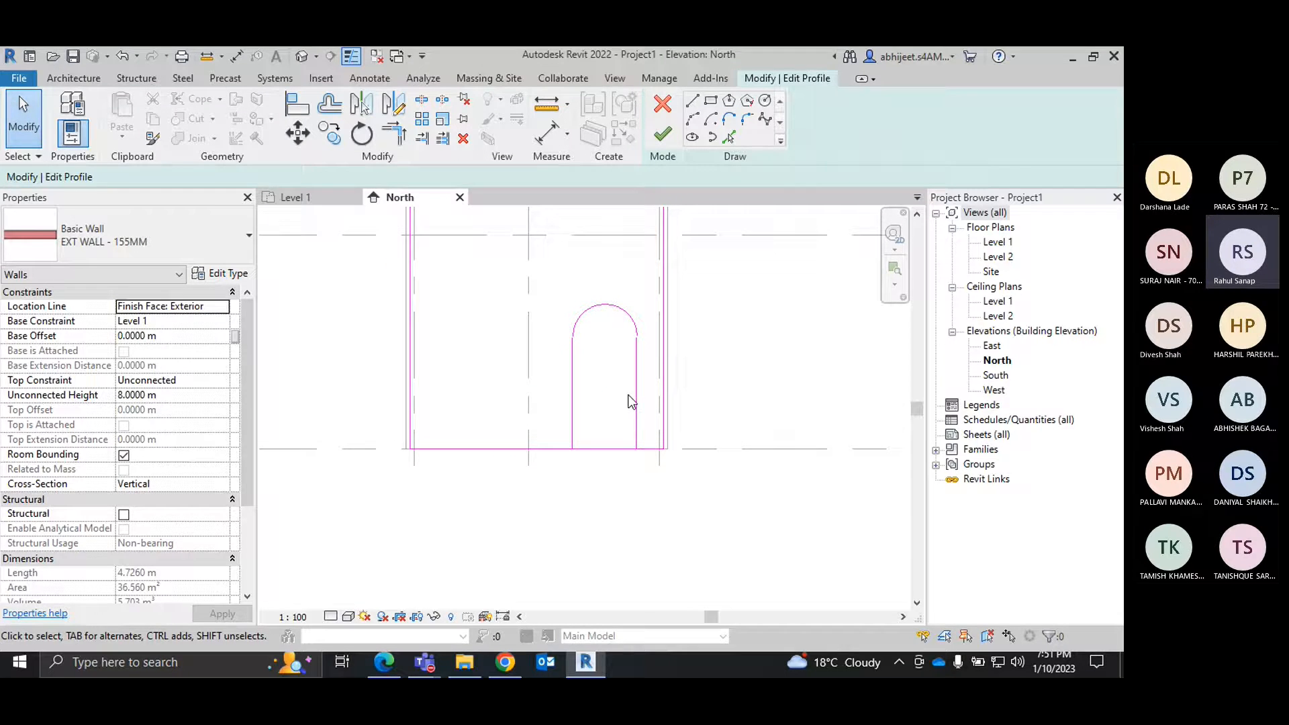
scroll(612, 383, down, 2)
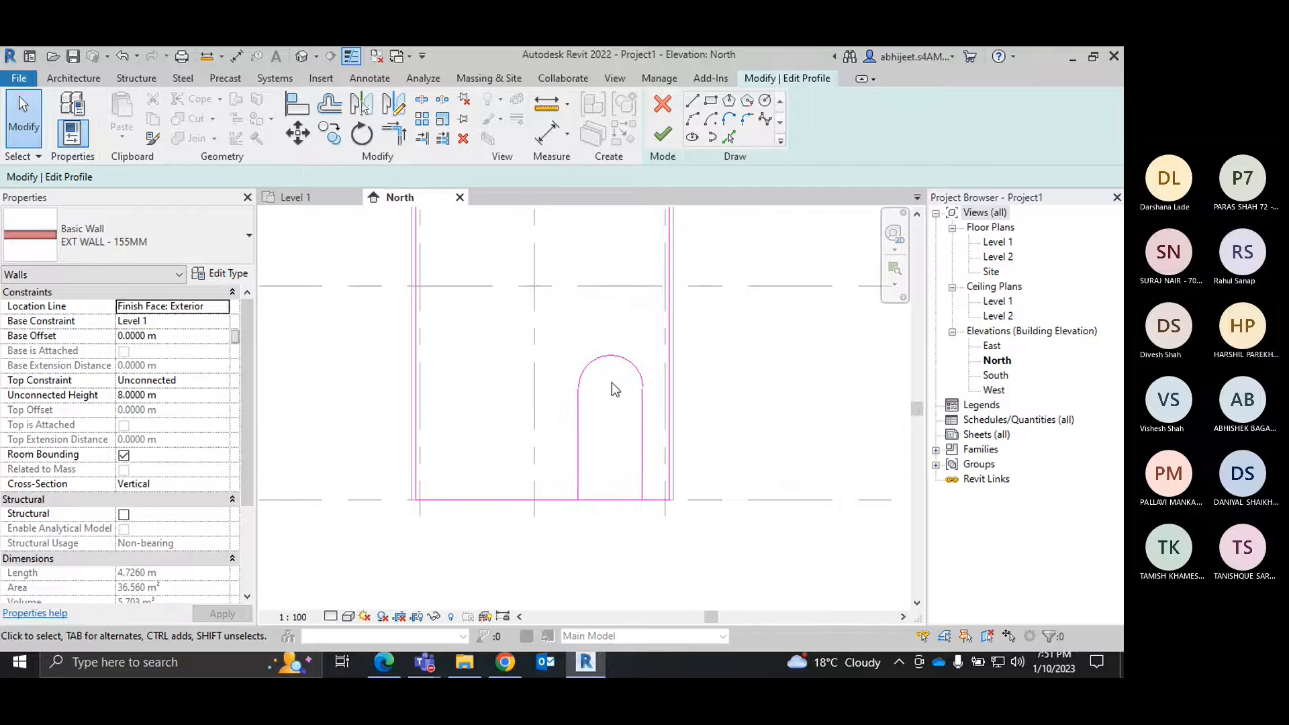
click(664, 138)
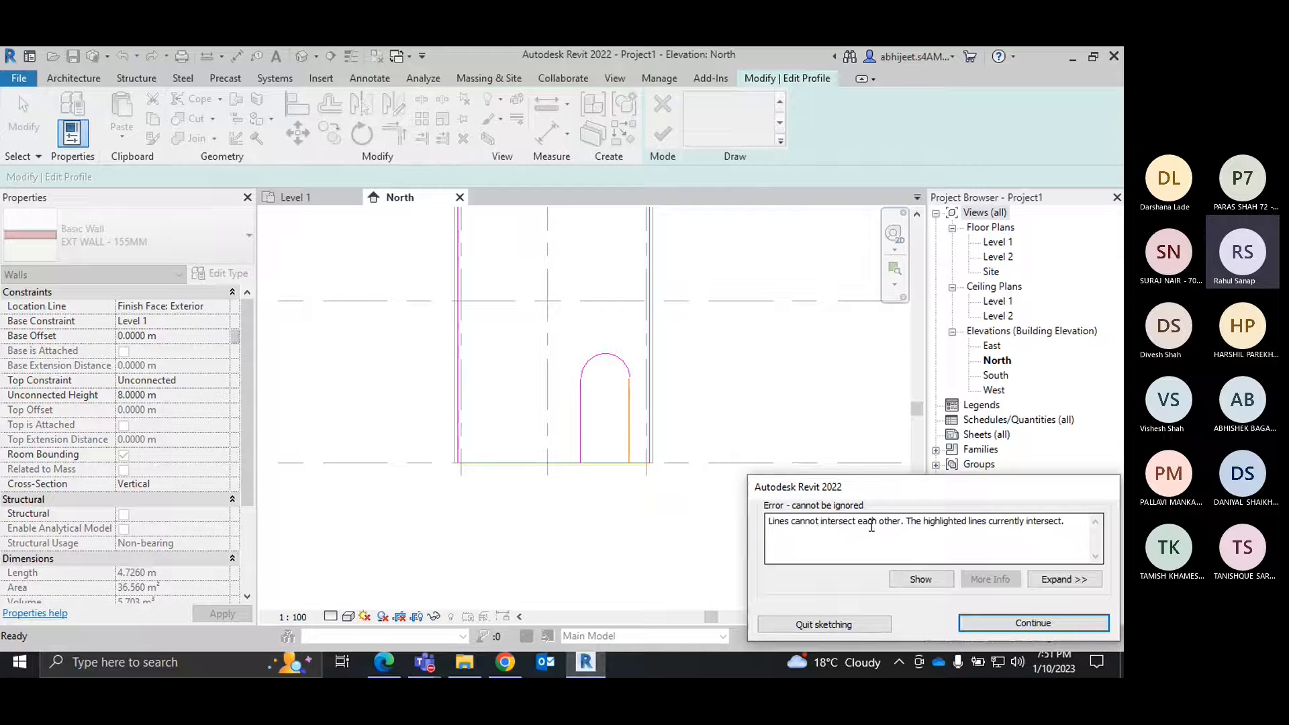
click(1040, 624)
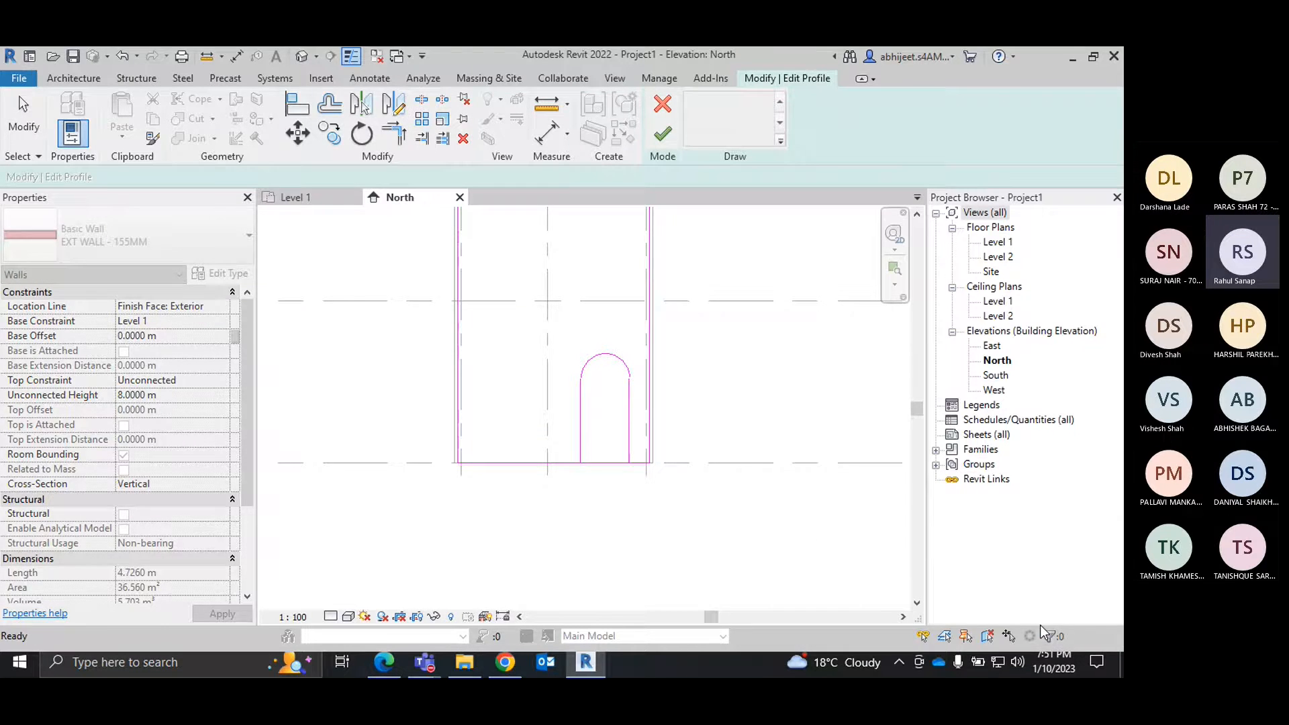
Split the profile's base line between the two opening lines, about 1.1 m from the profile edge near grid C.
scroll(594, 322, up, 4)
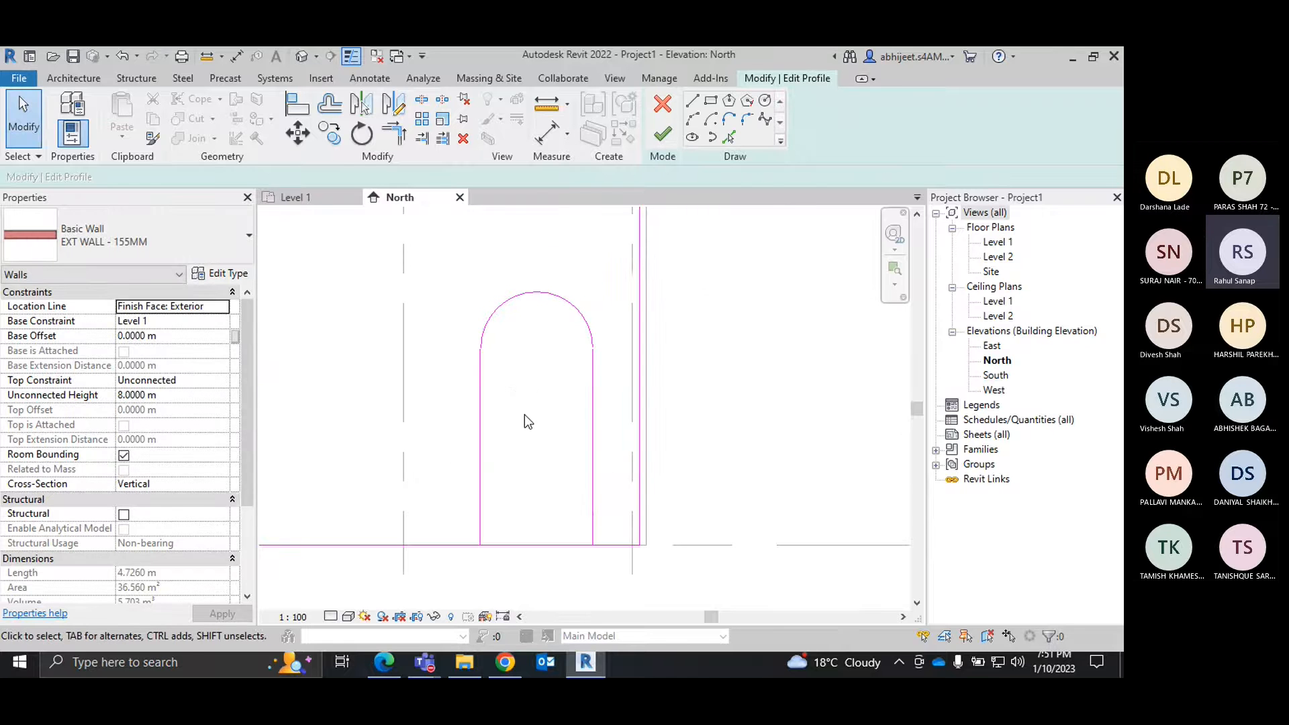
middle_drag(560, 486, 595, 409)
middle_drag(584, 316, 597, 356)
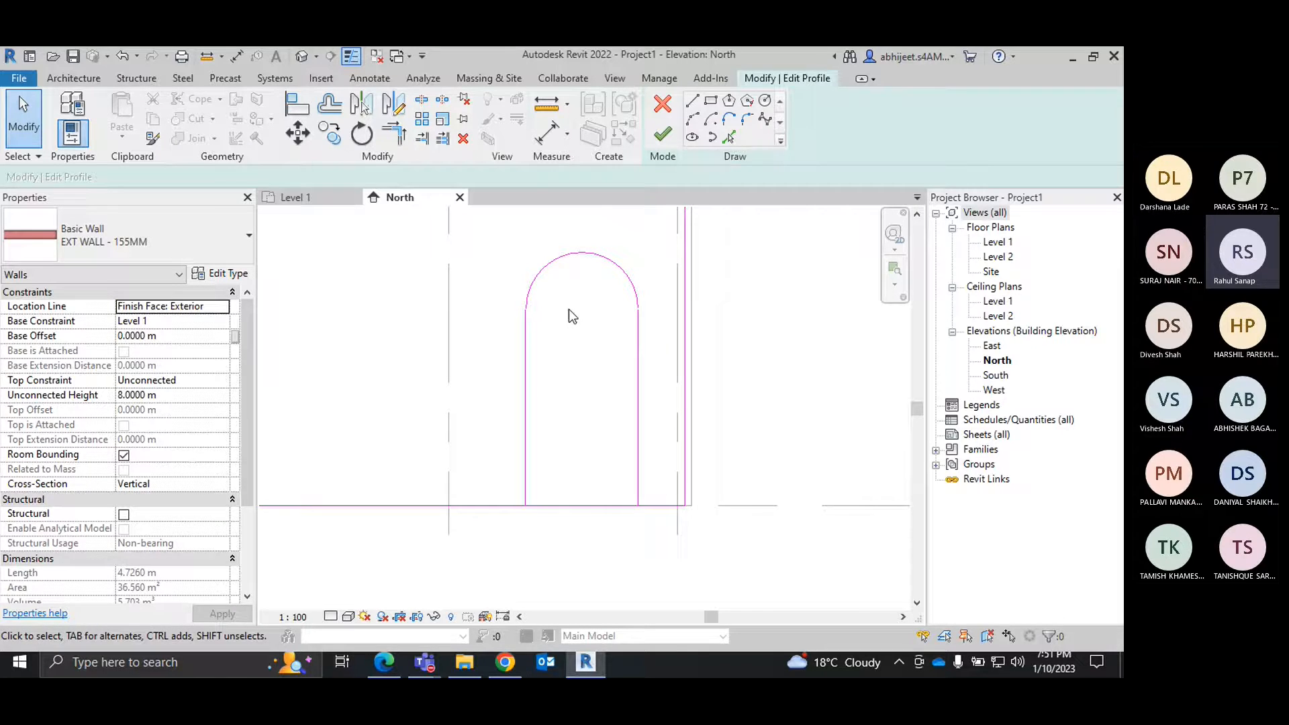
scroll(575, 518, up, 2)
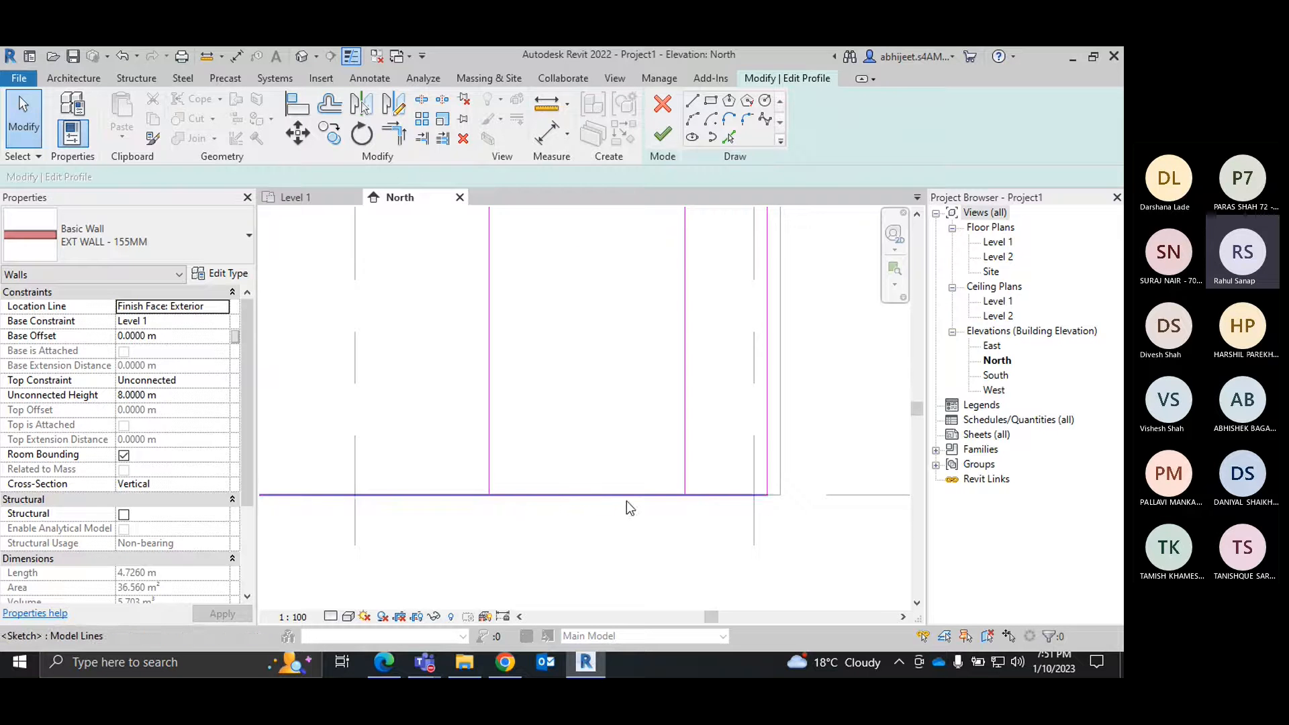
scroll(631, 504, down, 2)
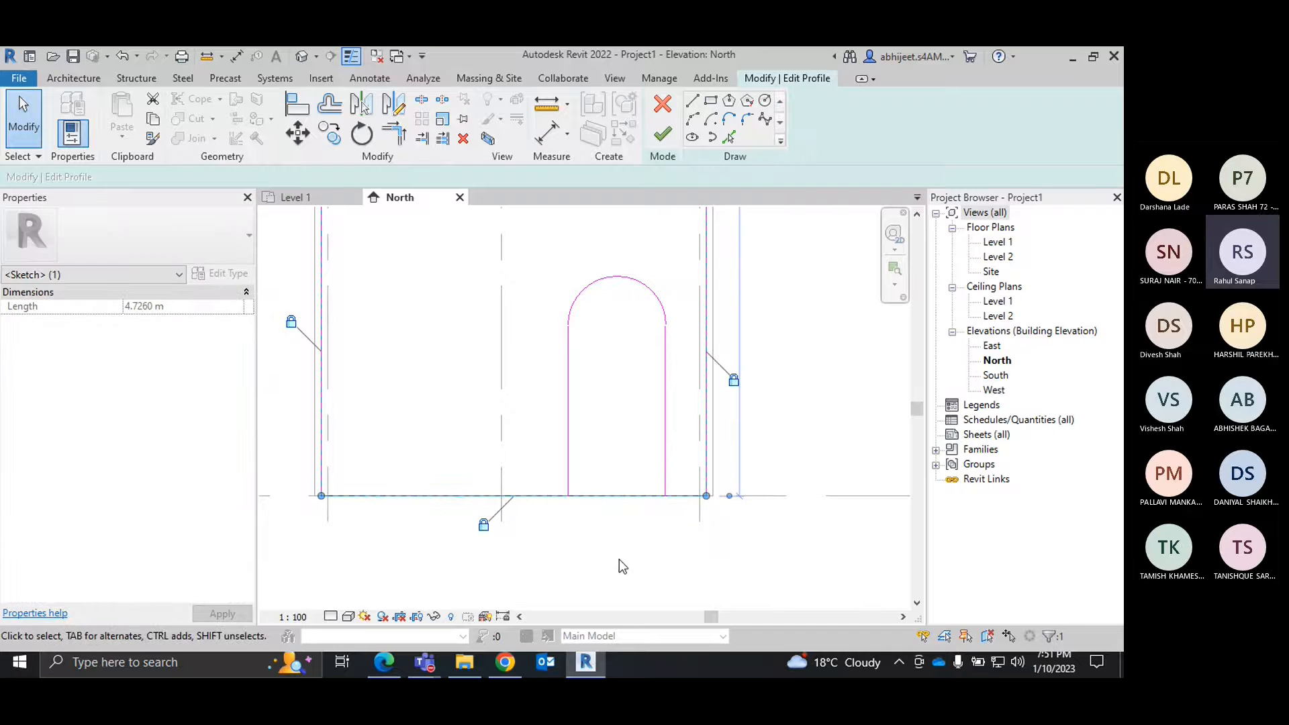
click(616, 542)
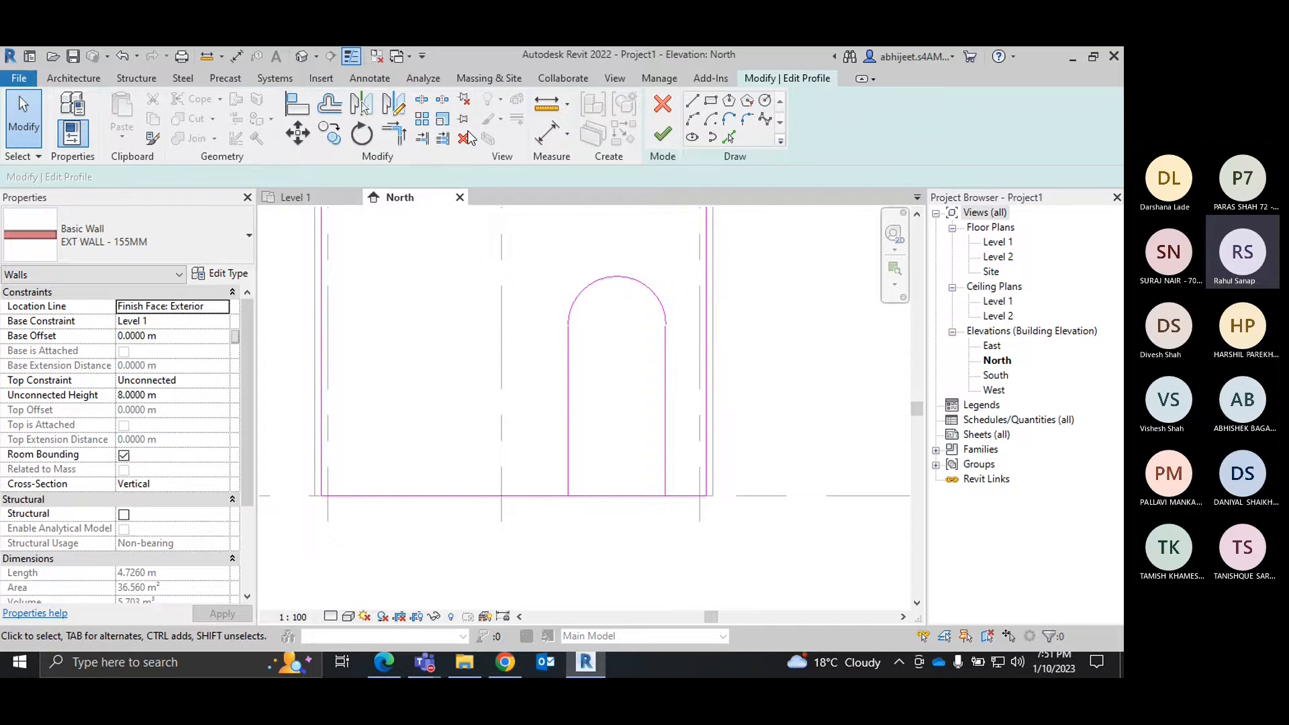
click(425, 106)
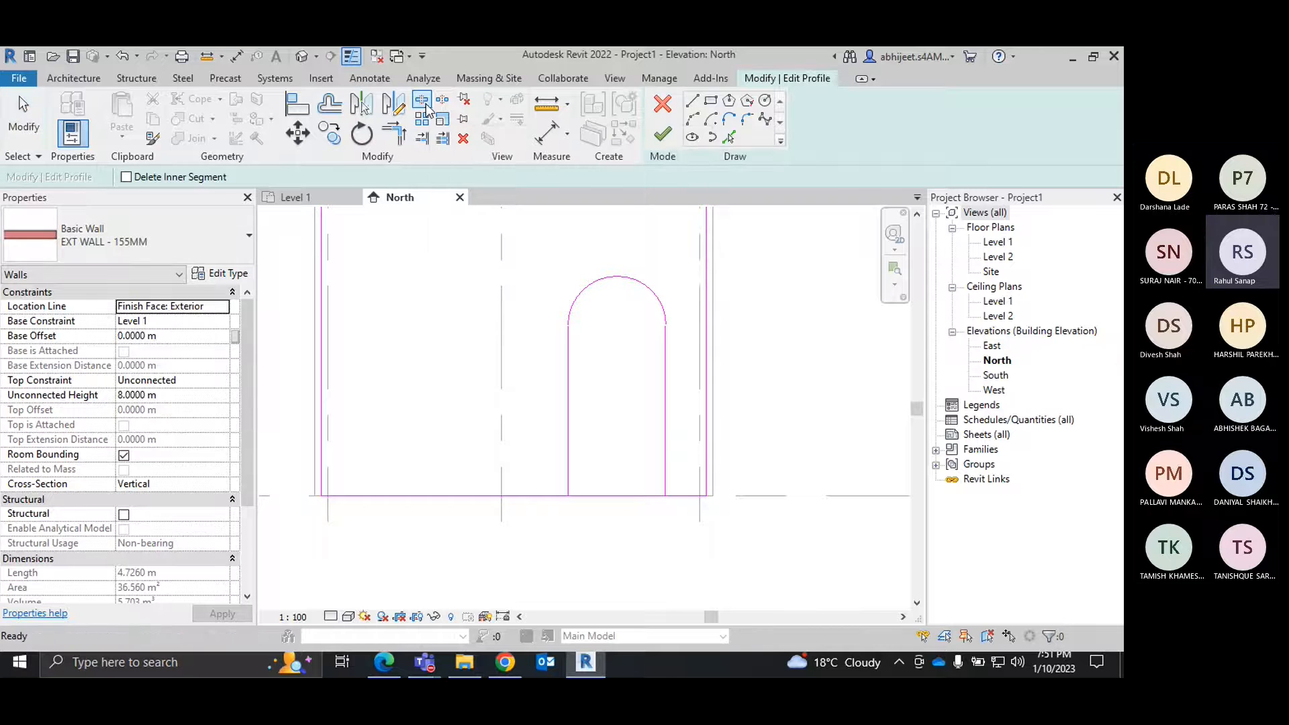
click(618, 495)
right_click(604, 392)
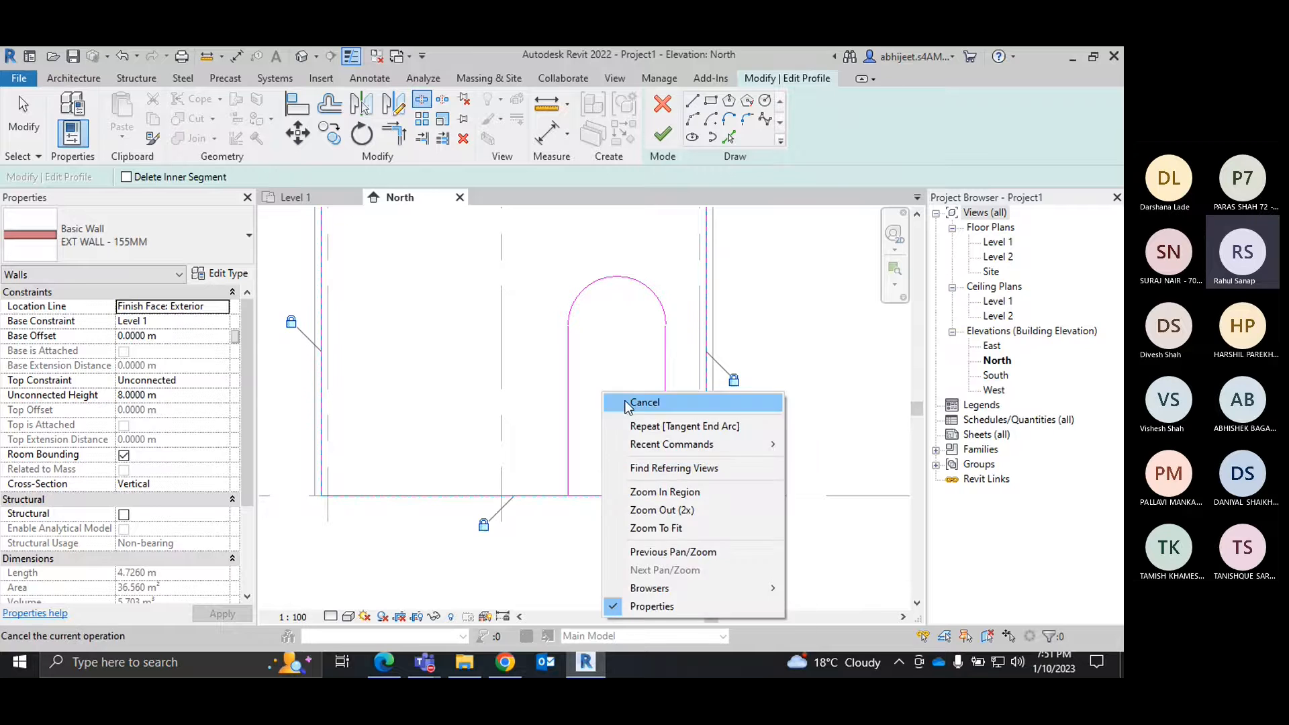
click(638, 403)
Check the two base line segments on either side of the split point by selecting each.
click(661, 496)
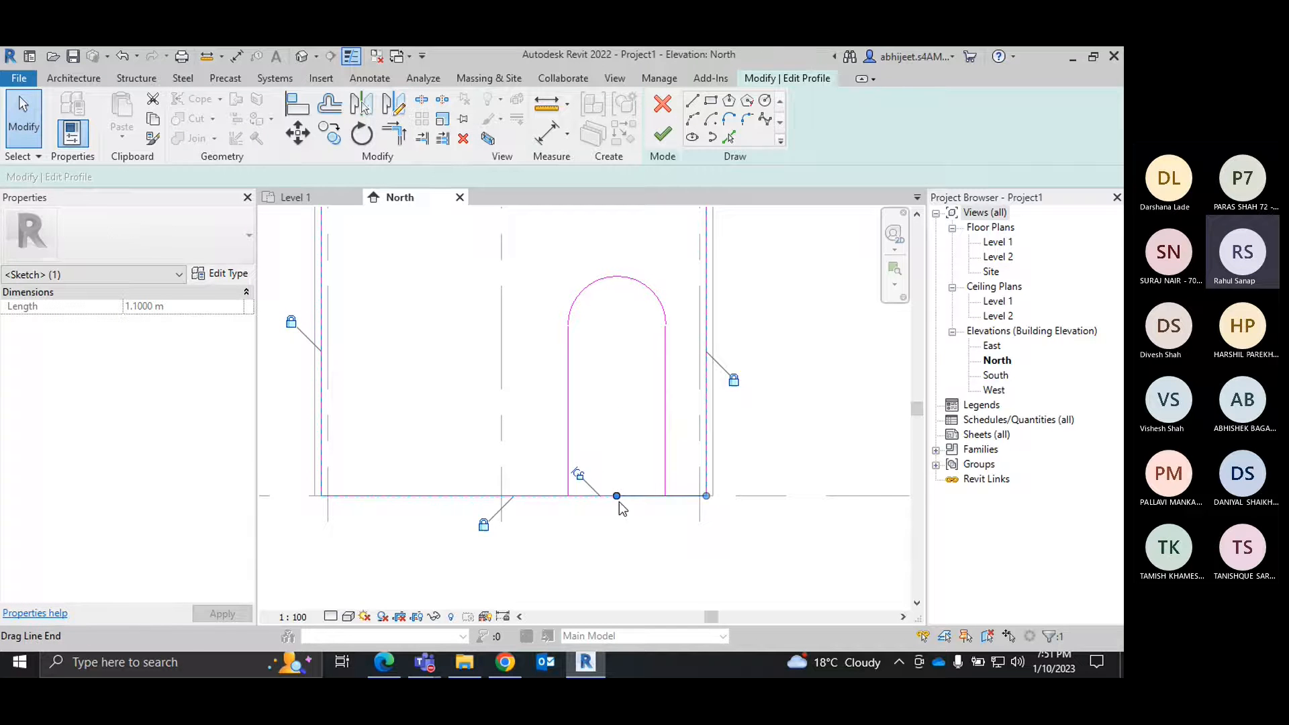
click(619, 533)
click(449, 495)
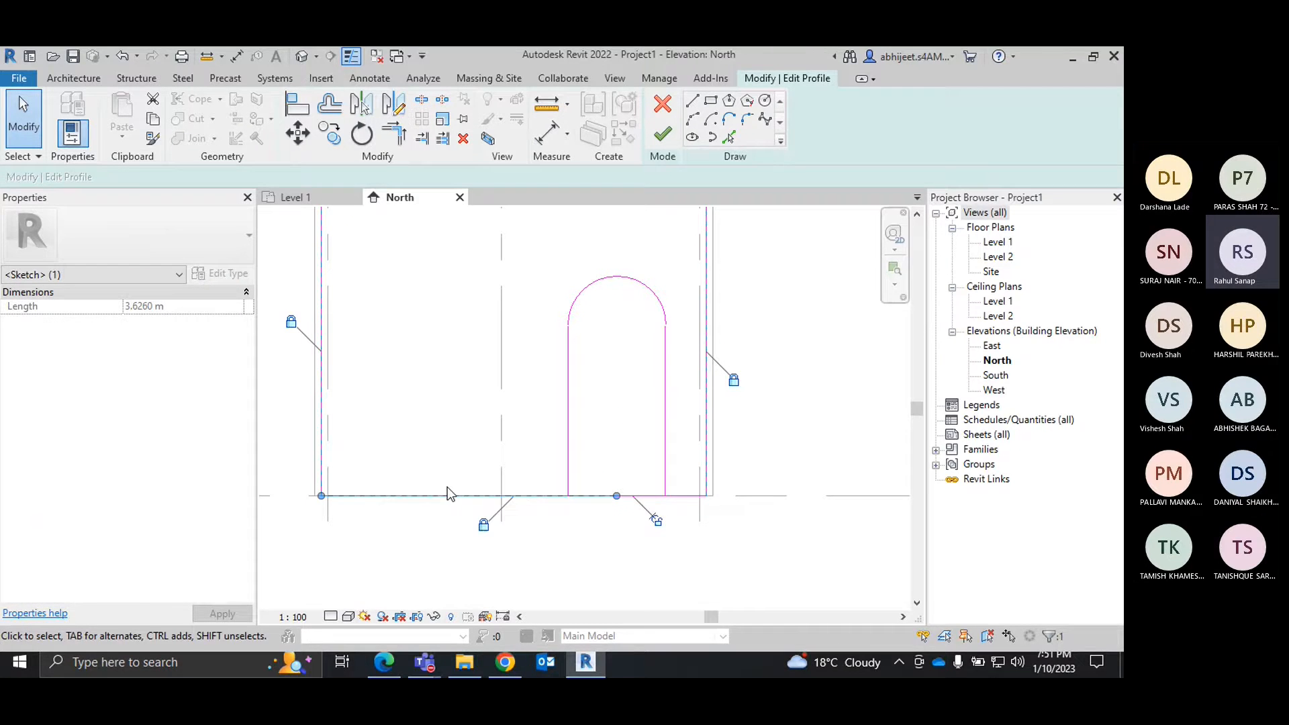
Delete the base line segment nearer grid C and shorten the other base segment to end at the opening's nearest side line.
click(642, 496)
click(668, 546)
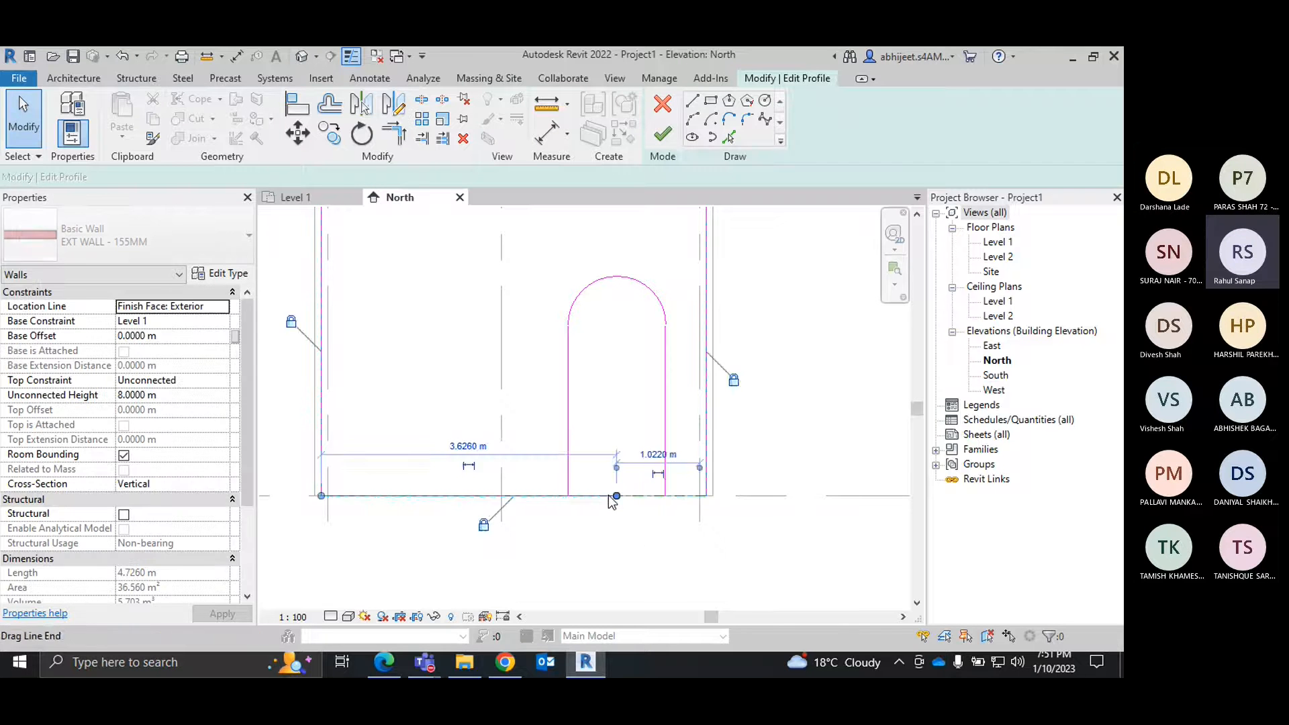
drag(610, 497, 568, 496)
click(584, 568)
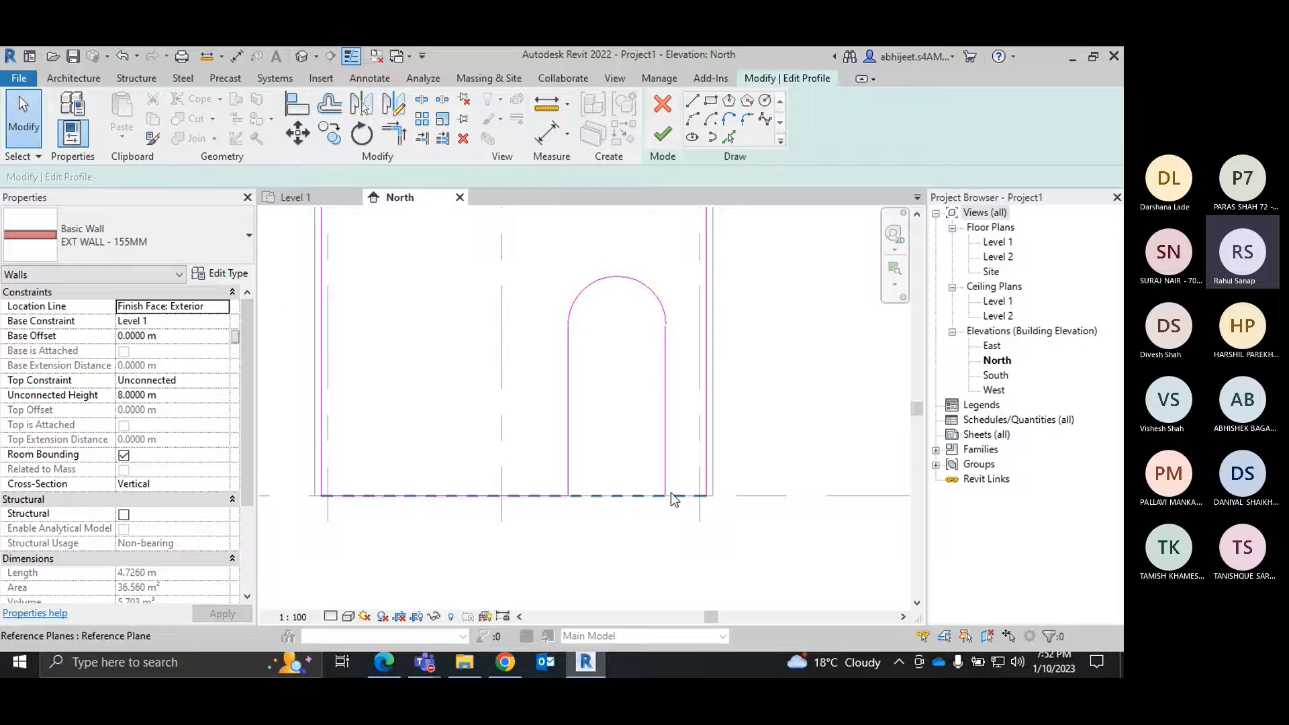
Draw a base line from the foot of the opening's side line nearer grid C to the profile's outer edge.
scroll(691, 514, up, 2)
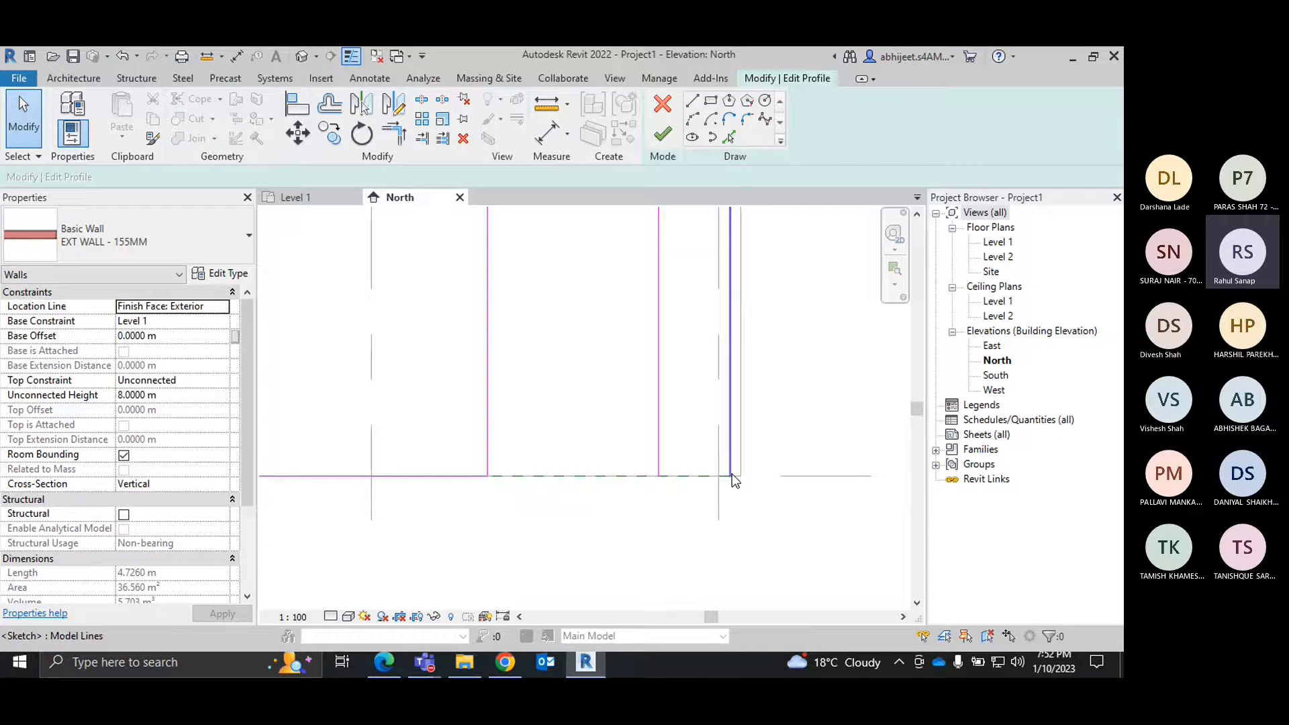
scroll(736, 473, down, 2)
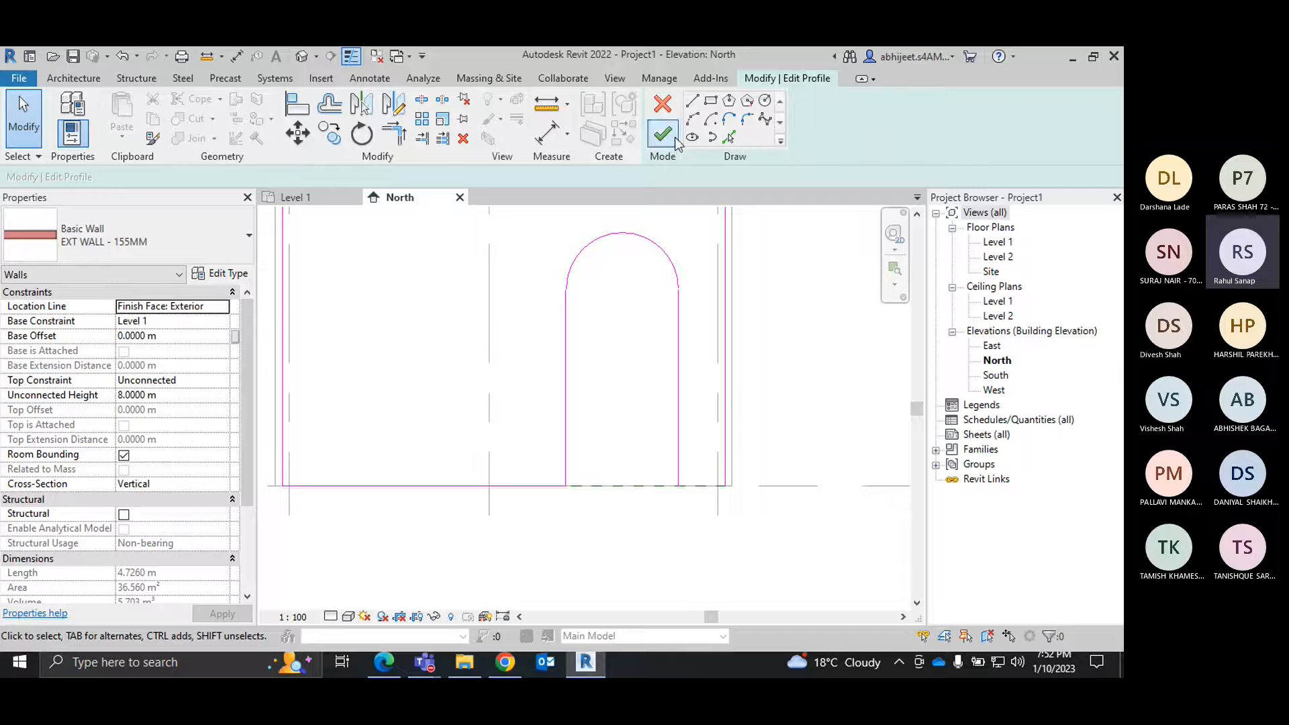
click(692, 102)
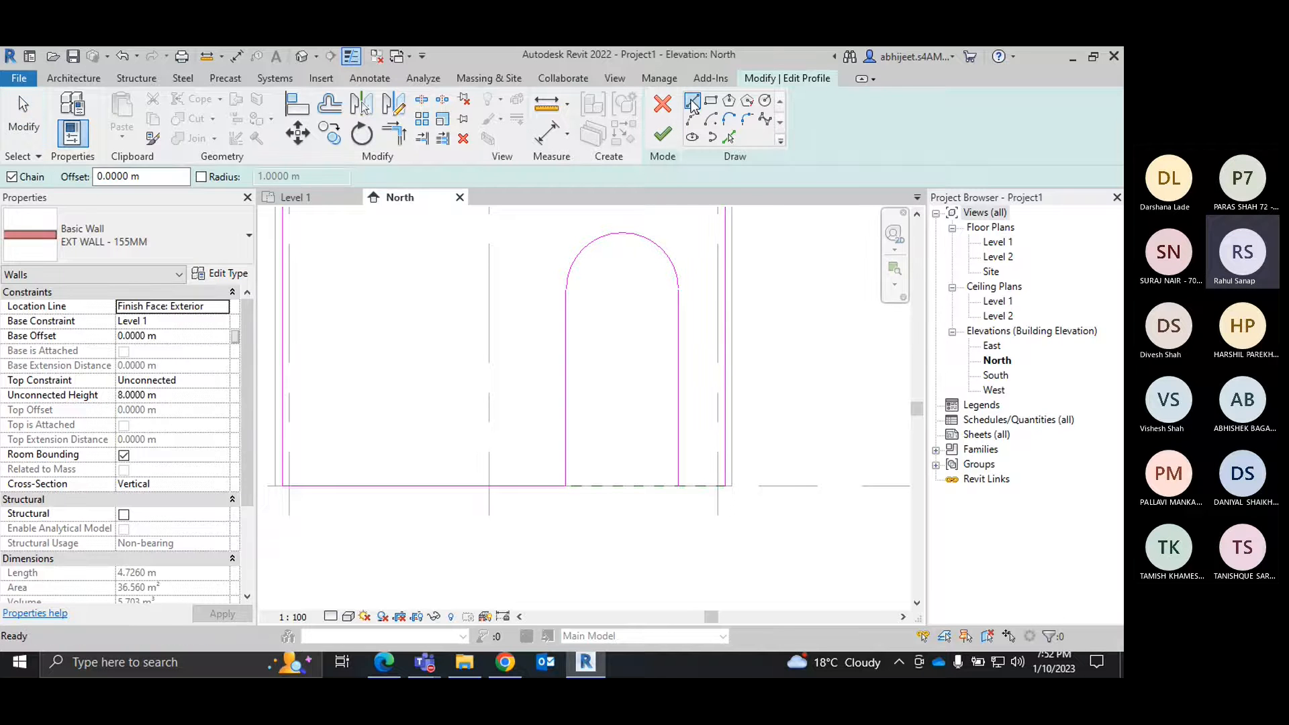
click(678, 485)
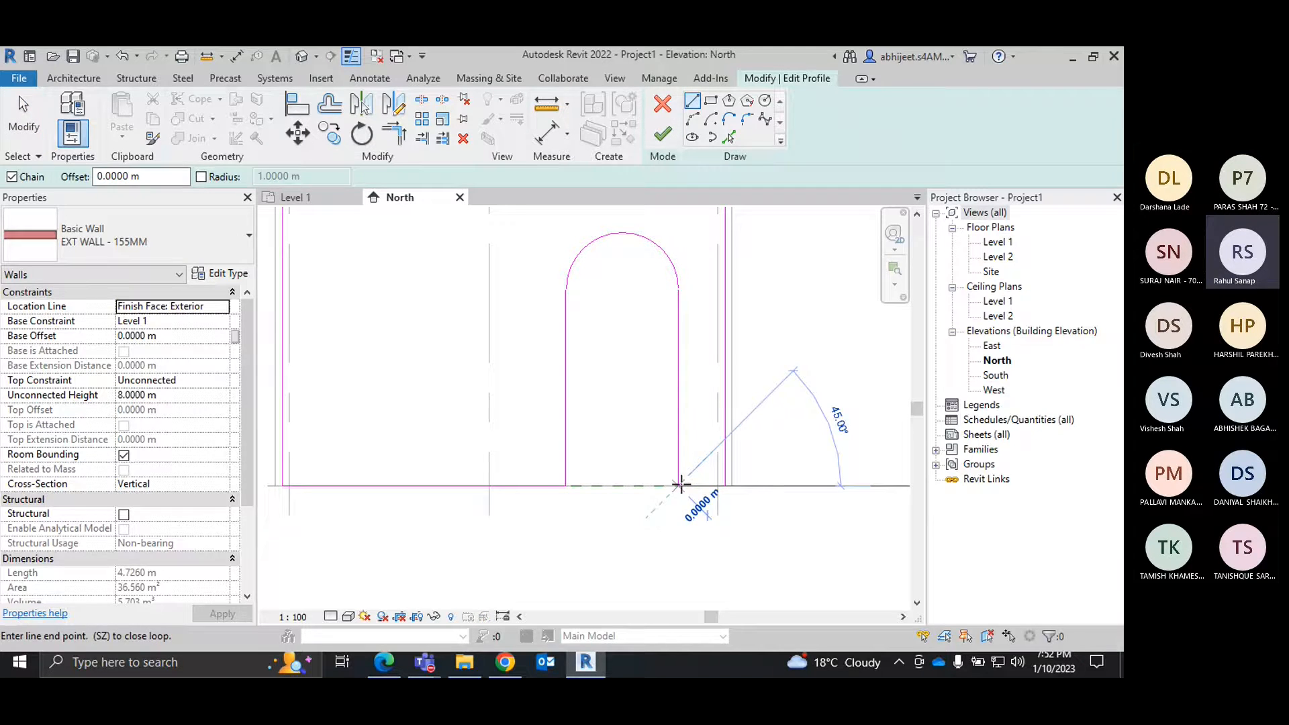
click(729, 485)
right_click(794, 284)
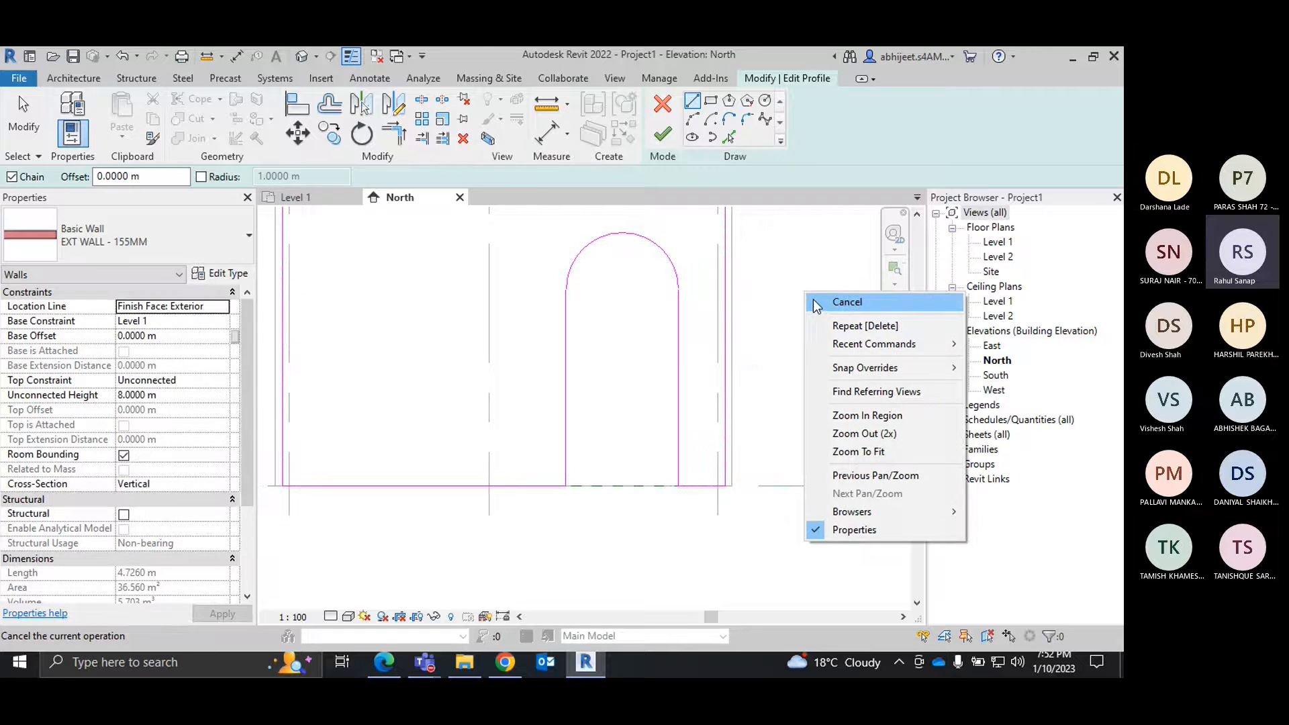
click(836, 295)
Finish the wall profile edit and view the new gap in the cross wall on the Level 1 plan.
scroll(607, 407, down, 2)
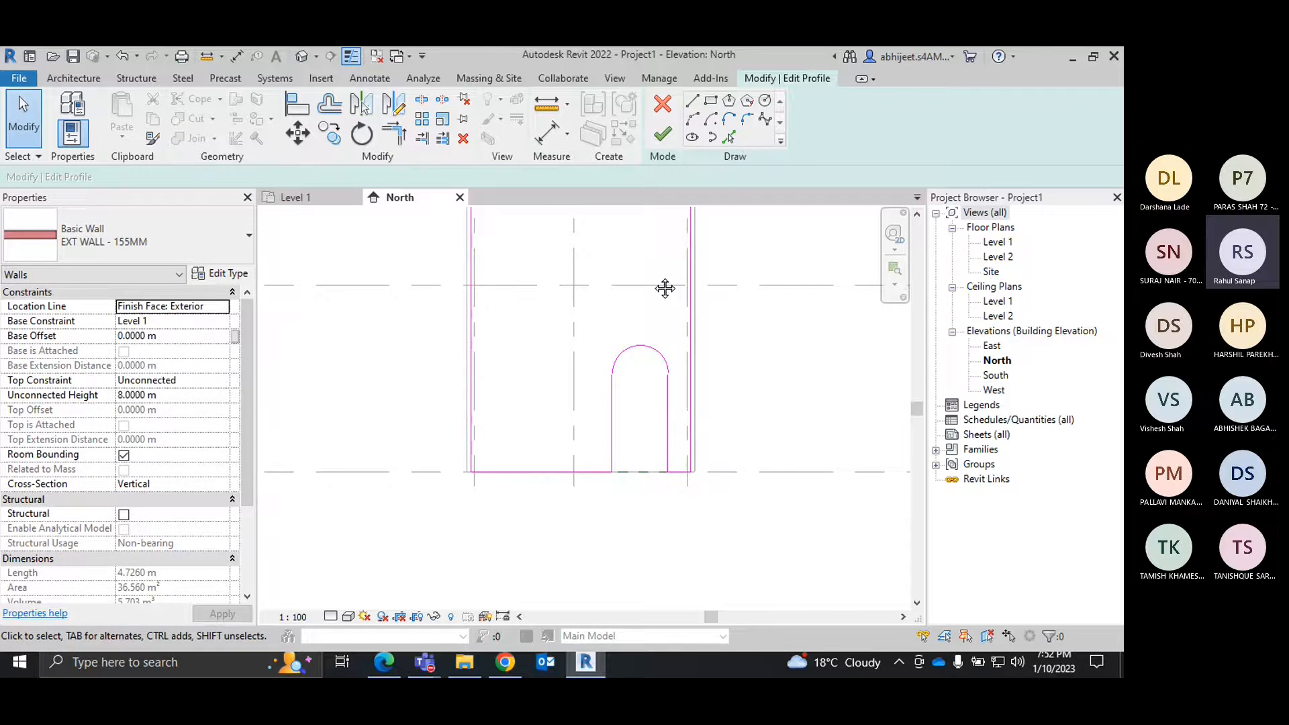
middle_drag(665, 288, 657, 332)
click(672, 139)
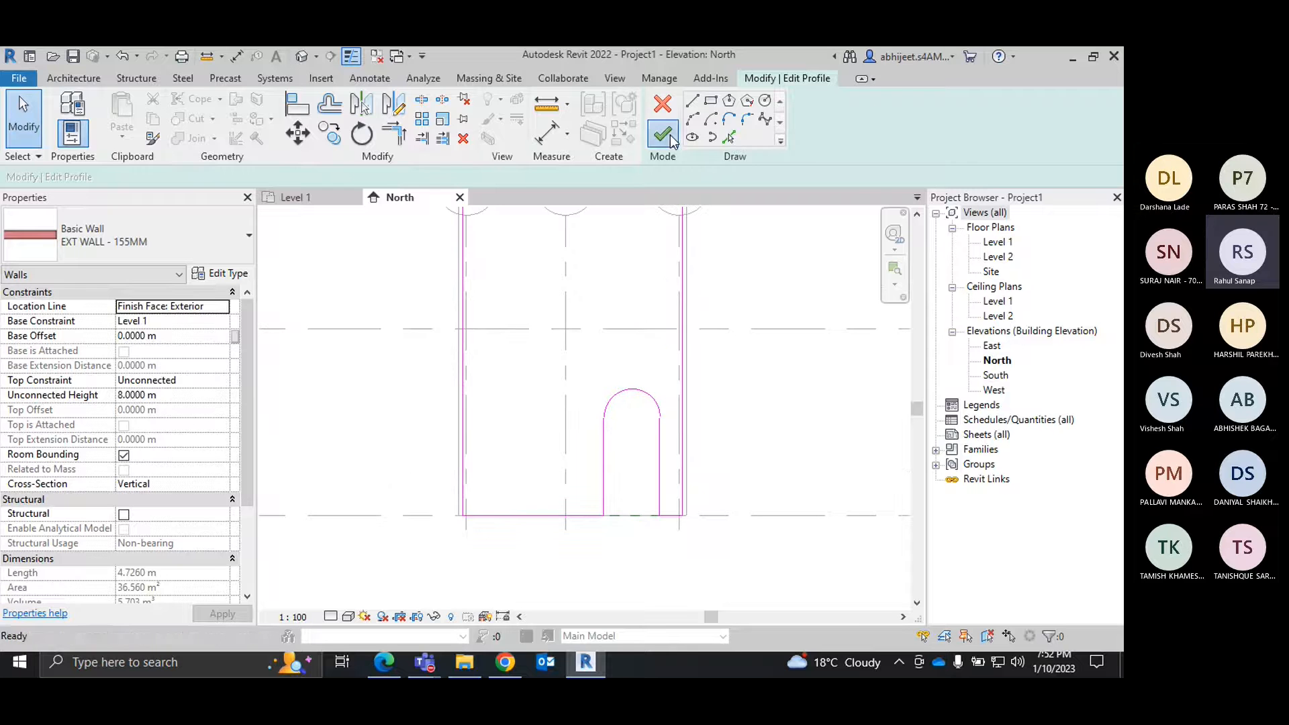
right_click(795, 397)
click(779, 252)
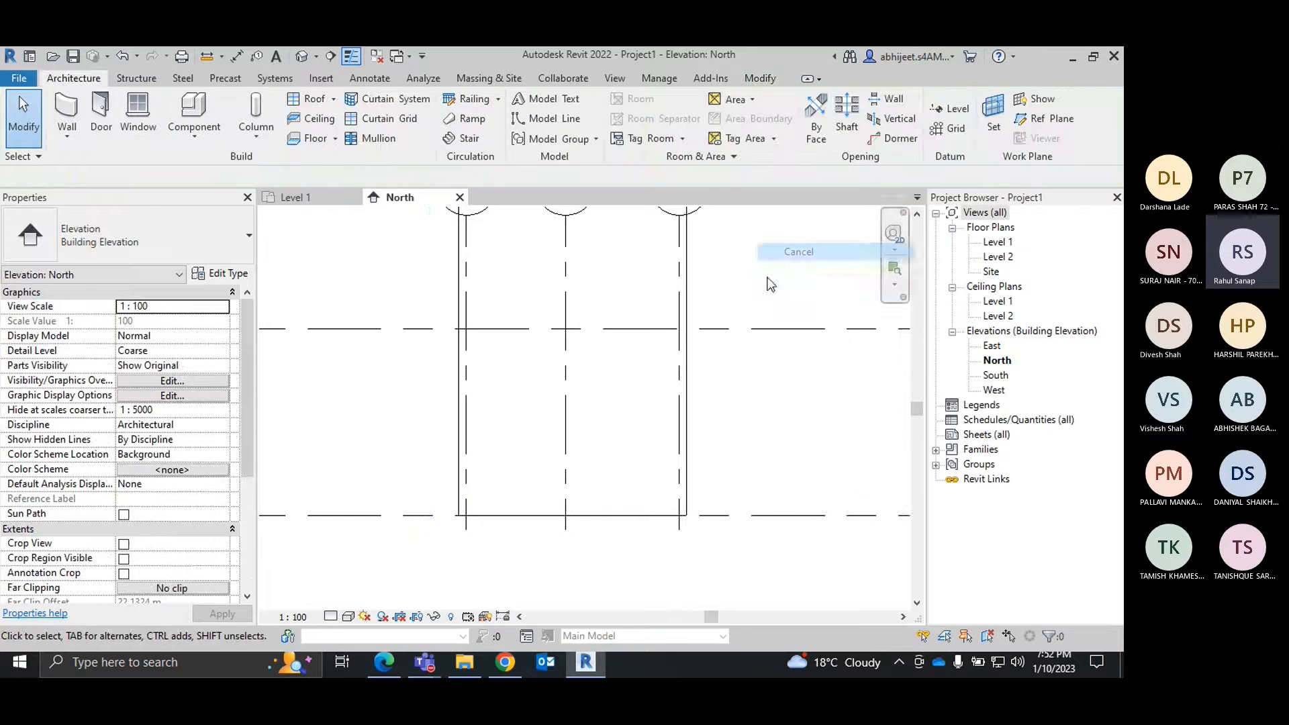
scroll(708, 319, down, 3)
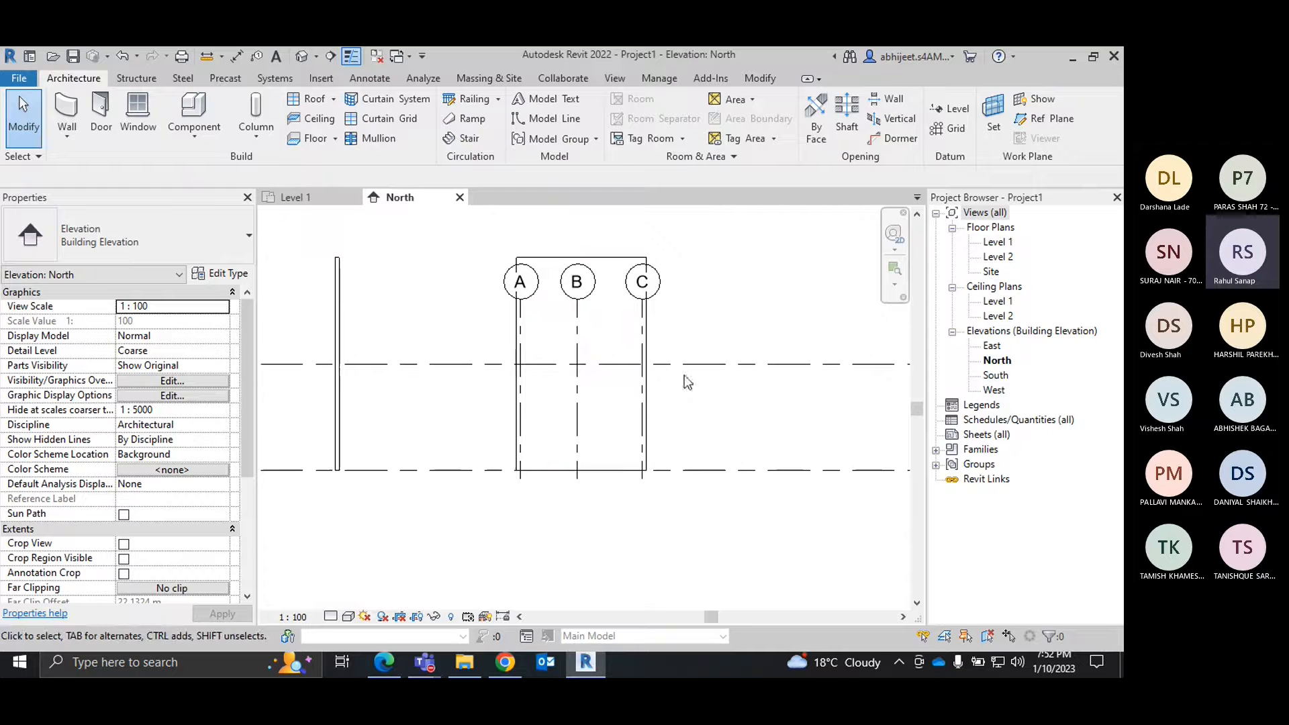
click(300, 199)
scroll(533, 348, up, 5)
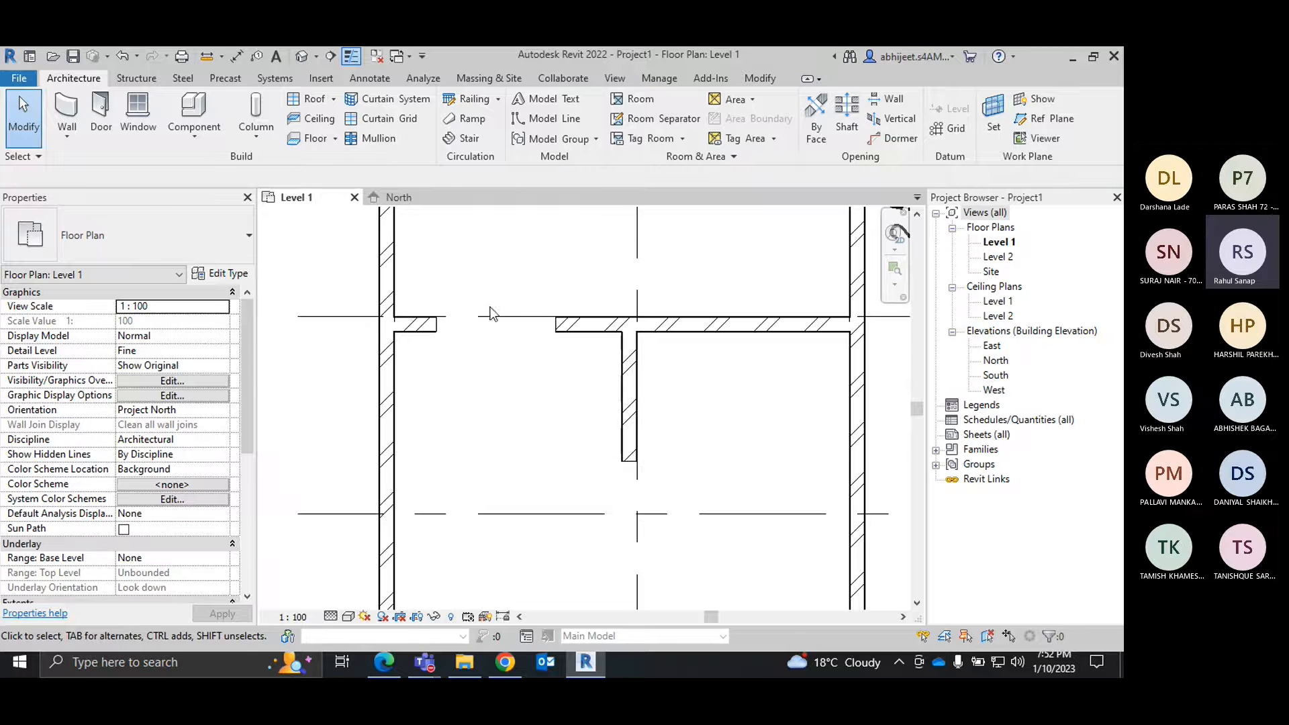
middle_drag(490, 314, 473, 381)
scroll(473, 381, down, 4)
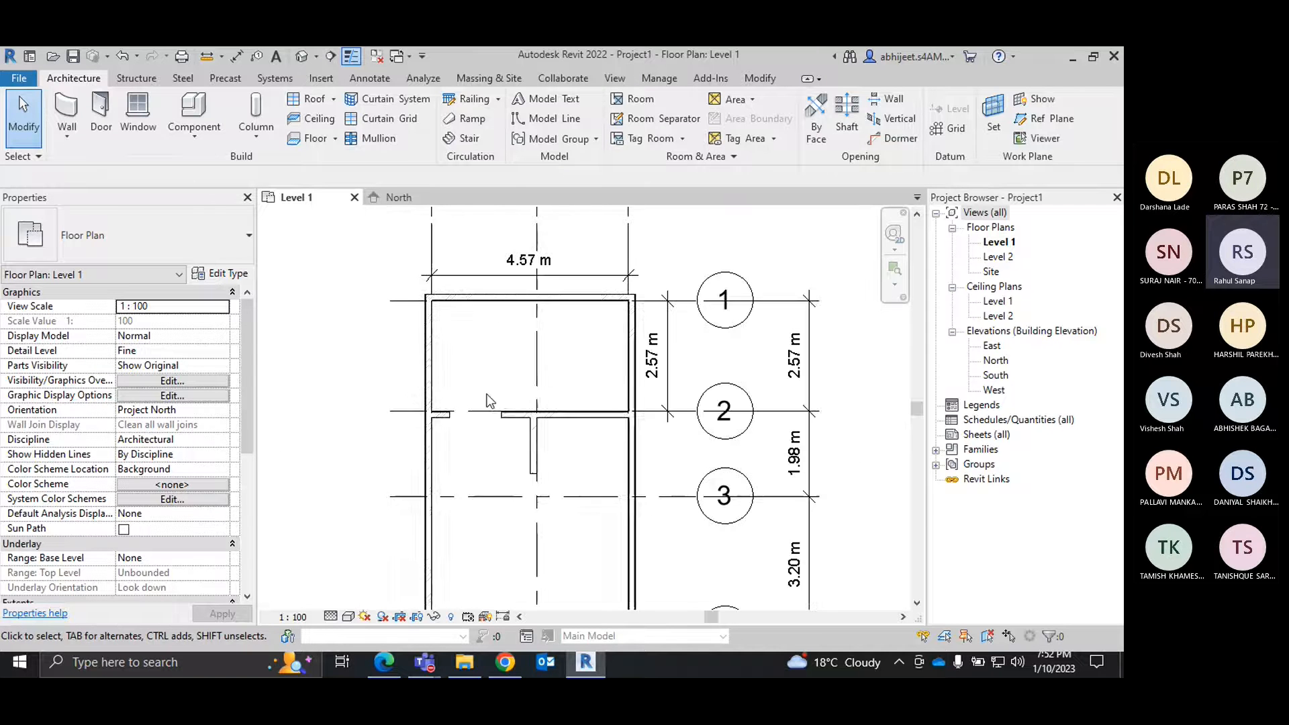
Open the default 3D view and delete the two freestanding walls outside the building.
click(308, 58)
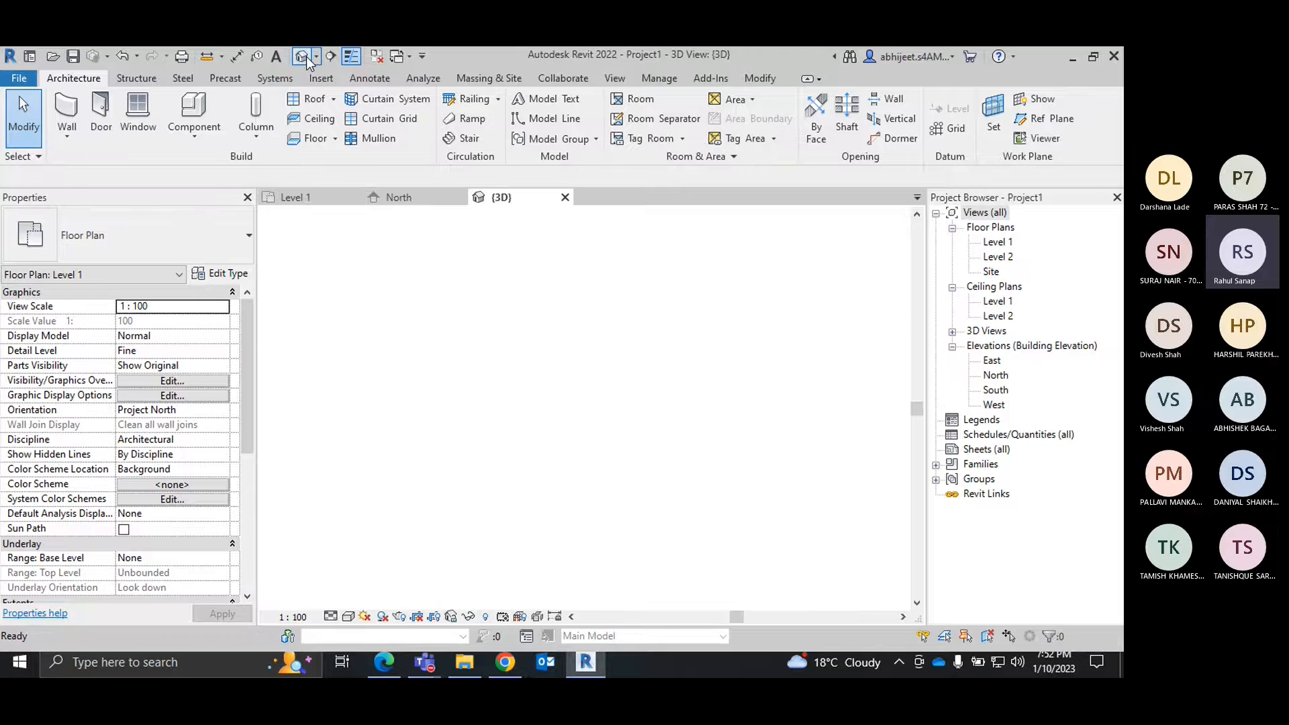
scroll(657, 397, up, 3)
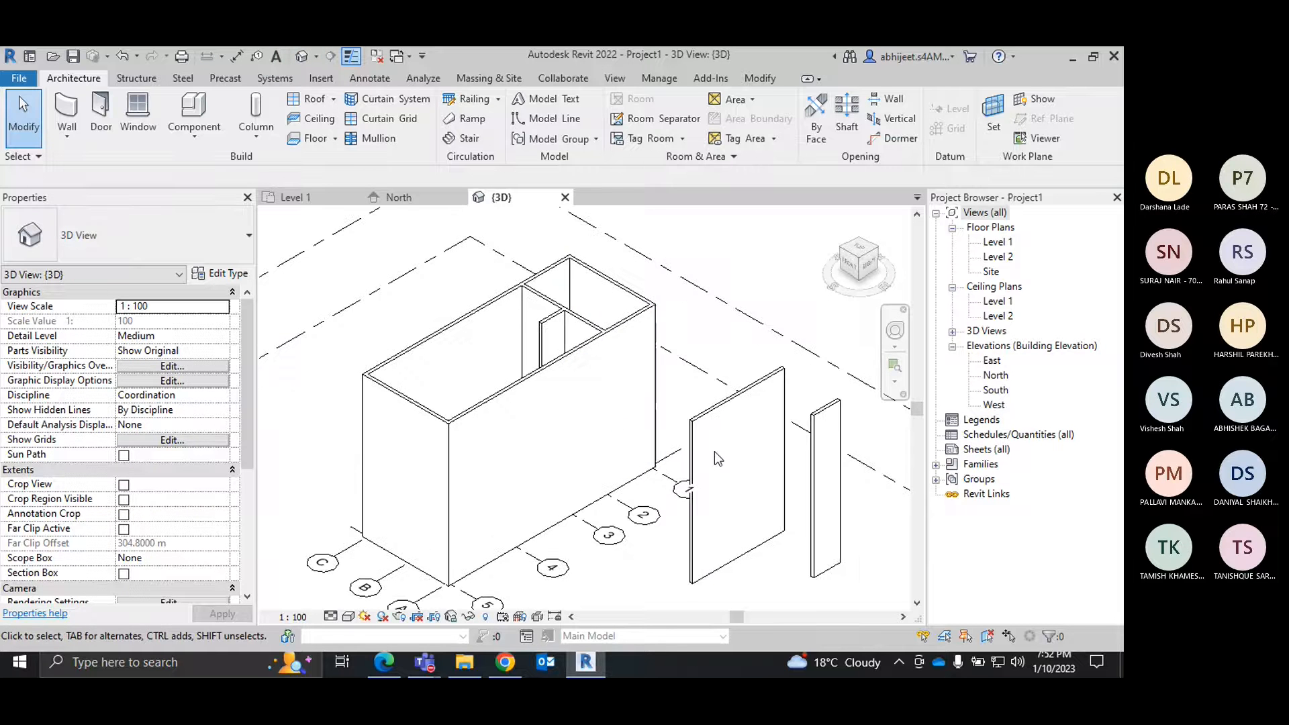
click(717, 409)
key(Delete)
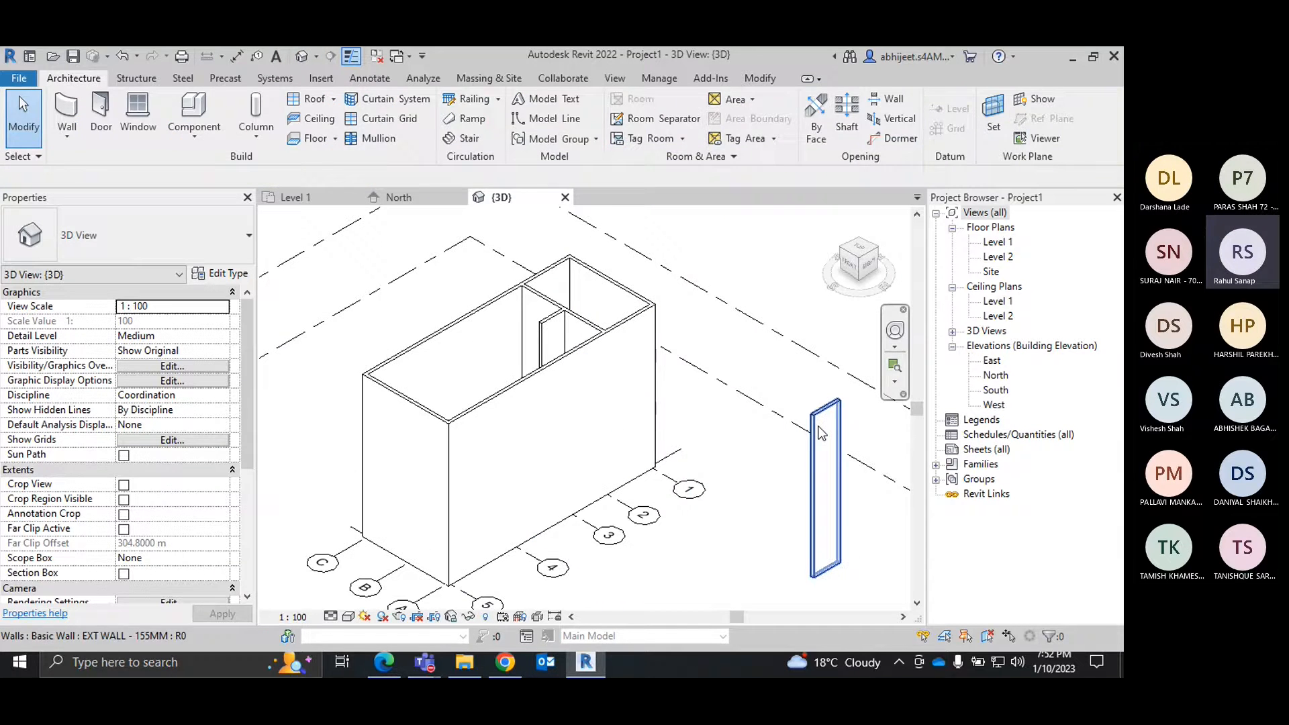
On the Level 1 plan, select all EXT WALL - 155MM walls and set their top constraint to Up to level: Level 2.
click(306, 196)
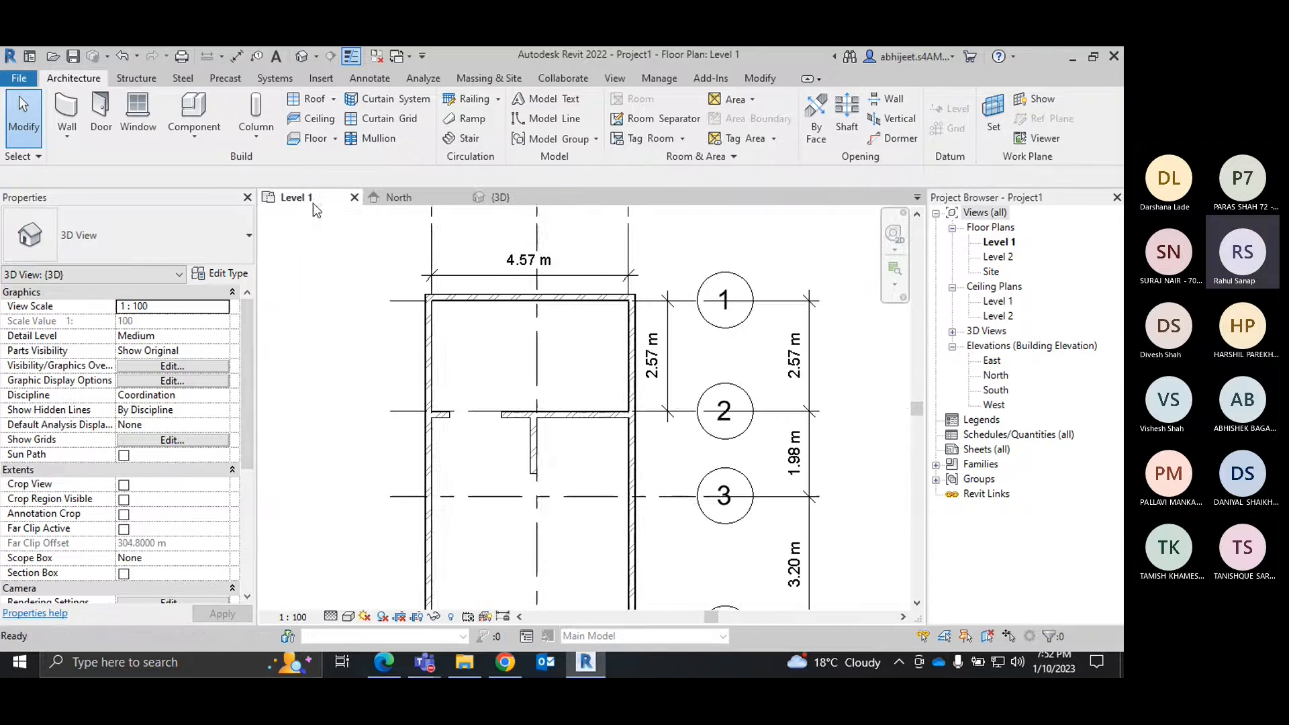
click(494, 328)
key(s)
key(a)
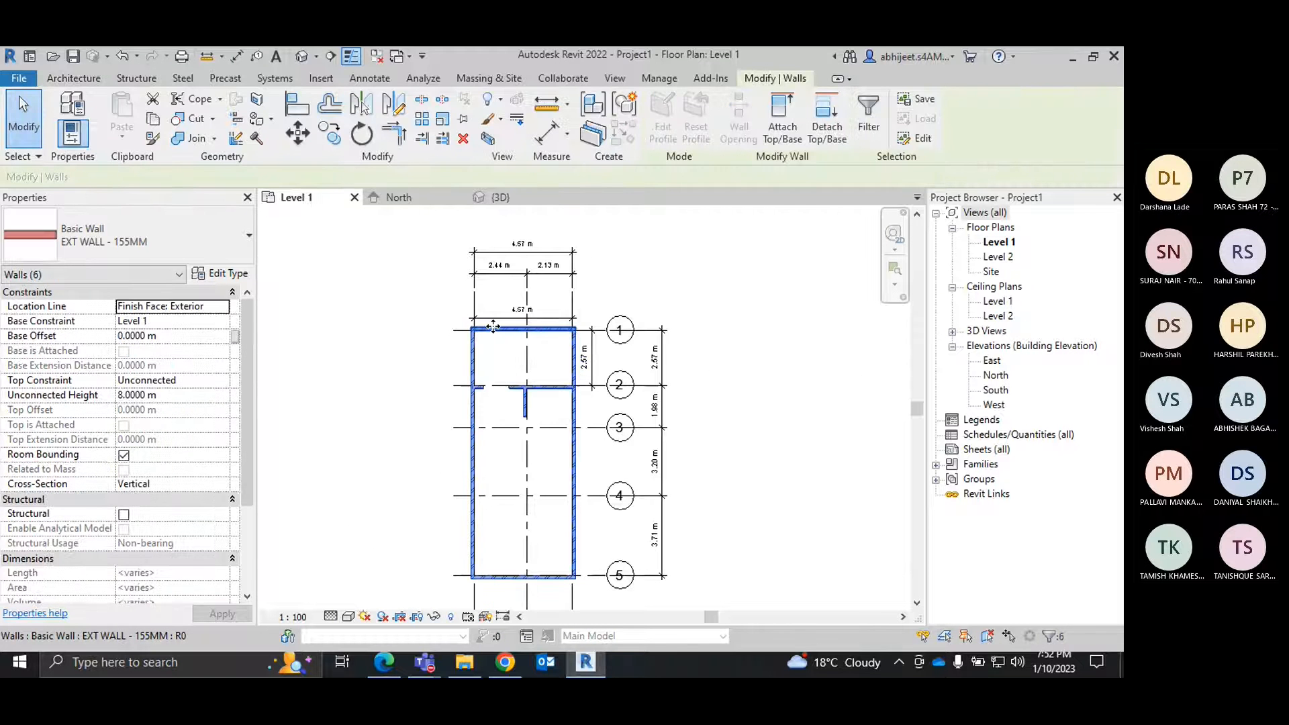
click(221, 380)
click(187, 407)
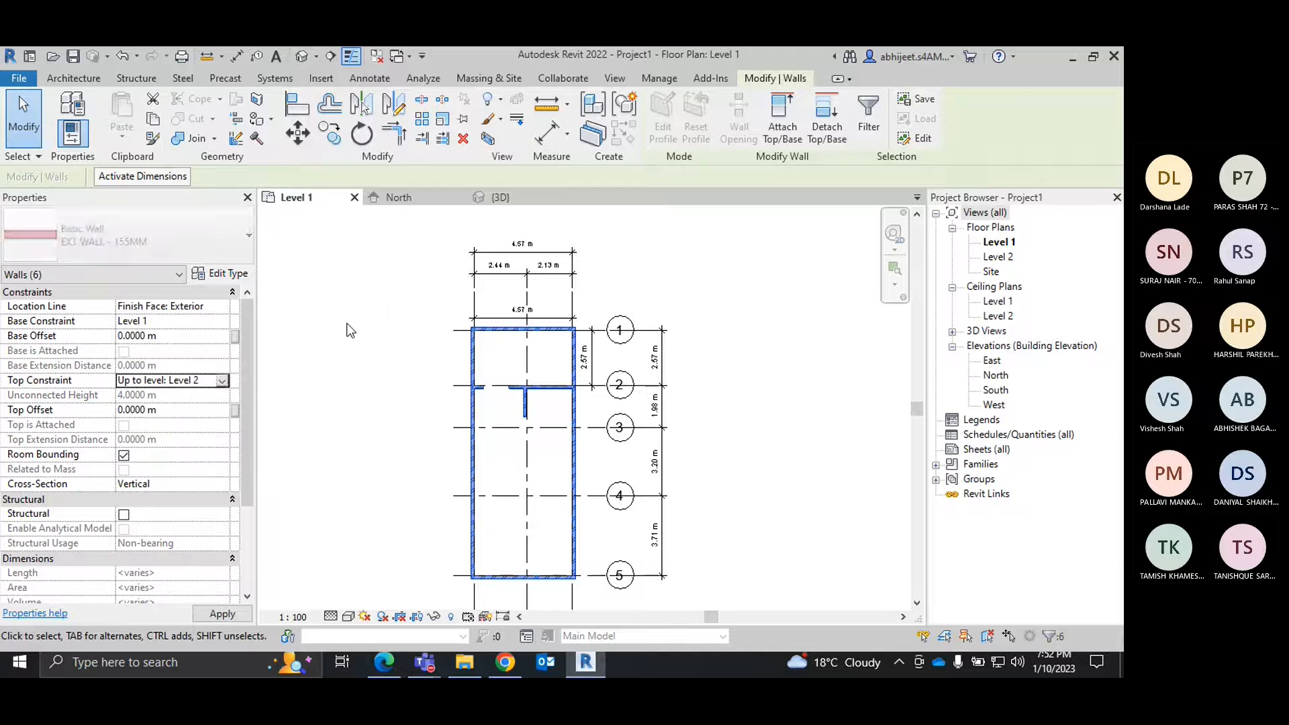
click(395, 303)
In the 3D view, set the detail level to Fine and the visual style to Shaded.
click(500, 195)
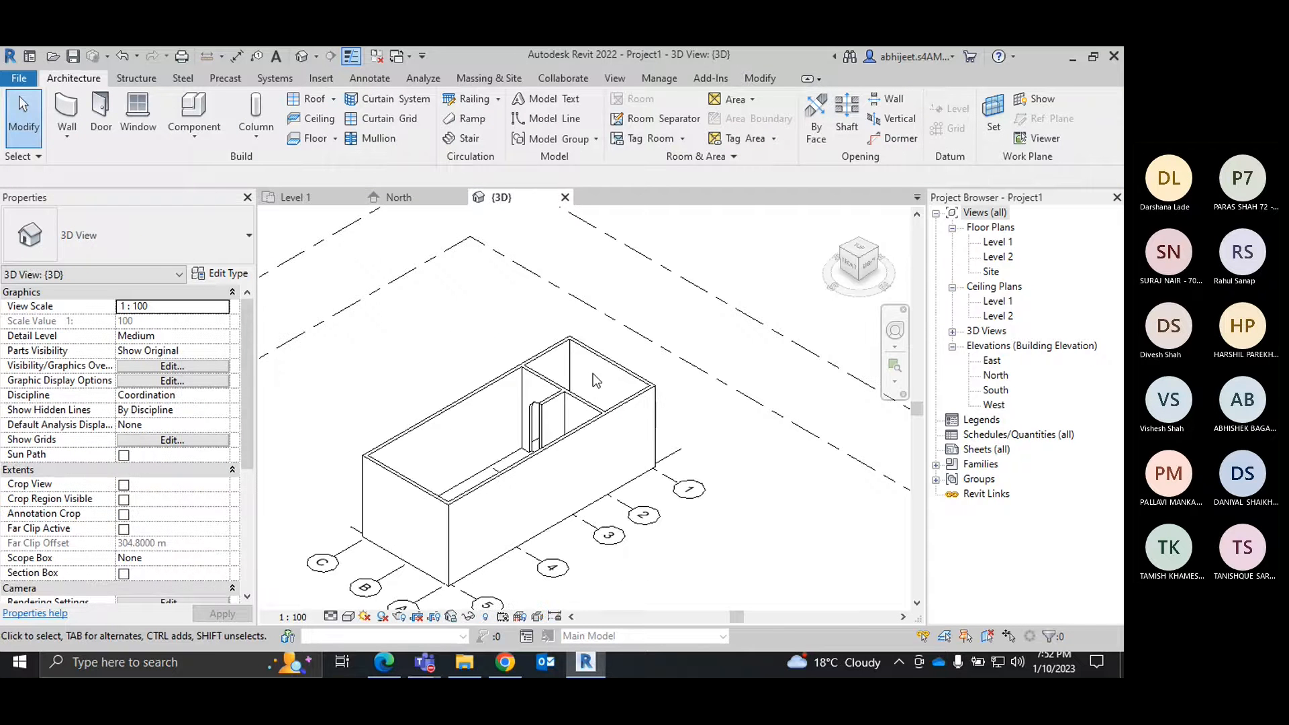
scroll(447, 391, up, 3)
shift+middle_drag(344, 401, 403, 470)
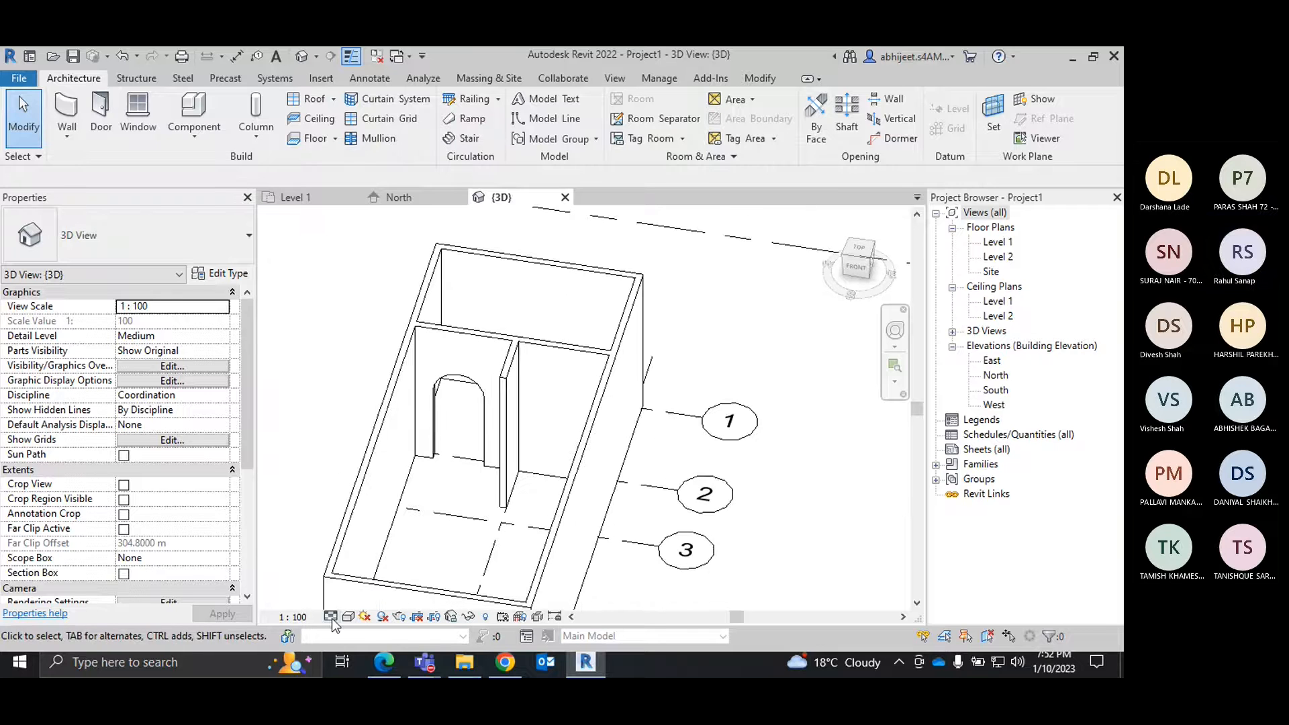
click(330, 617)
click(363, 603)
click(349, 616)
click(375, 566)
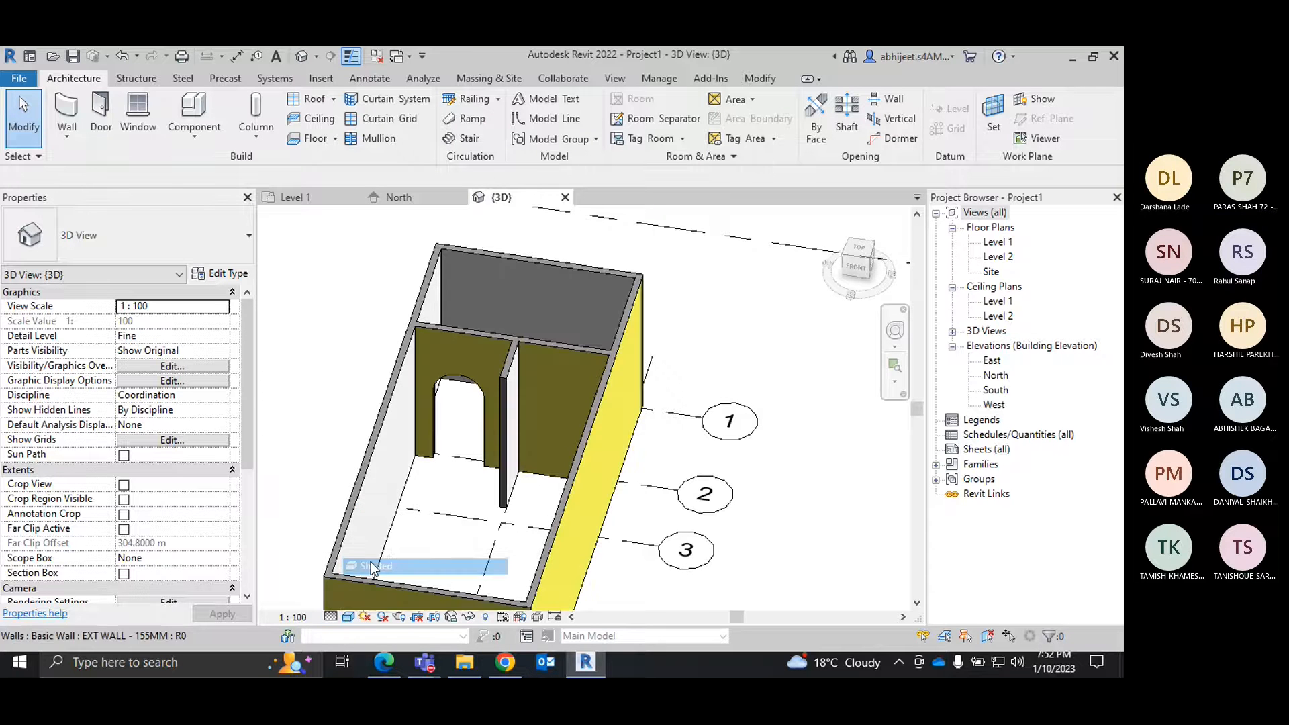
Examine the arched opening in the cross wall from several angles in the shaded 3D view.
scroll(555, 467, up, 3)
shift+middle_drag(556, 466, 549, 430)
scroll(550, 431, down, 5)
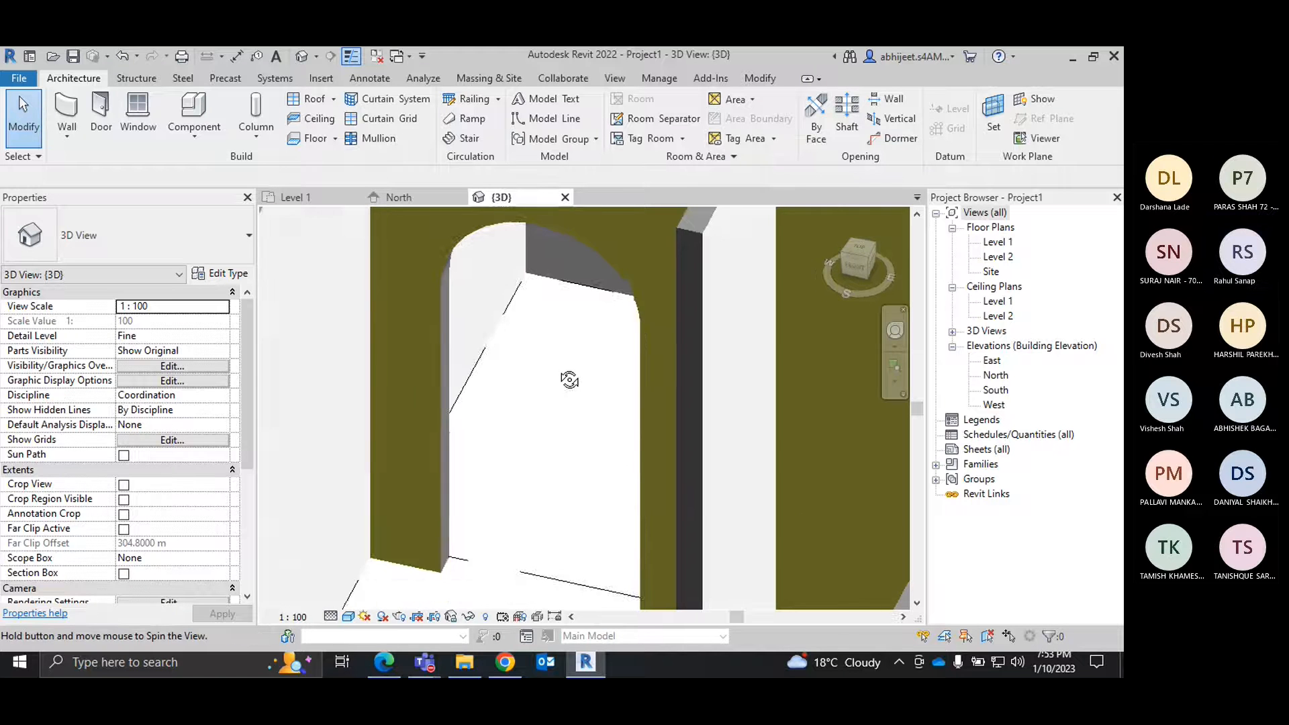
shift+middle_drag(536, 382, 583, 413)
scroll(579, 397, up, 3)
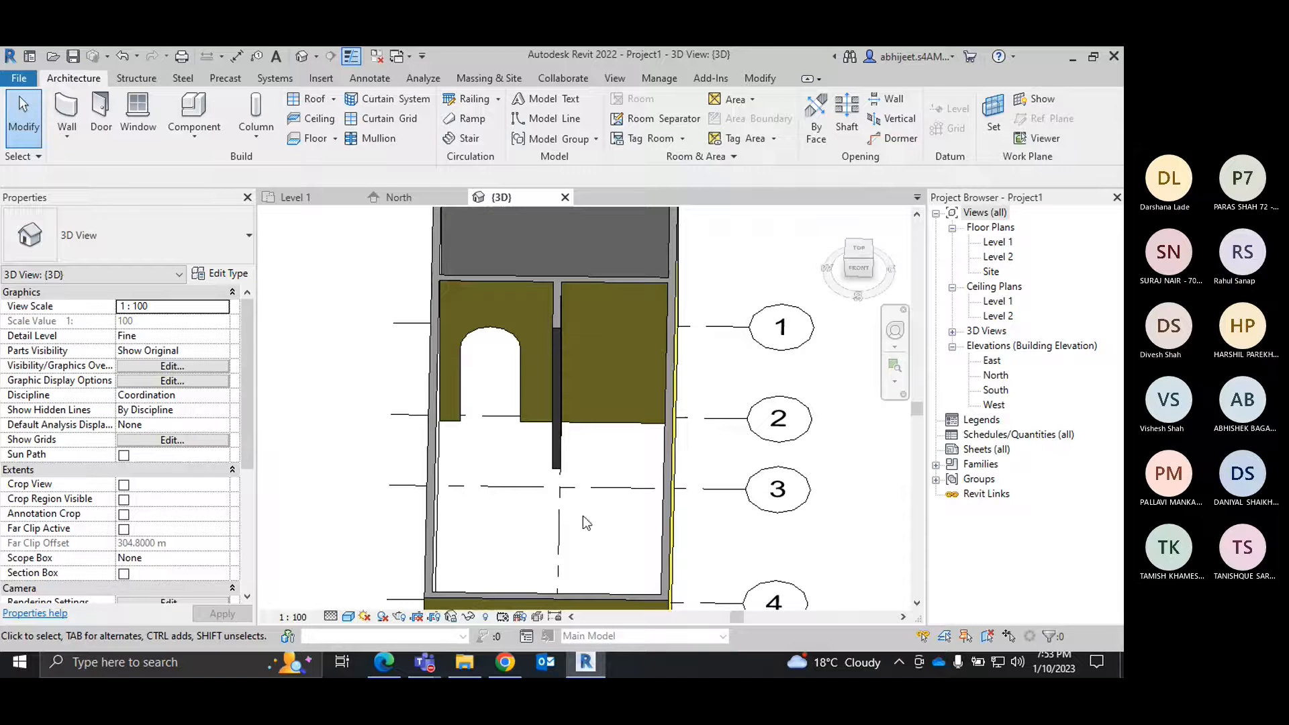
Switch to the Teams meeting, review the participant list, and return to the Revit 3D view.
mouse_move(426, 662)
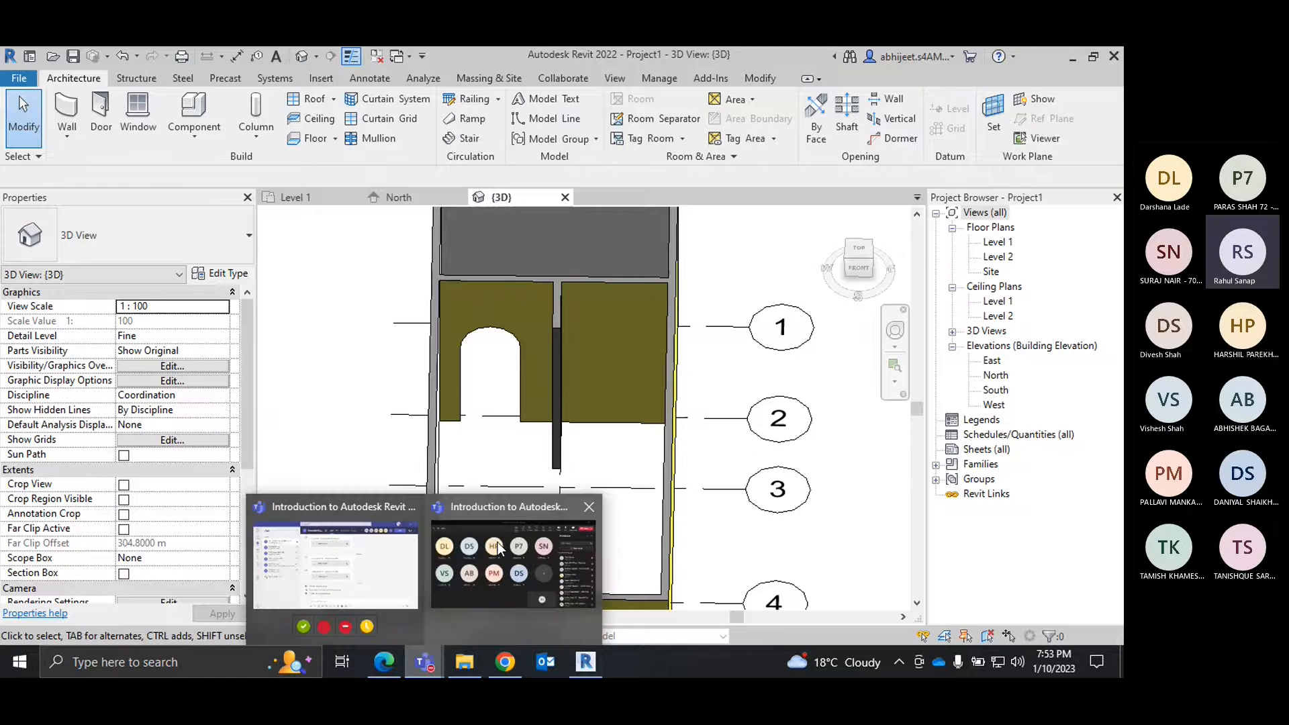
click(497, 545)
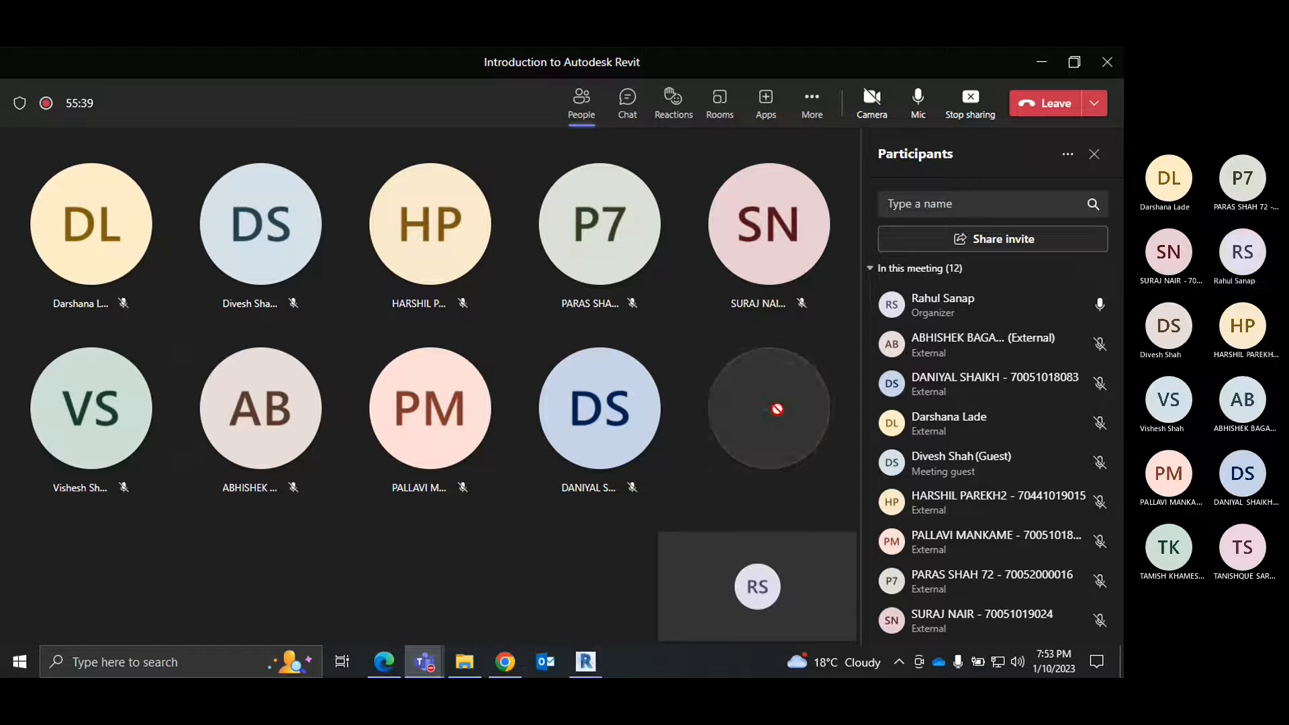
scroll(1000, 535, down, 2)
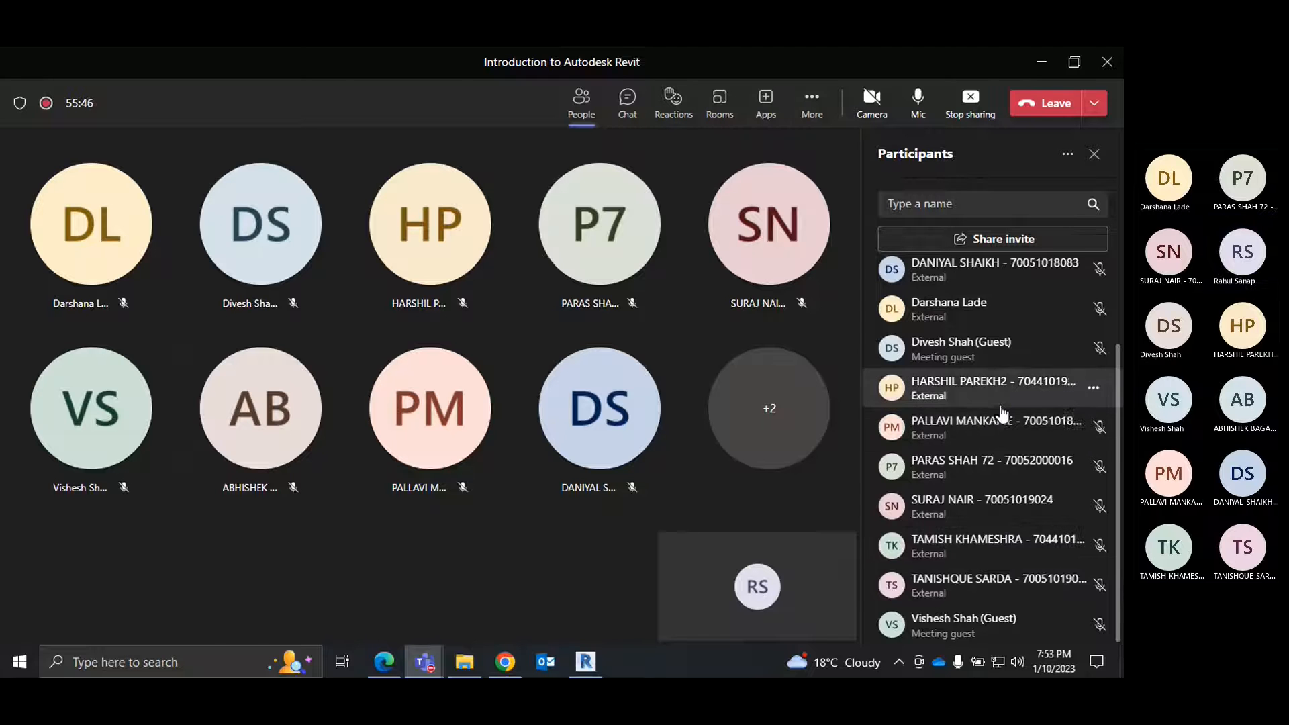
scroll(1011, 470, up, 2)
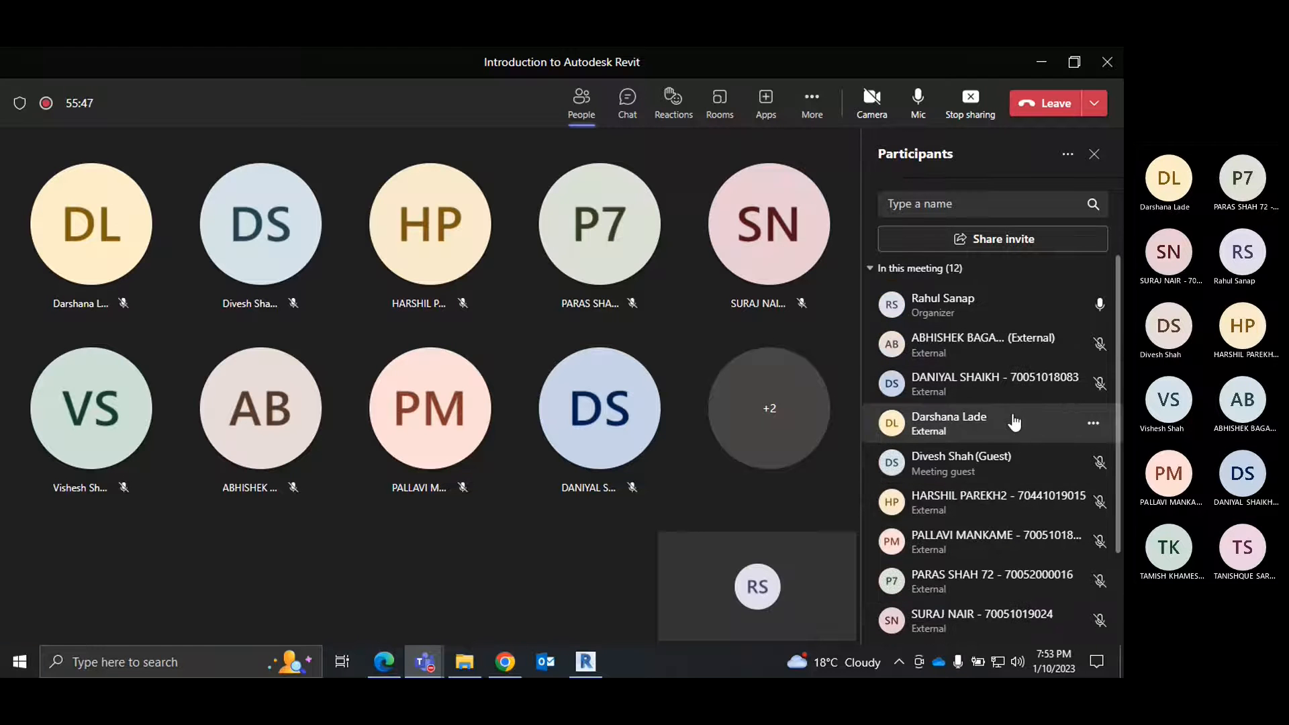
click(1041, 67)
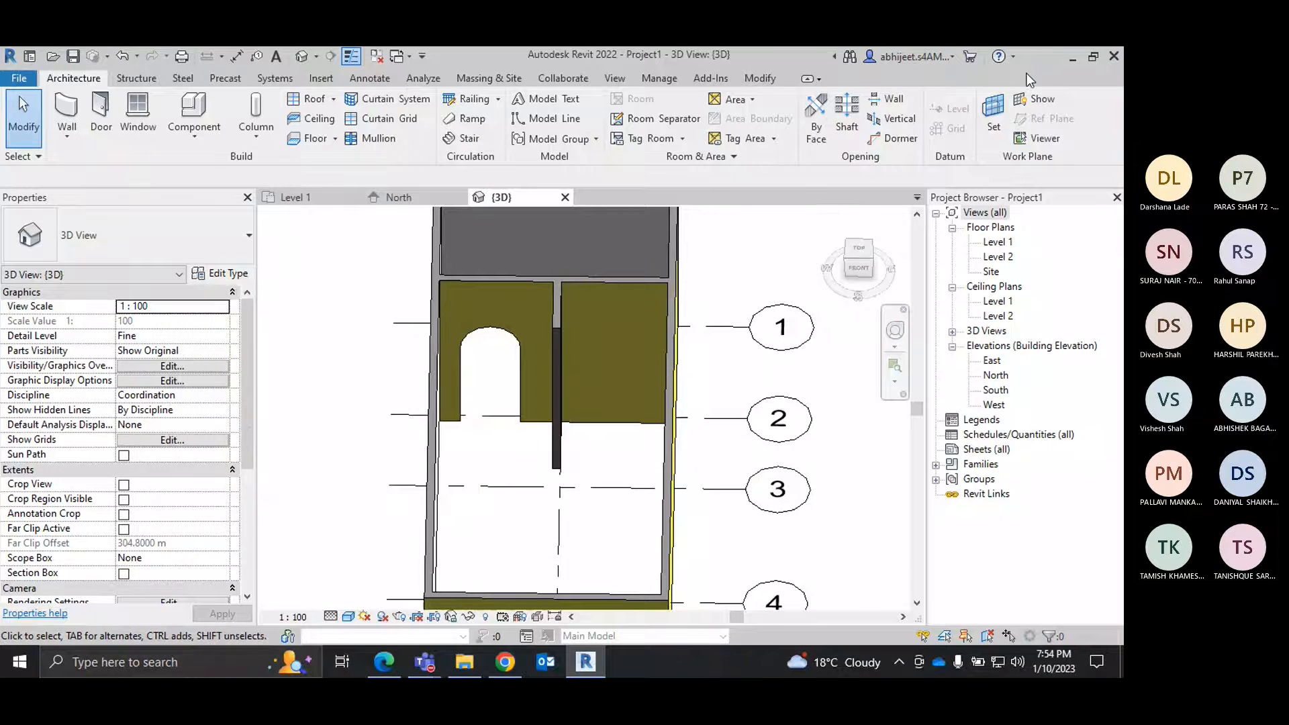
Examine the short partition wall and its junction with the arched cross wall from several angles in 3D.
click(858, 256)
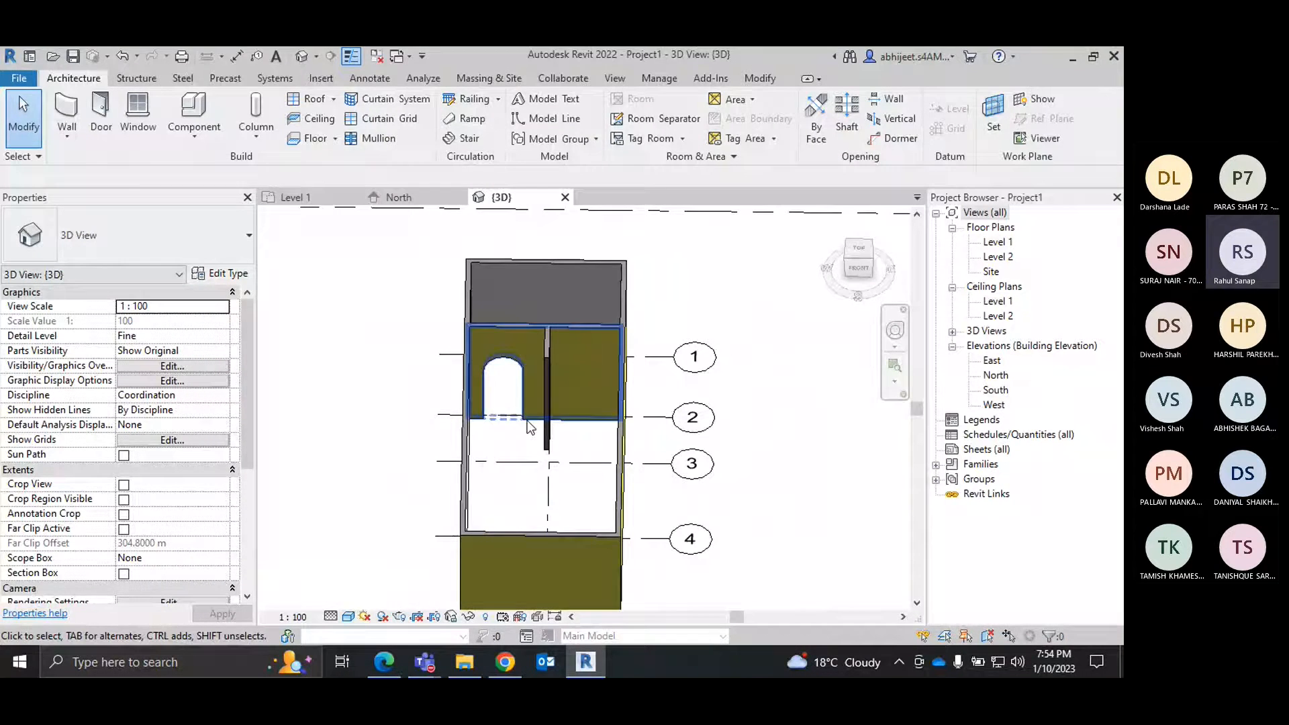
shift+middle_drag(449, 418, 369, 395)
scroll(510, 383, up, 3)
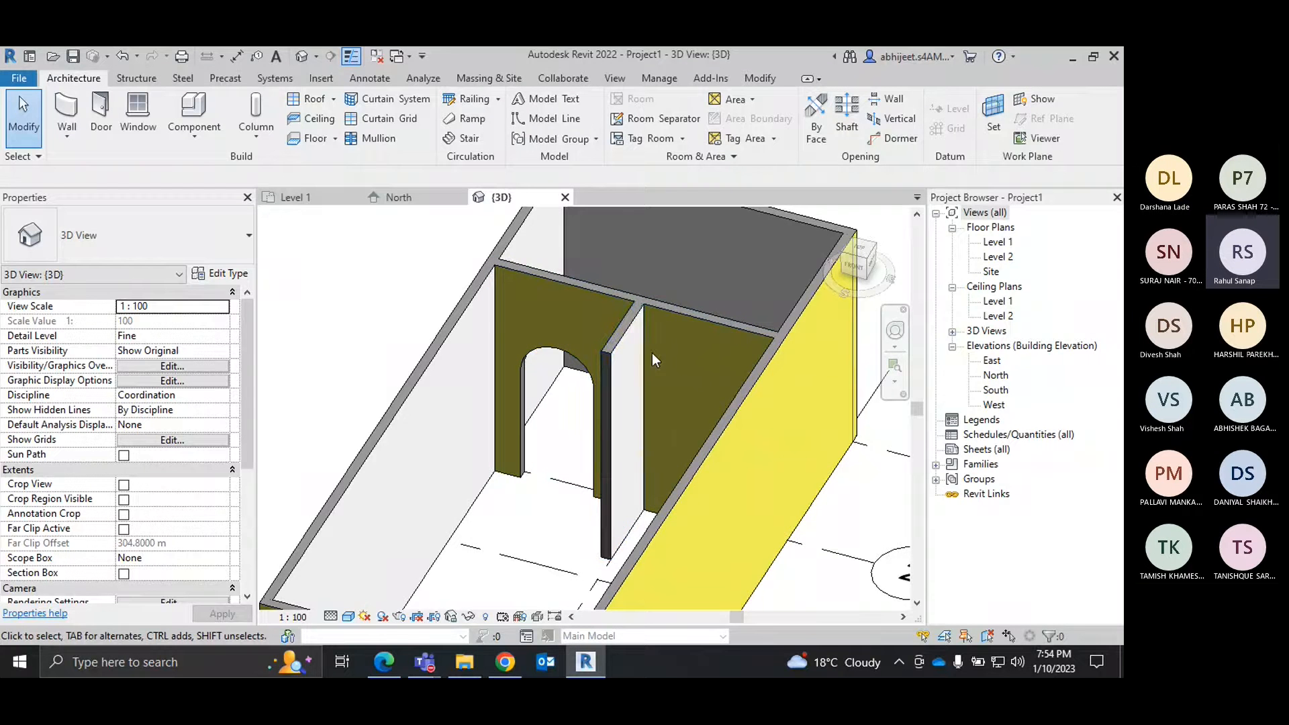
scroll(647, 375, up, 3)
shift+middle_drag(654, 390, 601, 430)
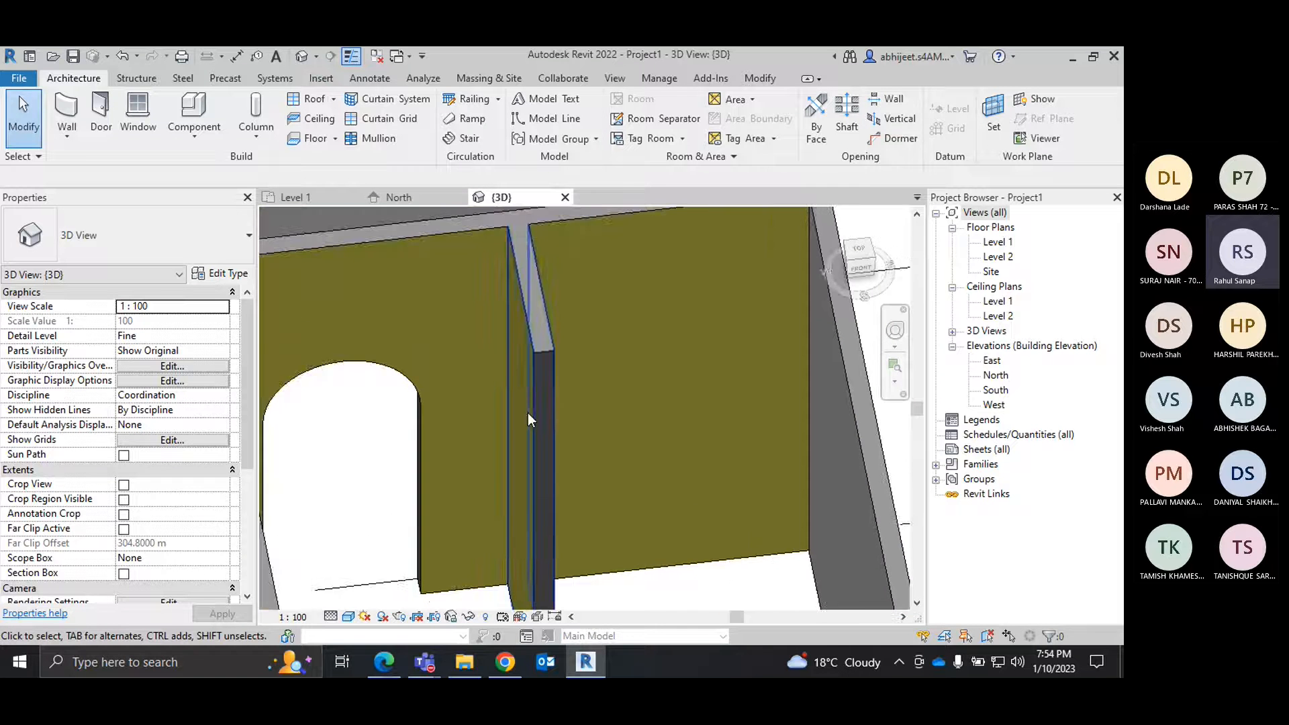
scroll(630, 360, down, 5)
middle_drag(533, 237, 596, 381)
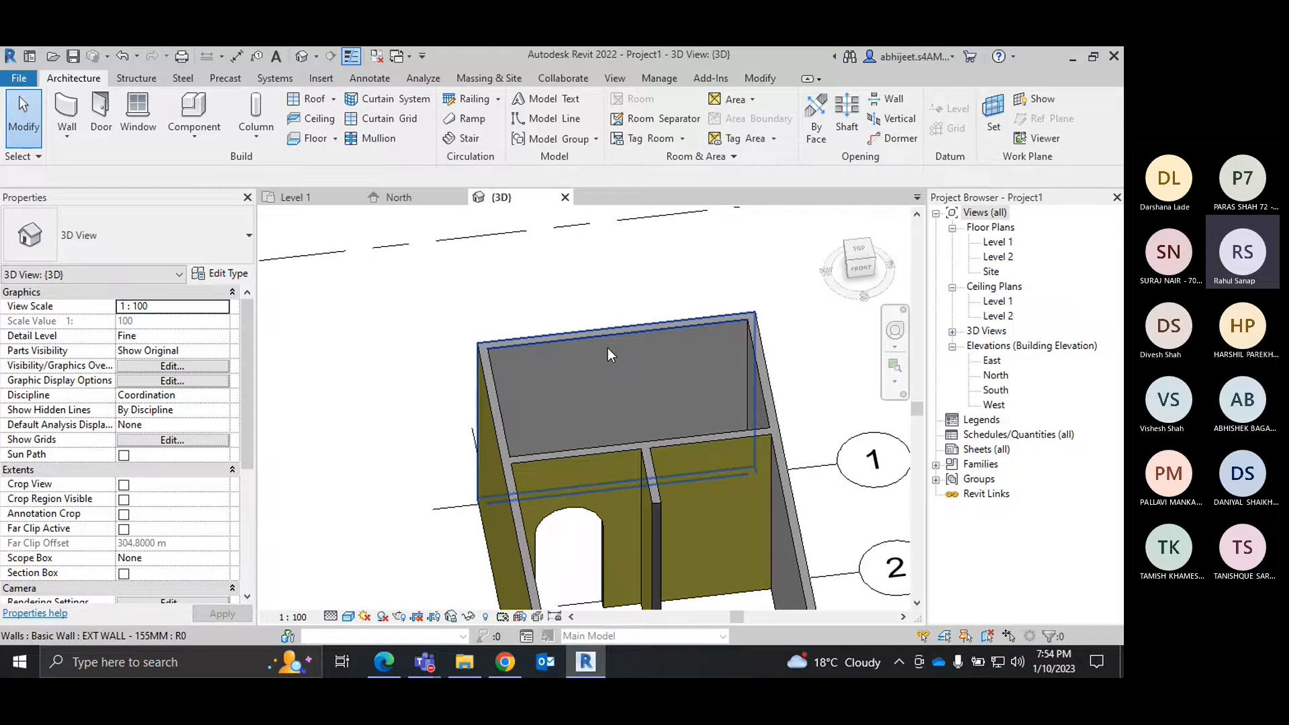
Start editing the profile of the grid 2 cross wall in the North elevation.
click(699, 447)
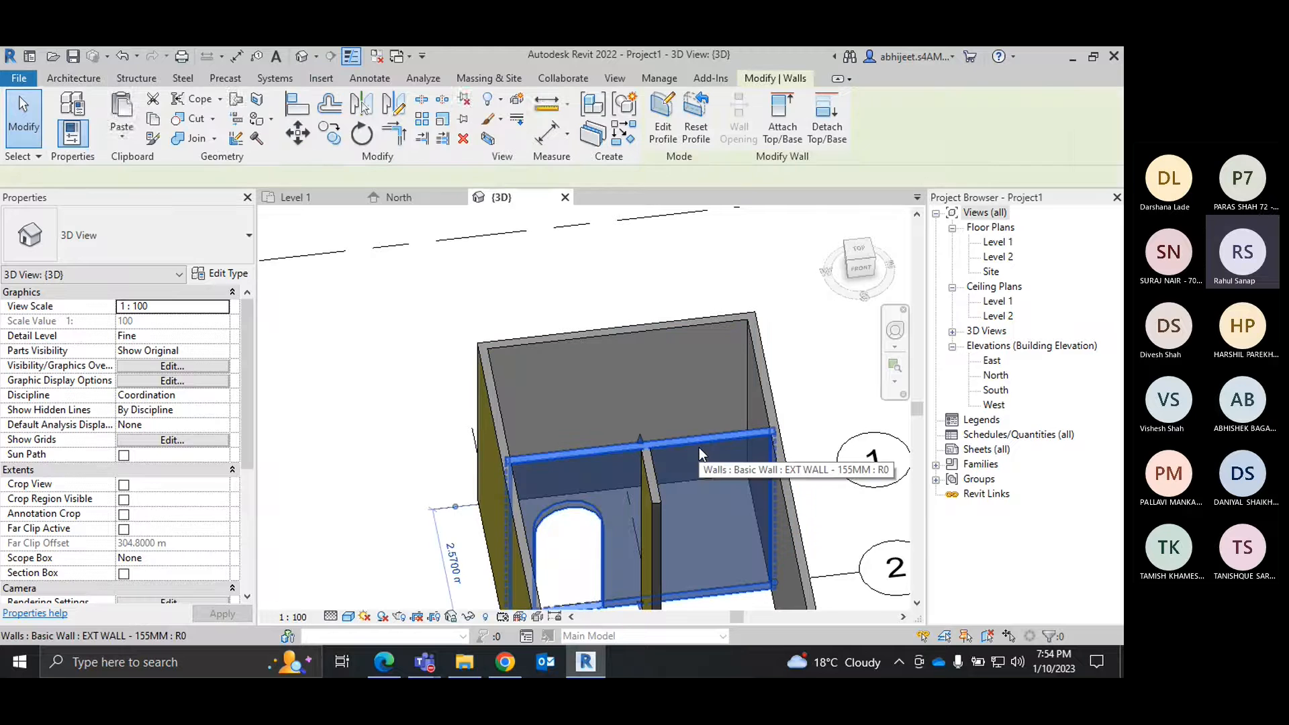
click(309, 203)
click(663, 117)
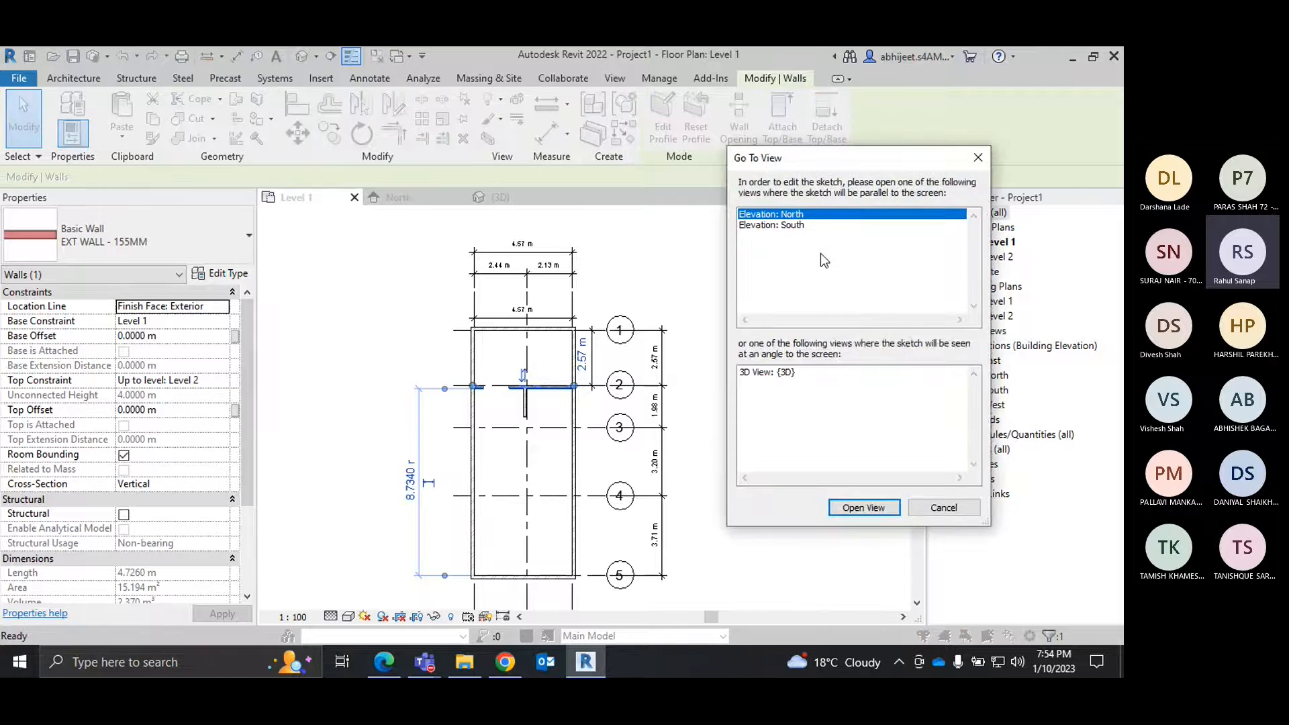
click(858, 508)
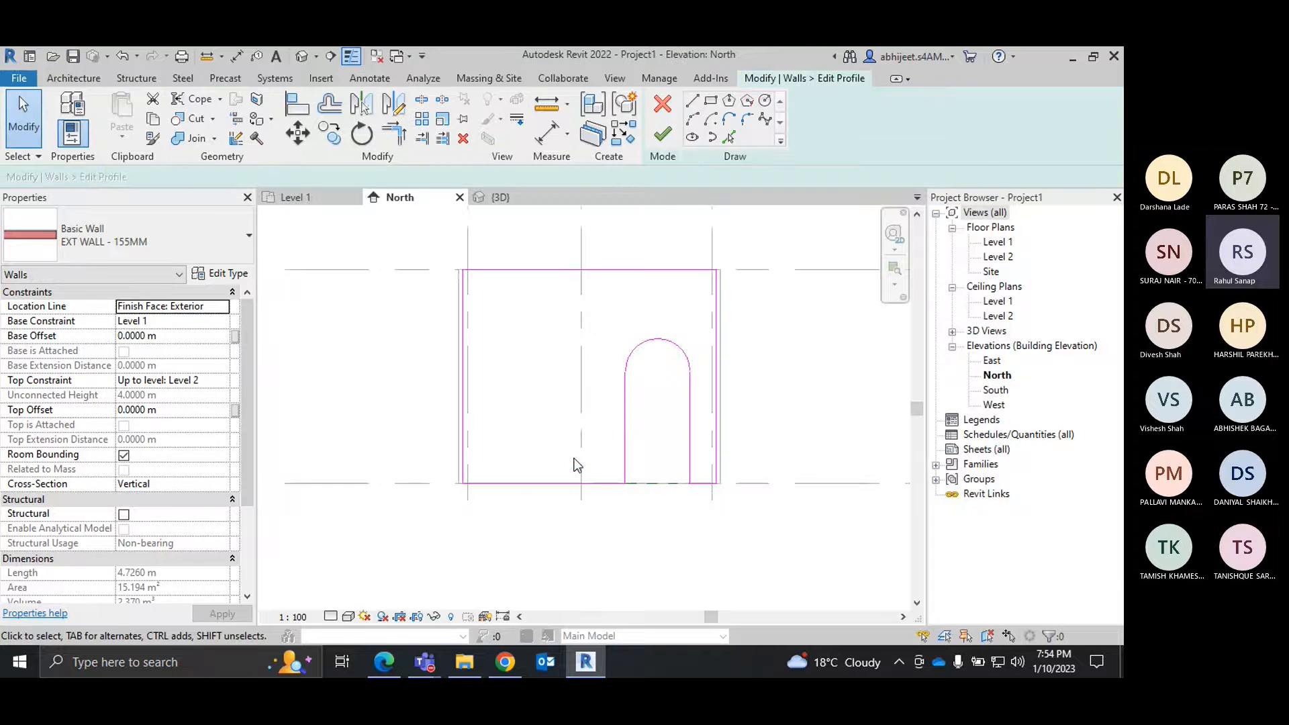
Sketch a rectangular opening 1.8 m wide and 1.2 m high beside the arch and finish the wall profile.
click(711, 101)
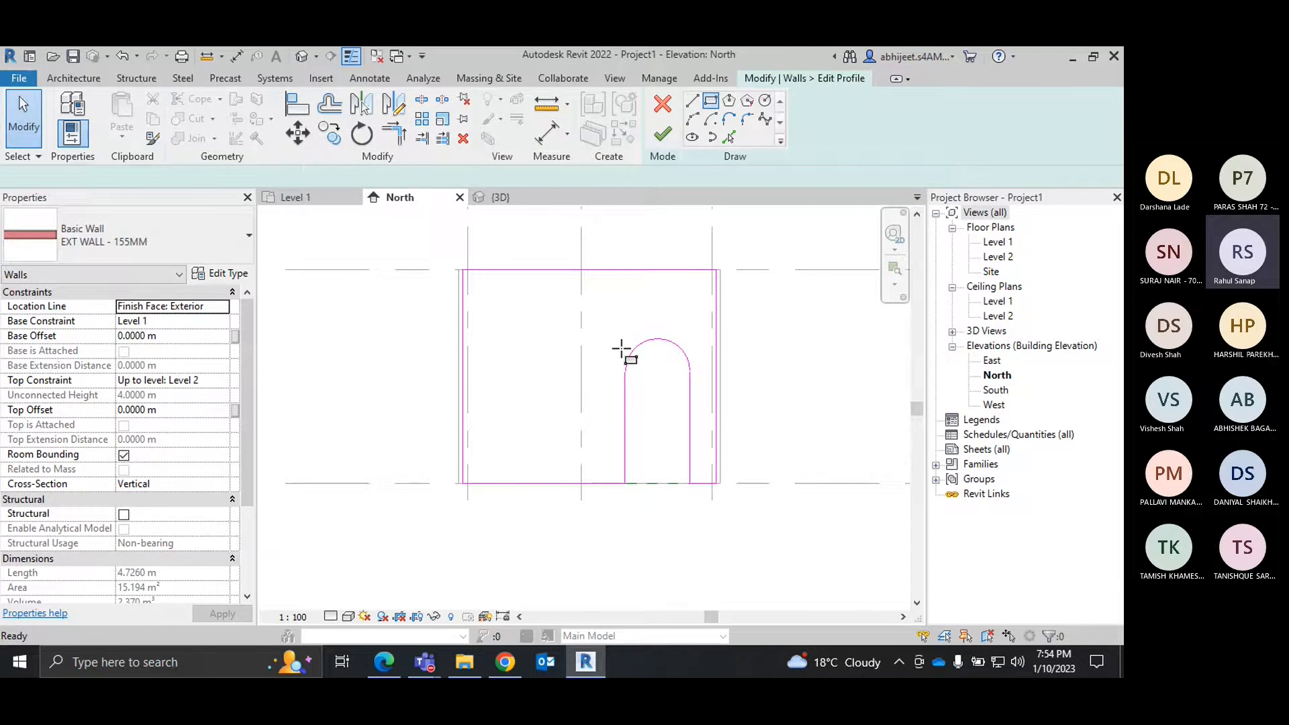
scroll(527, 438, up, 3)
click(450, 334)
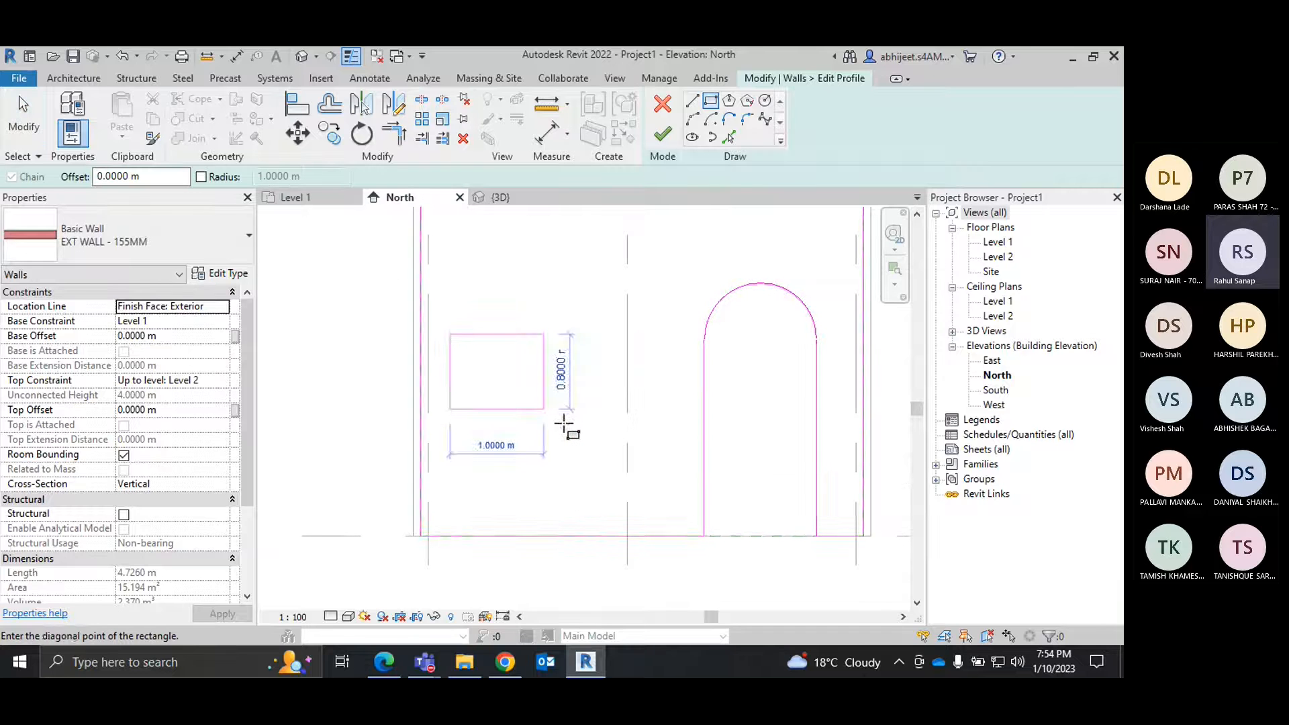
click(618, 446)
right_click(663, 281)
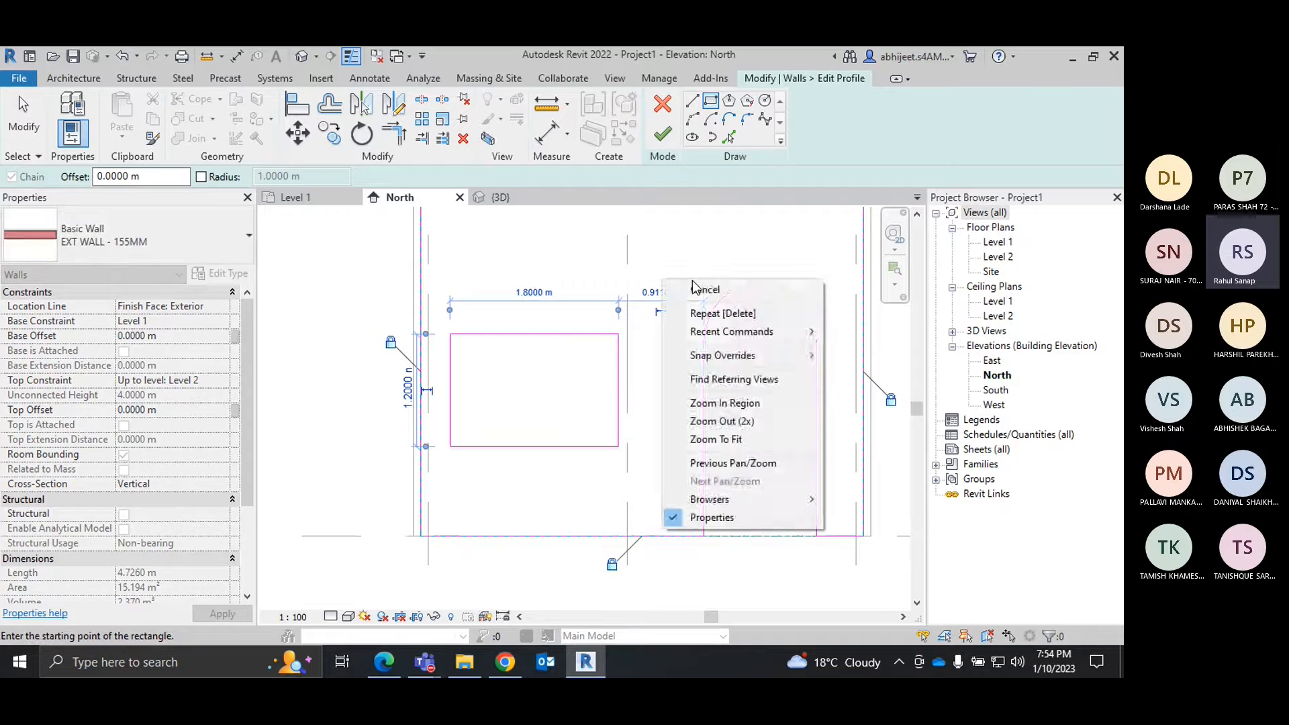
click(694, 288)
right_click(700, 254)
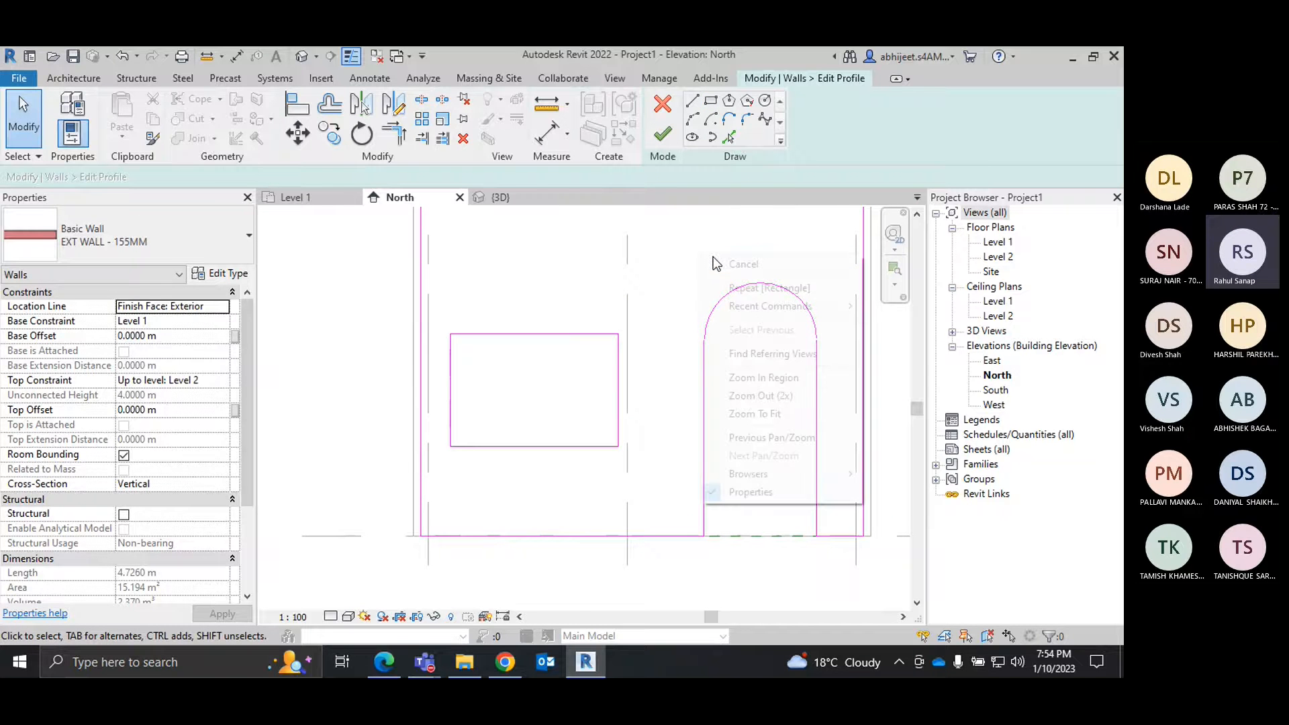
click(713, 259)
click(663, 135)
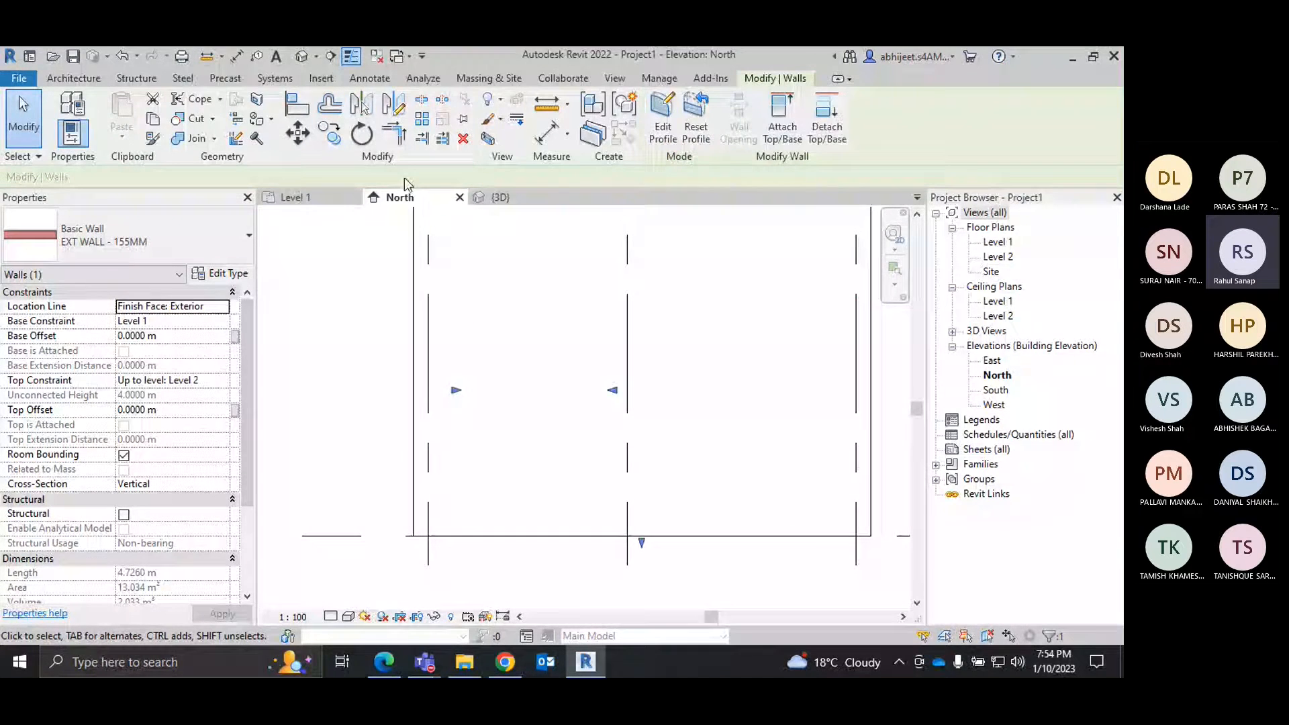
Examine the rectangular opening in the cross wall in 3D and return to the Level 1 floor plan.
click(499, 197)
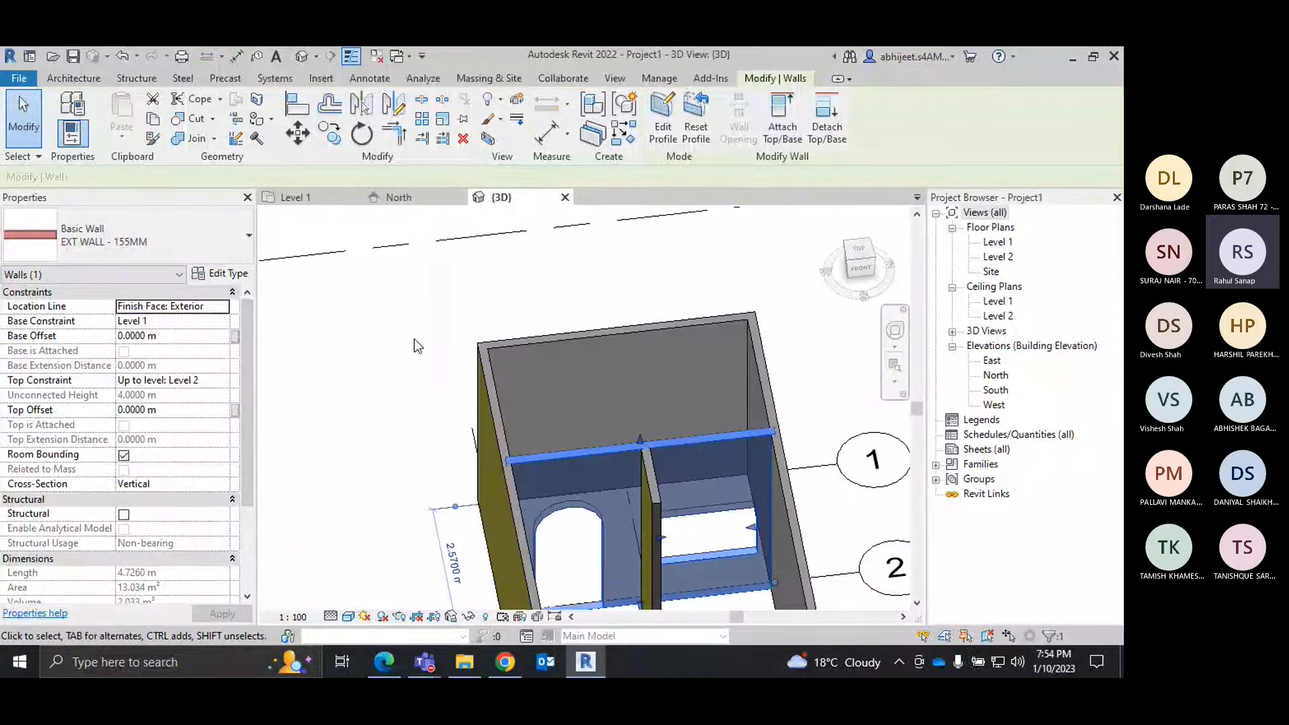
key(Escape)
scroll(581, 483, up, 5)
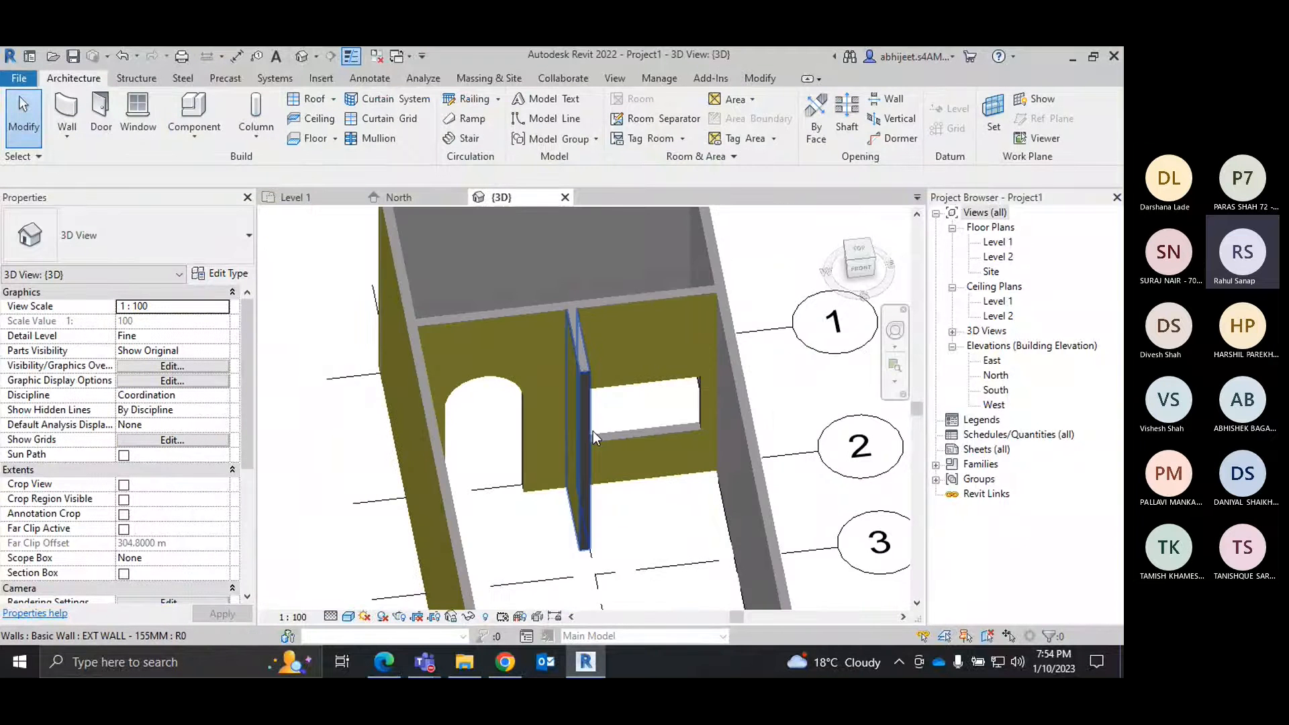
shift+middle_drag(594, 431, 641, 468)
click(611, 421)
scroll(618, 406, up, 3)
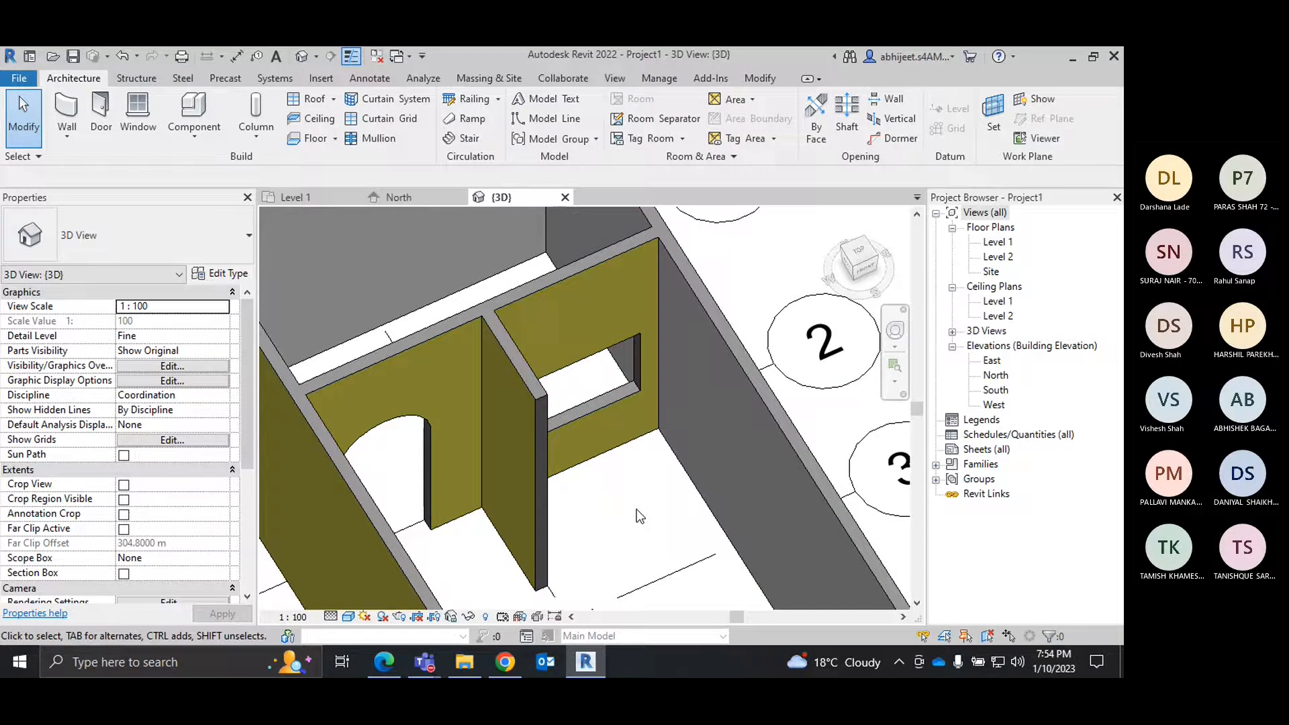
scroll(638, 515, down, 2)
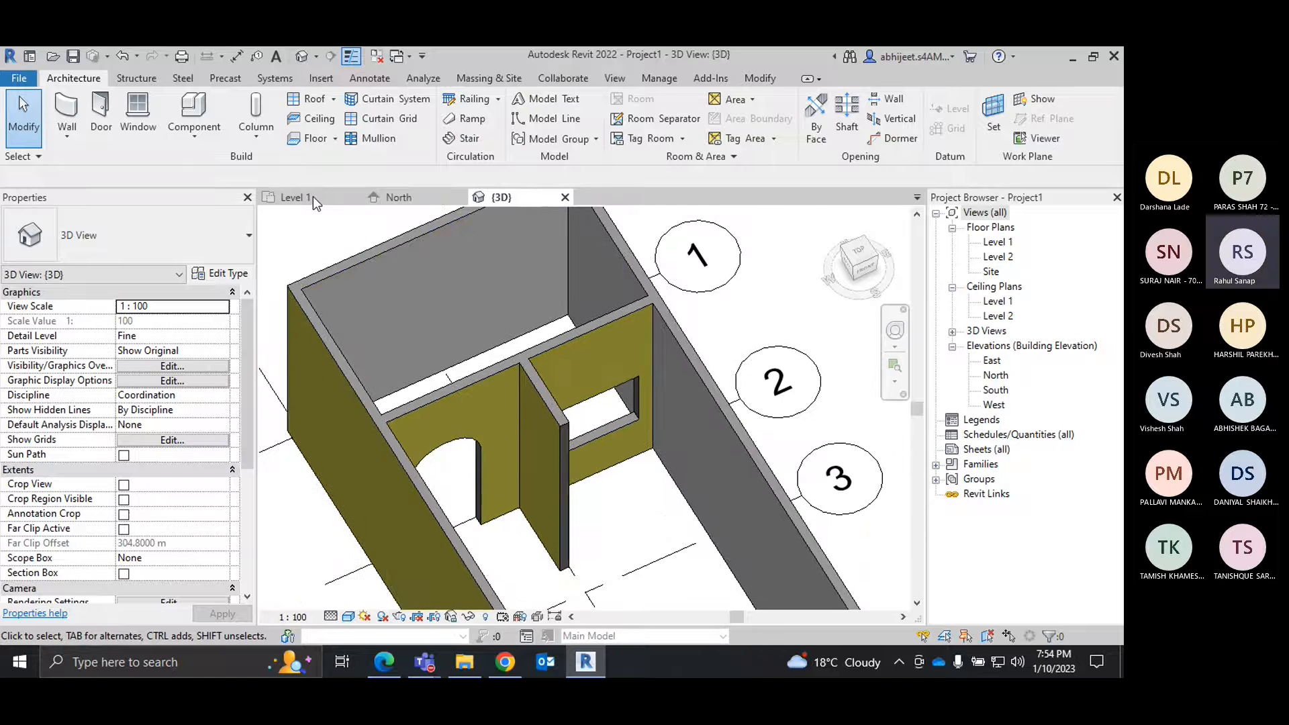
click(300, 203)
right_click(719, 232)
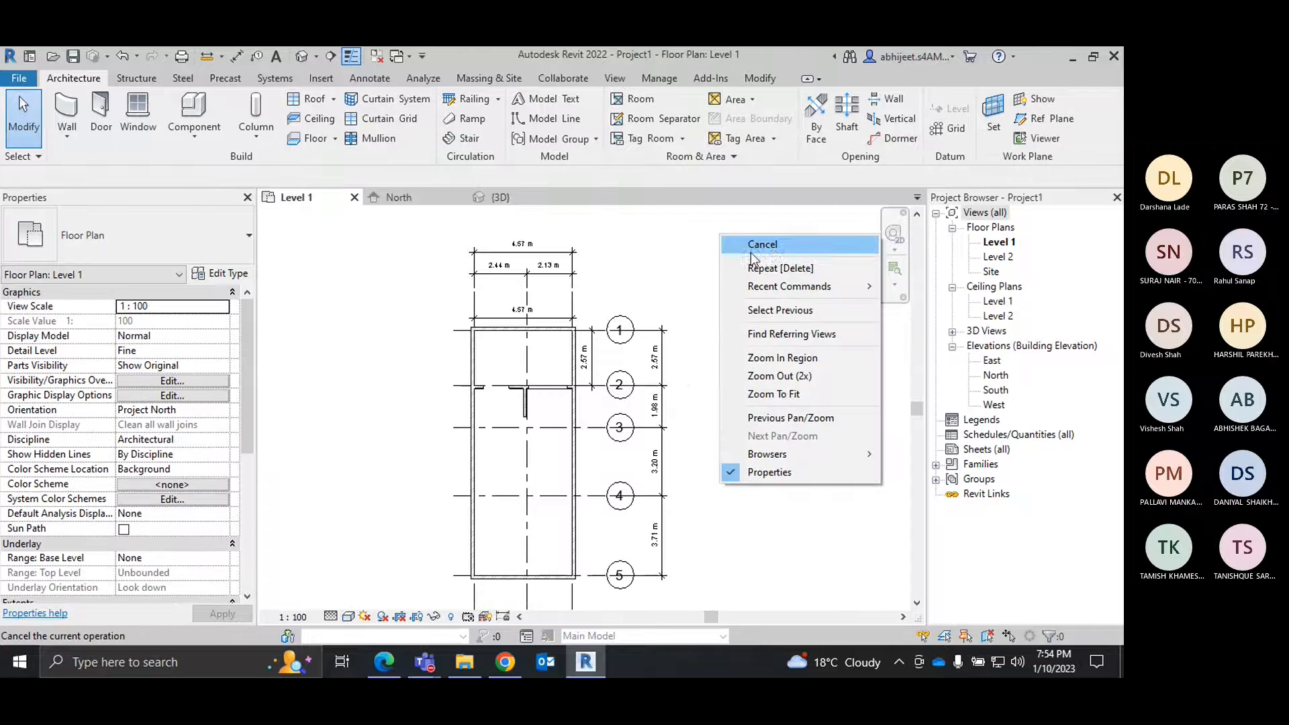
click(706, 237)
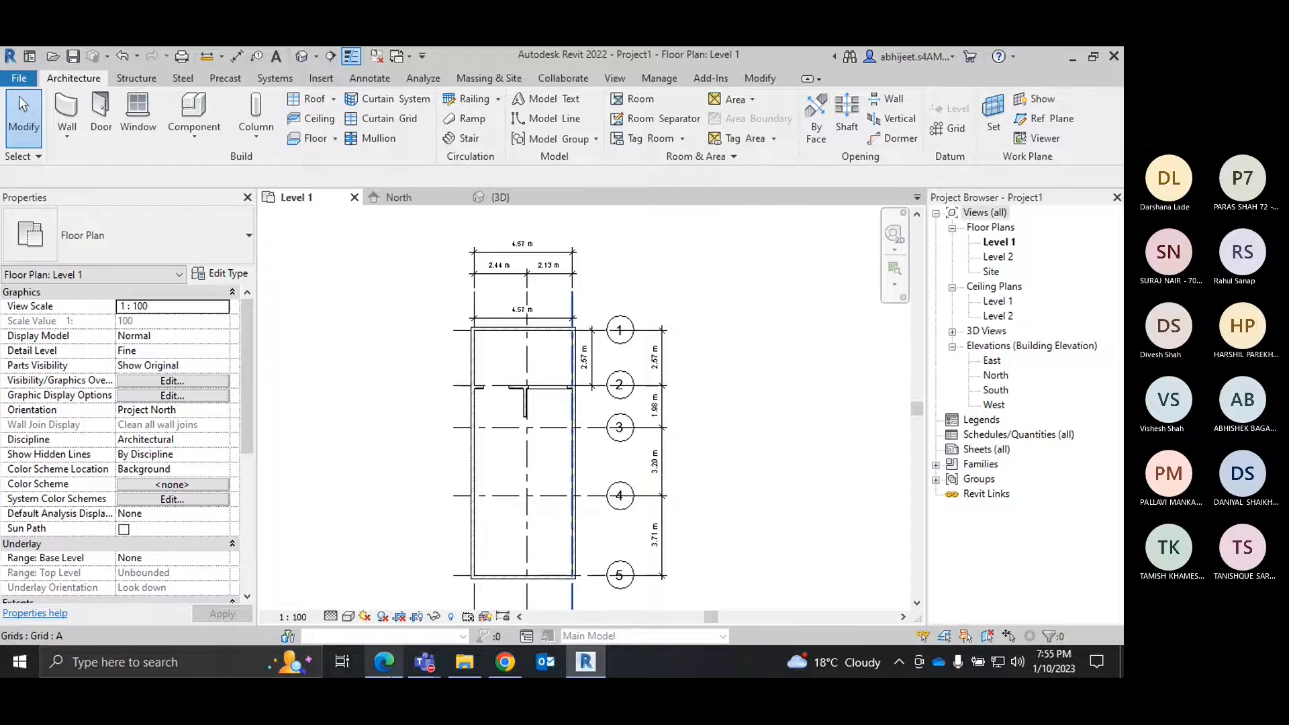
Switch to Edge and display Chapter 8, Working Architecture, in the 5 Weeks Advanced BIM Training PDF.
click(384, 663)
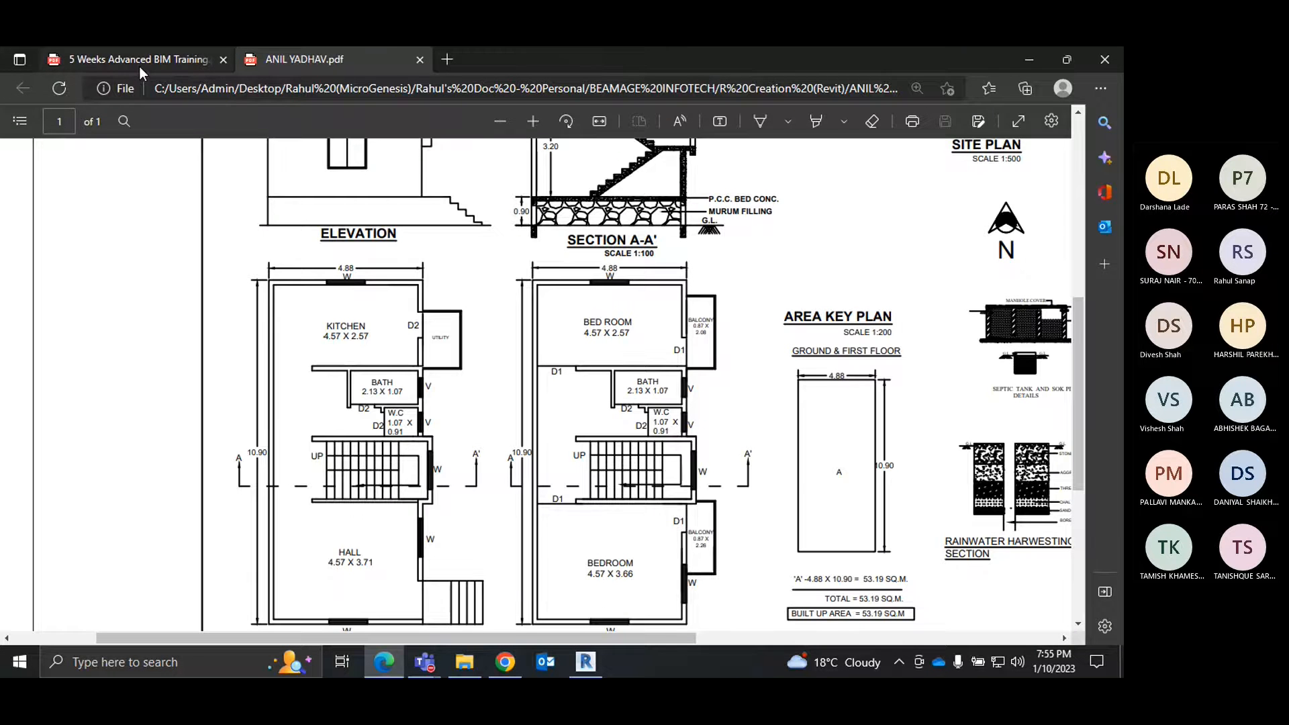
click(507, 664)
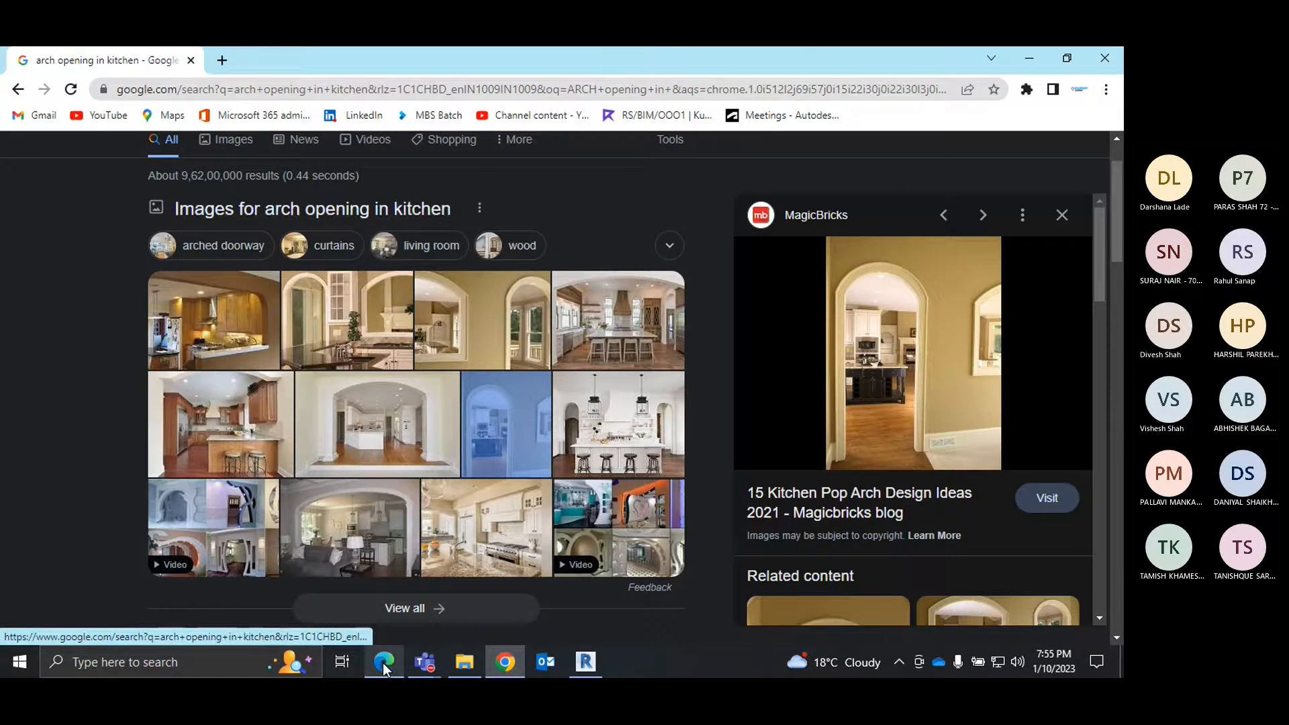
key(alt+Tab)
click(134, 60)
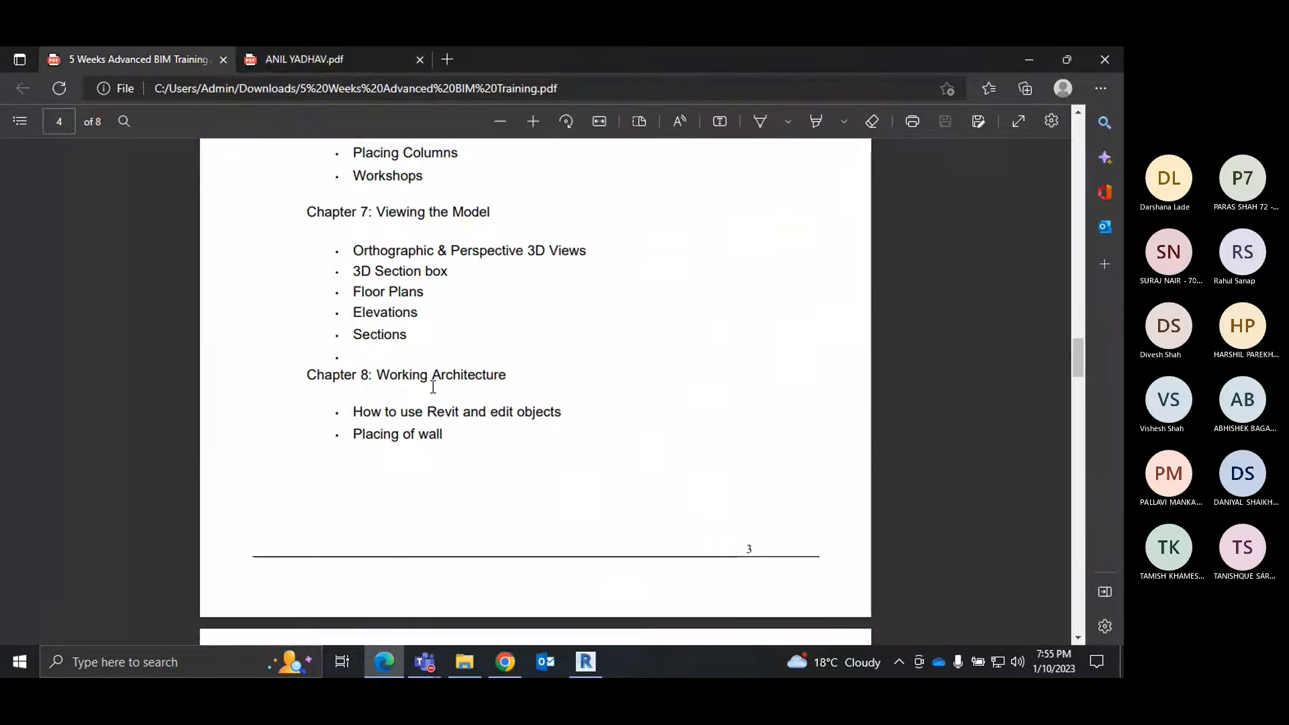
scroll(462, 403, down, 2)
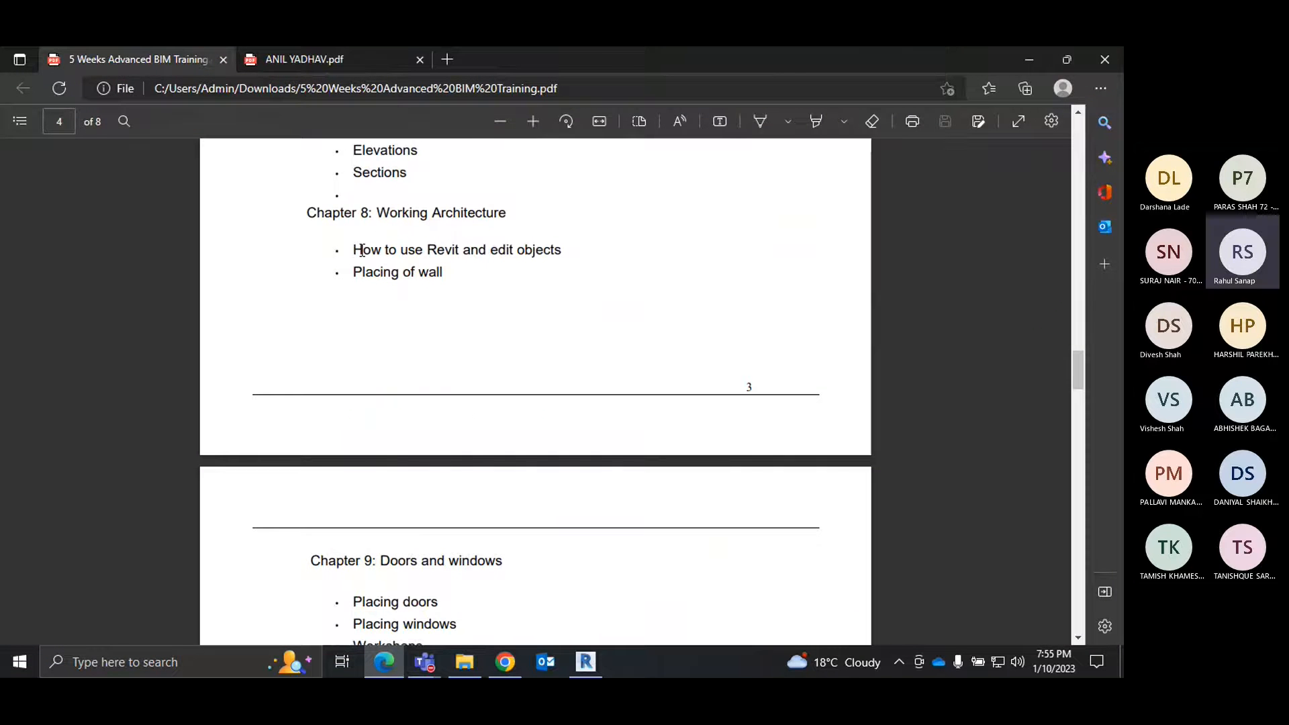
Select the words "edit objects" in the first topic under Chapter 8.
drag(362, 251, 486, 250)
click(659, 307)
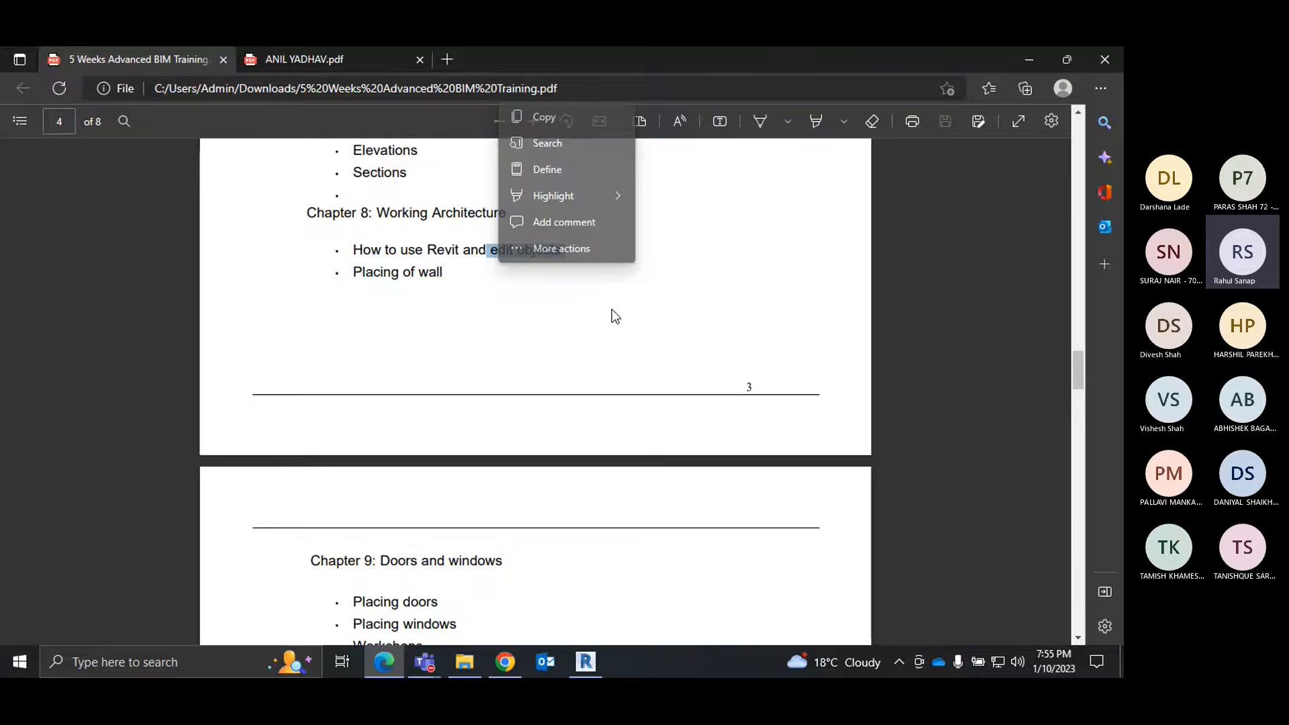
click(501, 252)
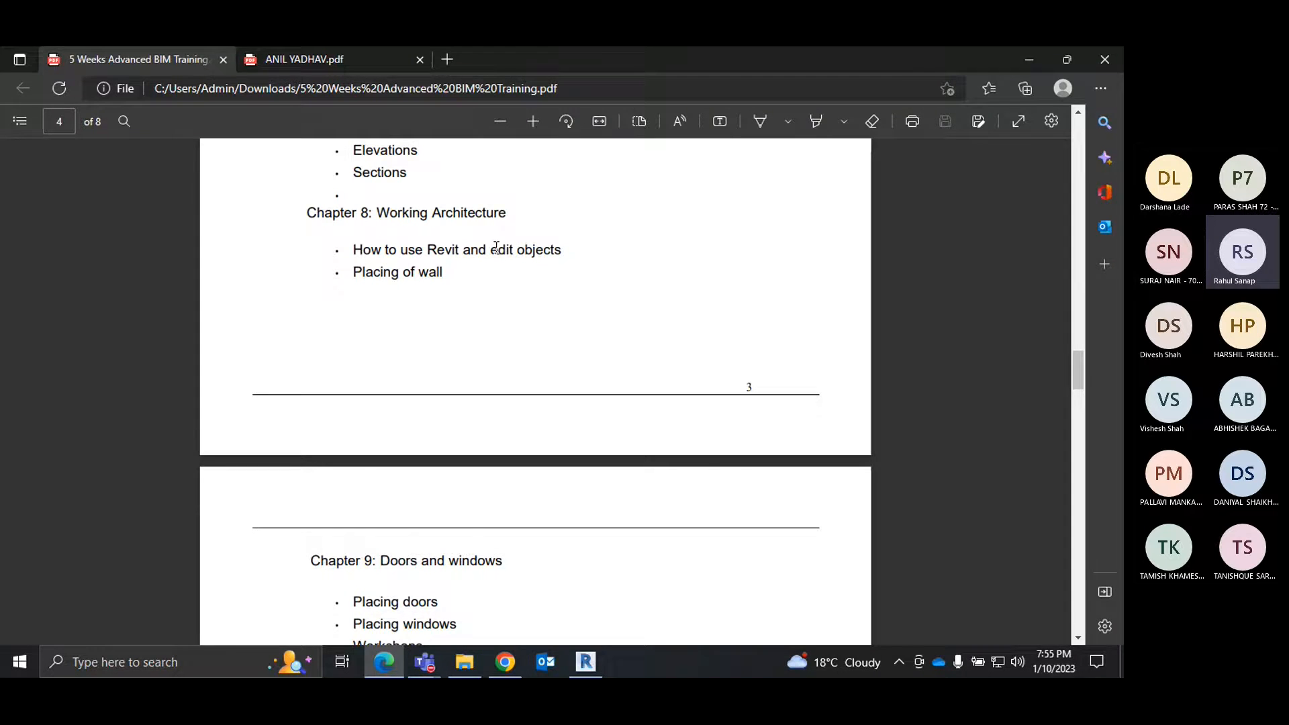
drag(492, 250, 566, 251)
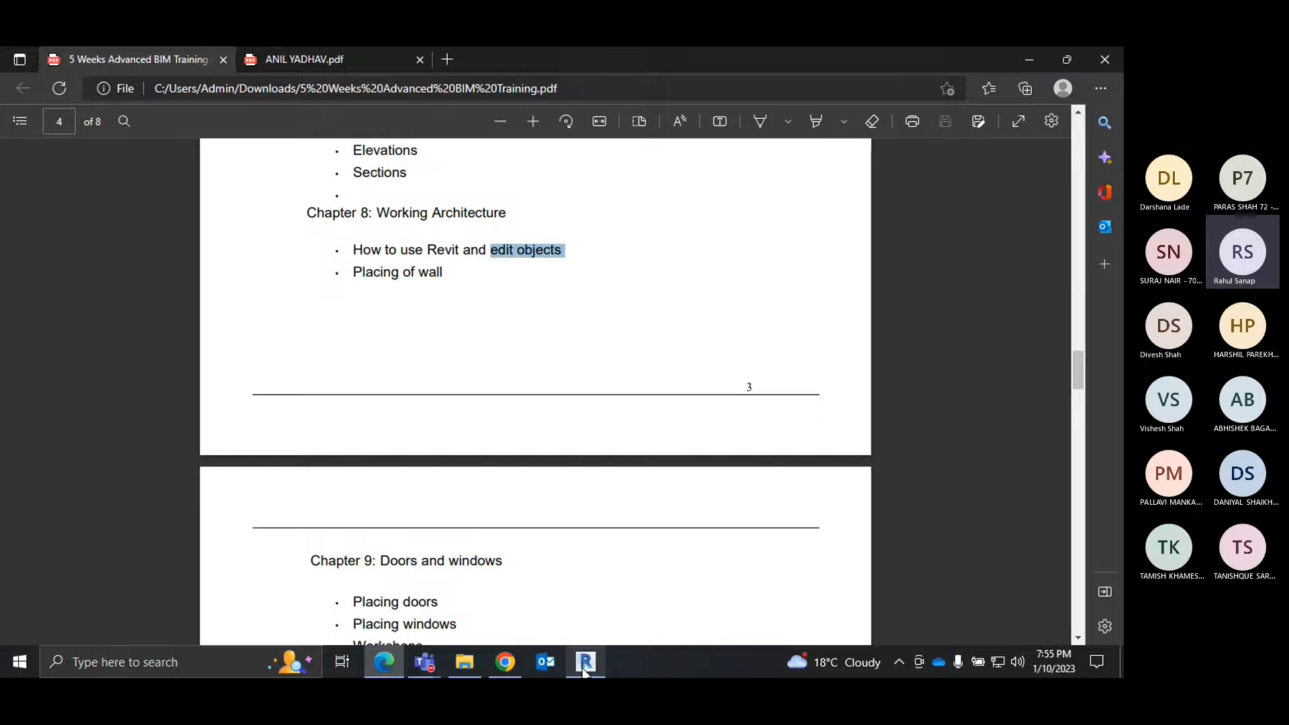
Switch to Revit, check the Teams meeting in a maximized window, and return to the Level 1 floor plan.
mouse_move(585, 663)
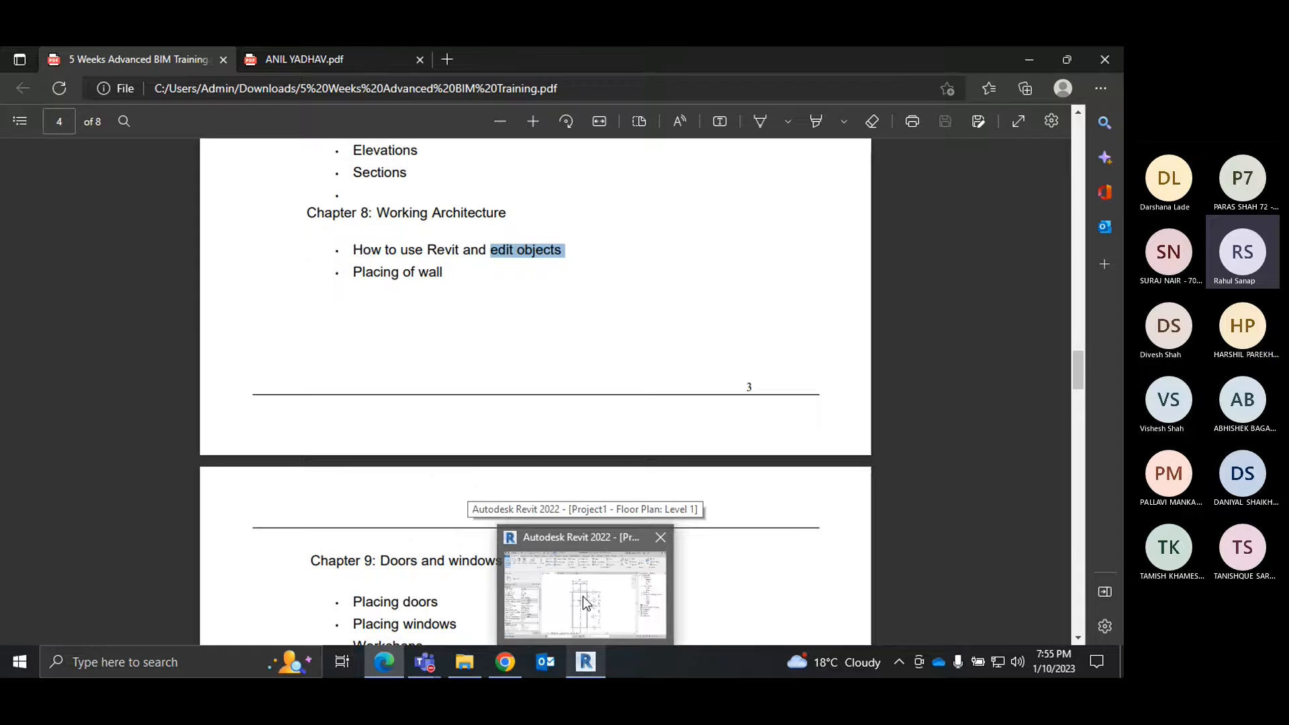
click(583, 596)
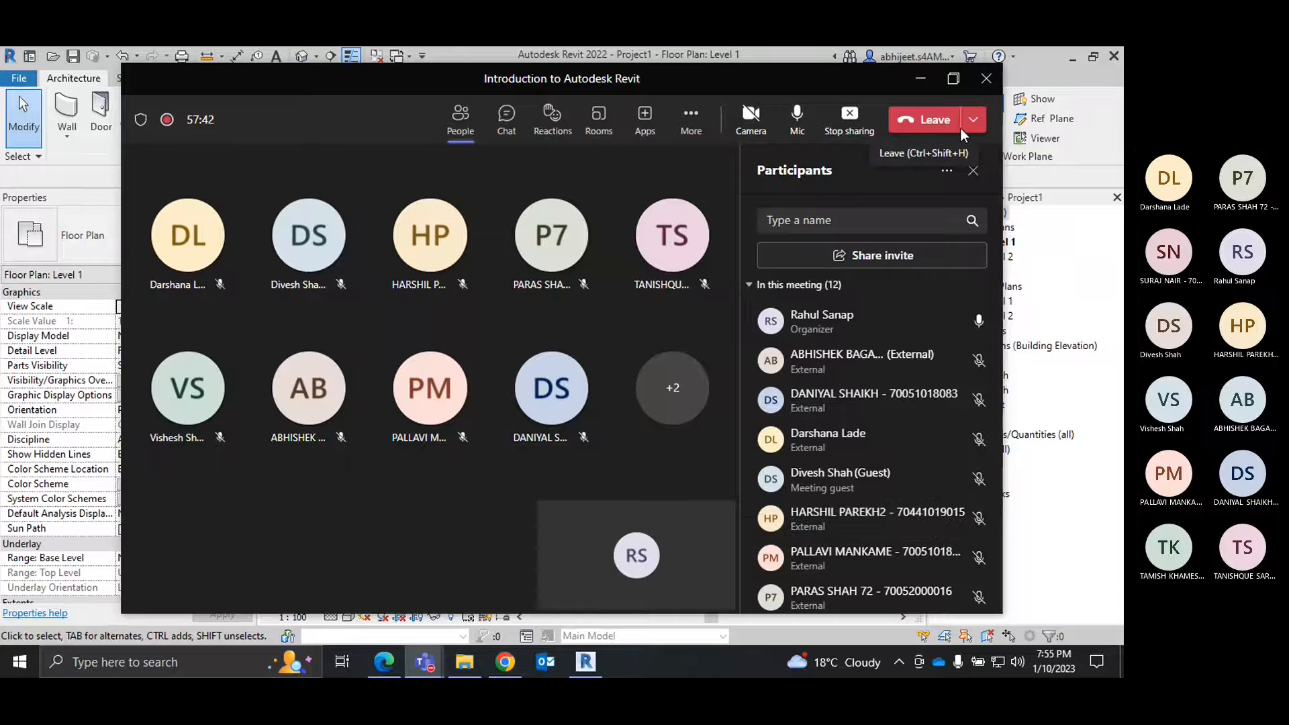
click(953, 80)
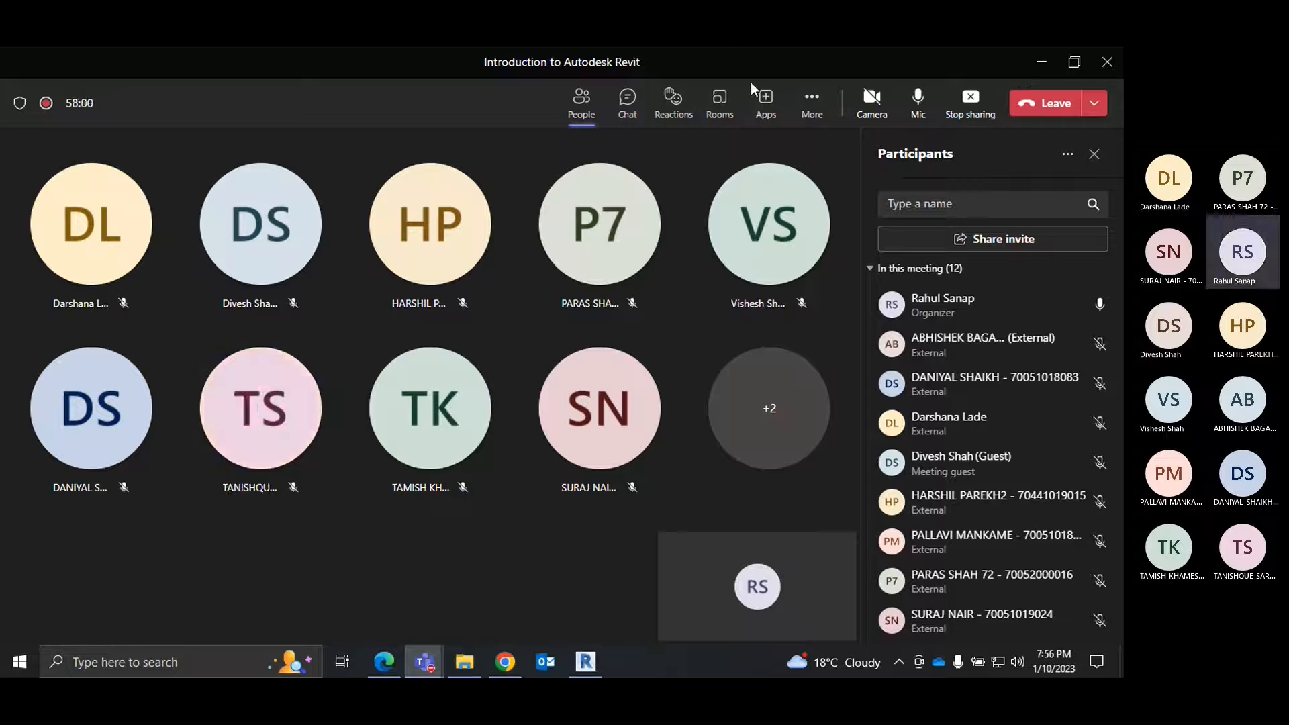
click(587, 663)
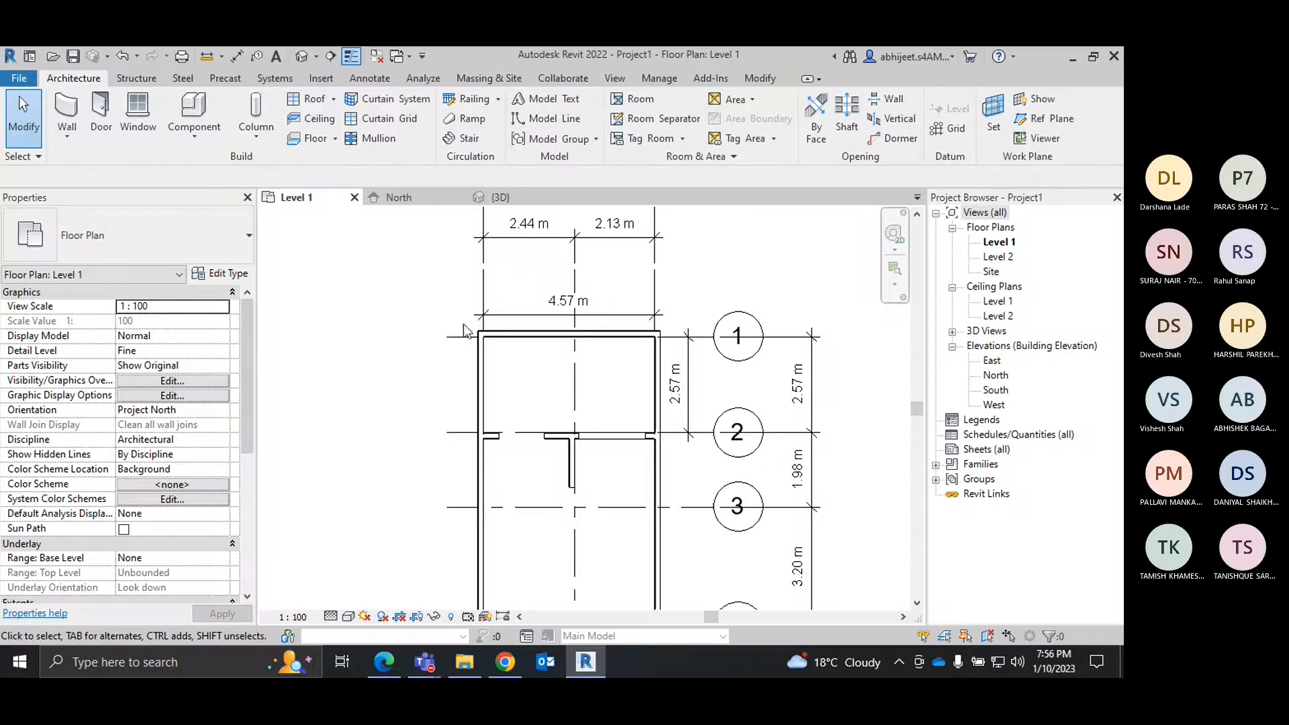
Open the layer structure of the west exterior wall's type, EXT WALL - 155MM.
click(481, 369)
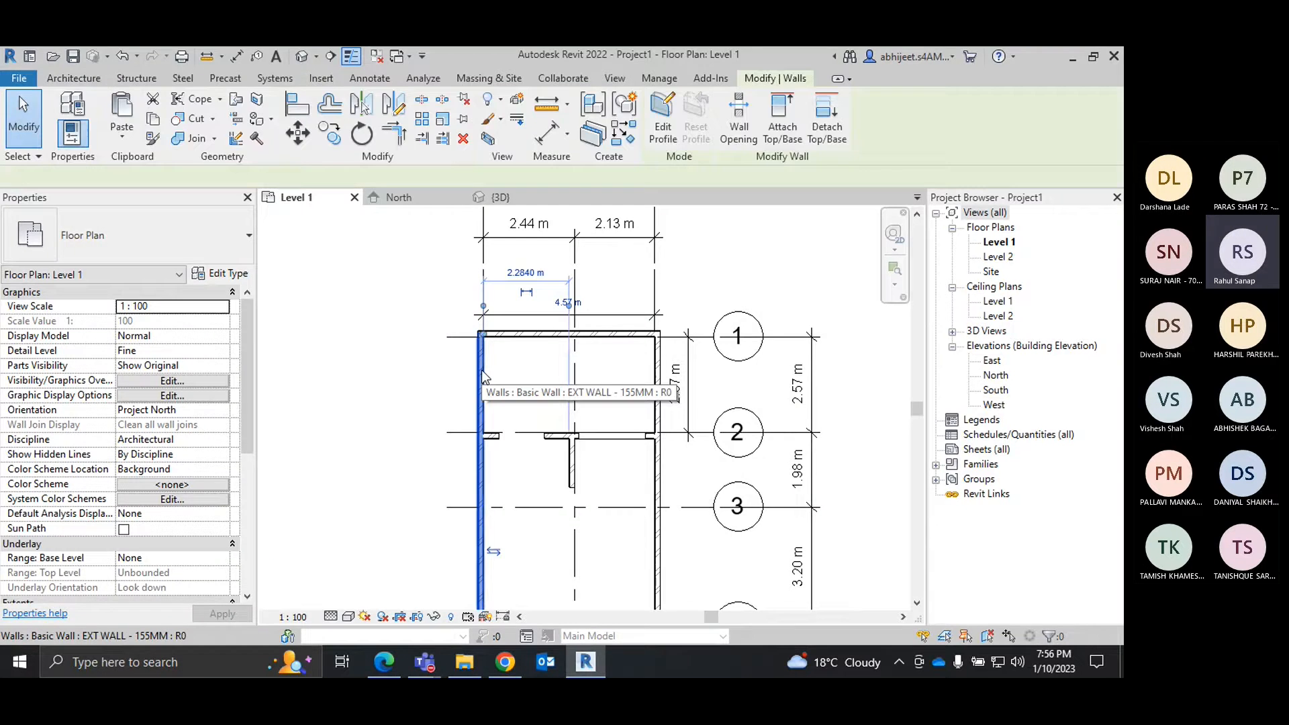
click(219, 273)
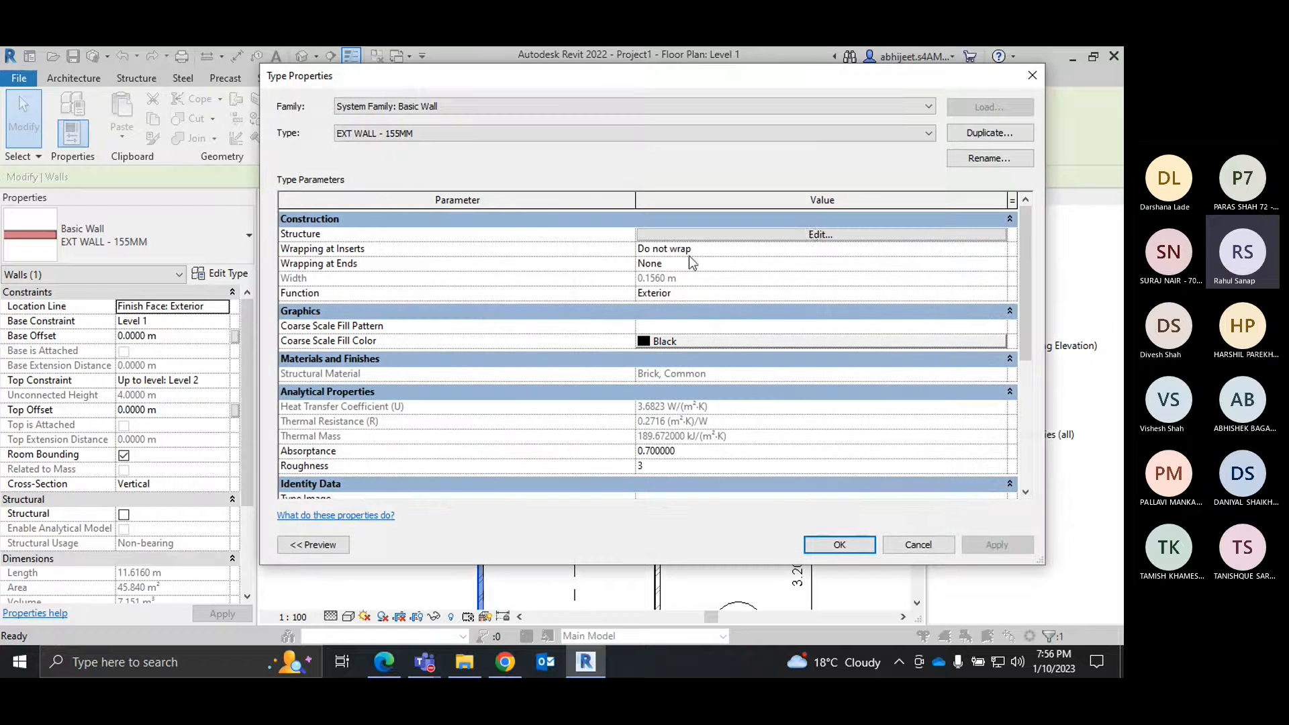
click(809, 231)
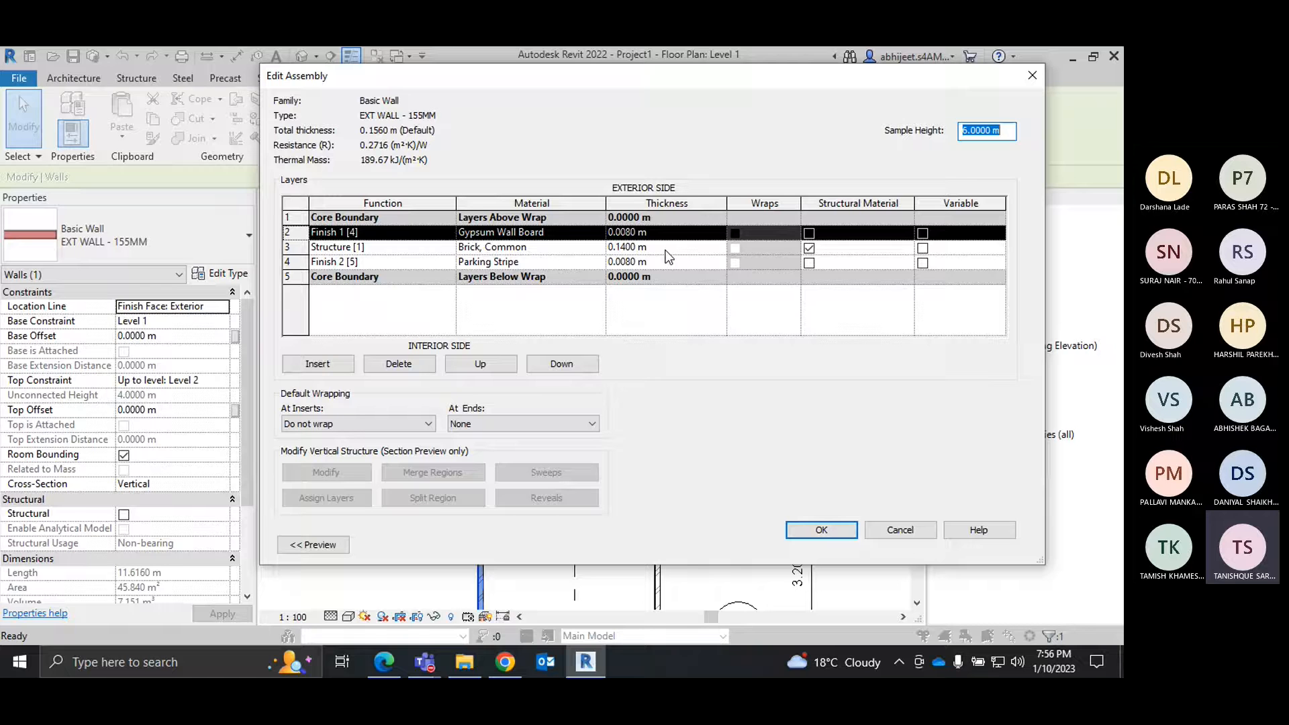
Switch to the Teams meeting, admit the participant waiting in the lobby, and return to Revit.
mouse_move(425, 662)
click(469, 578)
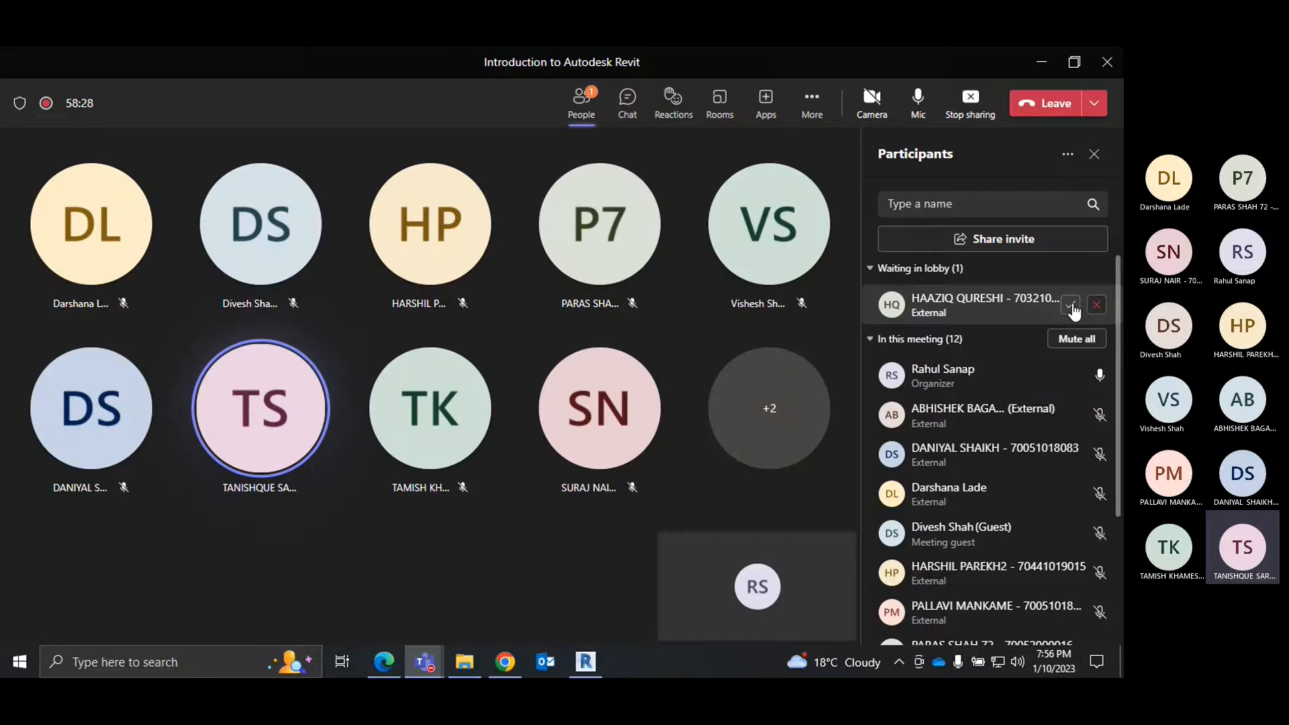
click(1070, 306)
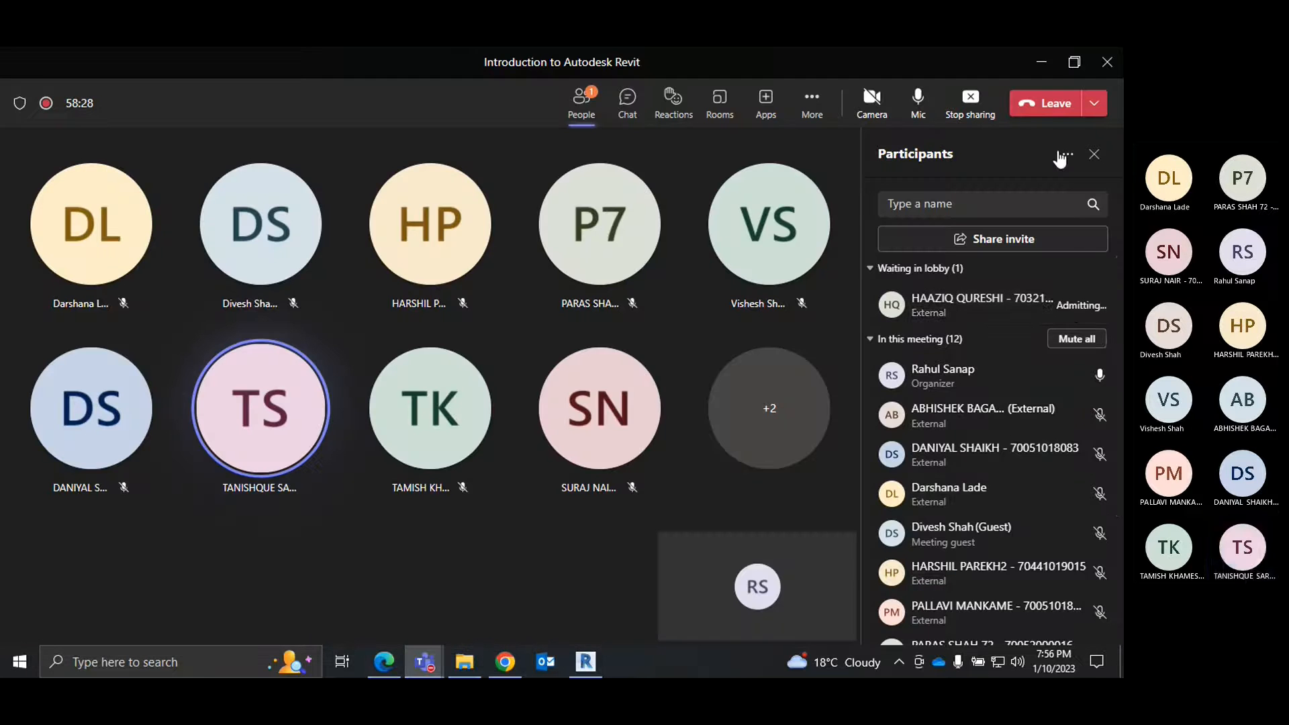
click(1049, 60)
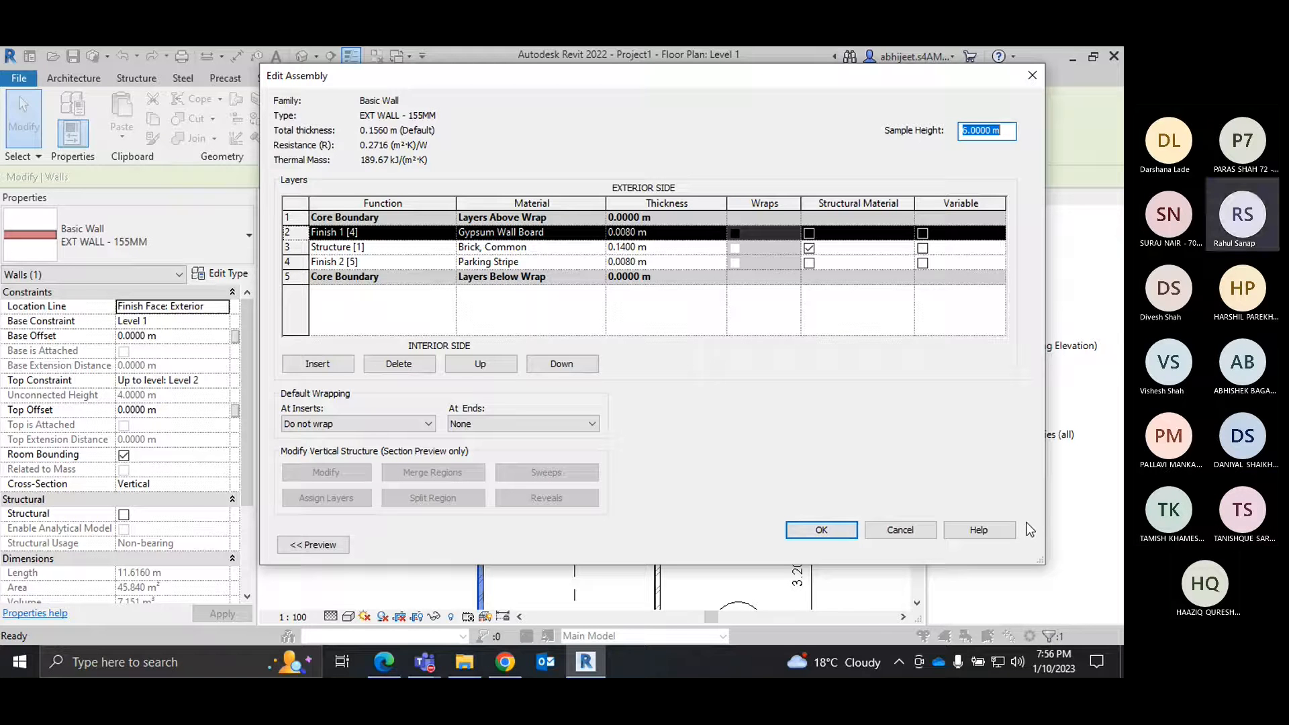
Dismiss the wall's layer structure and type properties without changing them and deselect the wall.
click(315, 364)
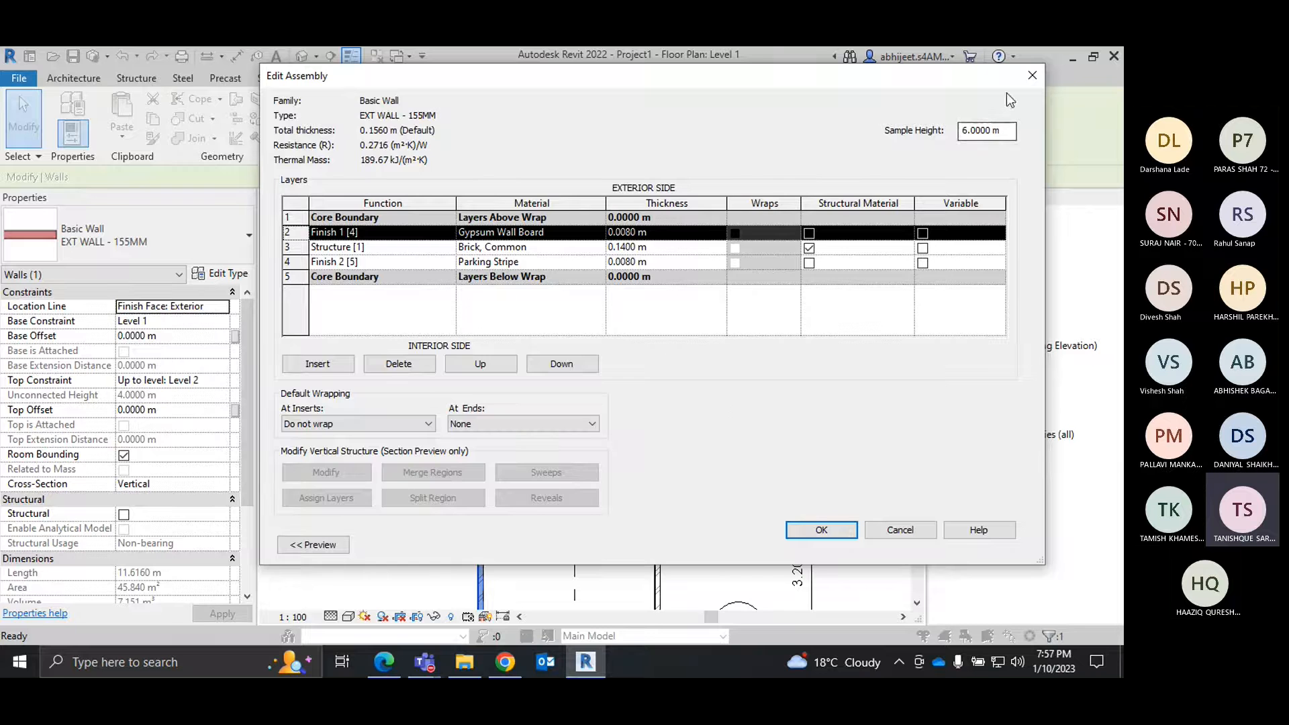
click(1031, 76)
click(1032, 76)
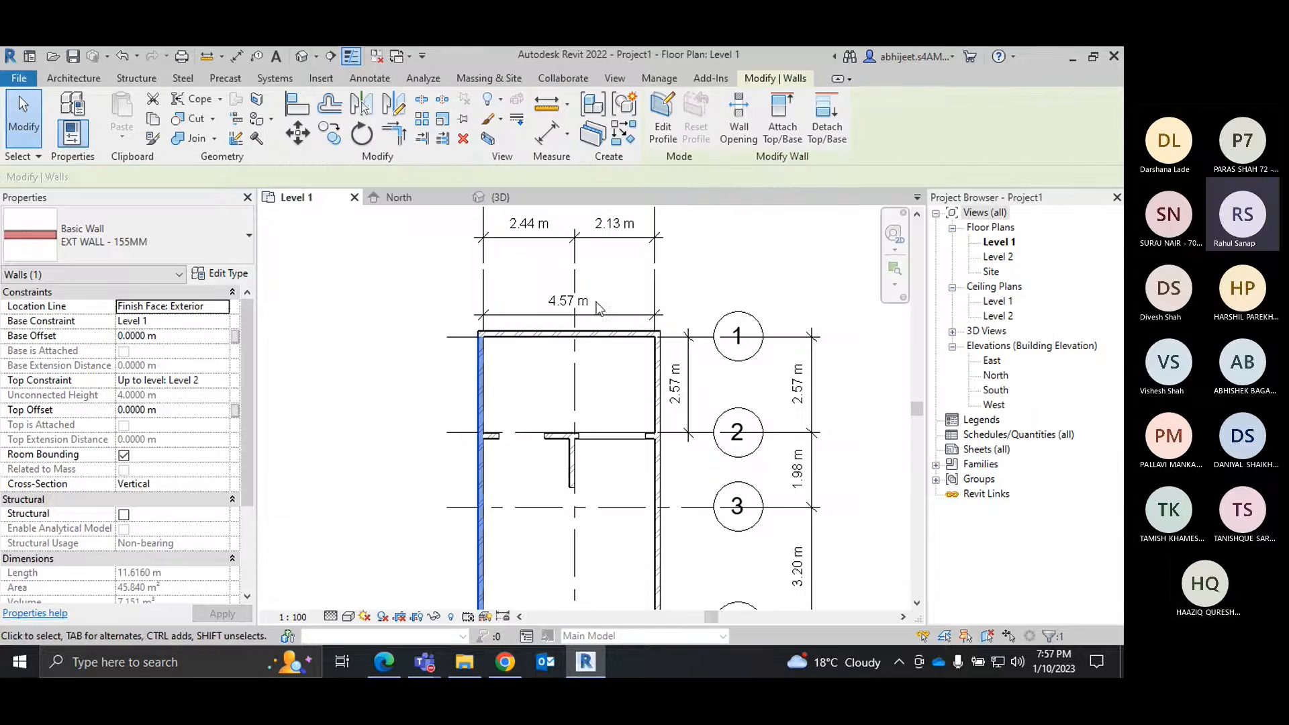
click(357, 341)
Review the Common discipline formats in the project units and close them unchanged.
key(u)
key(n)
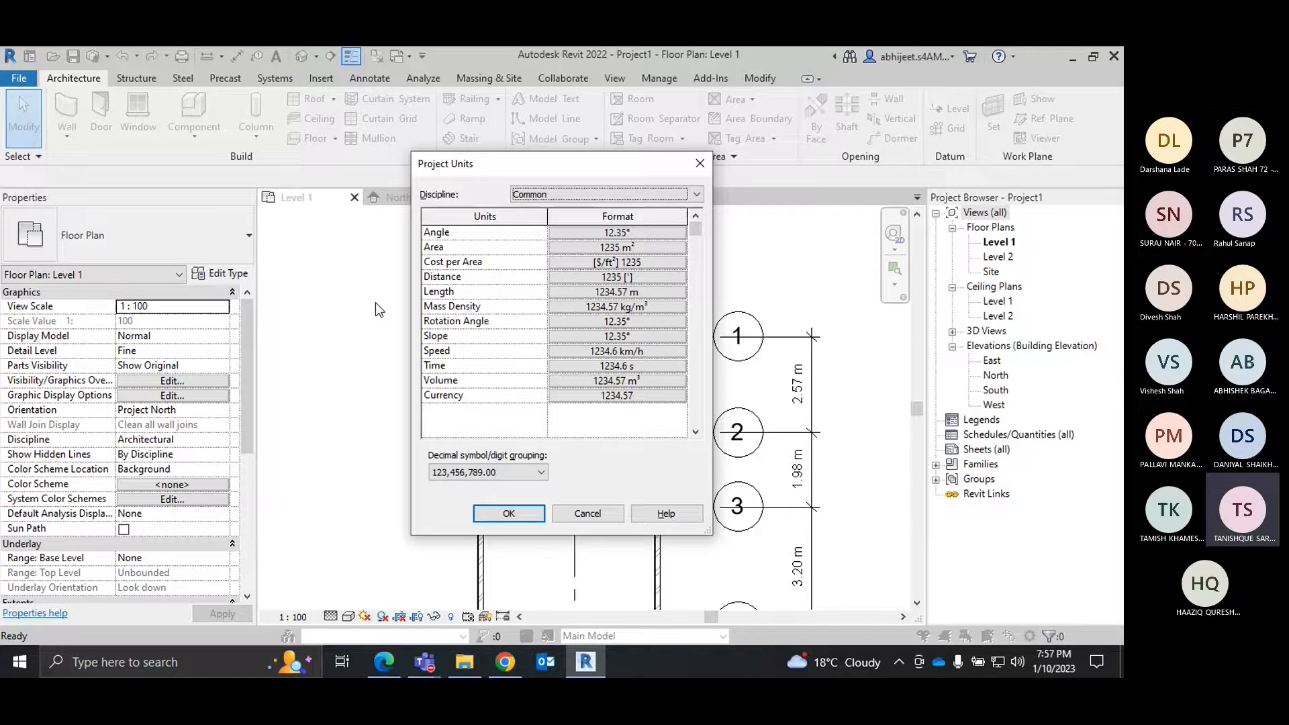
click(708, 164)
right_click(408, 279)
click(428, 282)
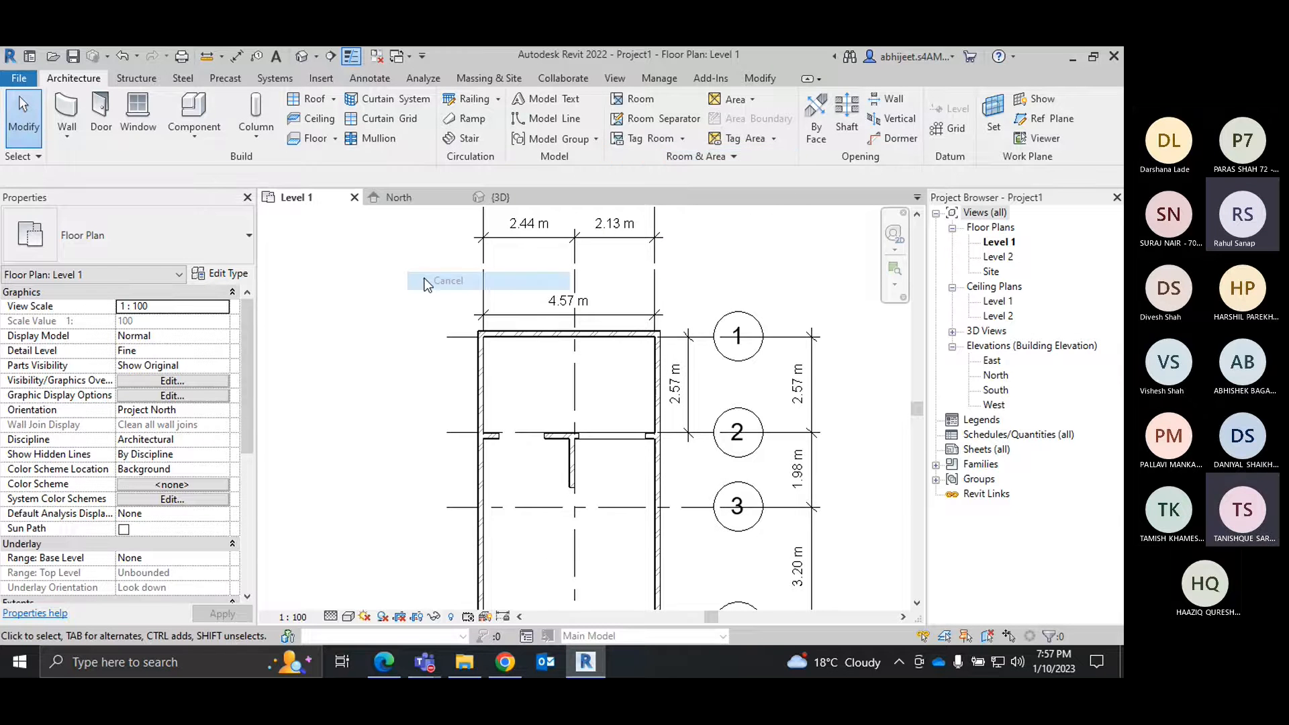
right_click(390, 265)
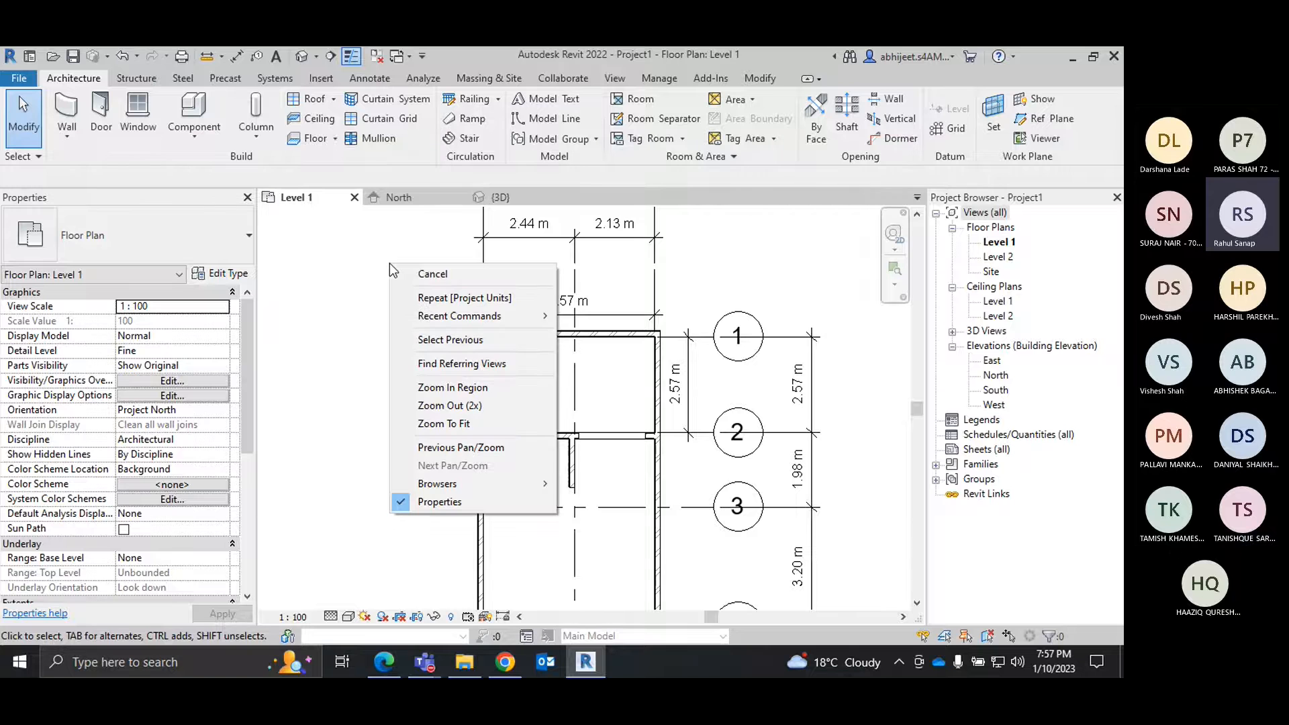
click(438, 273)
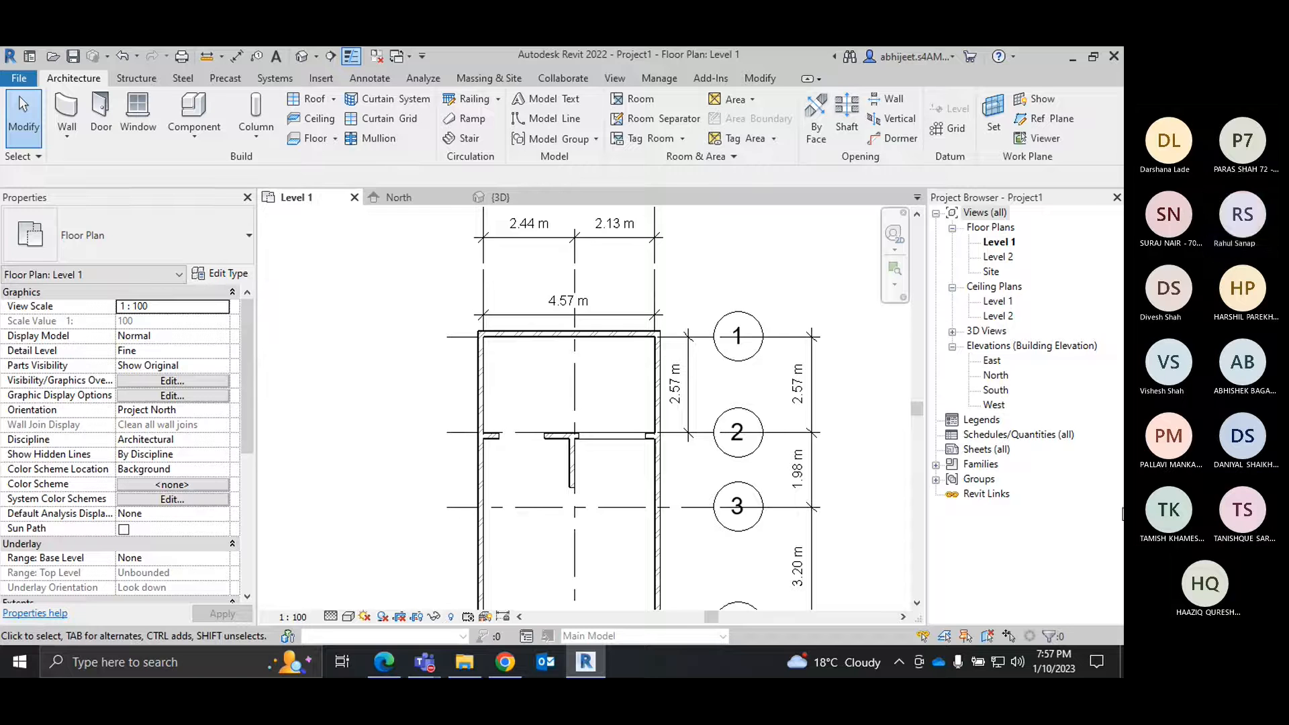
right_click(386, 264)
click(411, 272)
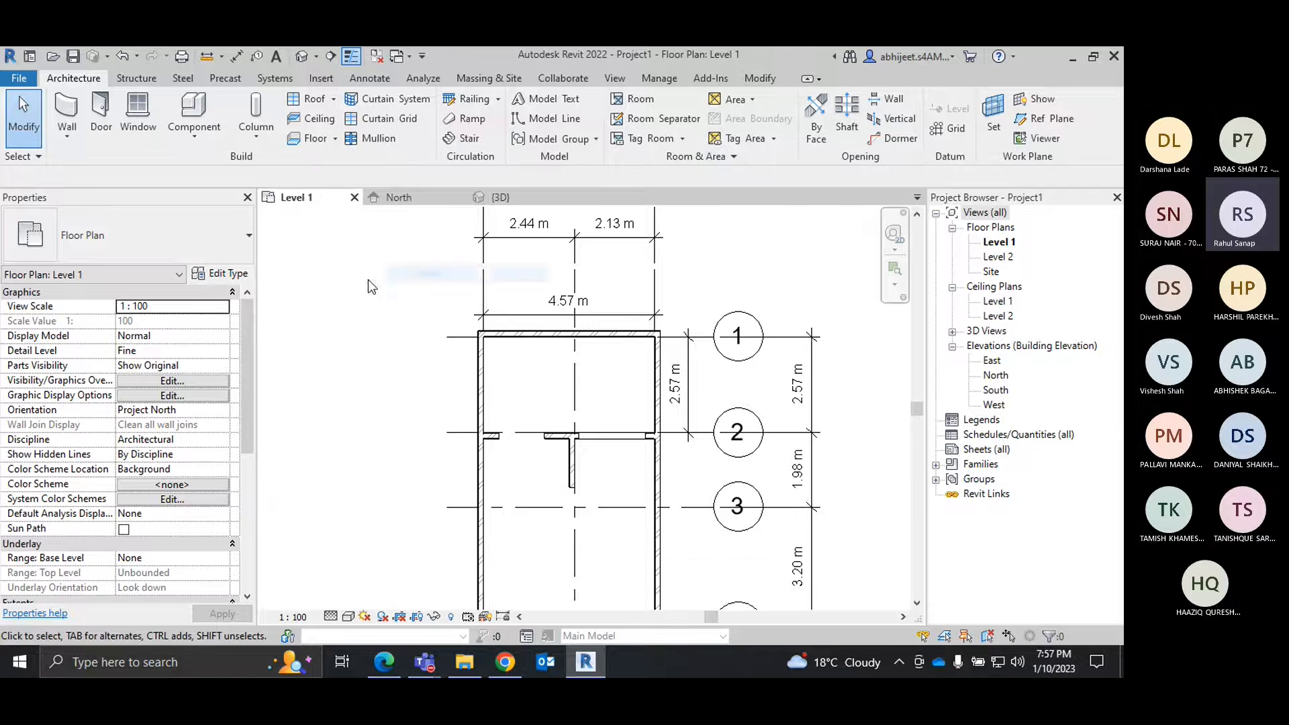
Switch to the BIM training PDF in Edge, review the Chapter 8 topic "Placing of wall", and return to Revit.
click(384, 663)
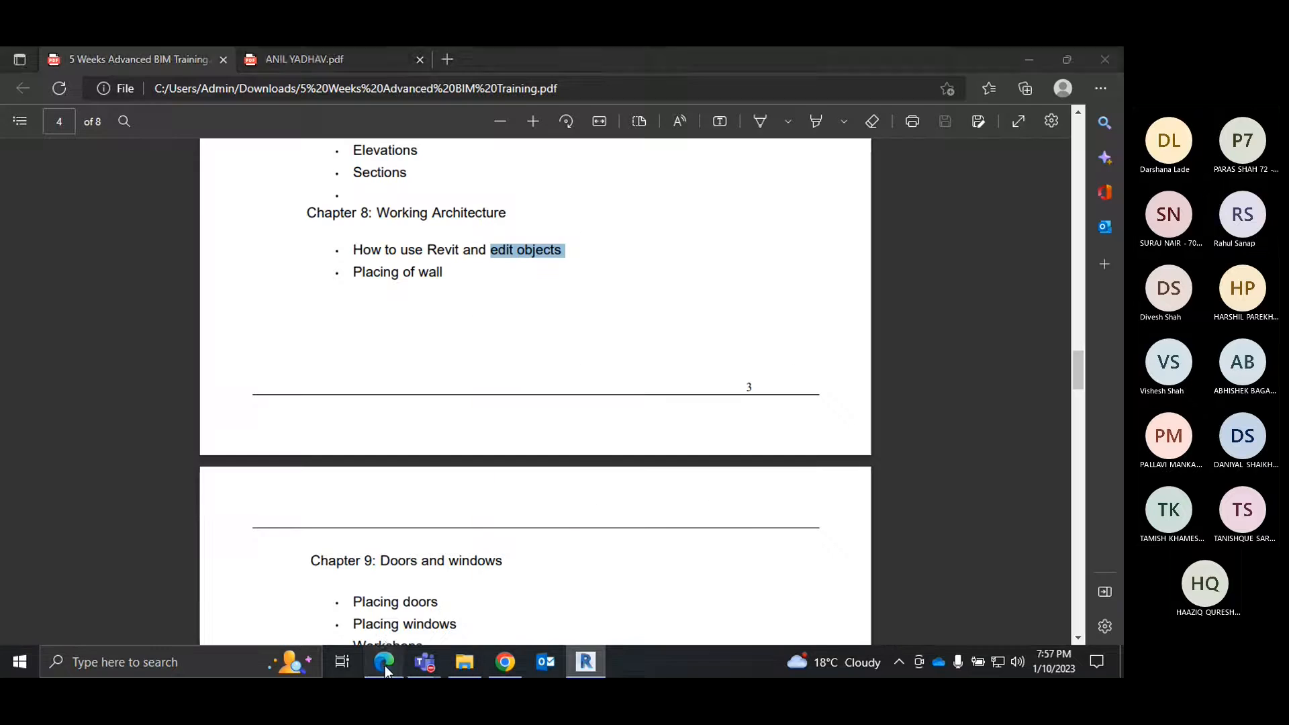
mouse_move(491, 250)
mouse_down()
mouse_move(579, 253)
mouse_move(491, 252)
mouse_move(498, 262)
mouse_up()
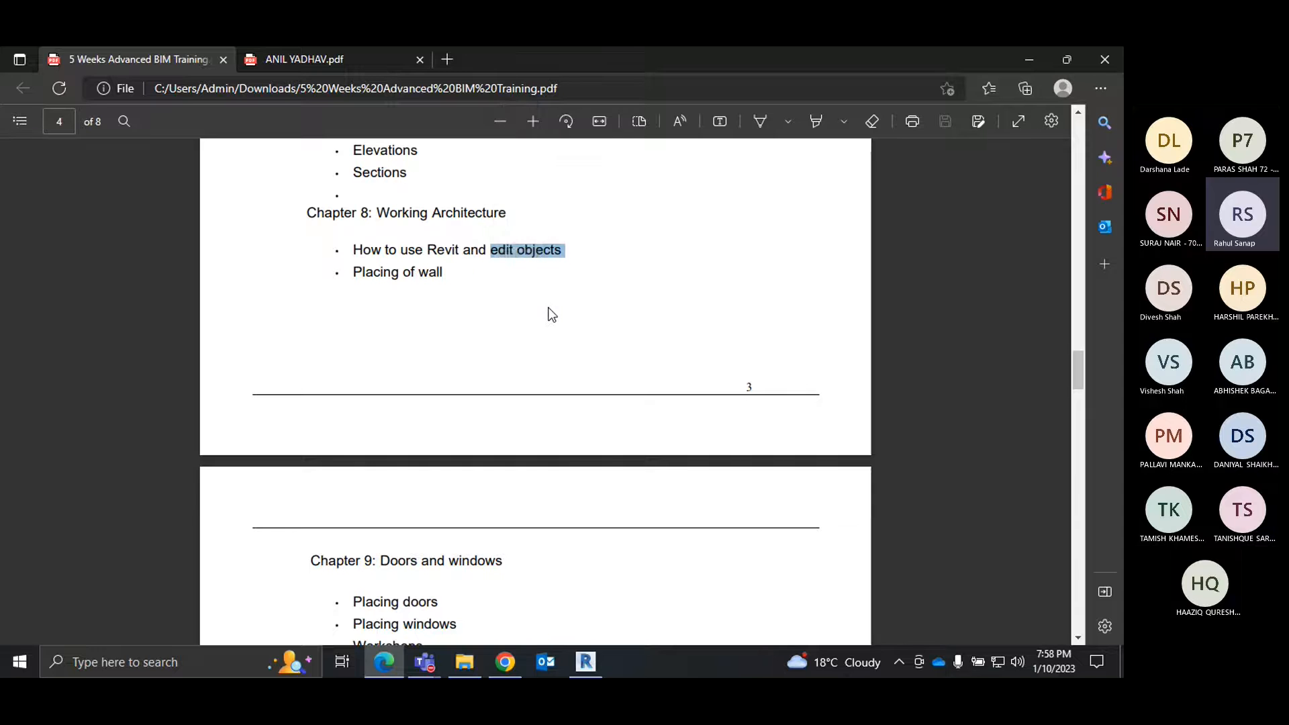
click(500, 304)
drag(448, 275, 352, 272)
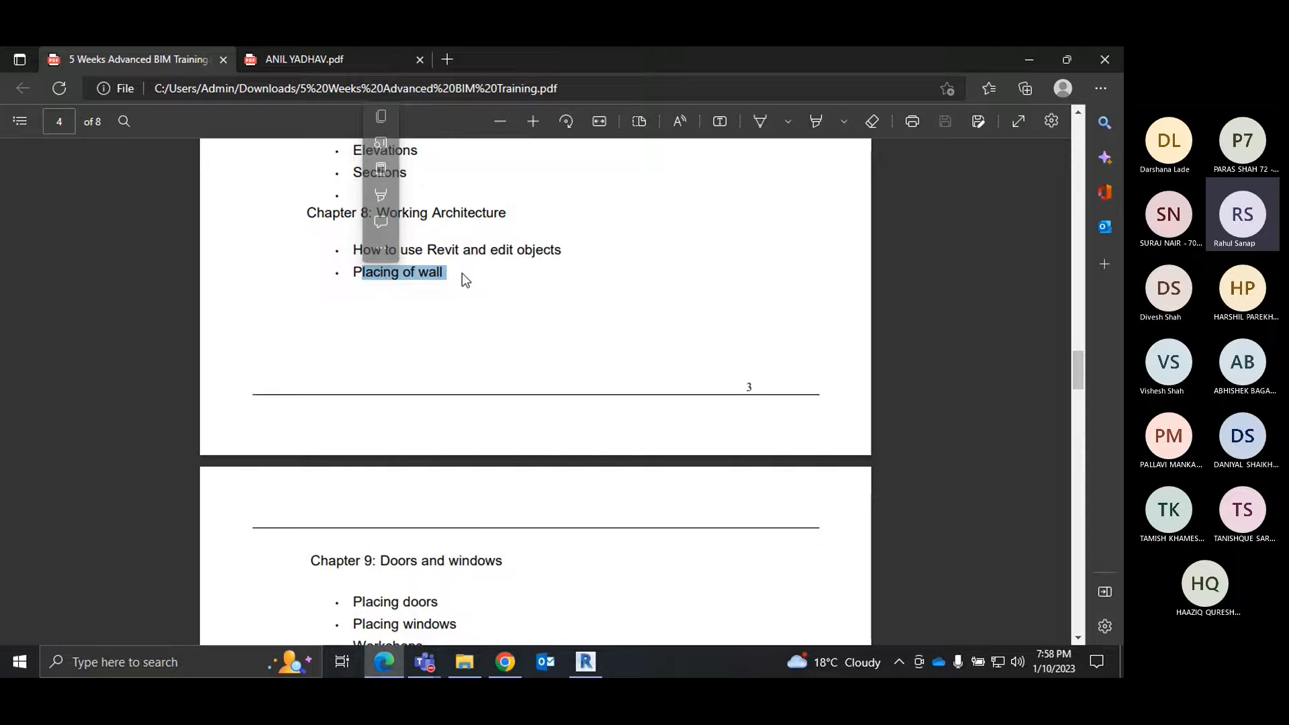
click(462, 273)
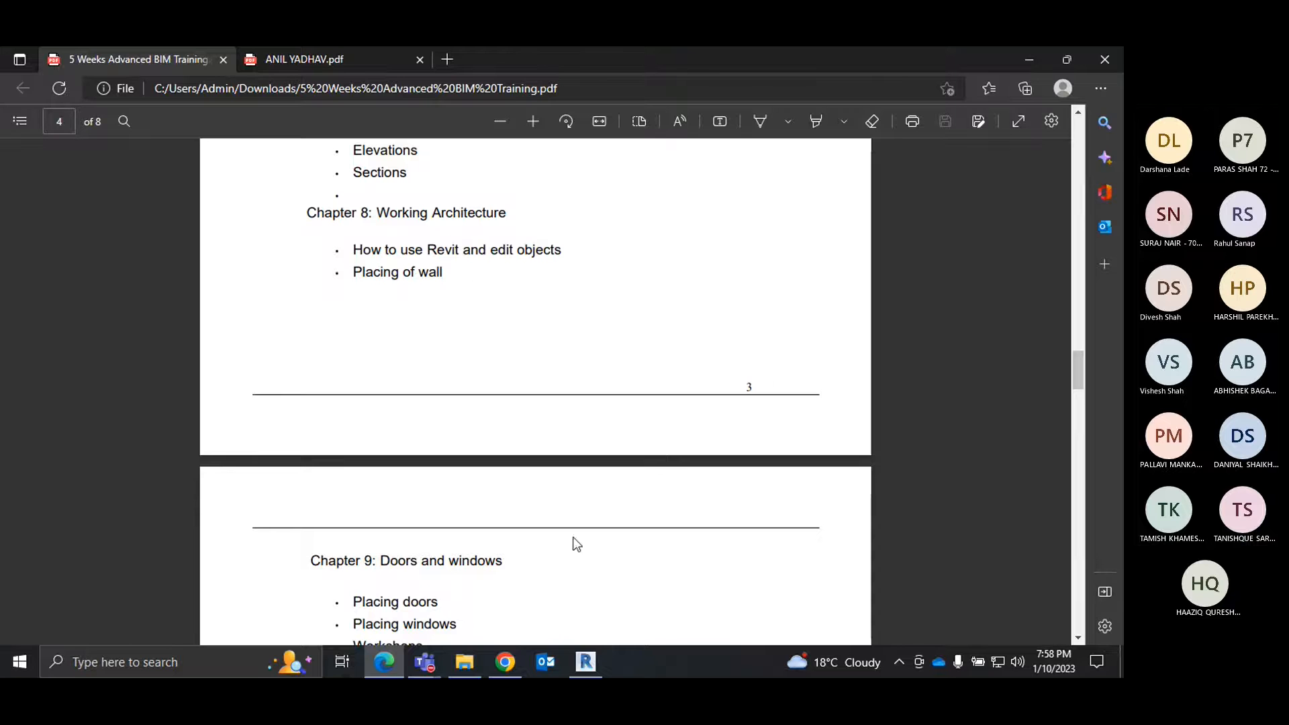
mouse_move(601, 666)
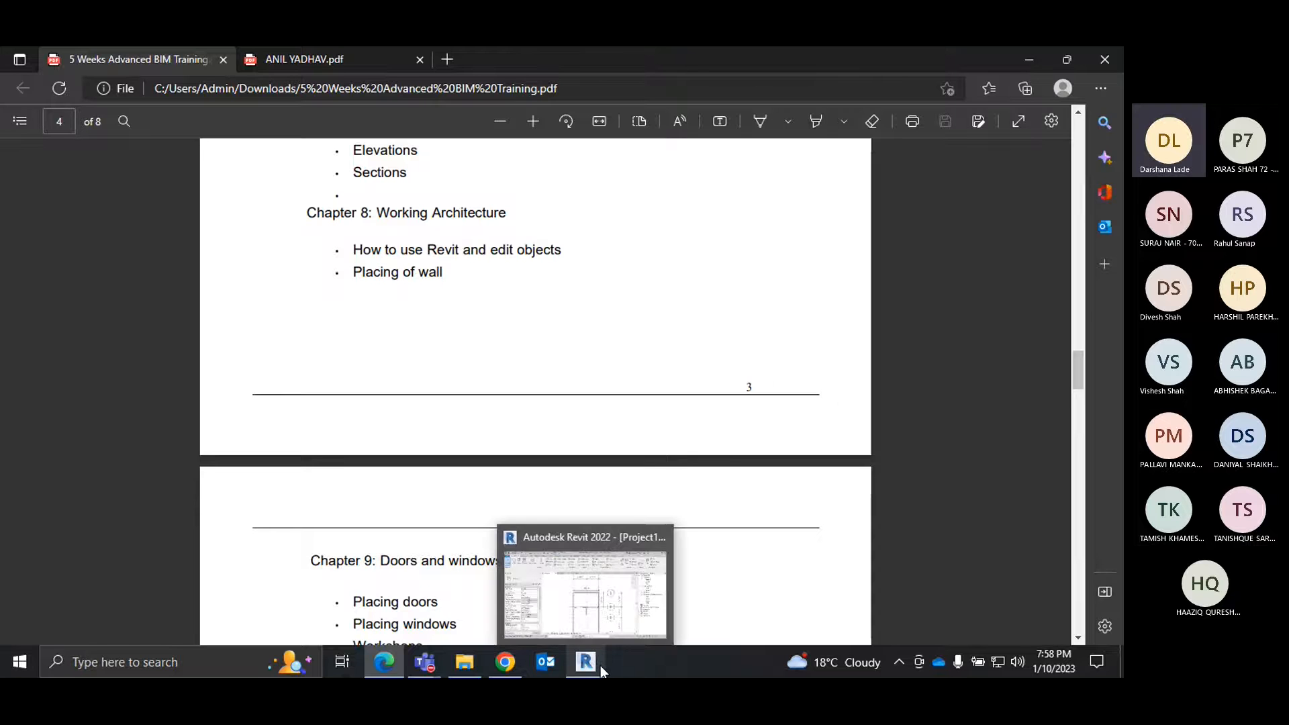
click(588, 607)
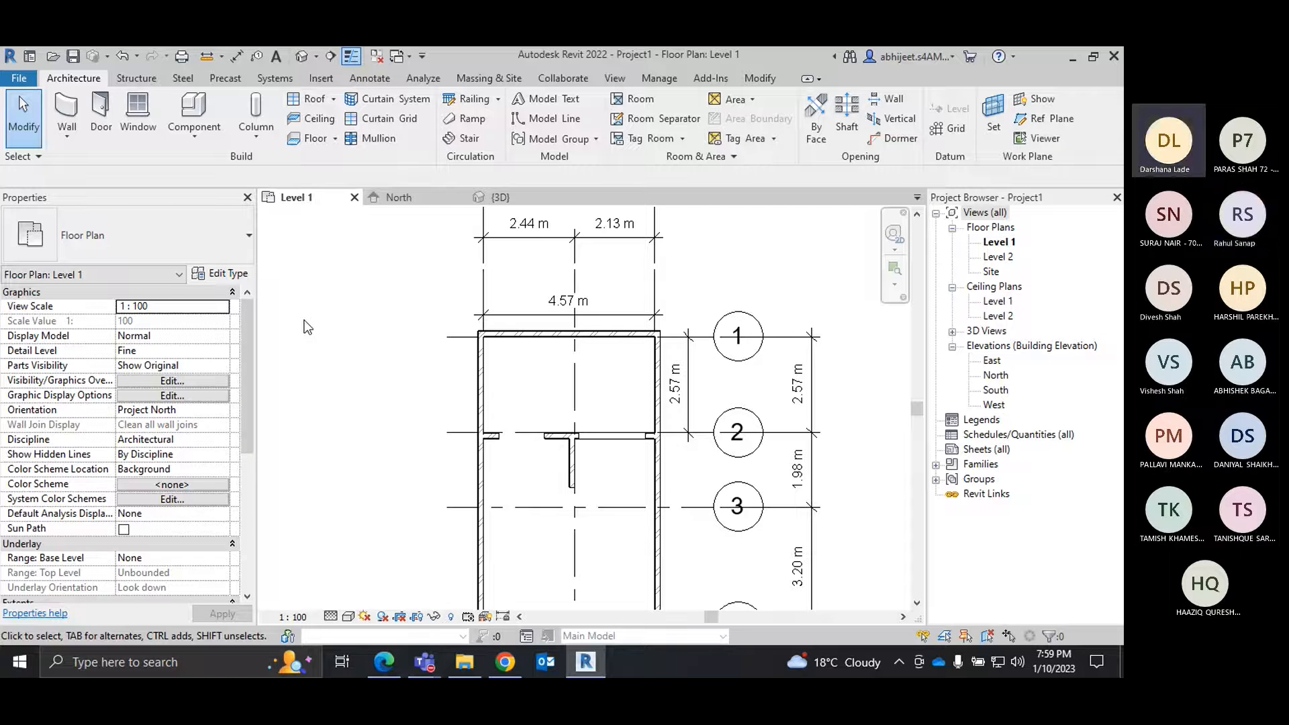
Draw an L-shaped EXT WALL - 155MM run northwest of the building using Finish Face: Exterior, about 2.6 m clear horizontally and 2.3 m vertically.
click(67, 136)
click(107, 166)
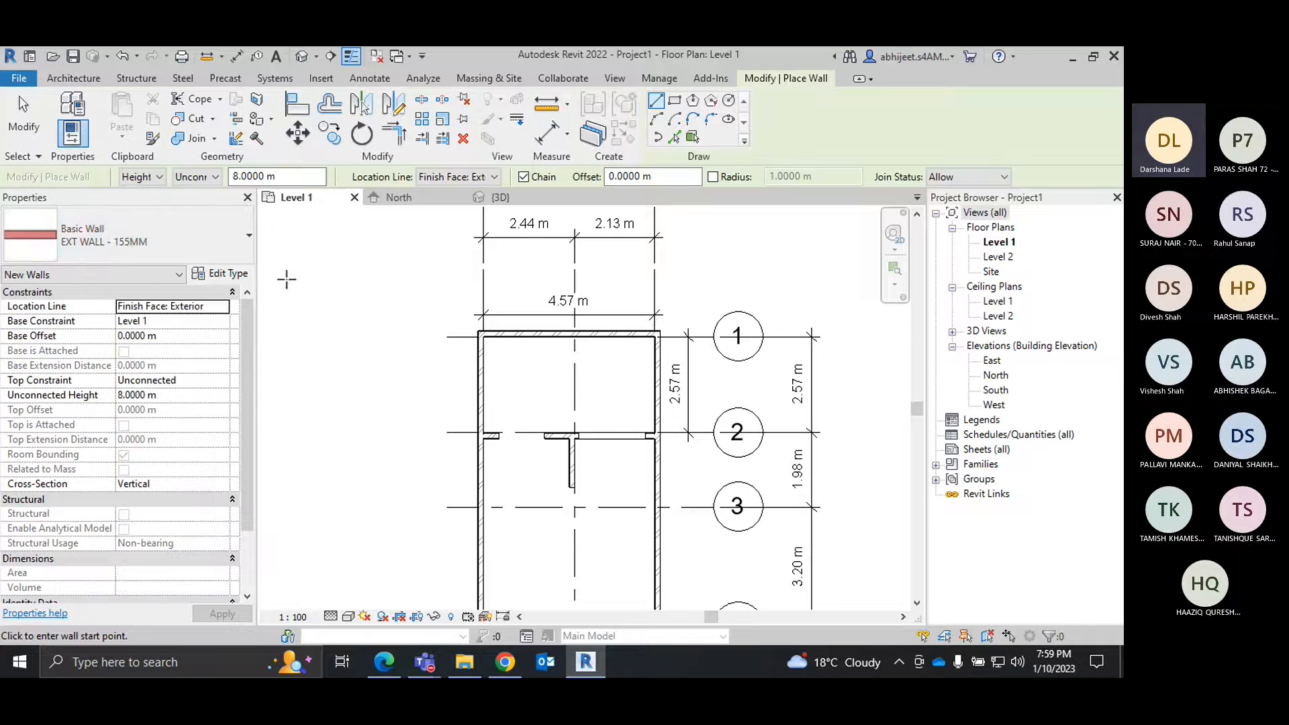
click(441, 179)
click(454, 220)
click(296, 293)
scroll(299, 294, up, 3)
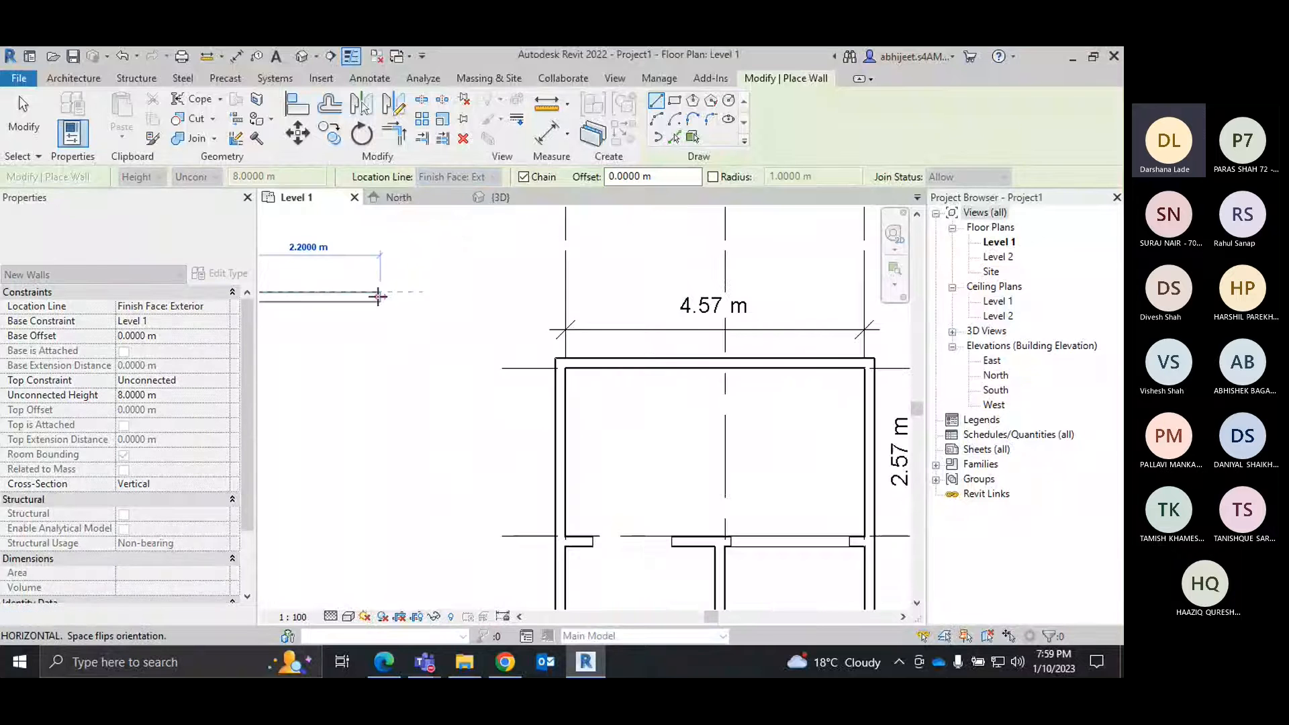
click(569, 276)
click(568, 427)
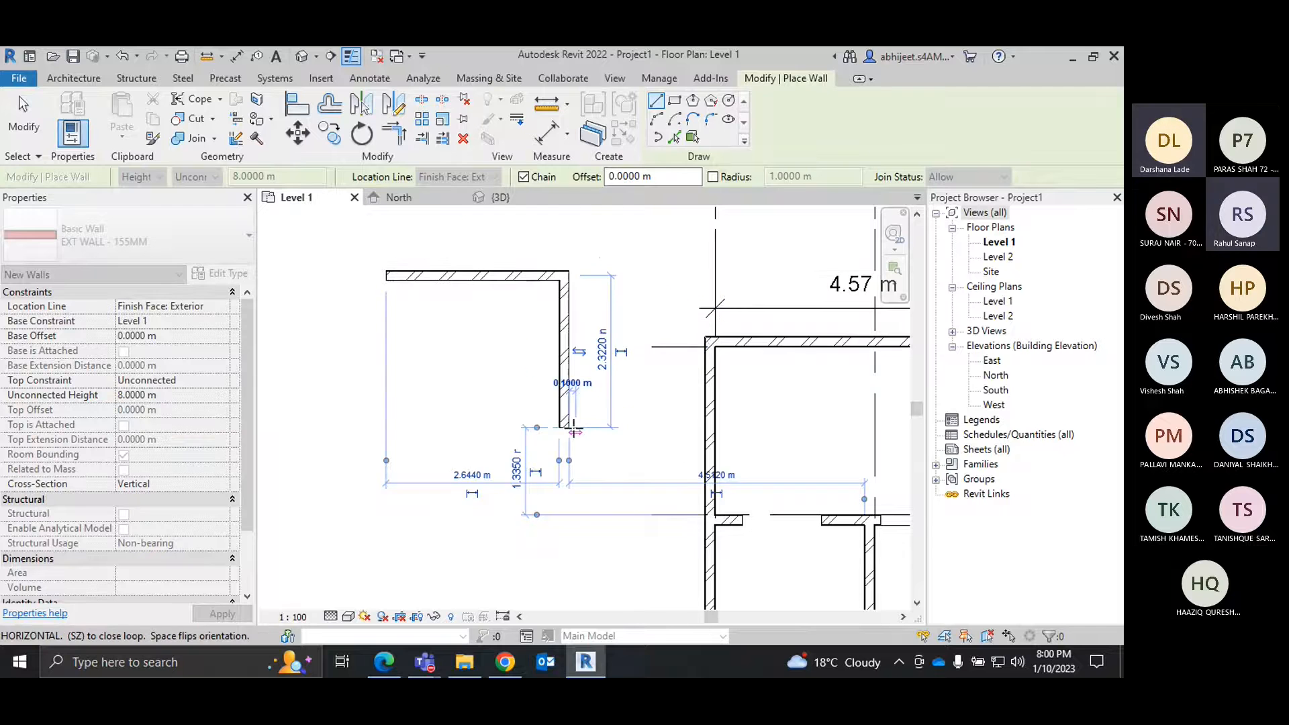
key(Escape)
Draw a closed rectangular wall loop about 1.8 m by 1.9 m beside the L-shaped walls, using Wall Centerline as the location line.
middle_drag(601, 288, 573, 300)
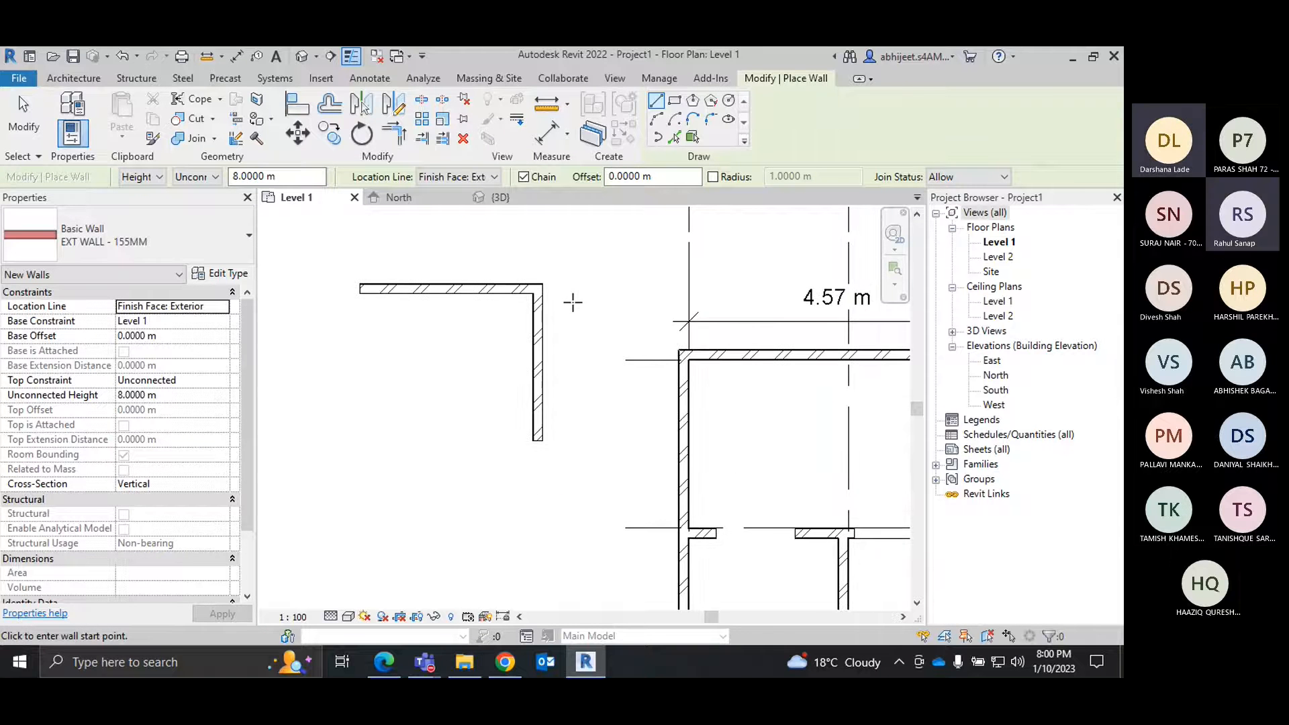
click(470, 177)
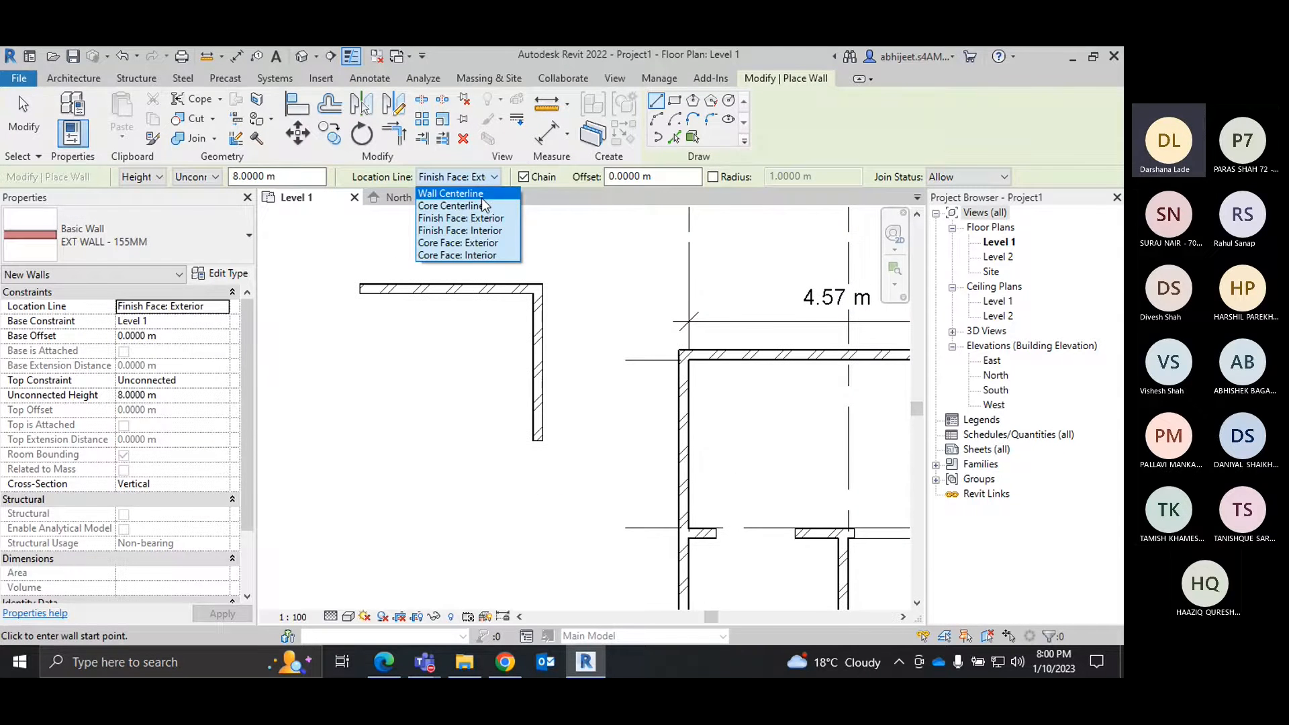
click(451, 193)
click(323, 360)
click(442, 360)
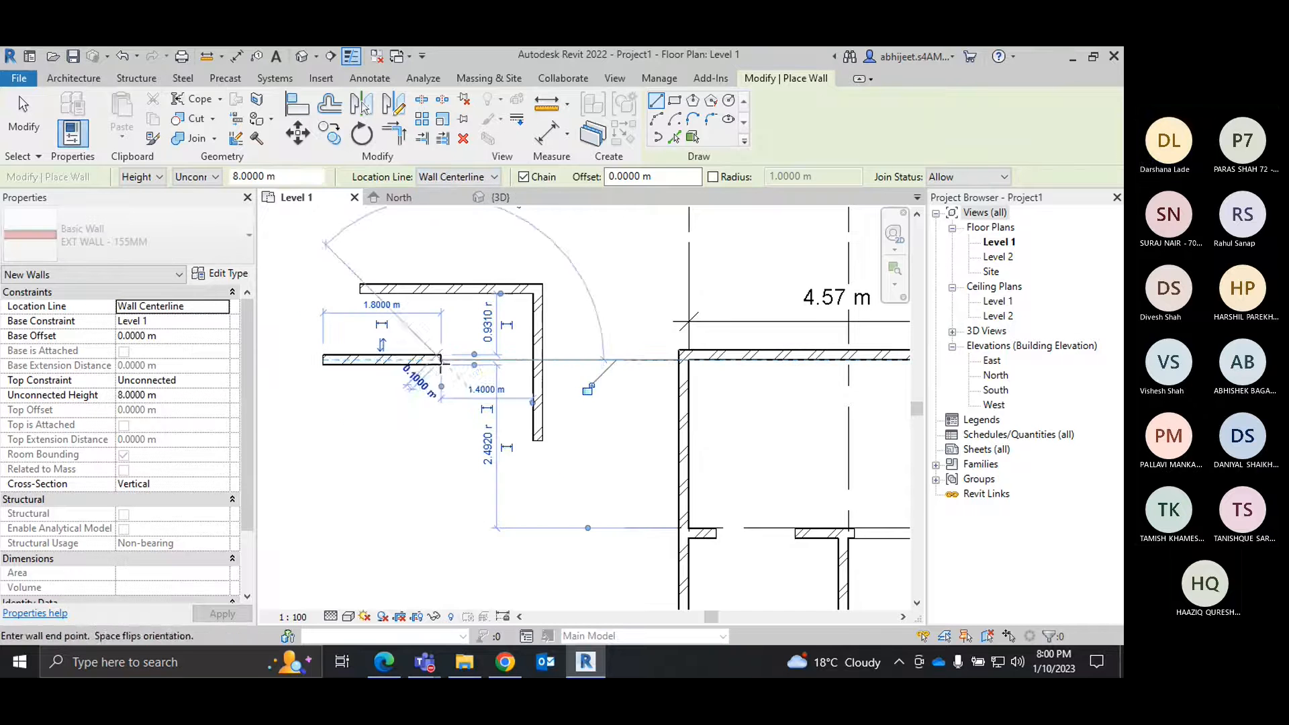
click(443, 484)
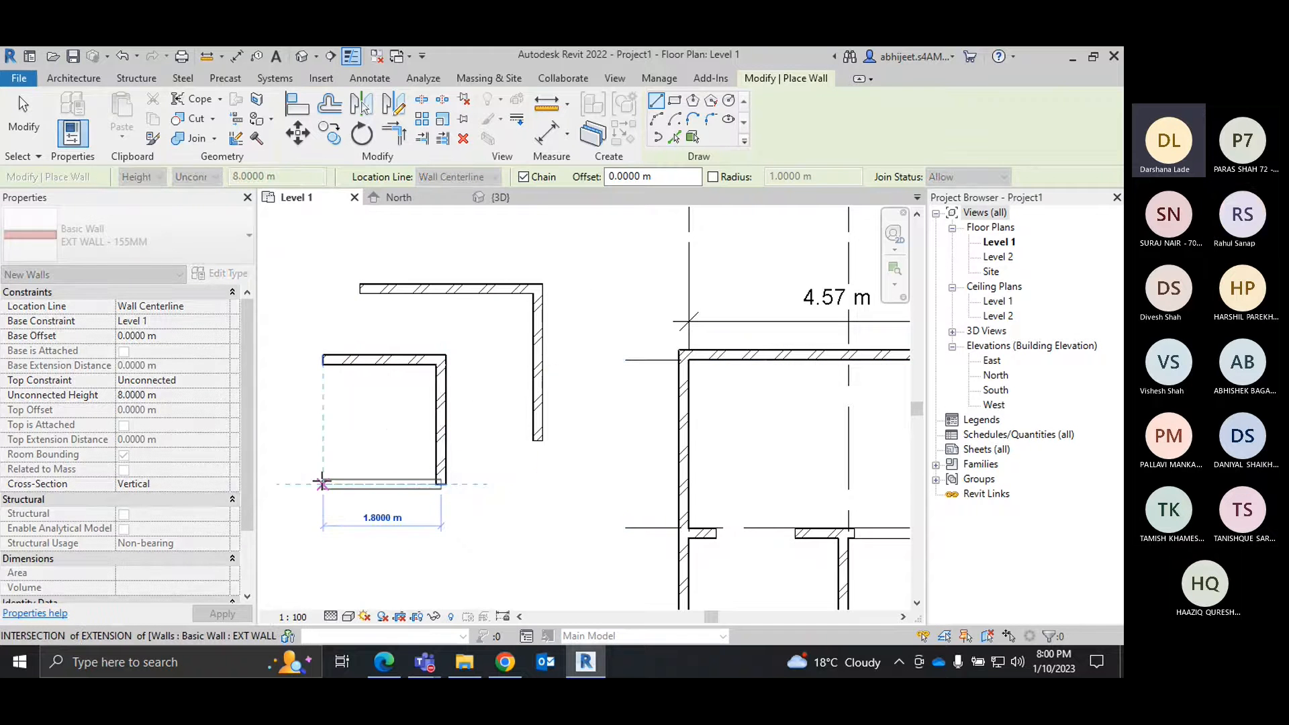
click(323, 483)
click(323, 360)
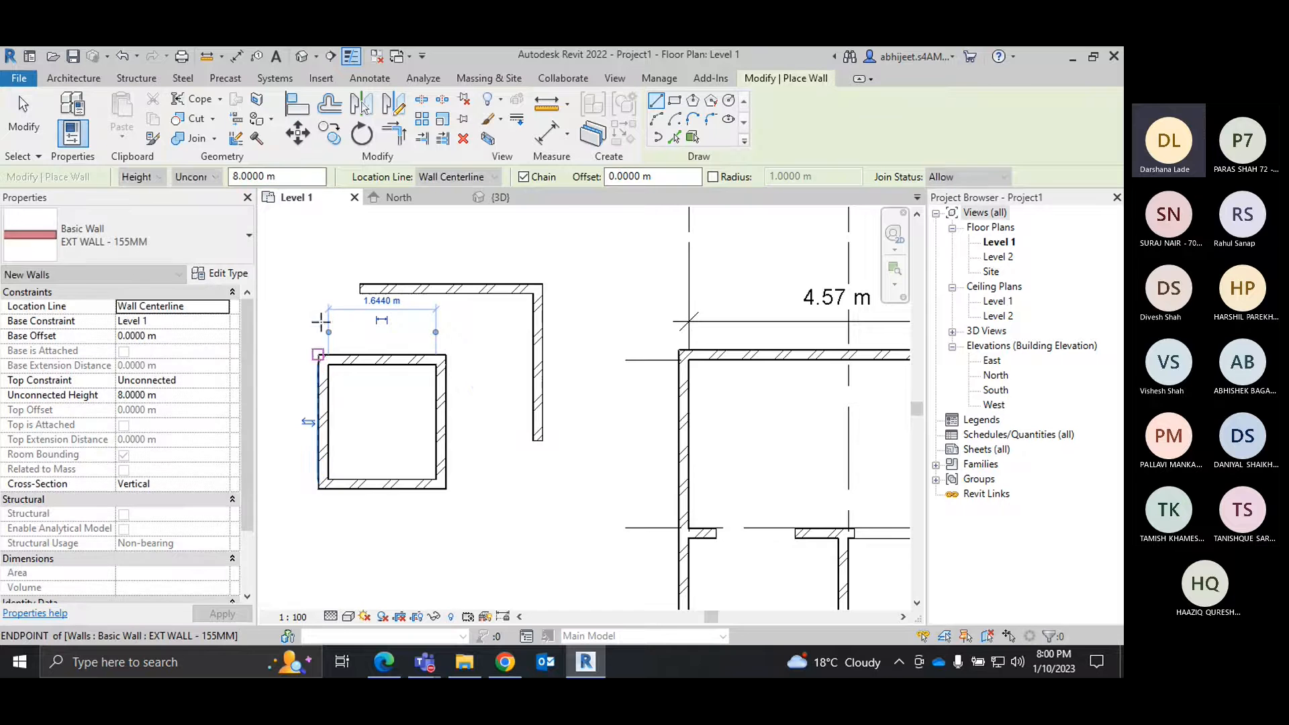
scroll(403, 290, down, 2)
right_click(489, 267)
click(497, 267)
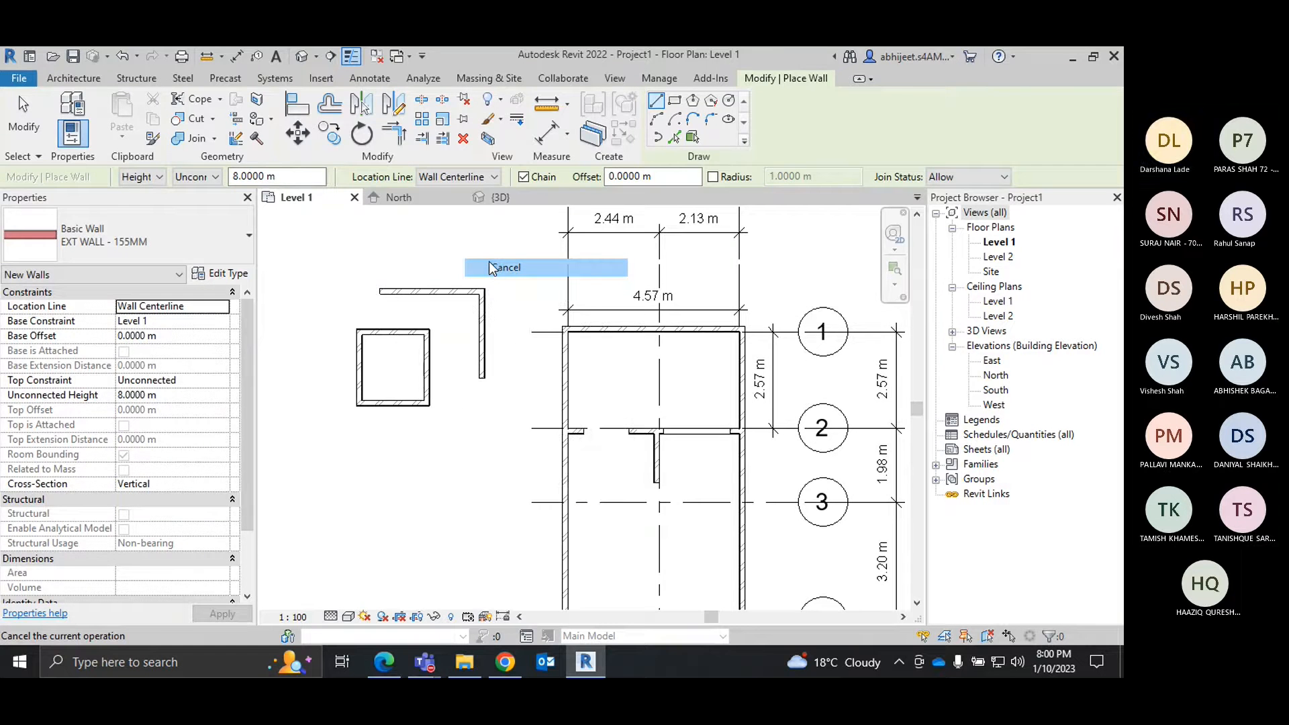
key(Escape)
Select the small enclosure's north and east walls in turn to examine their location line and temporary dimensions.
scroll(396, 338, up, 3)
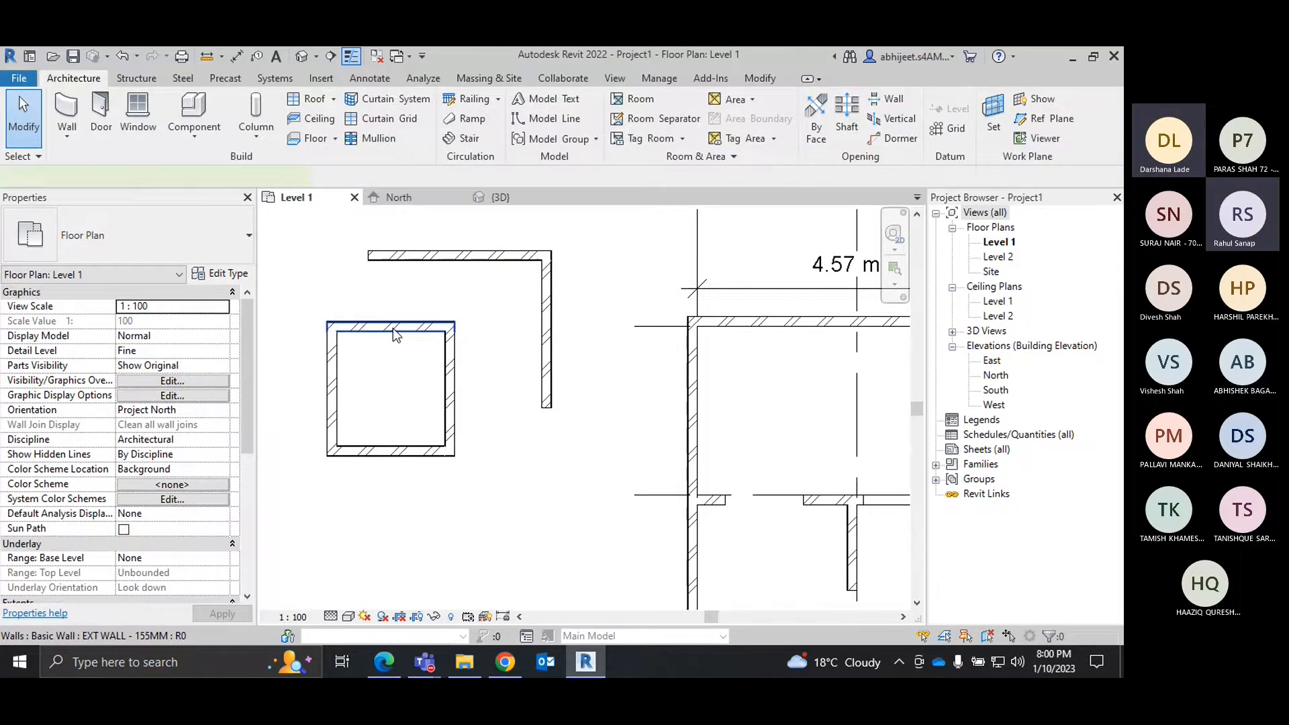
click(395, 332)
scroll(403, 333, up, 3)
scroll(424, 341, down, 2)
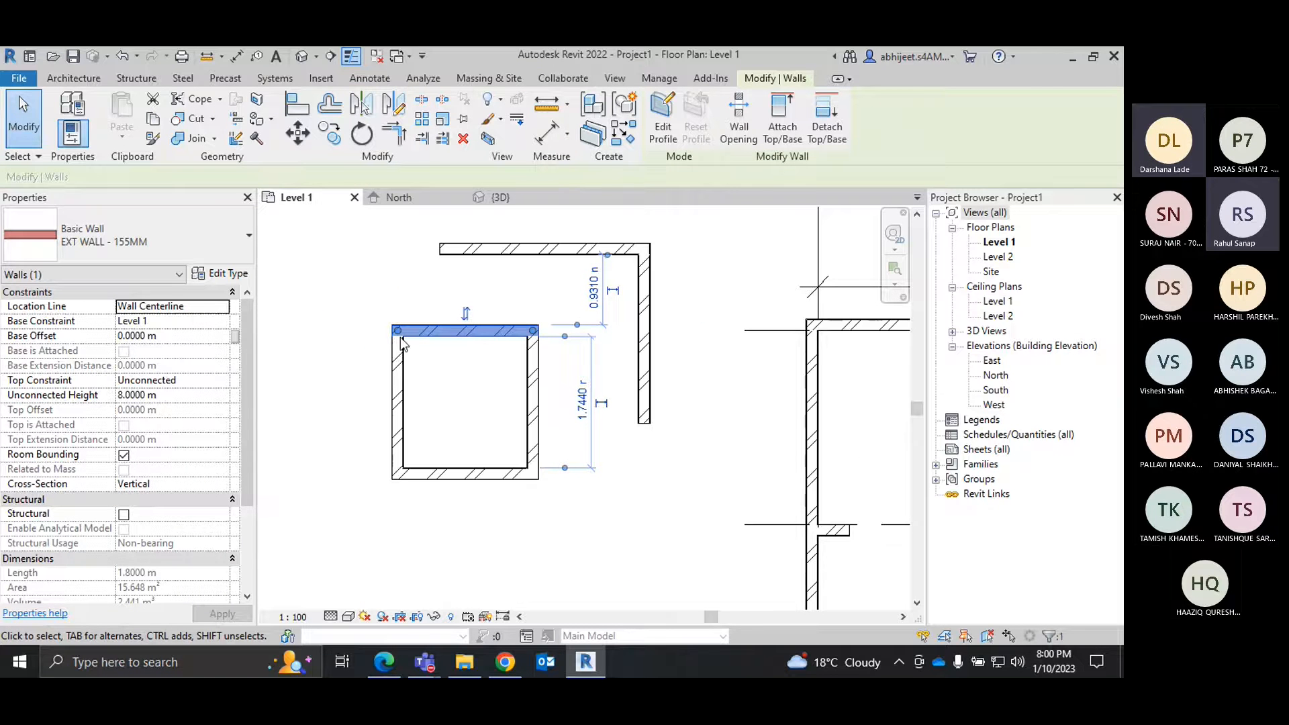
click(458, 364)
click(449, 343)
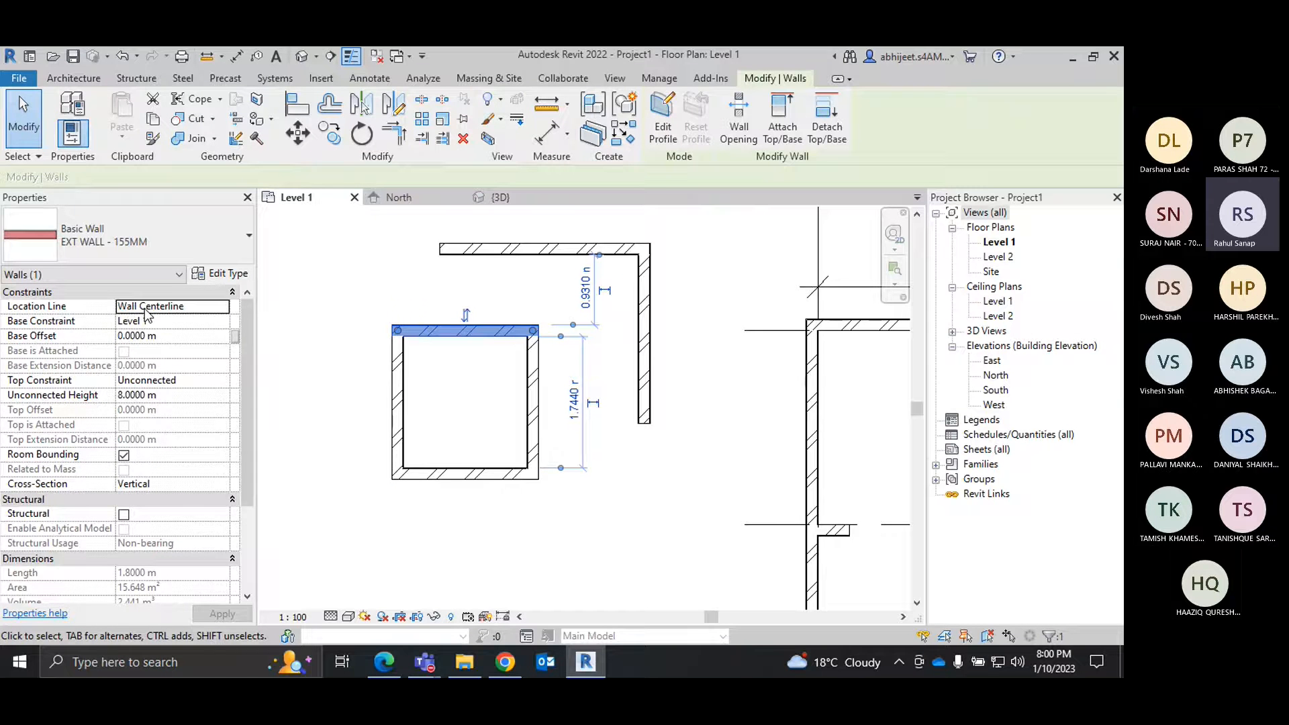
click(448, 349)
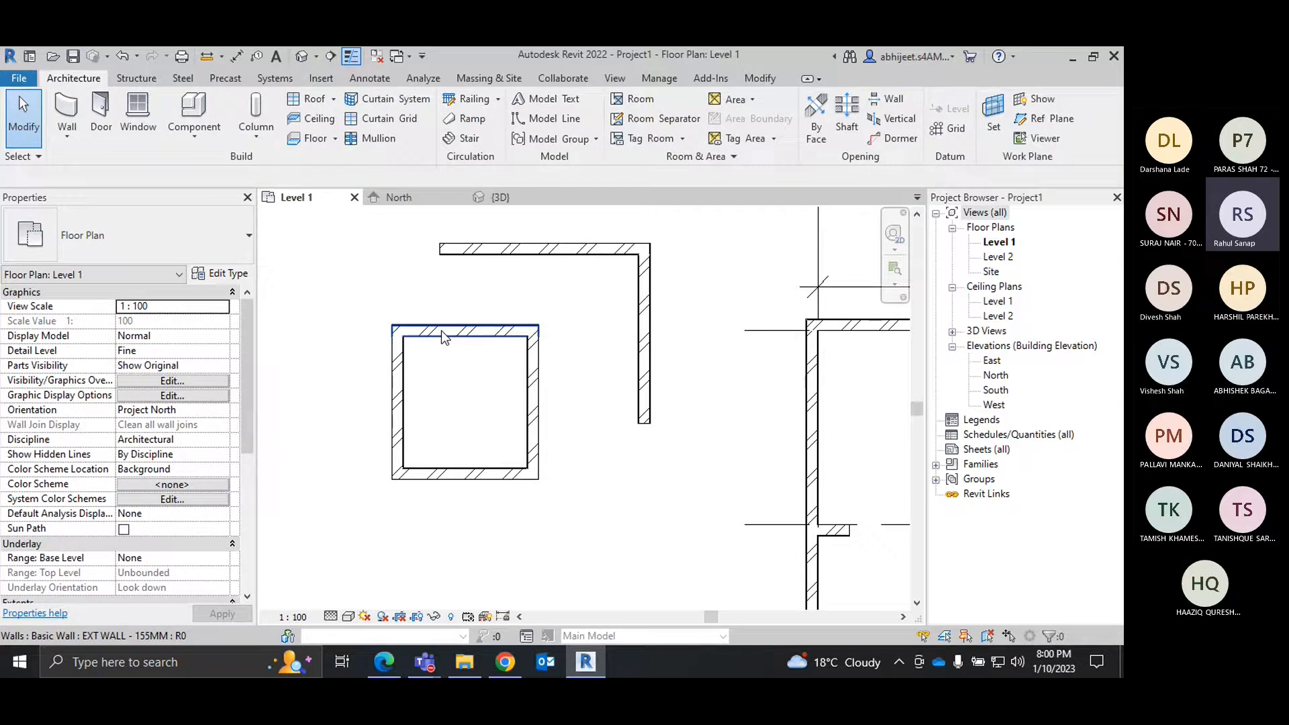
click(441, 331)
click(462, 352)
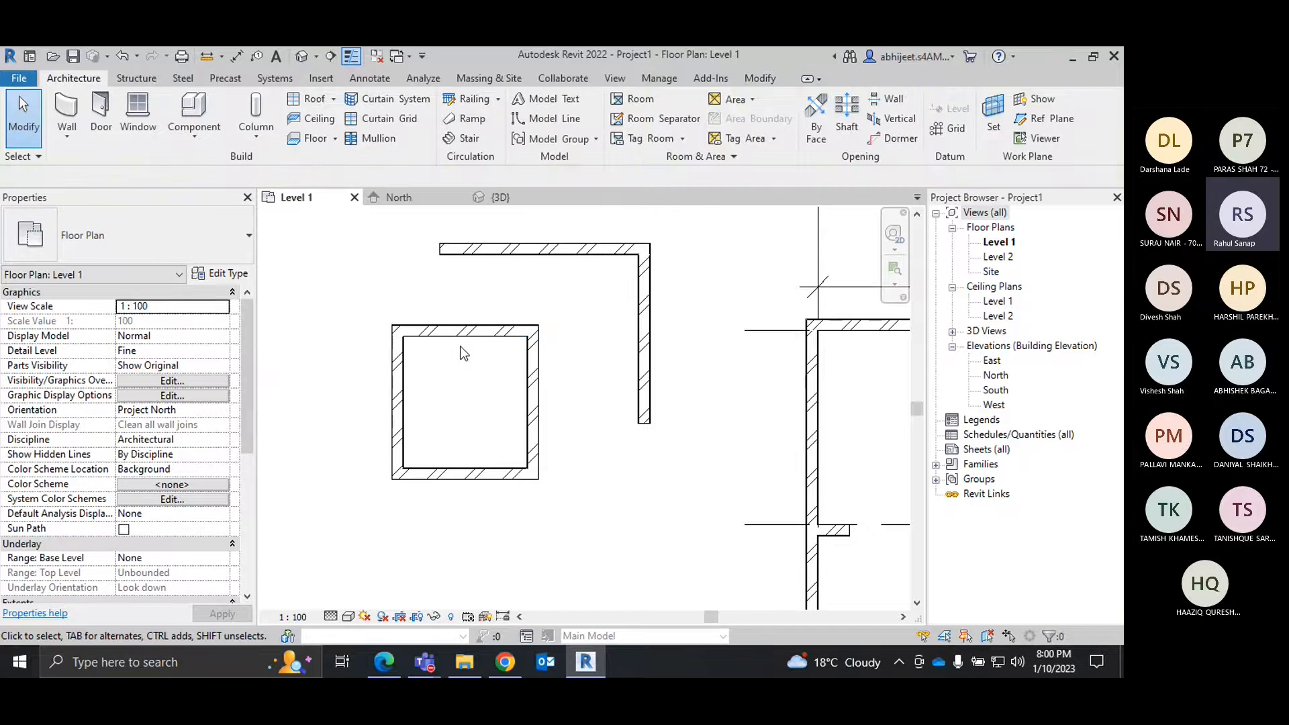
click(463, 338)
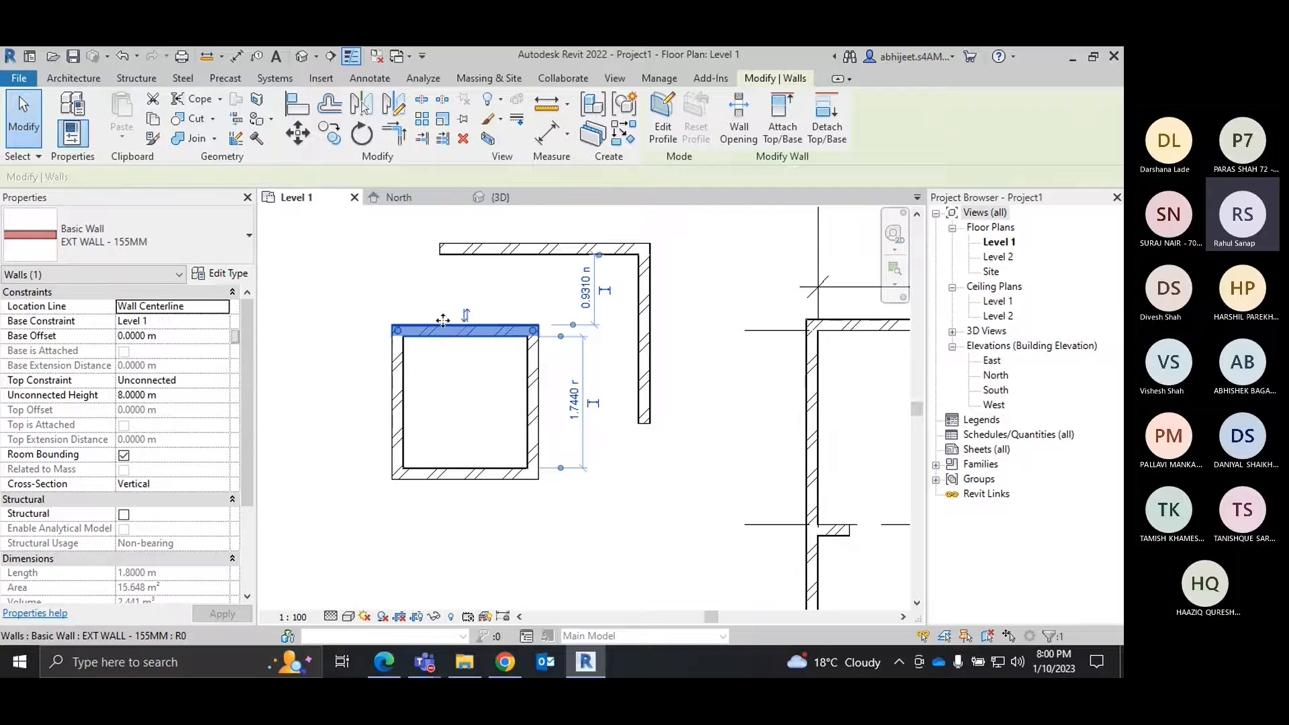
click(534, 350)
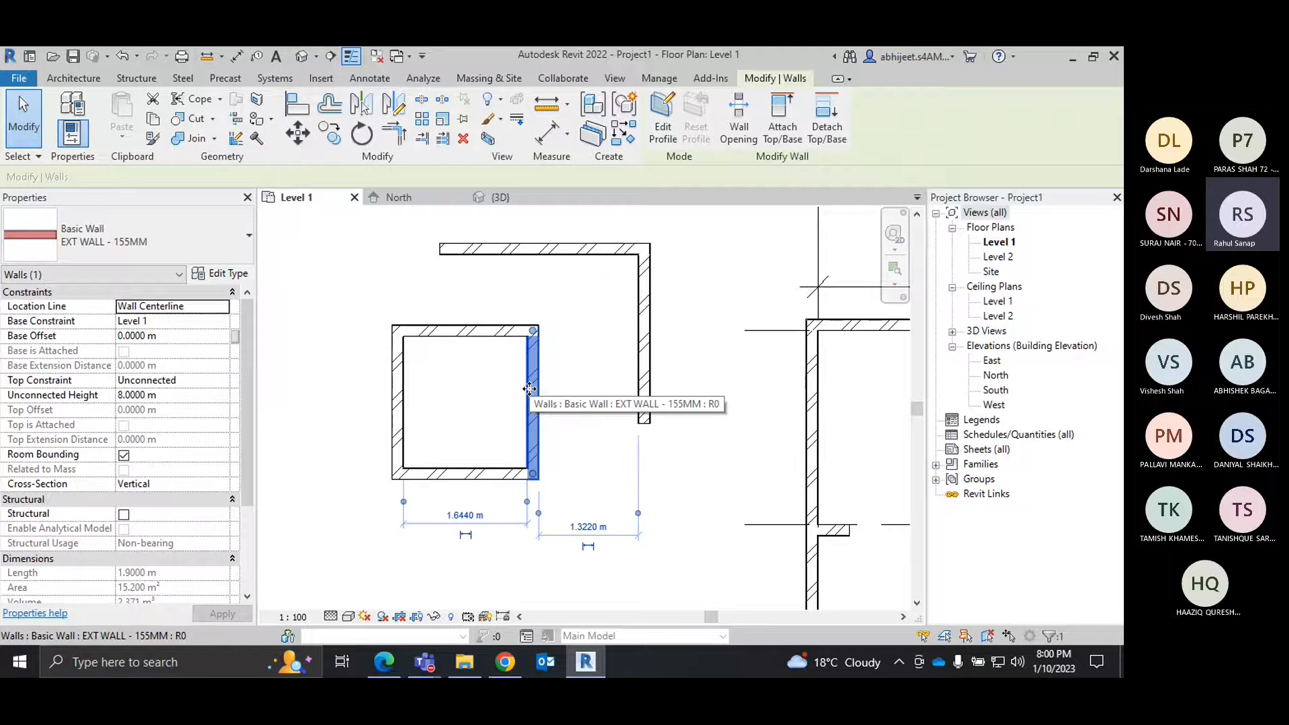
Set the location line of the small enclosure's north wall to Finish Face: Exterior.
click(478, 329)
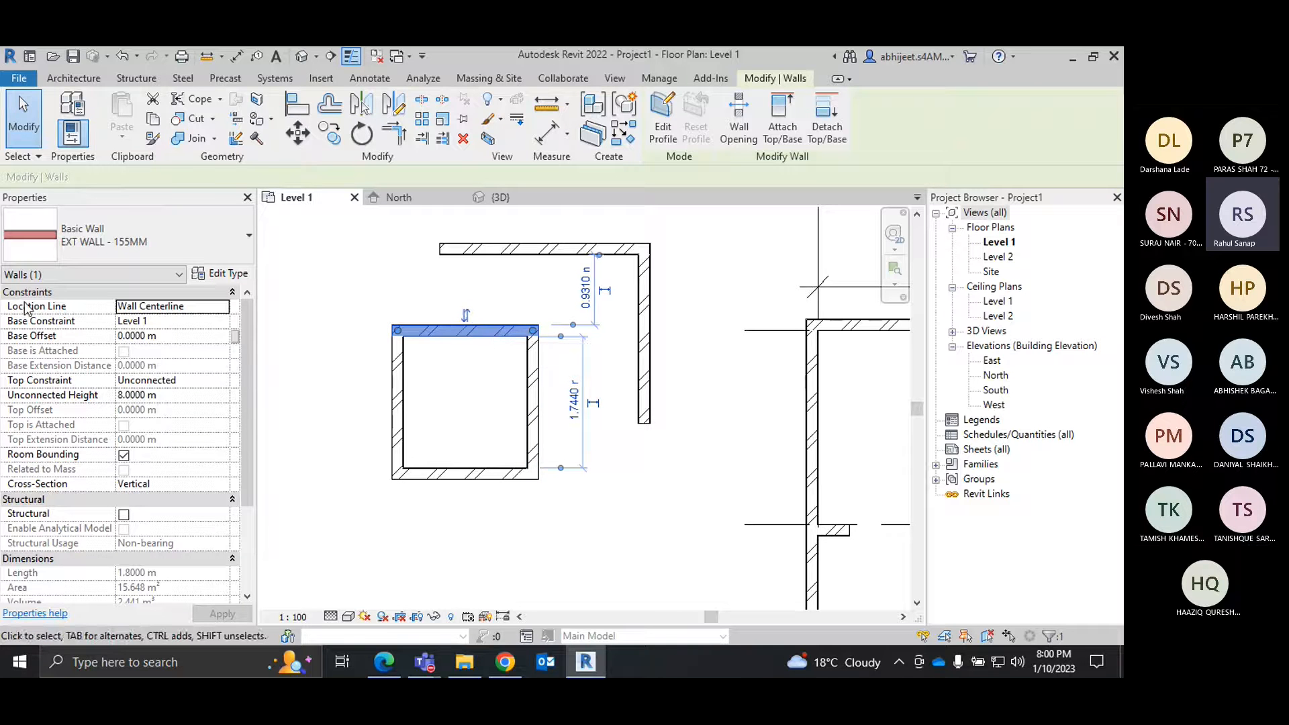
click(225, 311)
click(226, 312)
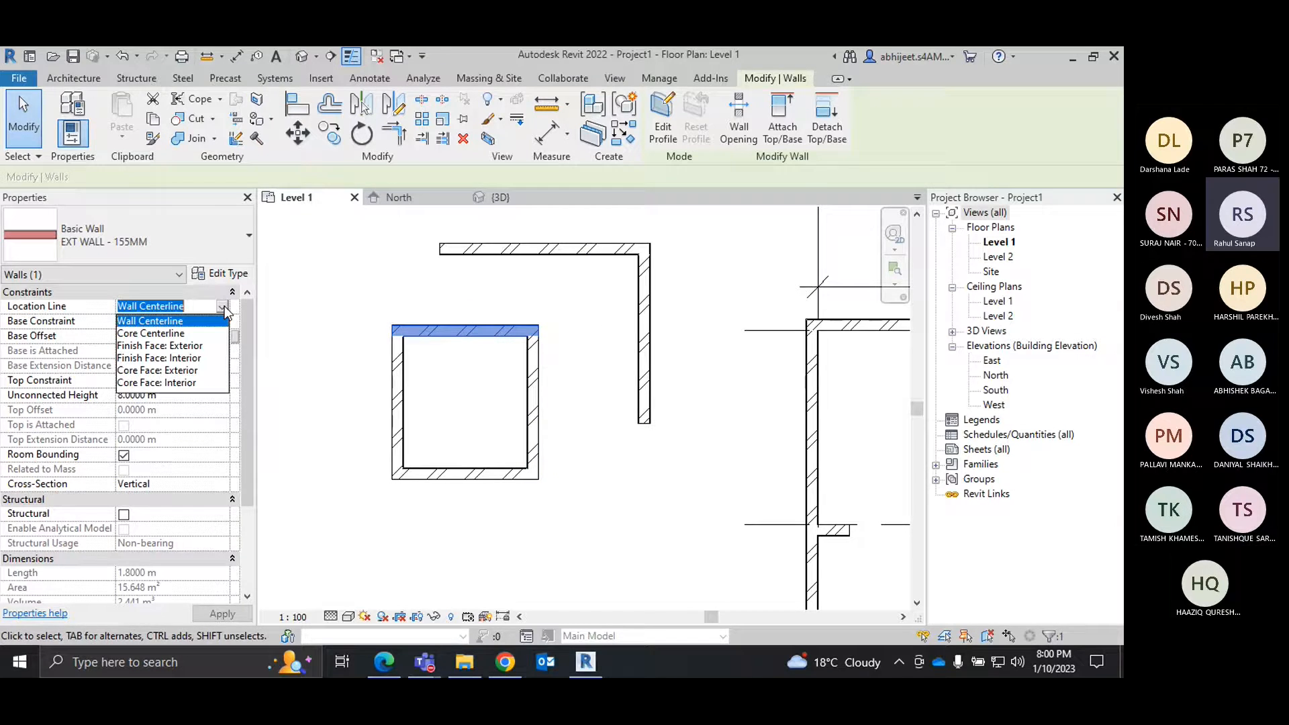
click(181, 346)
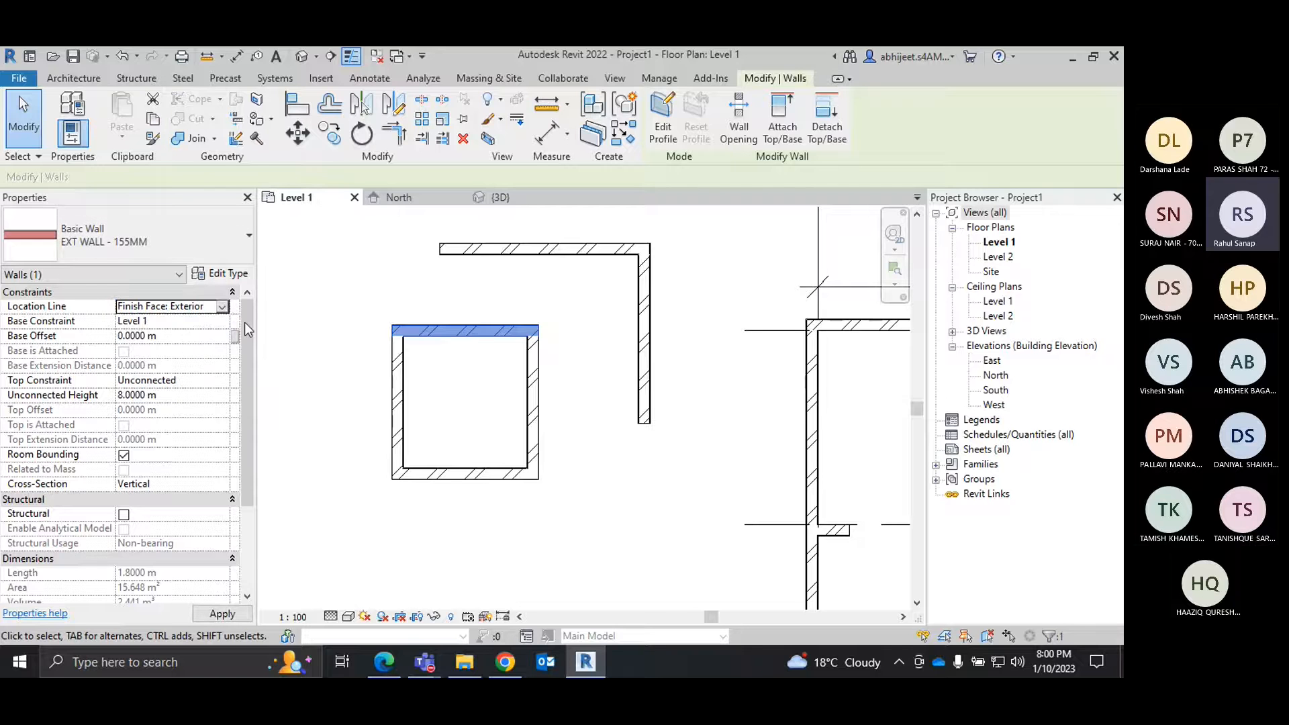
click(309, 274)
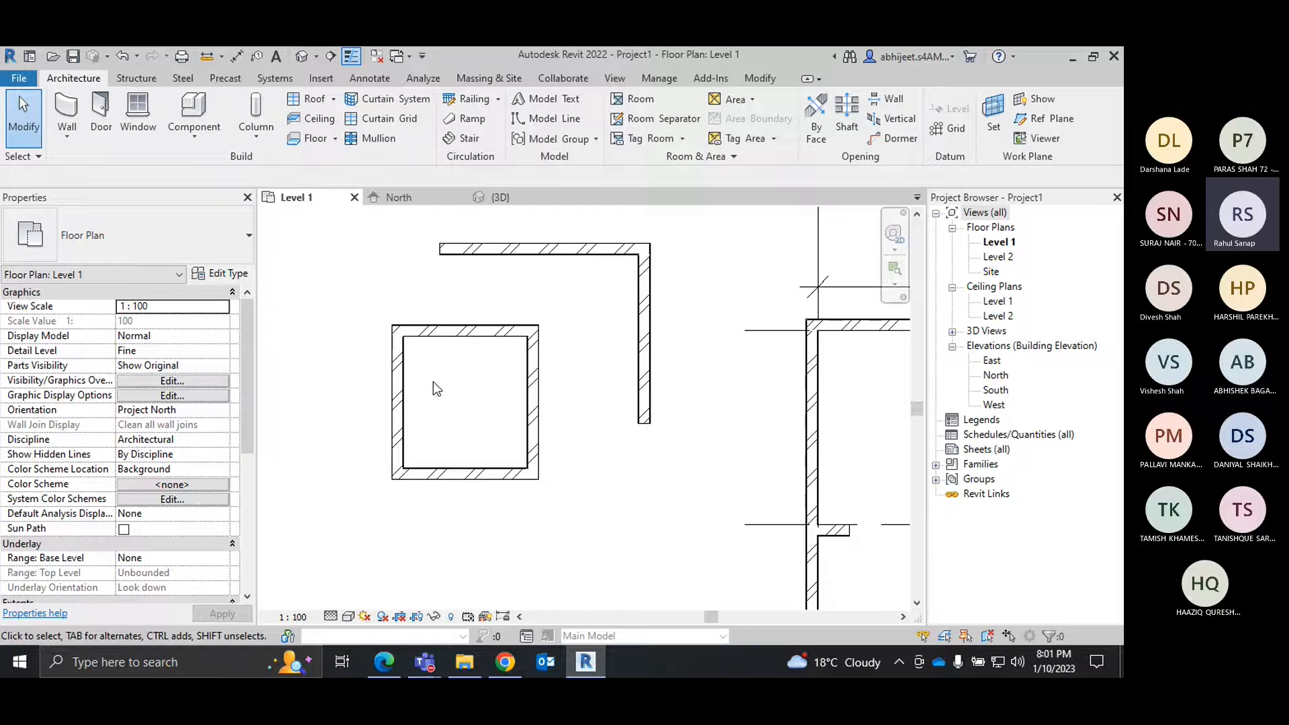
Select all EXT WALL - 155MM walls on Level 1 and set their location line to Finish Face: Exterior.
click(443, 332)
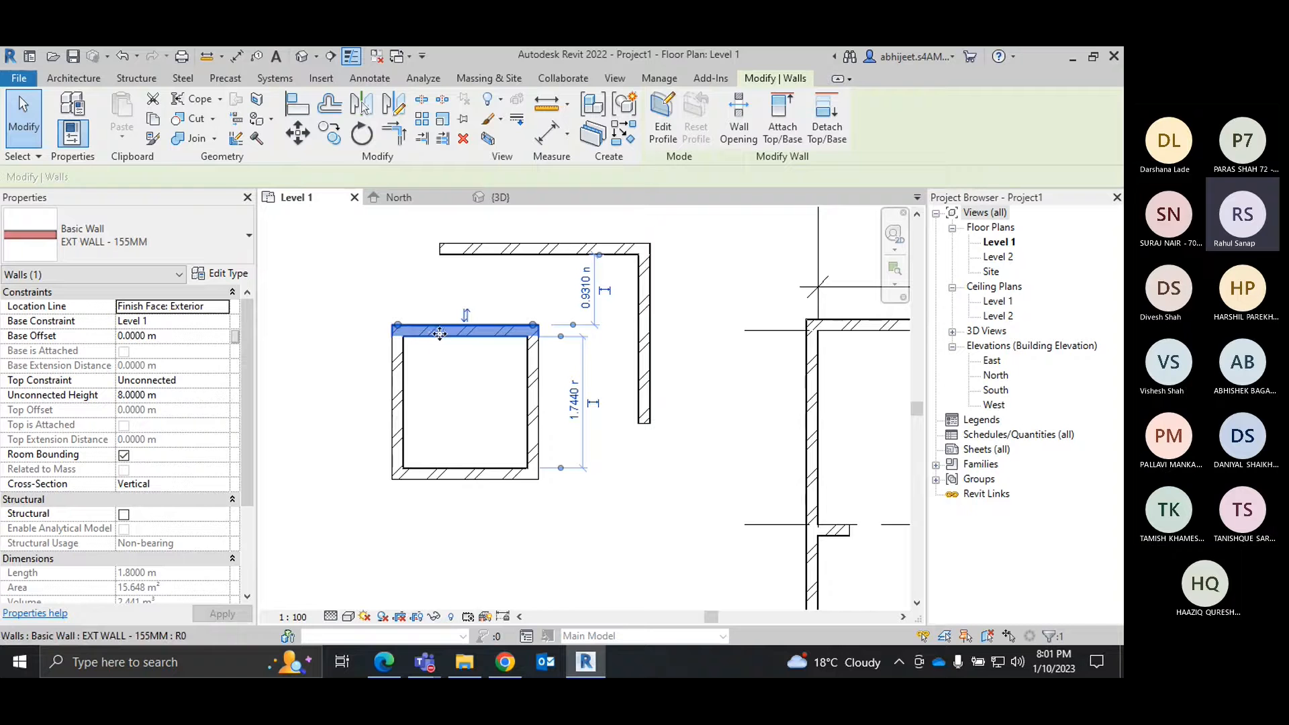
key(Tab)
click(439, 334)
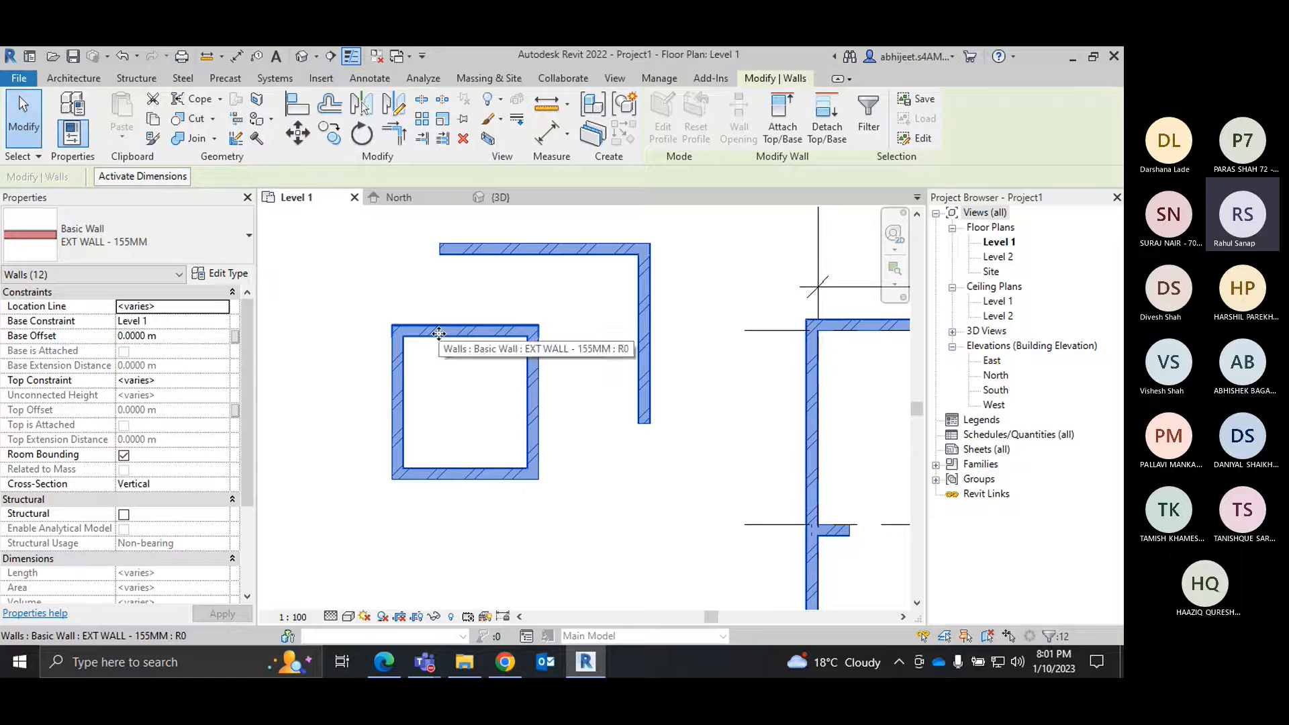
scroll(438, 336, down, 1)
scroll(421, 333, down, 1)
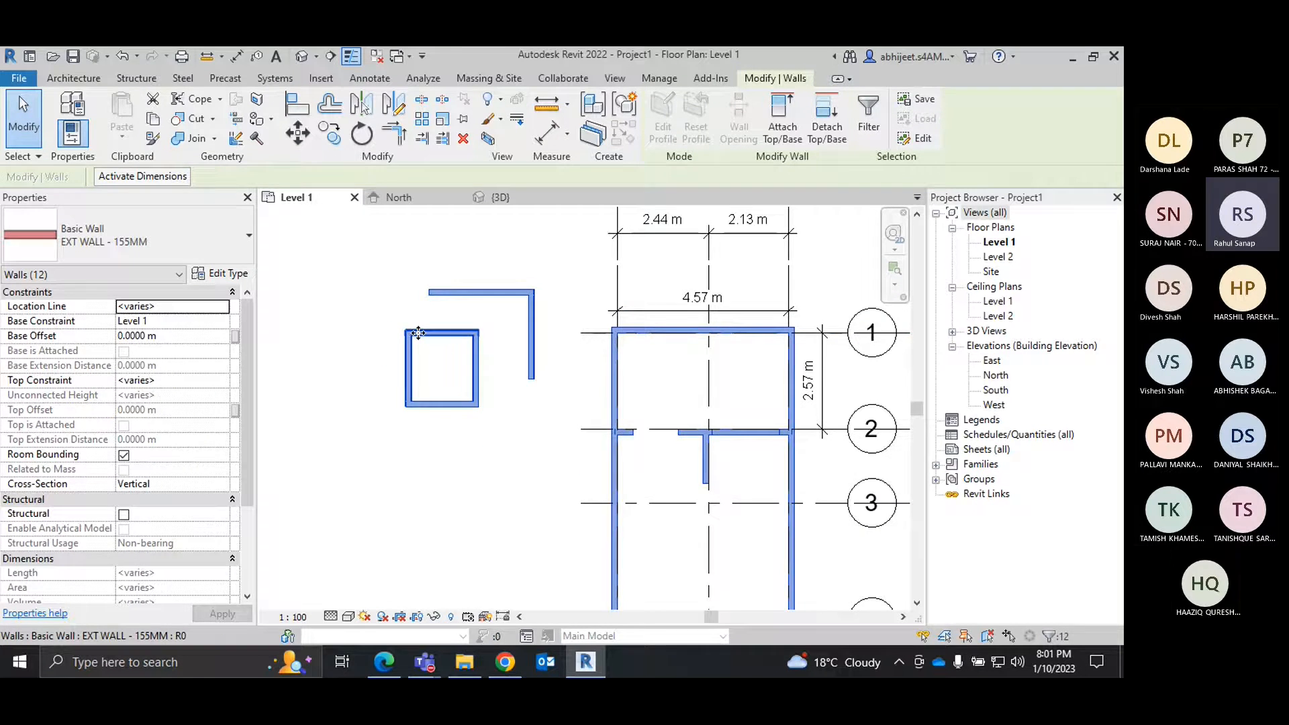
scroll(419, 334, down, 1)
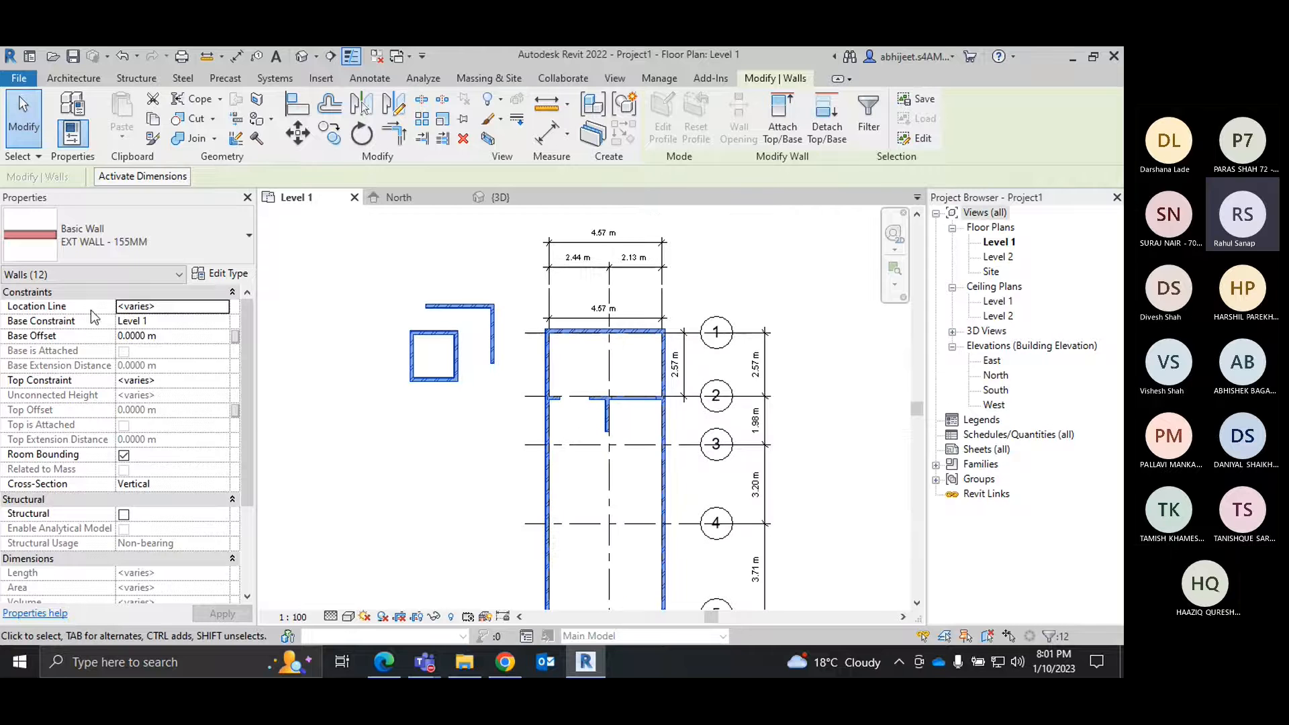
click(228, 309)
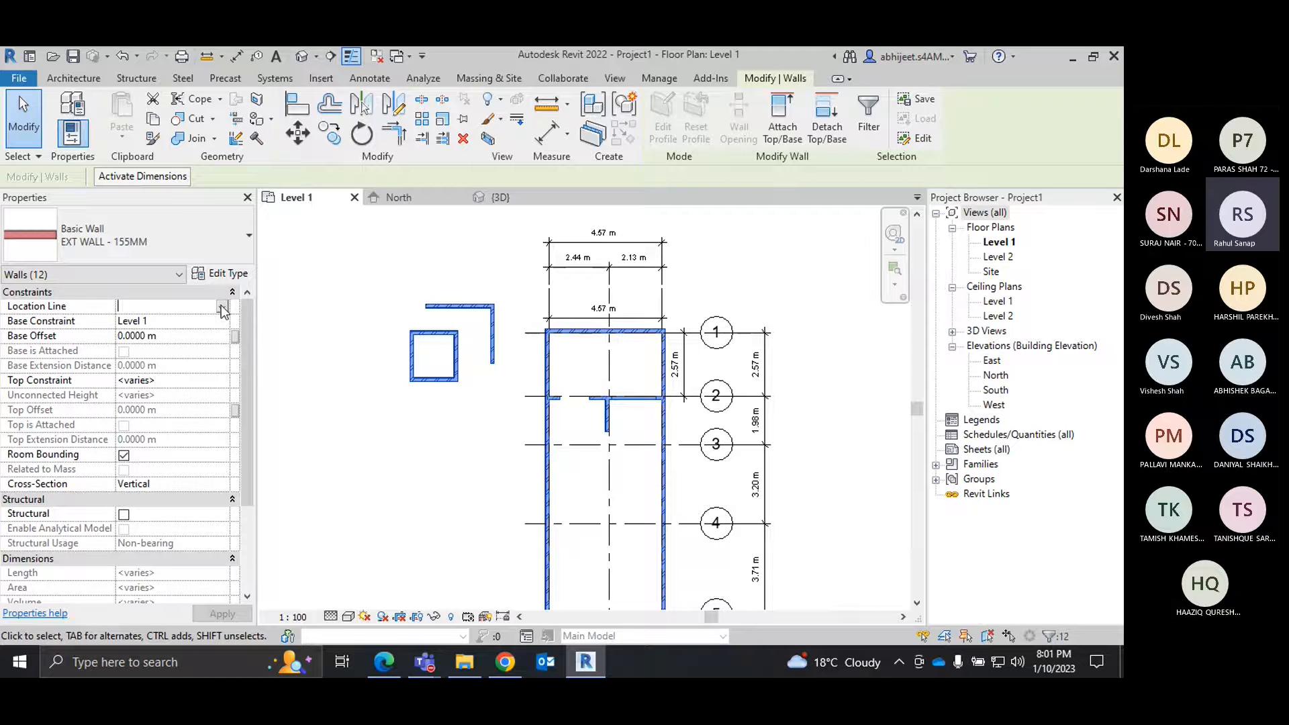
click(222, 309)
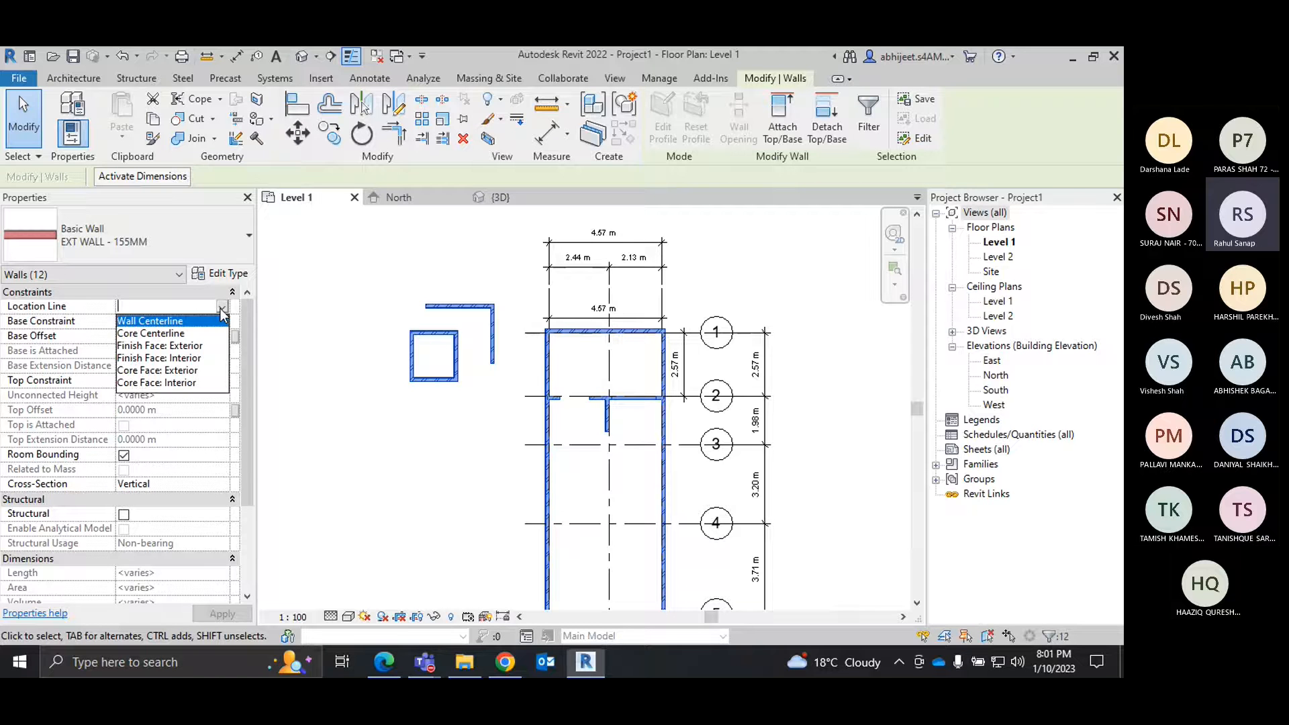
click(156, 347)
click(349, 273)
scroll(444, 330, up, 3)
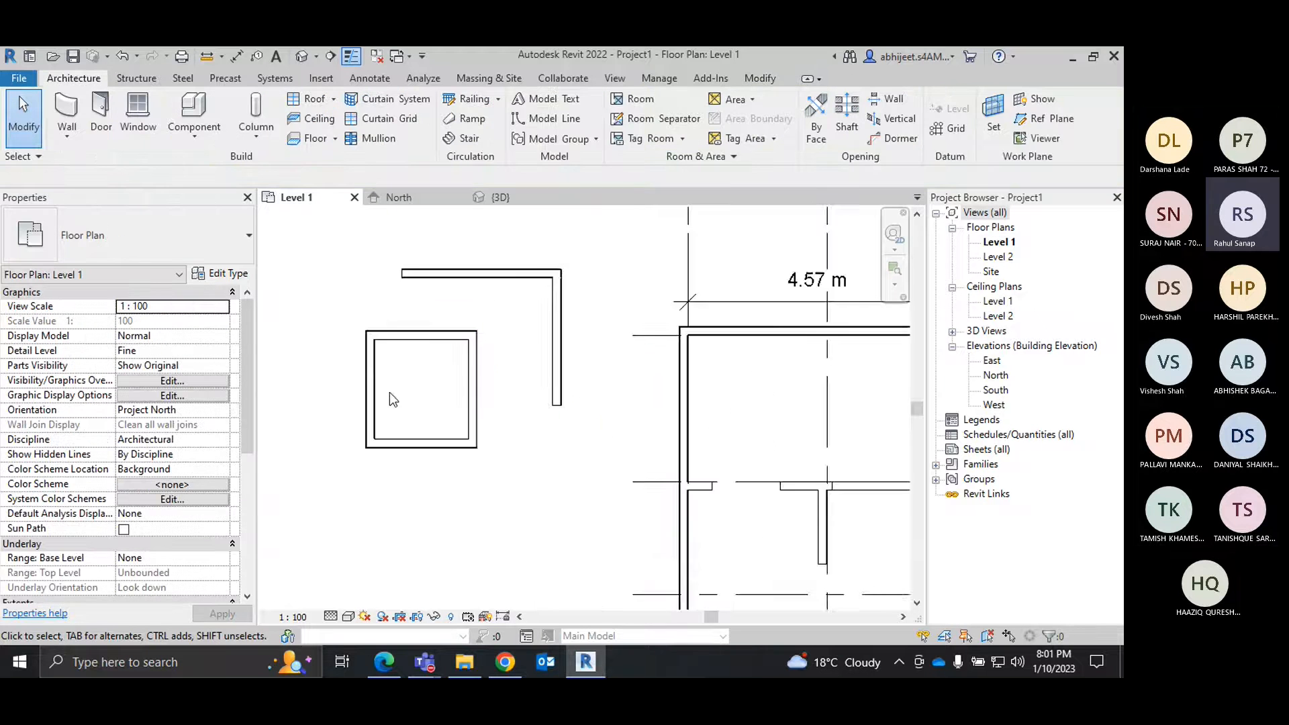
scroll(390, 393, up, 3)
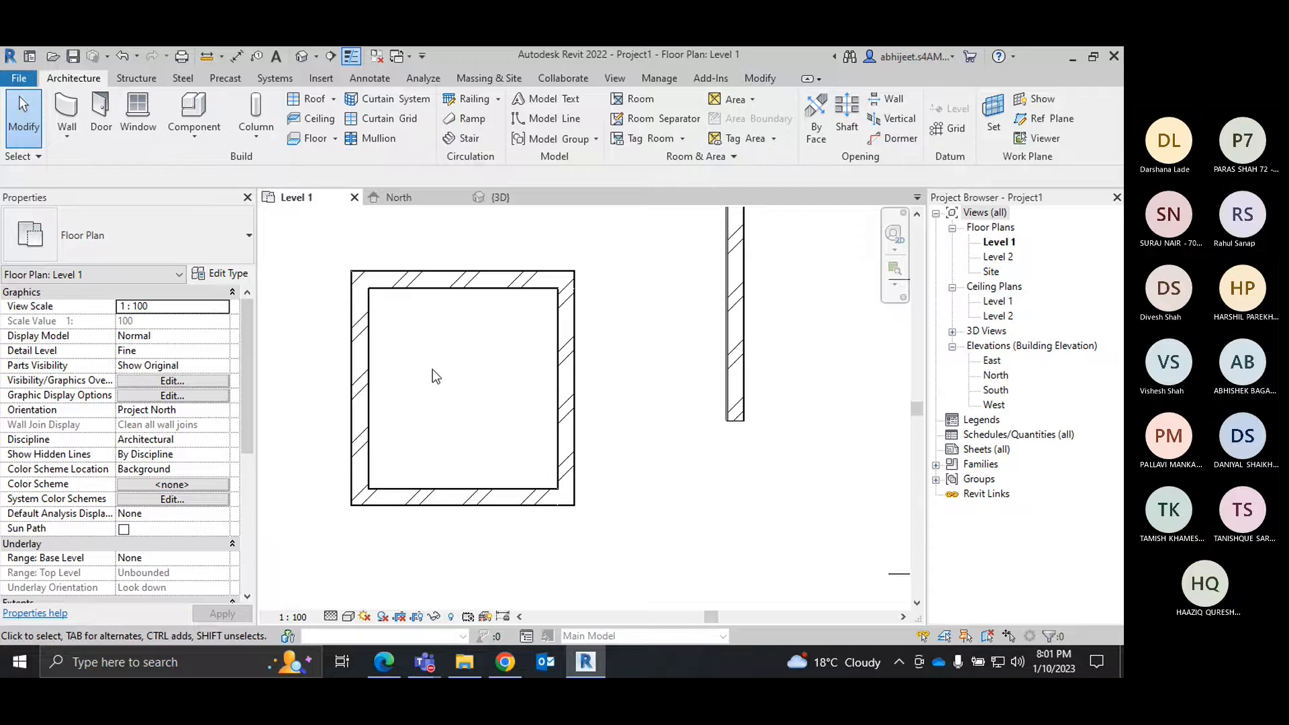
middle_drag(412, 340, 424, 390)
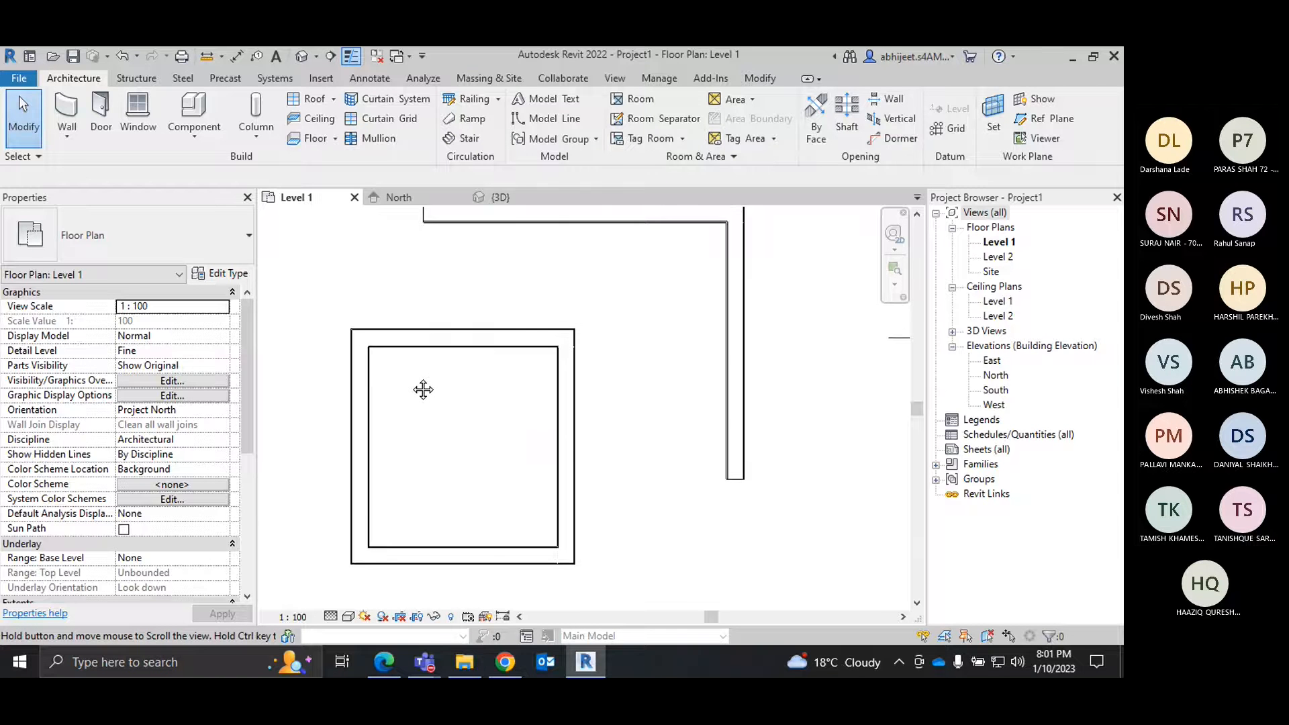
scroll(412, 379, down, 3)
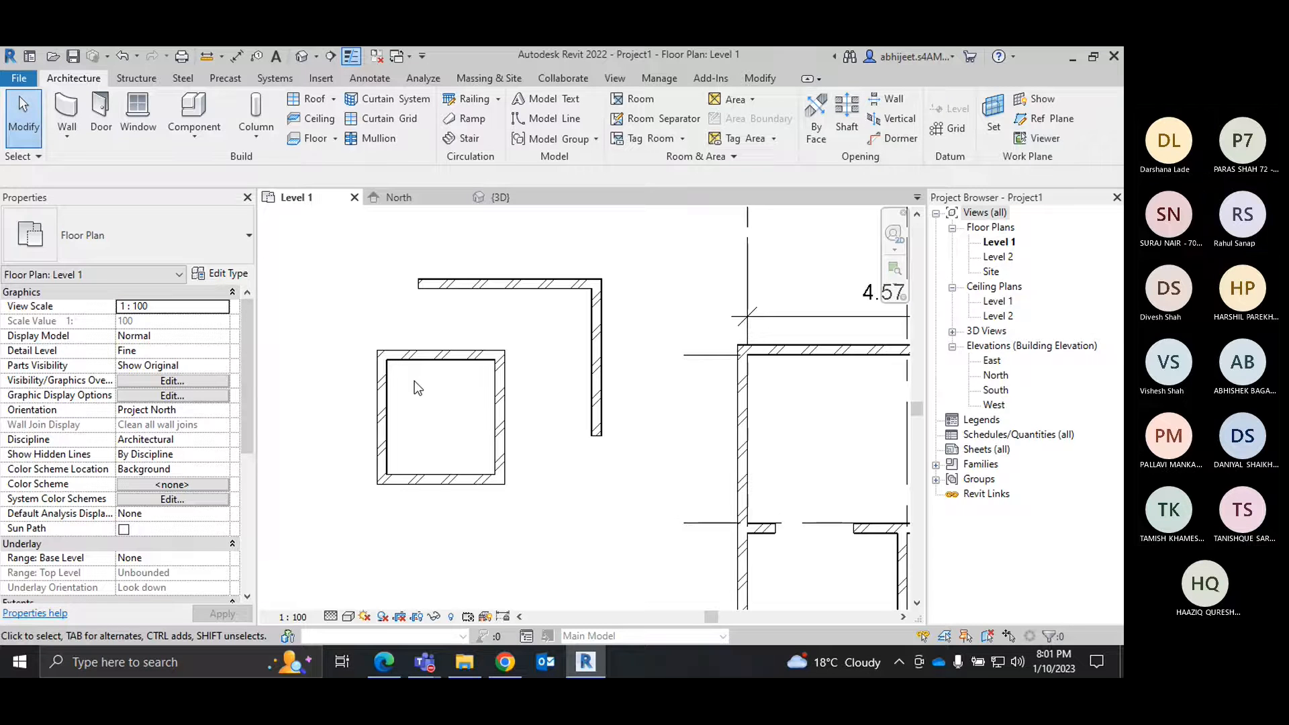
Switch to the 5 Weeks Advanced BIM Training PDF in Edge, review the Chapter 8 wall topics, and return to Revit.
click(385, 663)
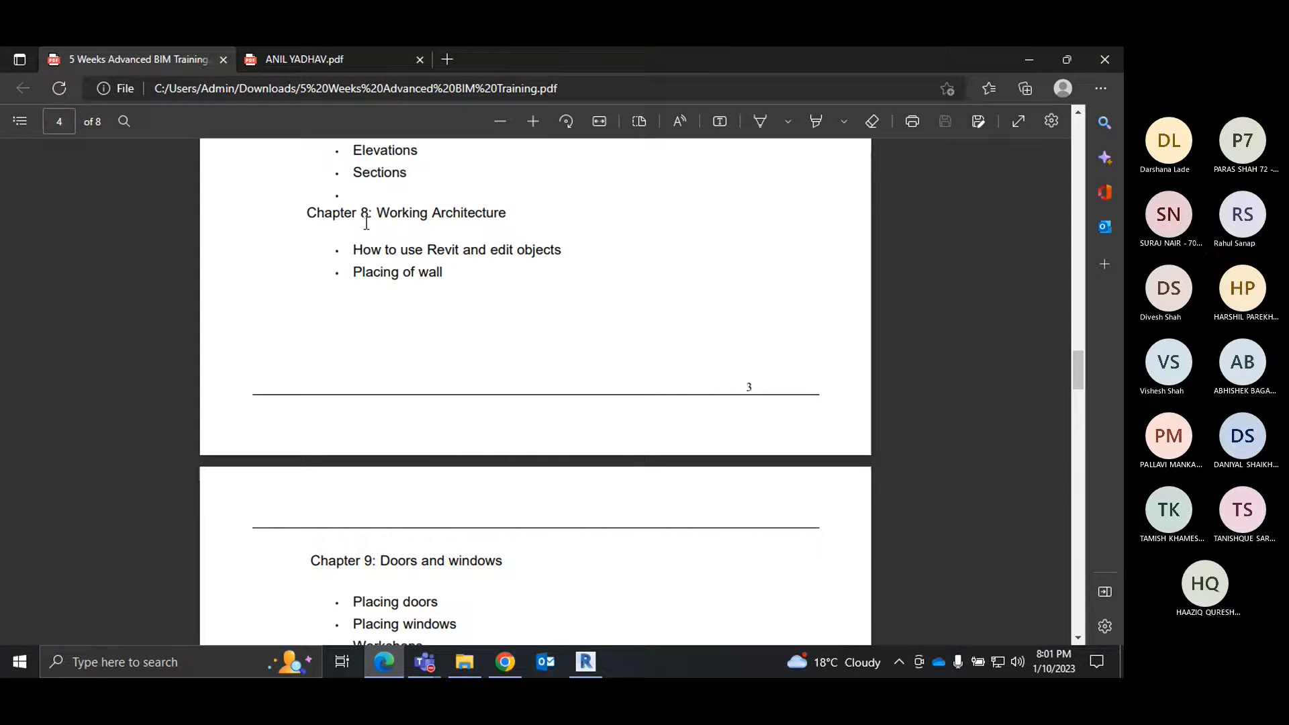
drag(448, 272, 336, 247)
click(483, 282)
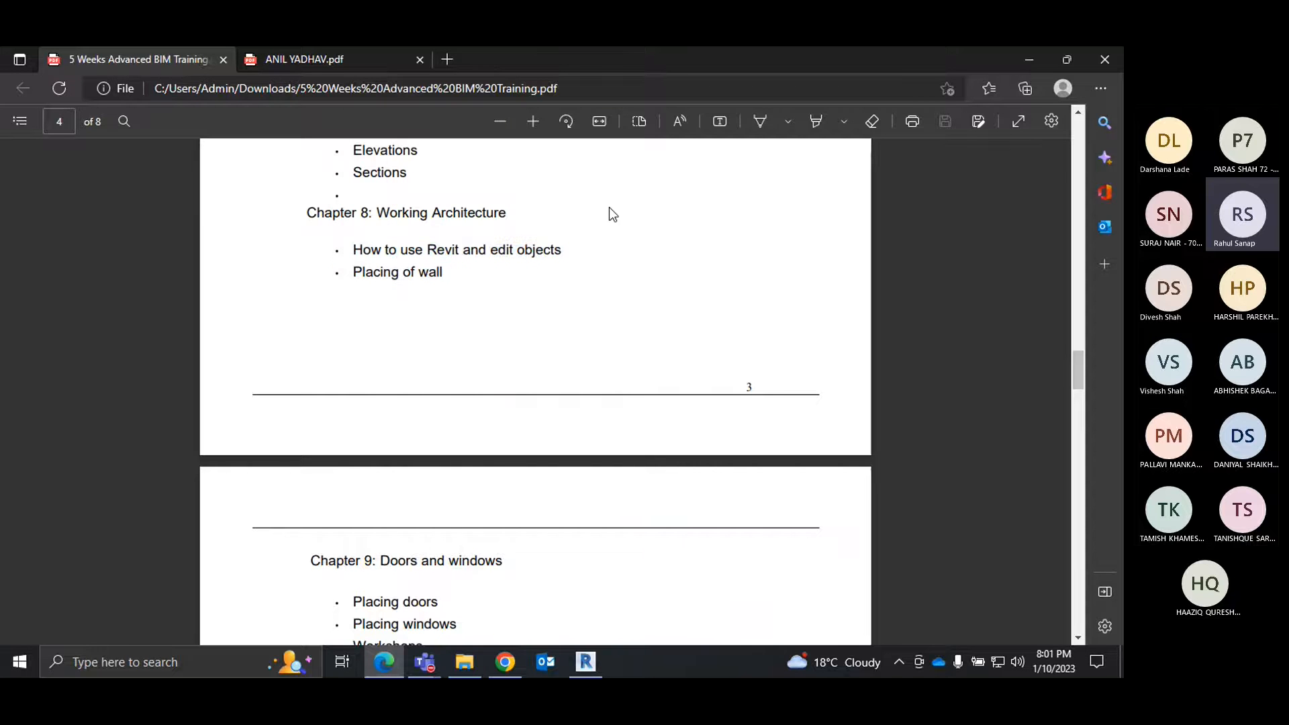
click(1032, 59)
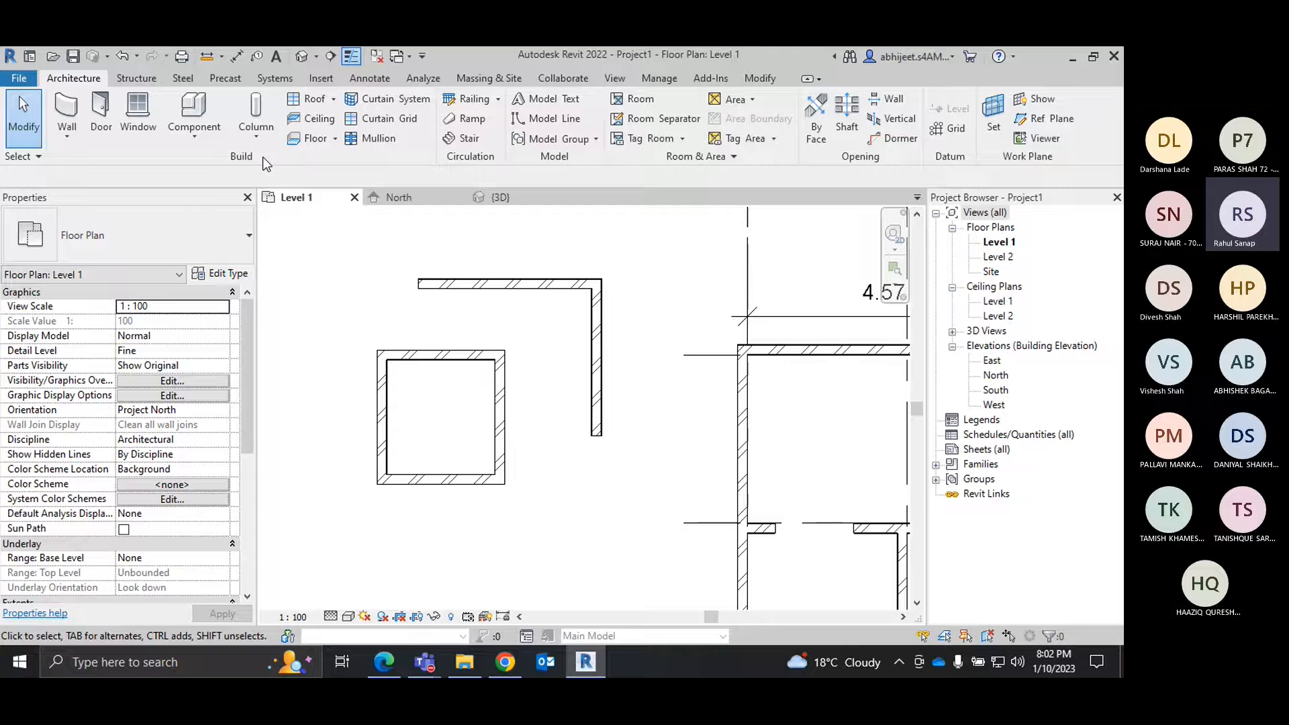
Review the Chapter 12 staircase topics in the training PDF in Edge, highlighting the stair types line, and return to Revit.
click(397, 660)
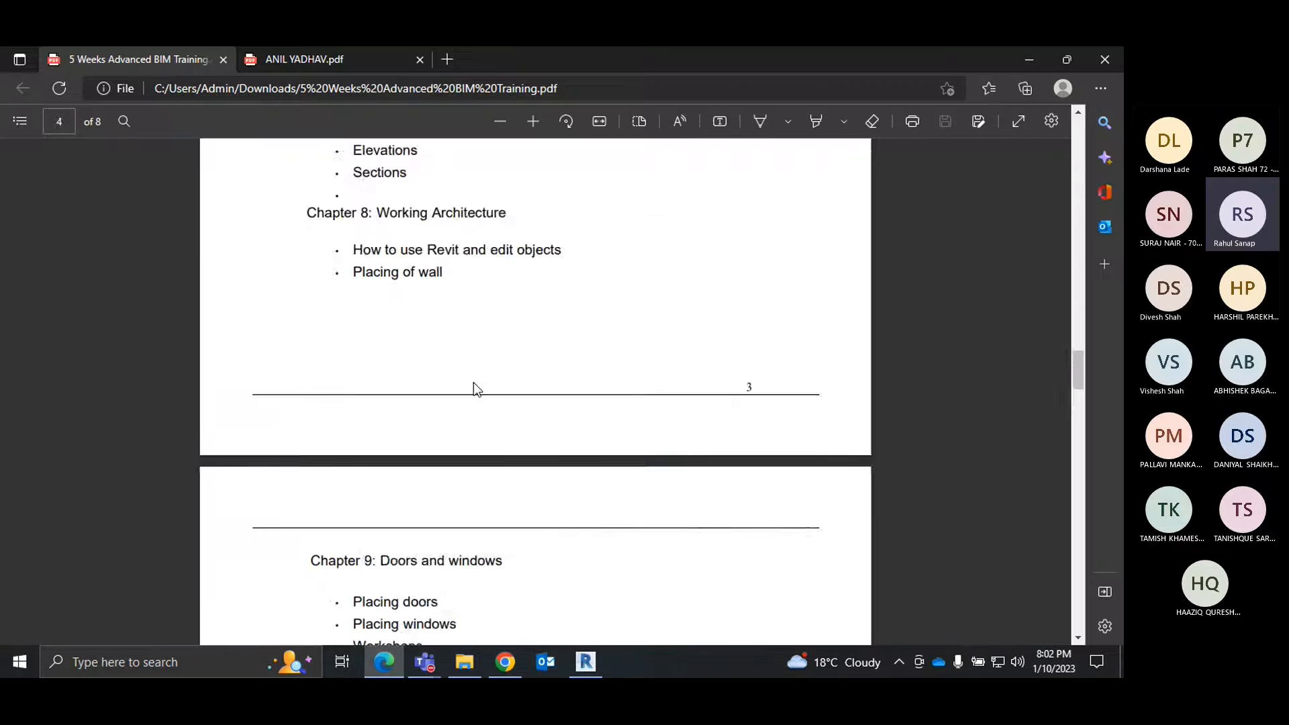
scroll(475, 390, down, 7)
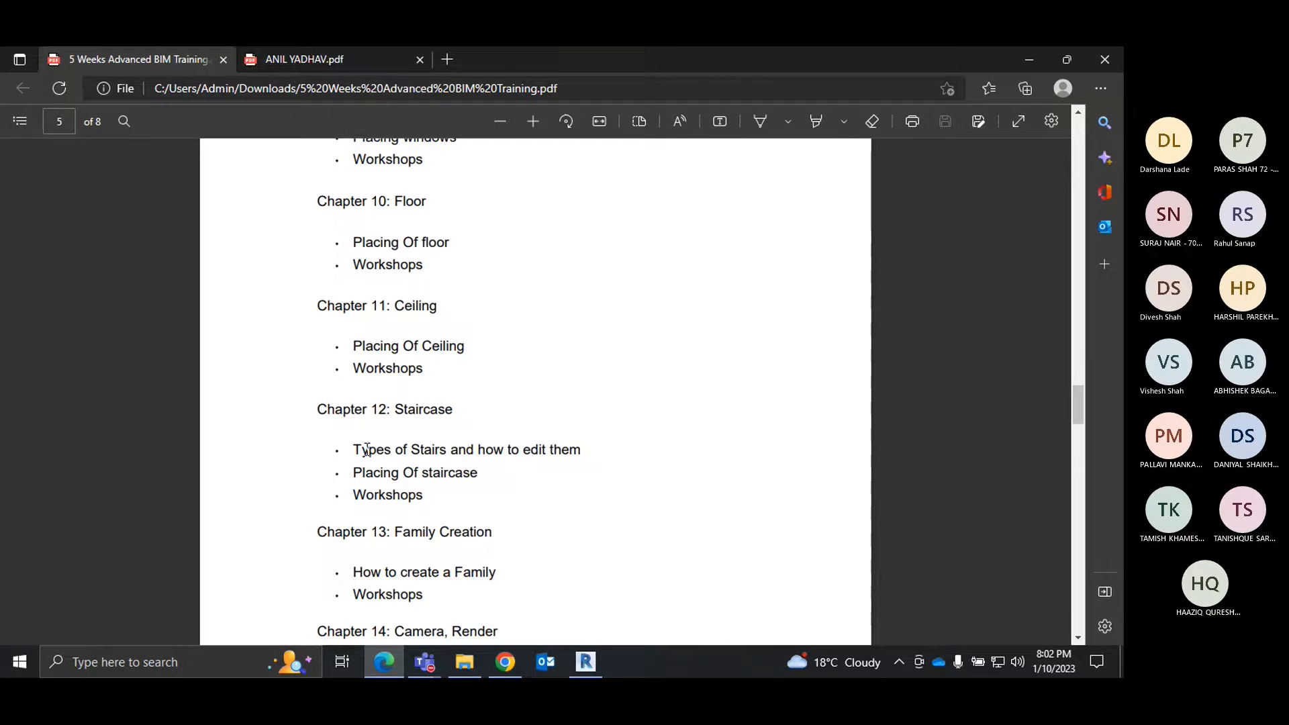
drag(354, 451, 579, 461)
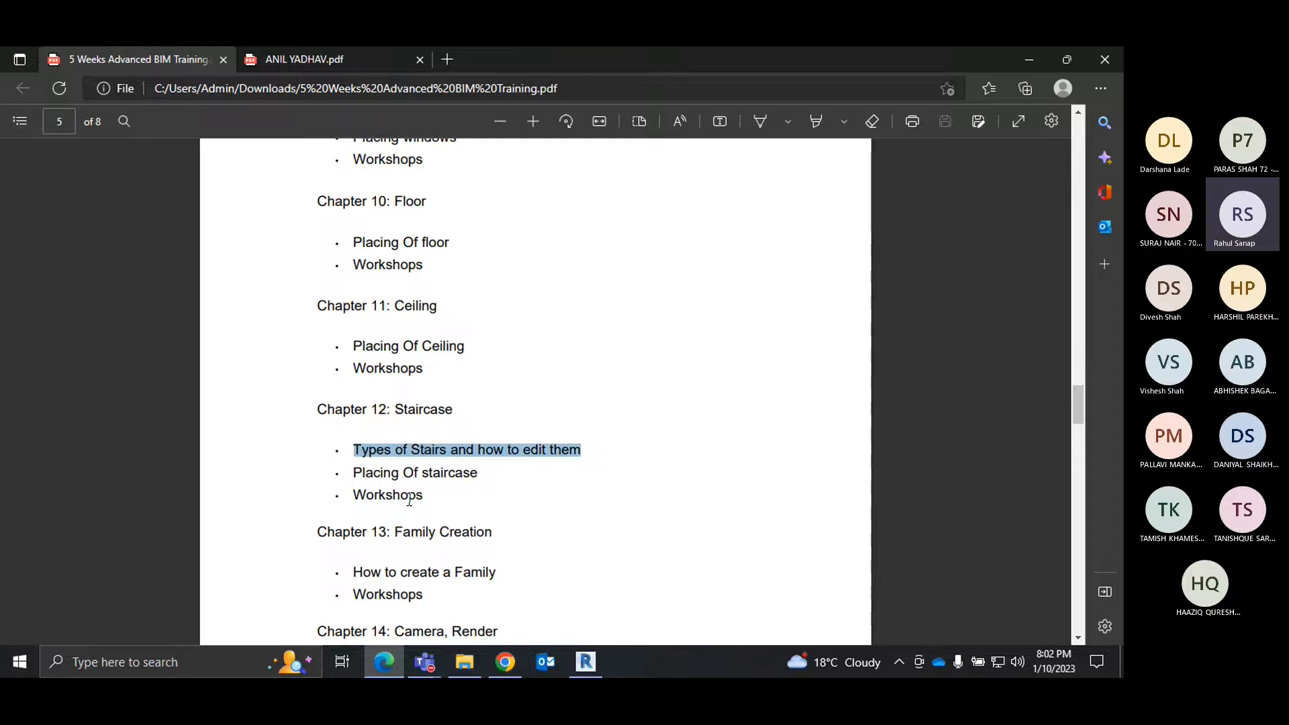
click(585, 663)
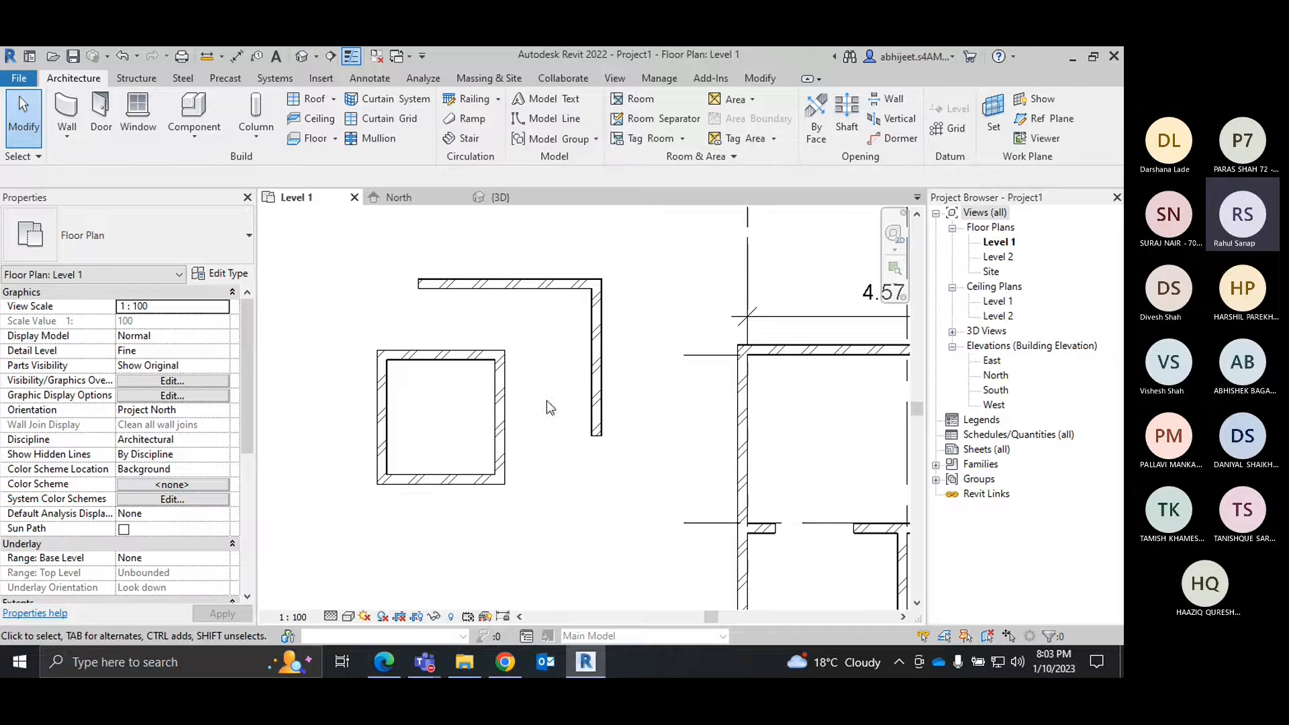
Start a stair on Level 1 using the Assembled Stair type Private.
scroll(551, 406, down, 3)
middle_drag(739, 511, 582, 390)
scroll(575, 410, up, 5)
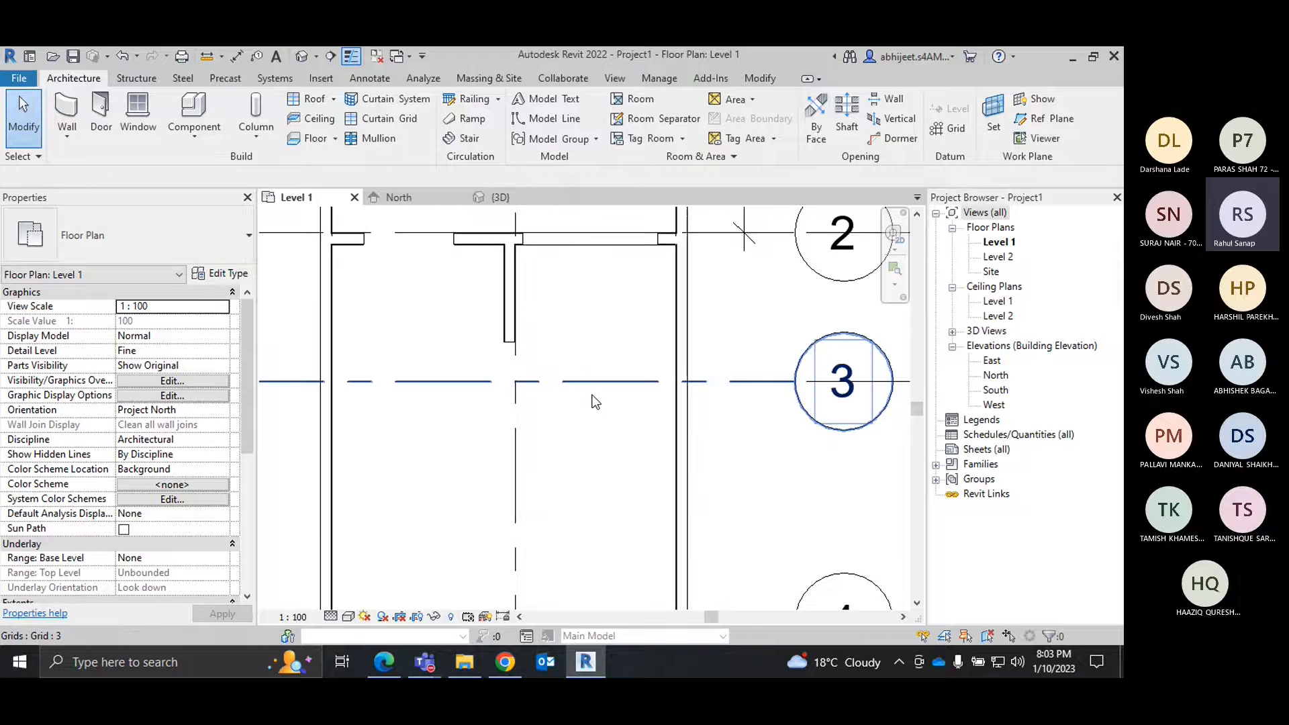
scroll(658, 386, down, 5)
middle_drag(647, 424, 622, 457)
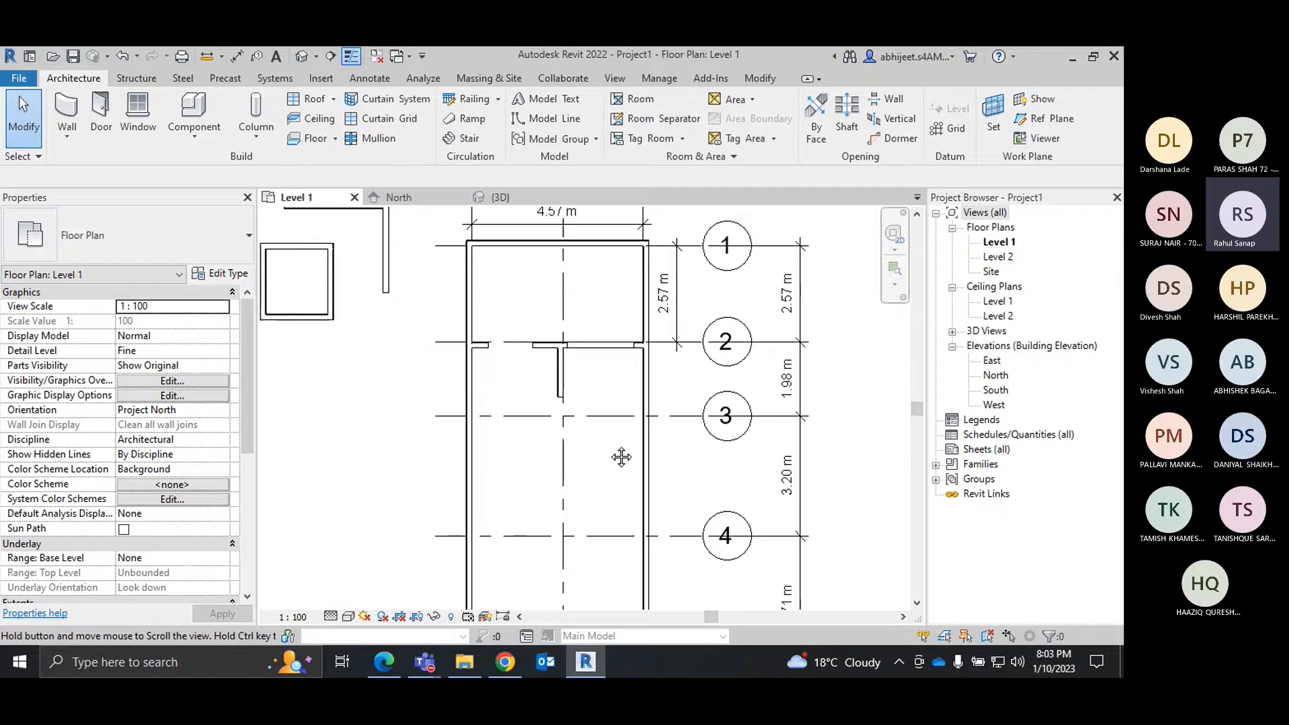
click(466, 142)
click(145, 251)
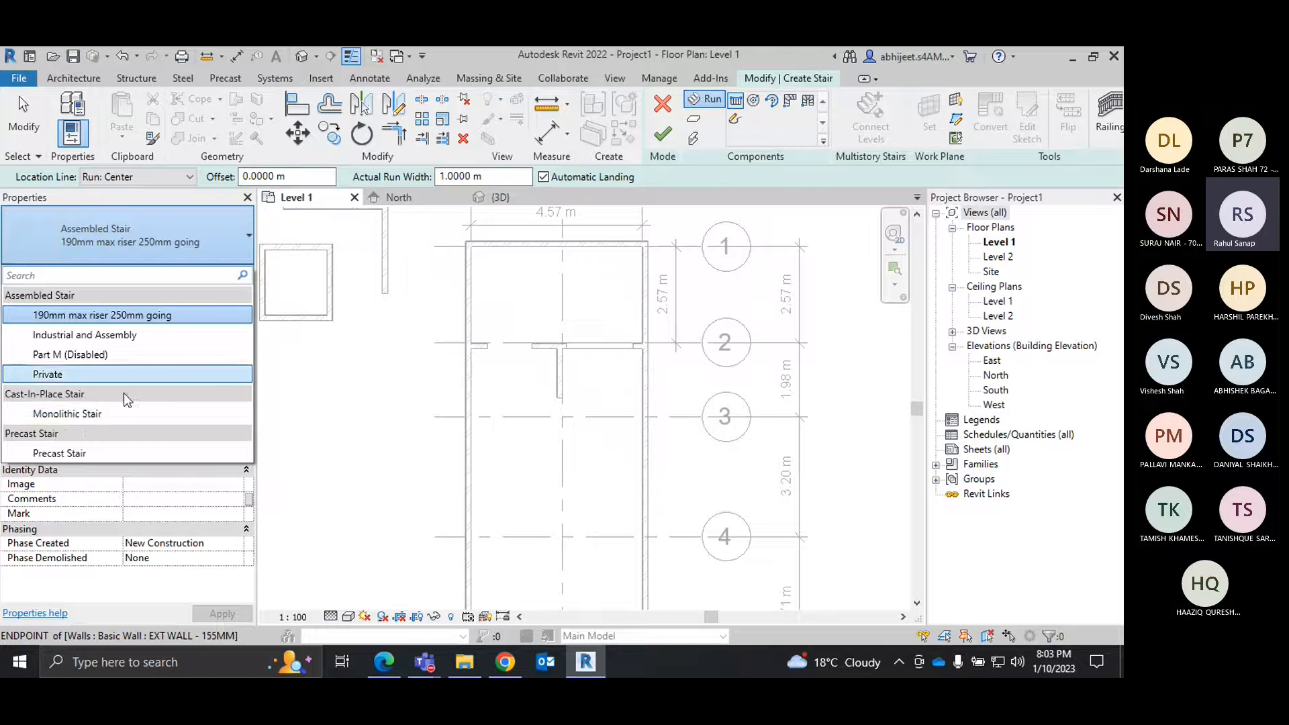
click(70, 375)
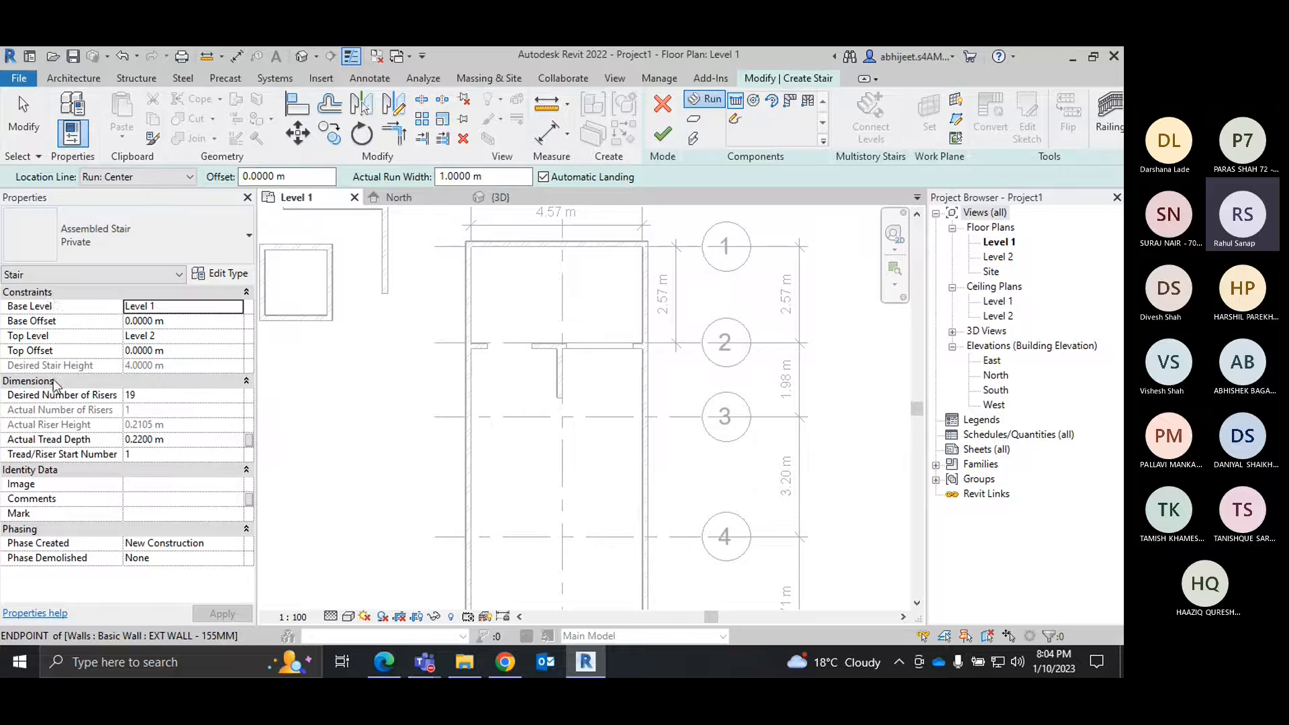
Try to lay out a straight stair run about 1.76 m long along grid 3 from the building's middle grid line.
scroll(624, 436, up, 2)
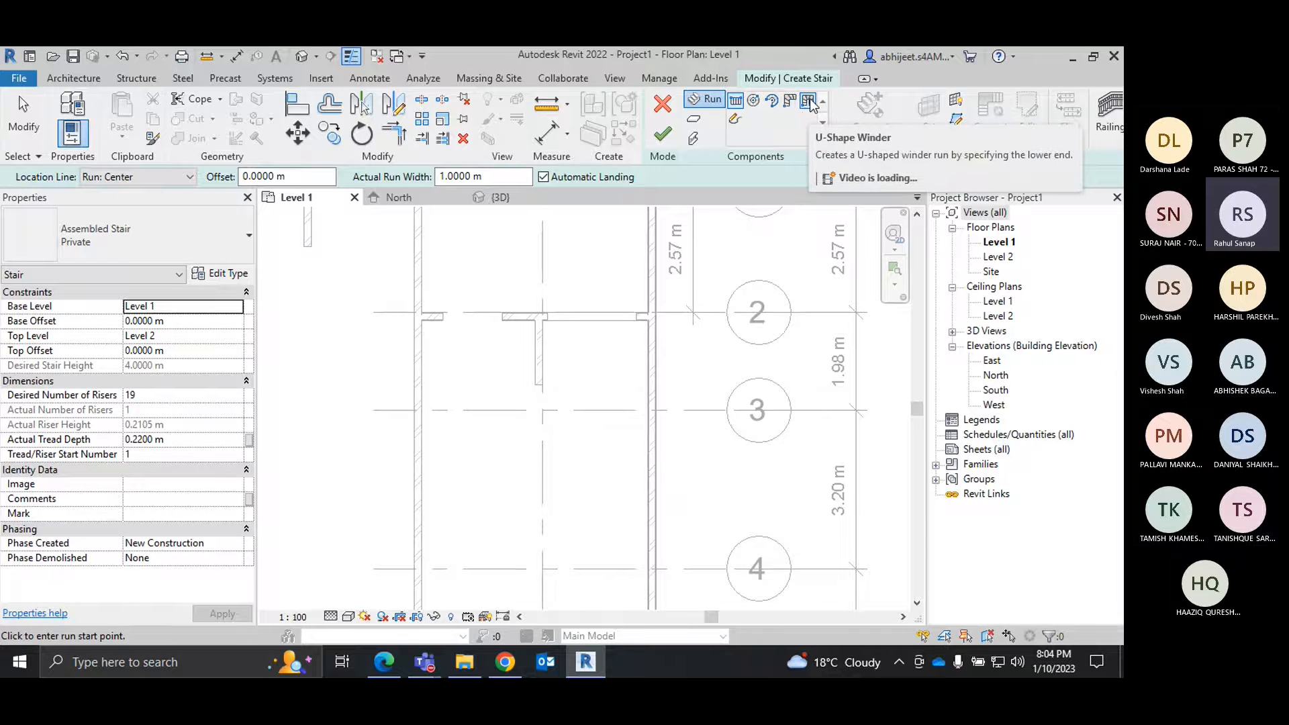
middle_drag(601, 422, 608, 318)
scroll(602, 363, up, 1)
scroll(575, 377, down, 2)
scroll(531, 325, up, 2)
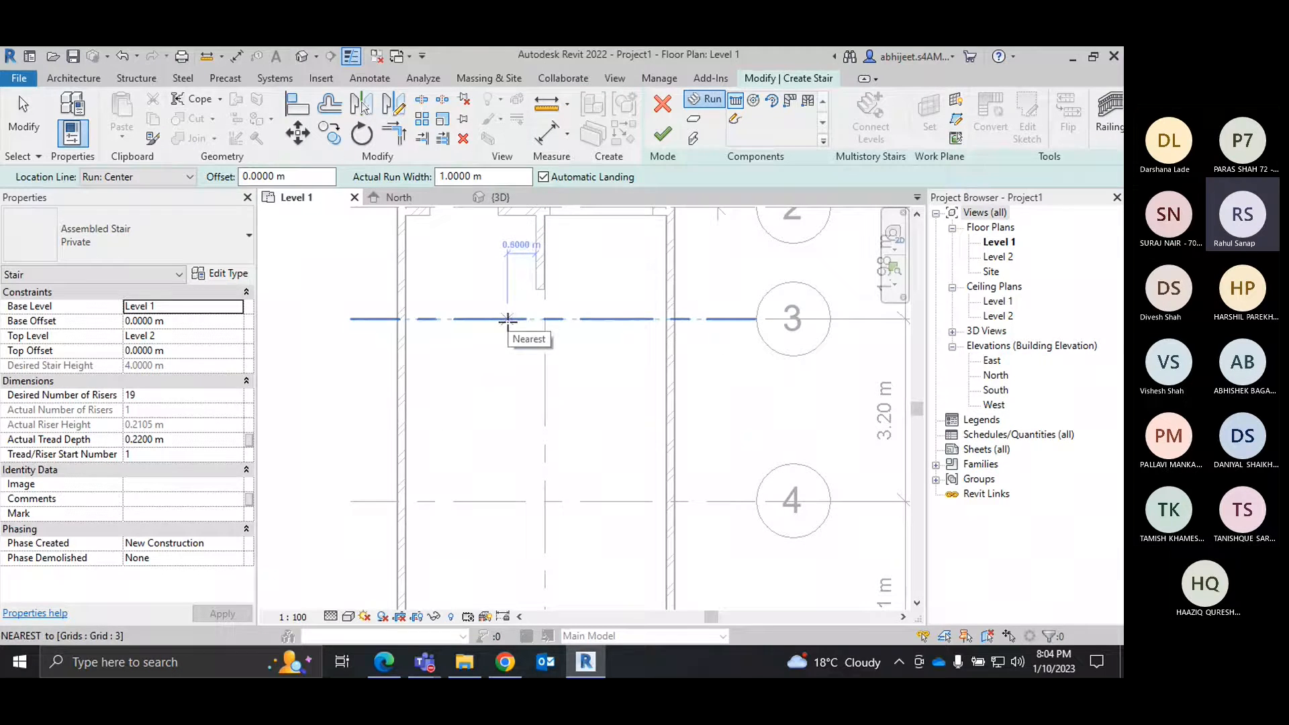
click(542, 321)
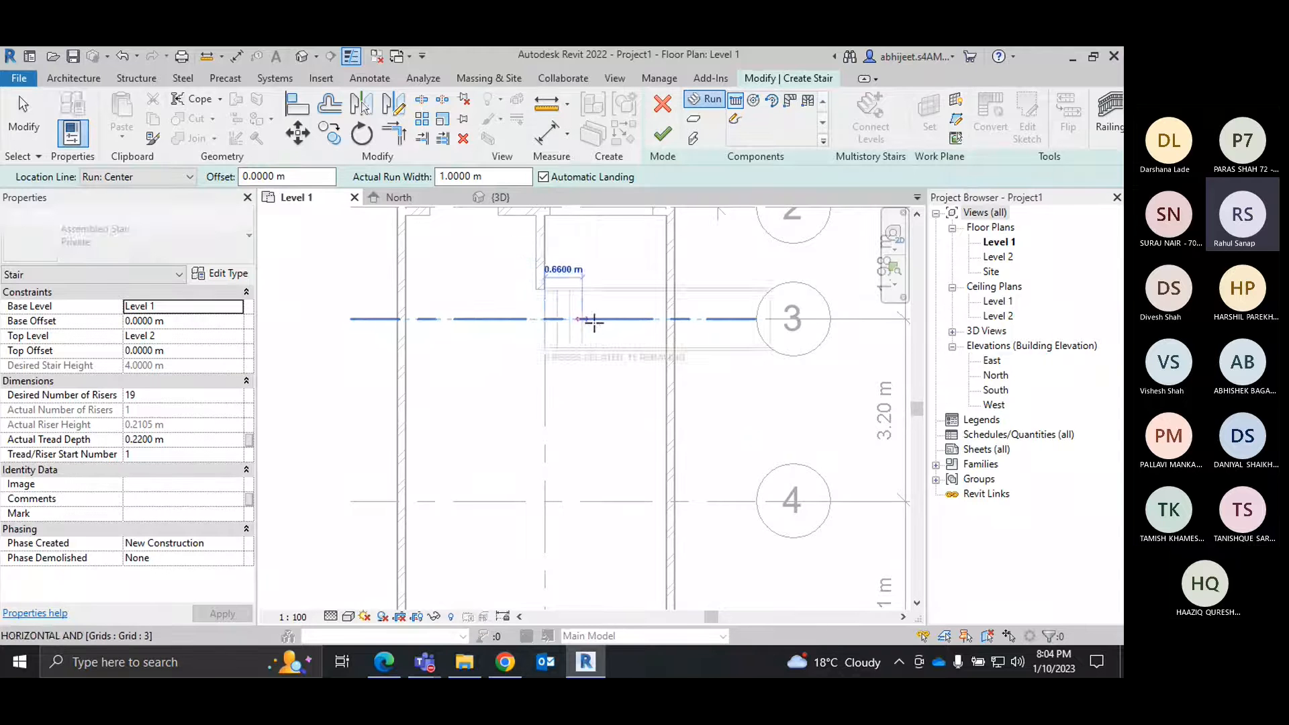
scroll(633, 329, up, 1)
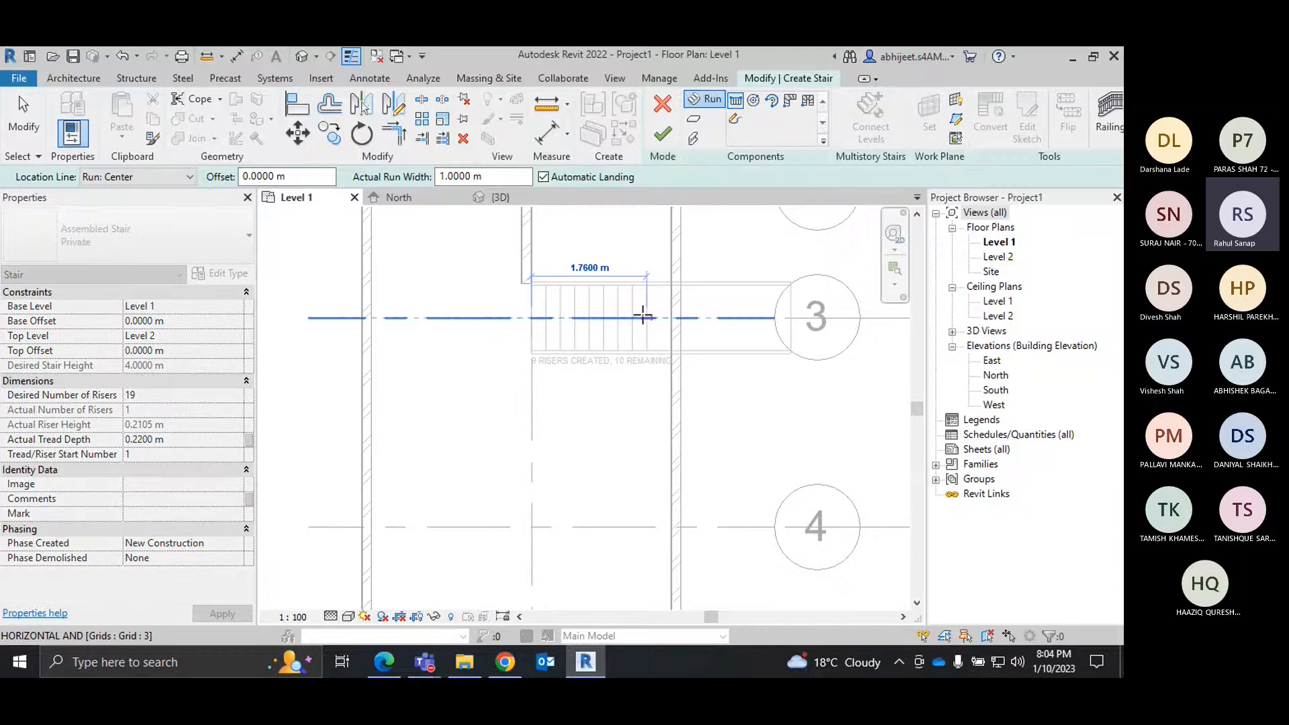
scroll(642, 315, up, 1)
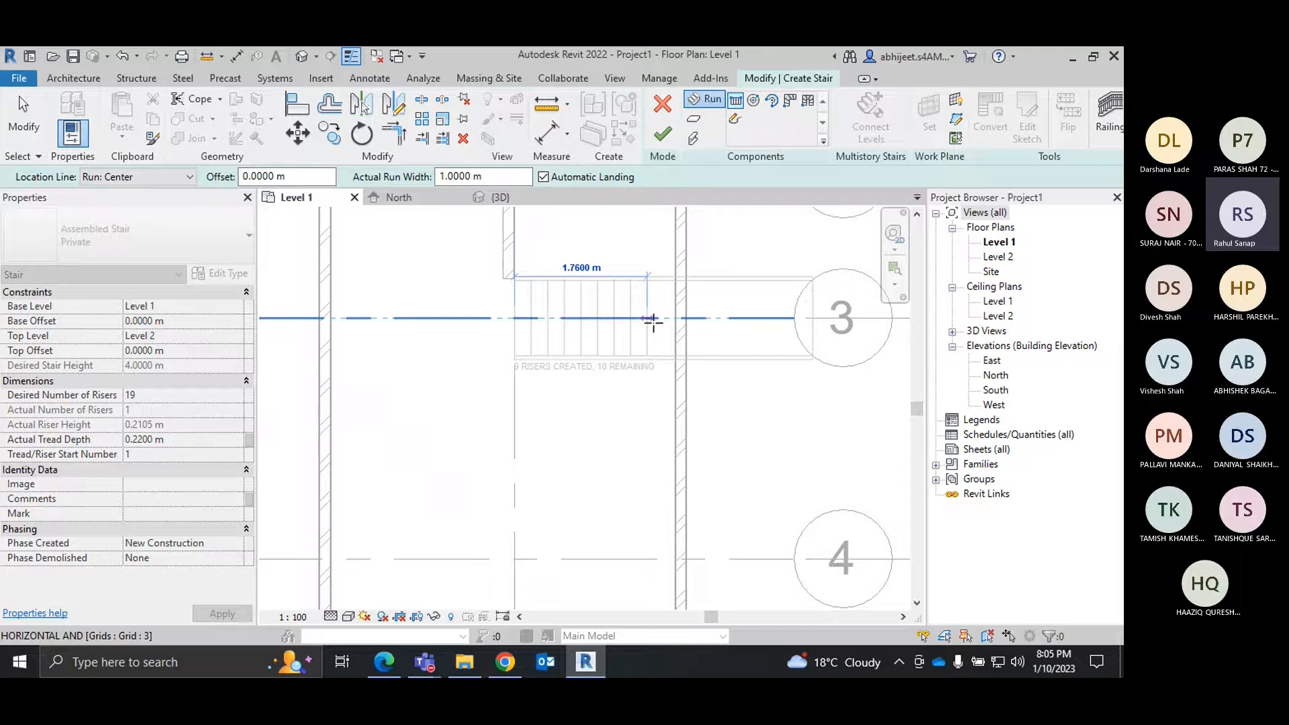
right_click(649, 318)
click(712, 329)
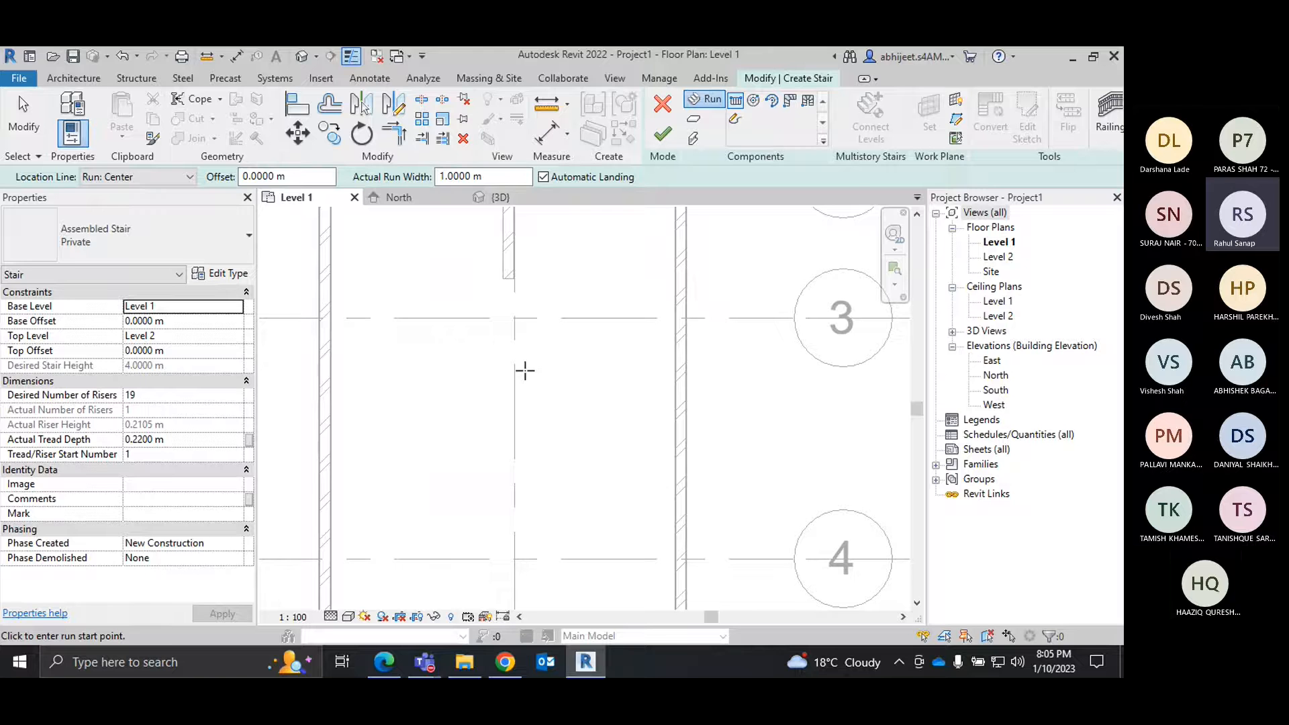
Set the stair's desired number of risers to 21.
click(176, 397)
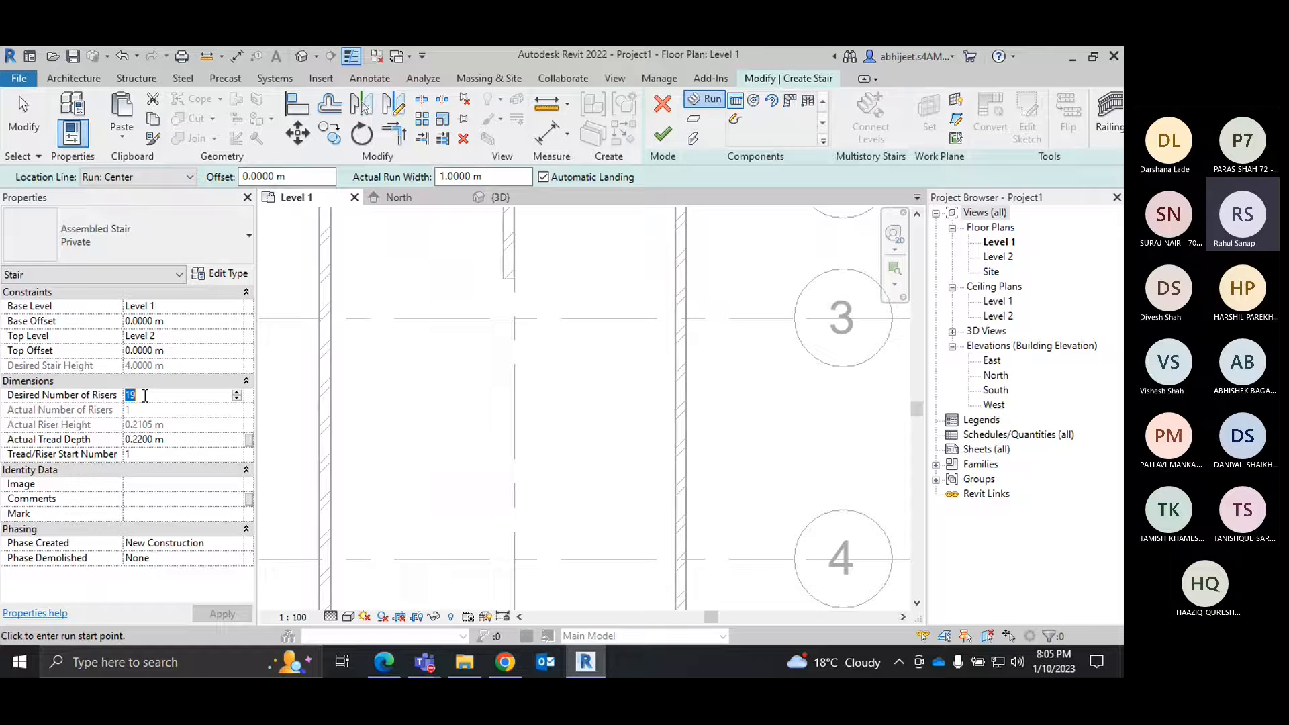
text(21)
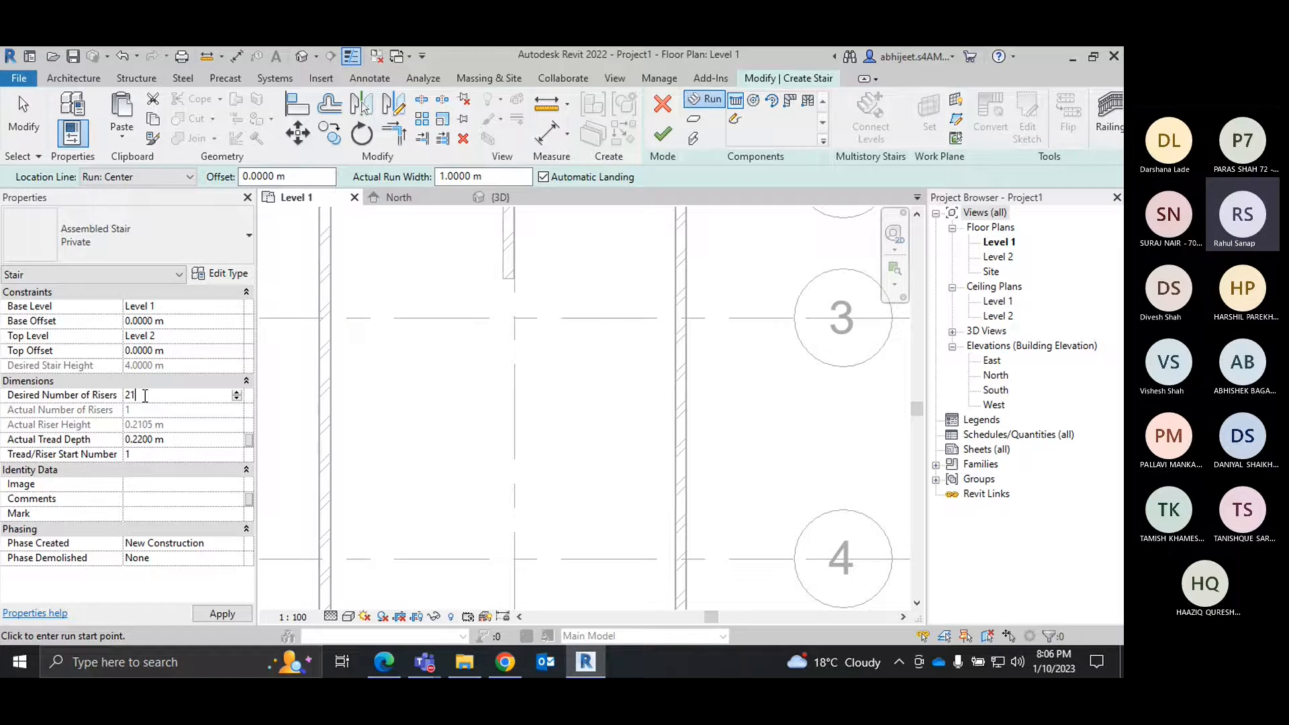
key(Return)
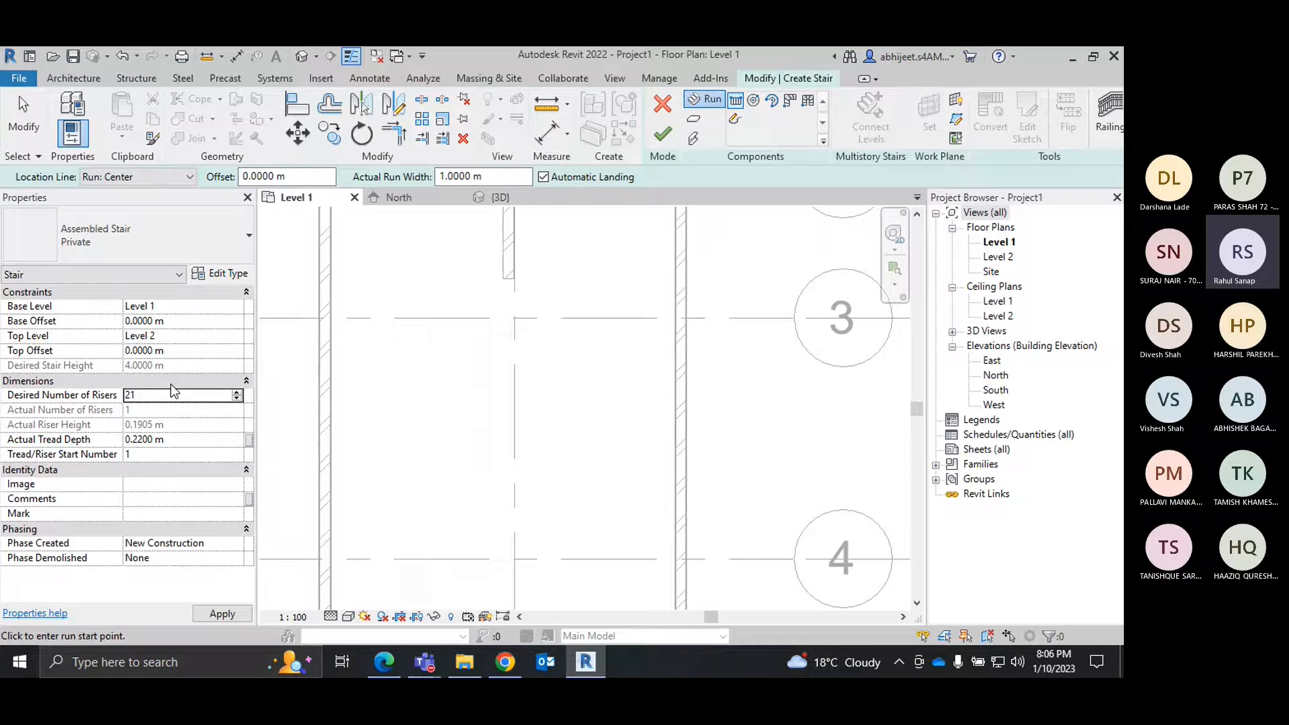
Clear the desired riser count and cancel editing the stair, discarding it.
click(175, 397)
text(\)
click(662, 138)
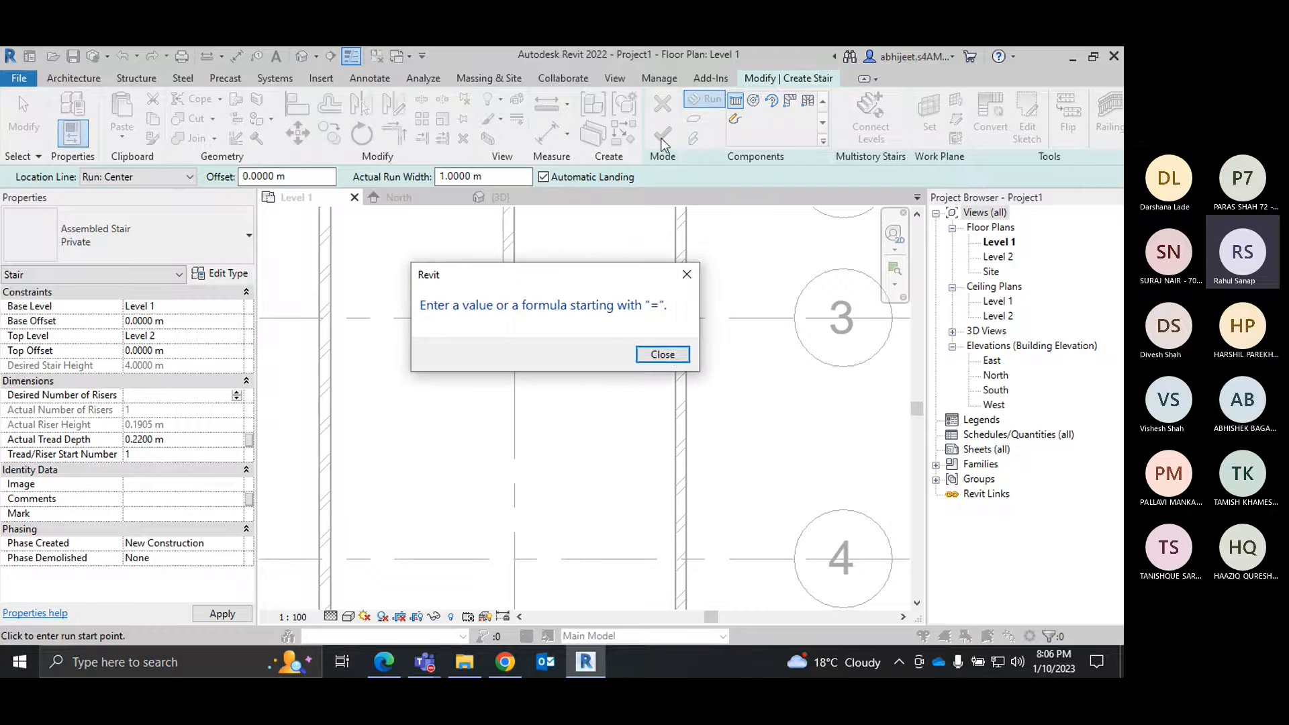
click(667, 356)
click(663, 107)
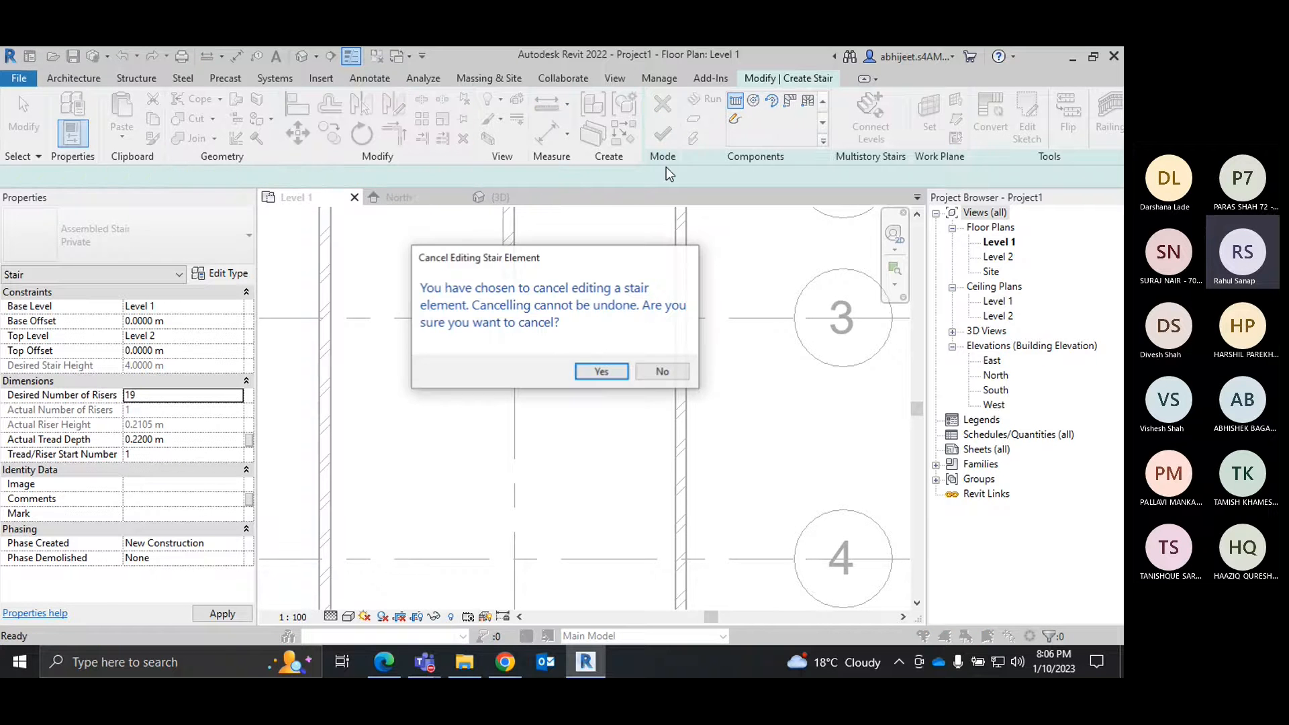
click(602, 372)
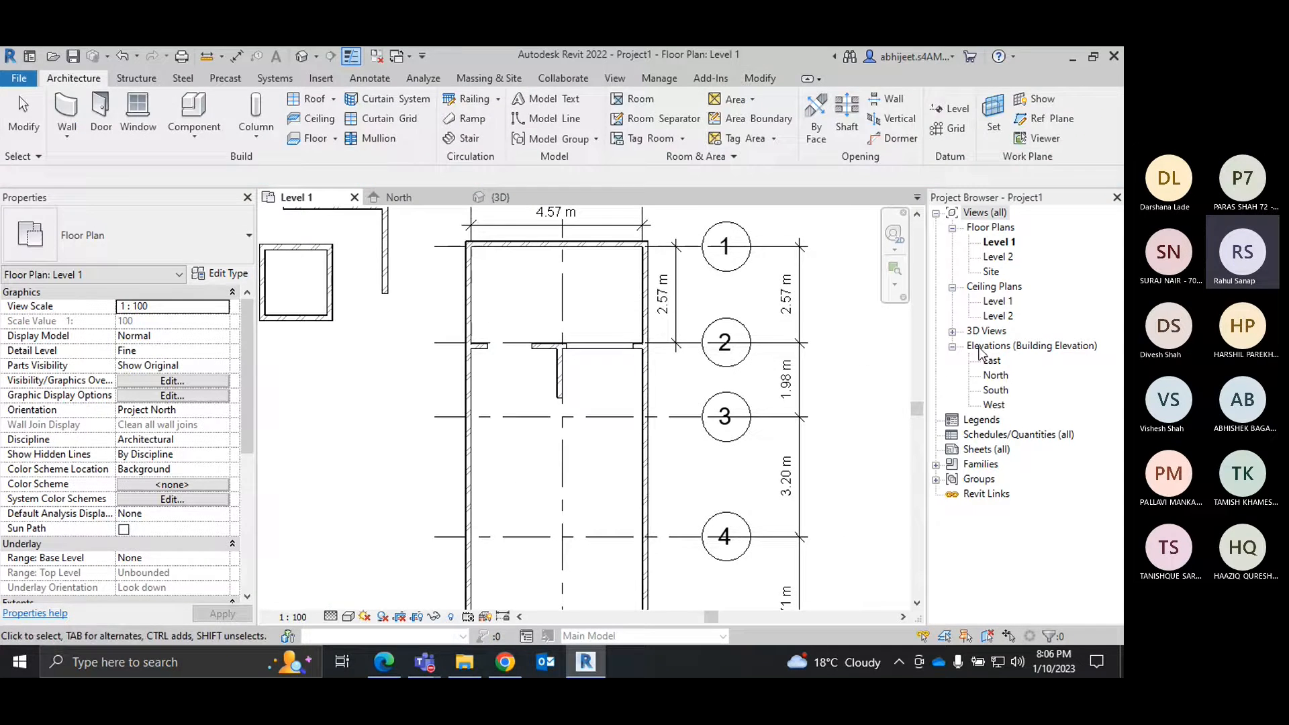
Set the elevation of Level 2 to 3.2 m in the North elevation.
double_click(996, 375)
scroll(642, 462, down, 5)
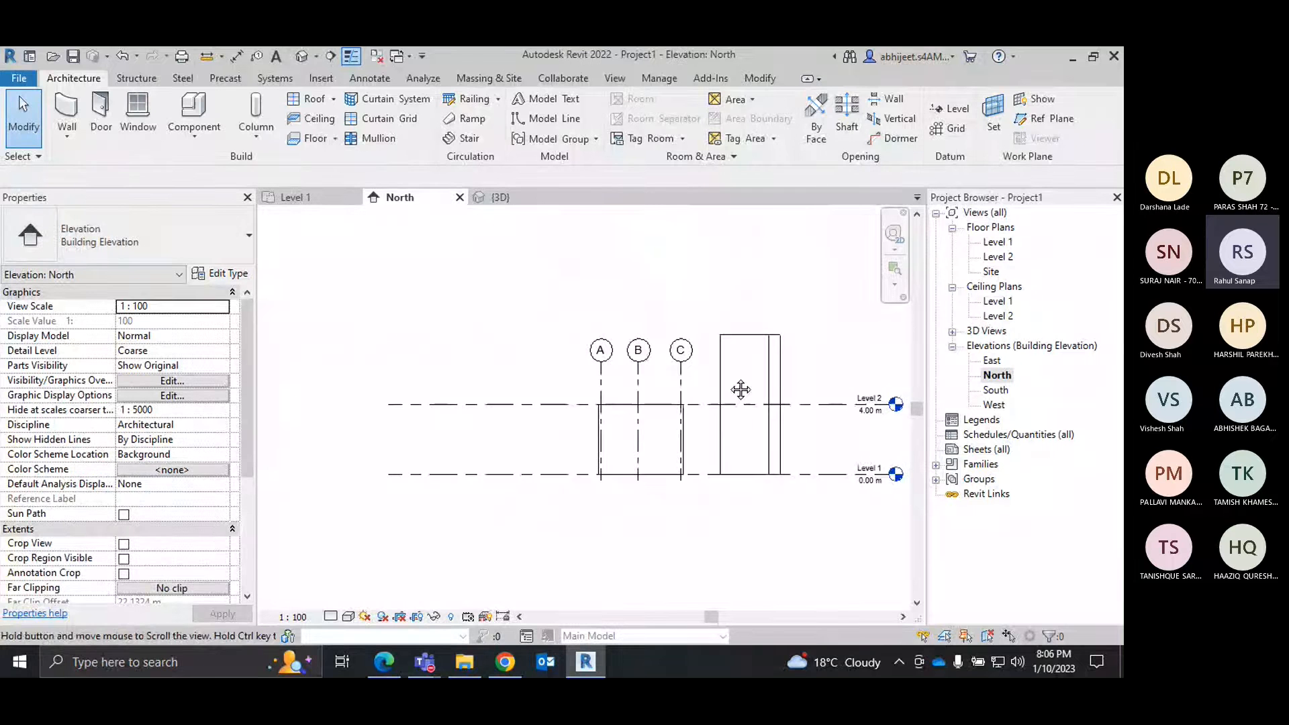
middle_drag(740, 390, 545, 347)
scroll(641, 366, up, 3)
click(721, 388)
click(721, 388)
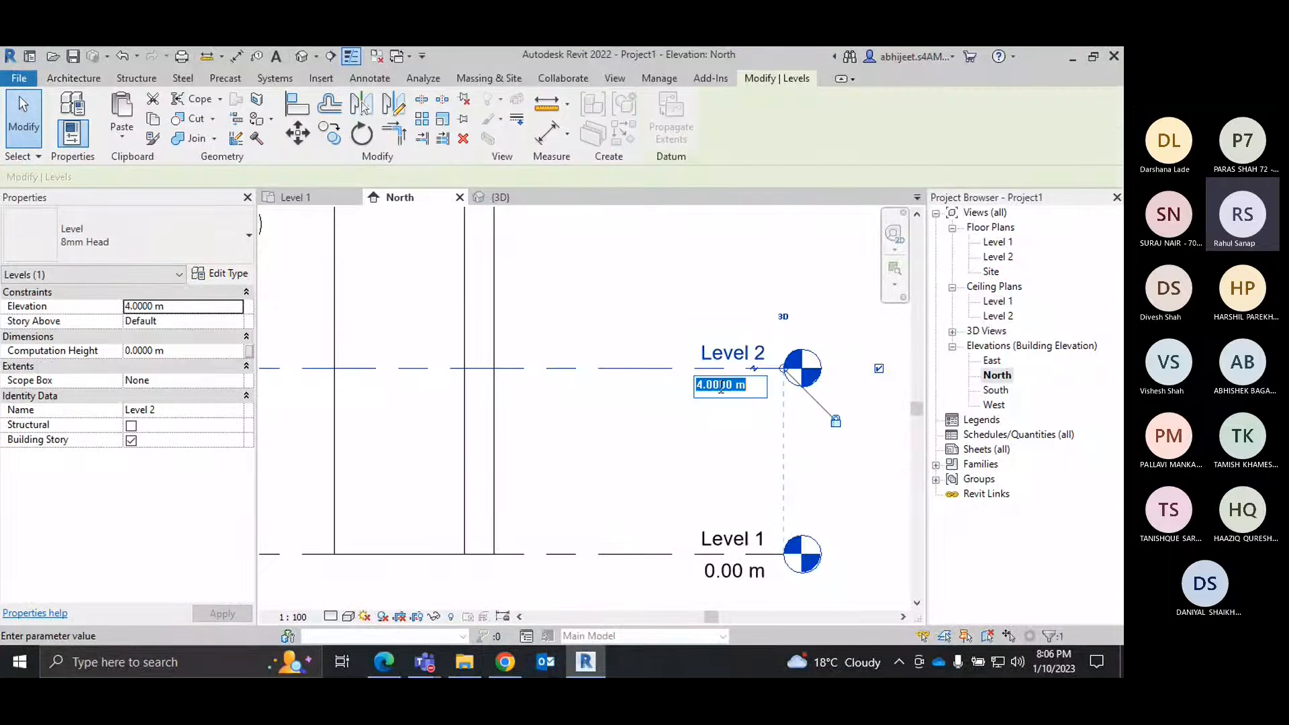
text(3.2)
key(Return)
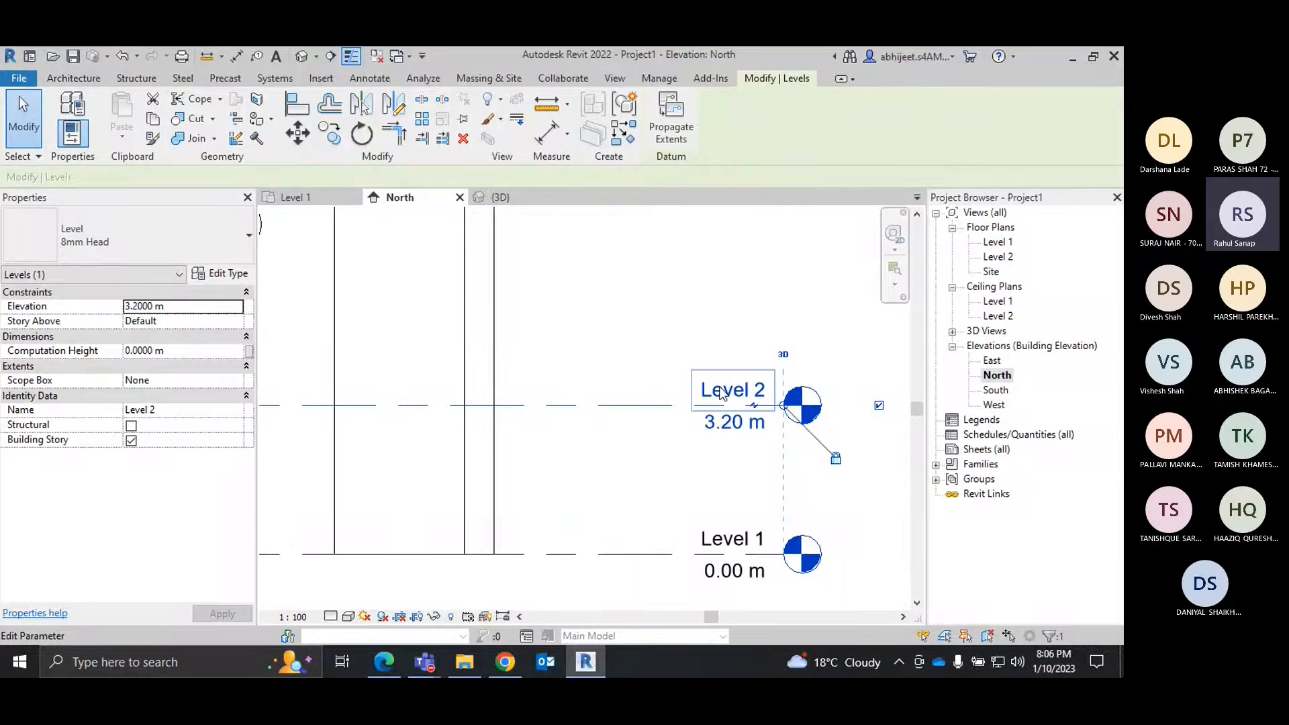
click(700, 309)
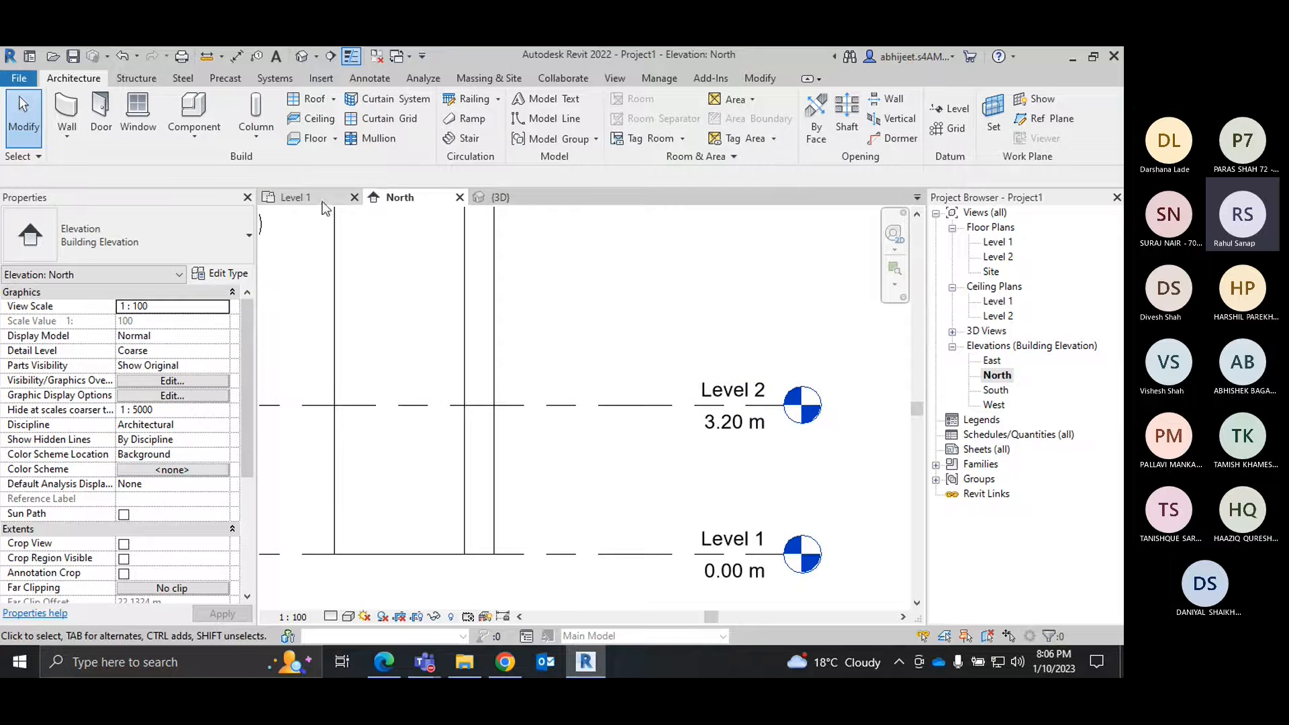
Return to the Level 1 floor plan and start a new stair.
click(296, 197)
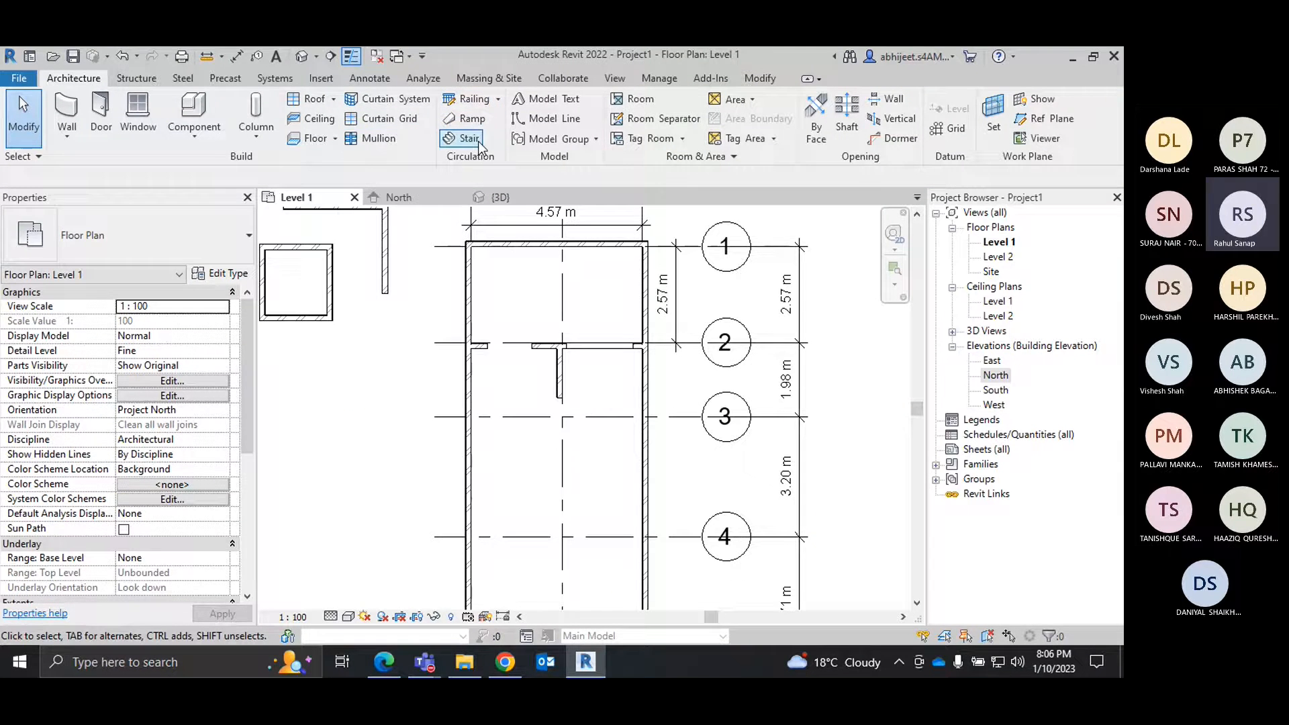
click(468, 140)
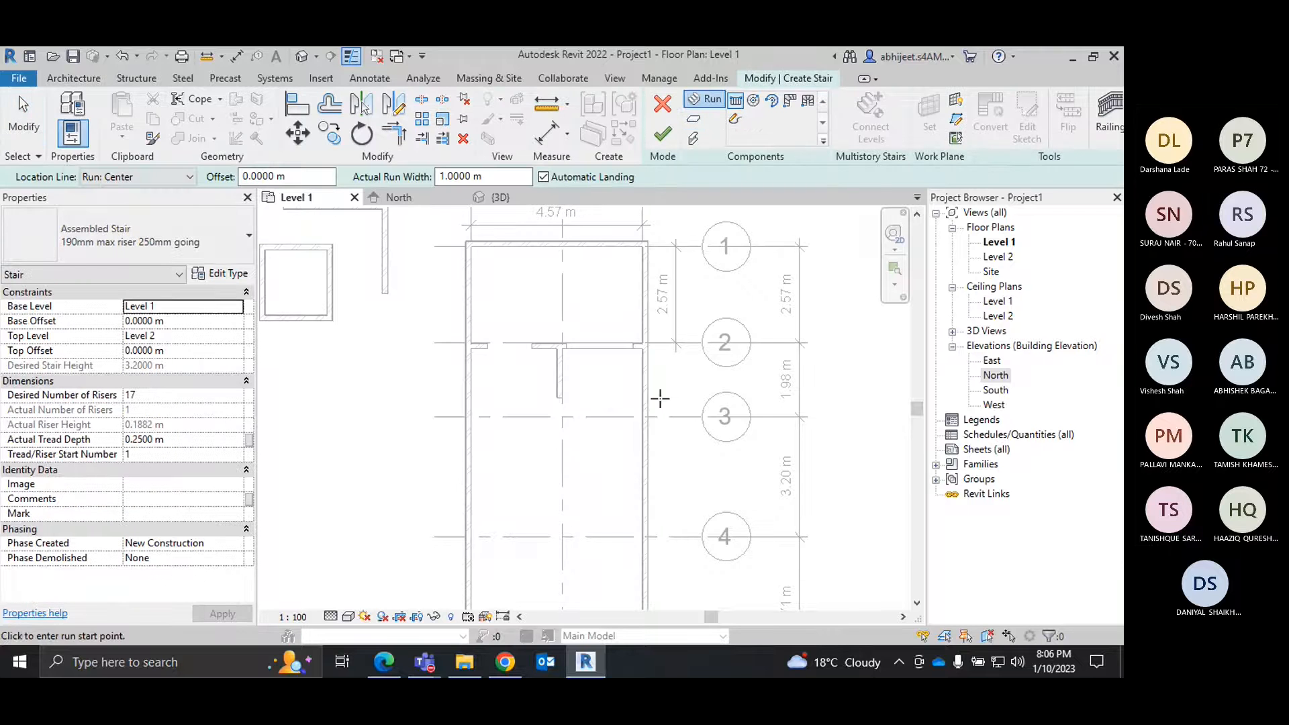
scroll(608, 420, up, 3)
click(507, 416)
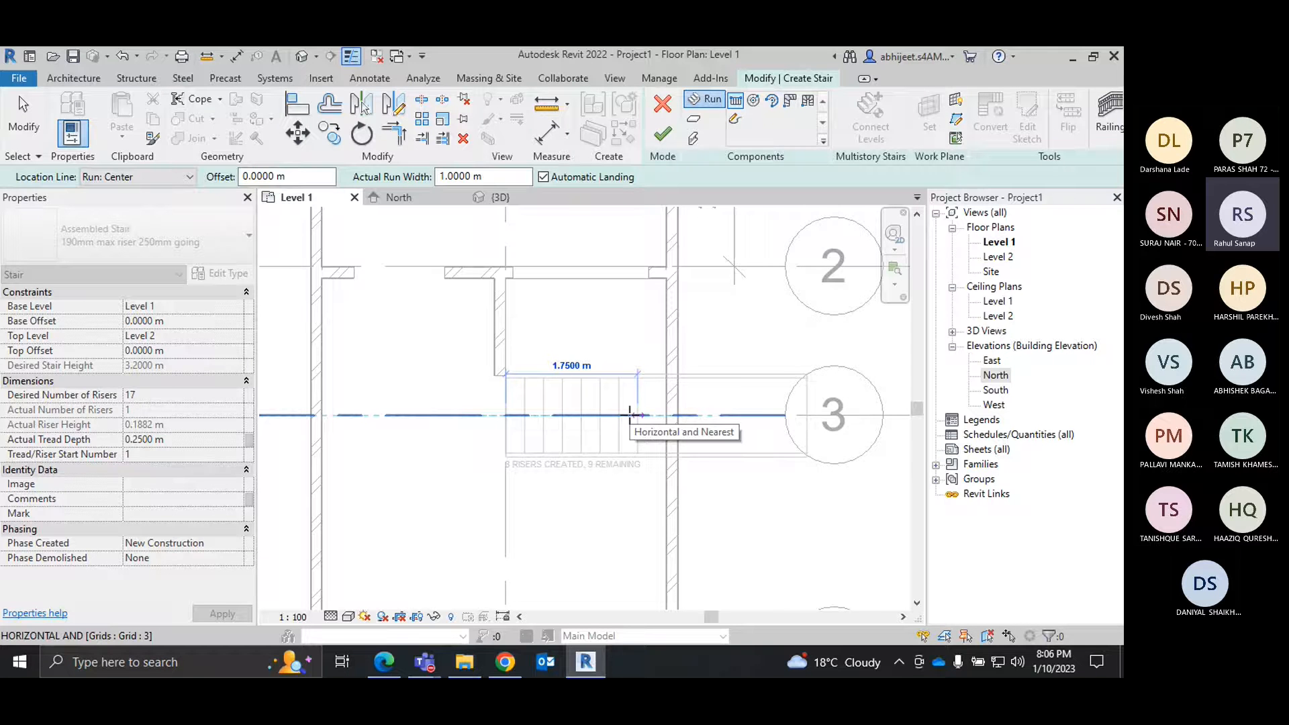
right_click(630, 415)
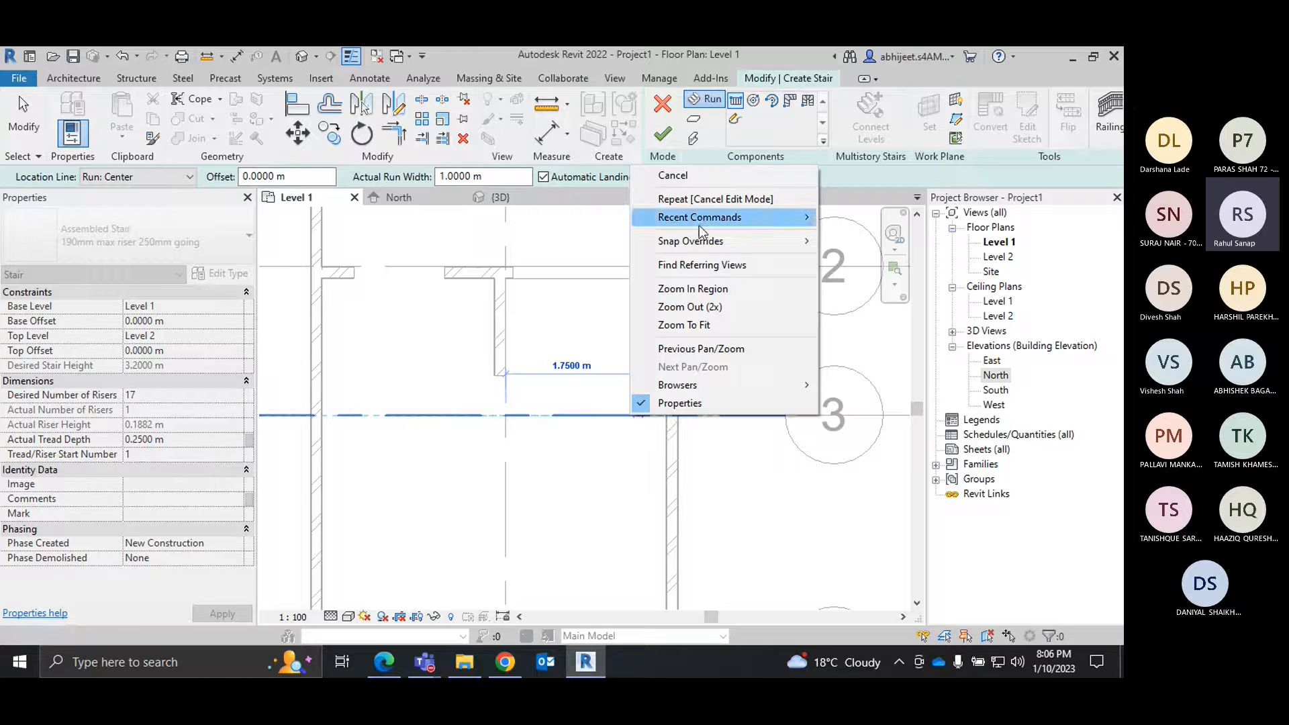
click(674, 176)
Set the desired number of risers to 20 and lay out a straight run about 2.13 m long along grid 3, from the middle grid line to grid A.
click(158, 397)
text(20)
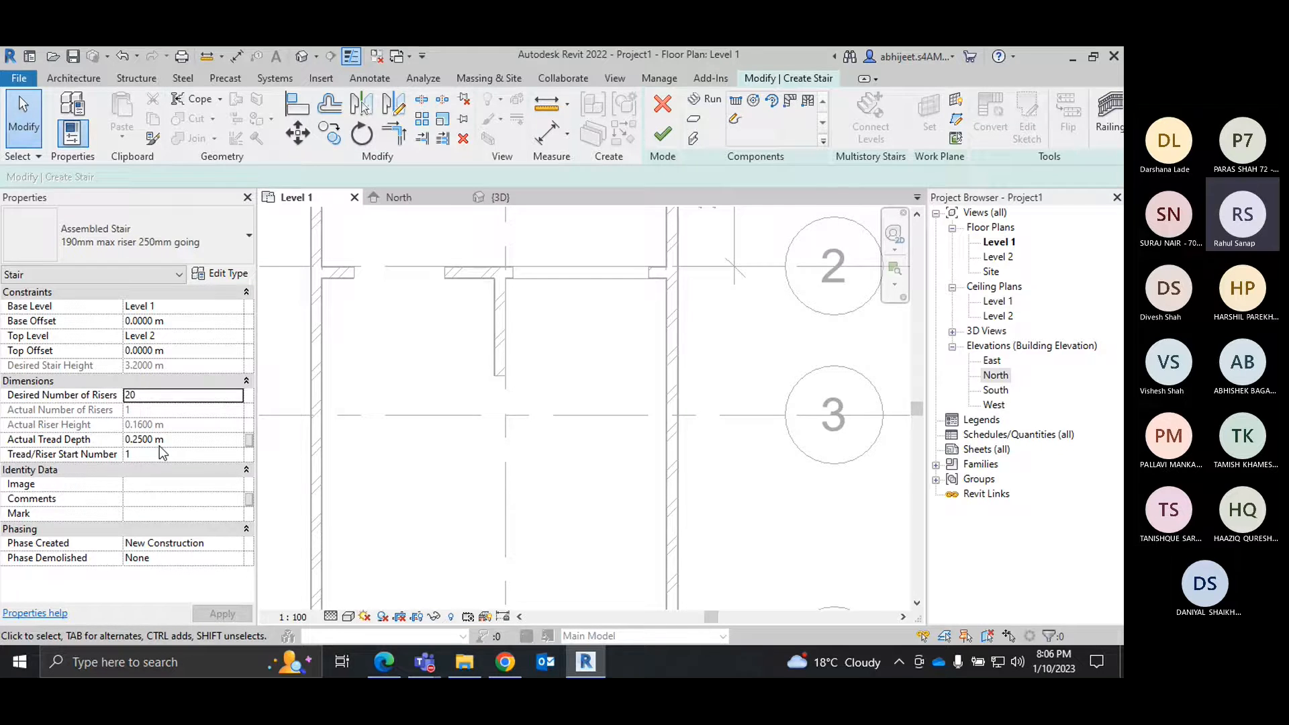
middle_drag(551, 466, 525, 397)
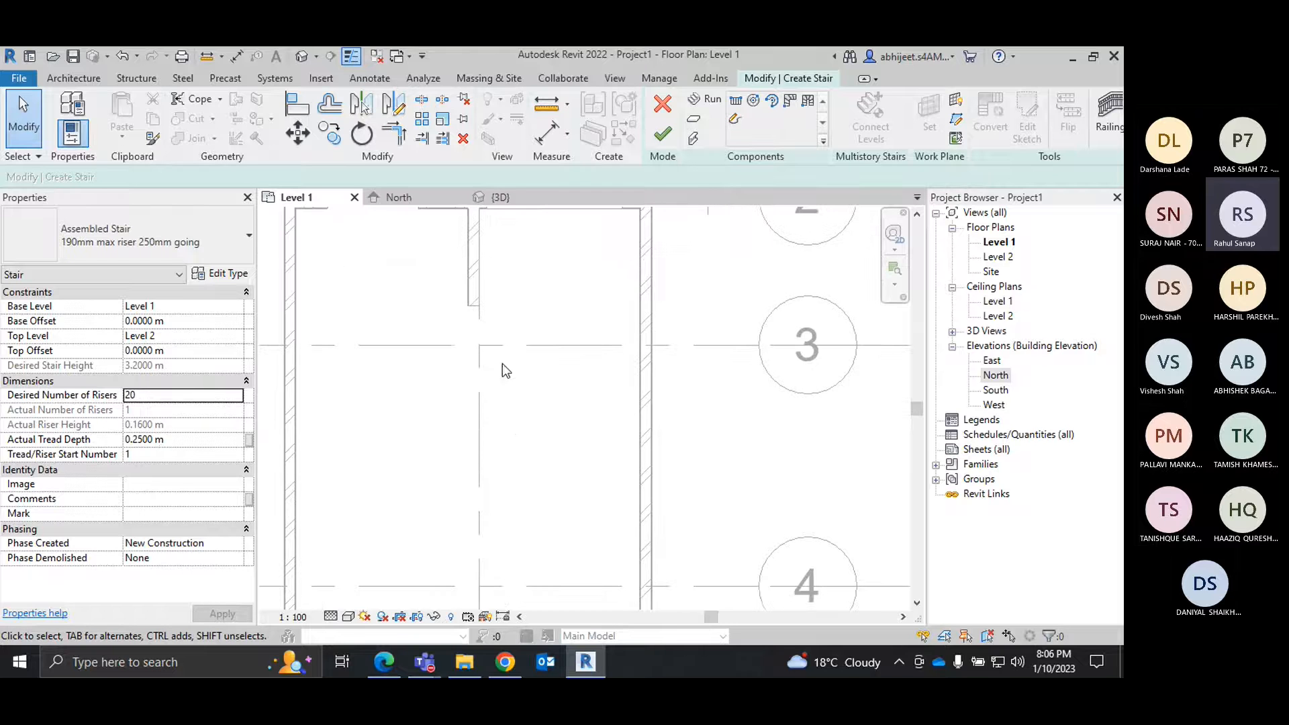
click(705, 98)
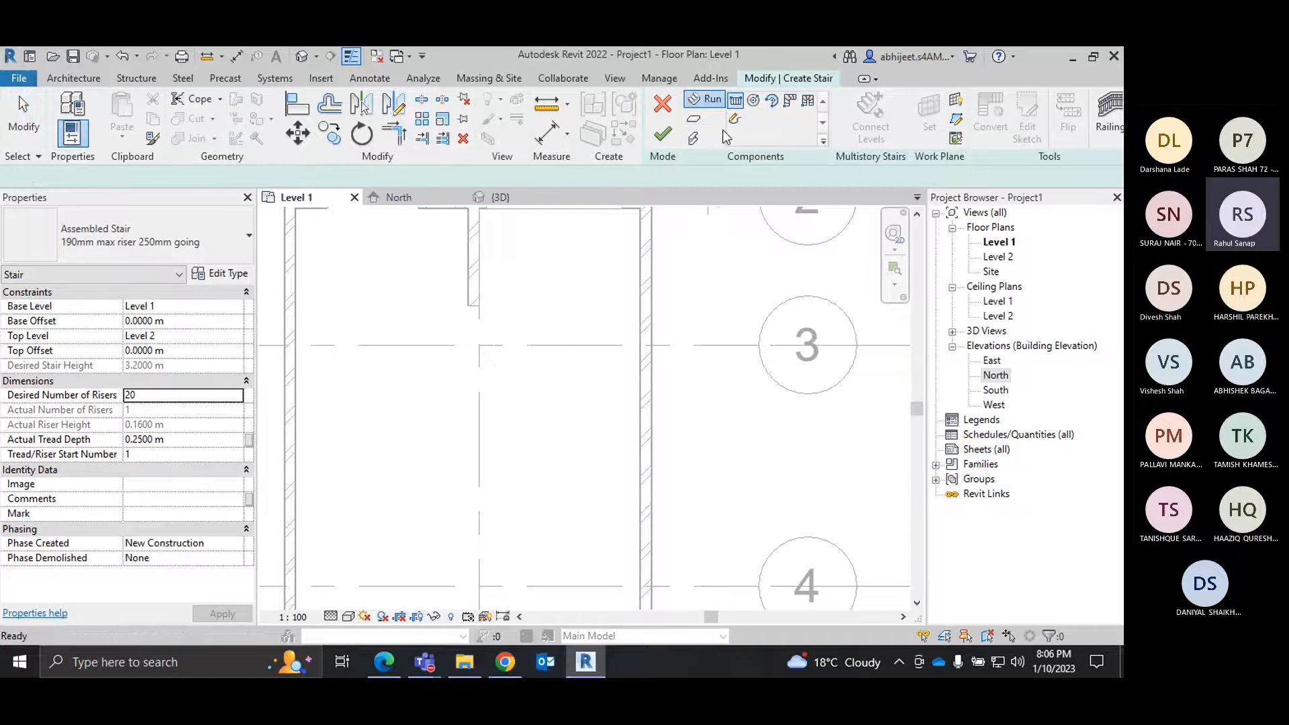
click(480, 344)
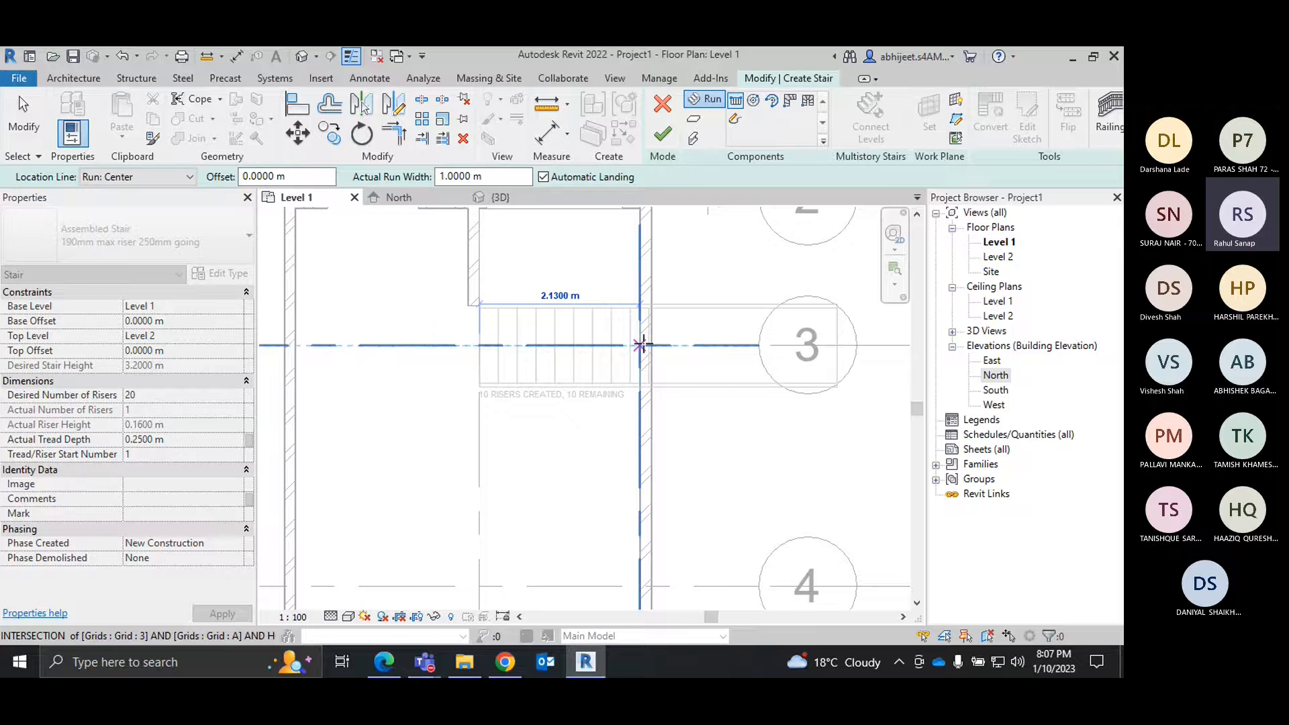
click(641, 344)
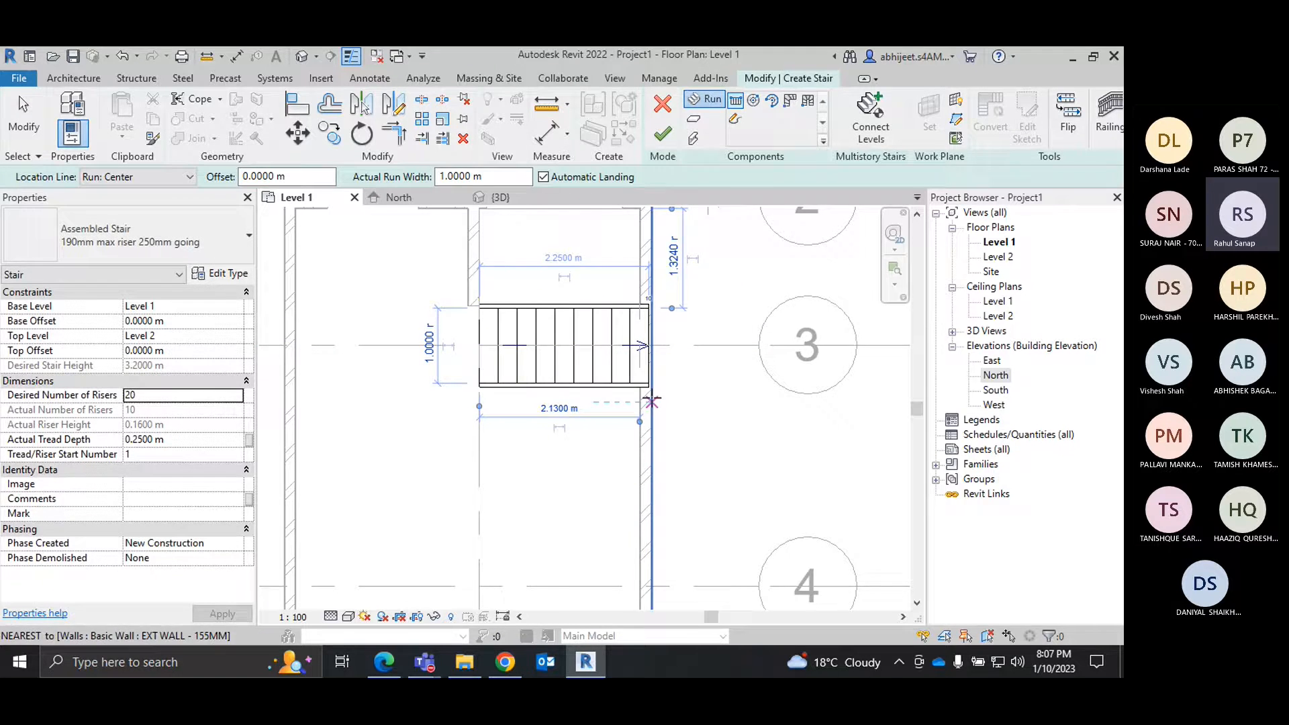
Add a parallel return run below the first one, from the exterior wall back to the middle grid line, with an automatic landing.
click(651, 434)
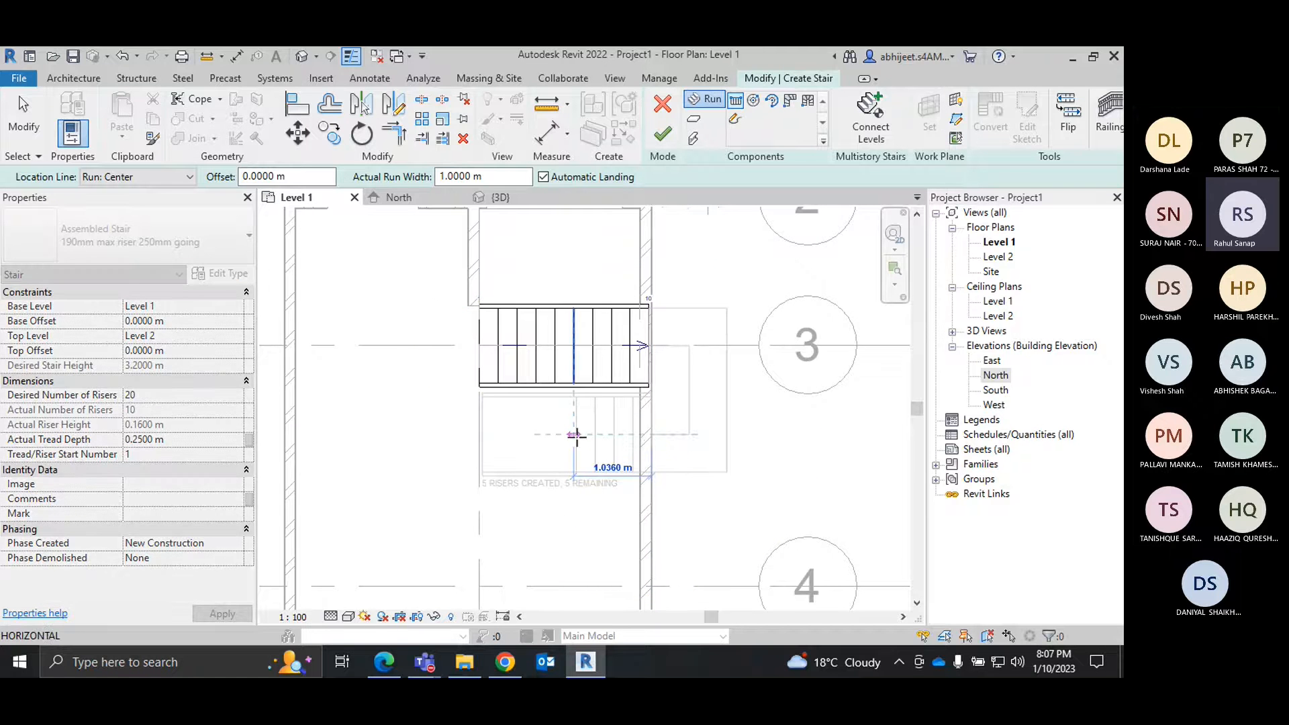
click(468, 437)
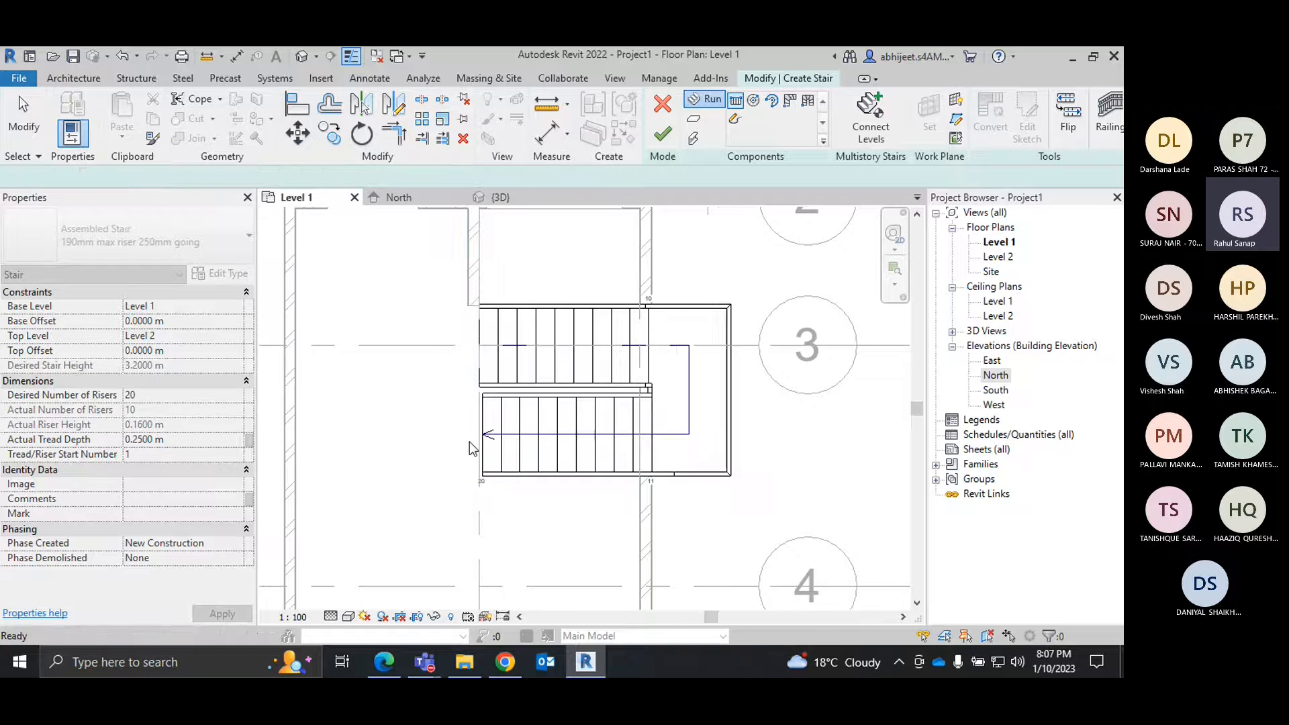
right_click(677, 239)
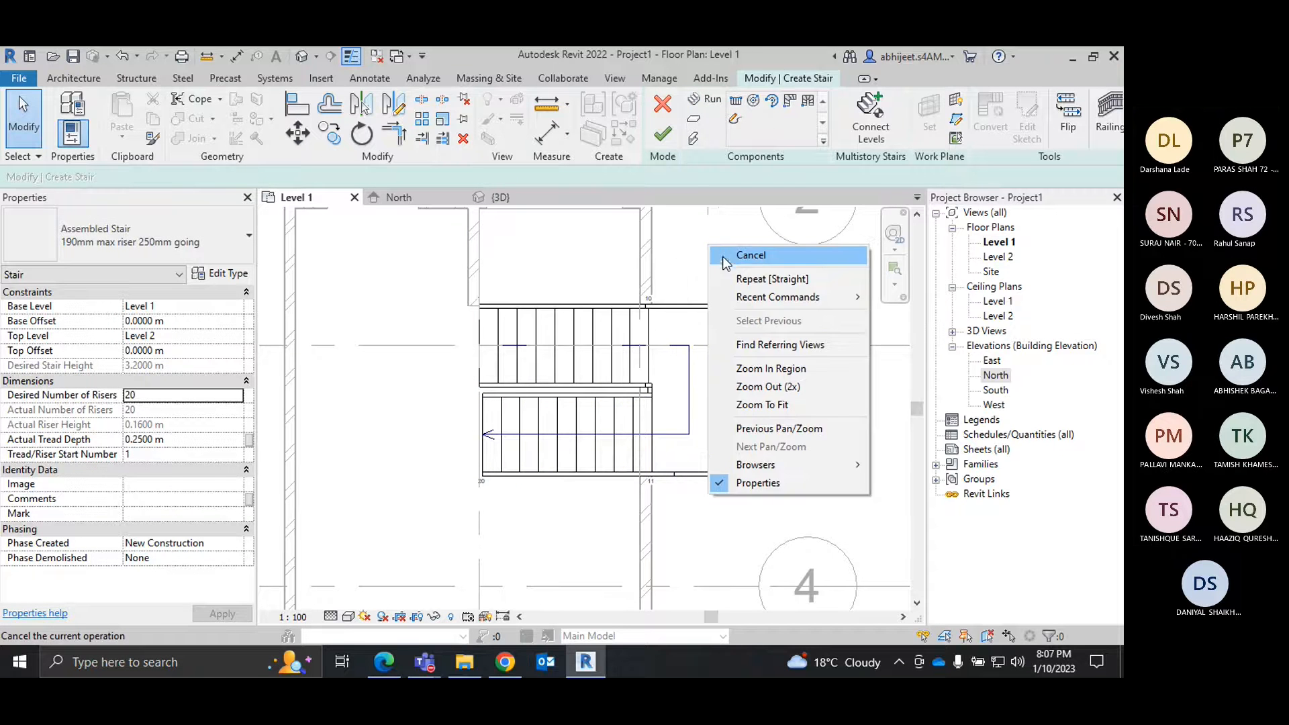
click(713, 248)
Move both stair runs and the landing together so they sit inside the exterior wall, just below grid 3.
drag(375, 261, 764, 558)
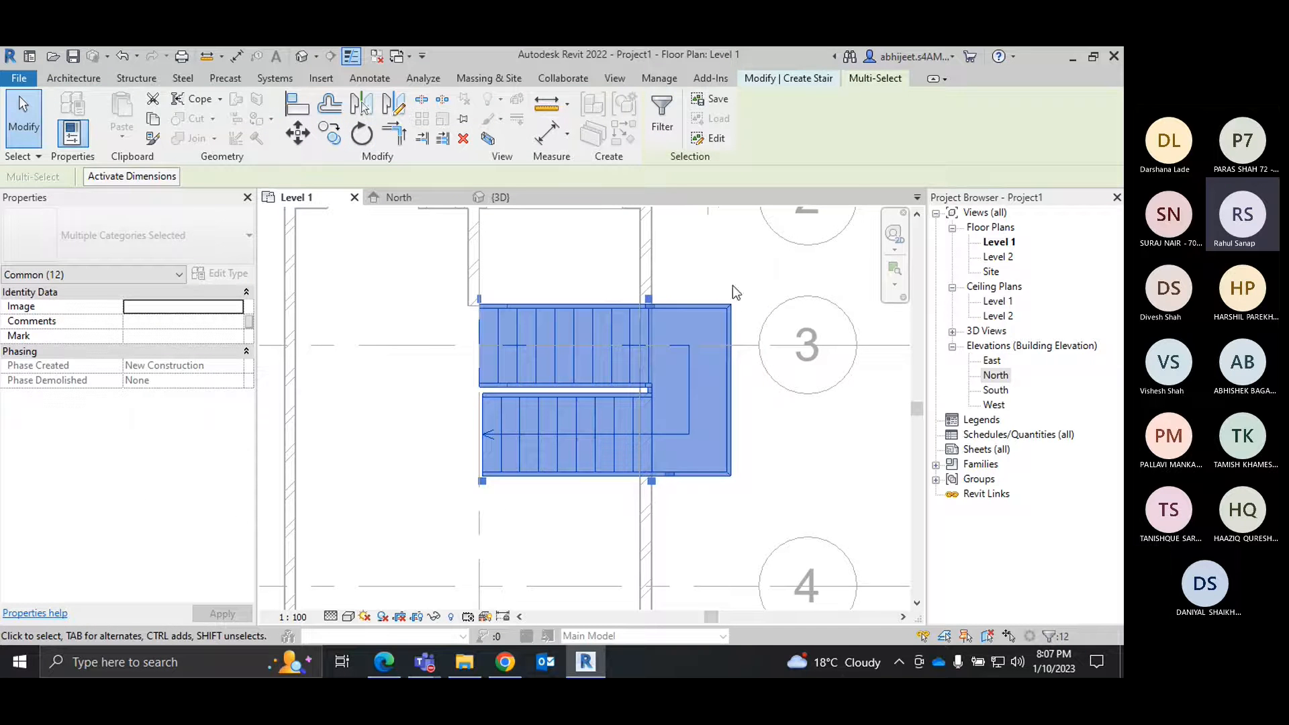
drag(613, 369, 470, 422)
scroll(618, 393, up, 3)
click(626, 381)
scroll(601, 299, down, 2)
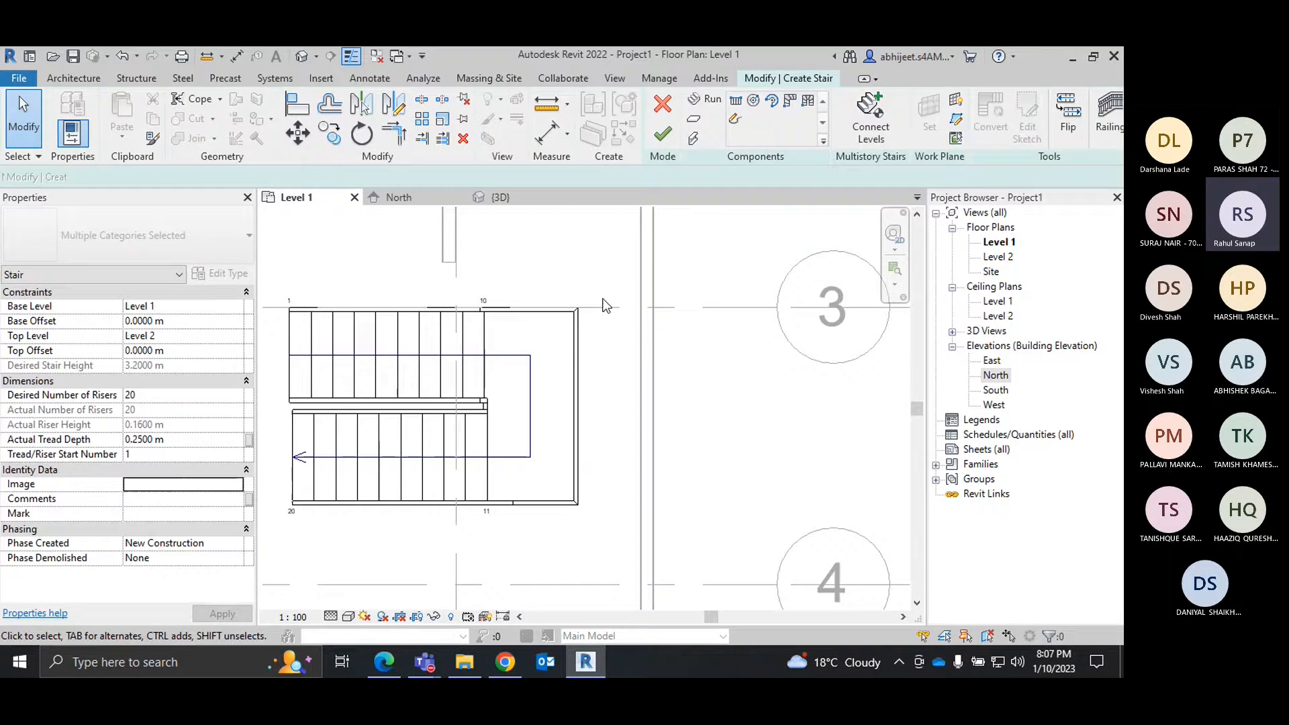
Align the upper outer edge of the stair with grid 3.
scroll(616, 312, up, 2)
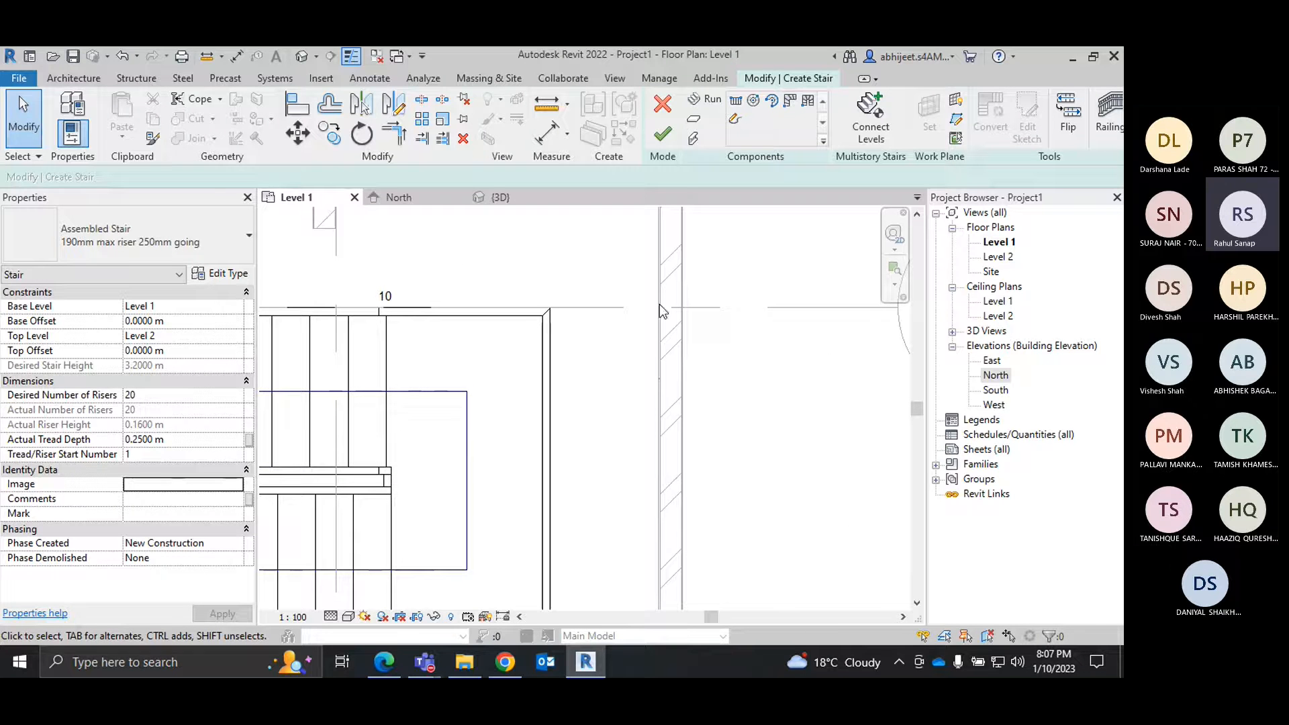
scroll(626, 297, down, 2)
middle_drag(619, 446, 617, 362)
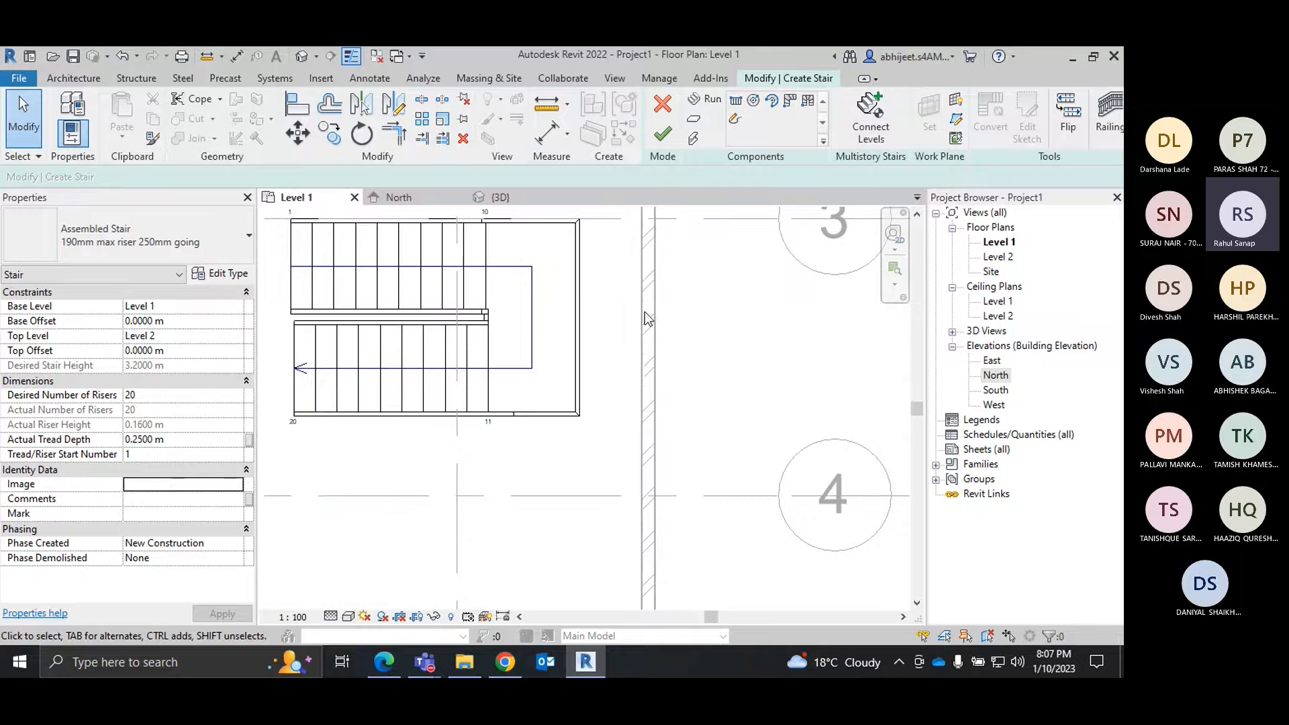
middle_drag(647, 318, 645, 363)
scroll(627, 348, up, 3)
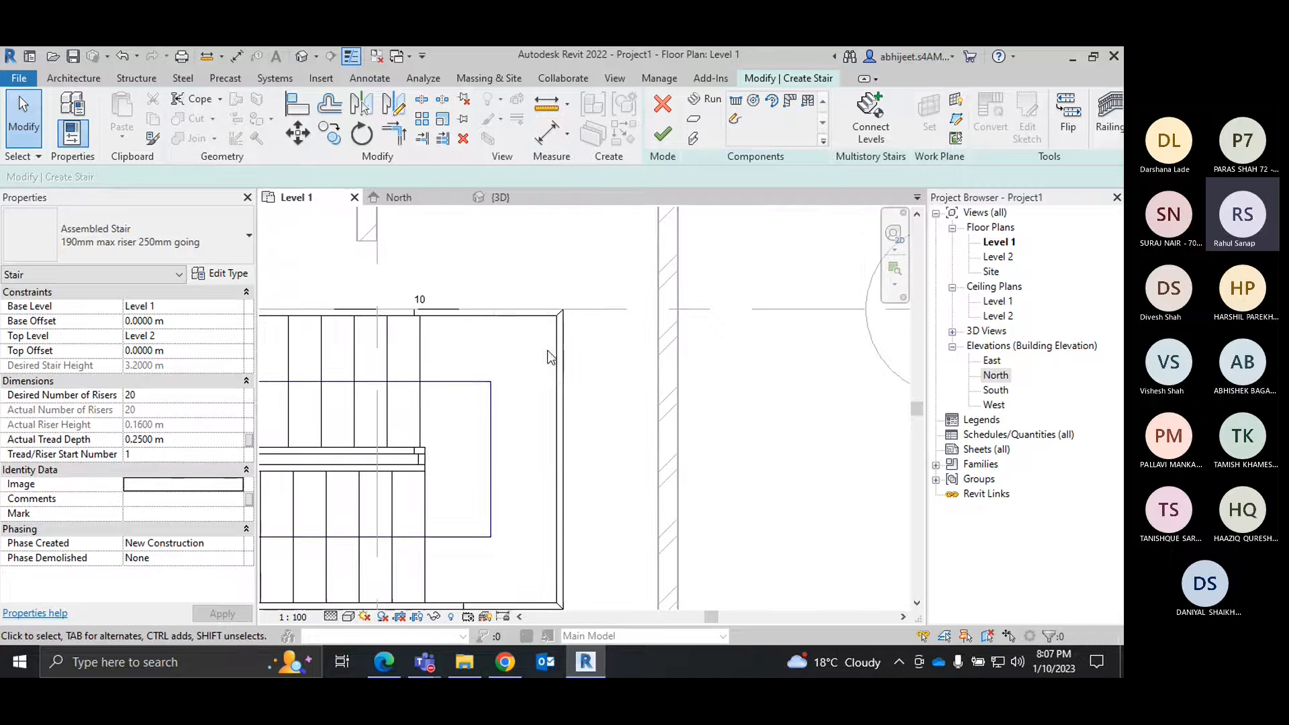
click(298, 104)
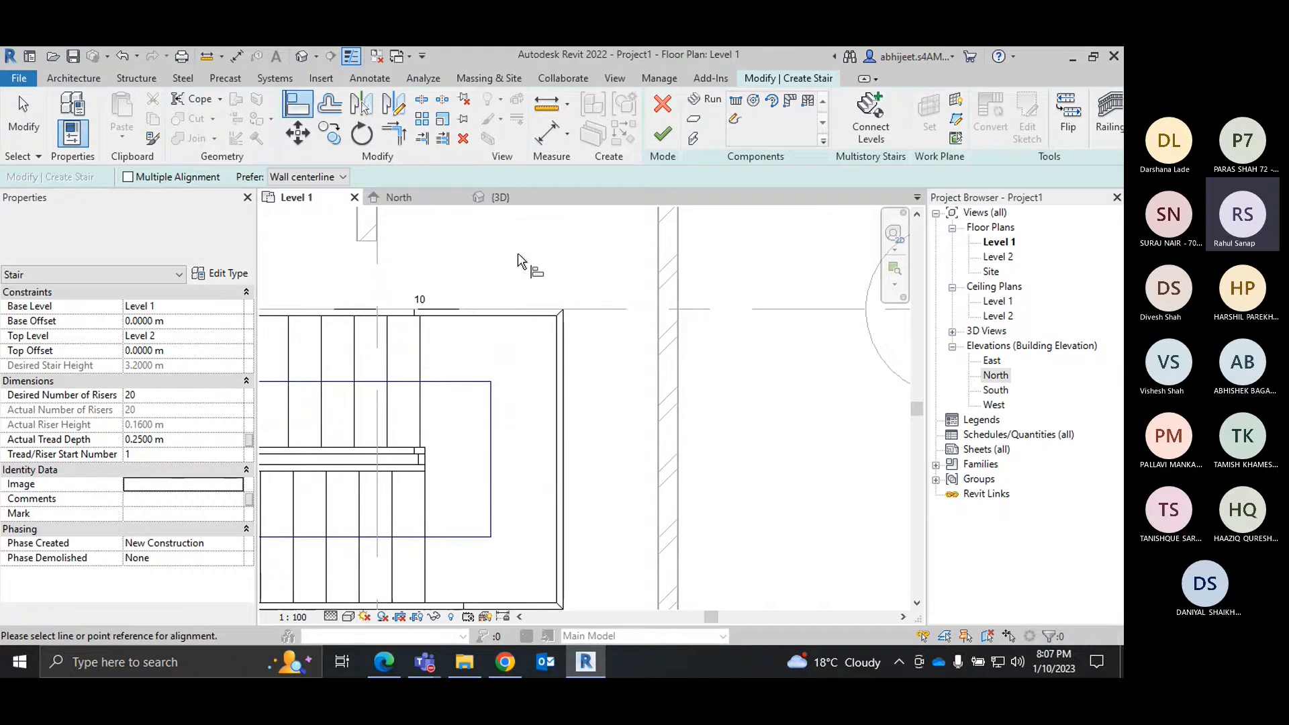
click(608, 309)
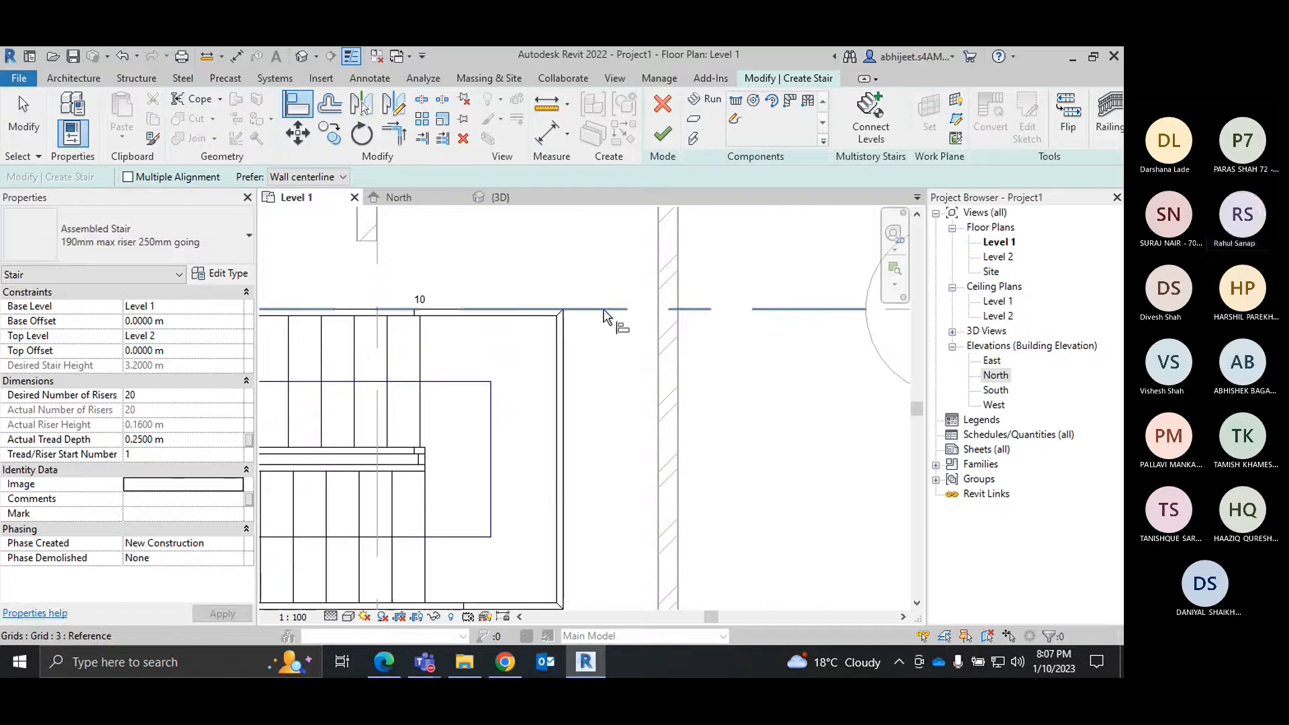
click(546, 313)
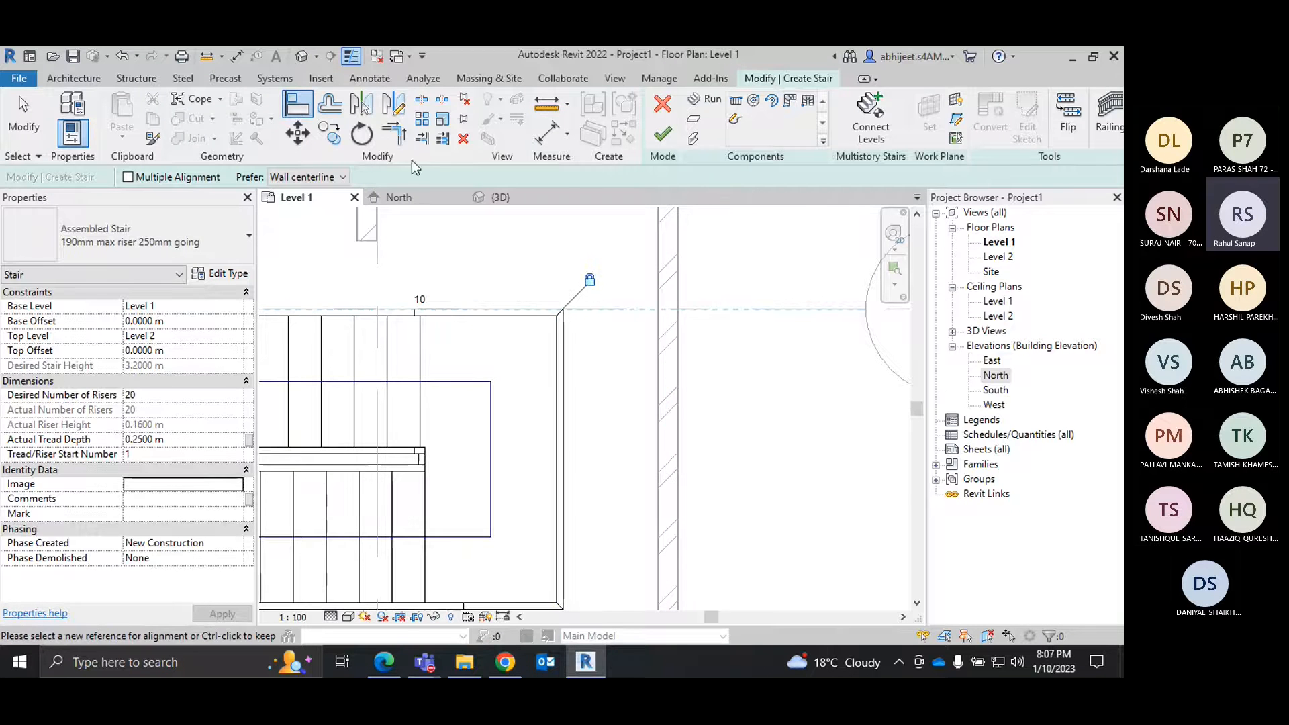
Align the outer edge of the stair landing with the inner face of the exterior wall.
click(659, 359)
click(569, 363)
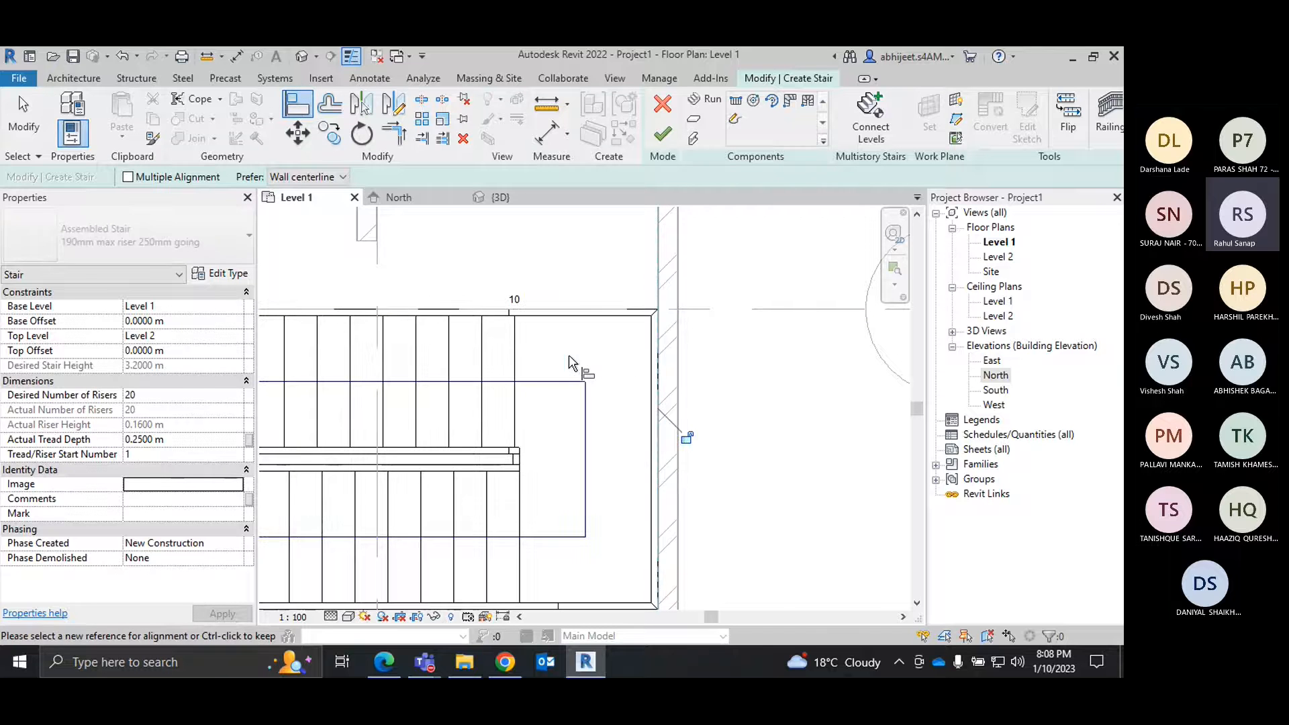
right_click(567, 267)
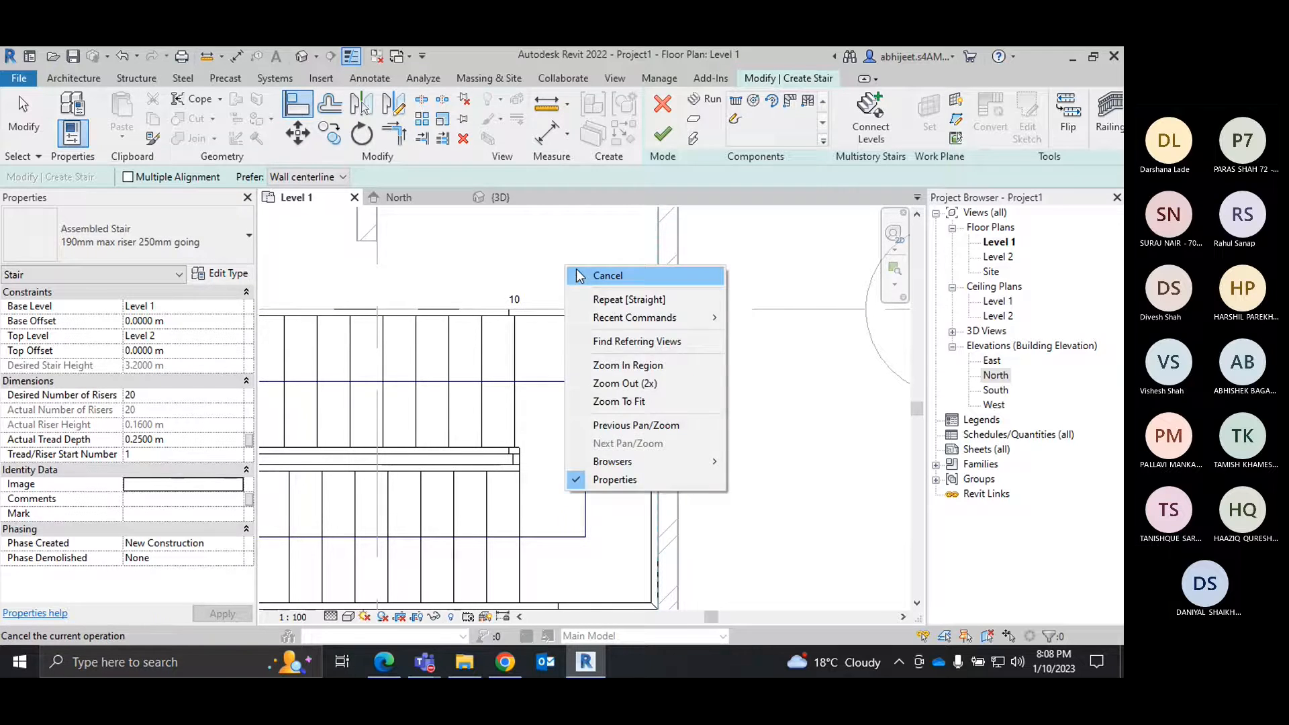
click(581, 275)
scroll(600, 285, down, 2)
right_click(595, 264)
click(599, 264)
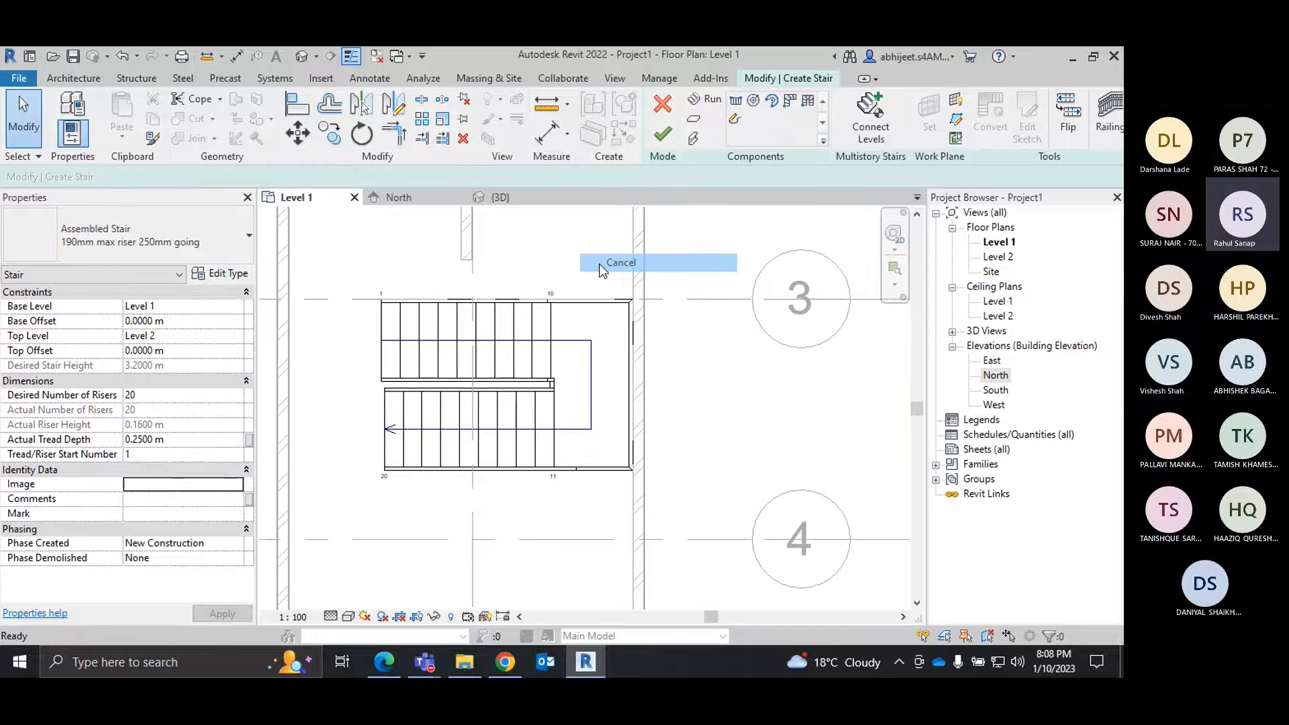
Check the properties of the stair's first run and finish the stair.
scroll(534, 352, up, 2)
middle_drag(534, 352, 662, 333)
scroll(662, 333, down, 3)
middle_drag(657, 395, 584, 396)
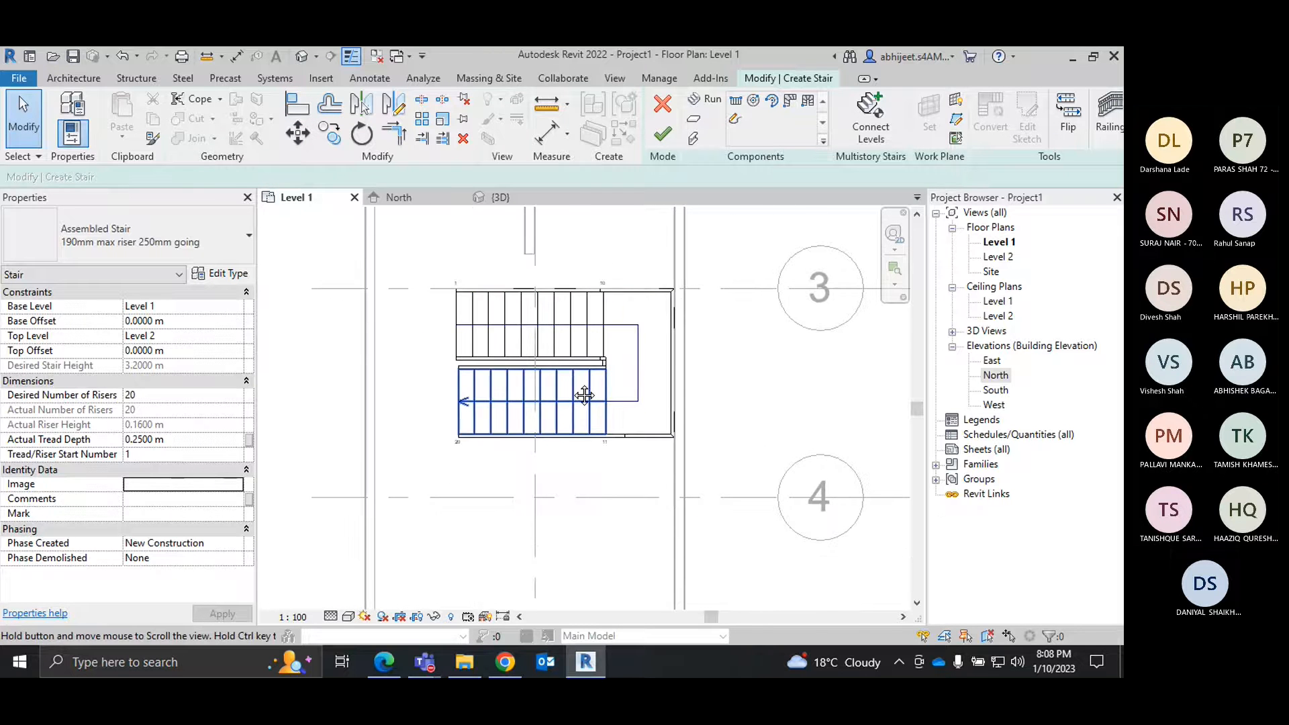
click(546, 311)
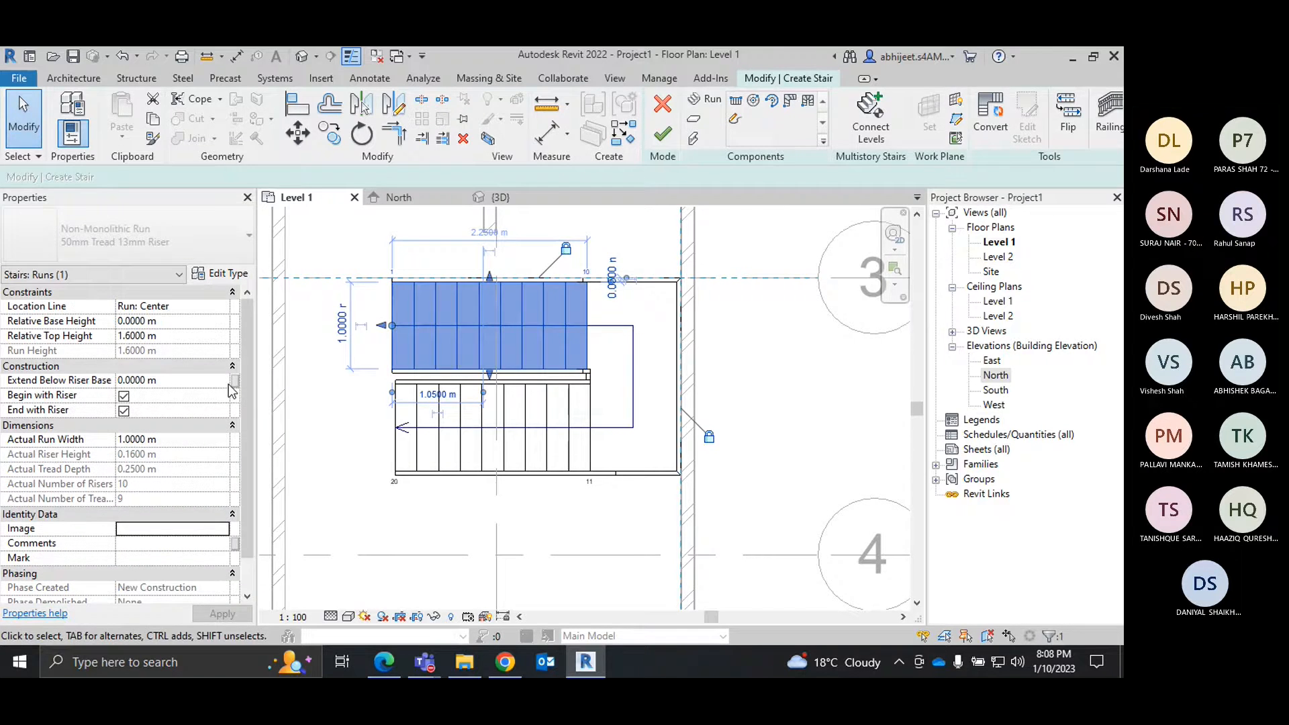
click(366, 520)
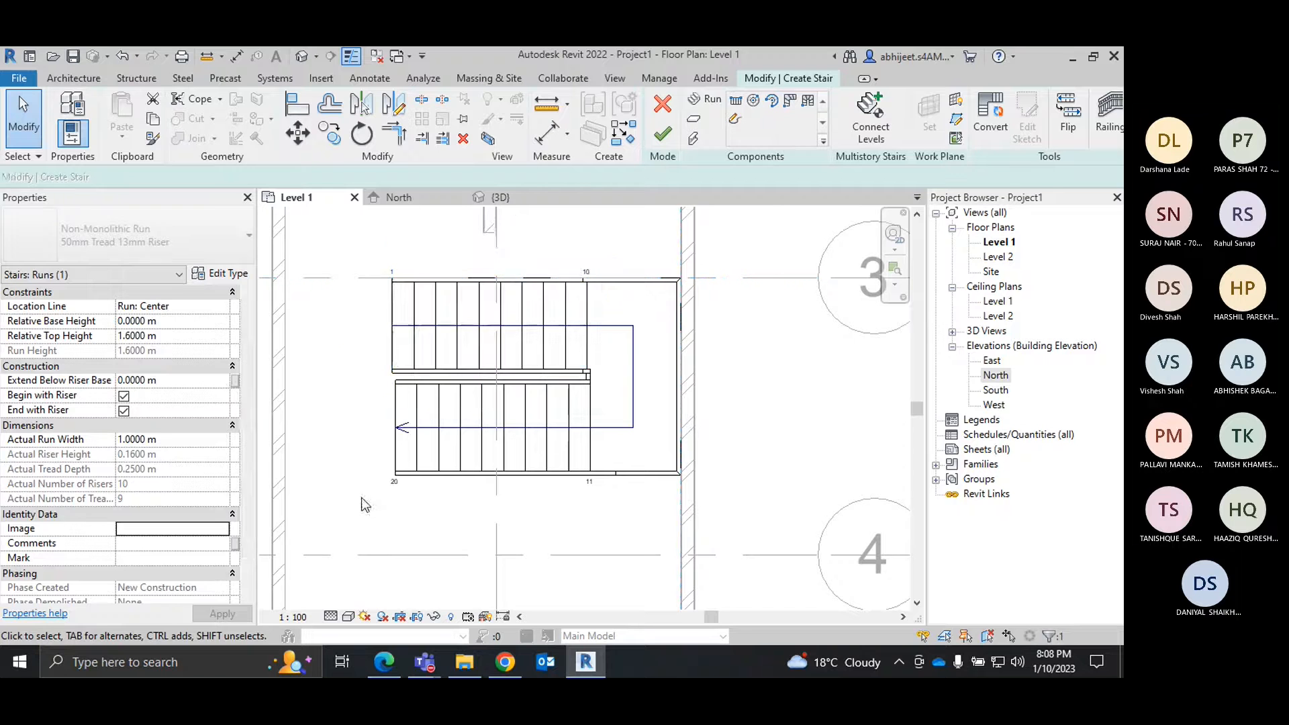
click(665, 138)
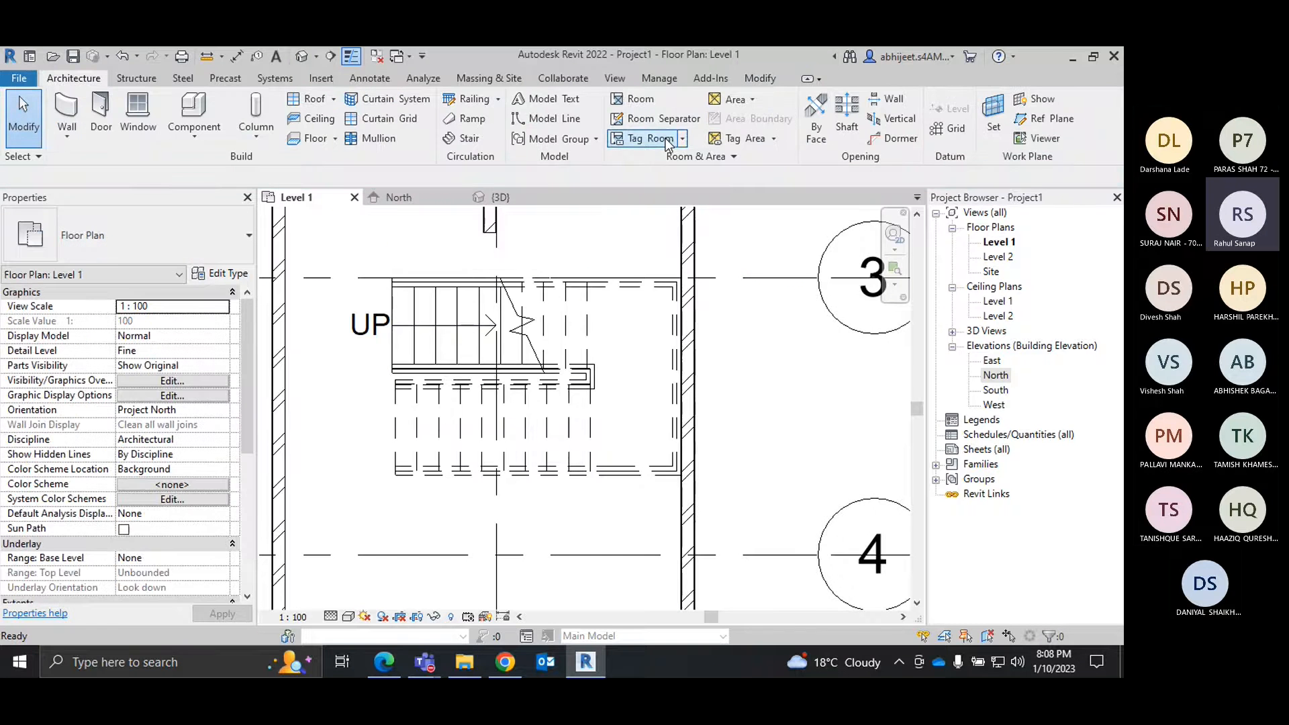
Open the staircase for editing, examine the first run's properties, and finish the stair without changing it.
click(583, 329)
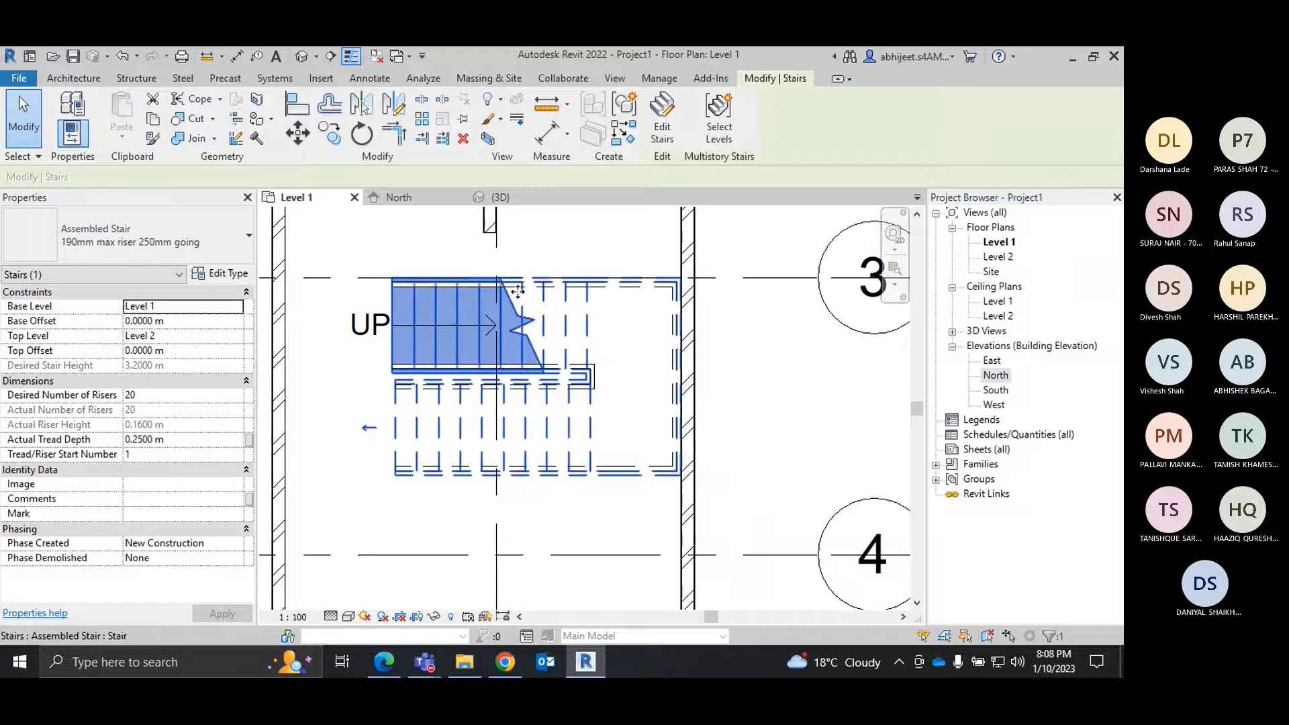
click(665, 124)
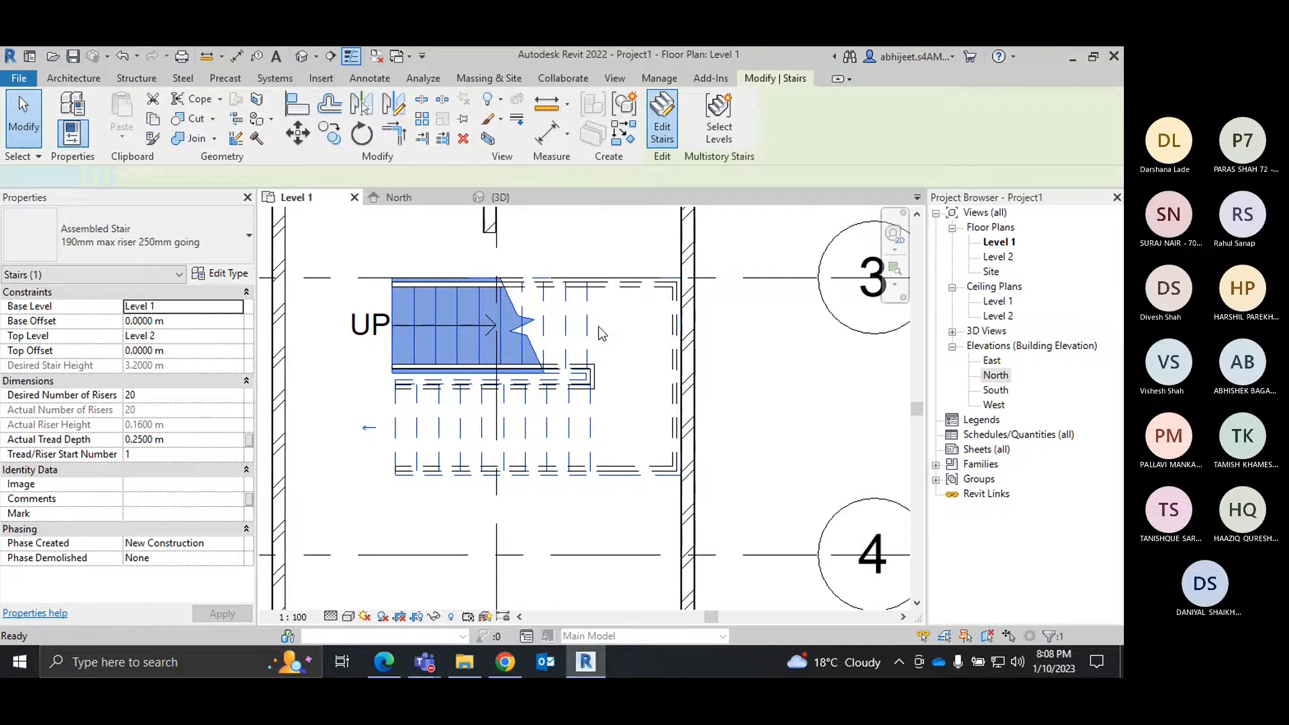
click(562, 318)
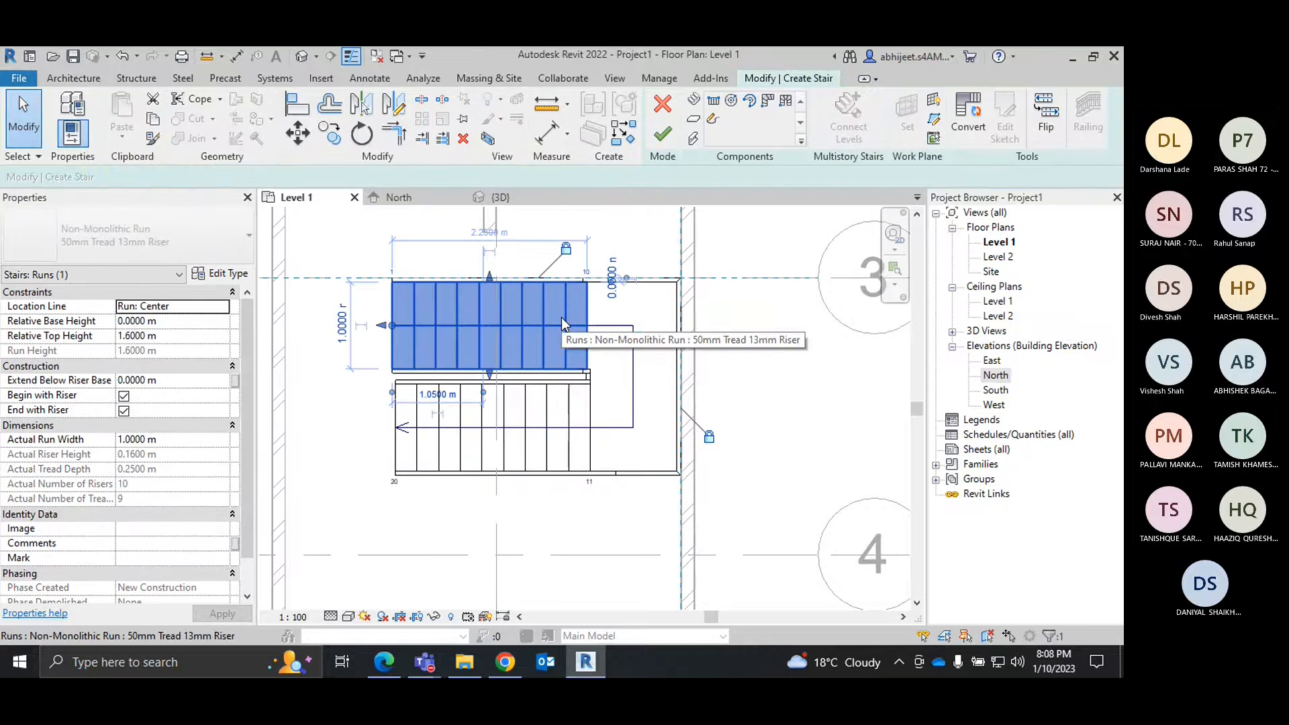
scroll(178, 429, down, 1)
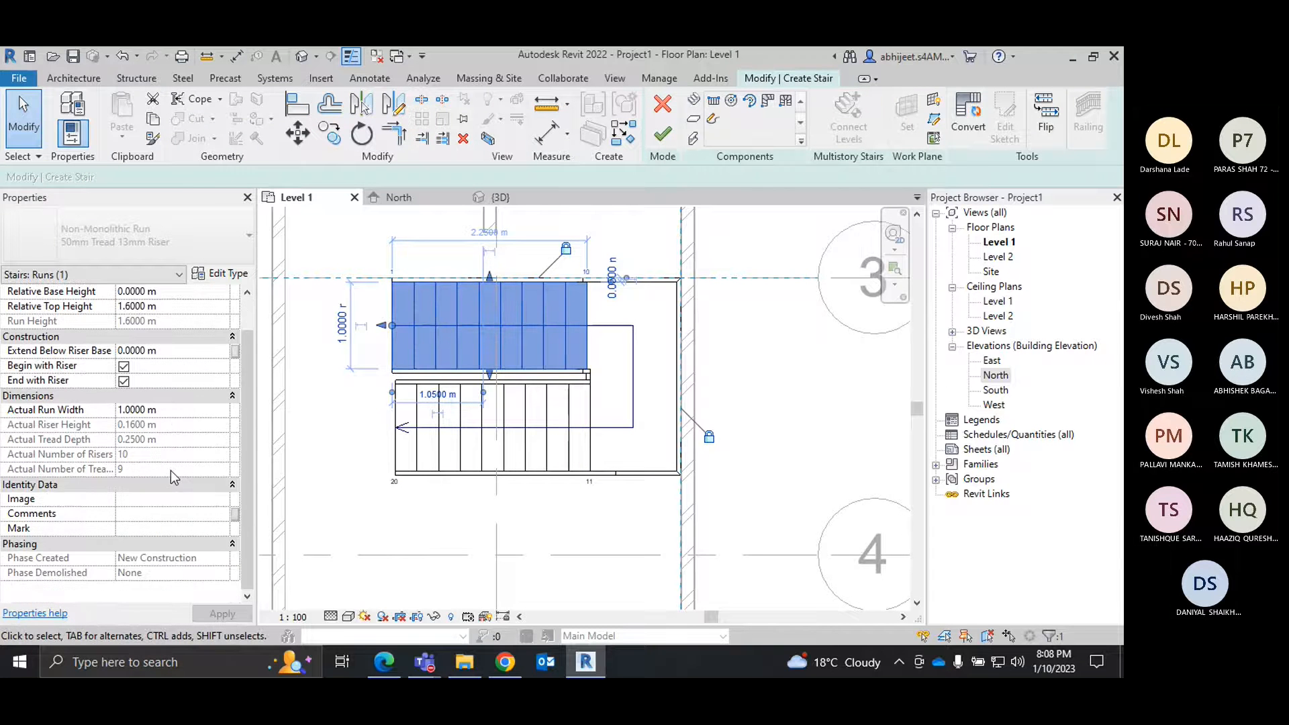
scroll(159, 423, up, 1)
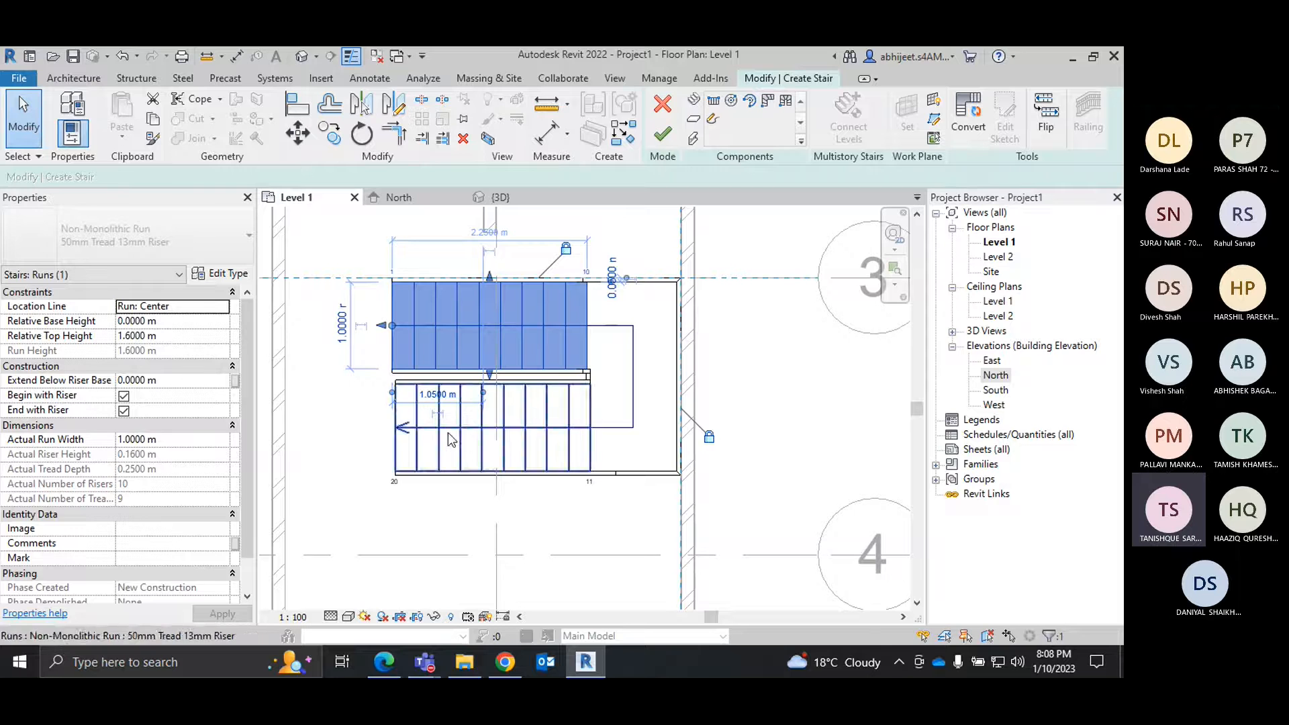
click(349, 453)
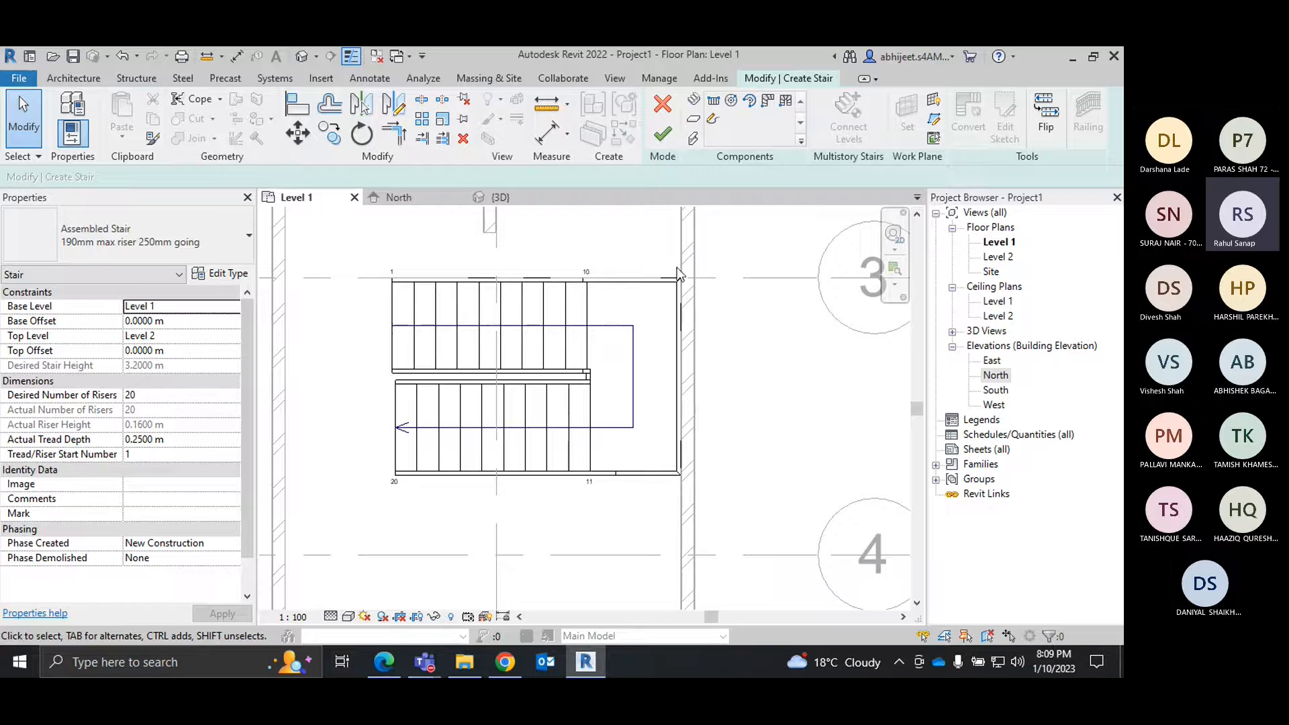
click(671, 138)
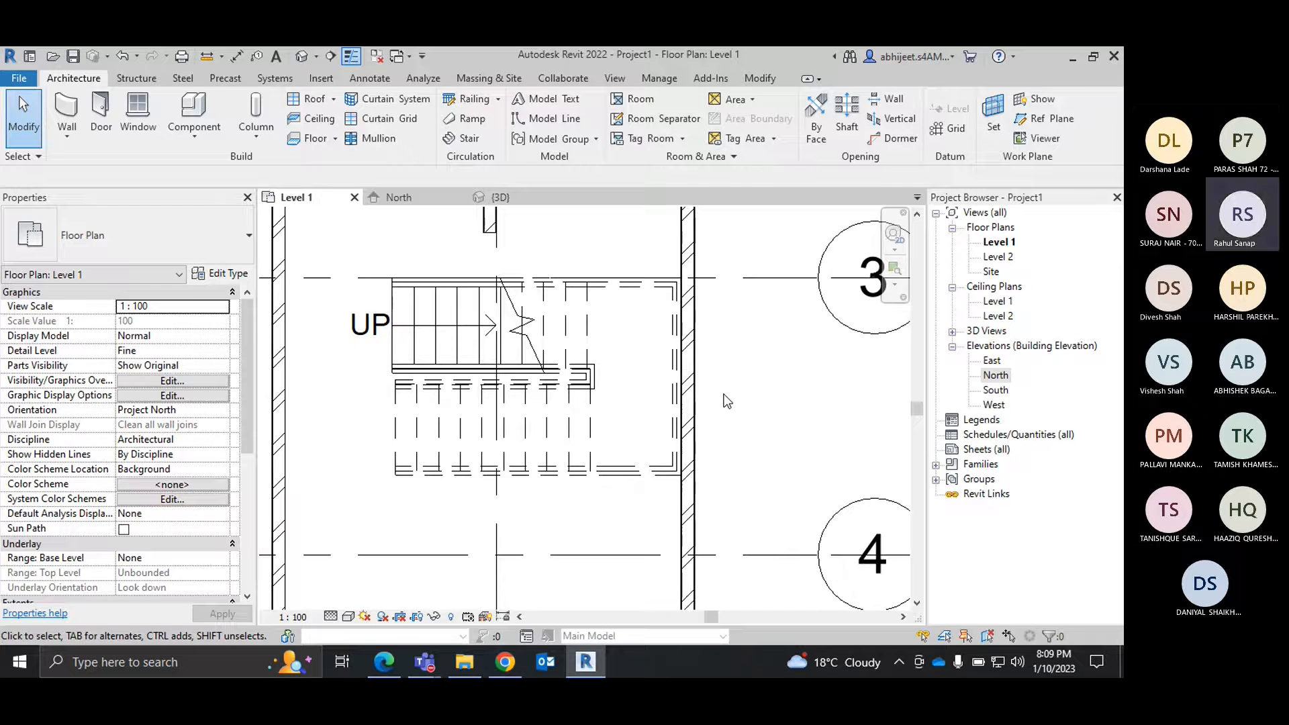
click(591, 435)
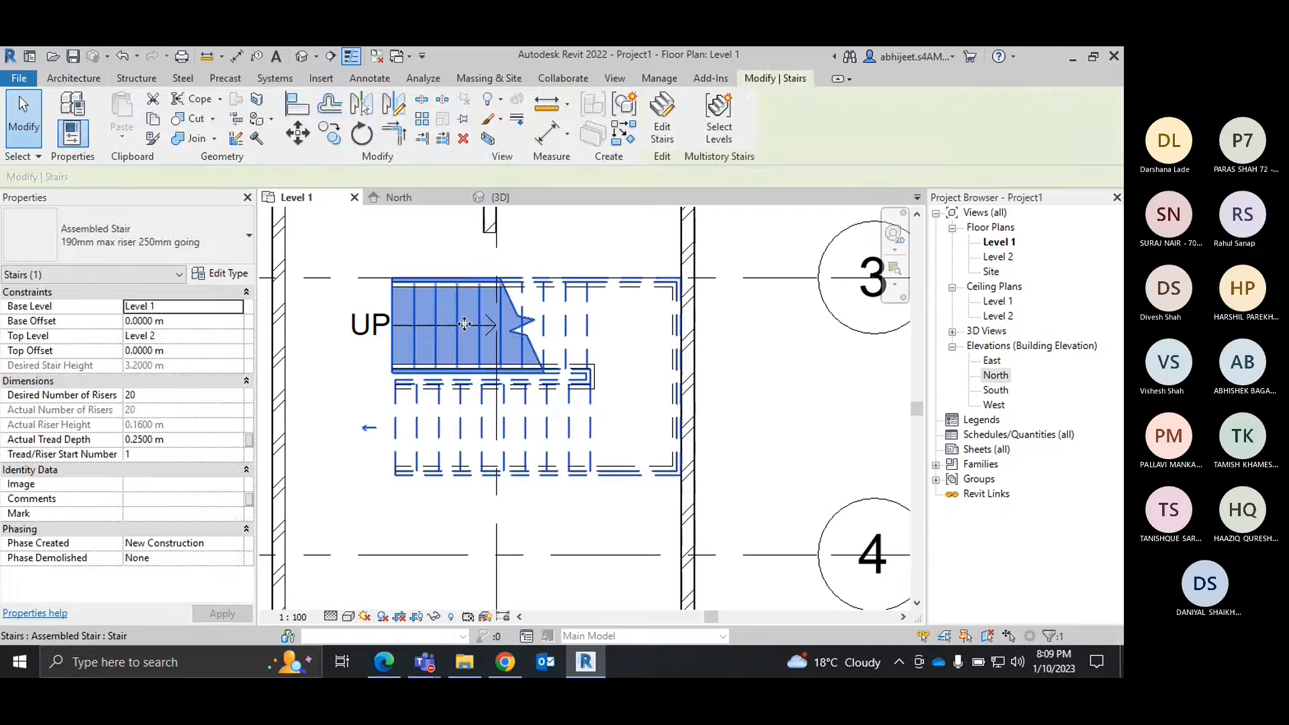
key(Escape)
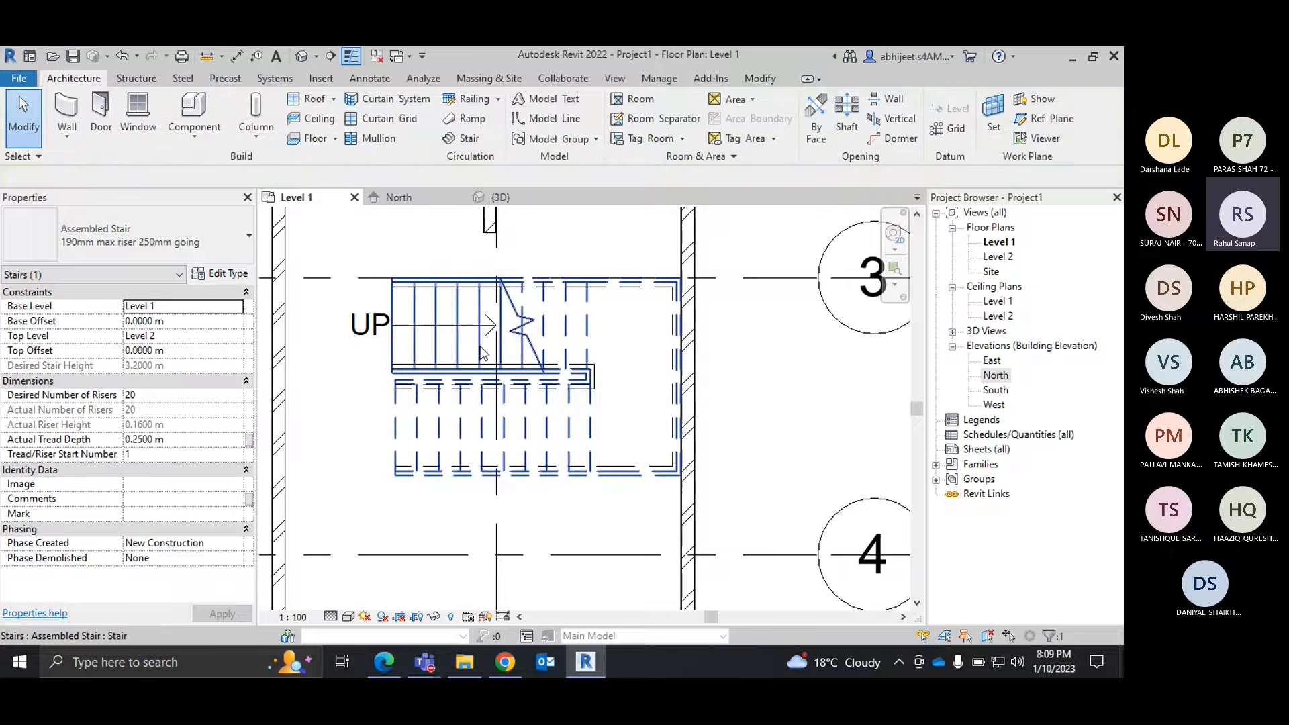
scroll(502, 320, up, 3)
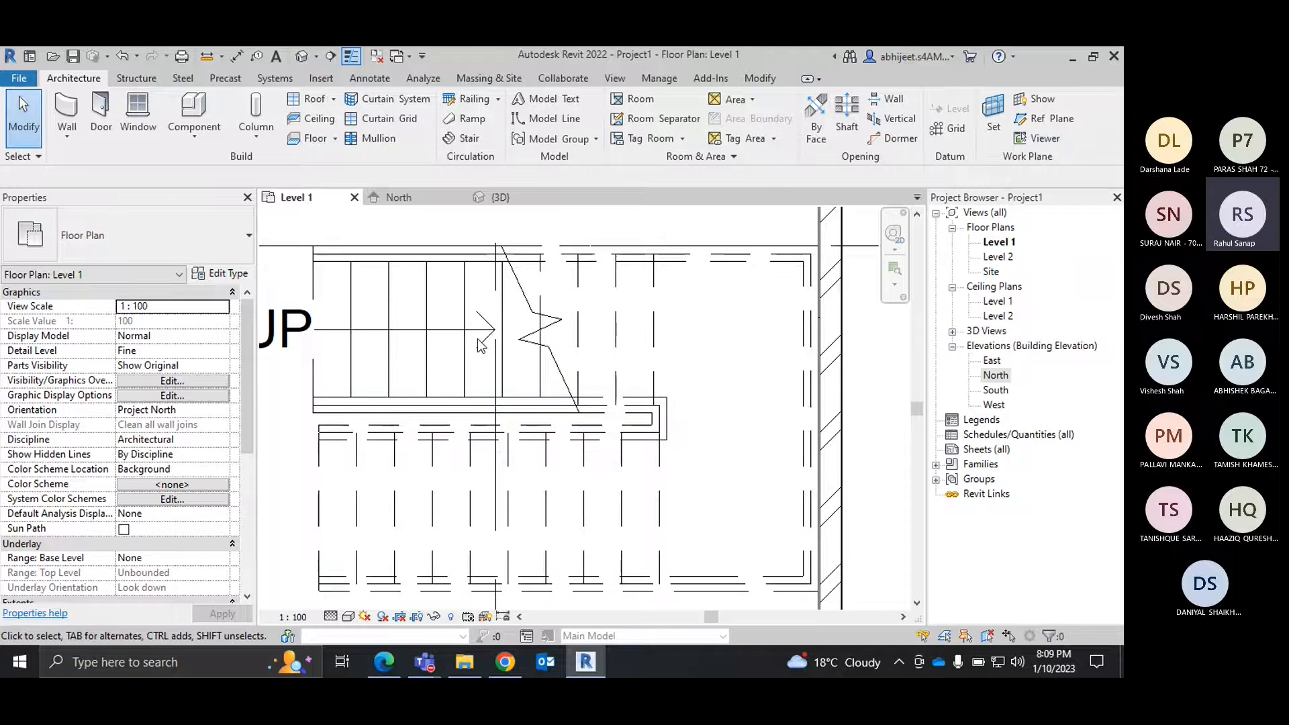
Edit the staircase and try to set the first run's width to 700, cancelling the change and finishing the stair.
click(468, 304)
scroll(559, 306, down, 3)
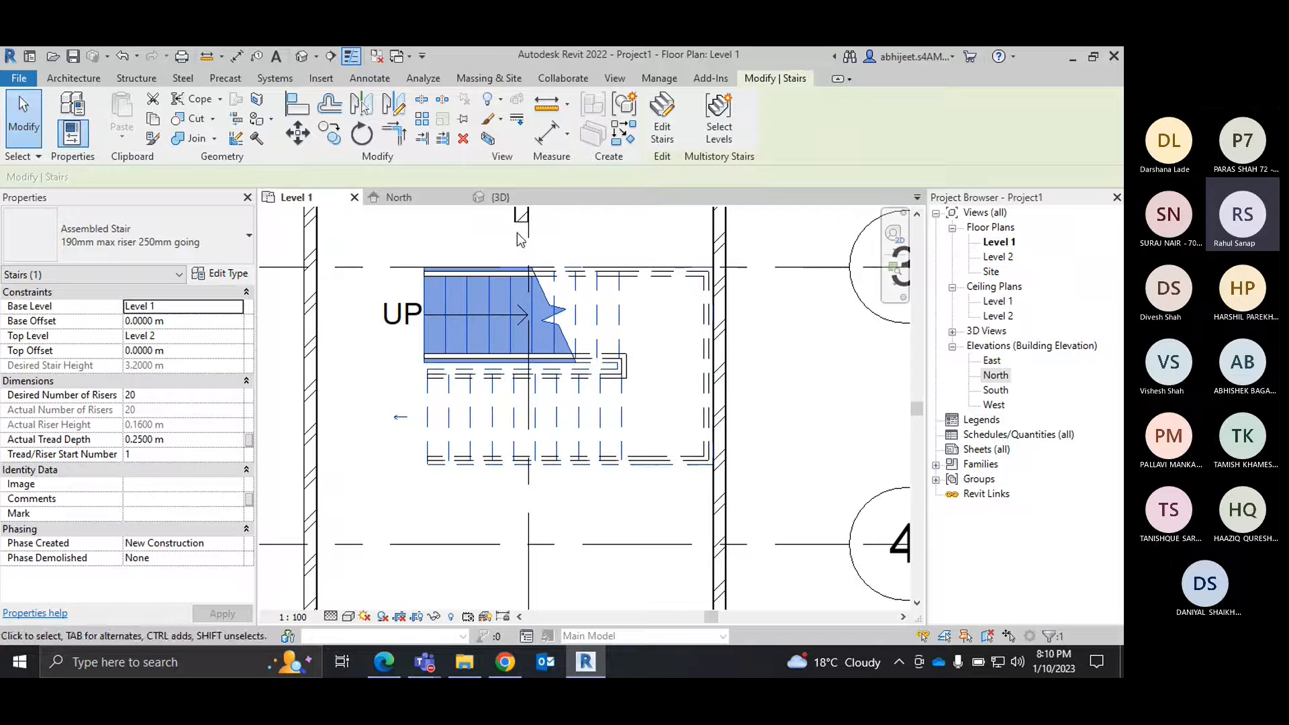
click(655, 114)
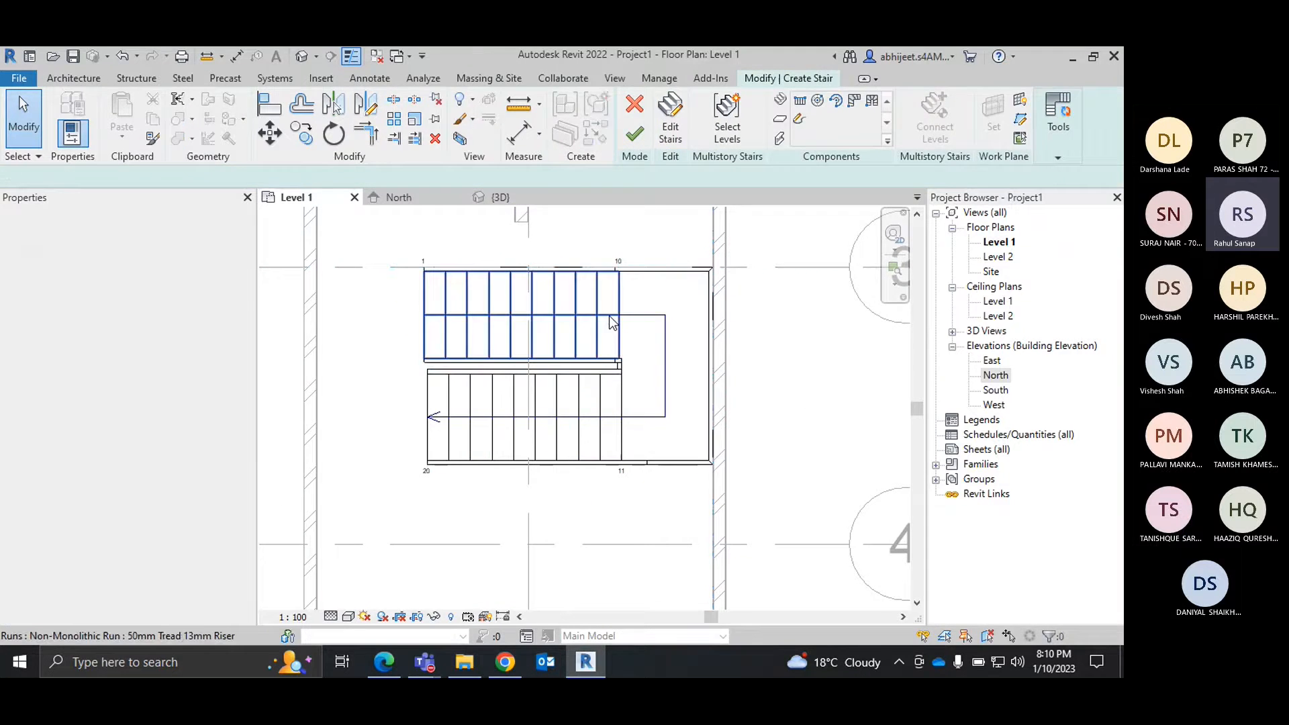
click(600, 324)
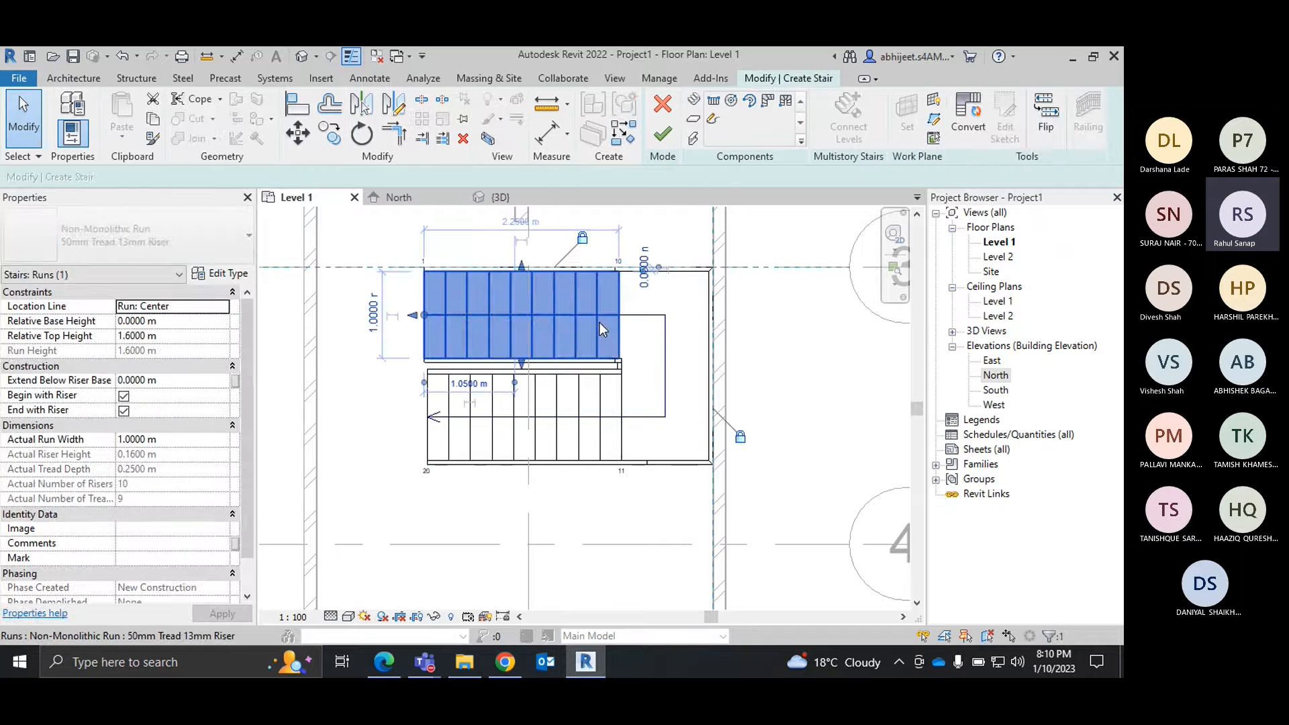
click(374, 319)
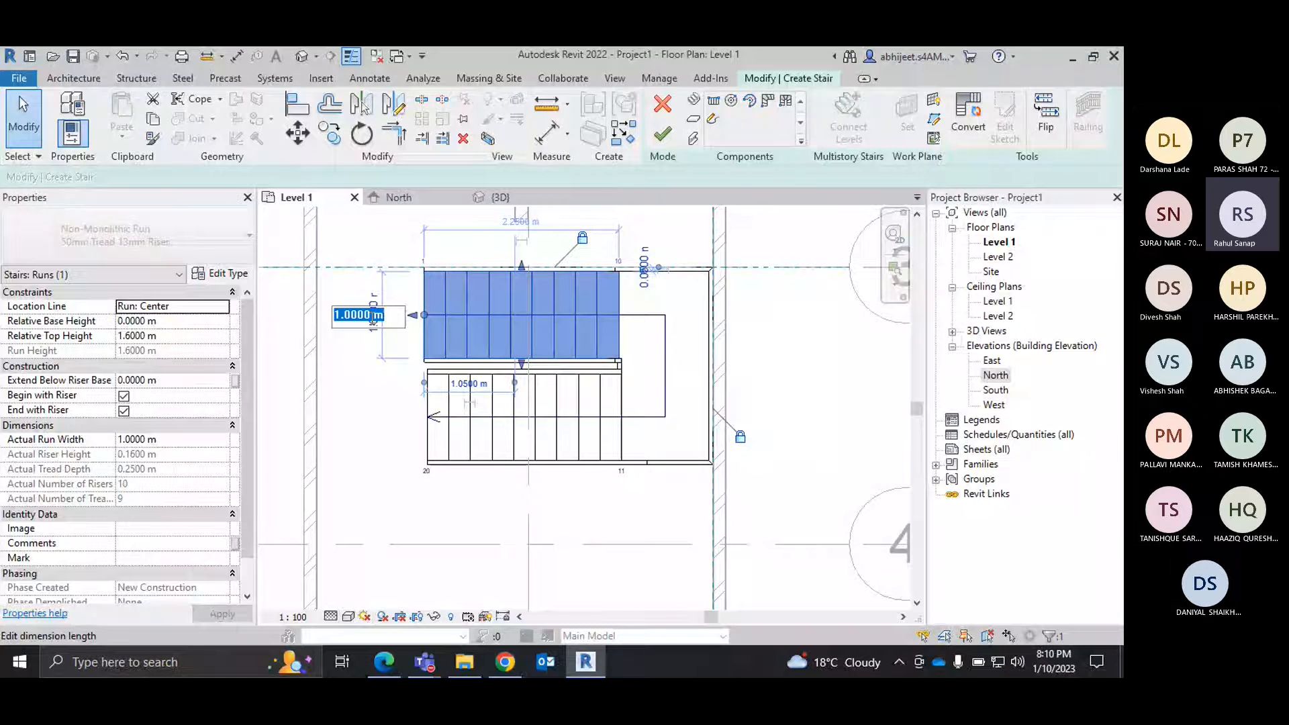
text(700)
key(Return)
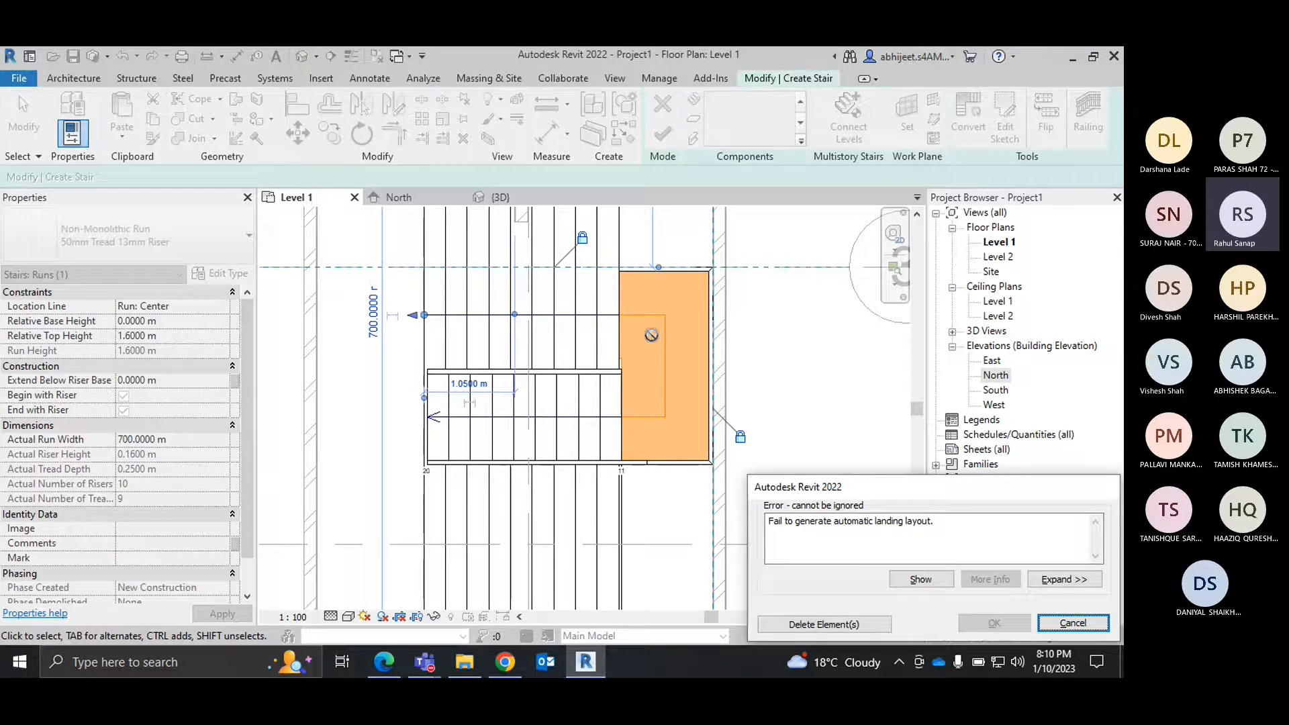
click(1068, 623)
key(Escape)
key(Escape)
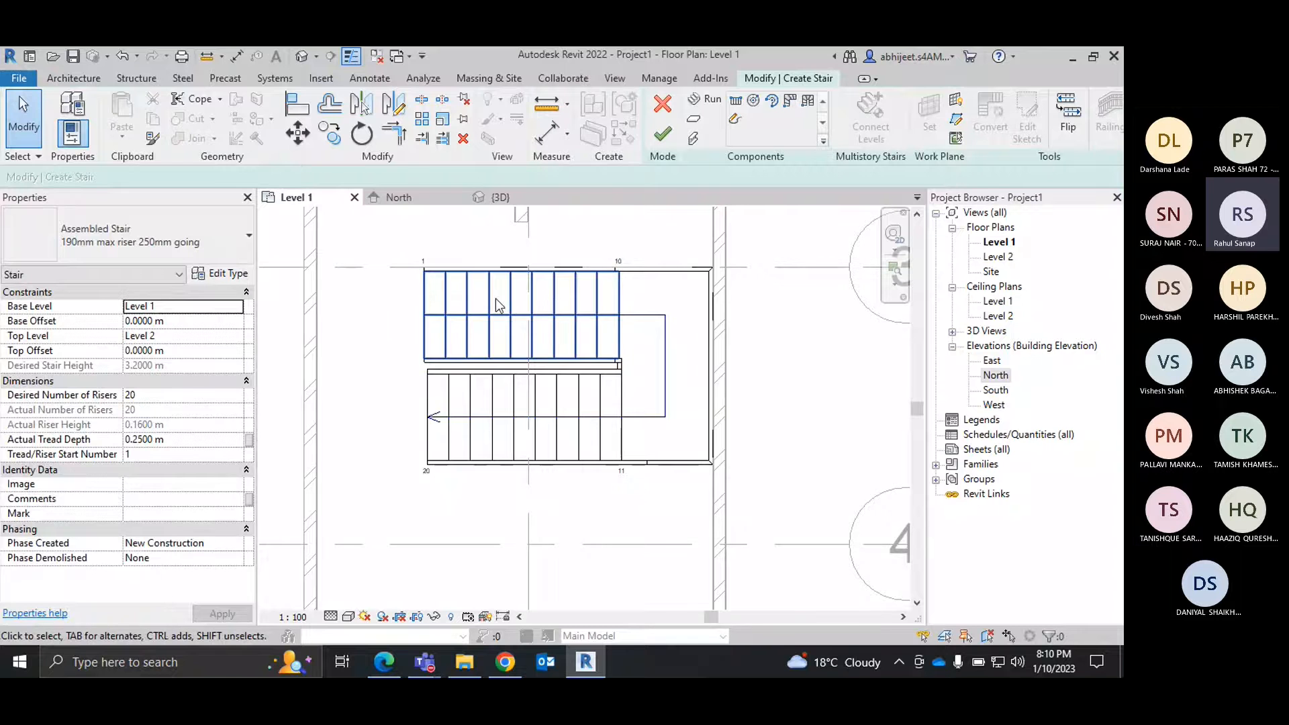
click(663, 134)
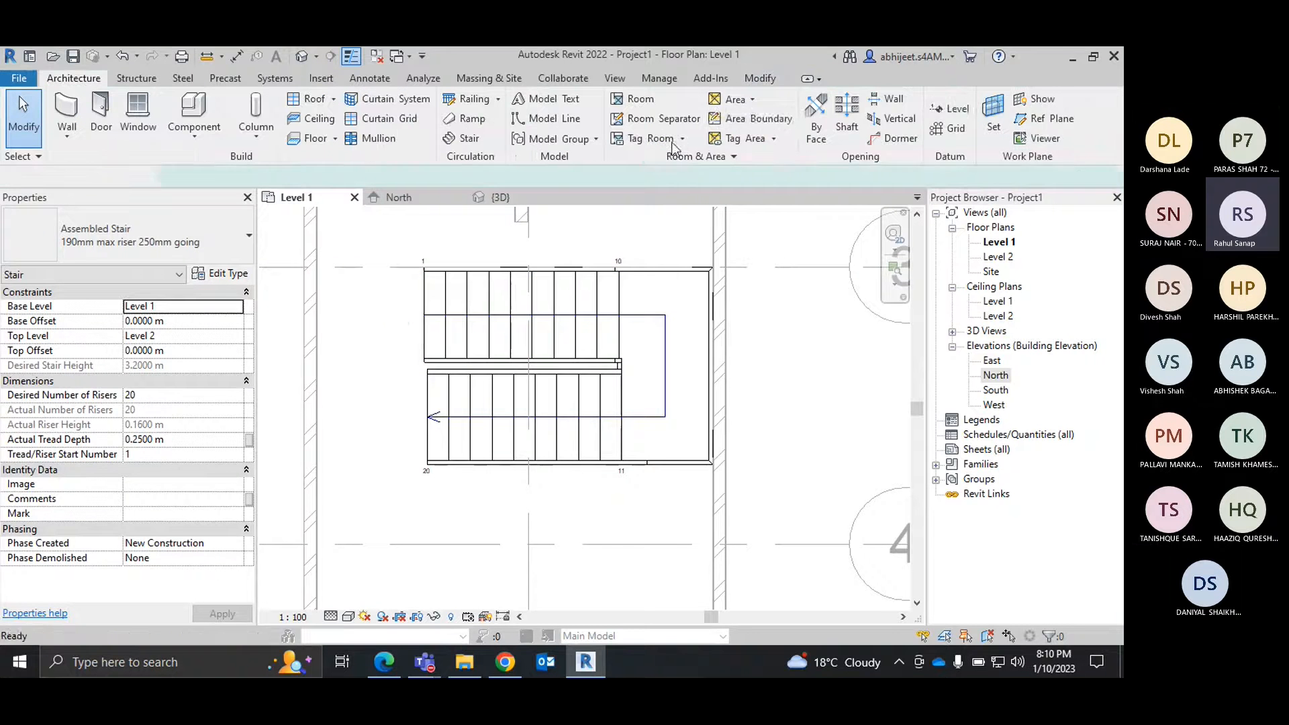
Delete the whole U-shaped staircase below grid 3.
click(534, 320)
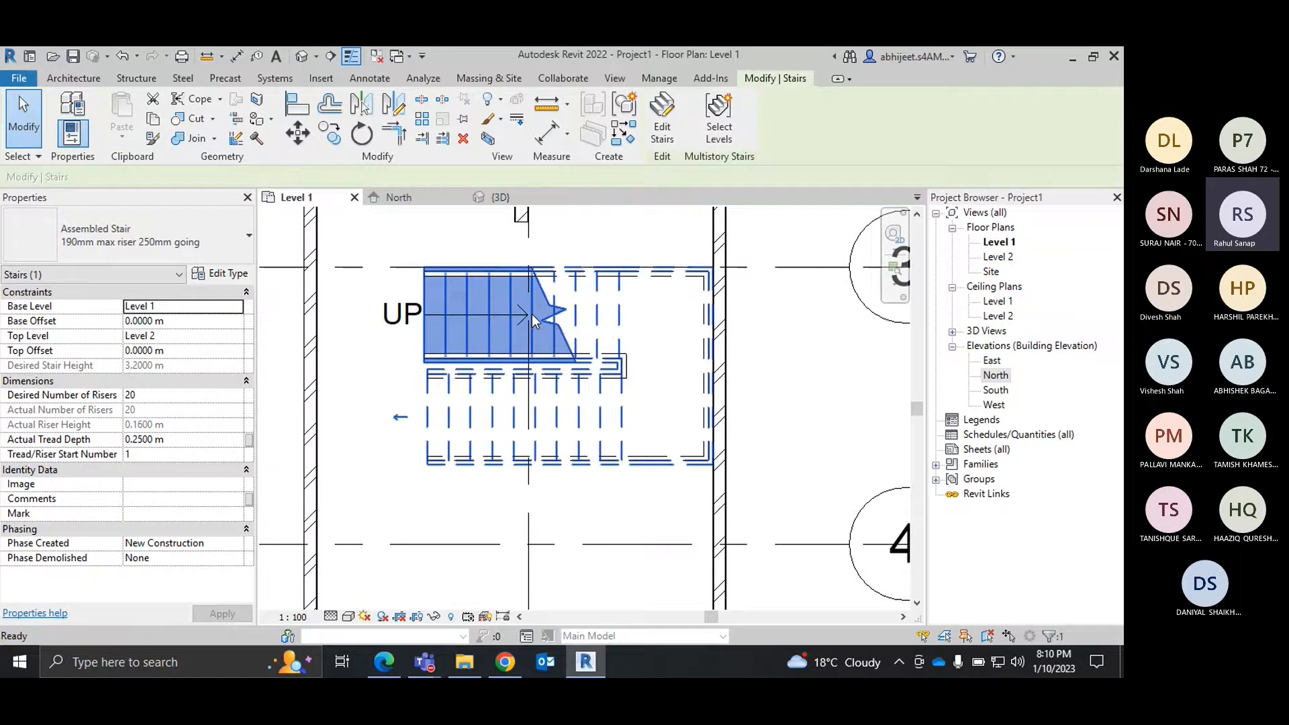
key(Delete)
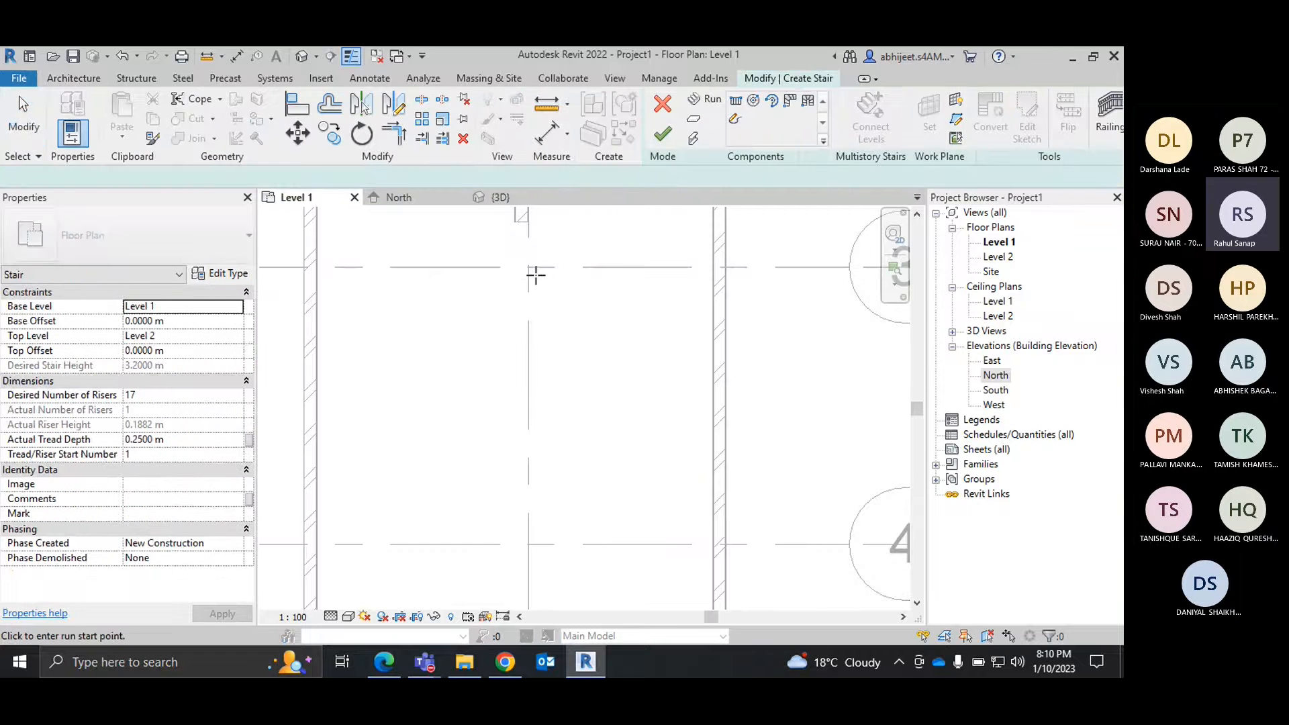
Set a new stair's desired number of risers to 20 and draw a horizontal 10-riser first run 2.25 m long across grid 3.
click(528, 310)
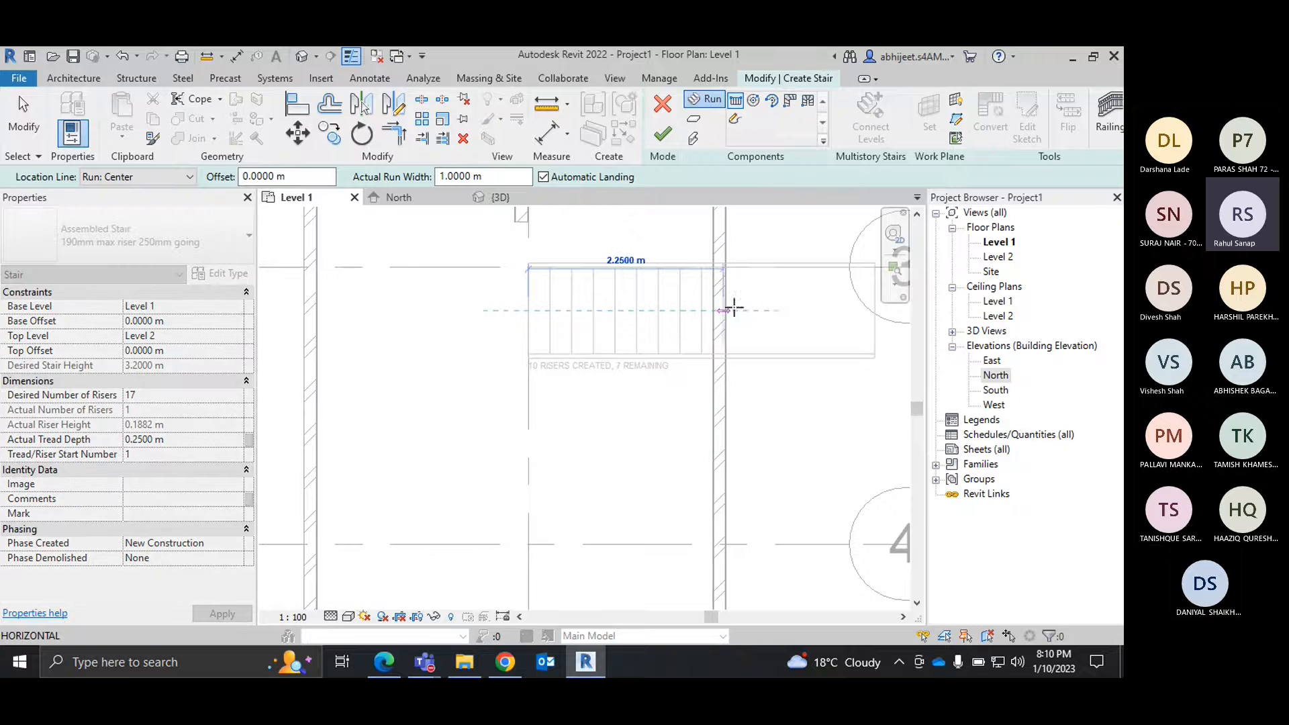
right_click(518, 304)
click(559, 310)
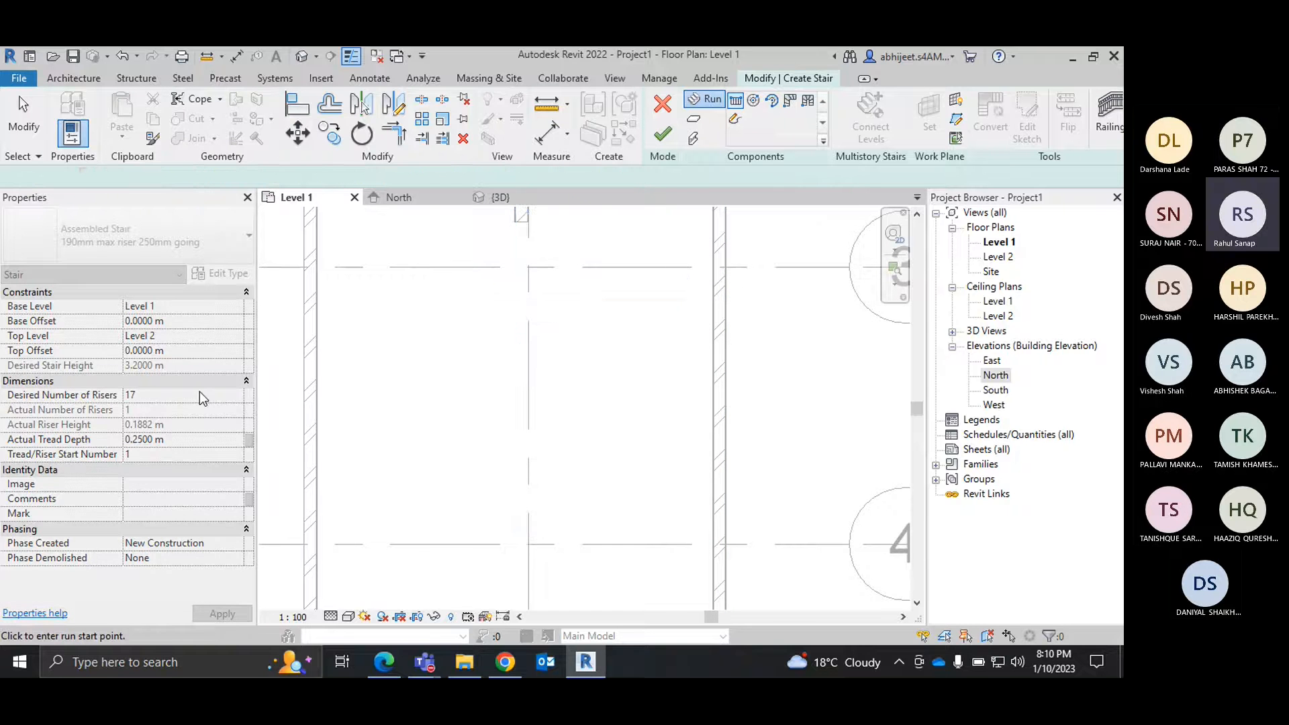
click(174, 395)
text(20)
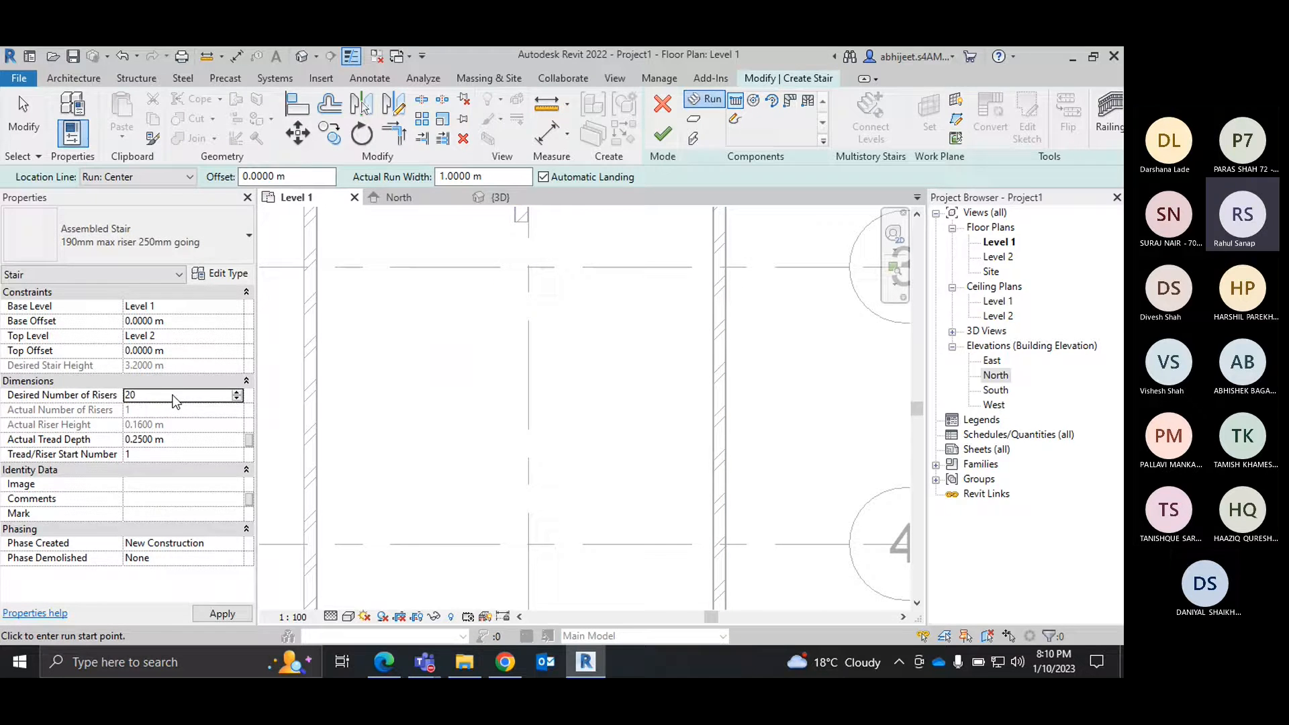
click(452, 291)
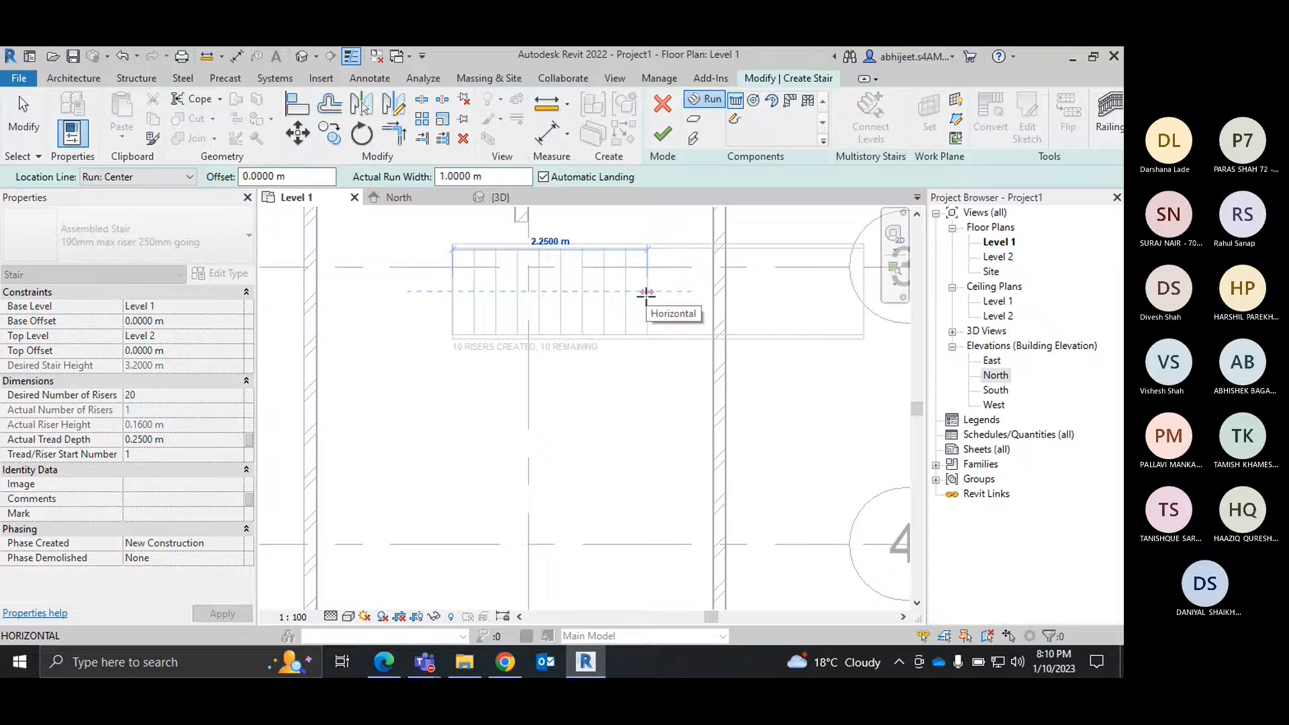
click(646, 293)
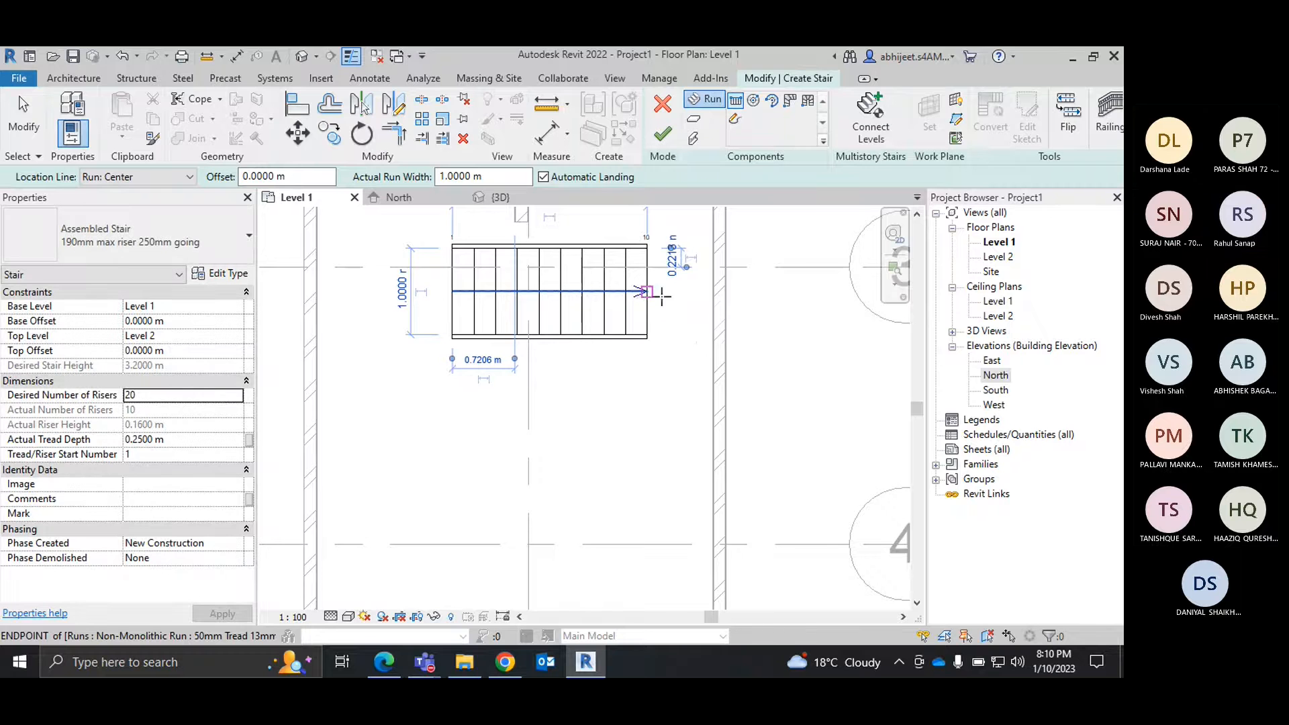
right_click(665, 301)
click(681, 311)
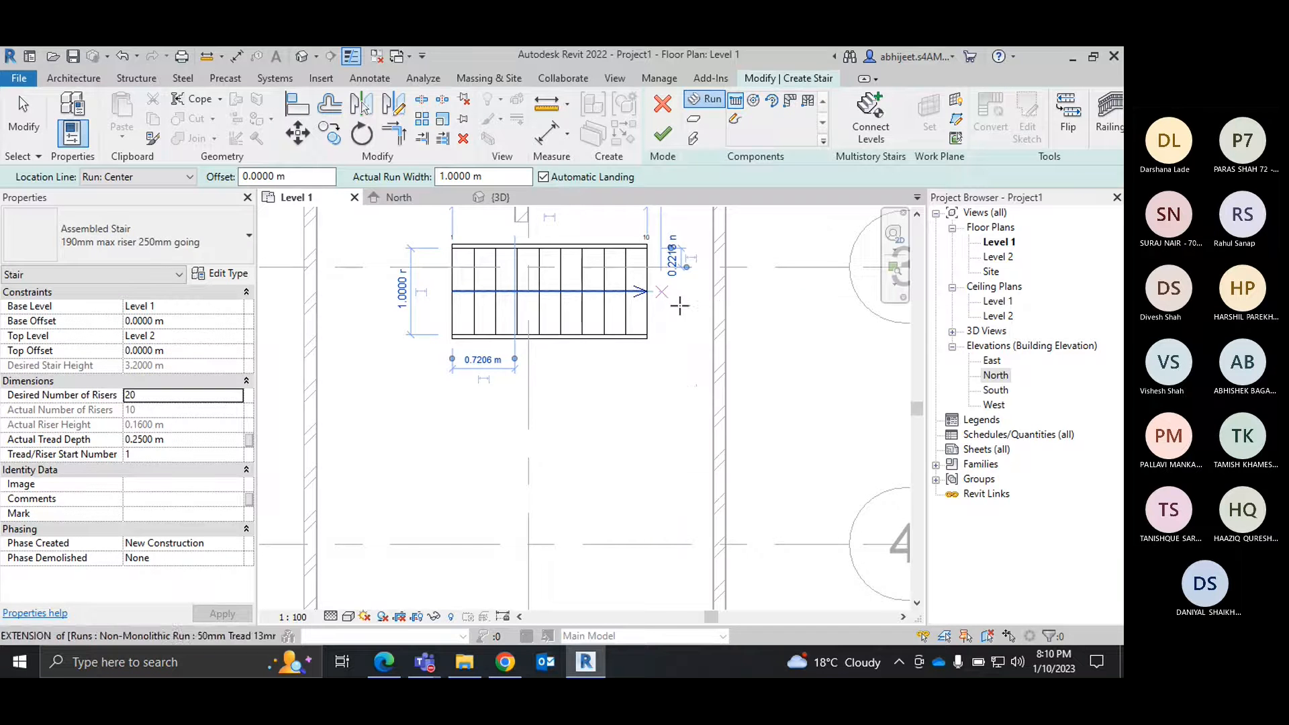
right_click(678, 309)
click(689, 316)
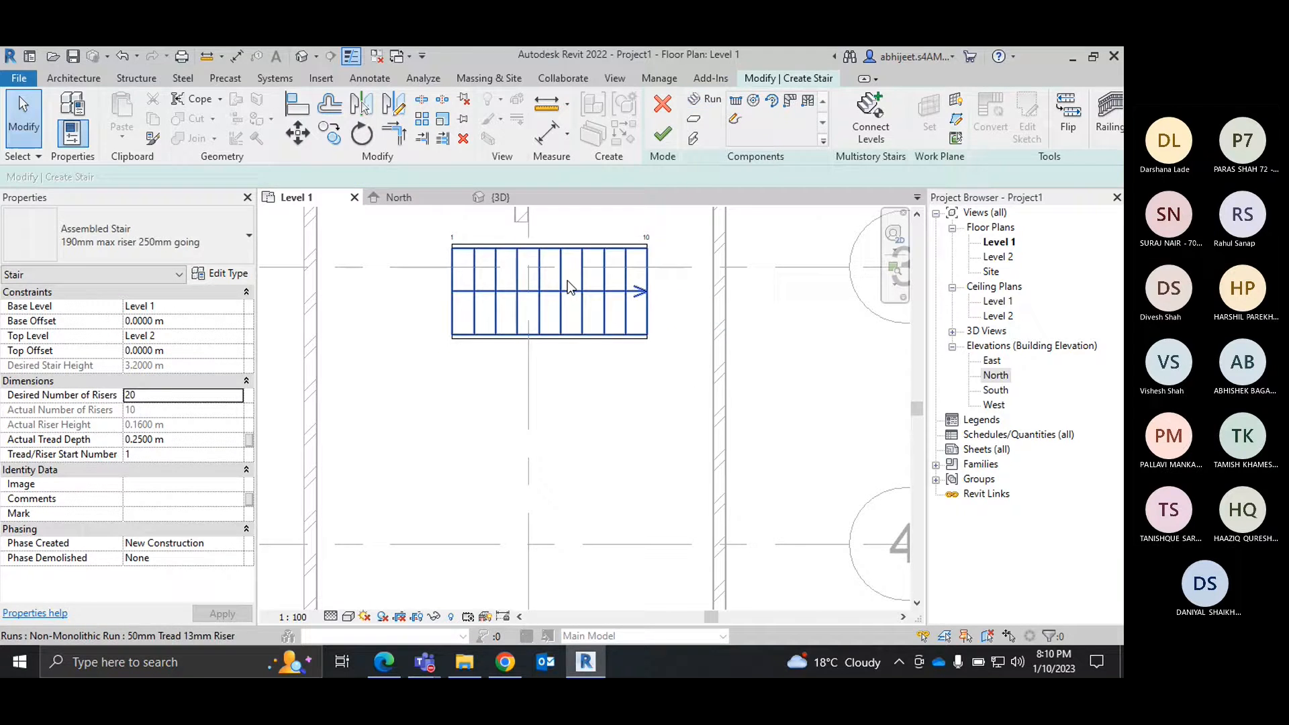
Cancel the stair edit and discard the newly drawn run.
click(663, 104)
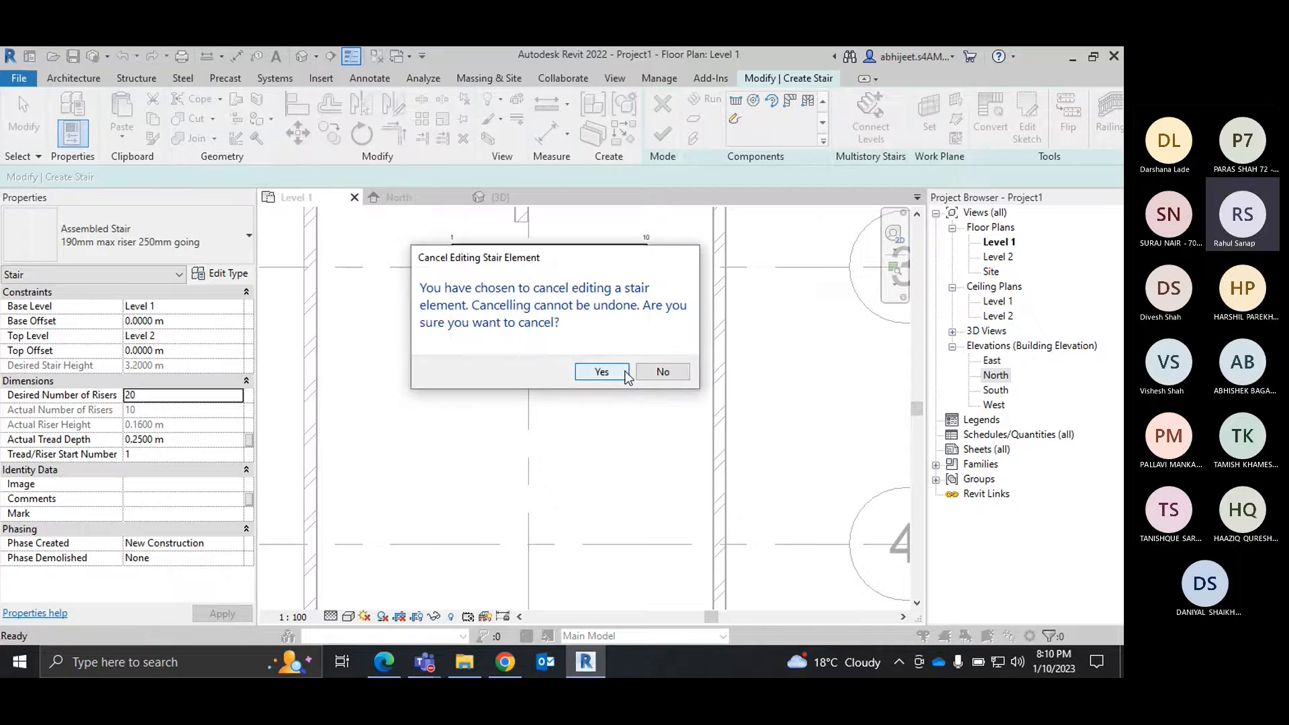
click(663, 371)
click(663, 107)
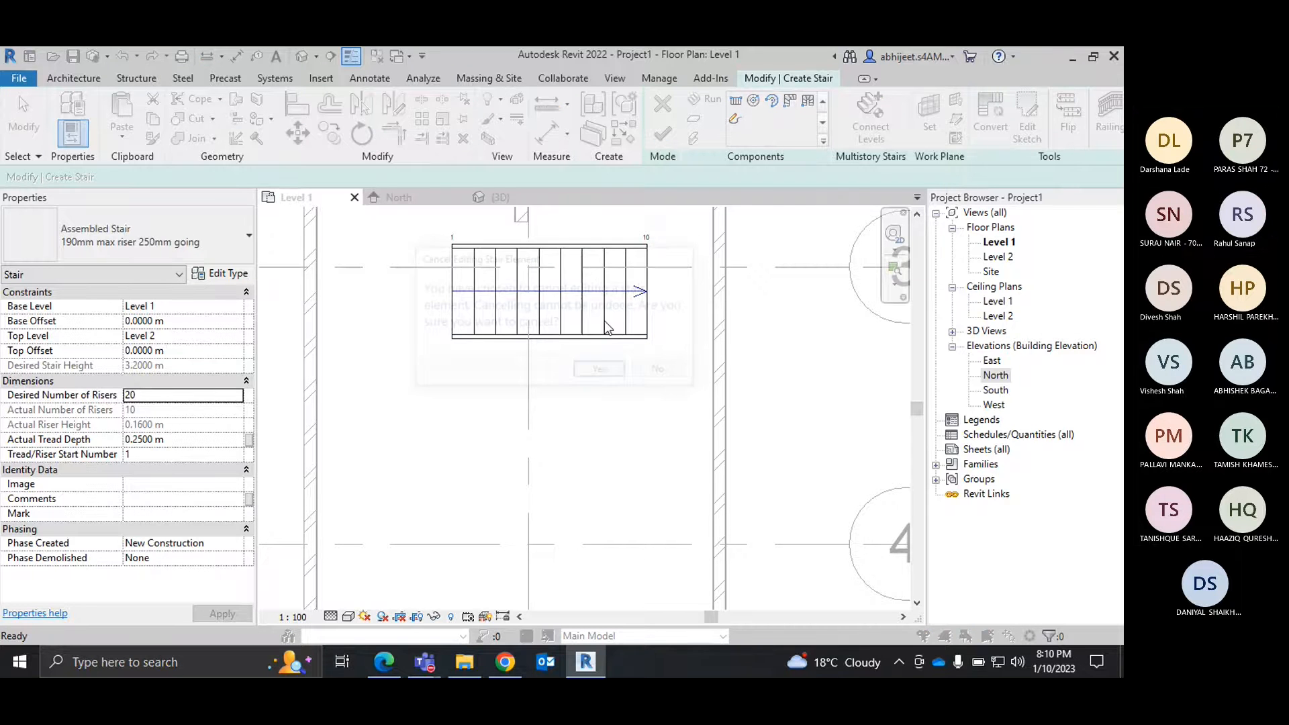
click(608, 372)
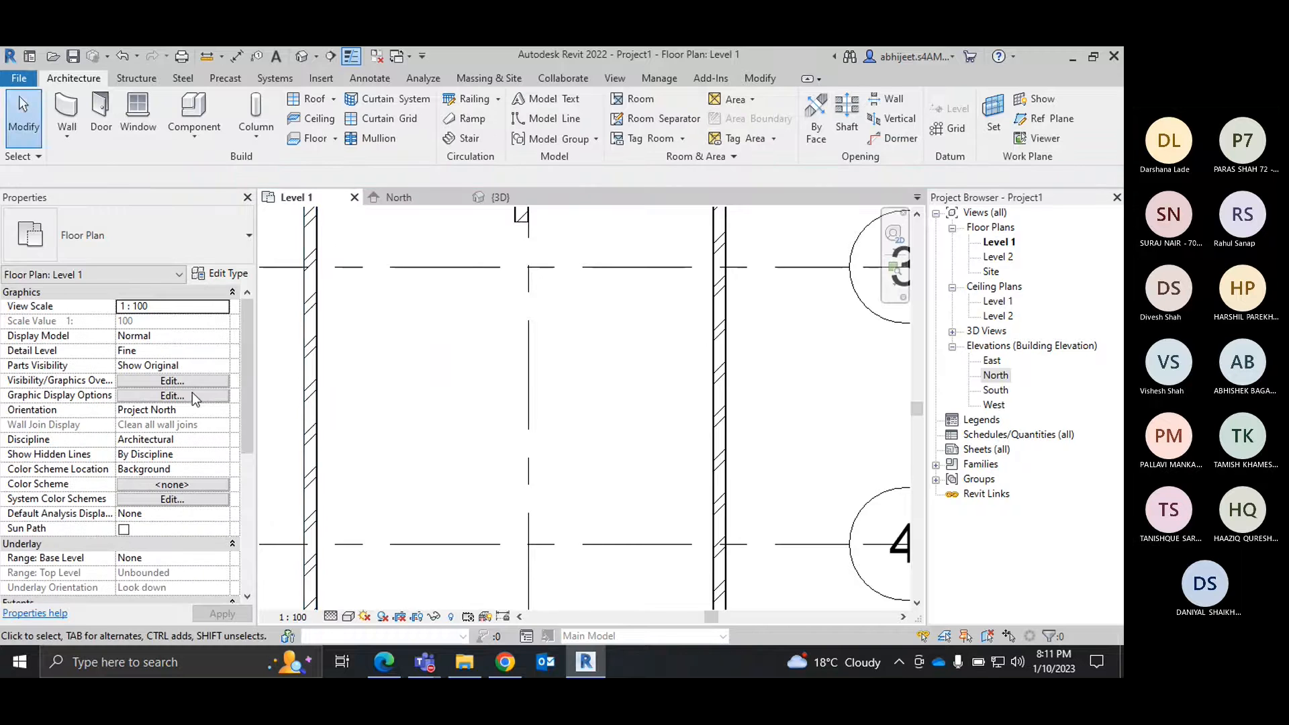
Start a new stair with 20 desired risers and an actual run width of 700 mm.
click(470, 138)
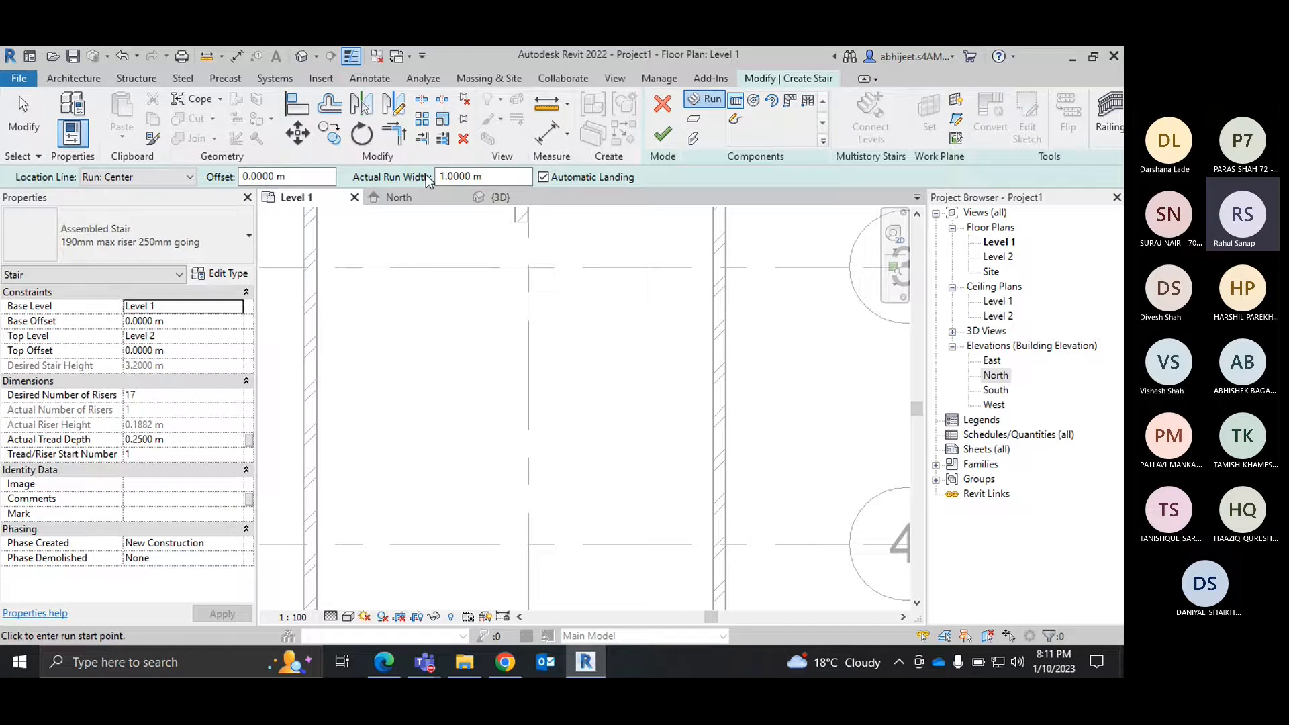
click(174, 396)
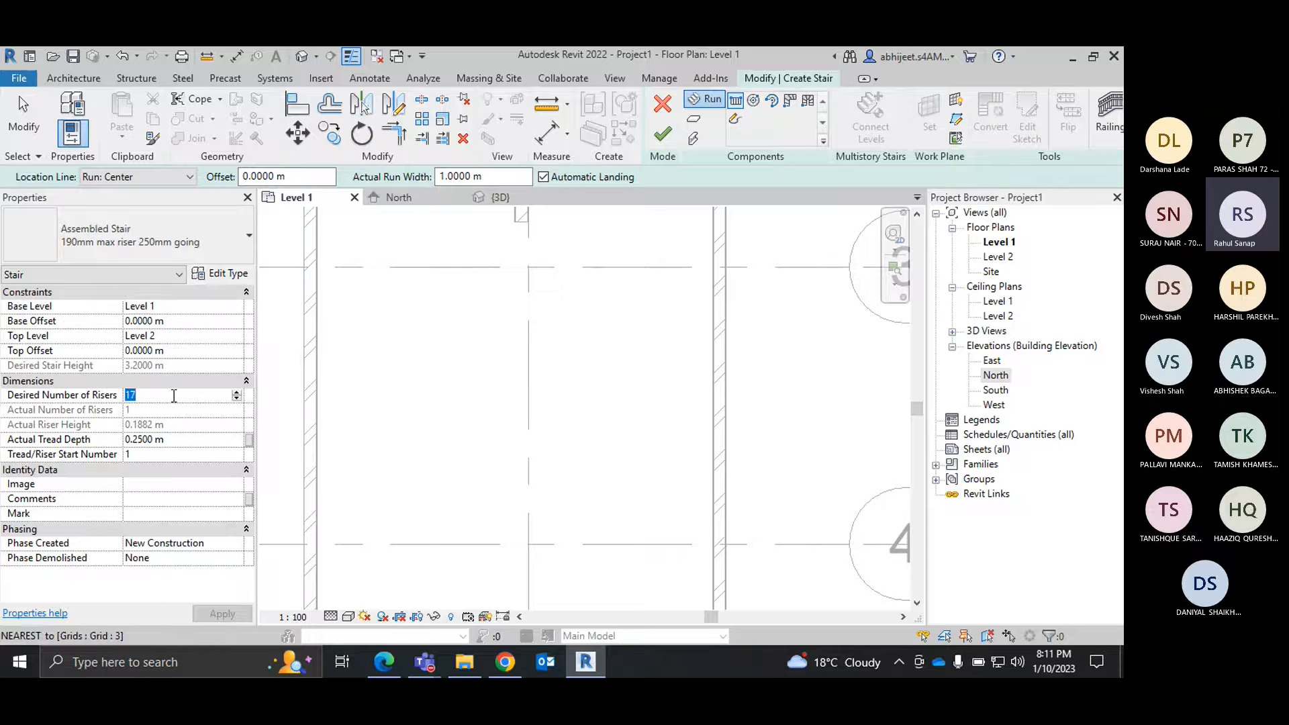
text(20)
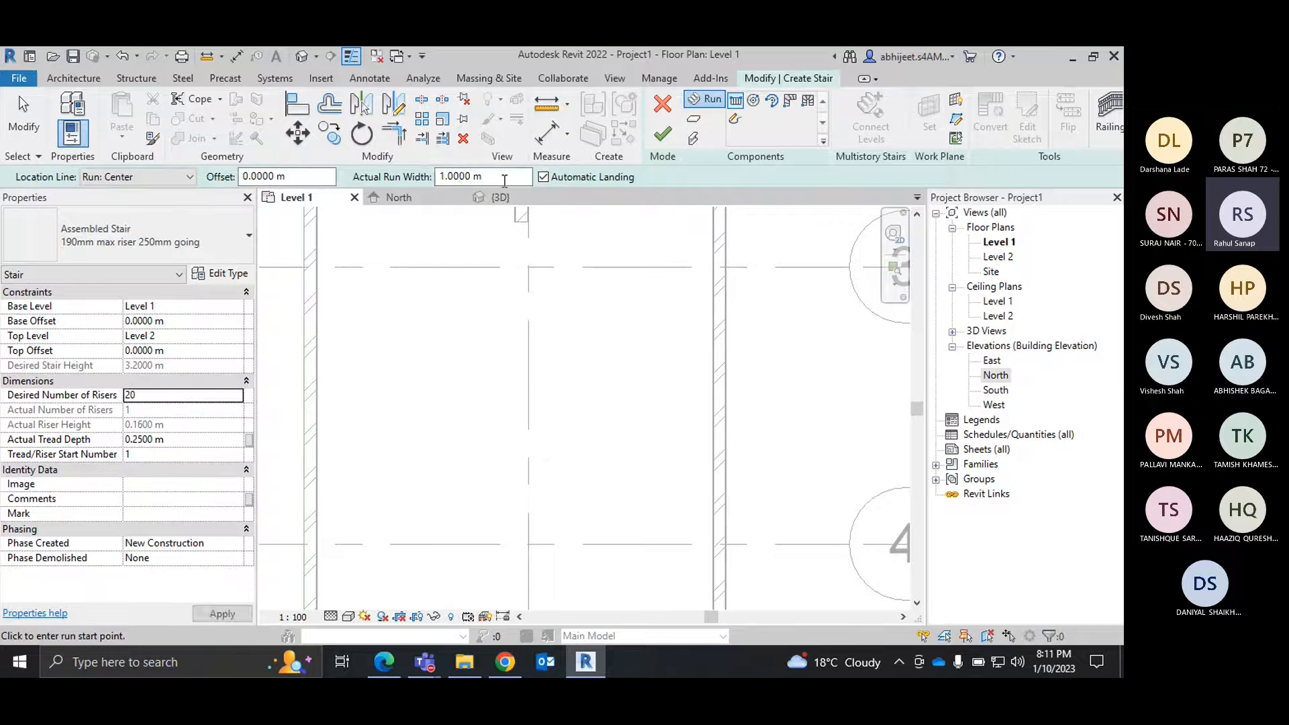
click(504, 177)
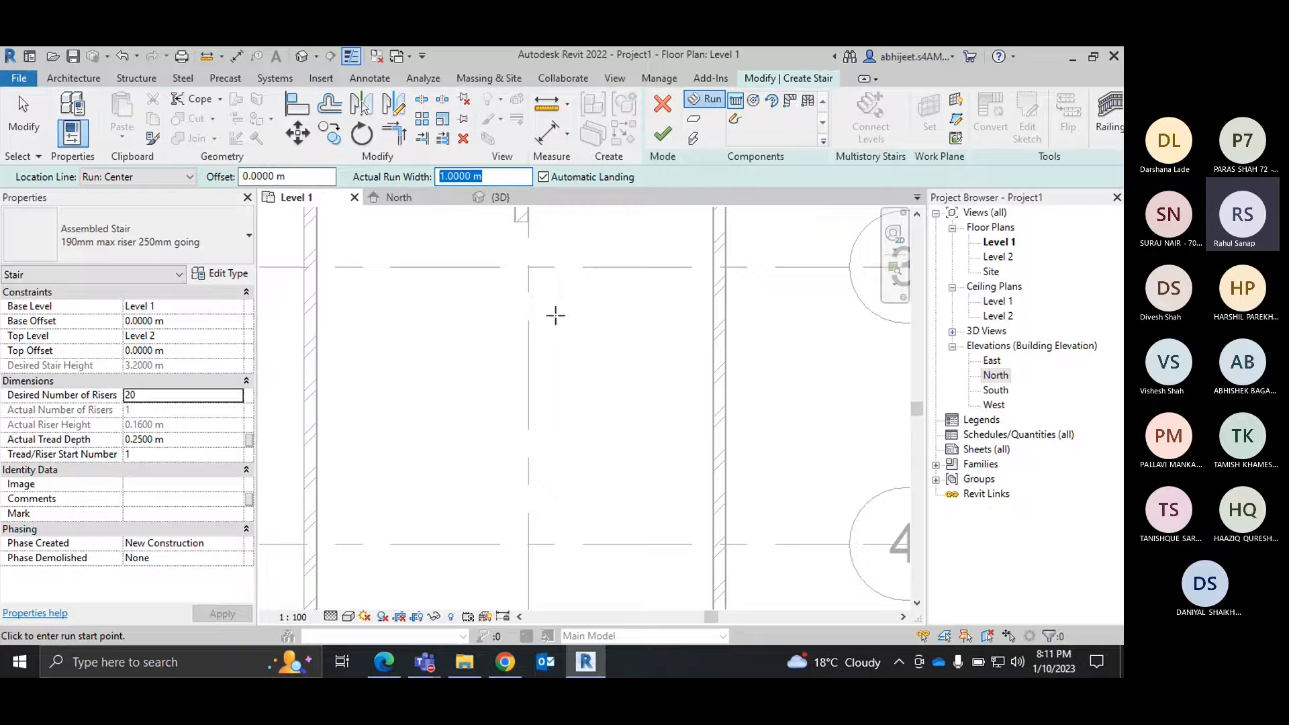
text(700mm)
key(Return)
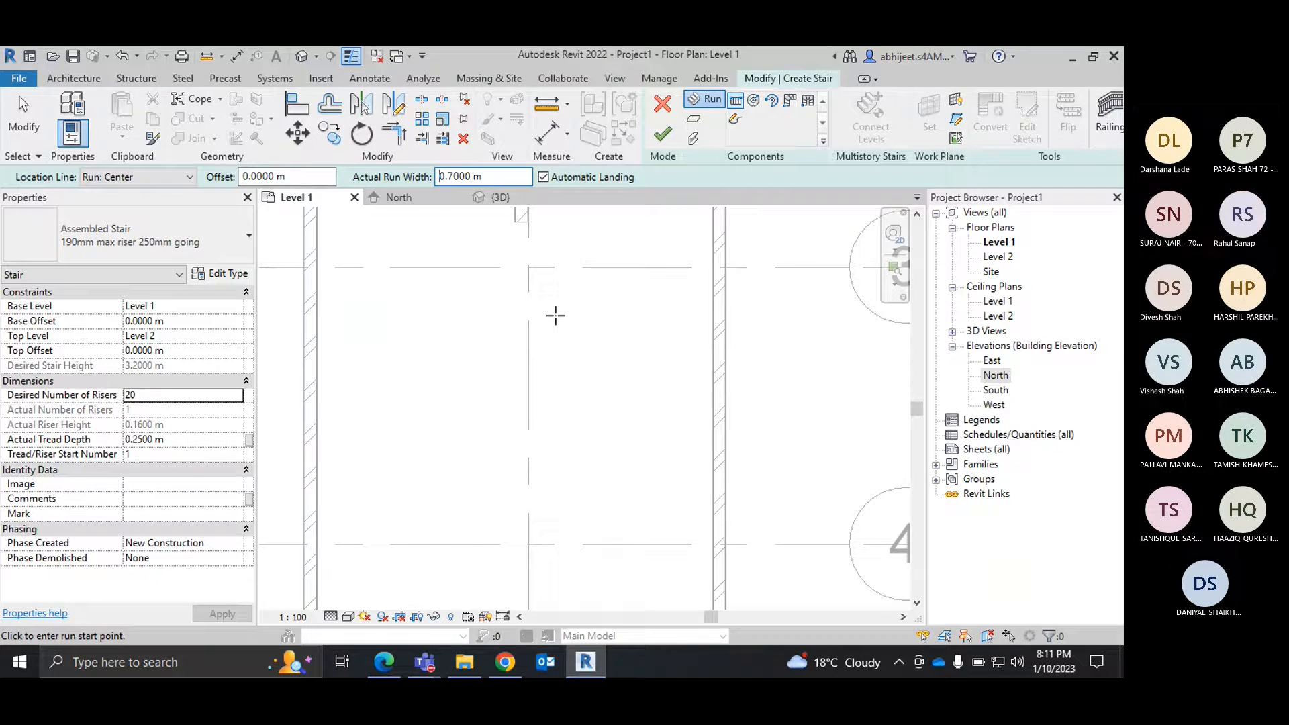
Draw two parallel horizontal 10-riser runs, each 2.25 m long, joined by an automatic landing just below grid 3, and finish the stair.
click(440, 306)
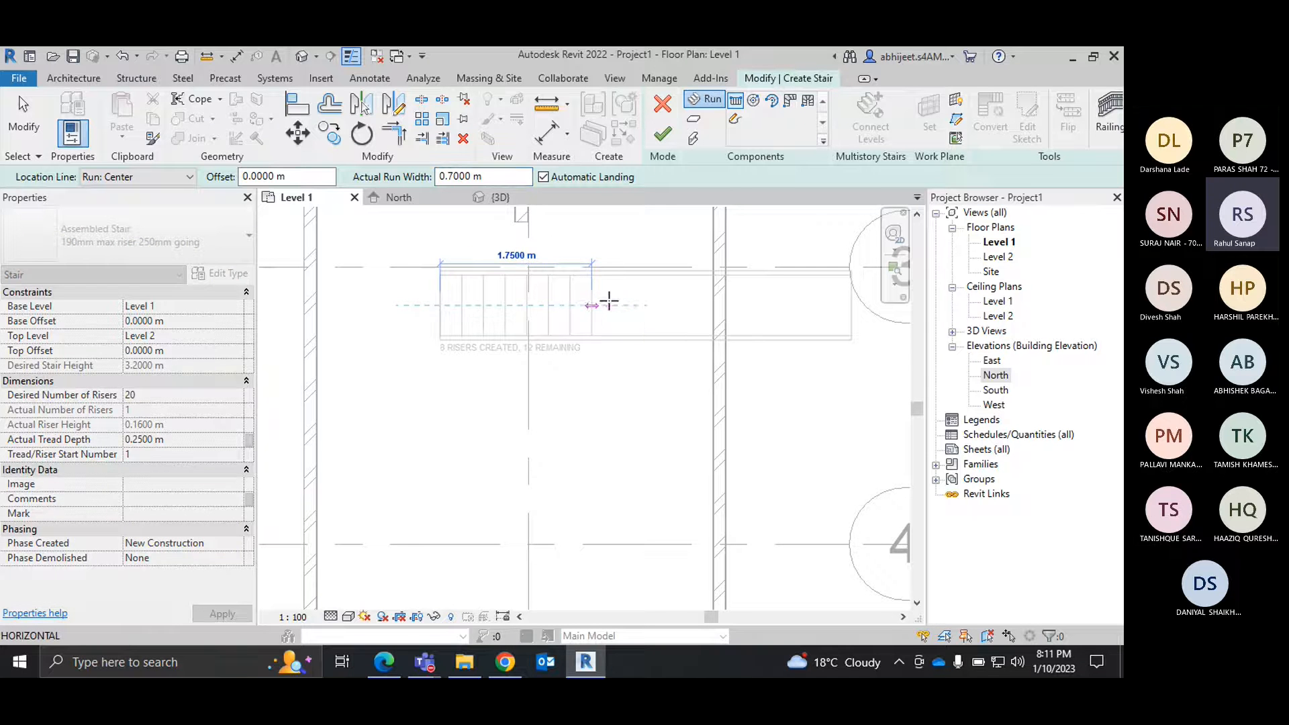
click(635, 306)
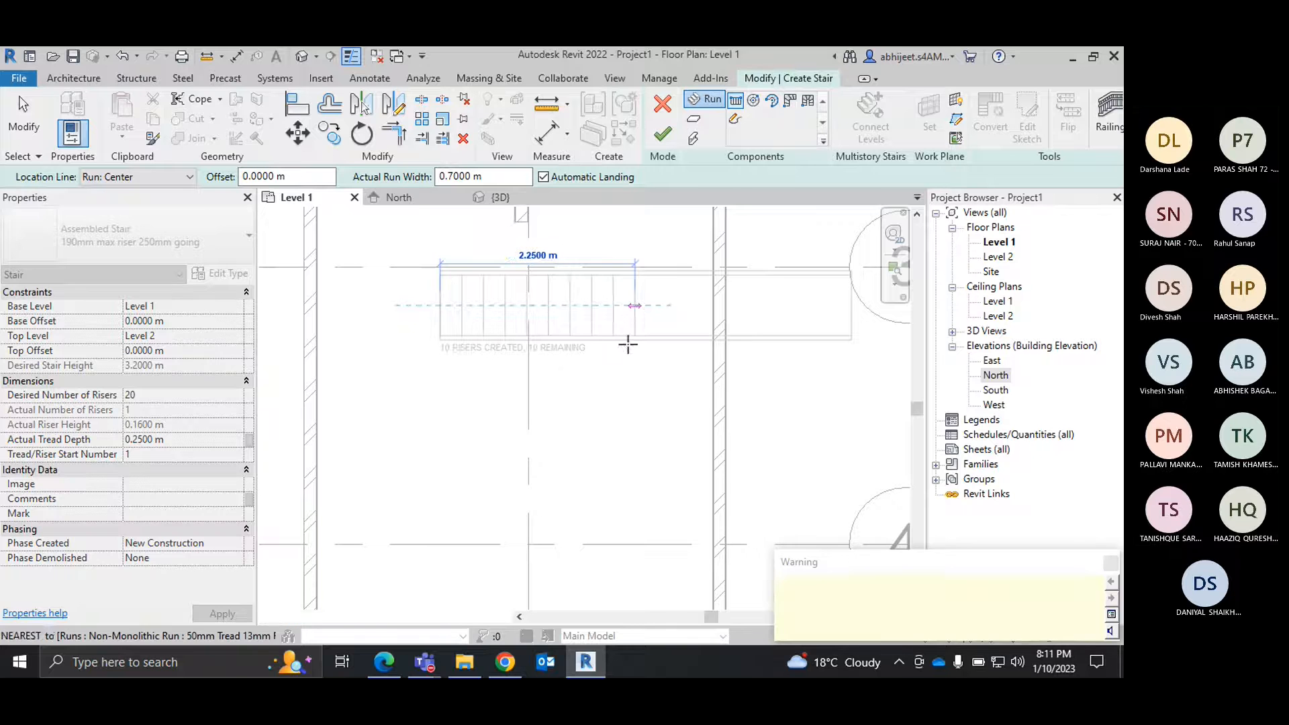
click(637, 386)
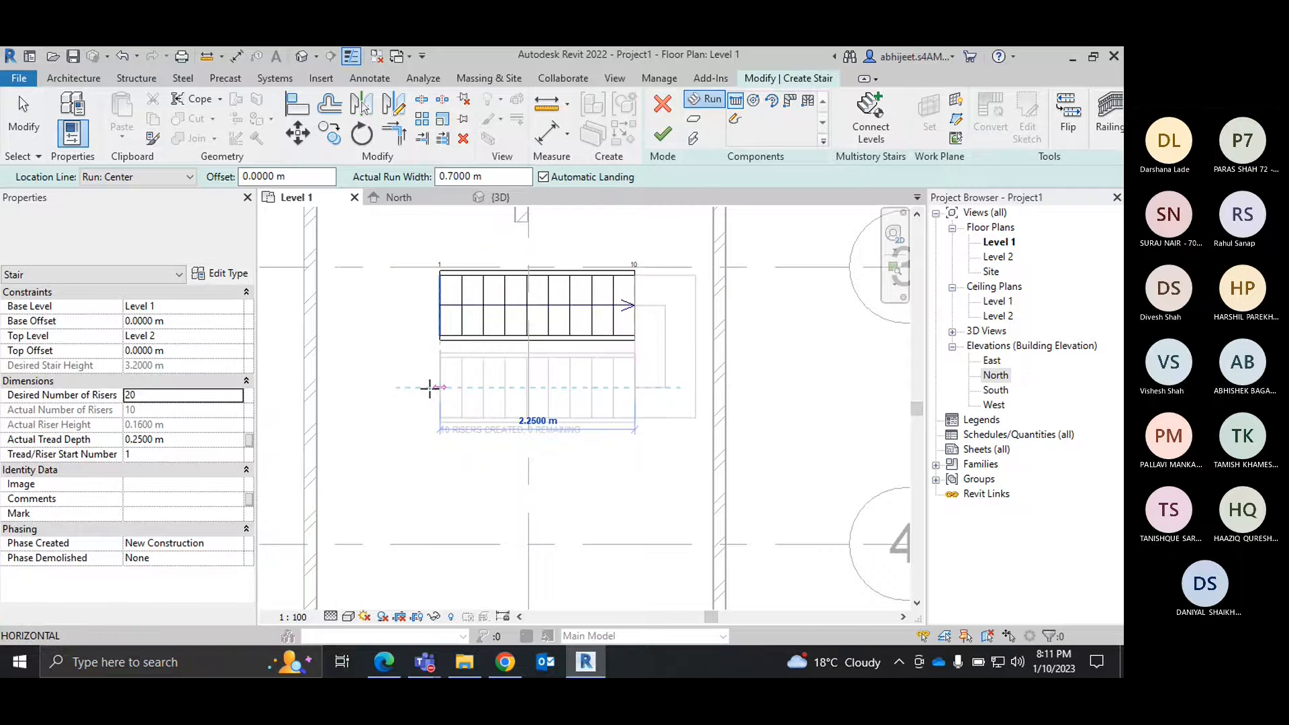
click(411, 388)
right_click(415, 313)
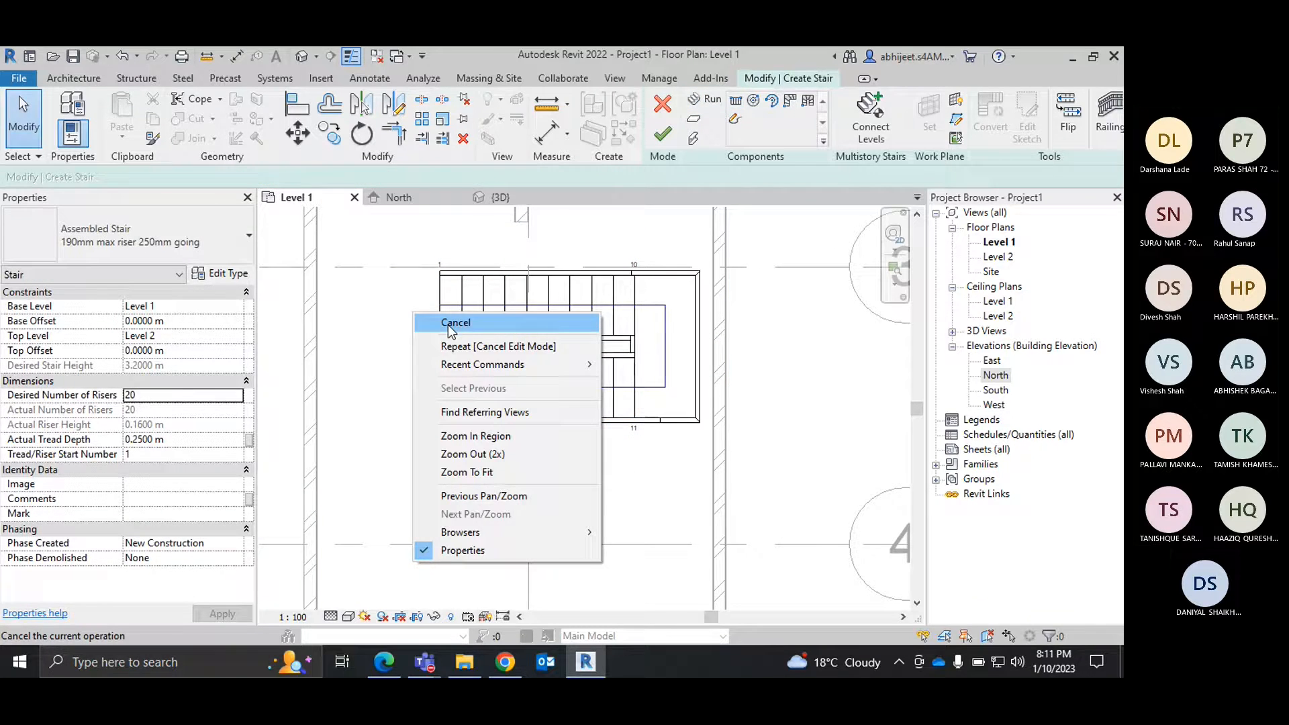
click(449, 325)
right_click(421, 327)
click(445, 332)
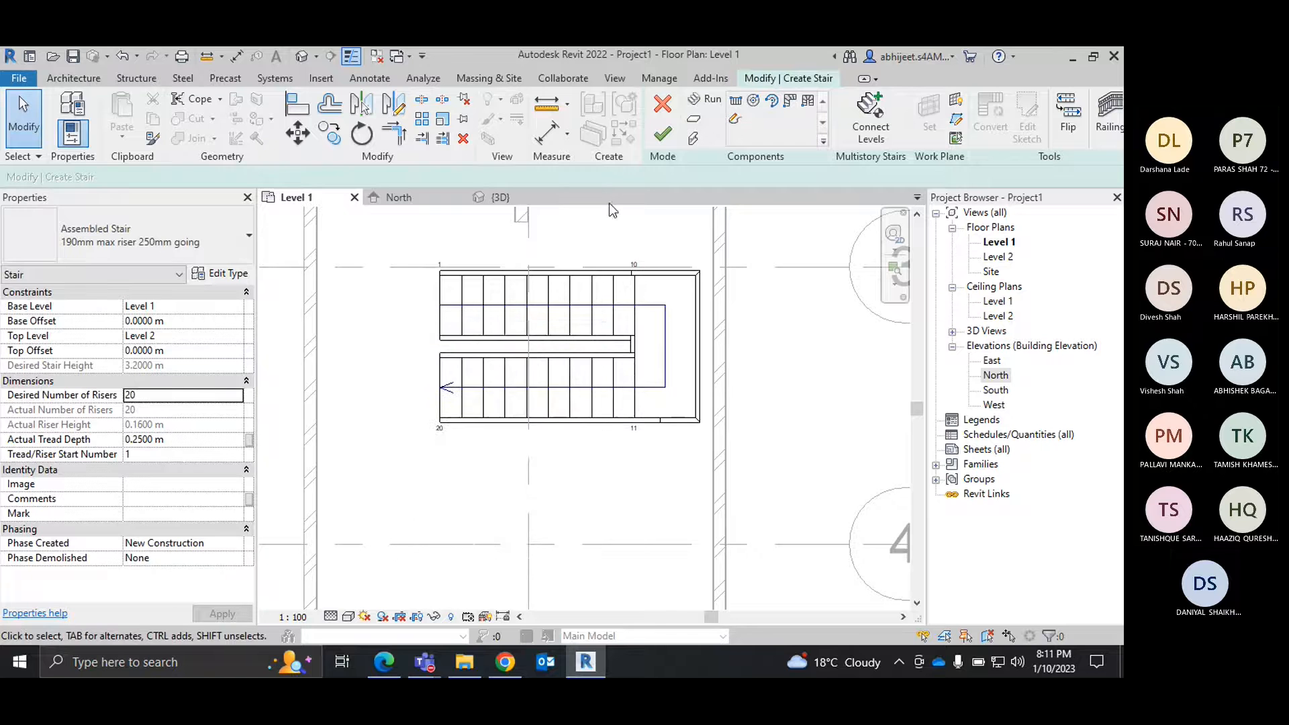
click(663, 136)
Align the outer edge of the stair's landing with the inner face of the adjacent exterior wall.
scroll(585, 334, up, 2)
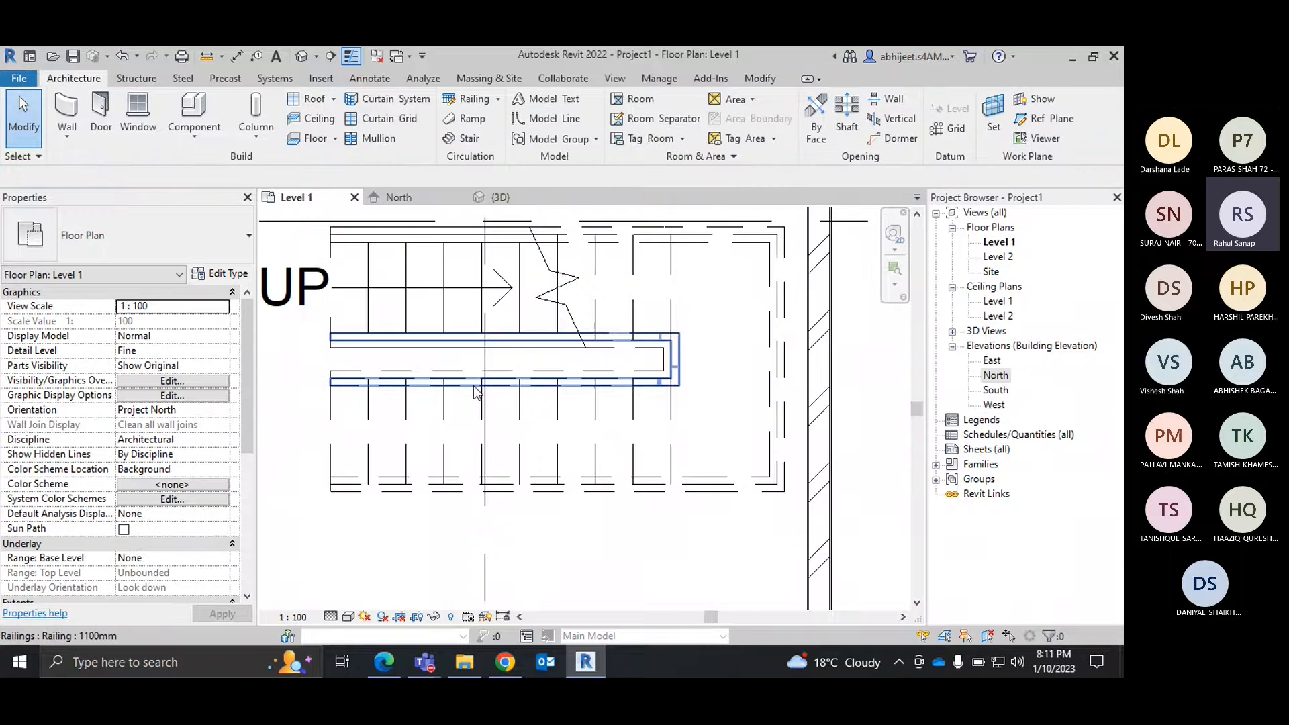
scroll(478, 386, down, 2)
click(581, 328)
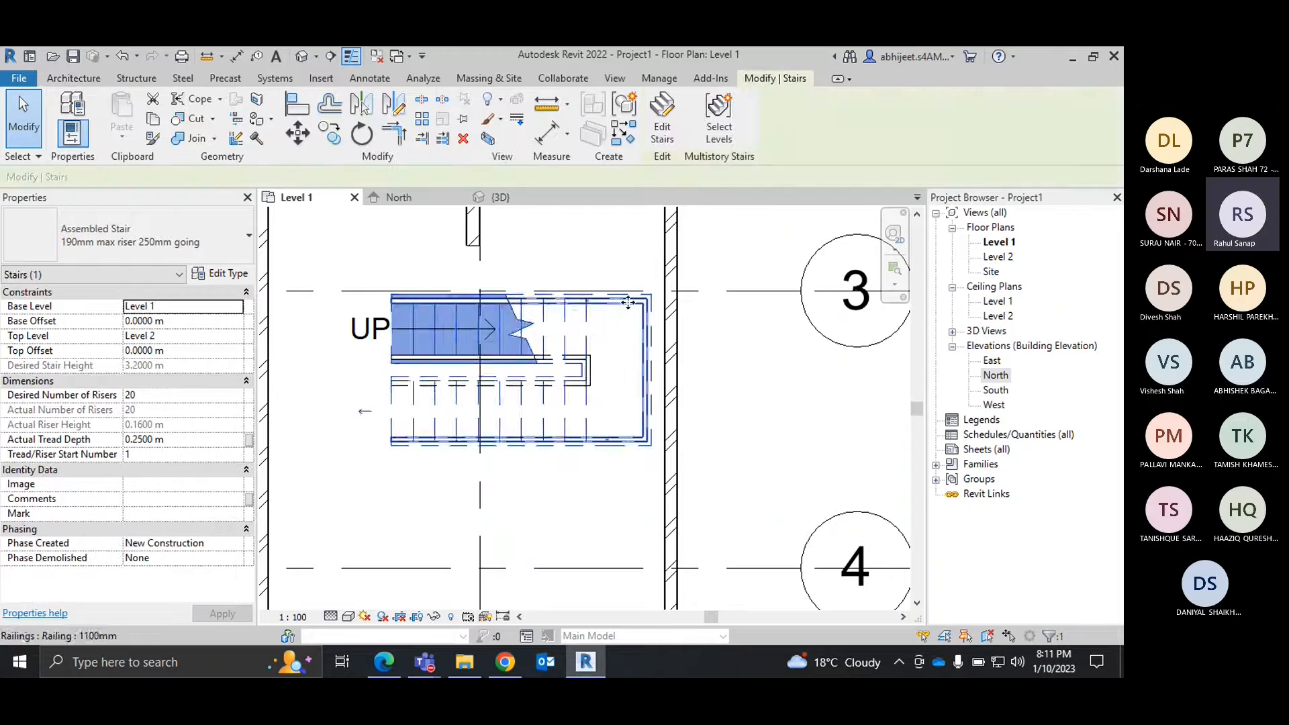
scroll(628, 302, up, 3)
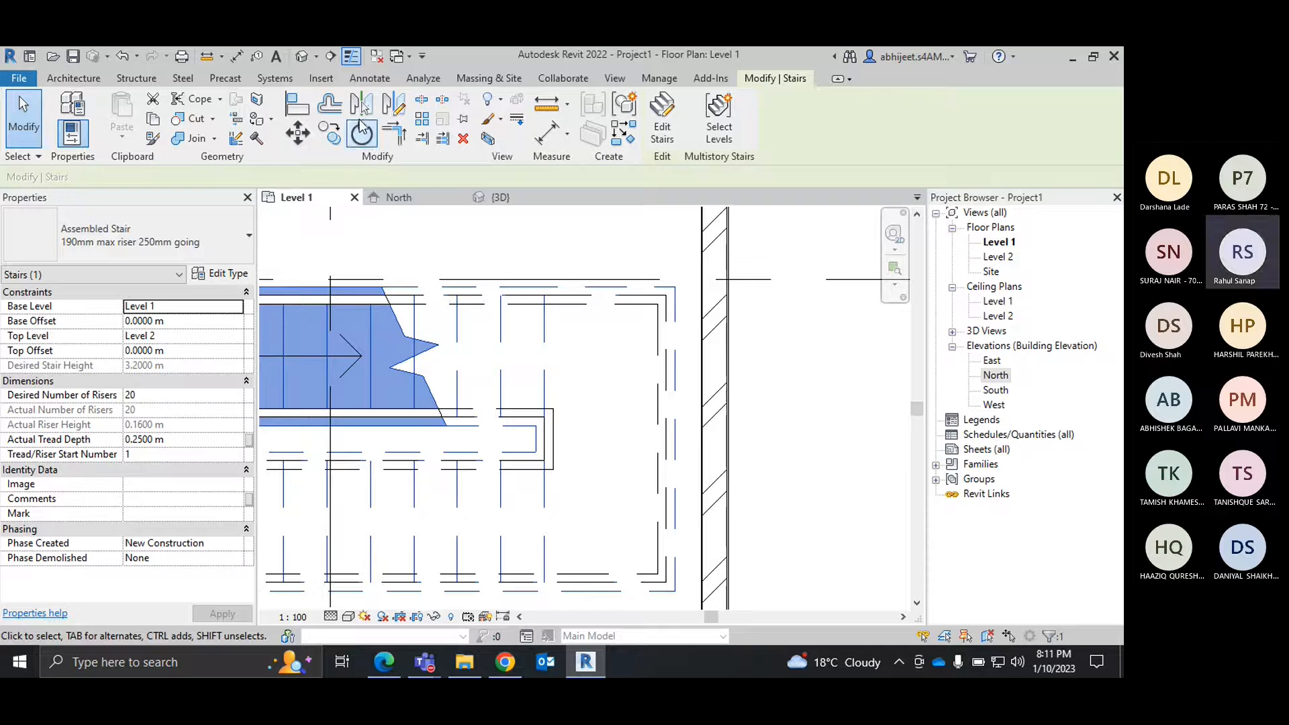
key(Escape)
key(a)
key(l)
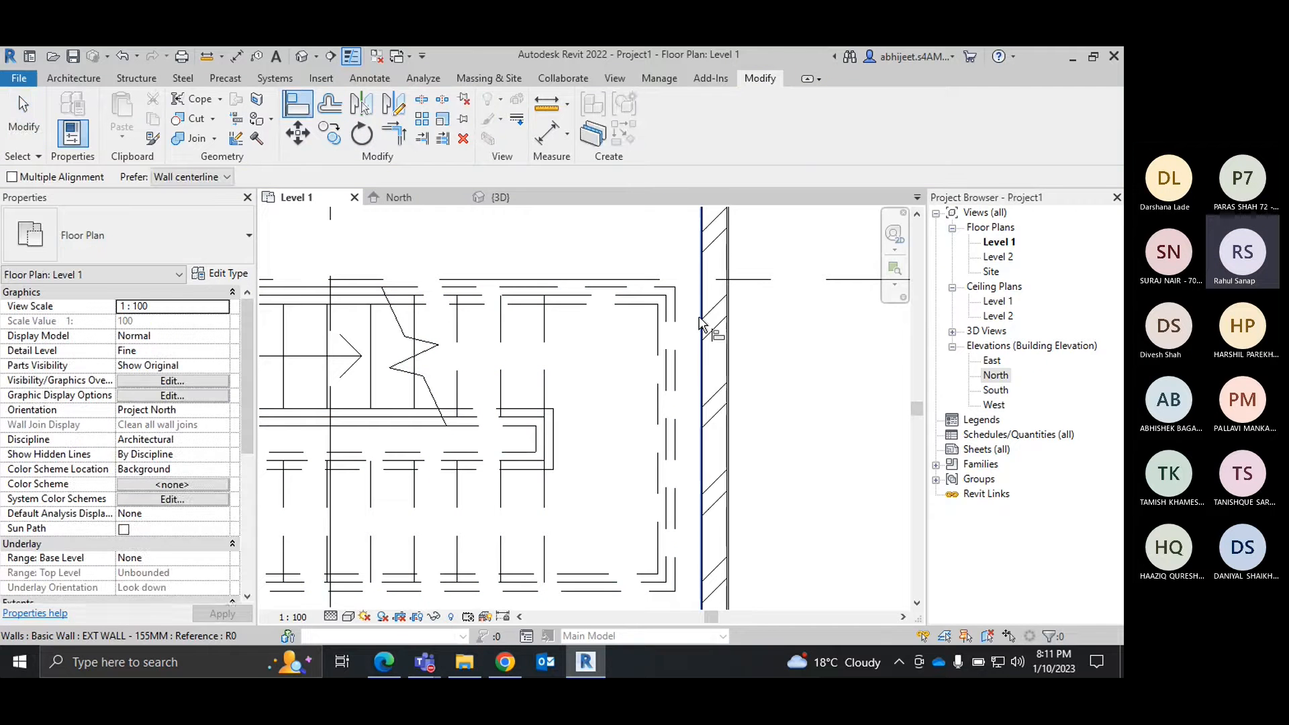
click(679, 314)
Align the upper long edge of the stair with grid line 3 and end the Align command.
click(655, 280)
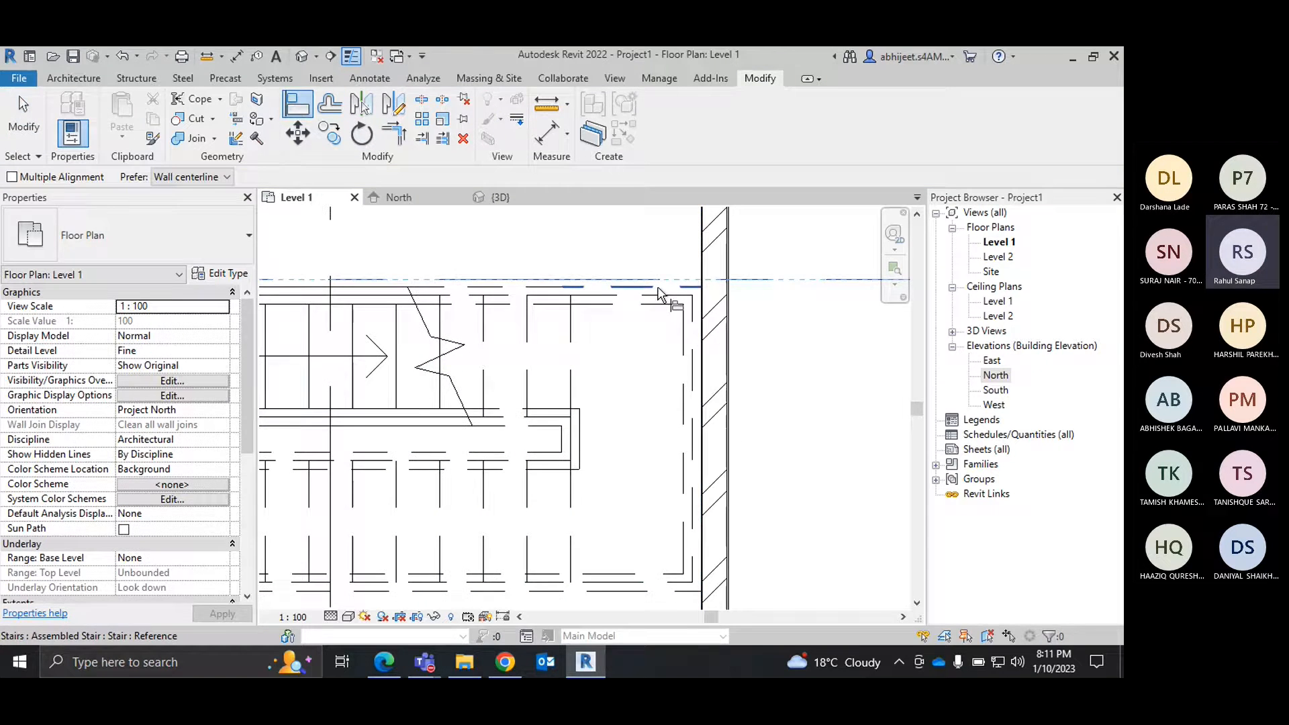
click(659, 288)
right_click(634, 241)
click(662, 250)
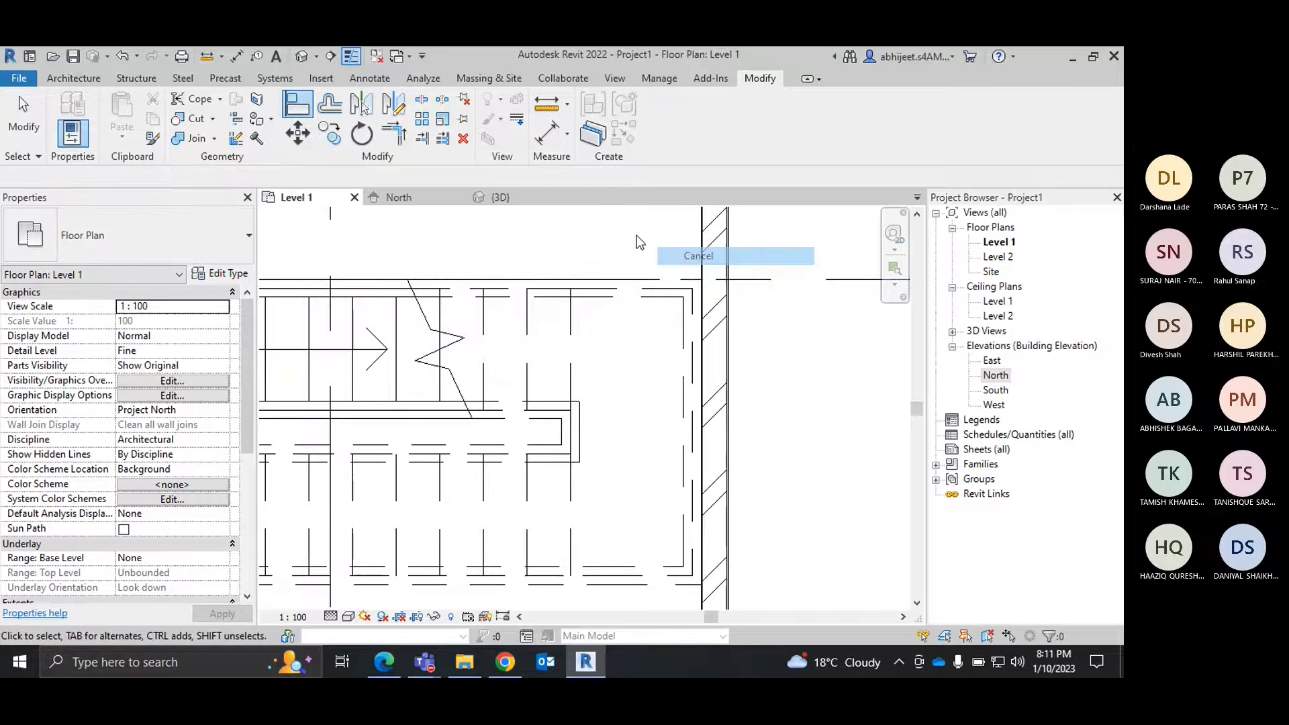
Check the staircase's position in plan, then examine it from several angles in the 3D view.
scroll(800, 359, down, 2)
scroll(801, 359, down, 2)
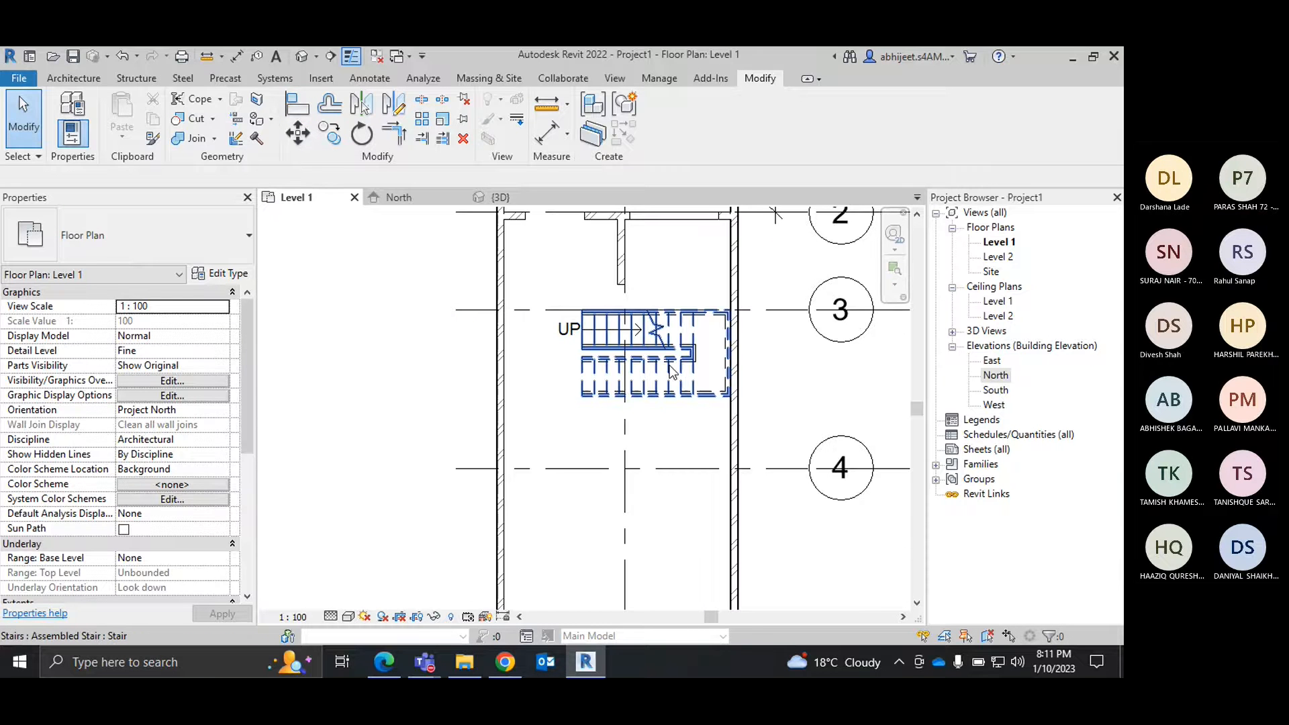
click(672, 374)
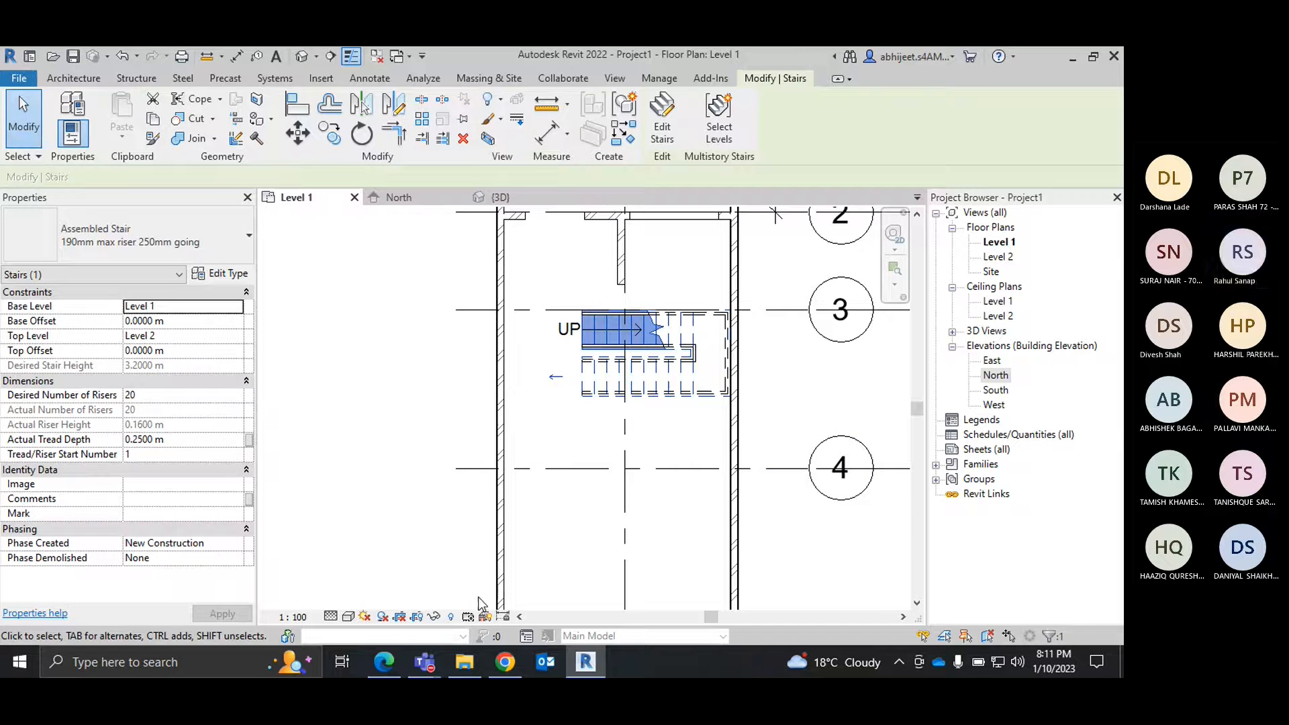
scroll(657, 373, up, 3)
click(694, 498)
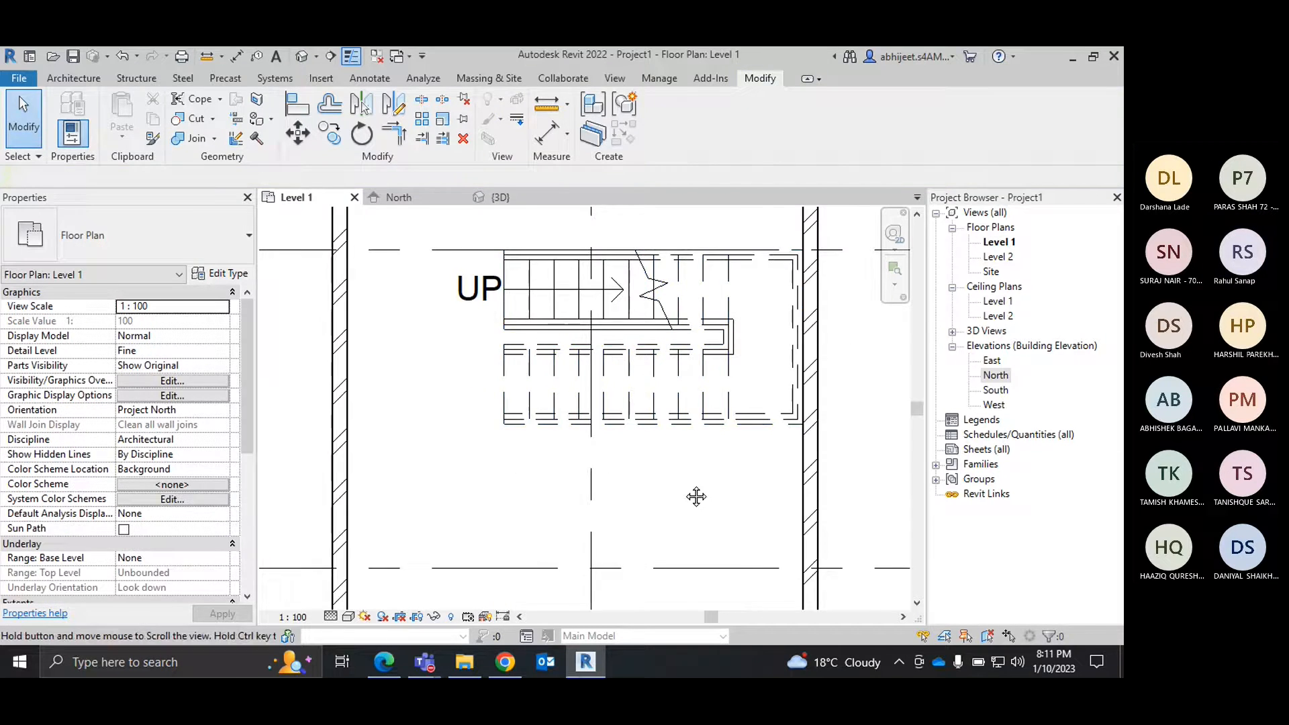
middle_drag(694, 498, 613, 534)
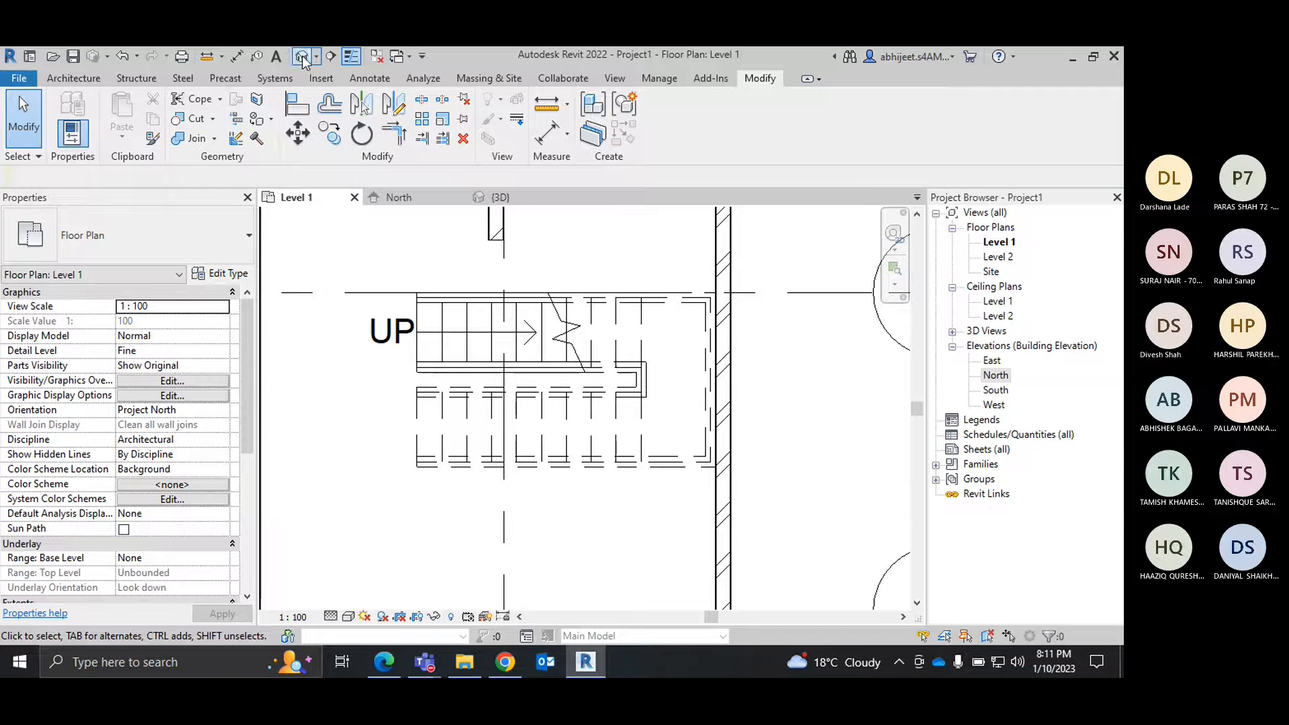
click(523, 201)
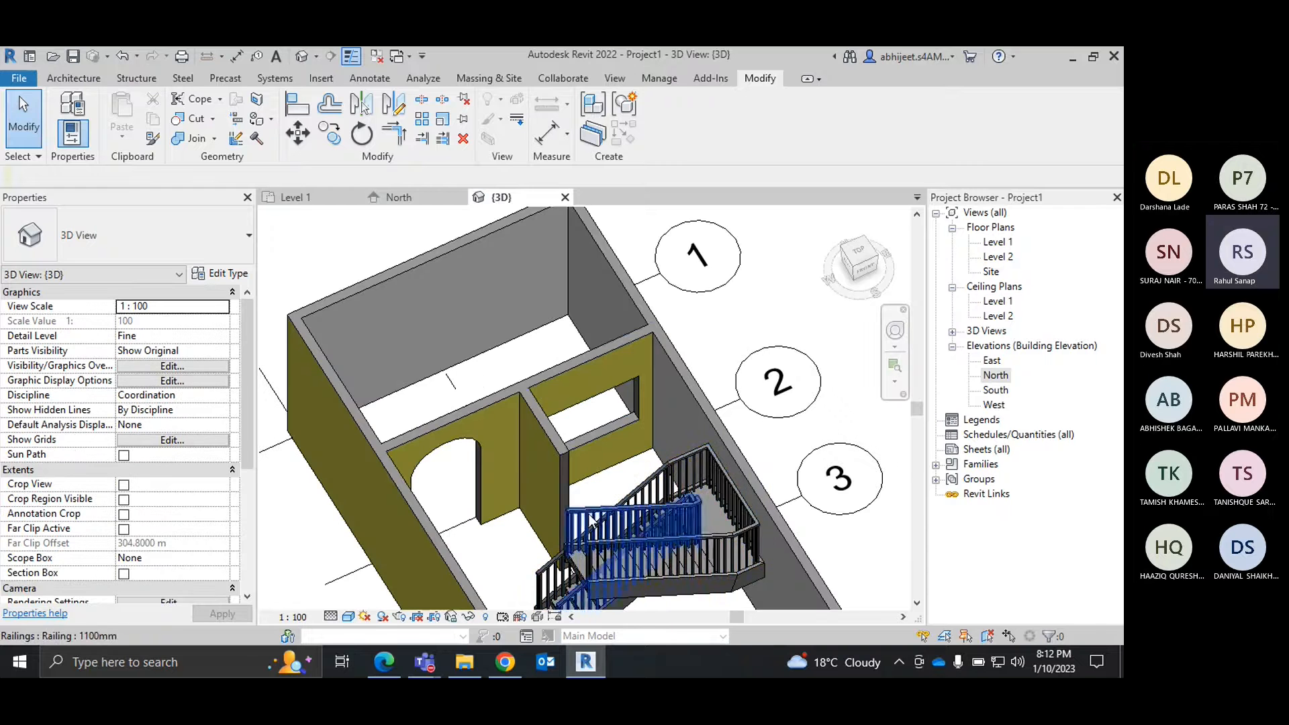
shift+middle_drag(493, 537, 636, 405)
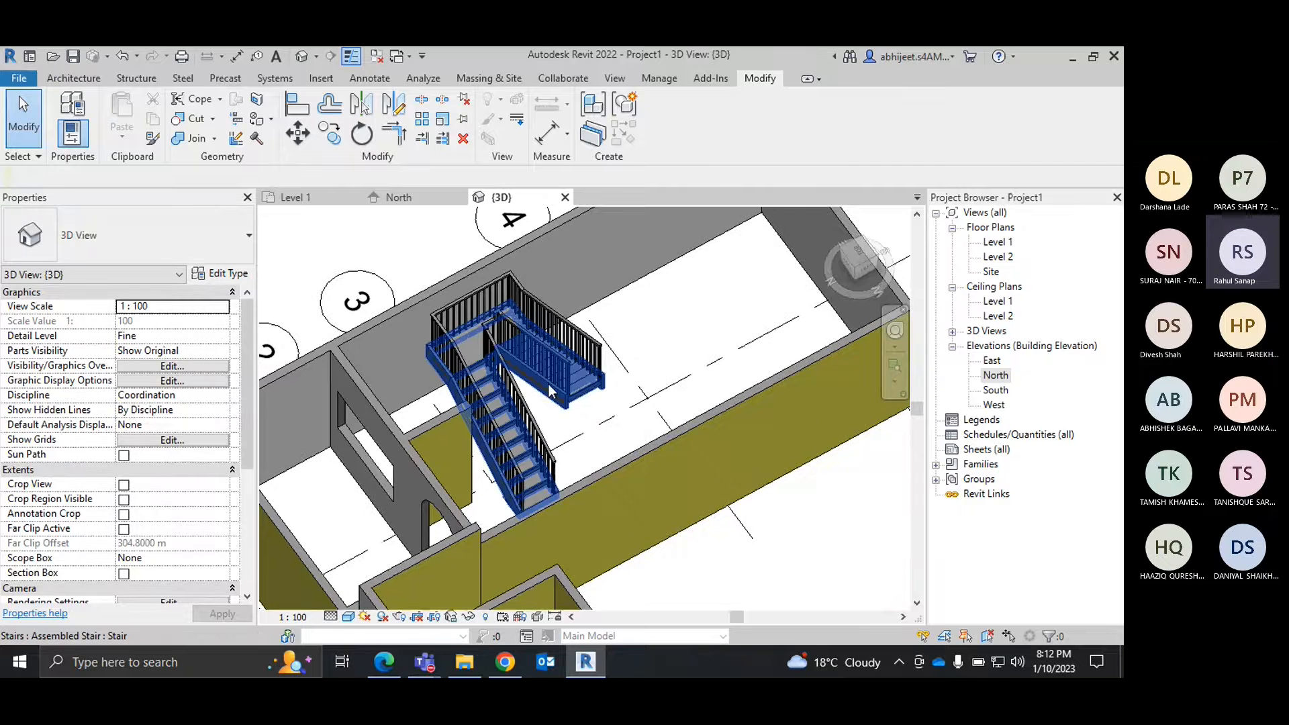
scroll(550, 384, up, 3)
shift+middle_drag(646, 511, 619, 519)
Change the inner railing between the two stair runs to the Glass Panel - Bottom Fill type.
click(589, 472)
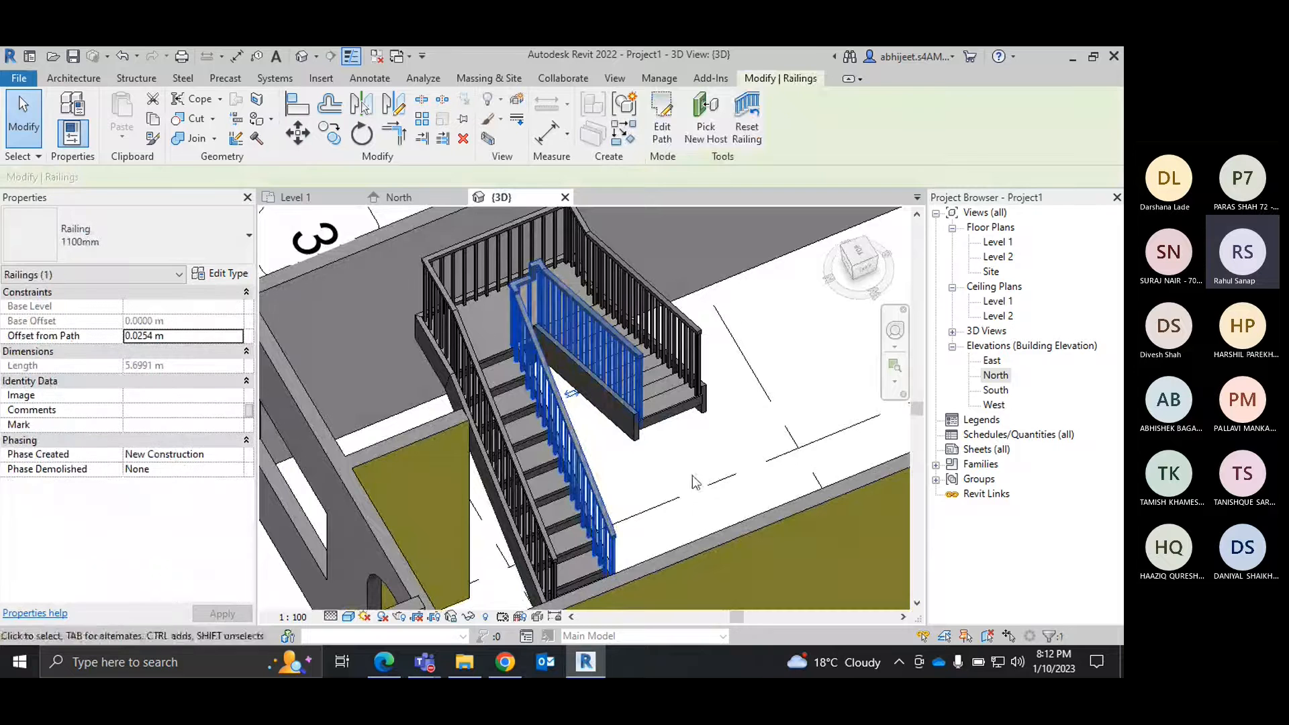
key(Escape)
scroll(600, 369, up, 3)
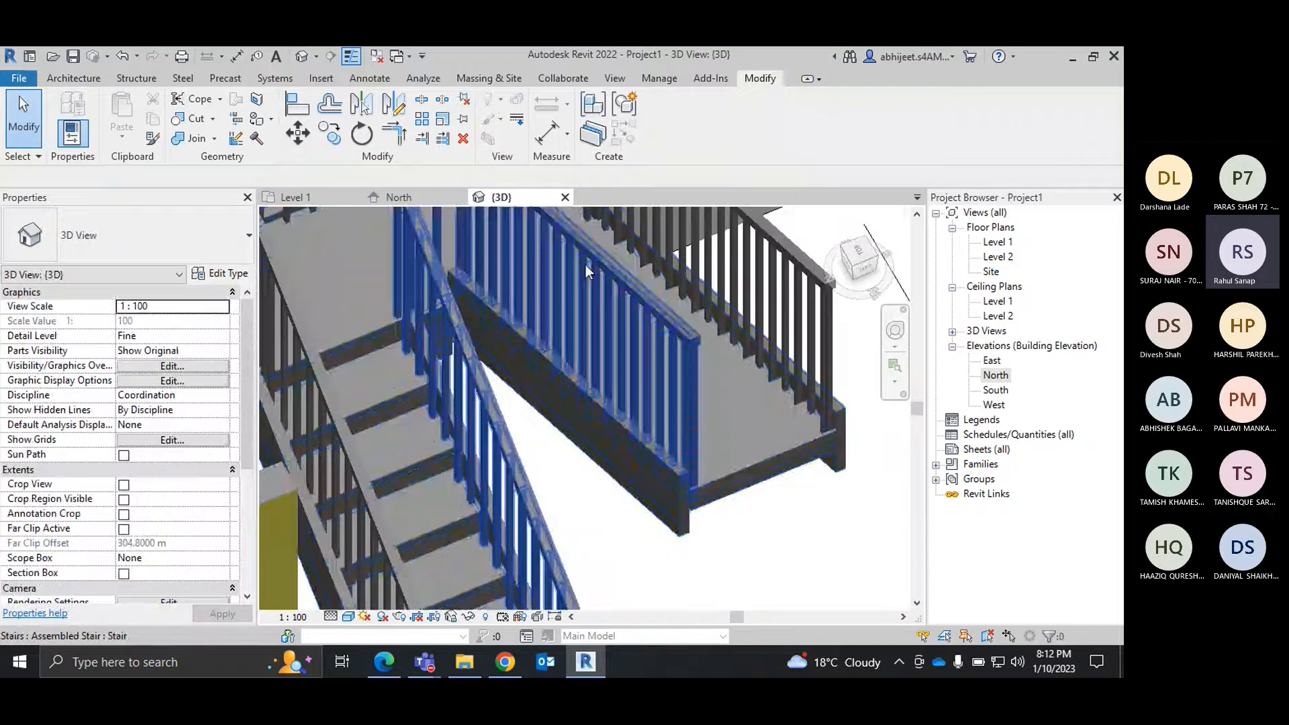
scroll(678, 376, down, 3)
scroll(651, 341, up, 2)
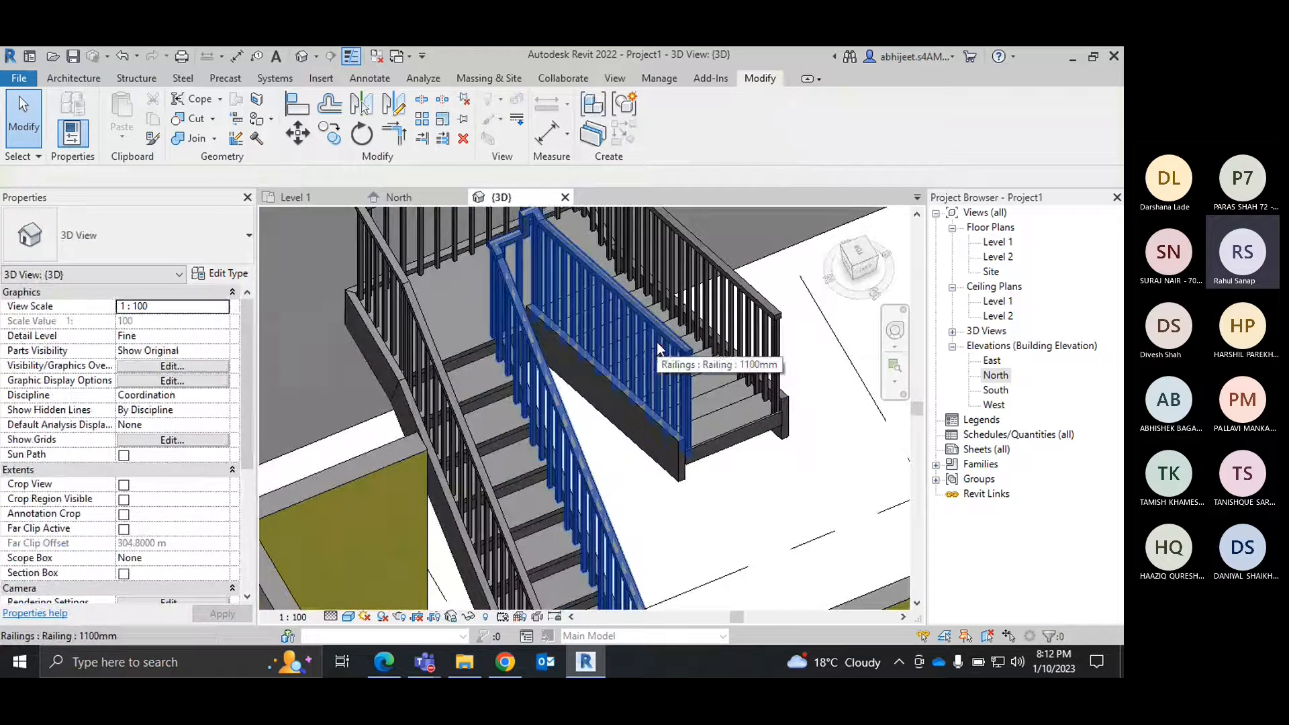
click(658, 348)
click(219, 256)
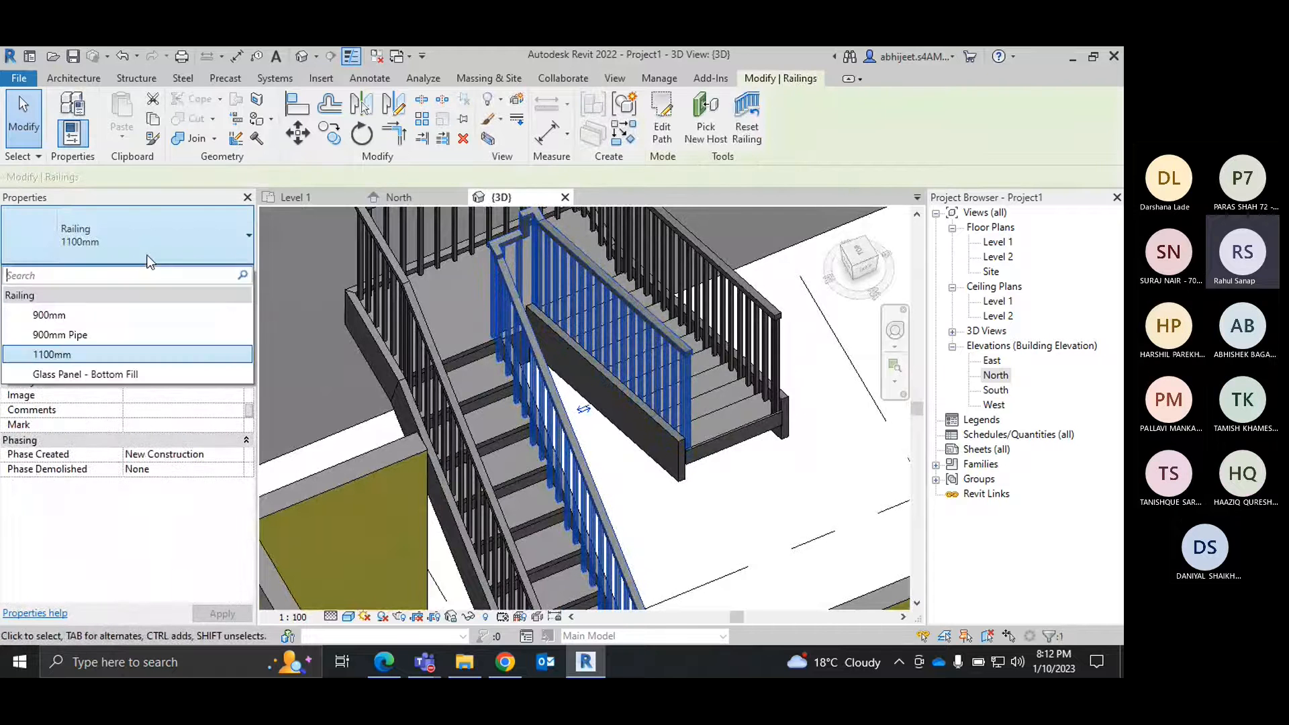
click(121, 375)
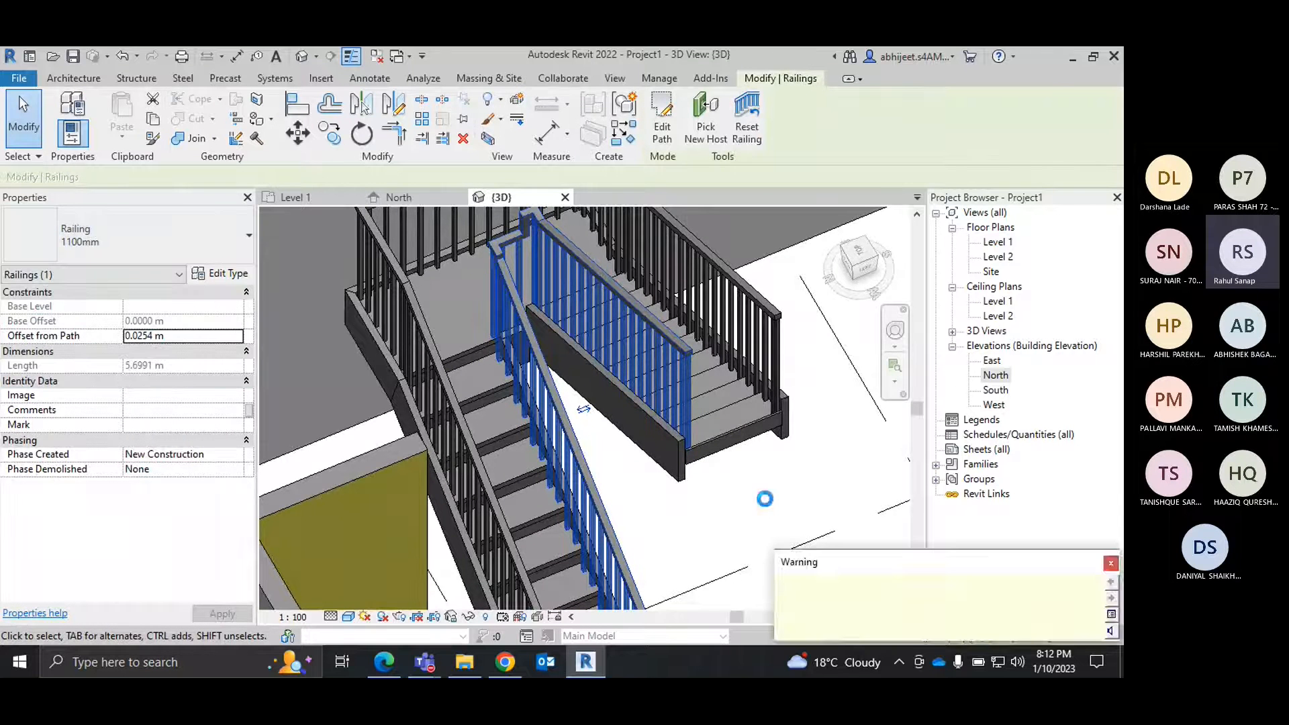
click(765, 500)
scroll(658, 389, up, 1)
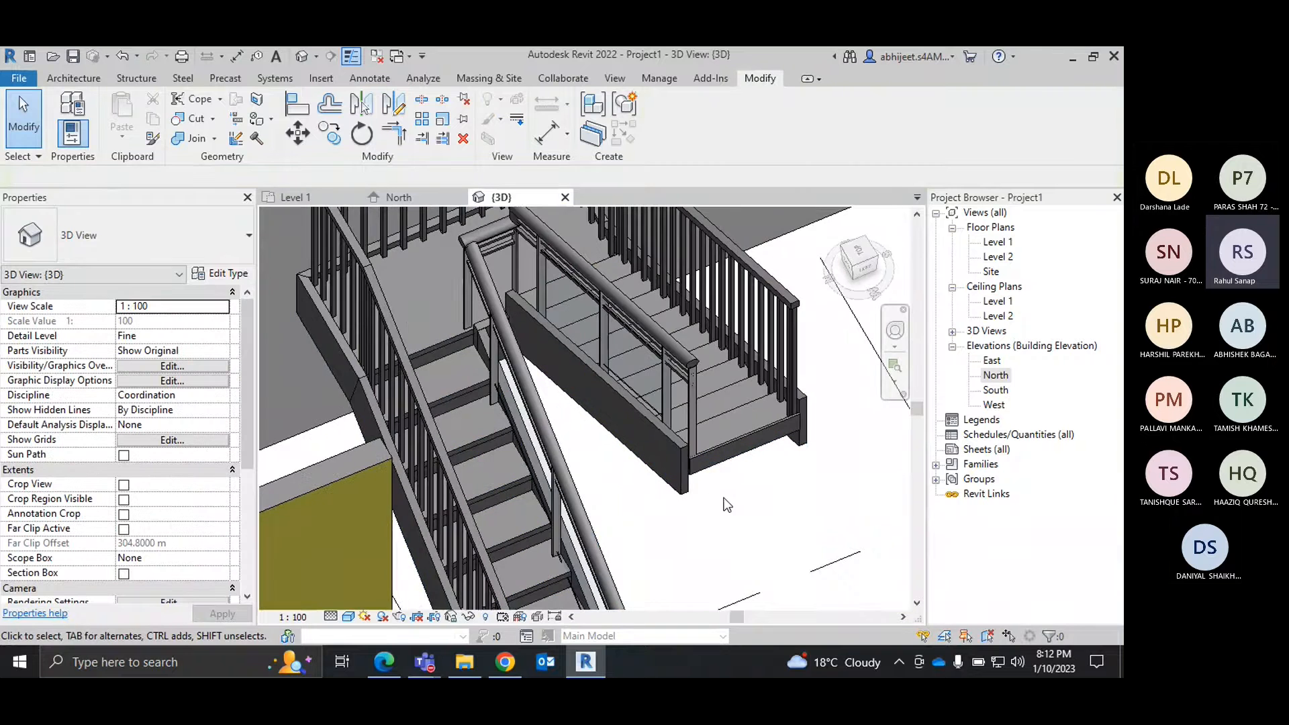
shift+middle_drag(714, 536, 768, 501)
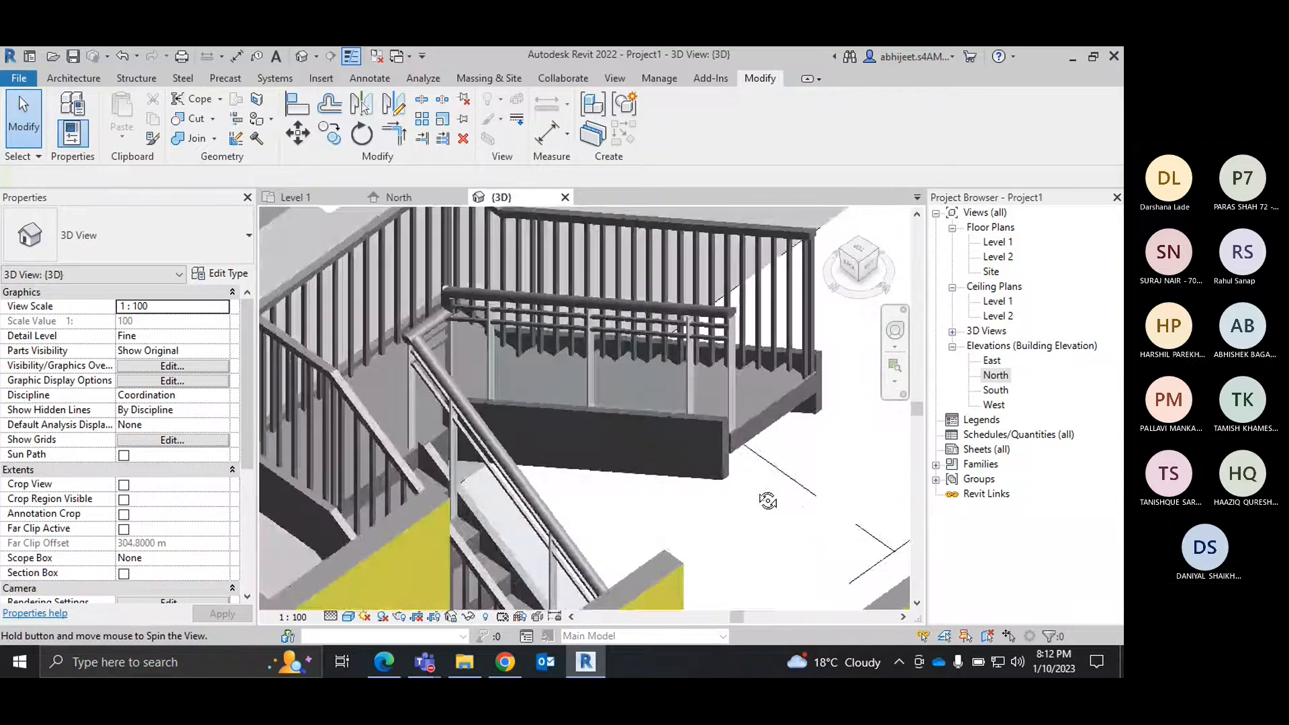
Switch to the Teams meeting, admit the guest waiting in the lobby, and return to Revit.
mouse_move(424, 662)
click(578, 550)
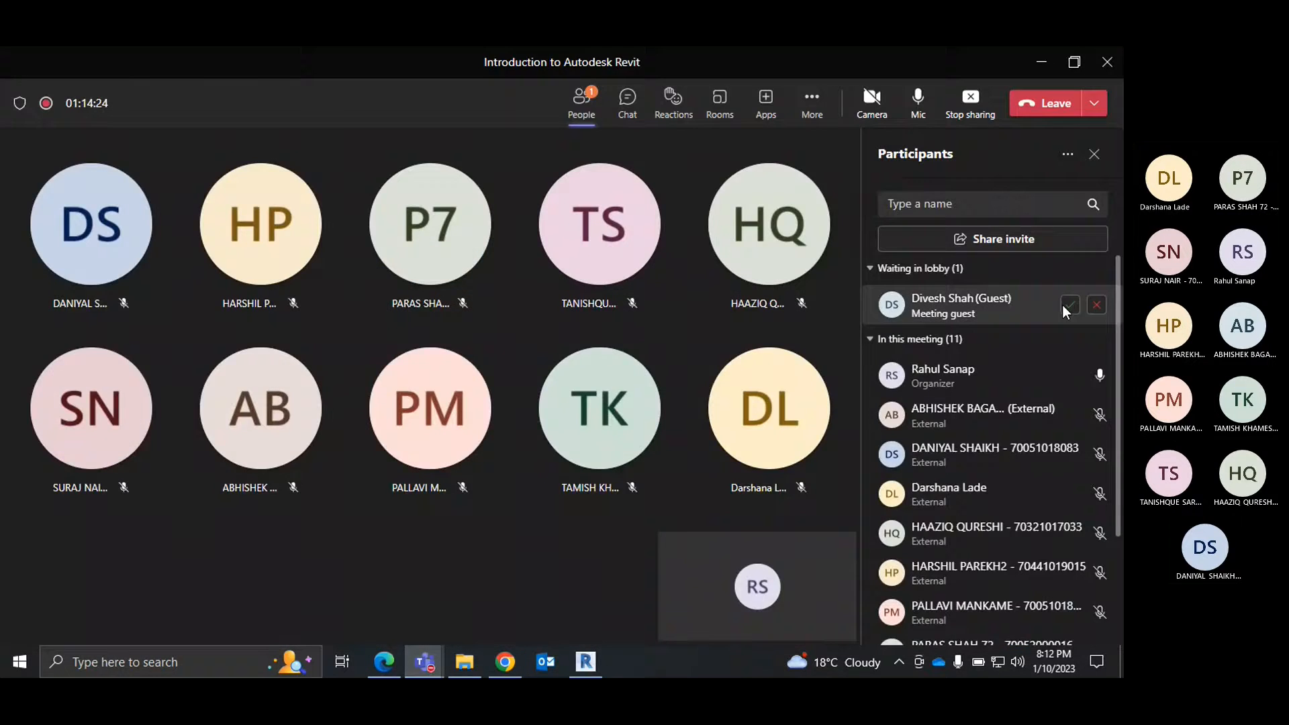
click(1071, 306)
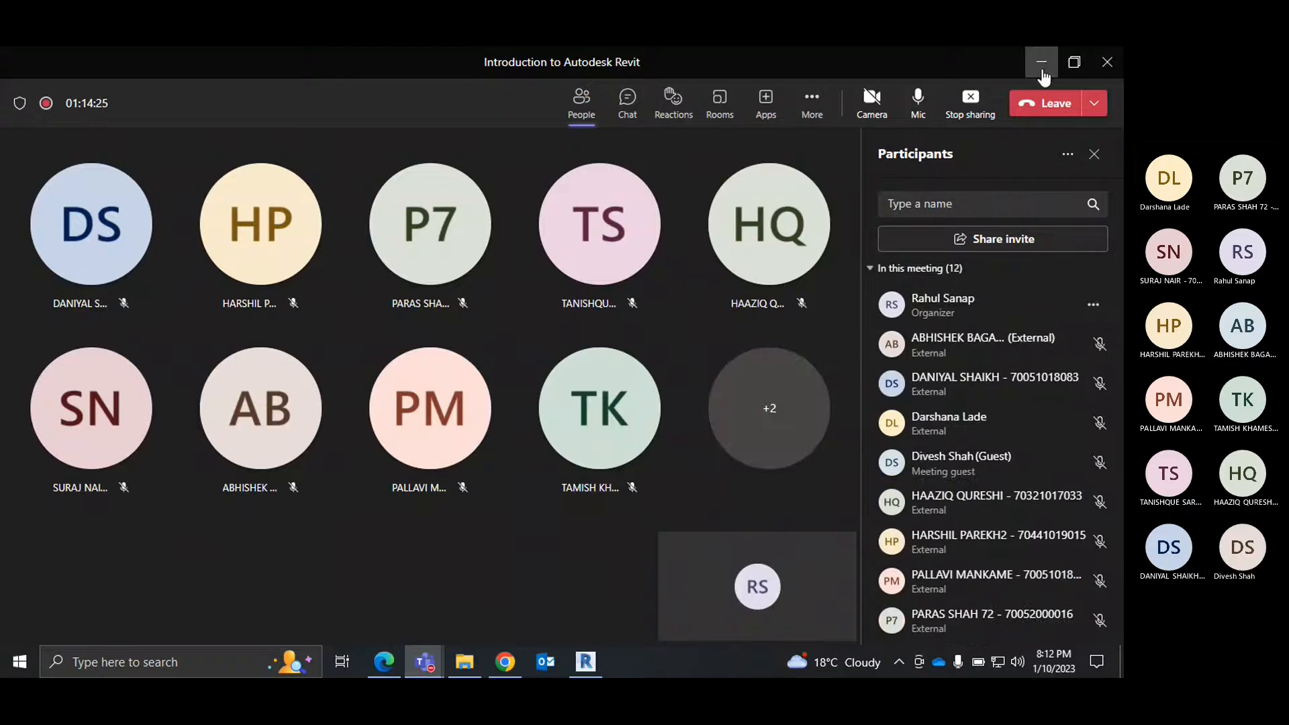
click(1043, 73)
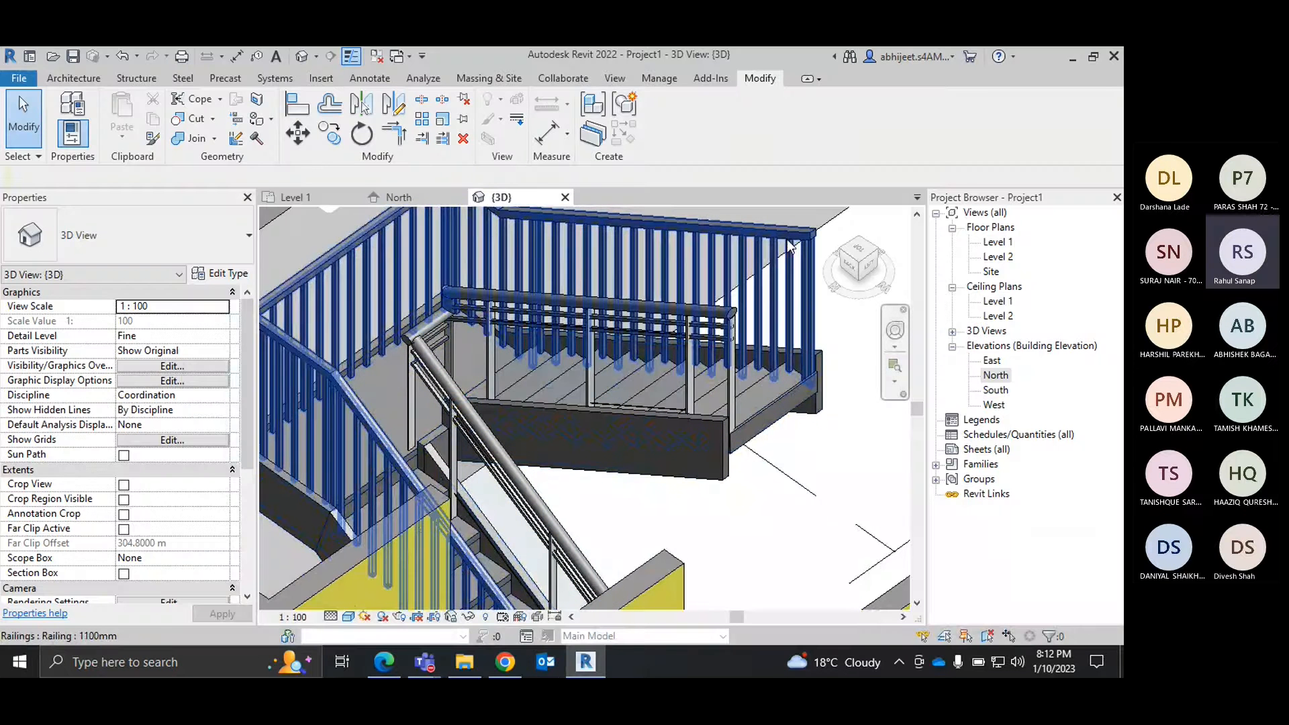
Change the outer railing of the staircase to the Glass Panel - Bottom Fill type.
click(146, 236)
click(67, 356)
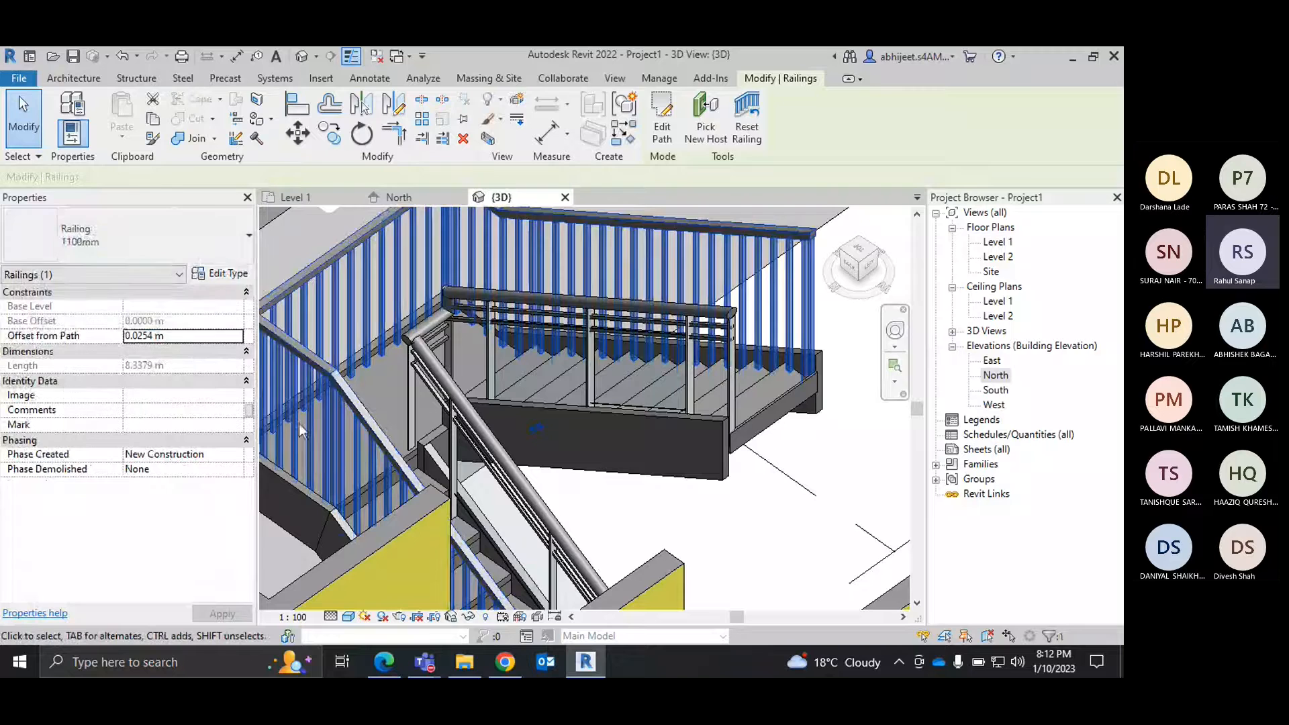
click(718, 509)
Set both the right support and the left support to None in the staircase's type properties.
shift+middle_drag(712, 510, 689, 448)
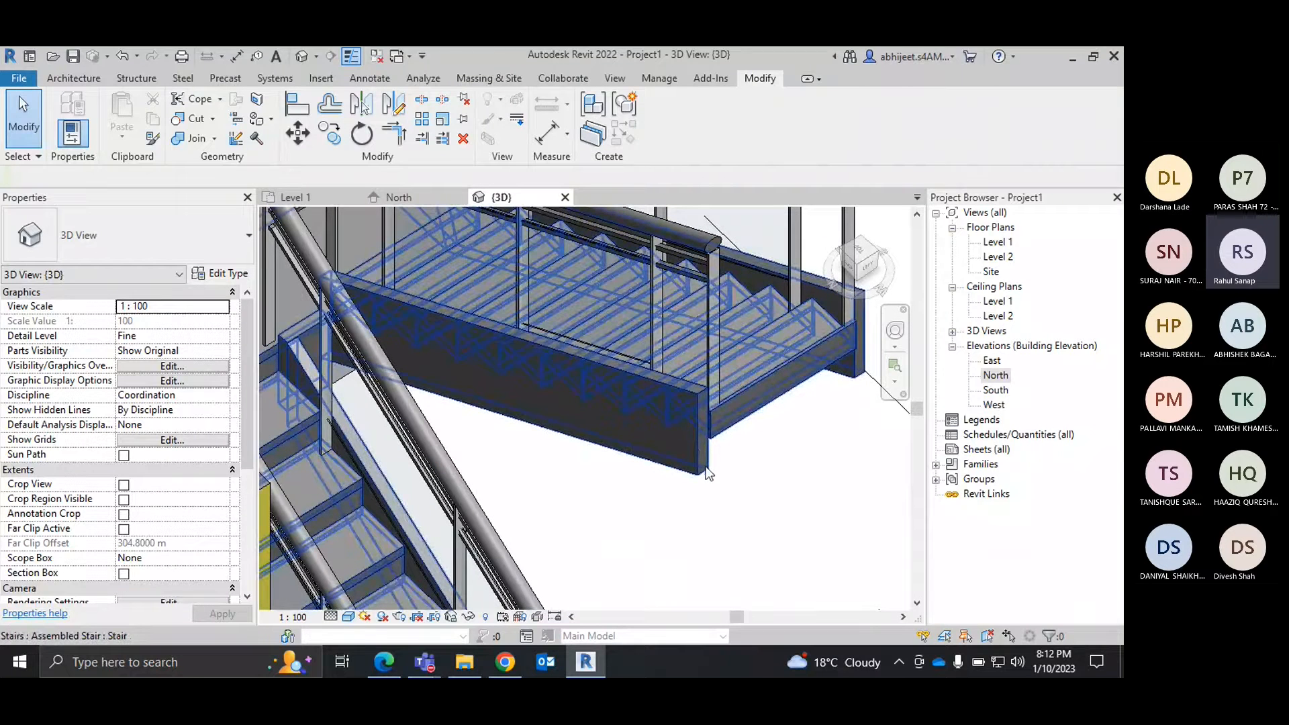
click(707, 474)
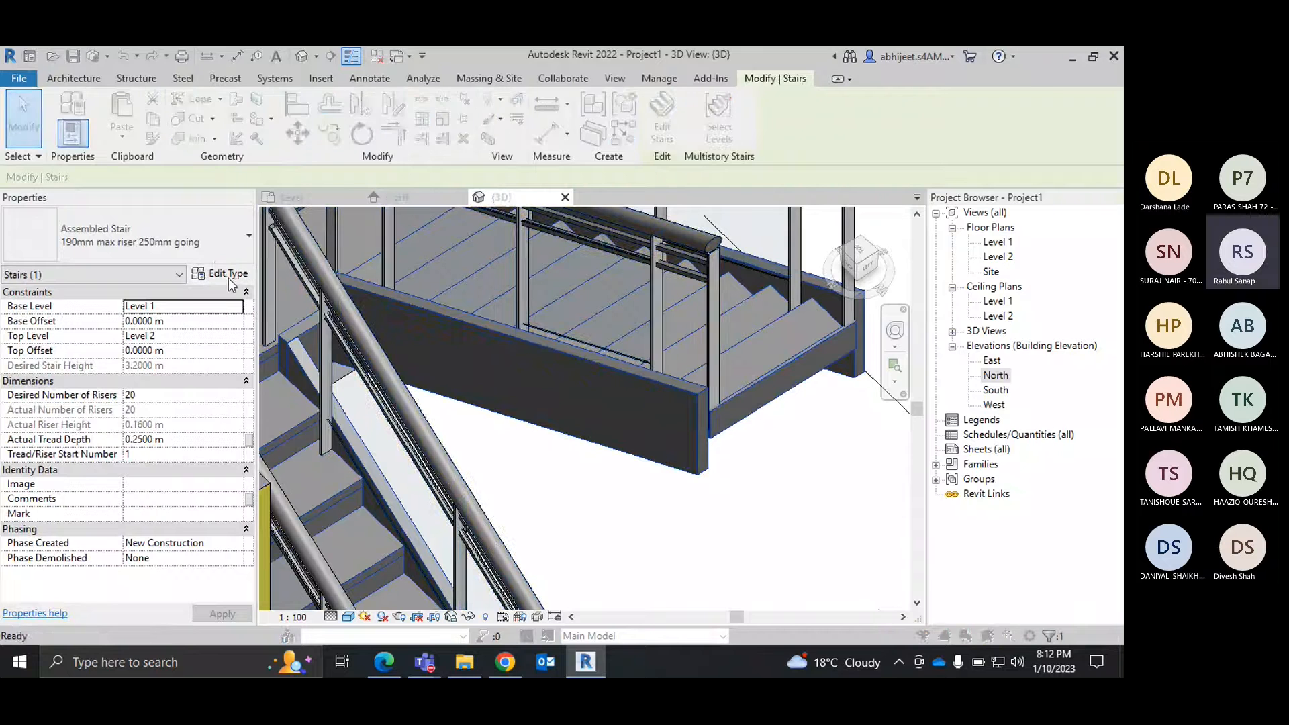
click(227, 276)
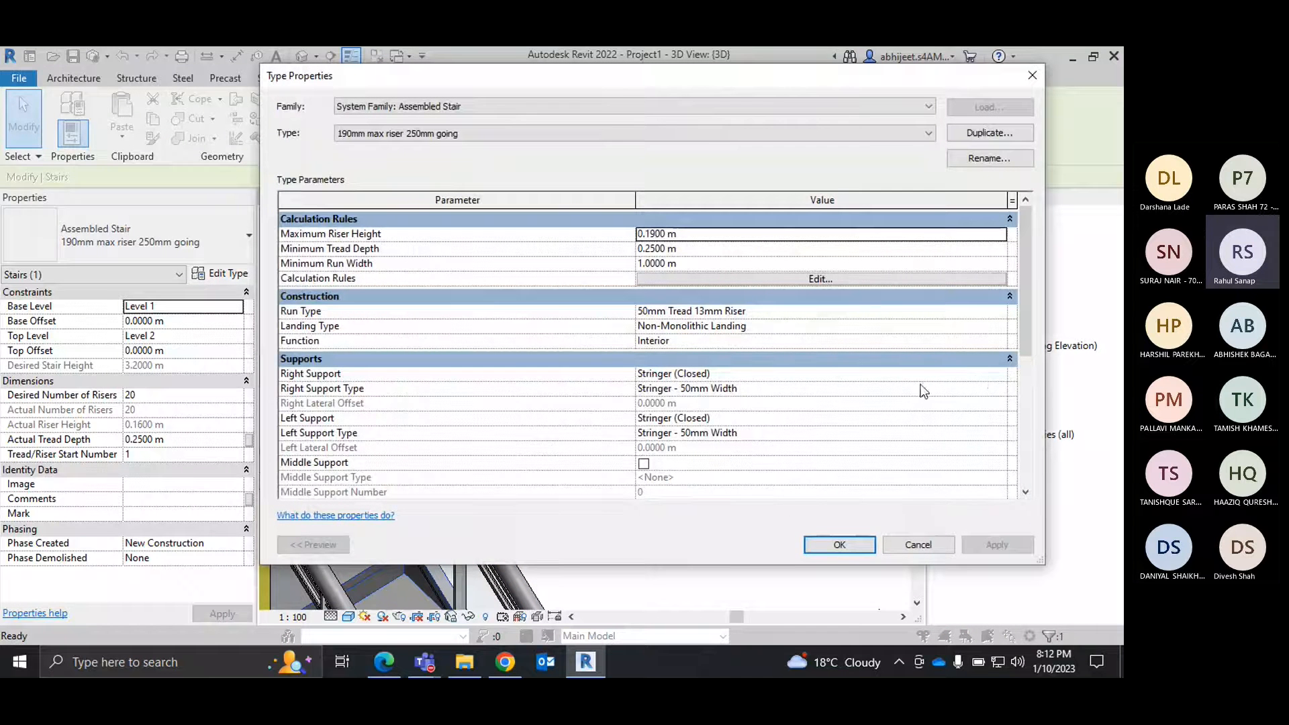
click(1000, 374)
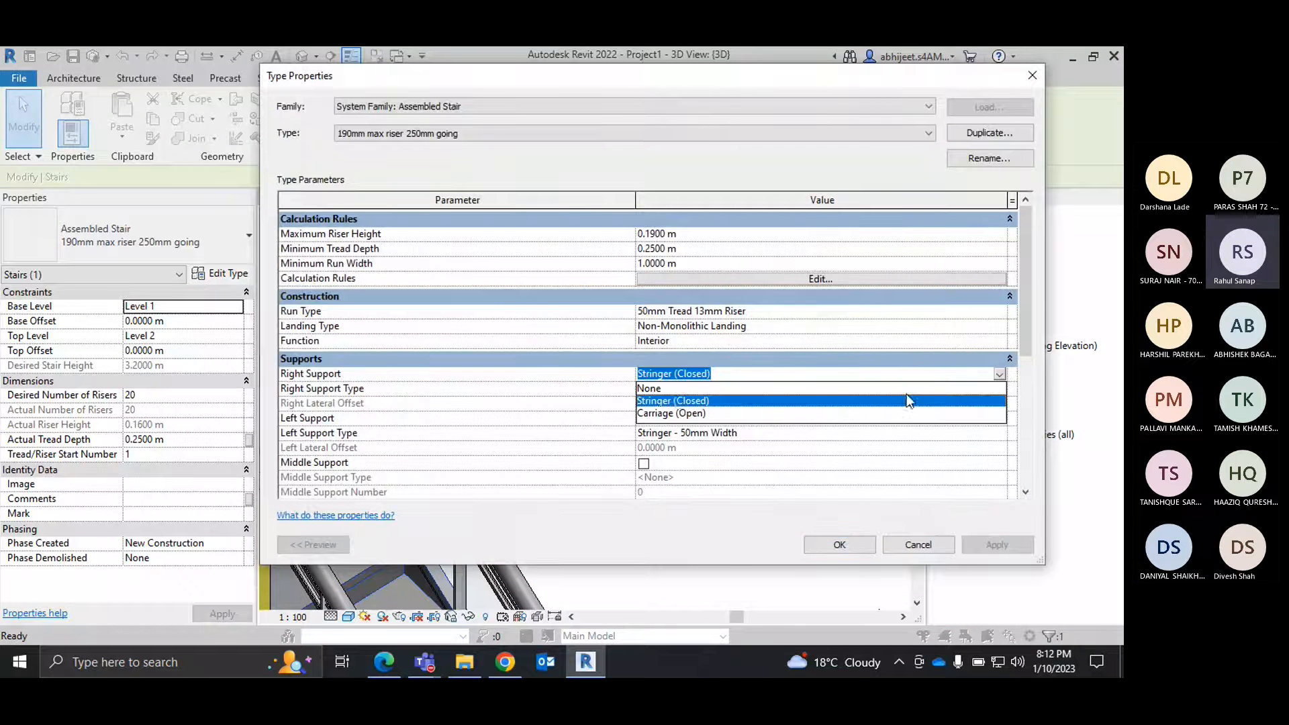
click(671, 389)
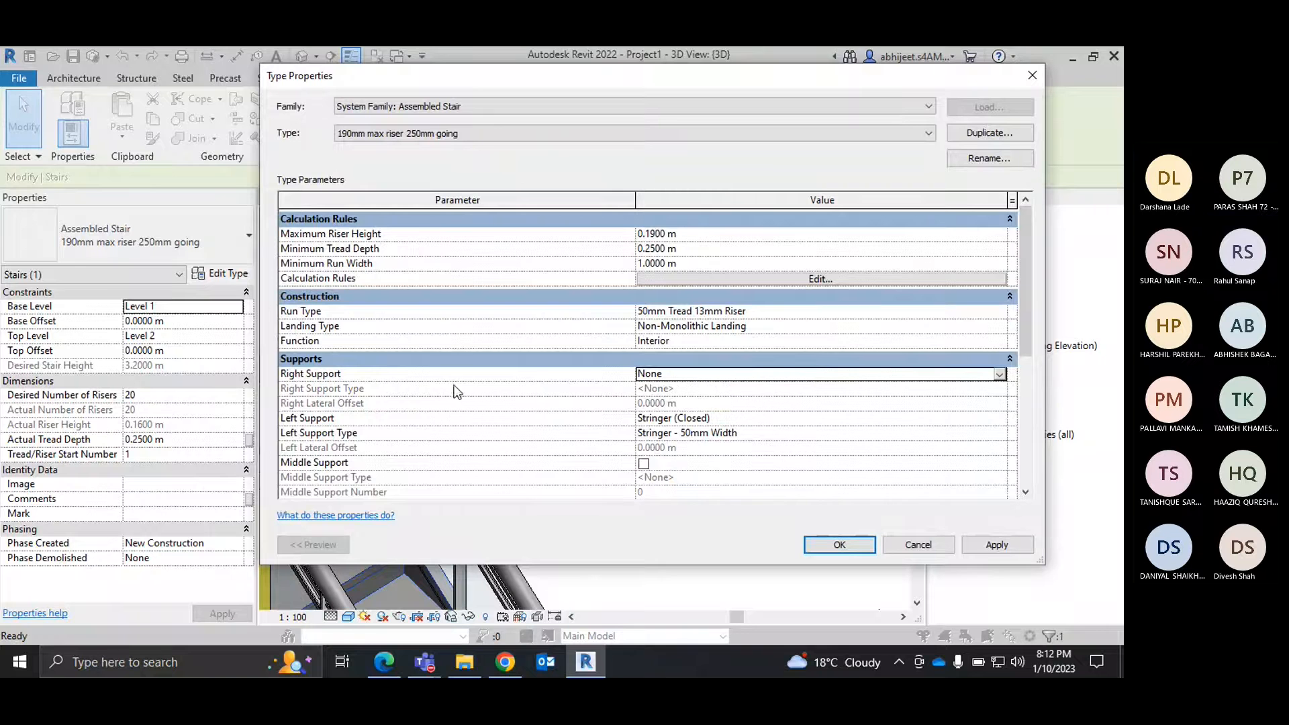
click(997, 417)
click(940, 434)
click(841, 543)
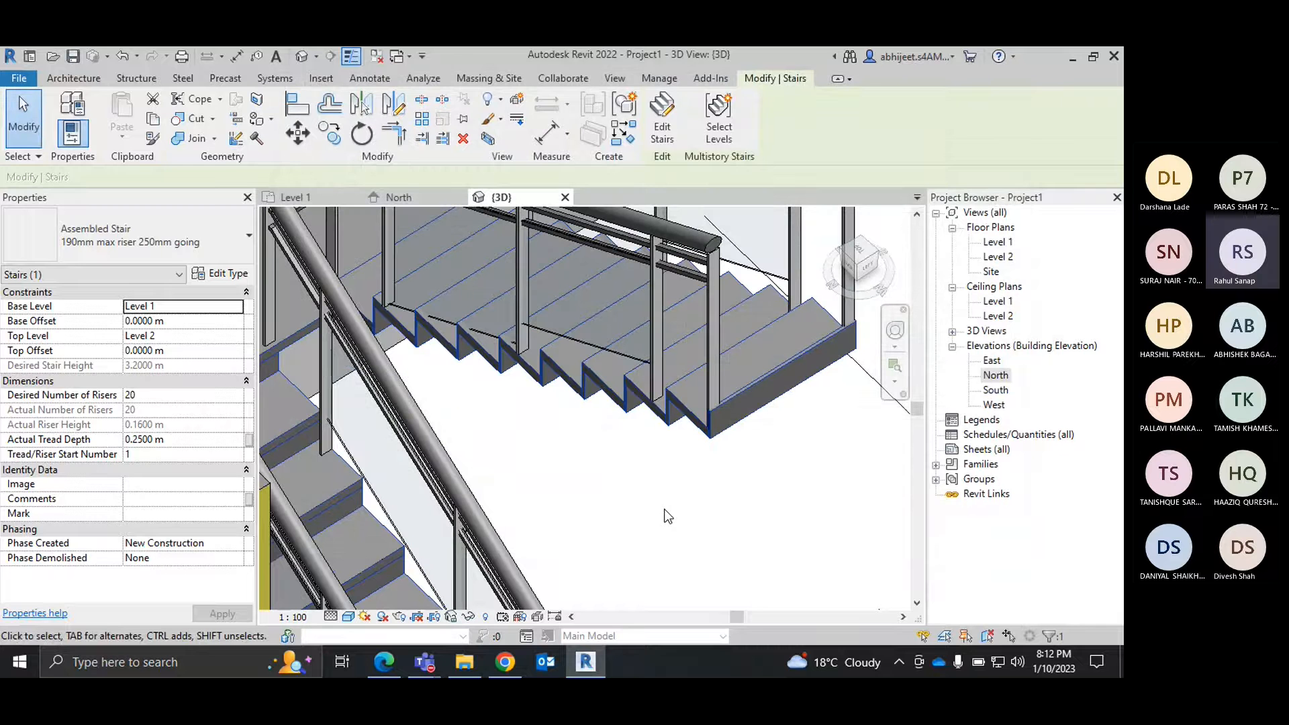
click(664, 509)
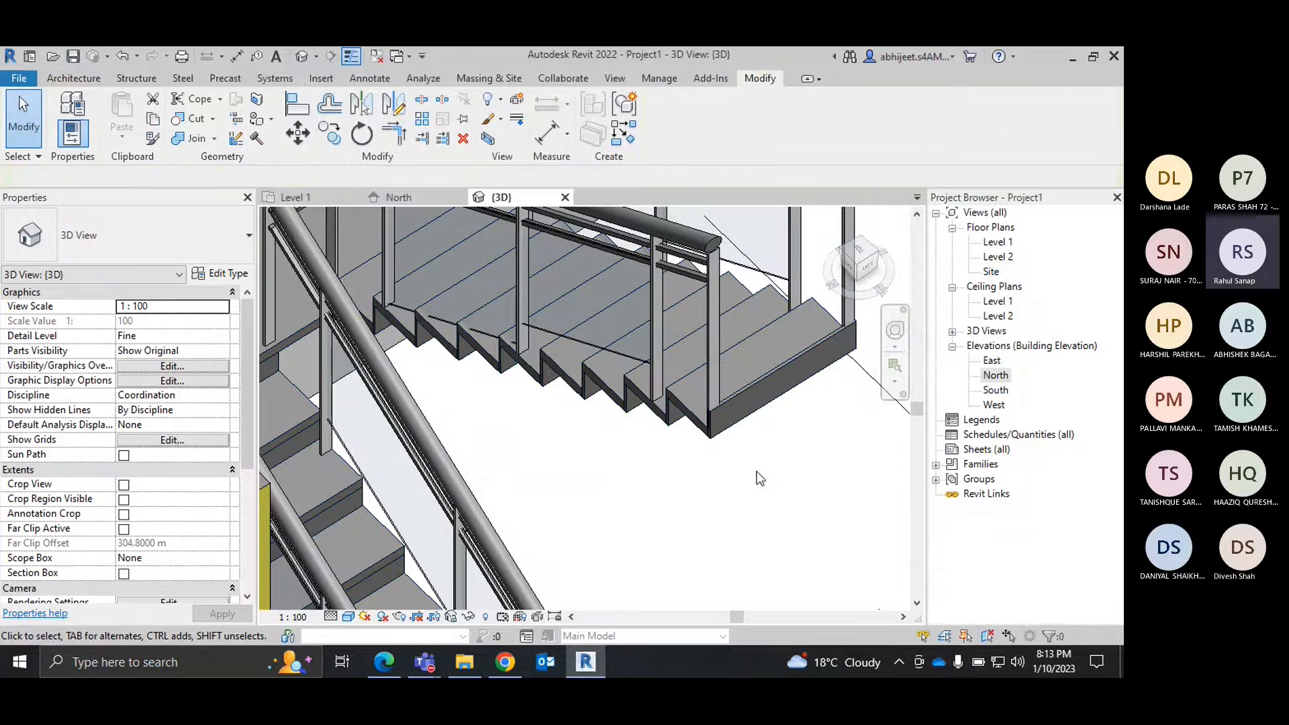
Examine the staircase and its railings from several sides in the 3D view.
shift+middle_drag(765, 527, 663, 472)
scroll(564, 388, down, 3)
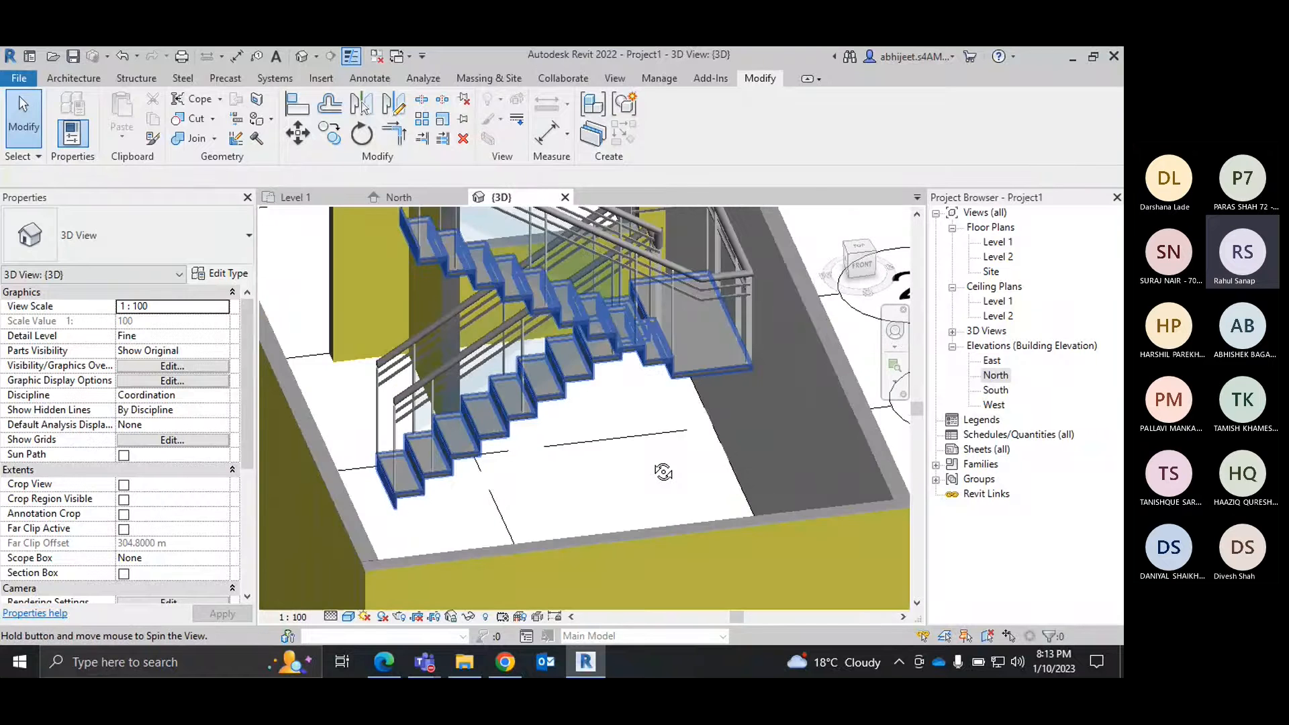
scroll(571, 443, up, 3)
shift+middle_drag(501, 474, 633, 483)
middle_drag(620, 341, 596, 520)
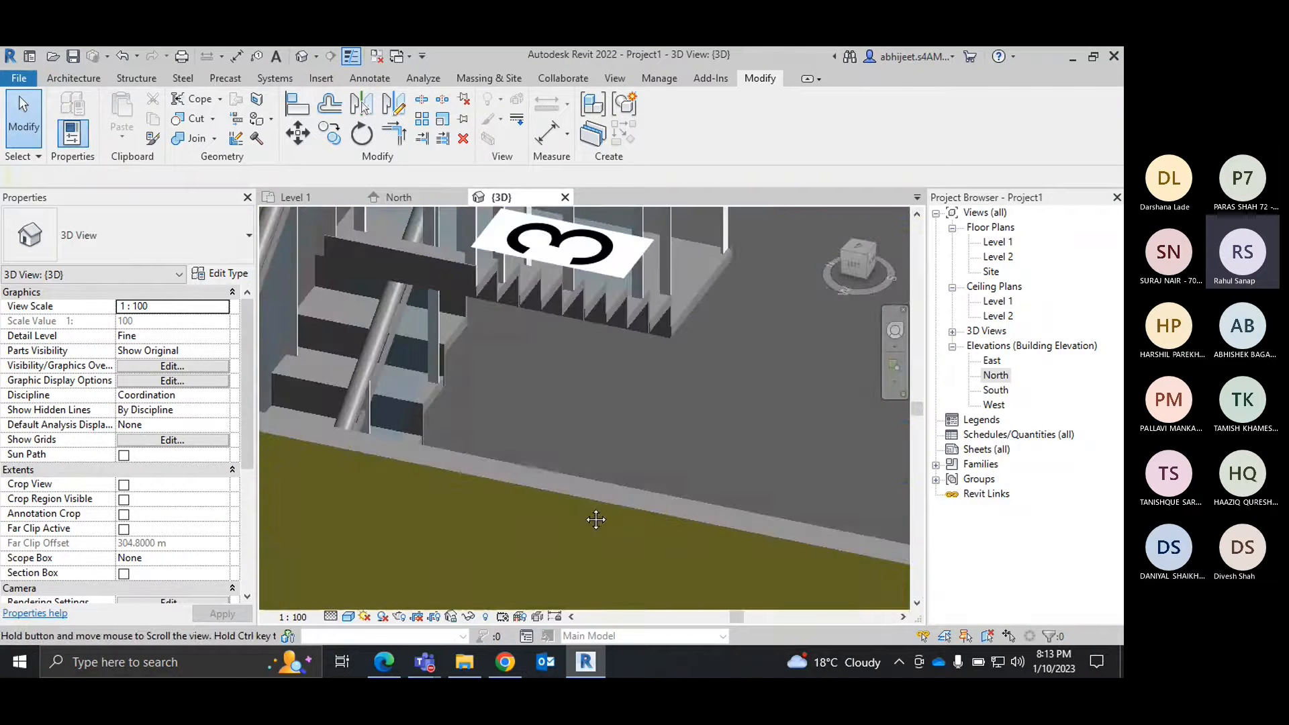
scroll(567, 440, down, 3)
shift+middle_drag(566, 440, 762, 447)
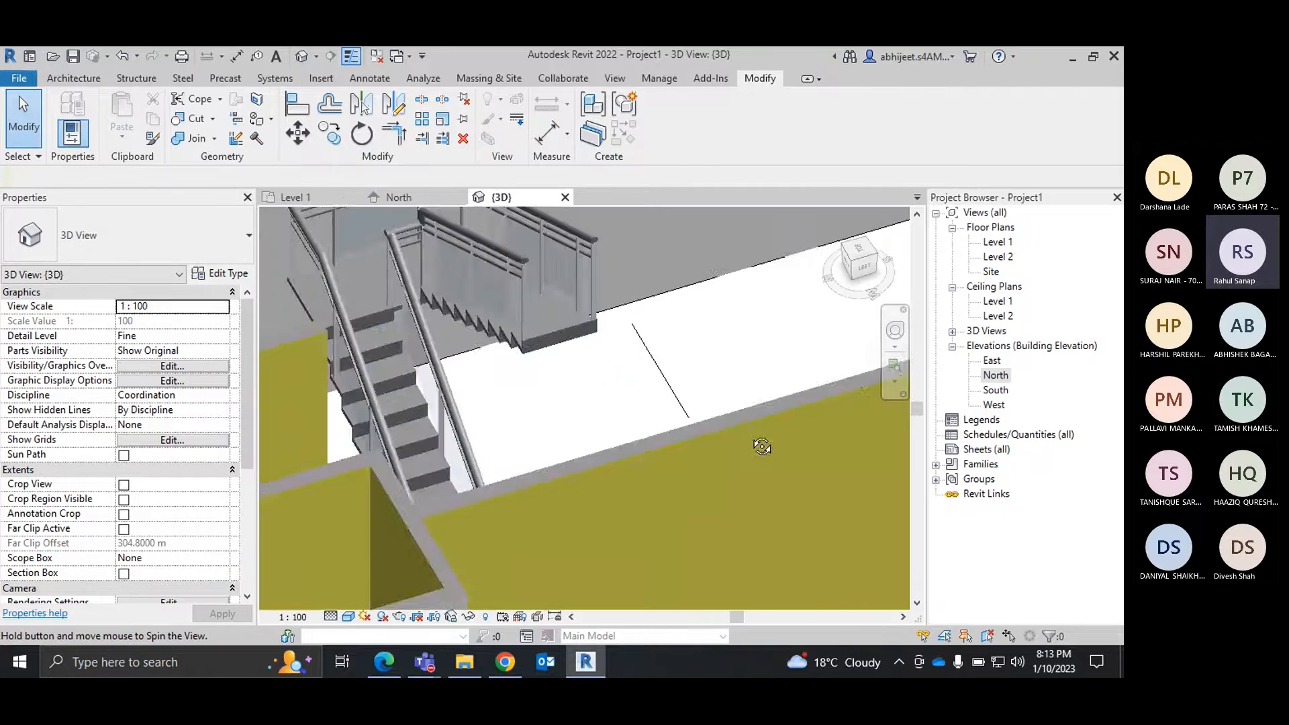
shift+middle_drag(535, 394, 363, 374)
scroll(561, 406, up, 3)
shift+middle_drag(593, 537, 555, 520)
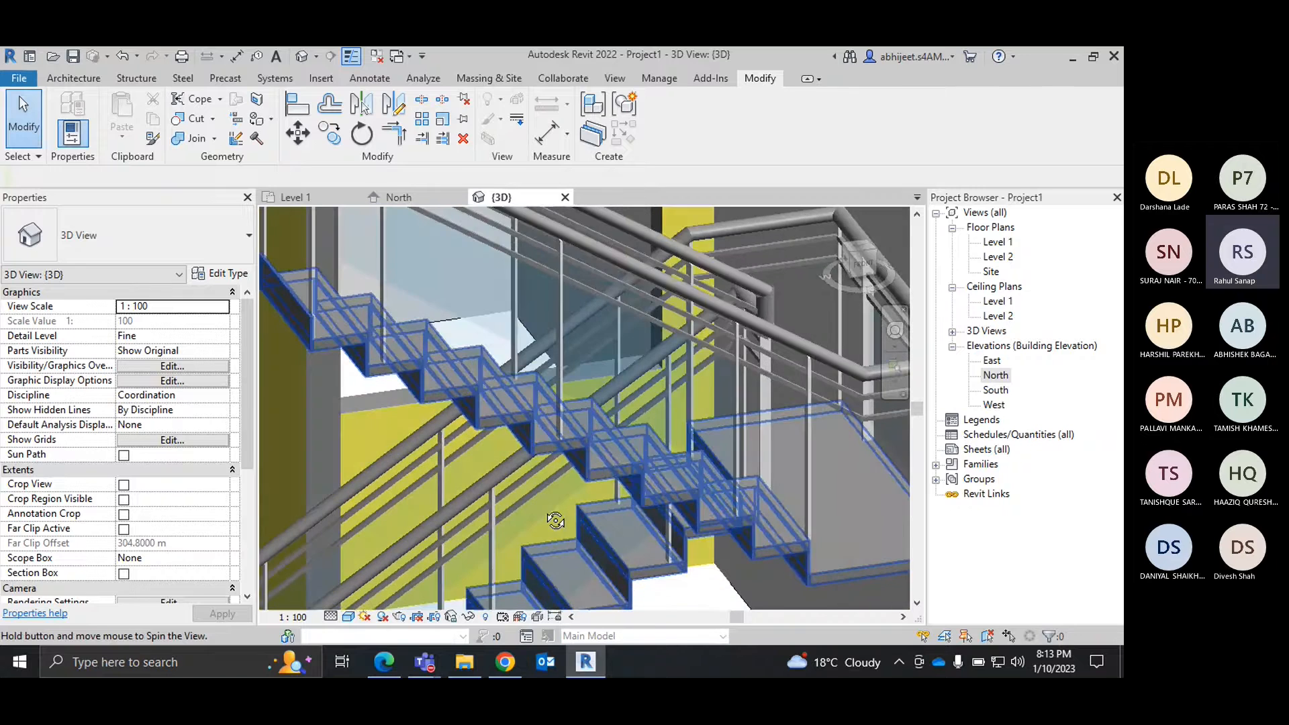
Enable Middle Support in the type properties of the staircase and deselect the stair.
click(469, 391)
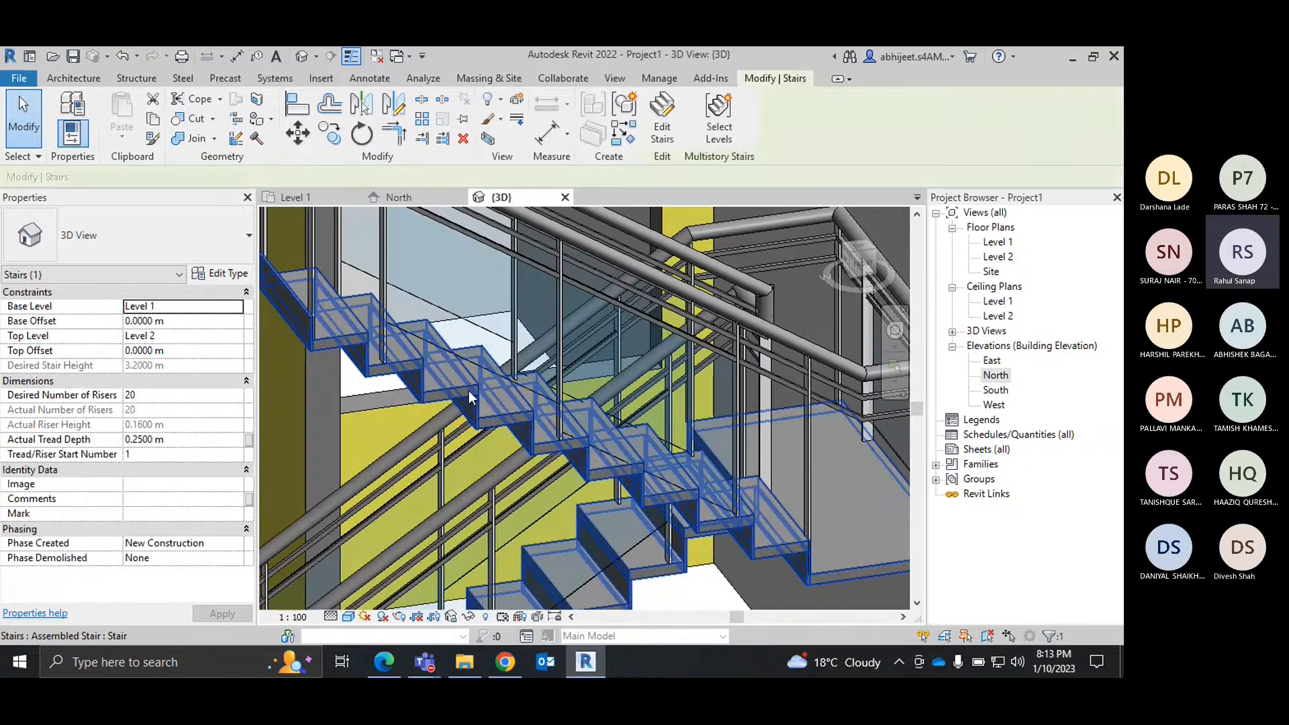
click(219, 273)
scroll(682, 422, down, 3)
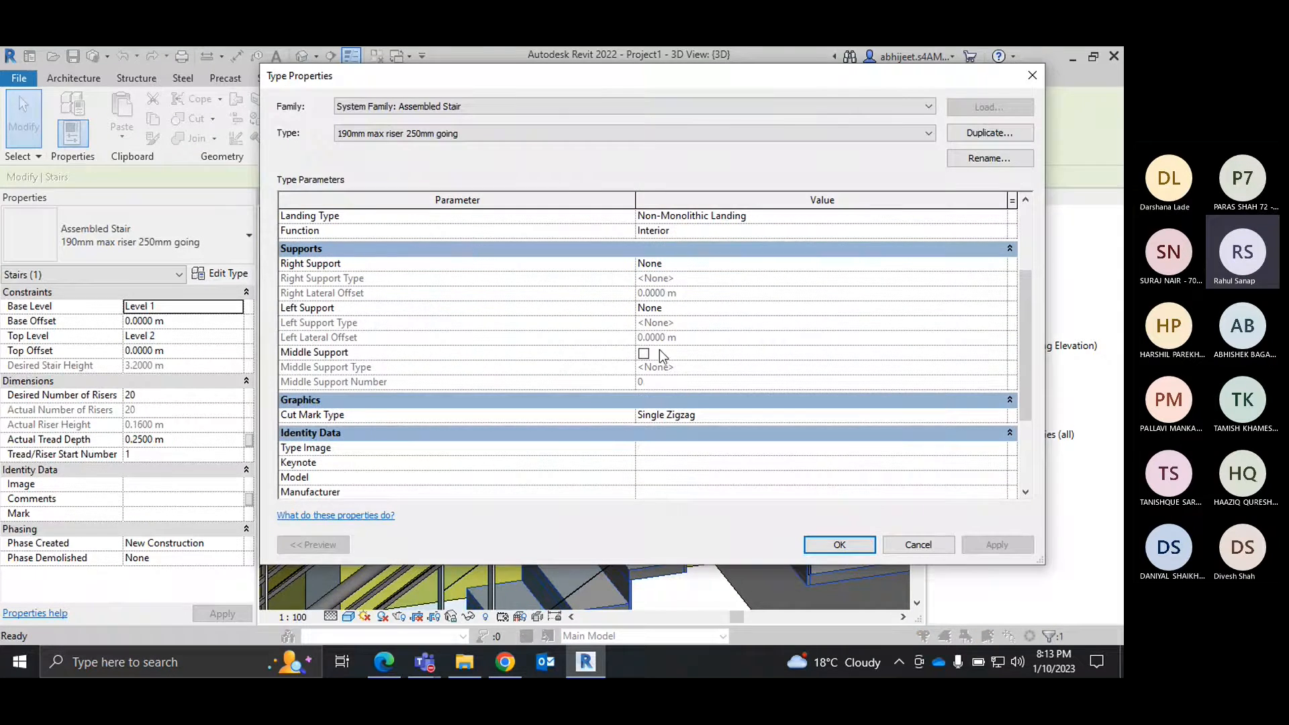
click(644, 353)
click(840, 545)
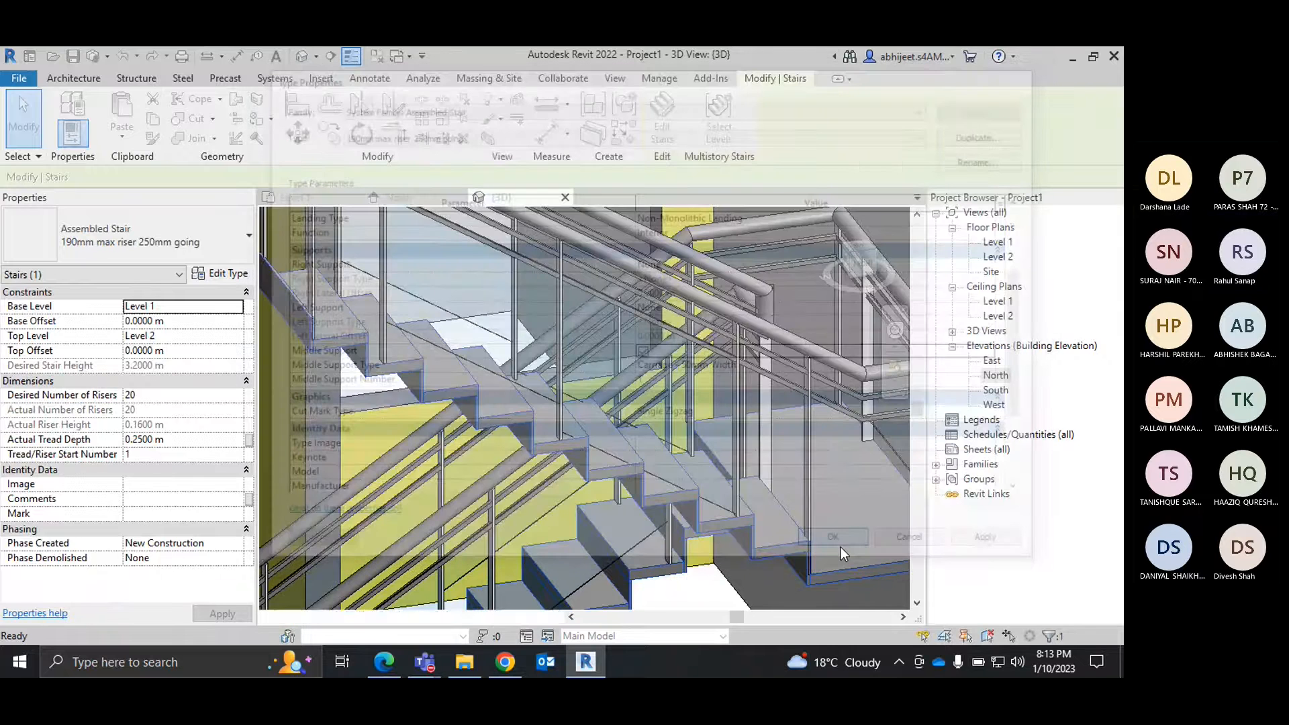
shift+middle_drag(635, 529, 600, 502)
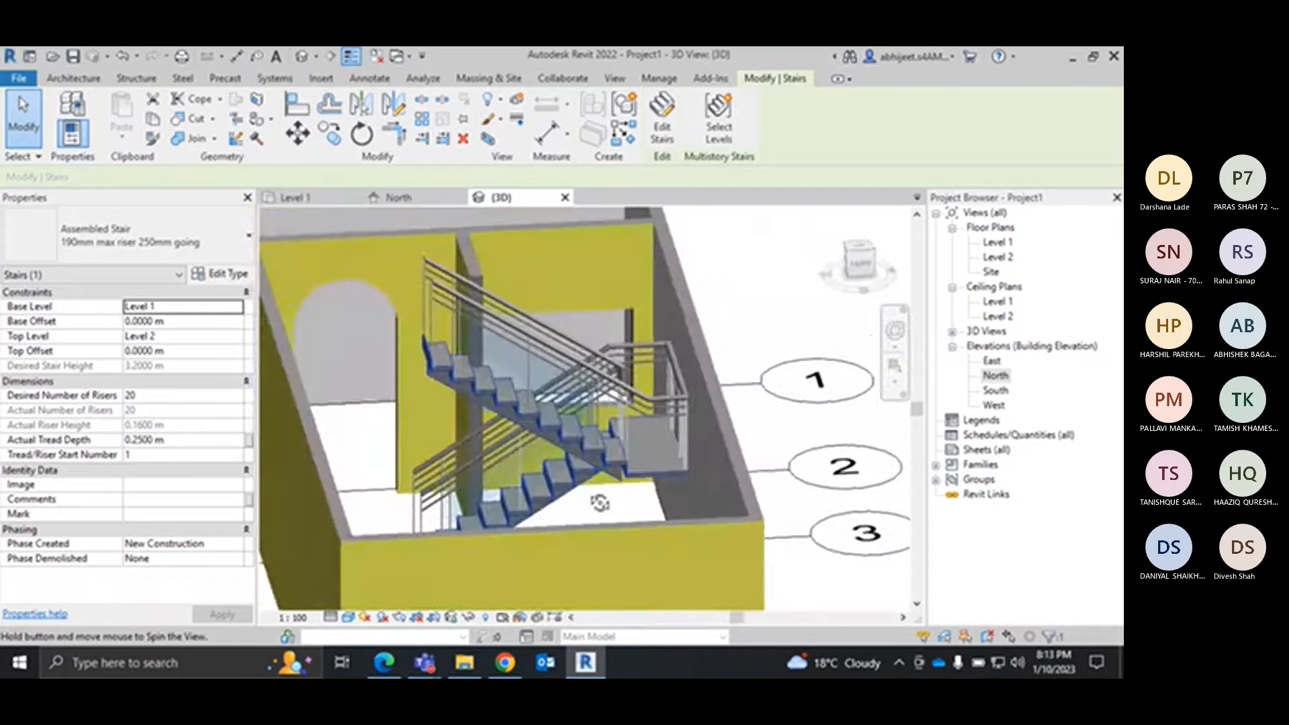
click(762, 248)
right_click(766, 250)
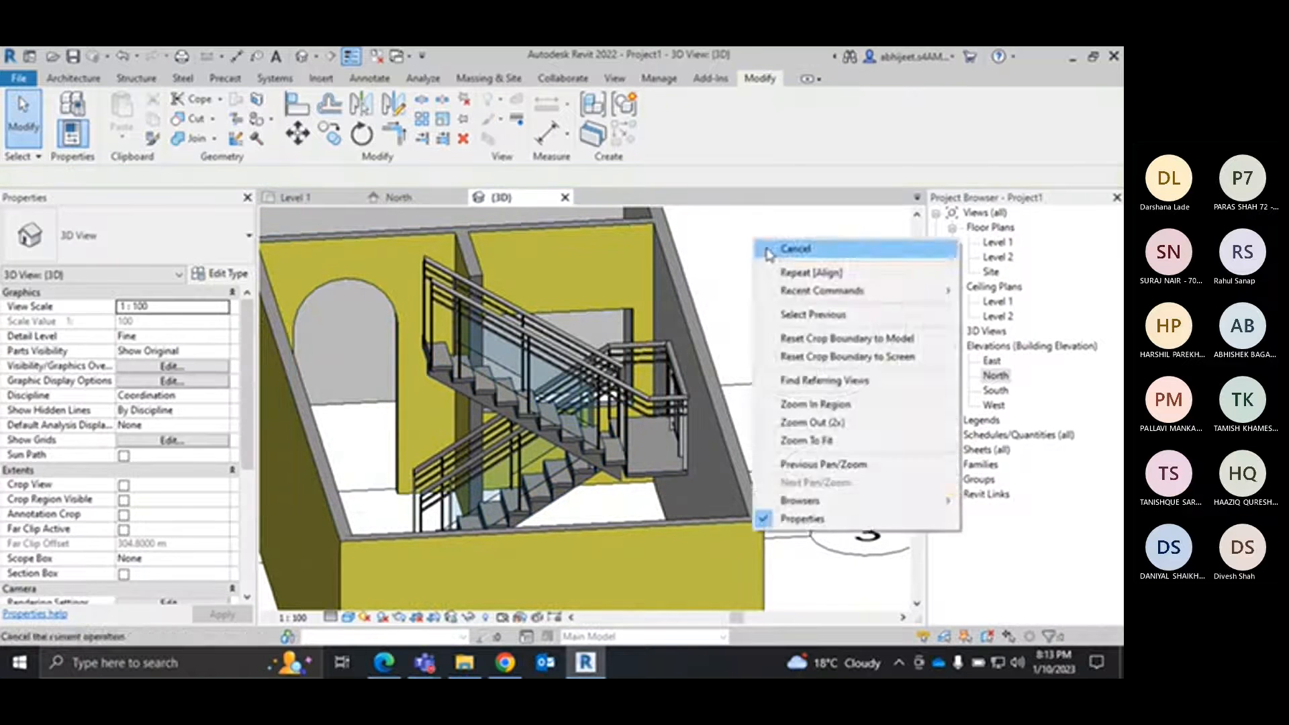
click(797, 256)
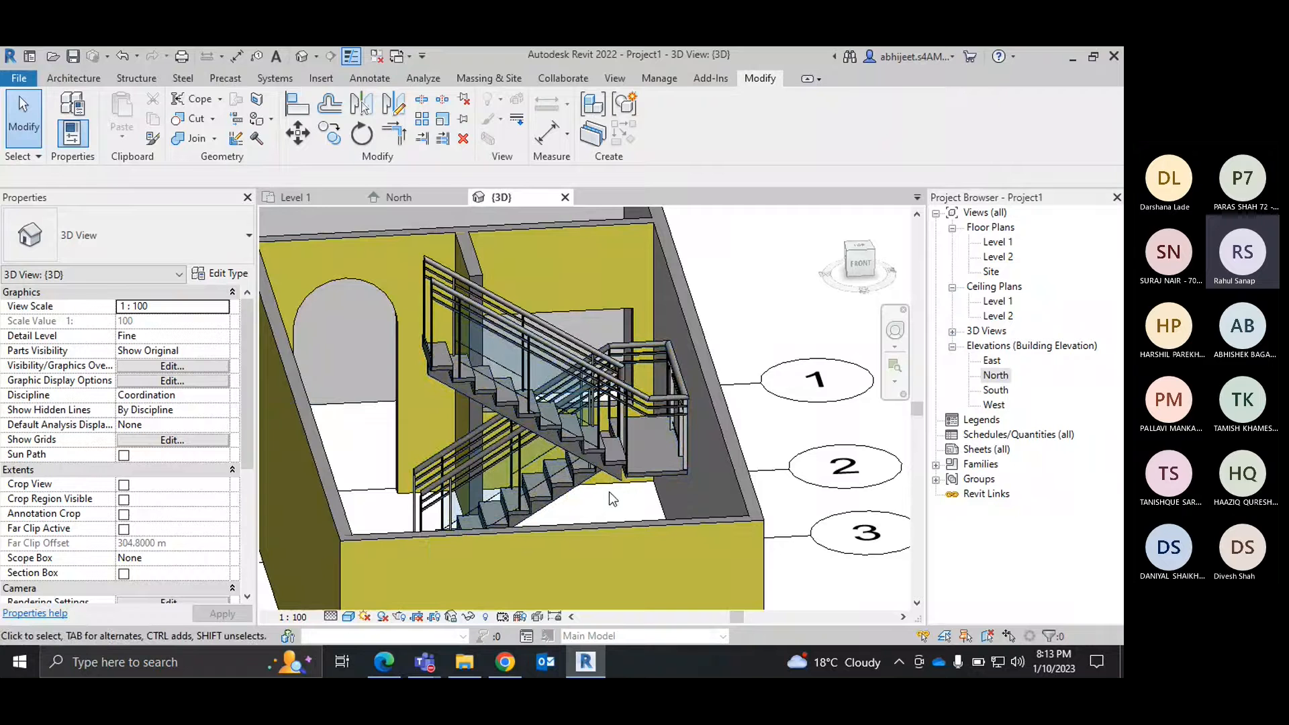
Switch to the residential building plan PDF in Edge and view the ground and first floor plans.
click(391, 663)
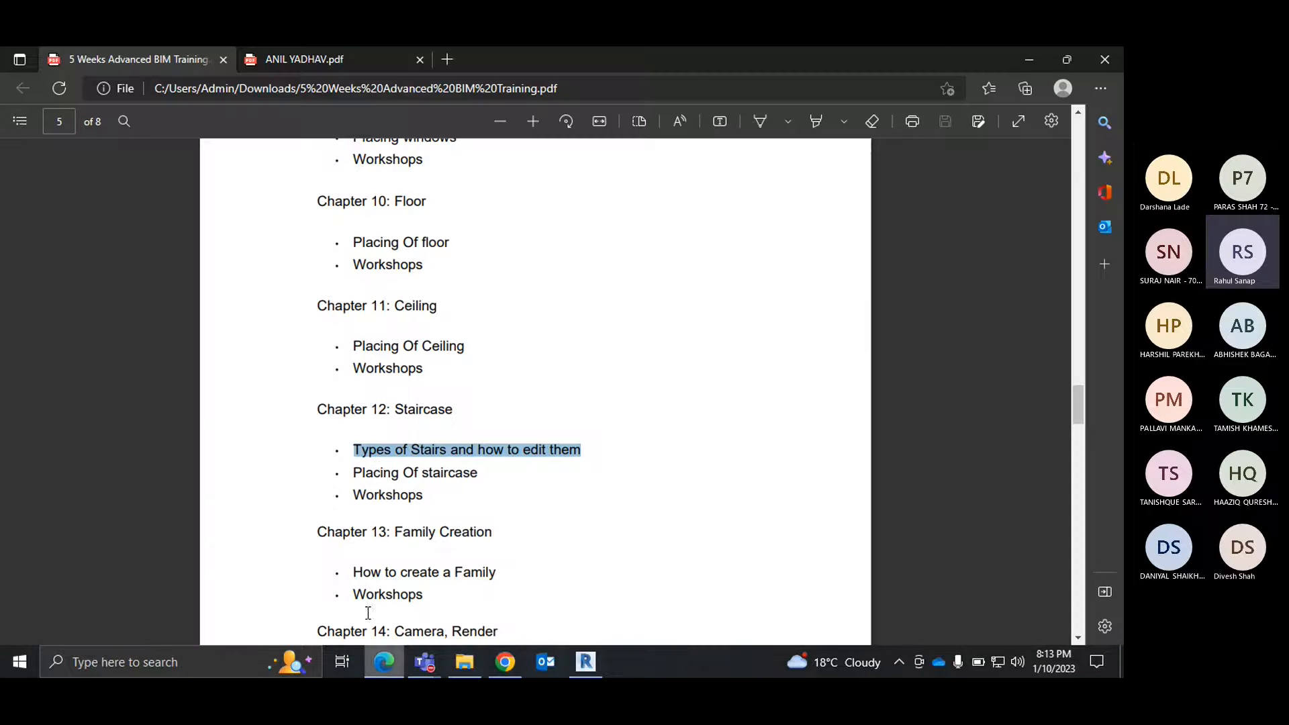
click(308, 53)
scroll(400, 443, down, 2)
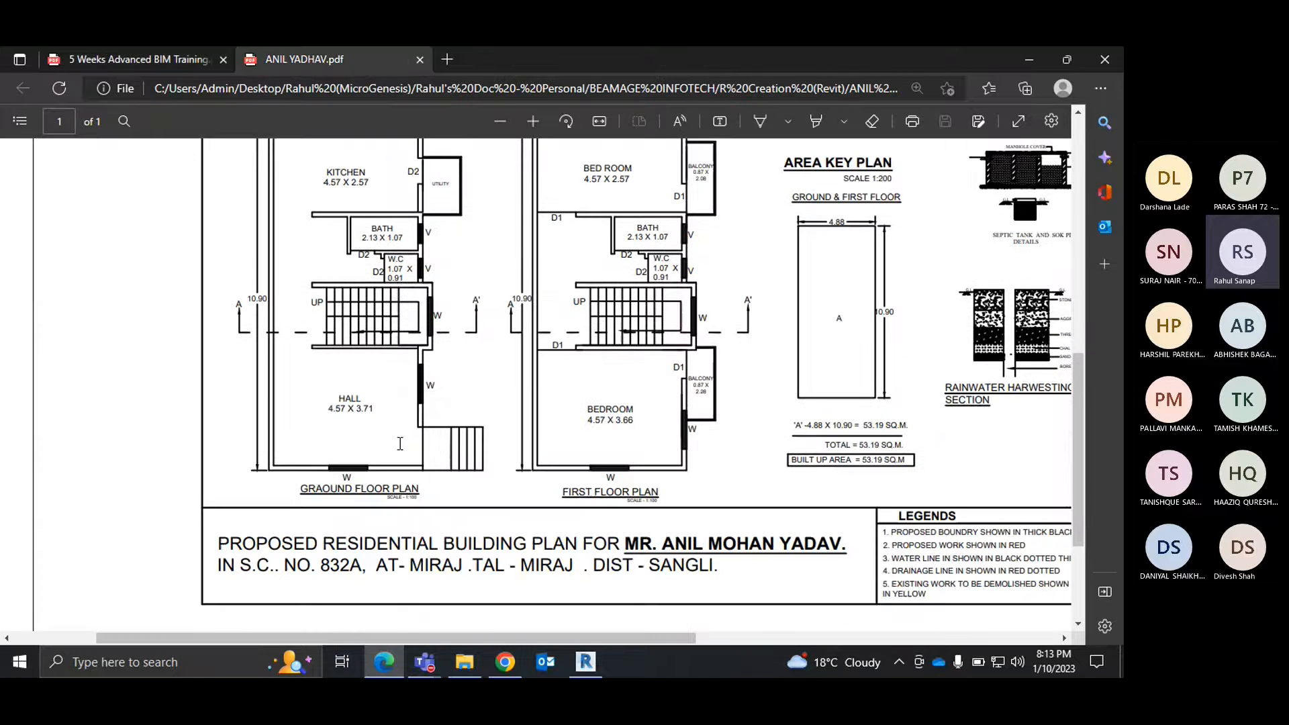
scroll(383, 355, up, 2)
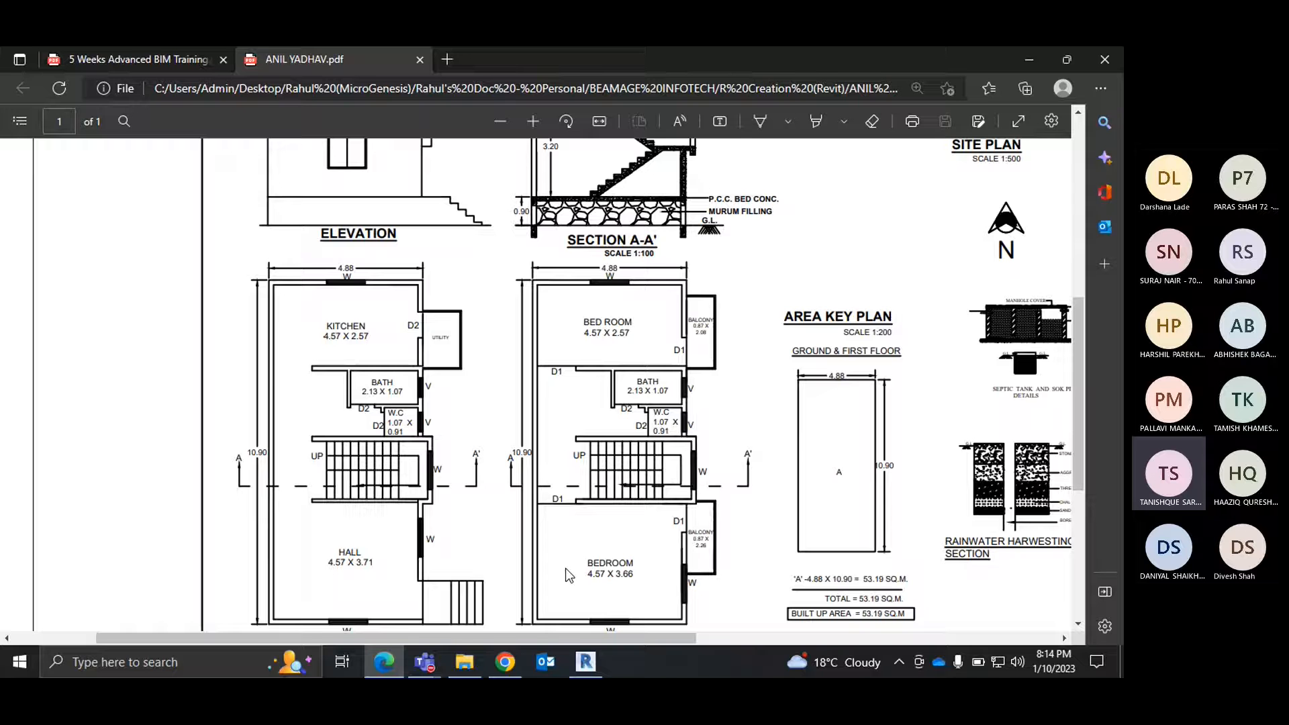
Switch back to Revit and inspect the staircase and its outer railing from above.
click(585, 662)
click(618, 457)
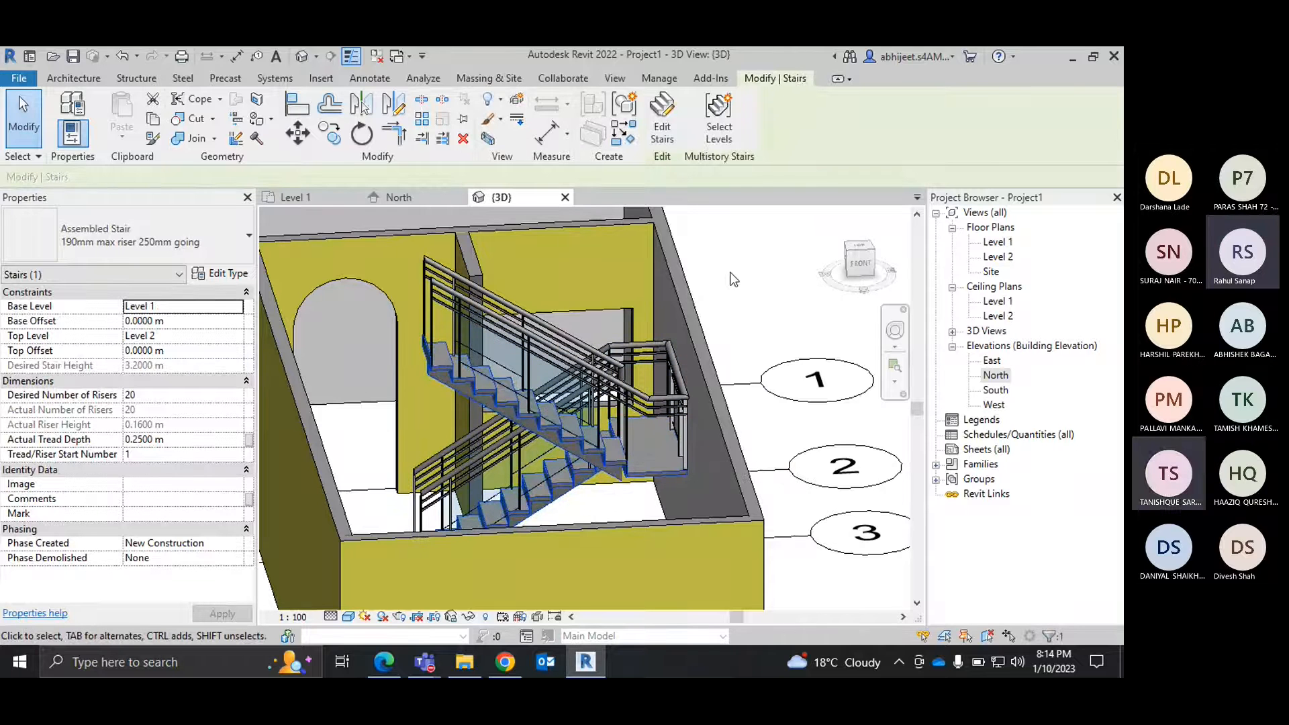
shift+middle_drag(744, 285, 669, 543)
shift+middle_drag(593, 515, 557, 453)
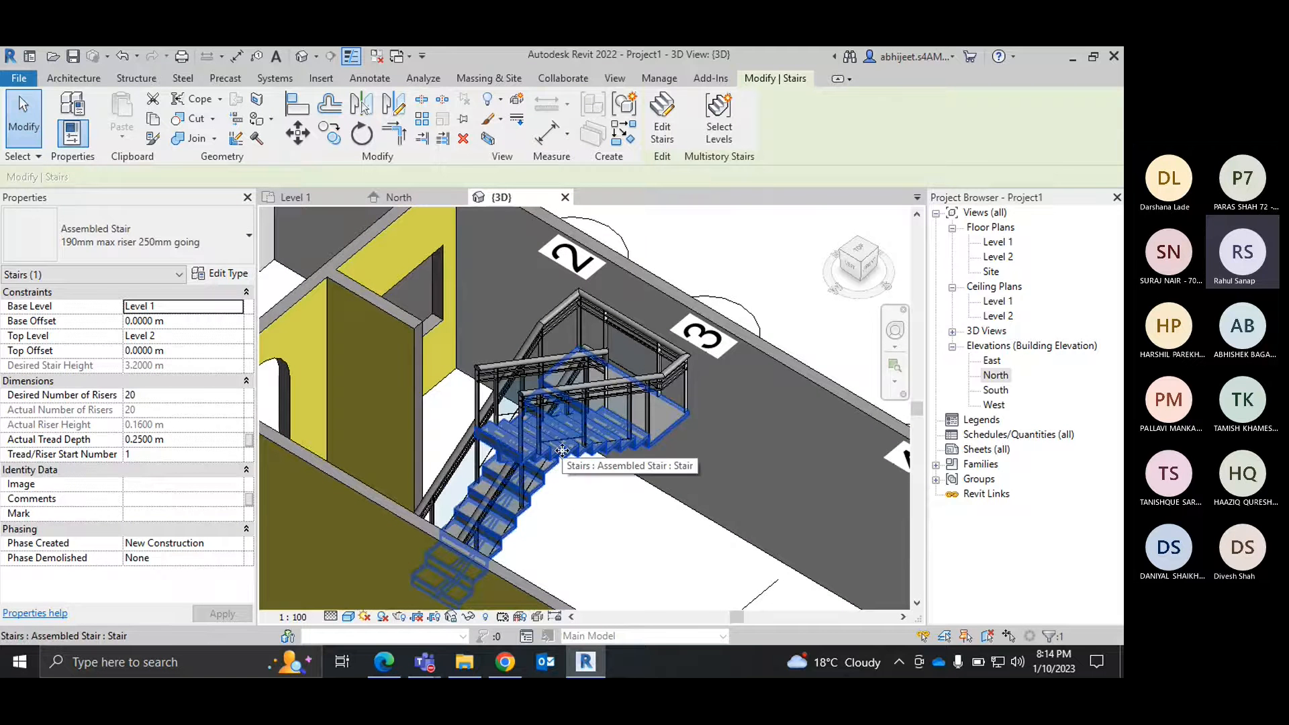
click(611, 394)
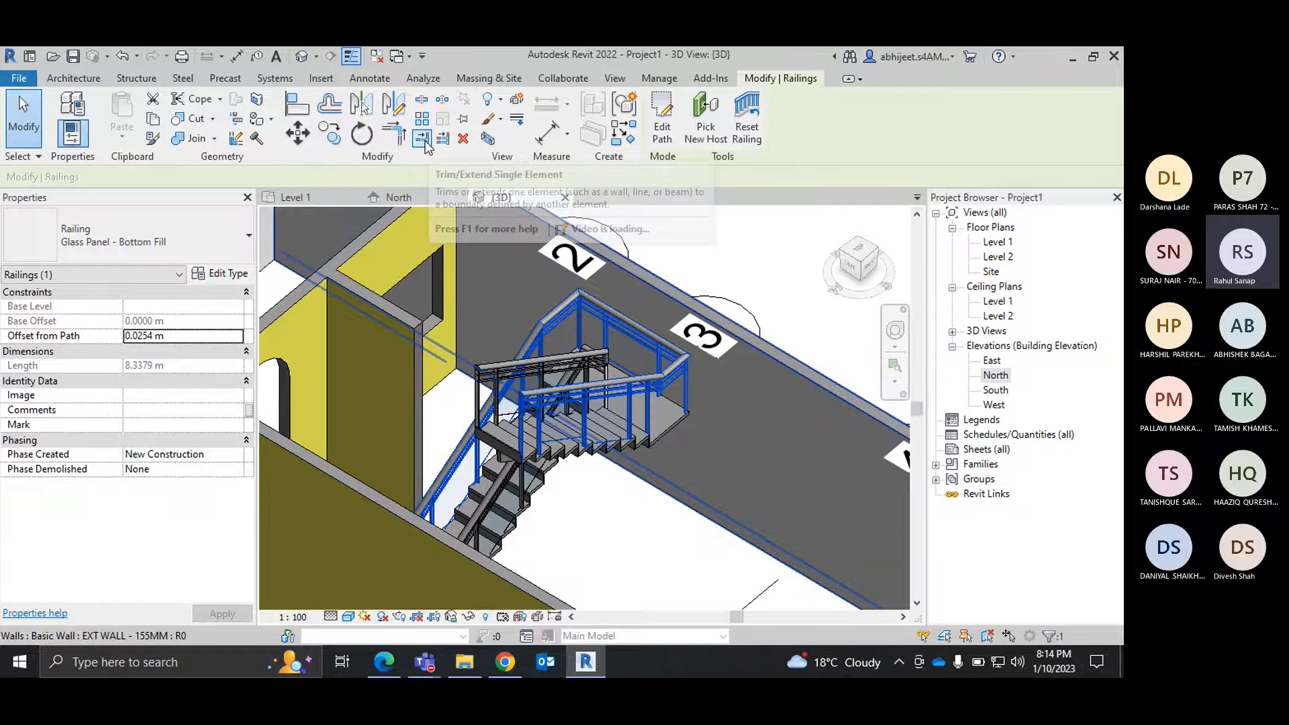
click(73, 78)
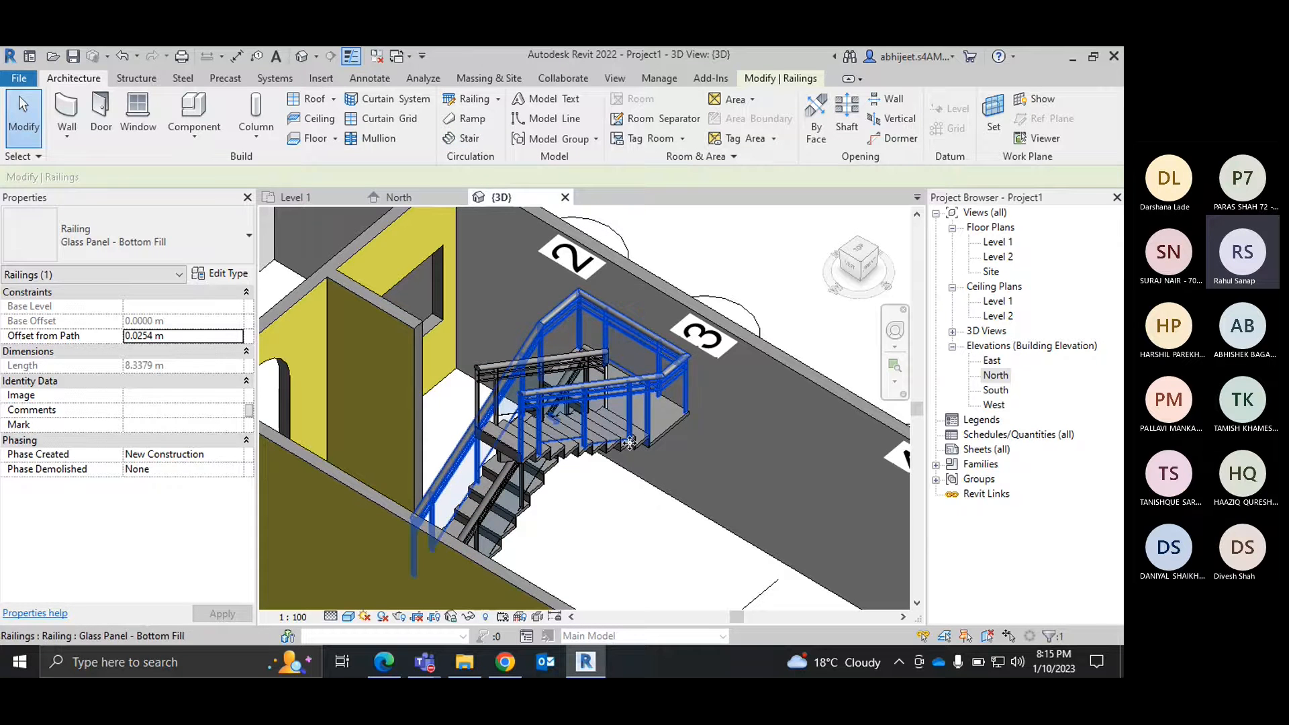
click(675, 557)
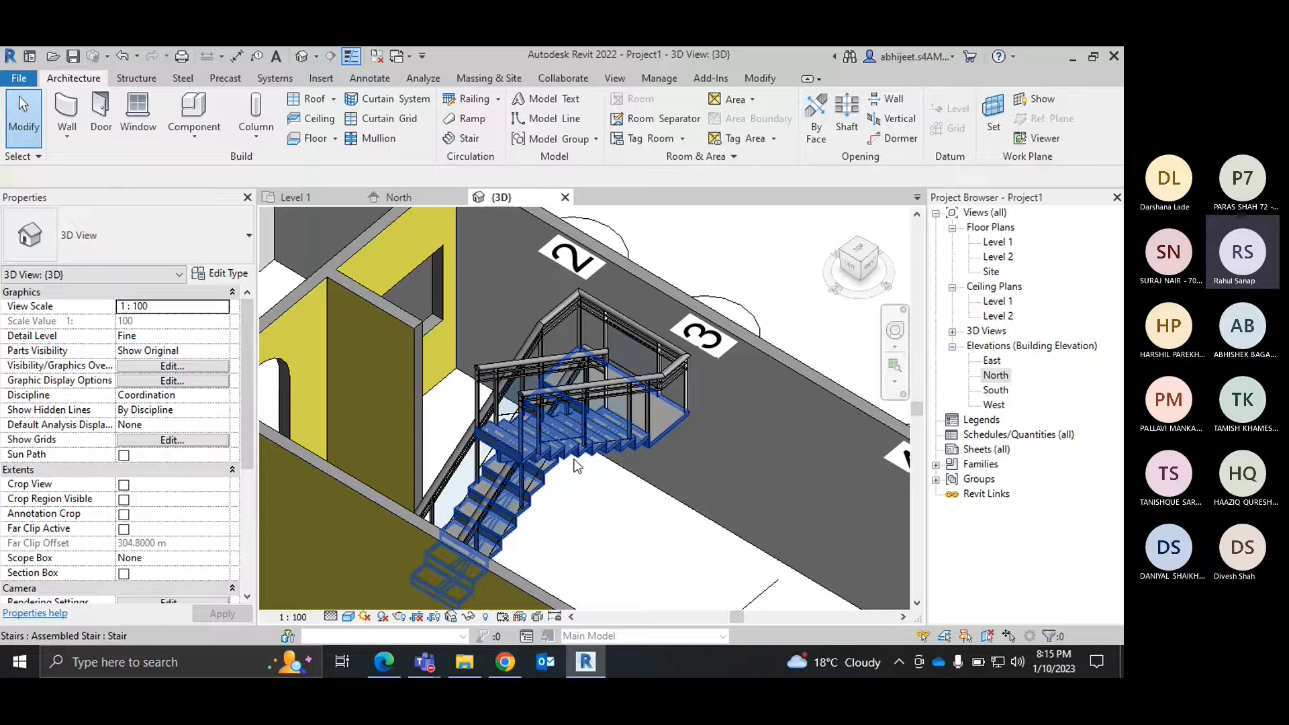
click(650, 377)
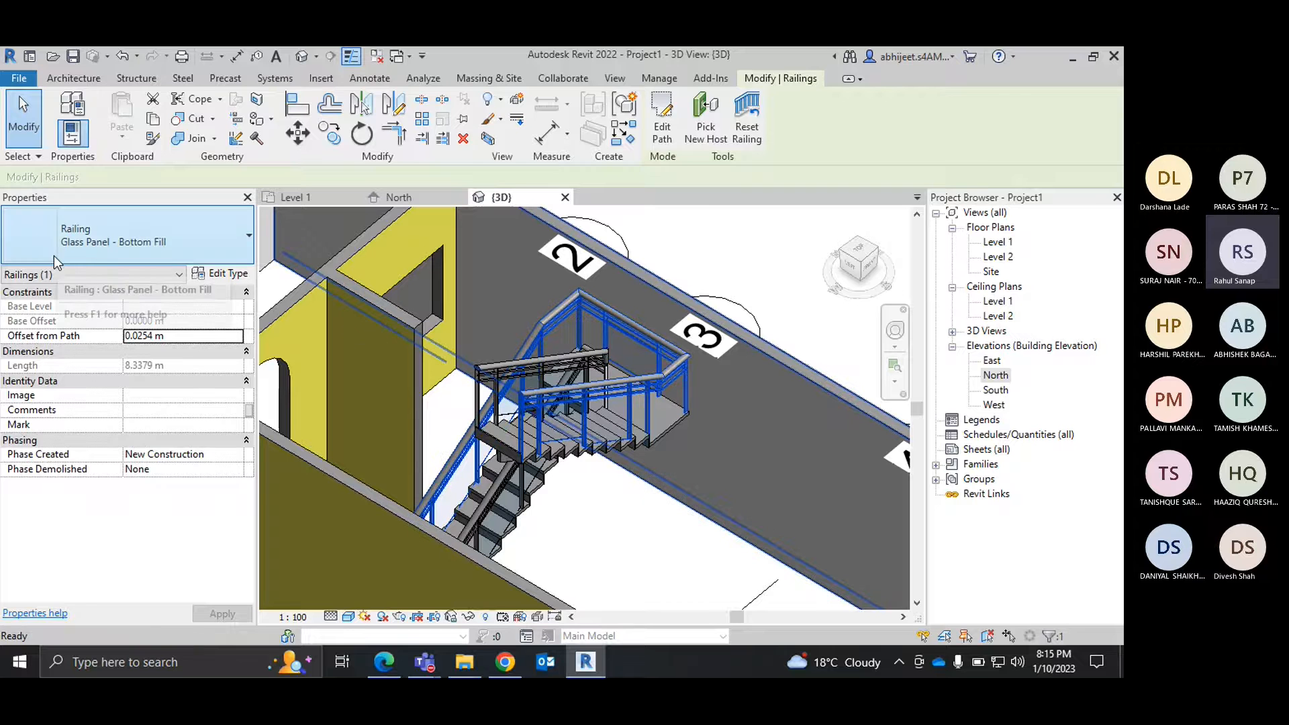
key(Escape)
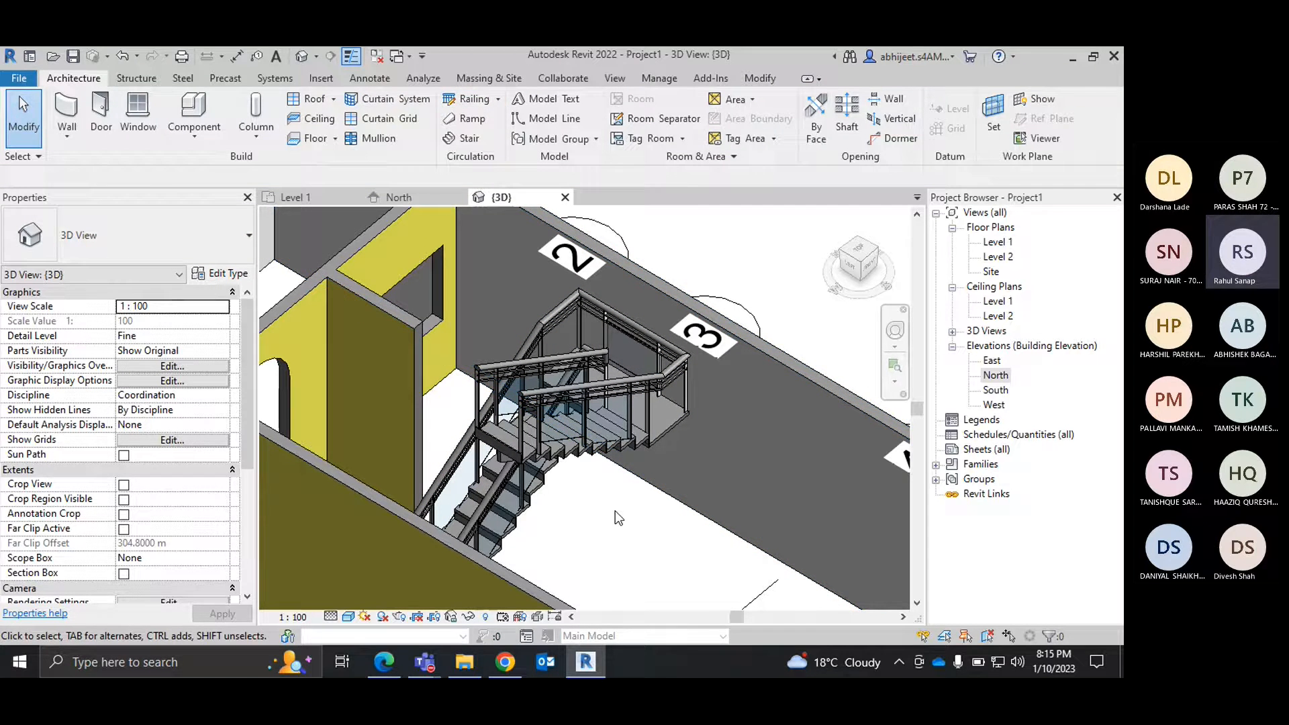
shift+middle_drag(608, 518, 590, 366)
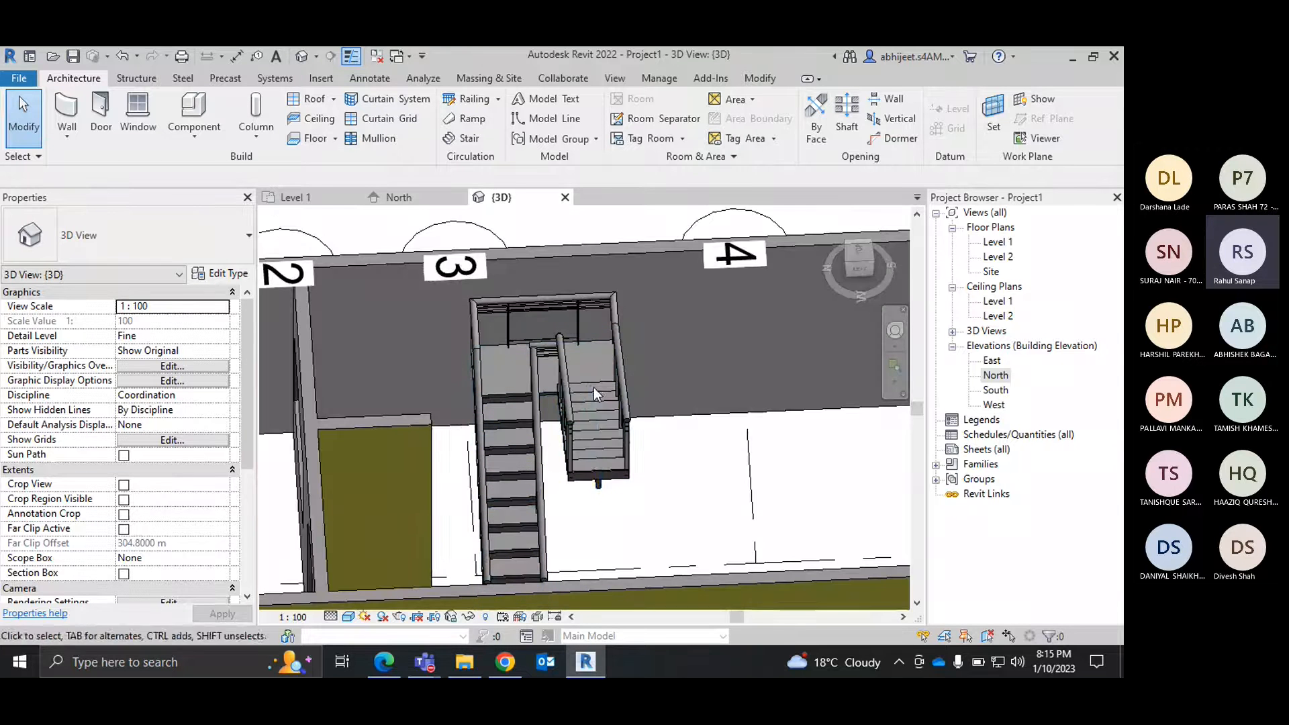
Open the staircase's type properties, view the stair calculation rules, and close the calculator without changes.
click(602, 470)
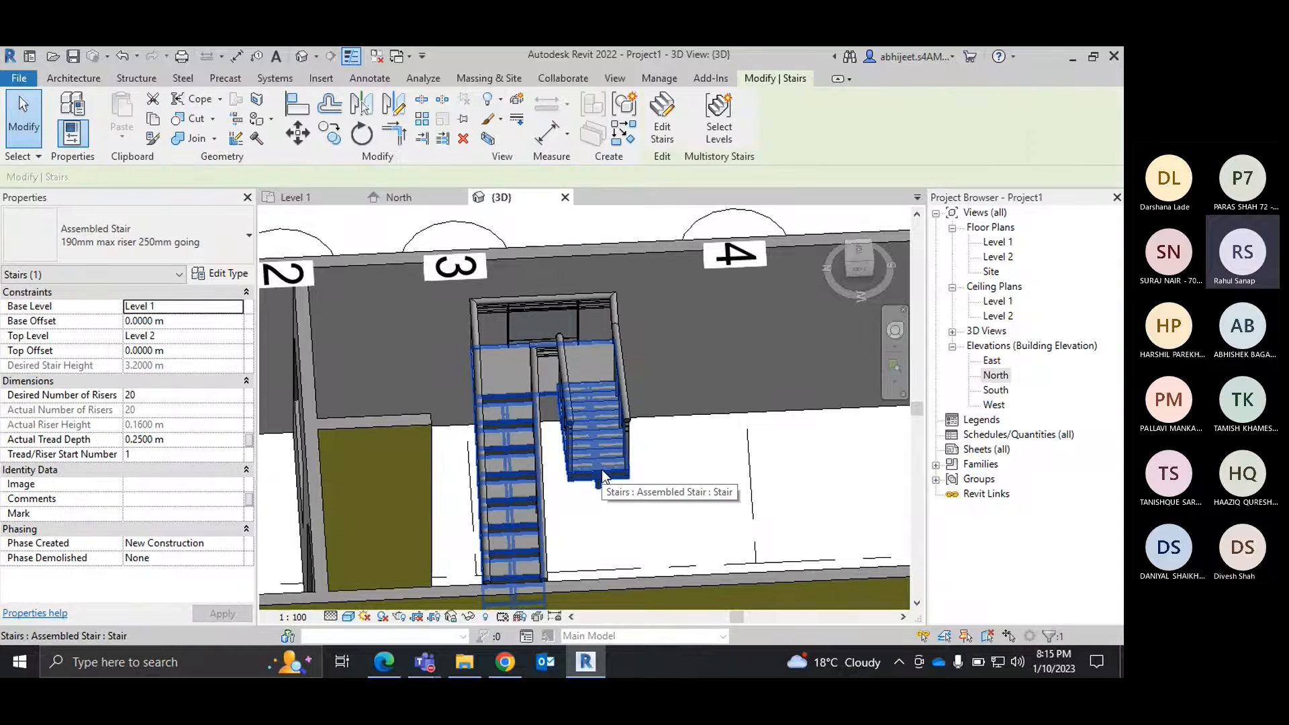
click(231, 274)
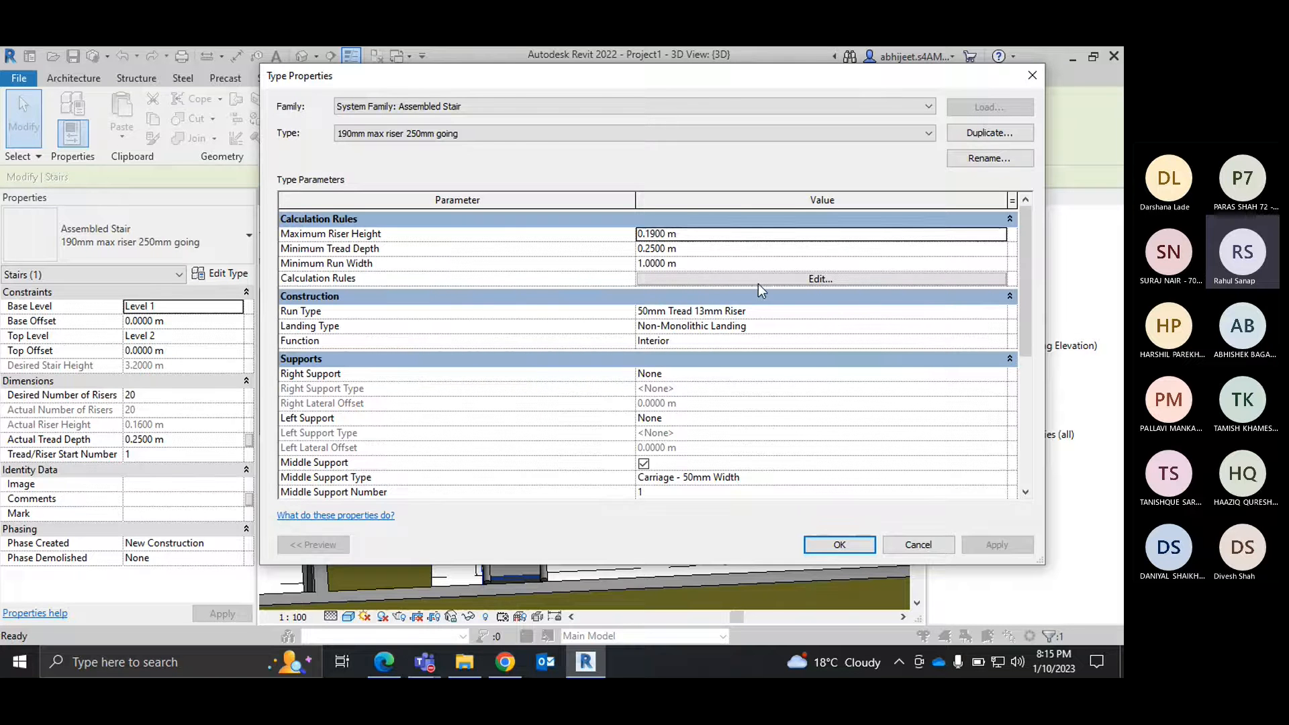
click(791, 282)
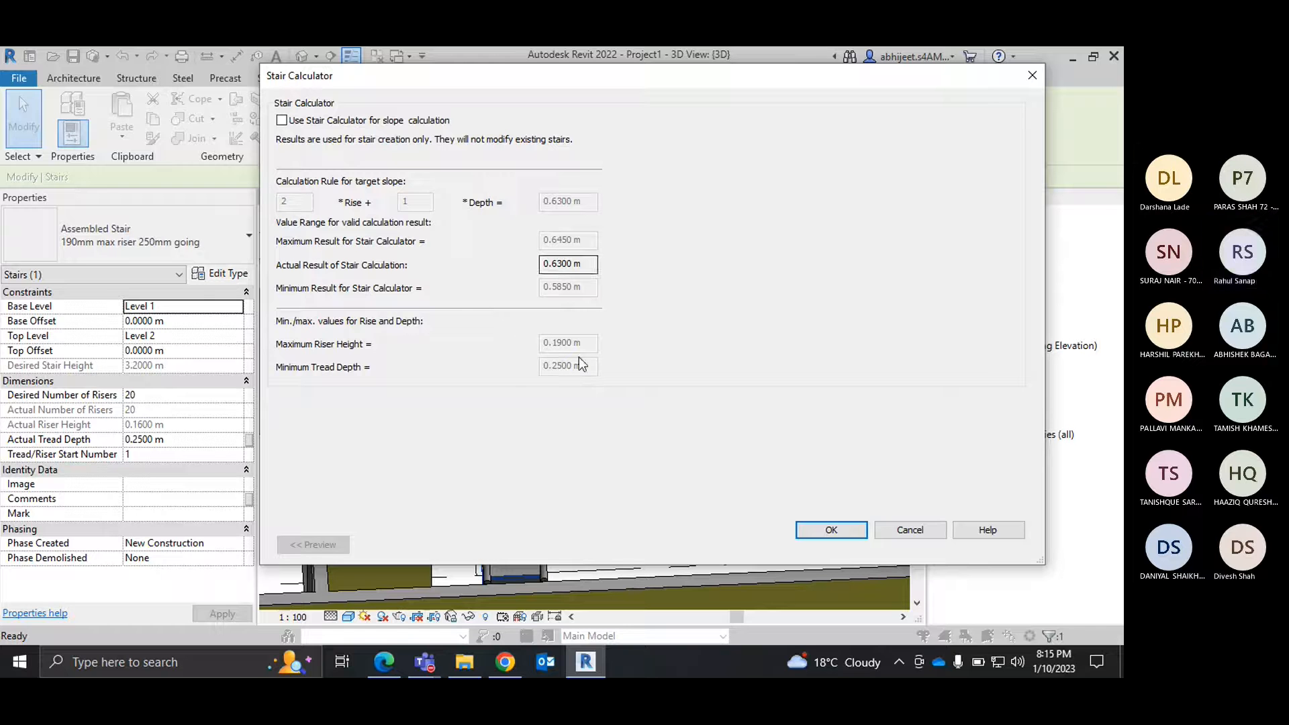
click(891, 532)
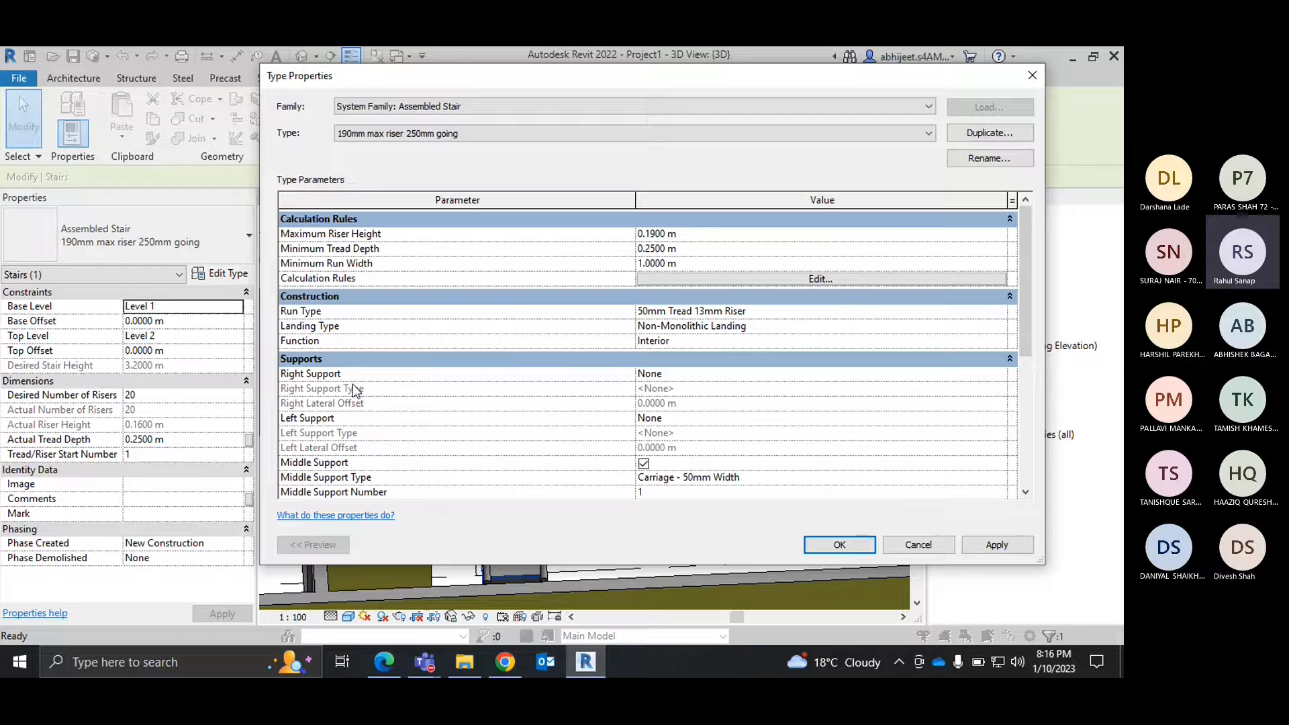
Review the stair type's construction, support and identity parameters, and view the Non-Monolithic Landing type's properties.
scroll(356, 389, down, 2)
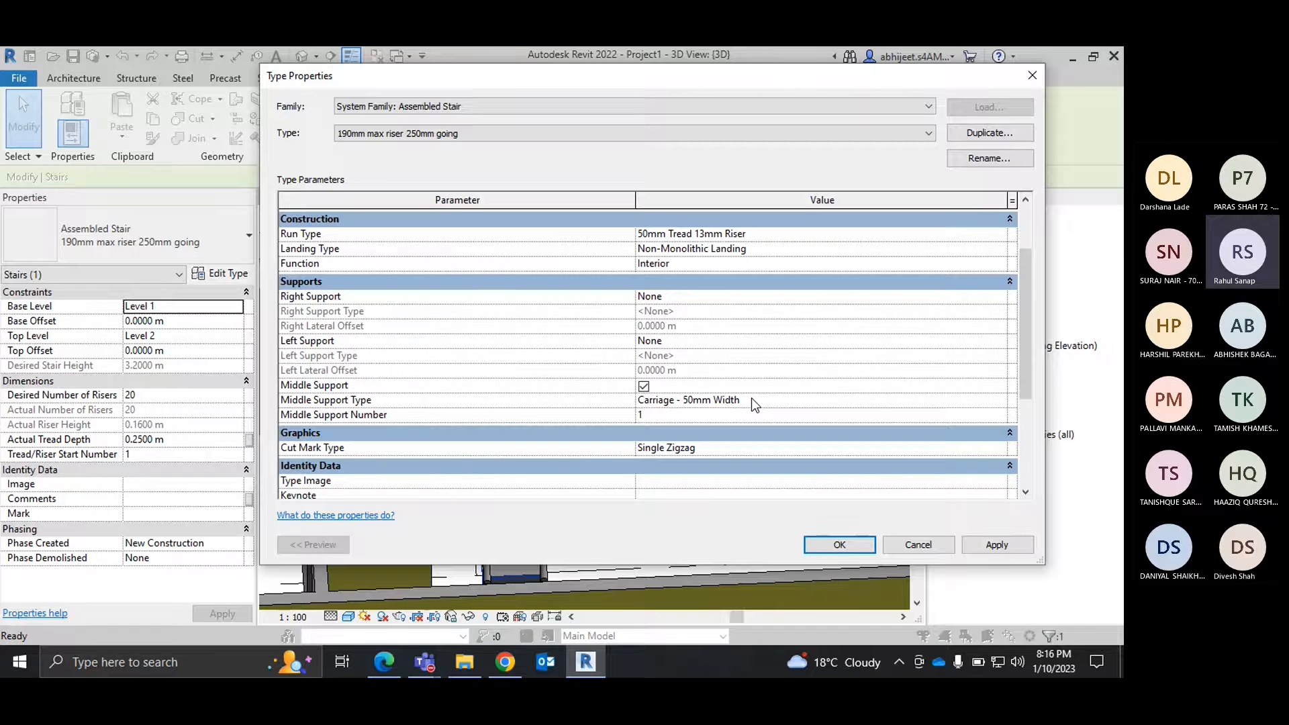
scroll(747, 393, down, 4)
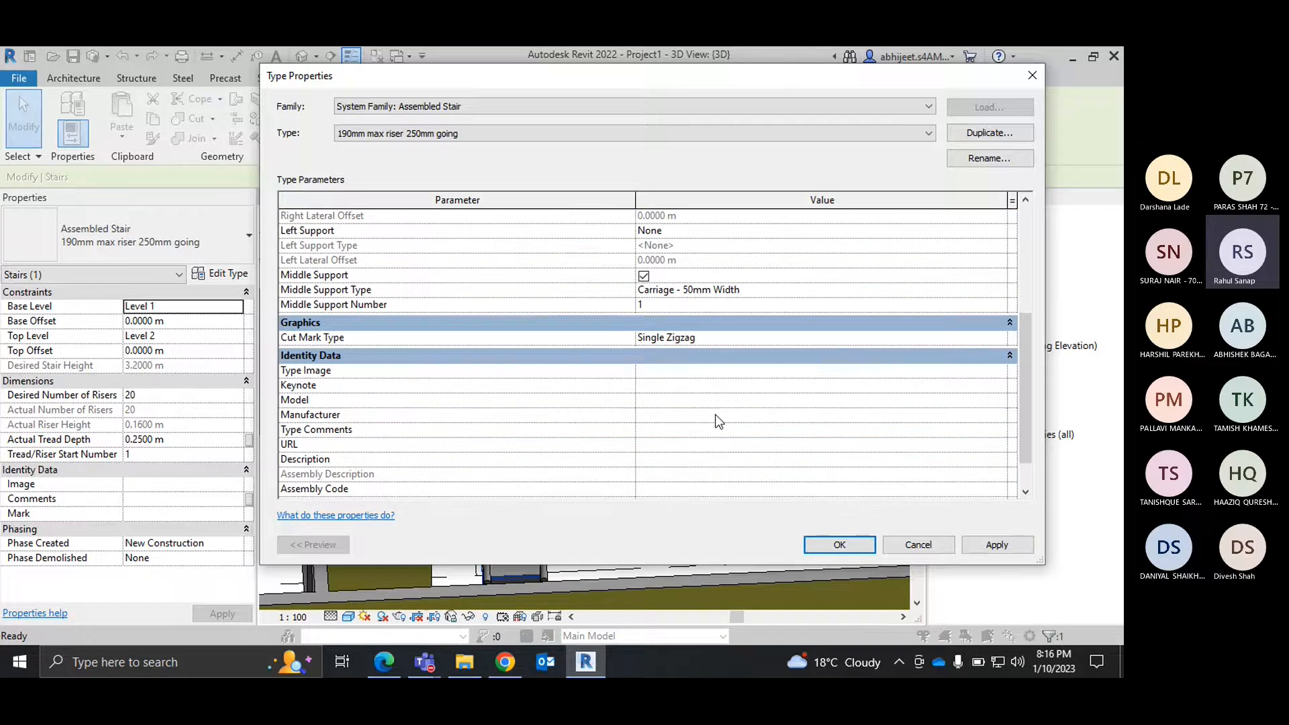
scroll(576, 415, up, 5)
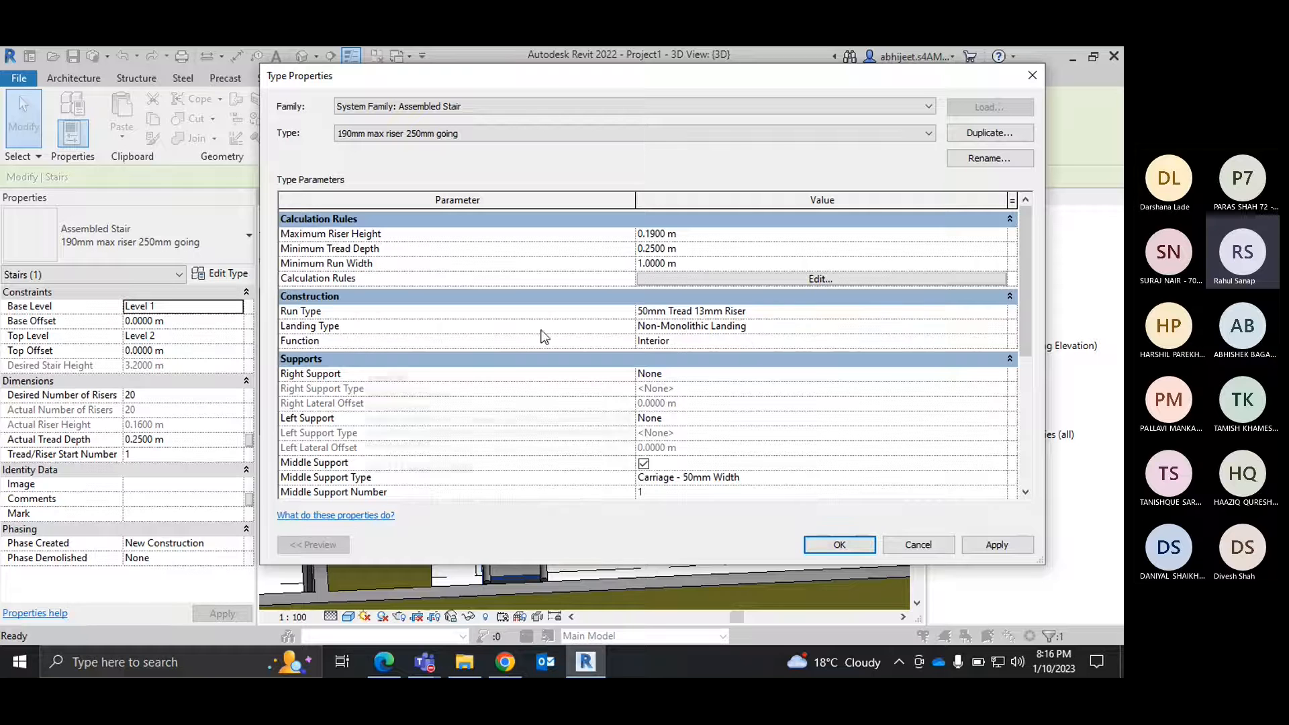
click(1003, 332)
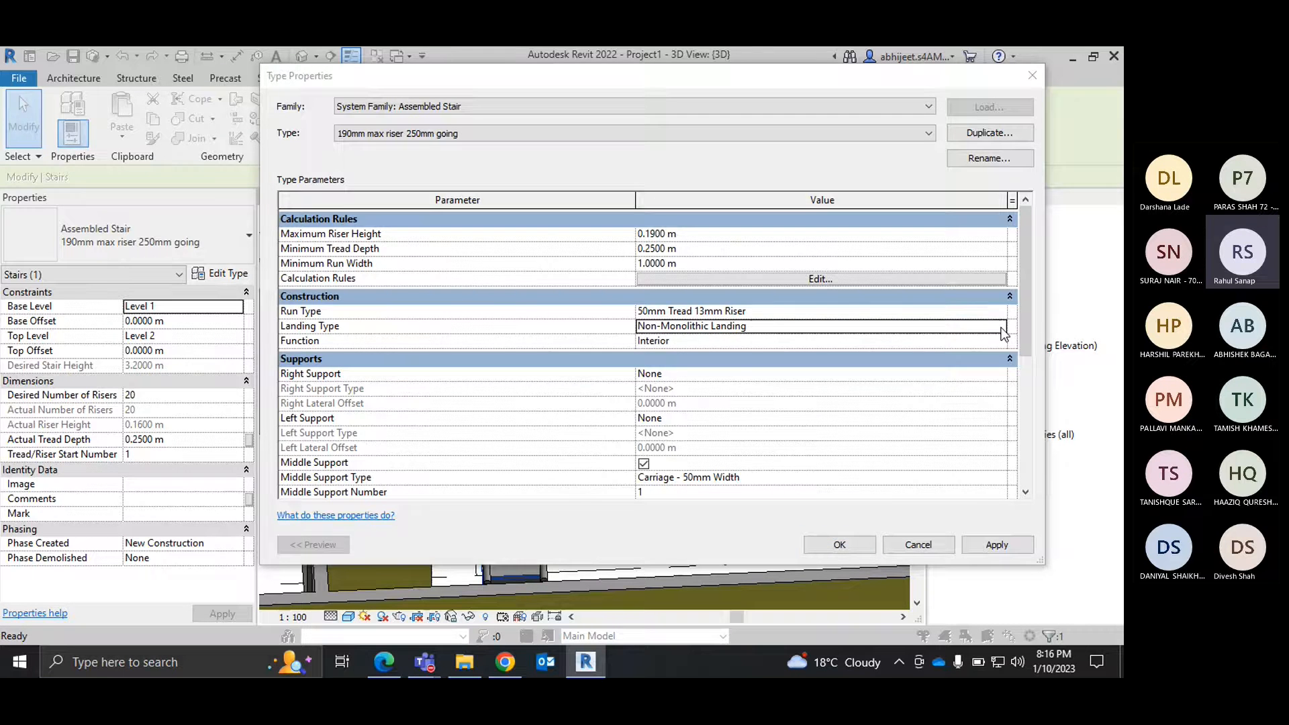
click(1003, 329)
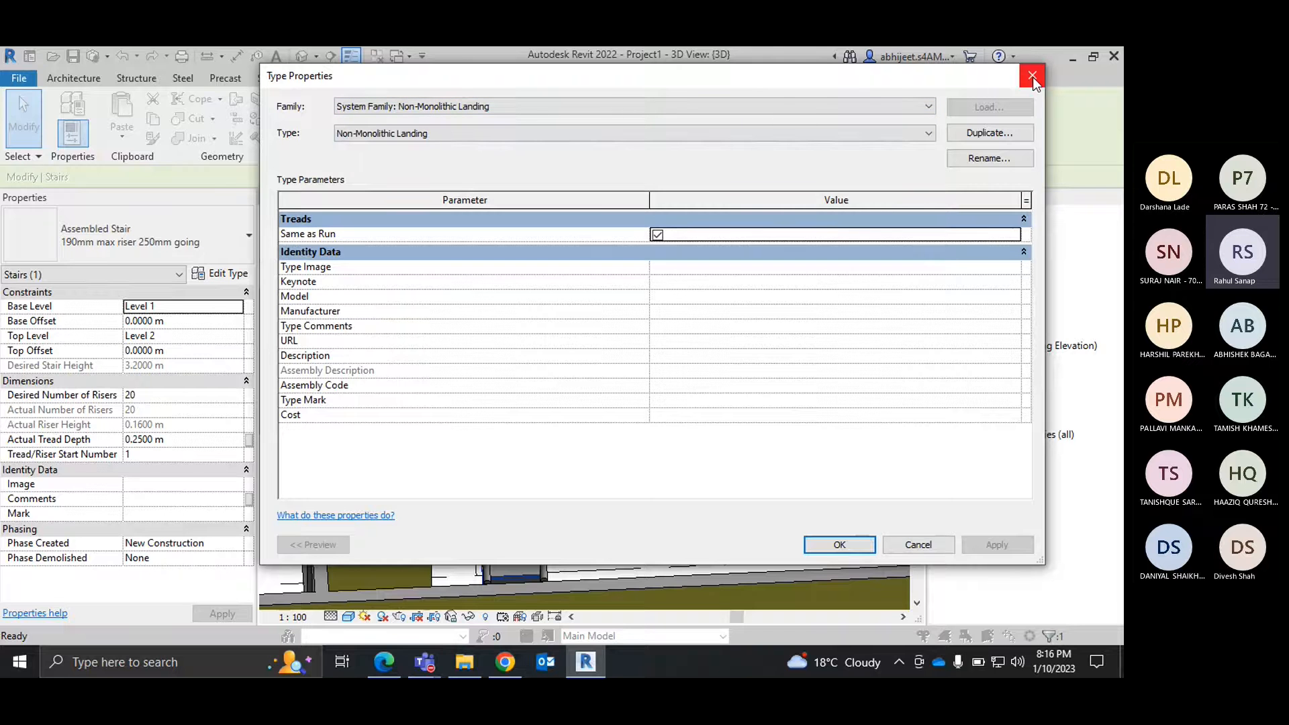
click(1033, 76)
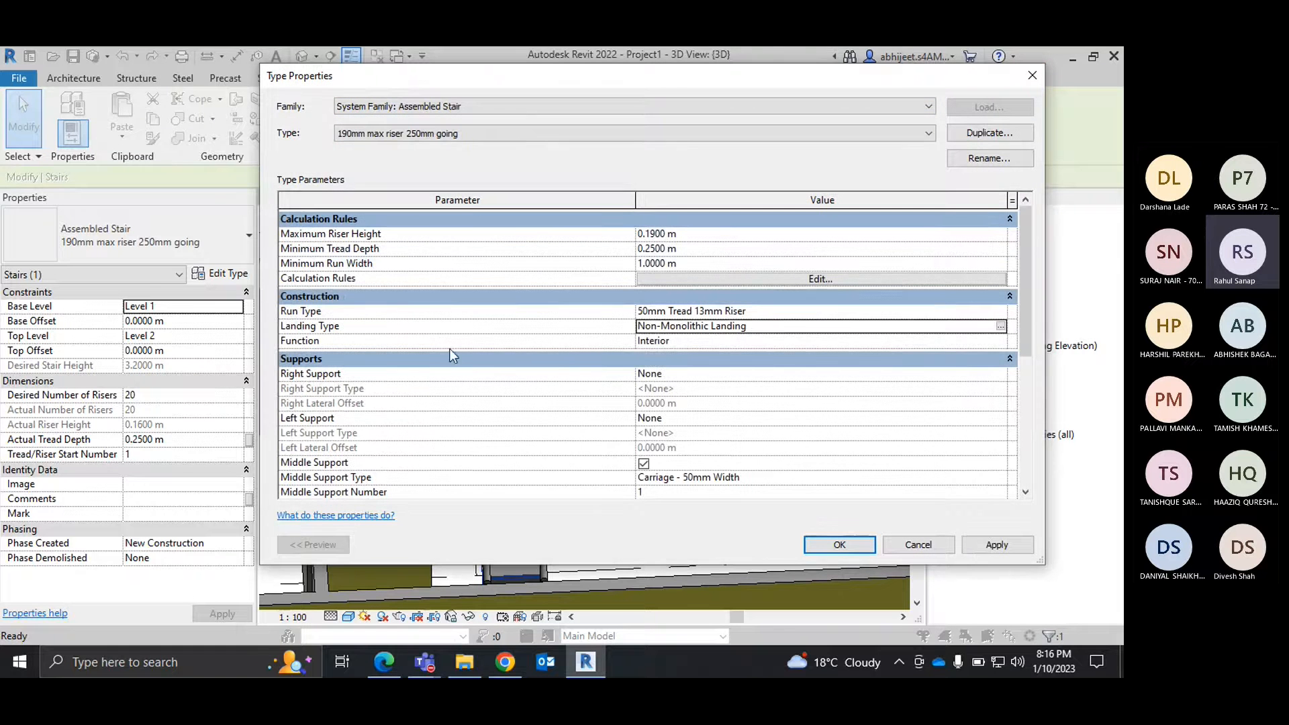
Review the right support options and the Carriage - 50mm Width middle support type's properties, and close the stair type properties without changes.
click(1002, 375)
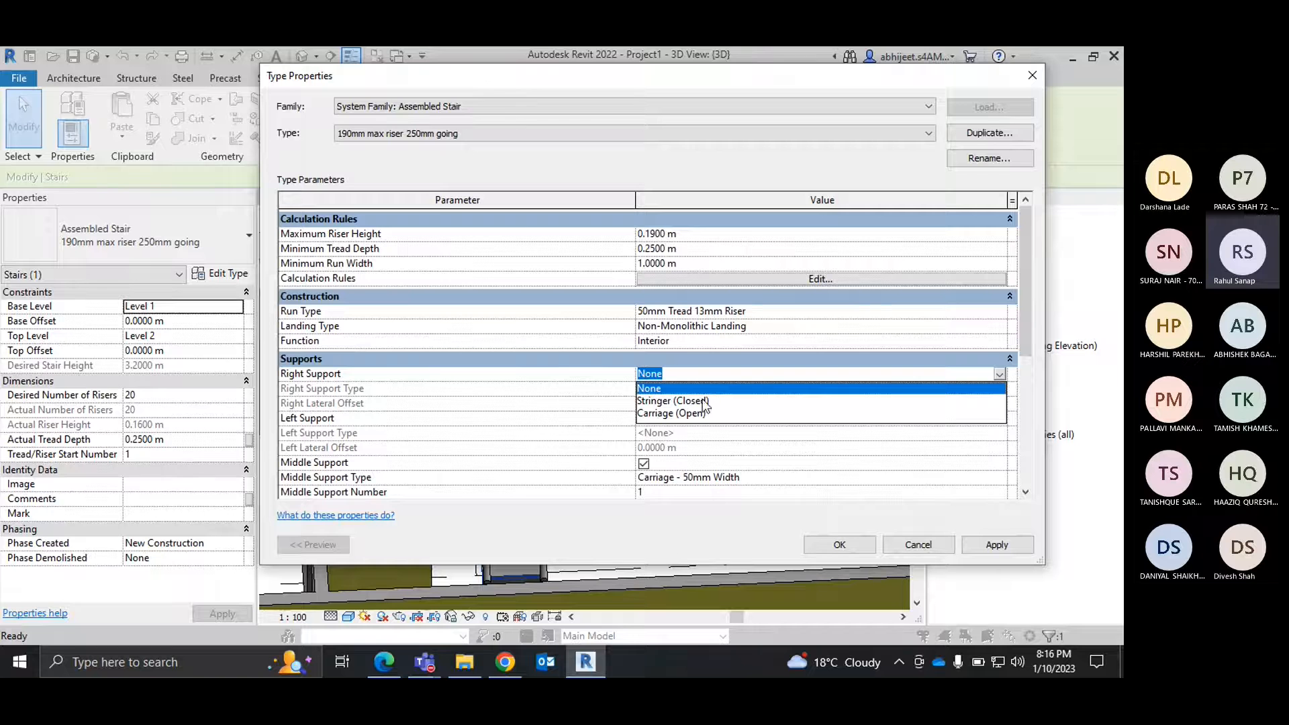
scroll(394, 469, down, 3)
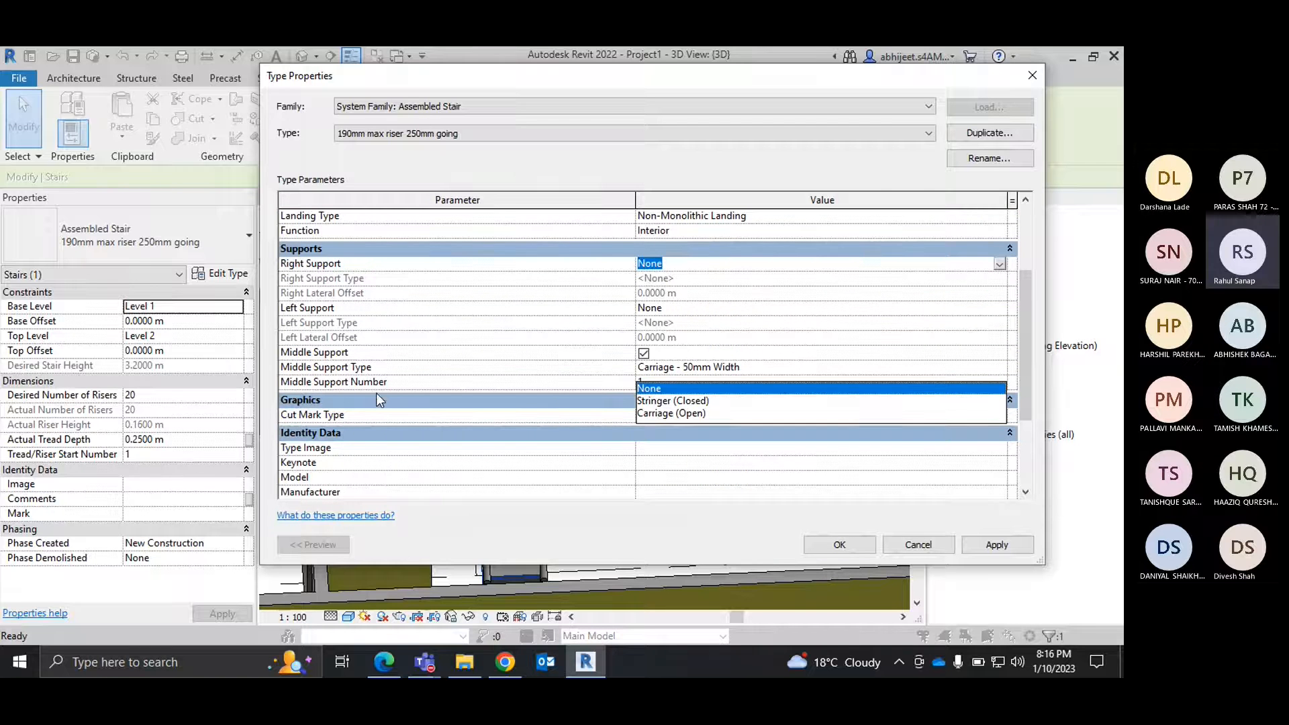
click(351, 354)
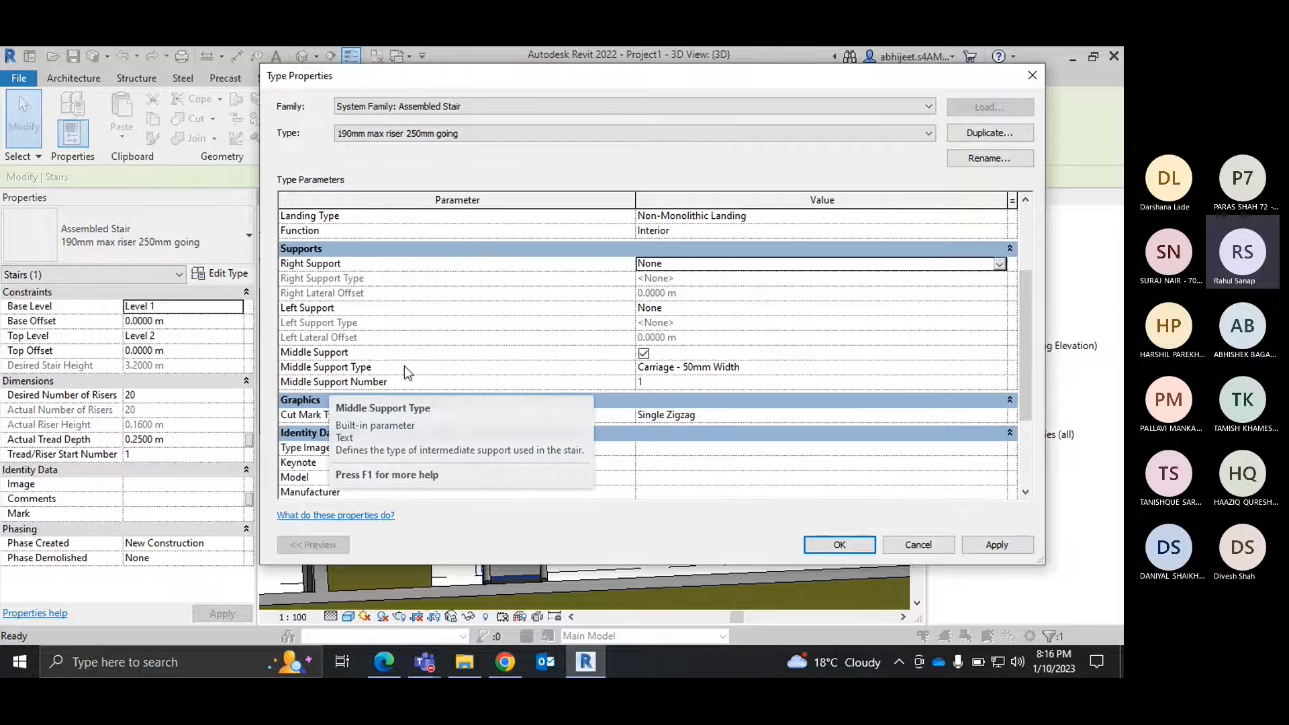
click(999, 367)
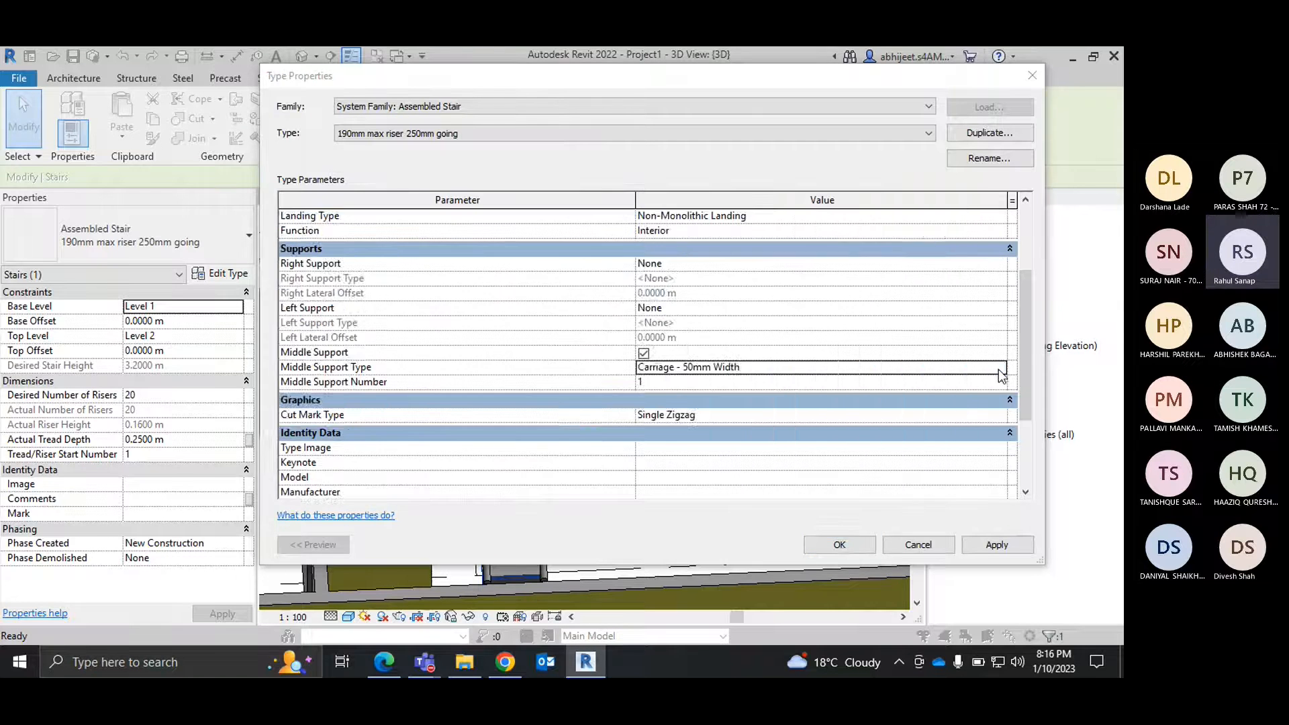
click(1001, 368)
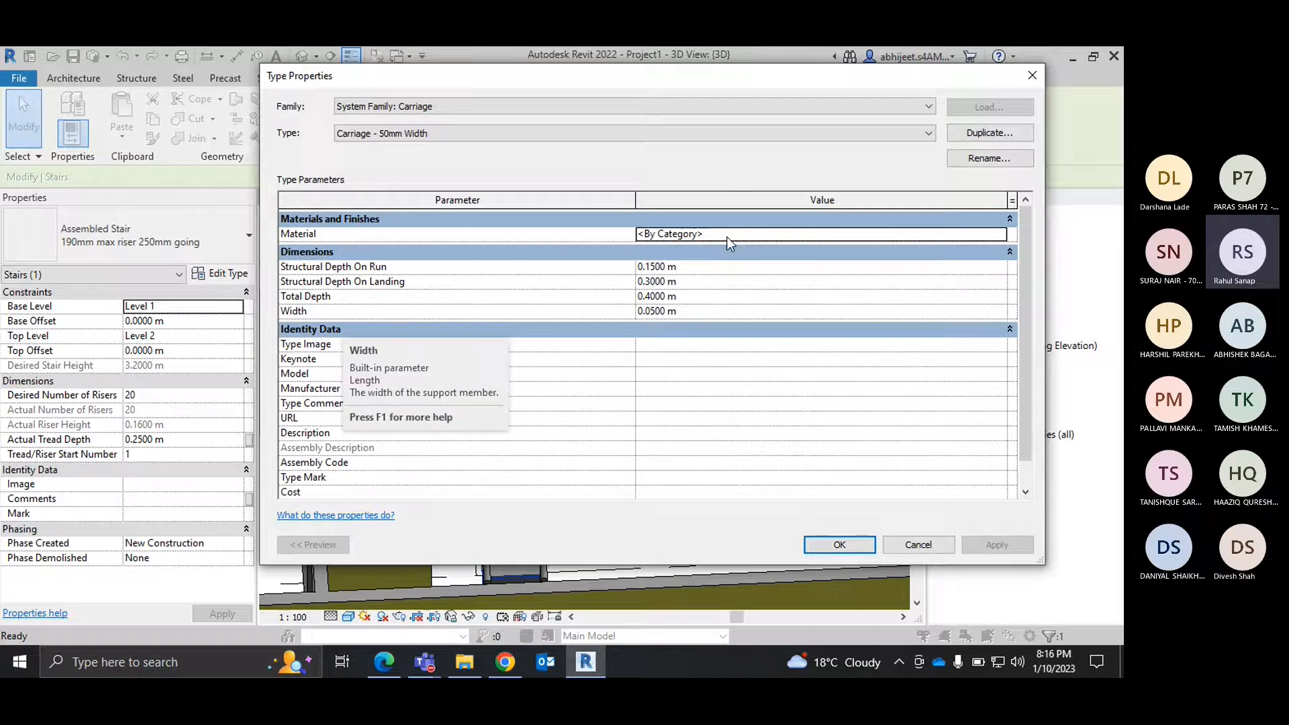
click(1034, 75)
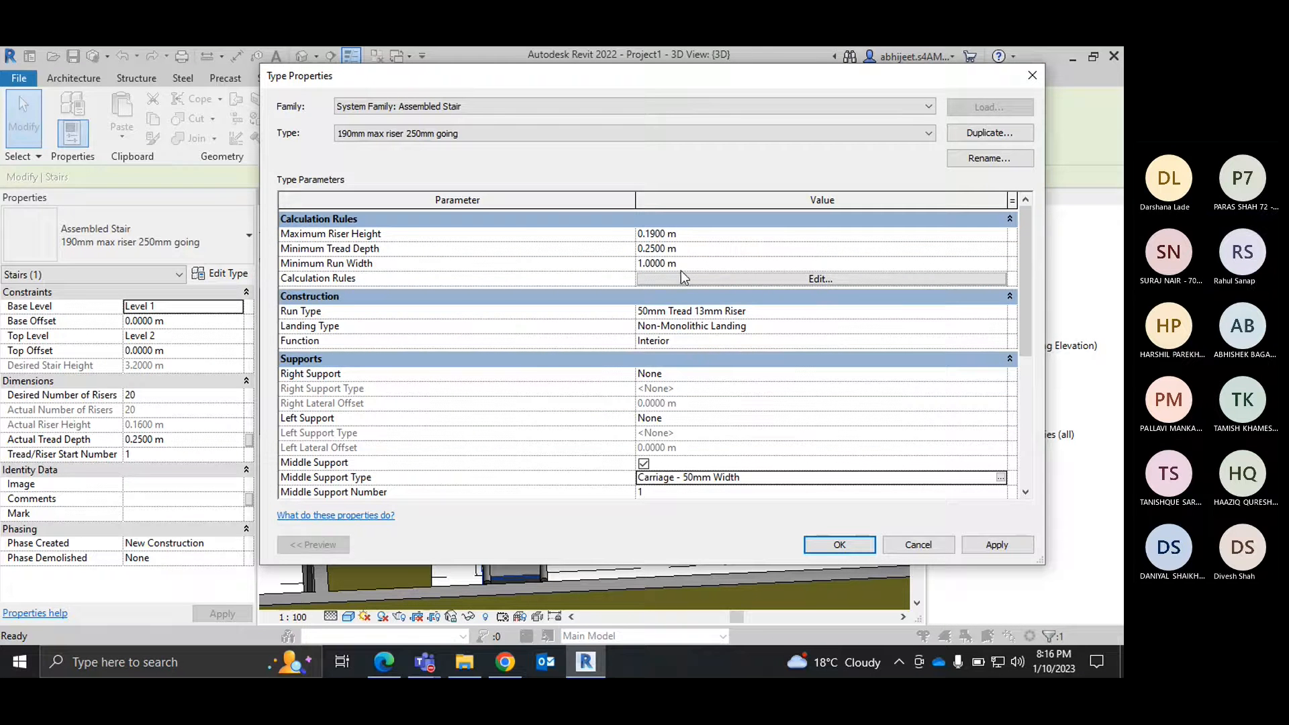
click(936, 545)
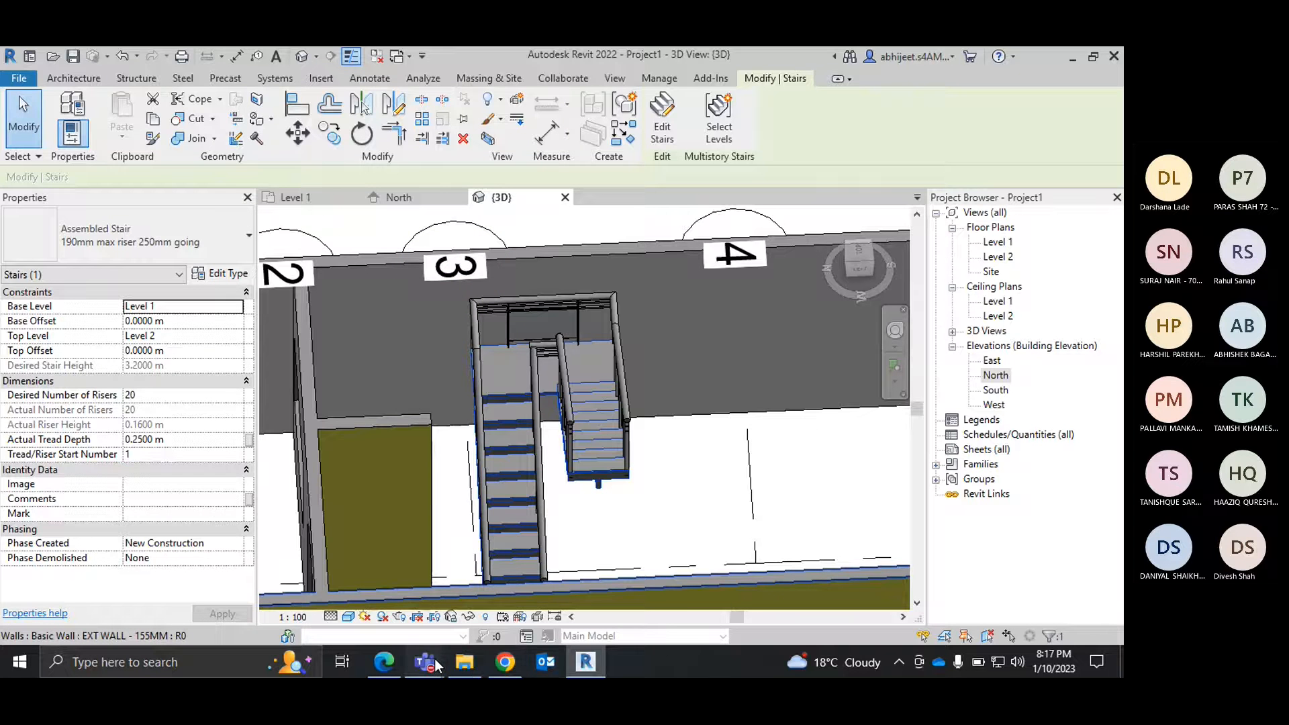
Check the meeting participants in Teams and open the Level 1 floor plan in Revit.
mouse_move(424, 662)
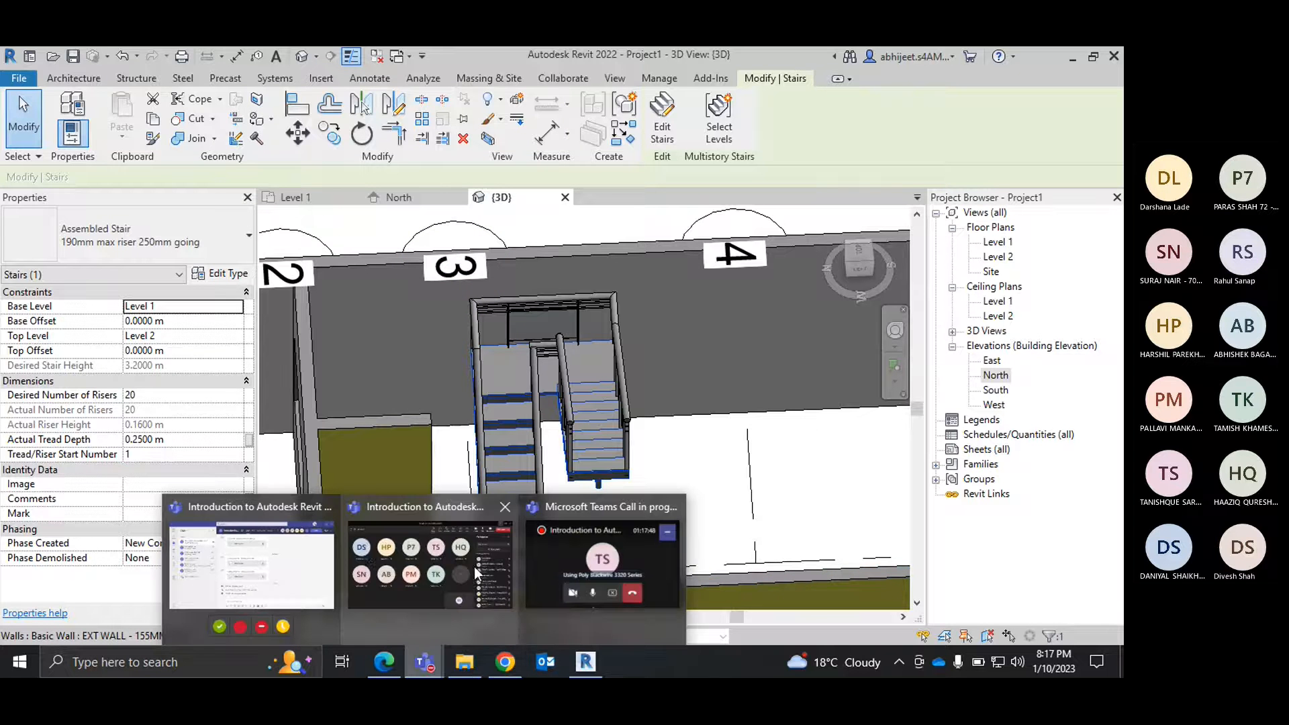
click(367, 551)
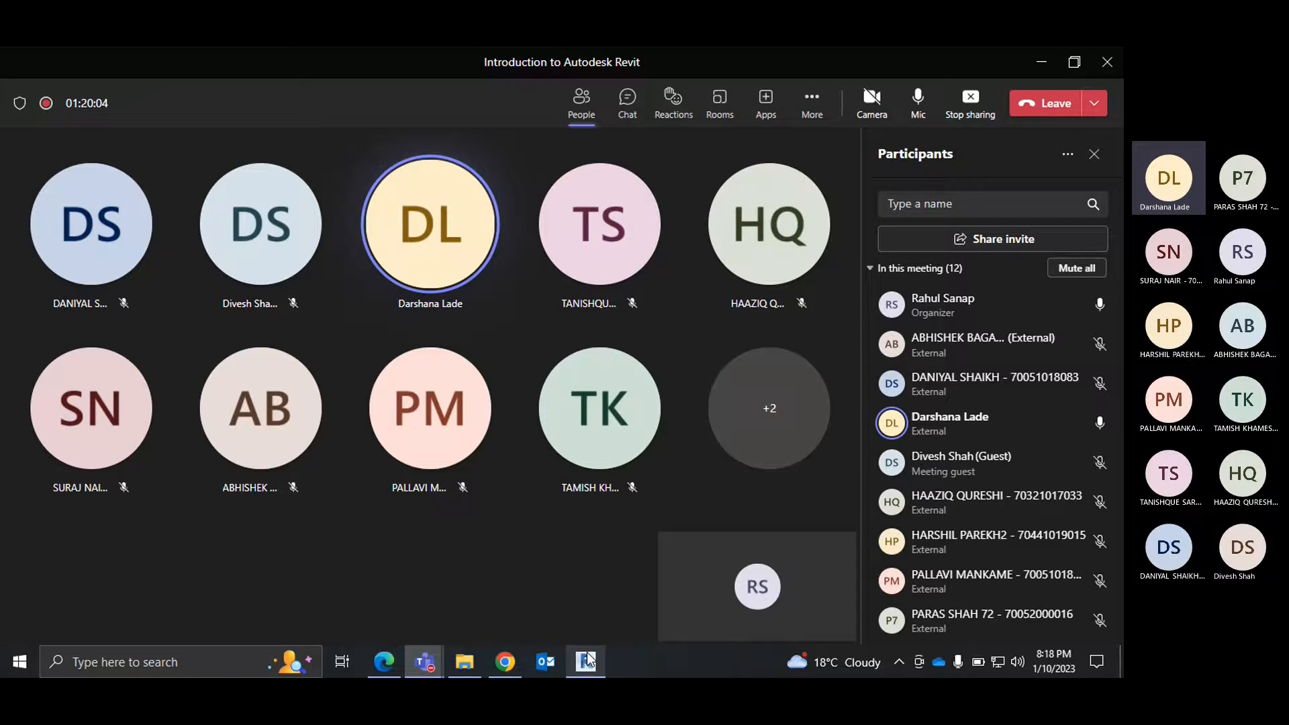
mouse_move(587, 664)
click(611, 590)
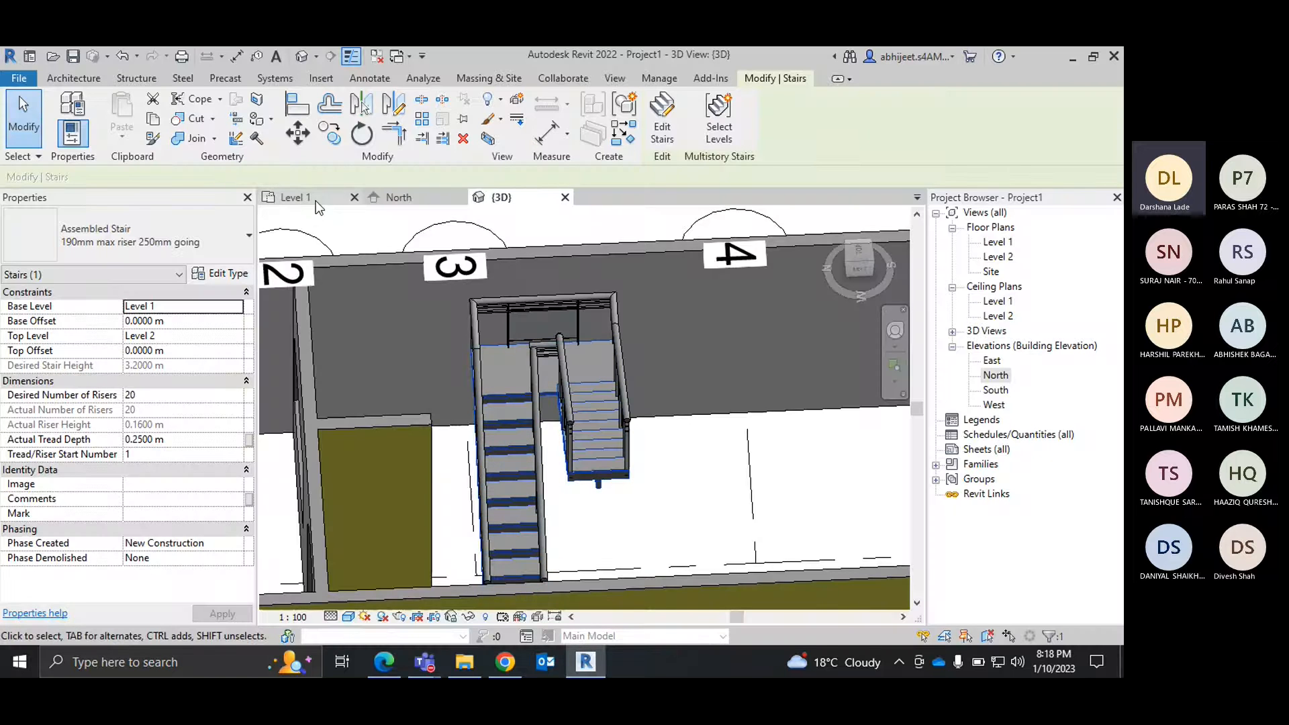
click(295, 196)
click(437, 663)
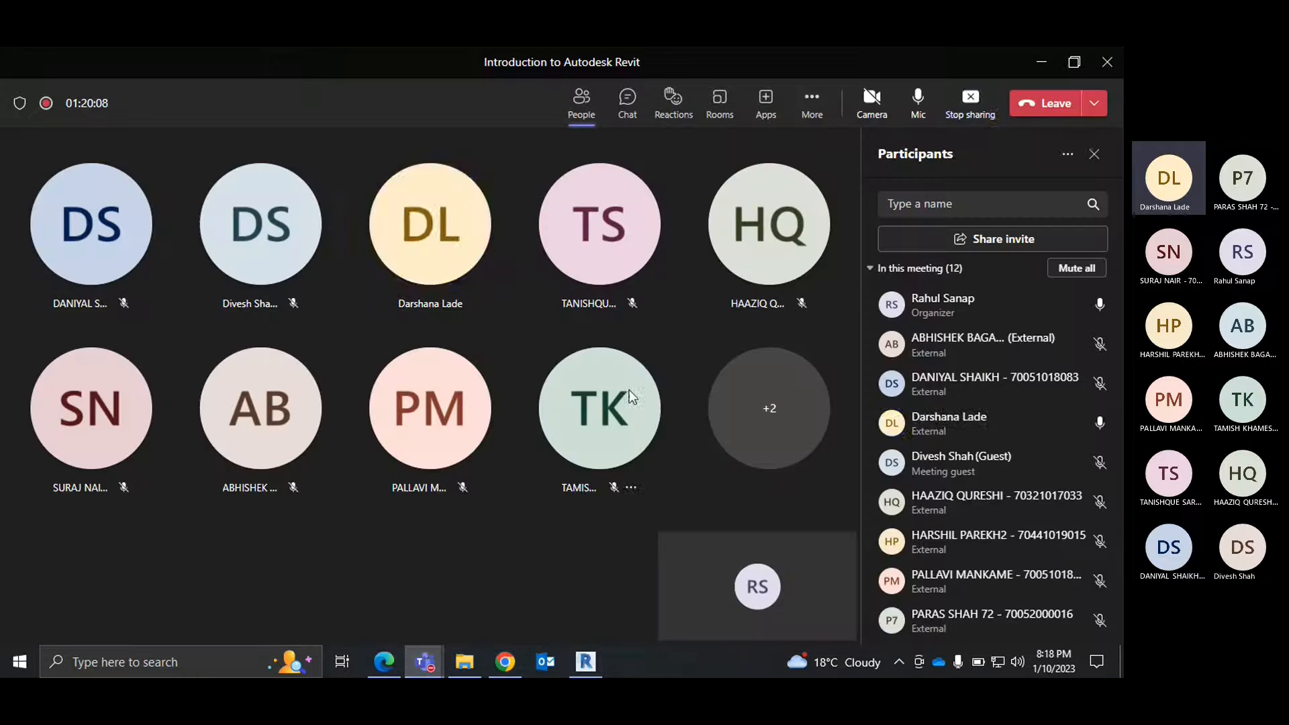
click(603, 662)
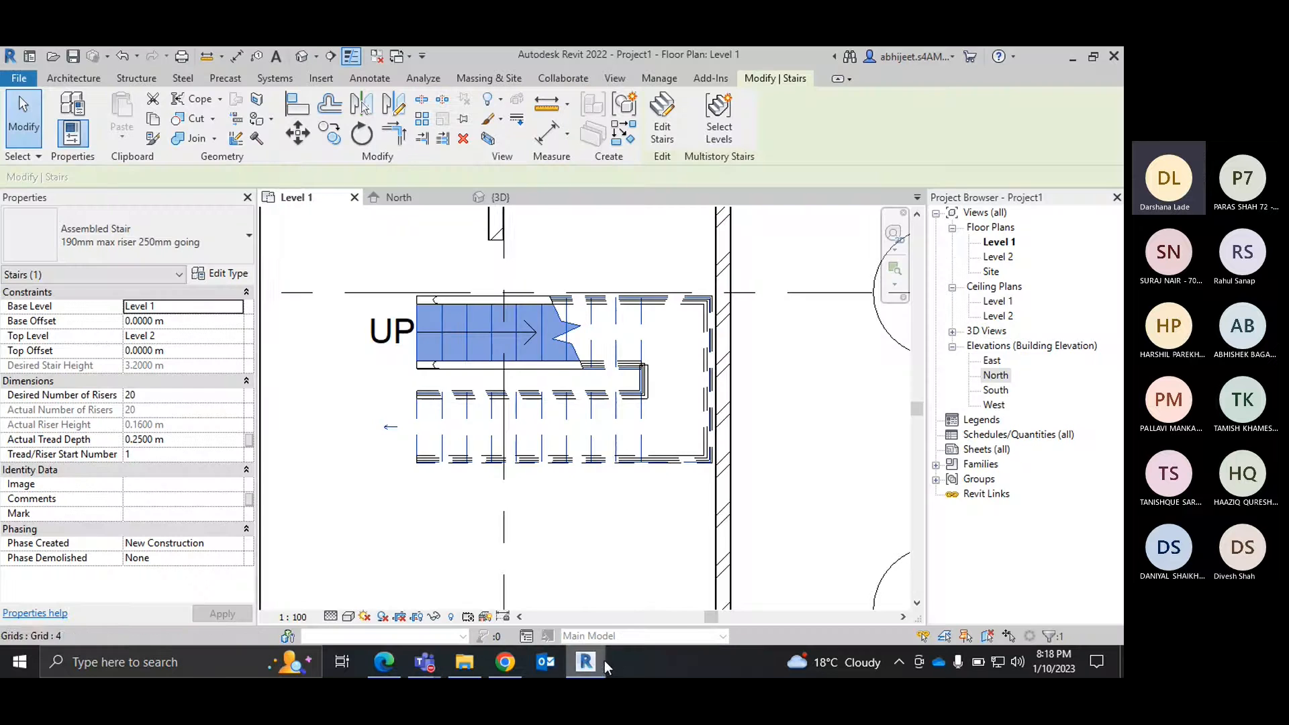
Open the North elevation, dismiss the save reminder without saving, and clear the stair selection.
double_click(997, 376)
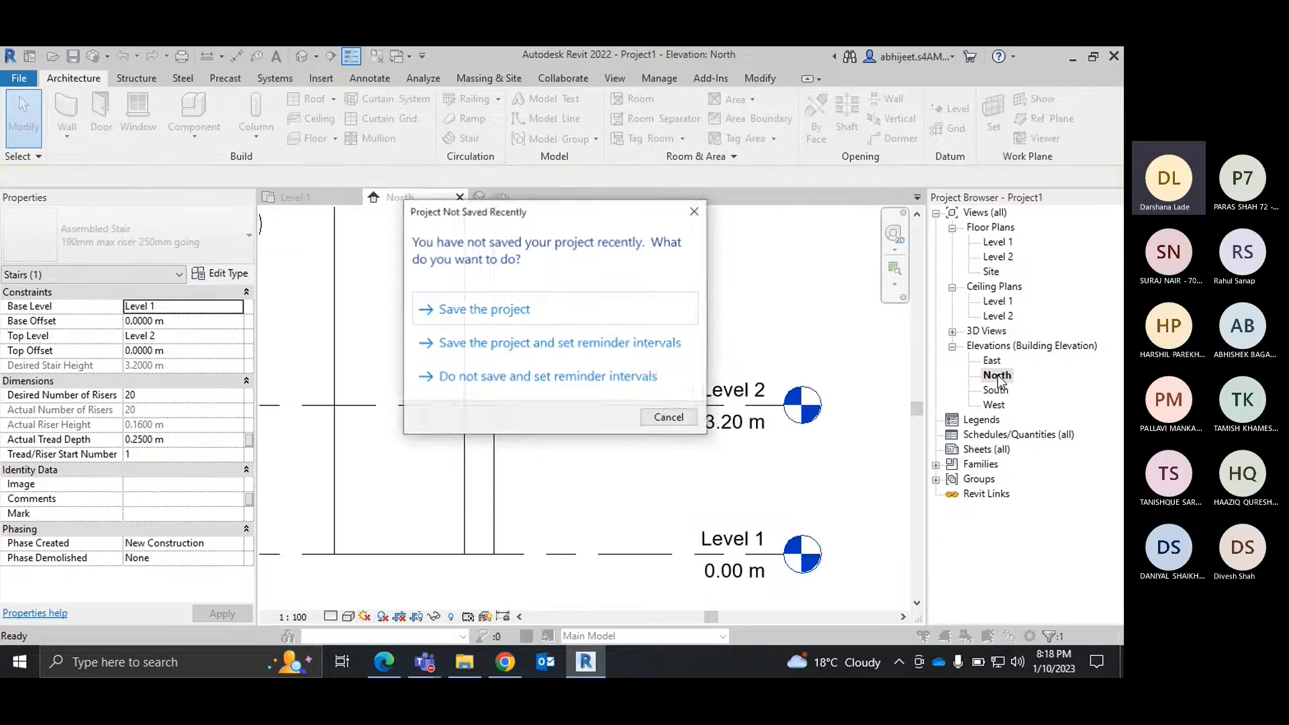
click(674, 422)
right_click(643, 304)
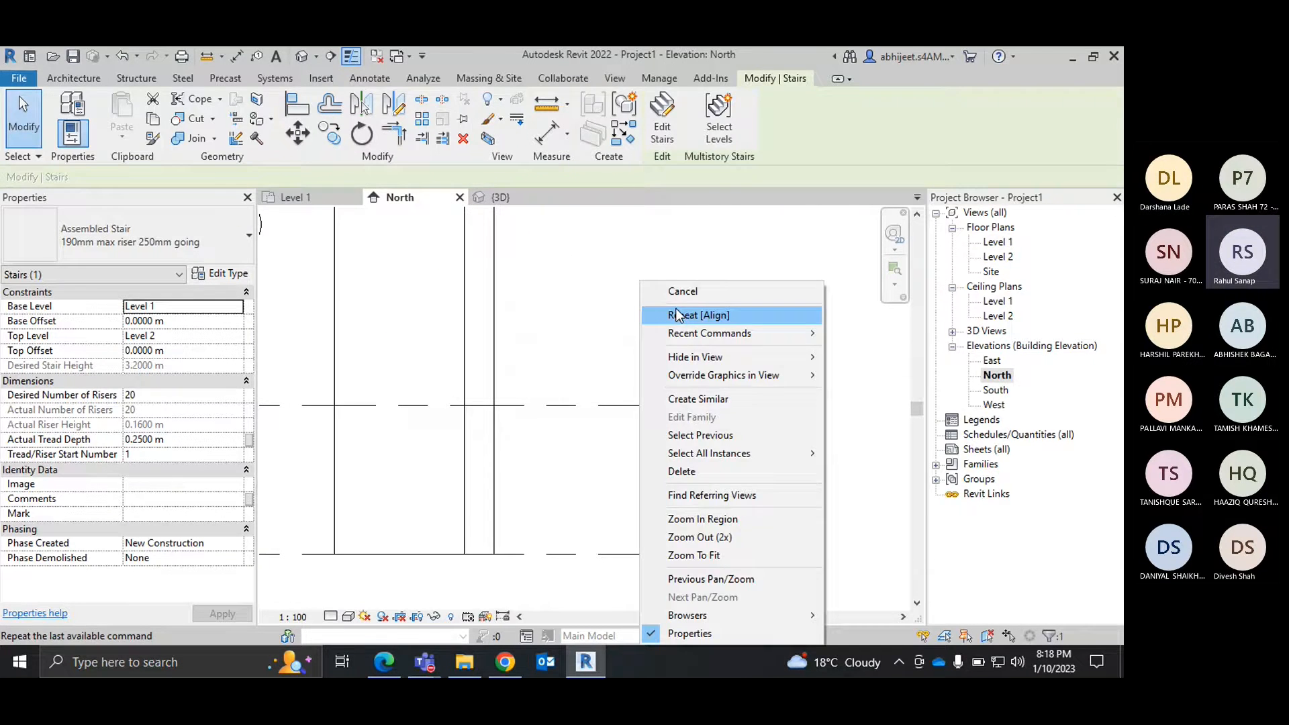
click(665, 290)
scroll(590, 317, down, 2)
middle_drag(591, 317, 675, 387)
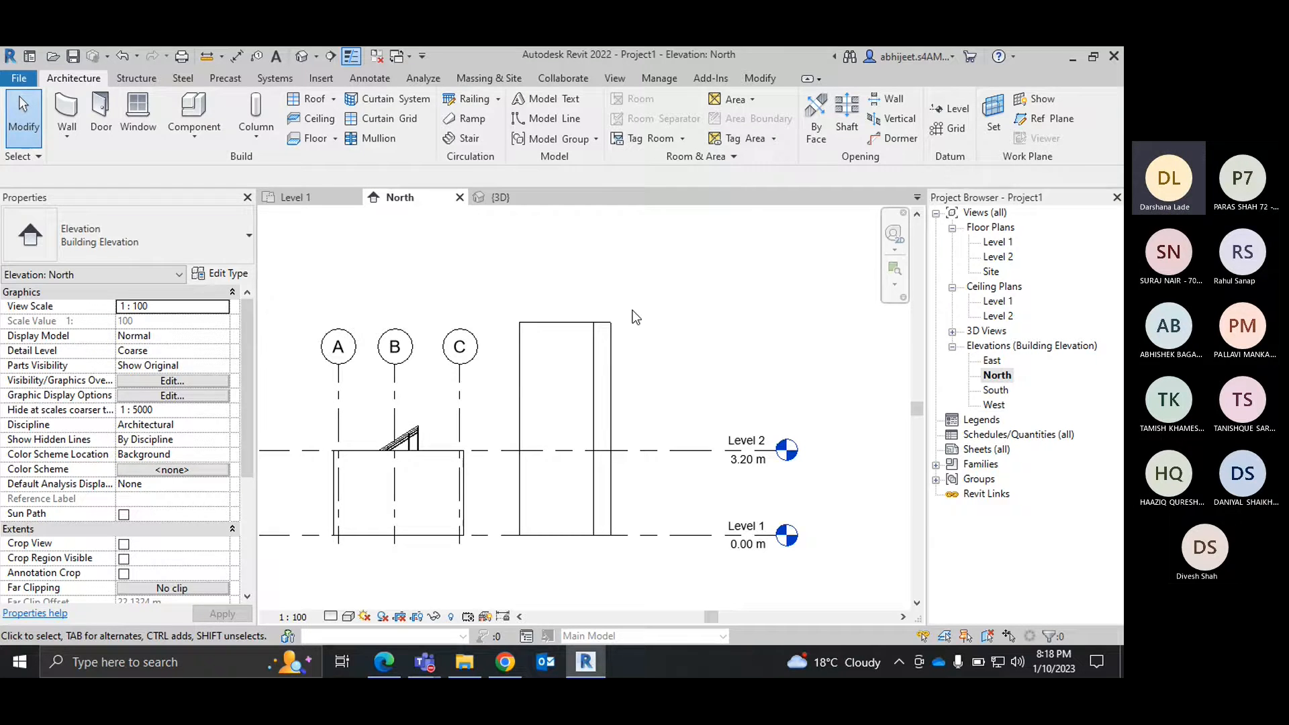
Switch to the Teams meeting window to check the participants and return to the North elevation in Revit.
mouse_move(425, 662)
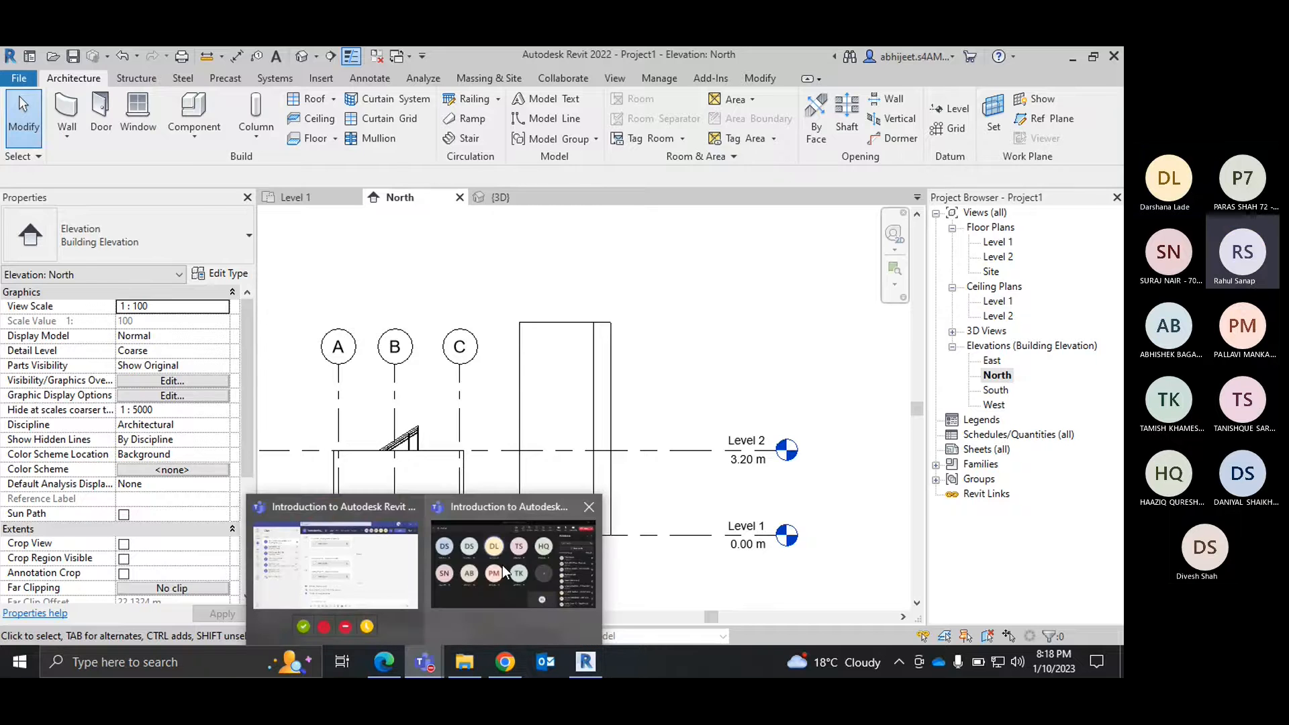
click(502, 565)
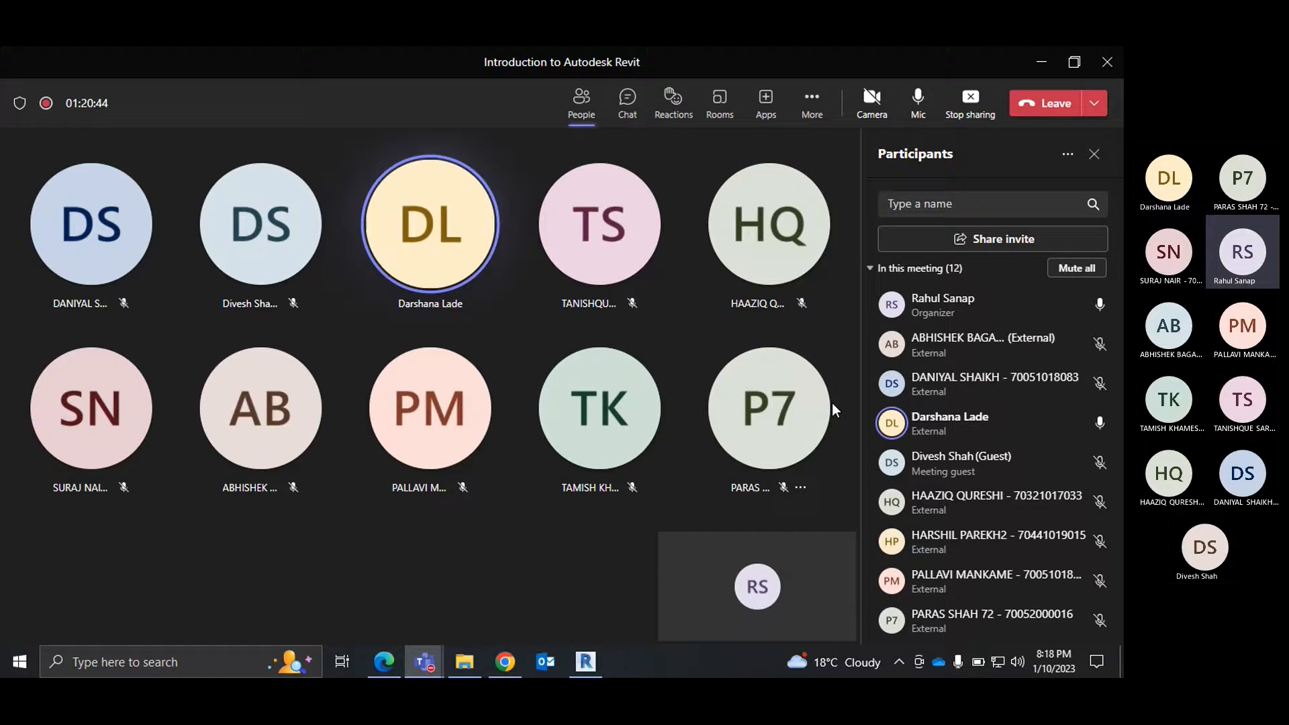
mouse_move(594, 662)
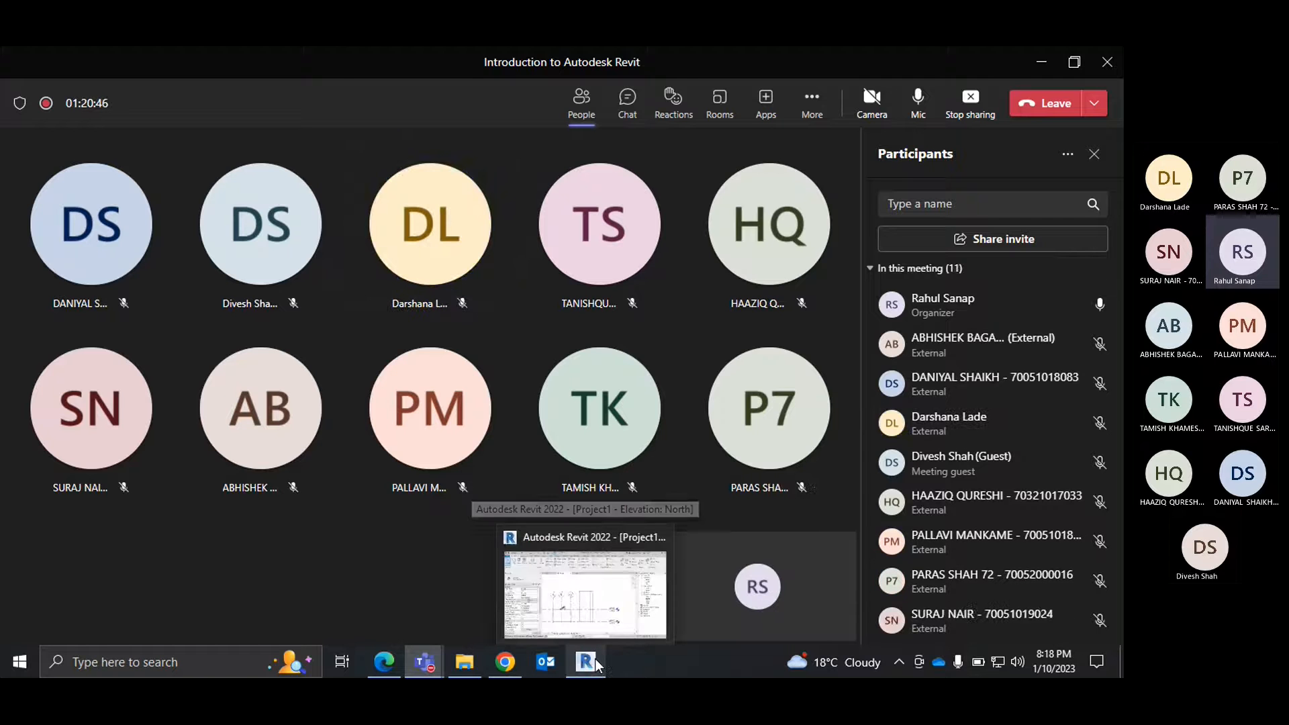
click(590, 607)
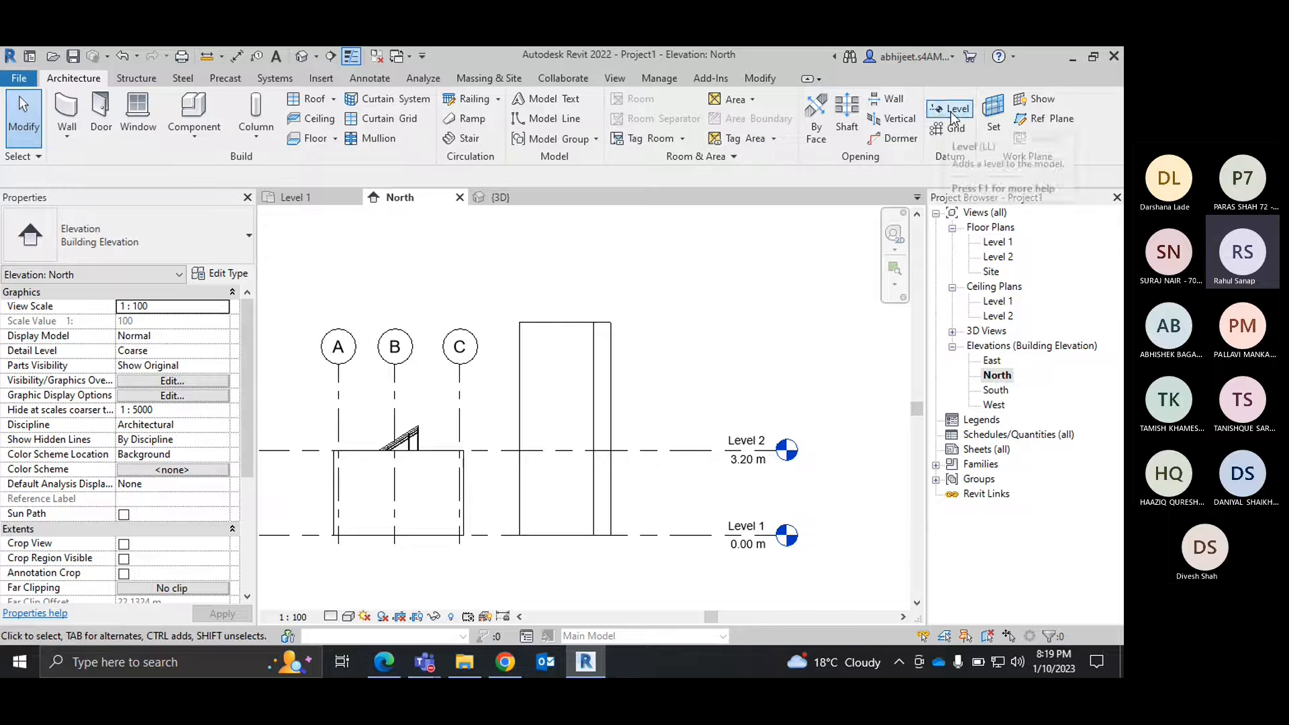
View the Level 1 floor plan and return to the North elevation.
double_click(1002, 244)
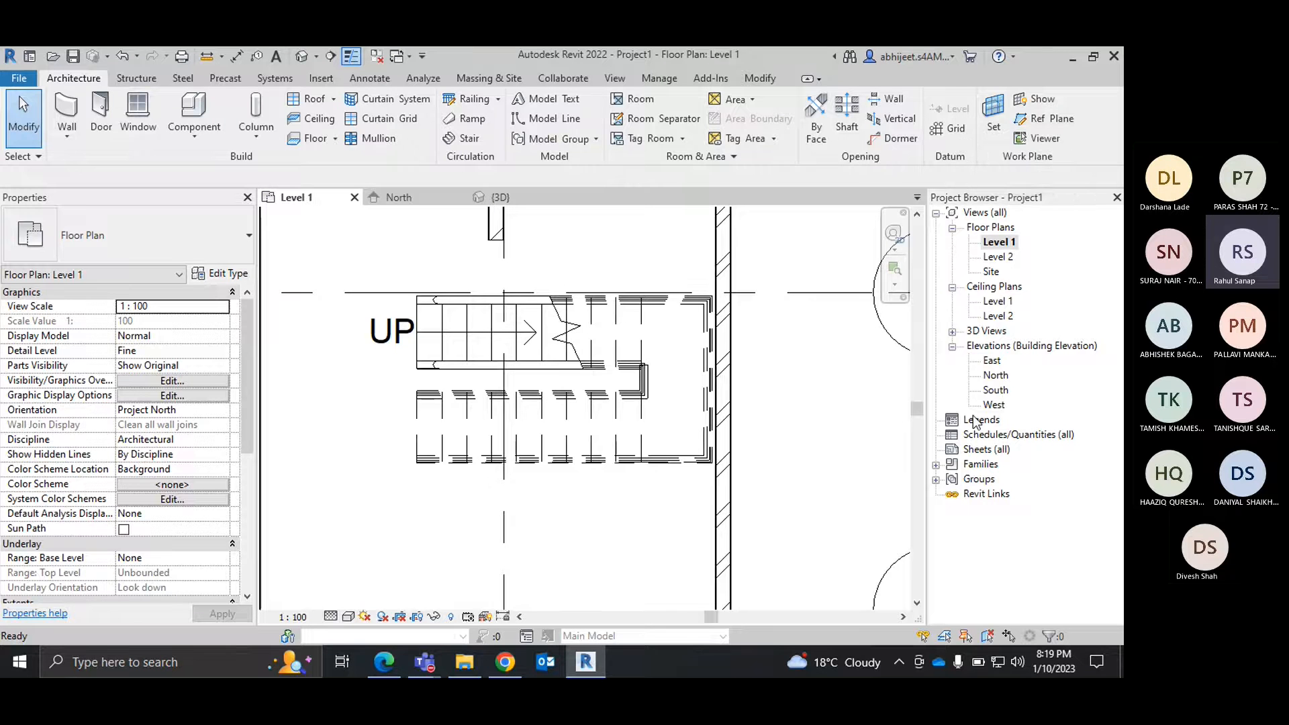
click(998, 377)
double_click(998, 378)
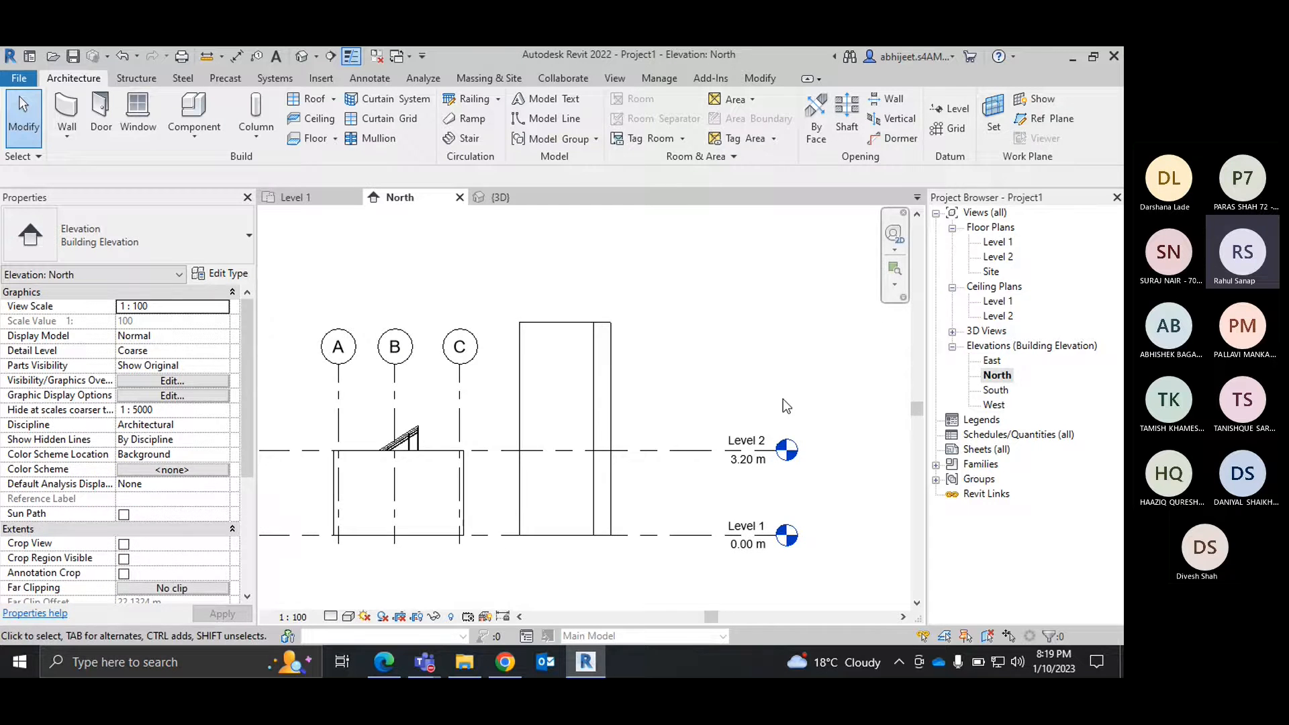
click(961, 116)
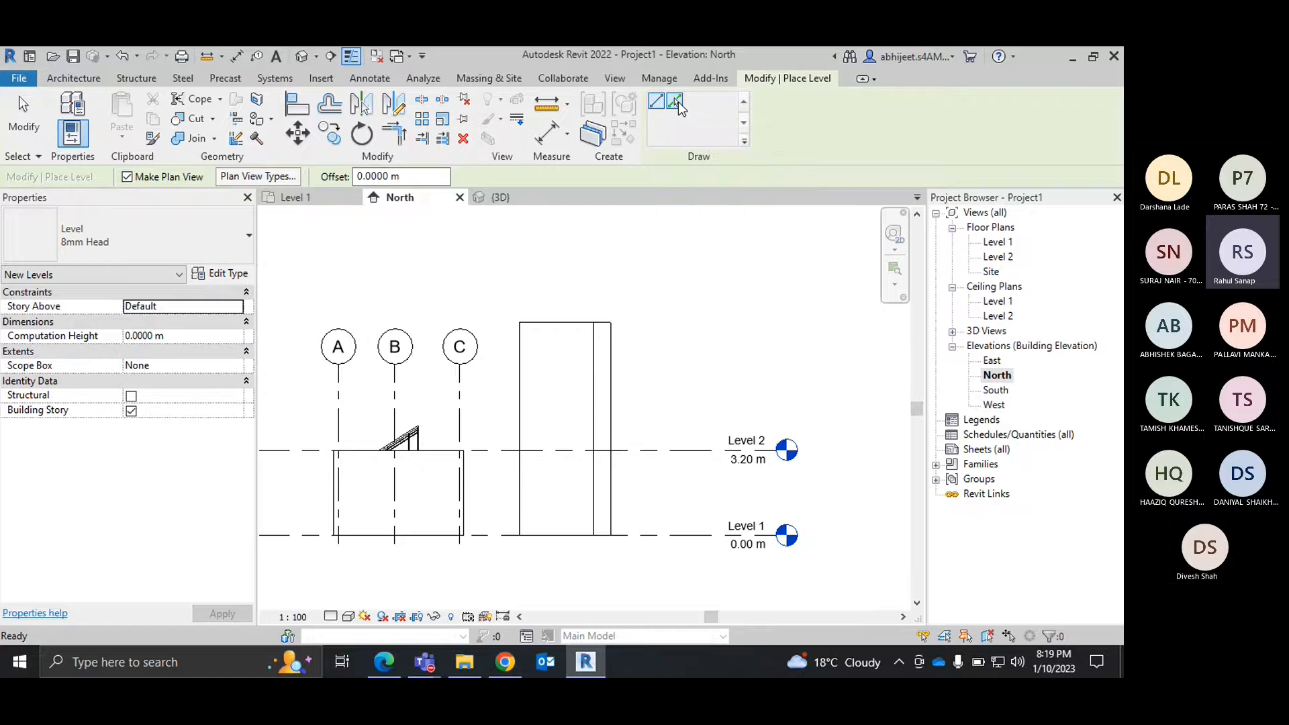
click(676, 102)
drag(426, 177, 320, 181)
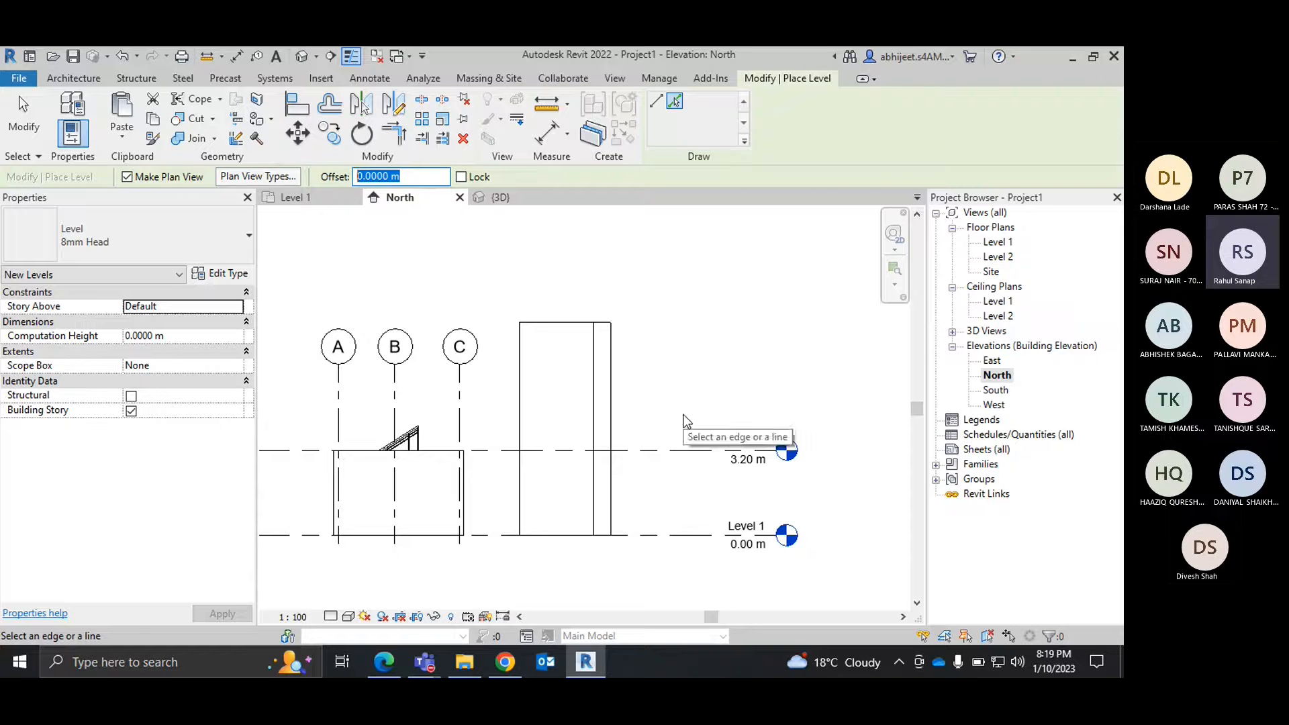
text(3.2)
key(Return)
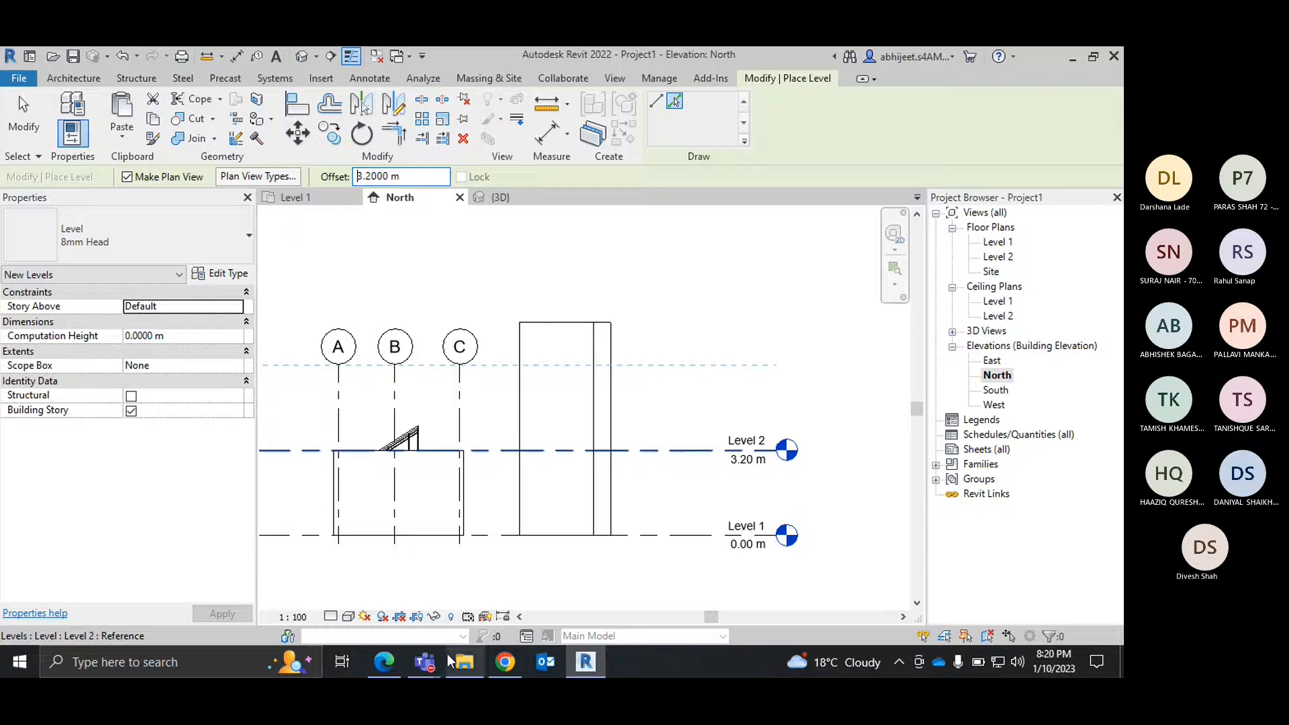
mouse_move(424, 662)
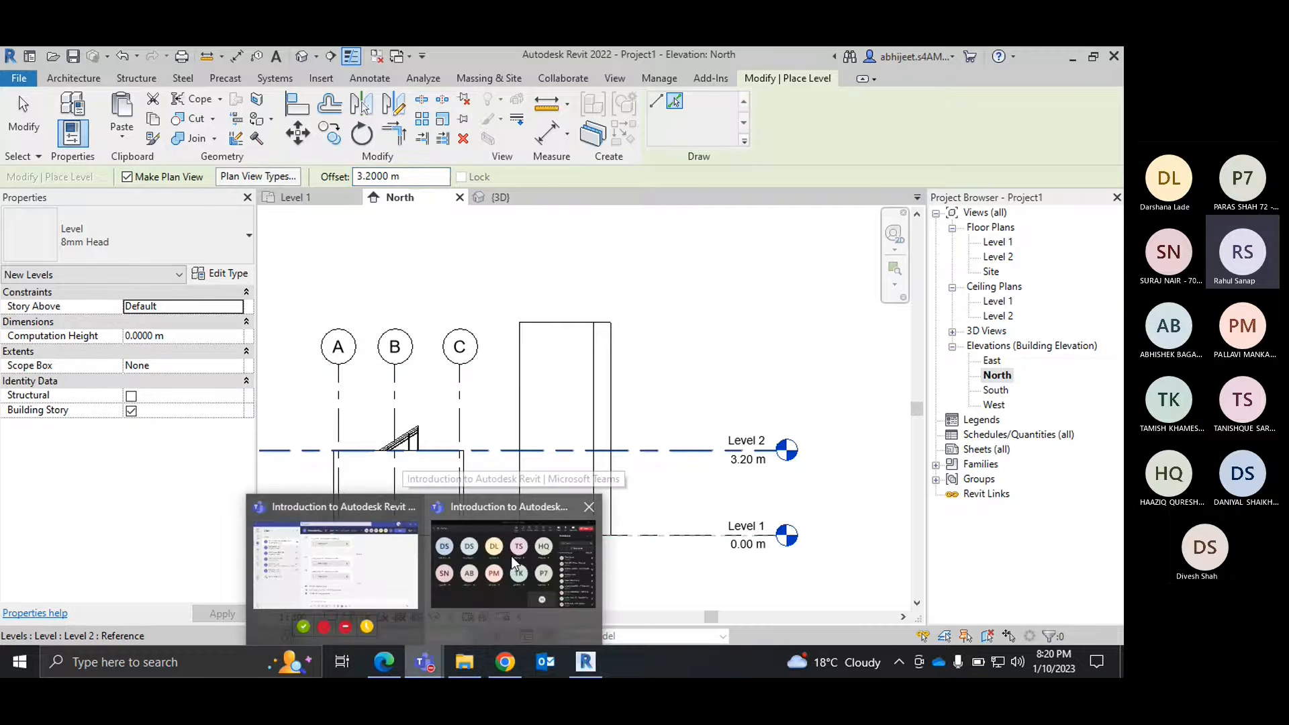
click(510, 556)
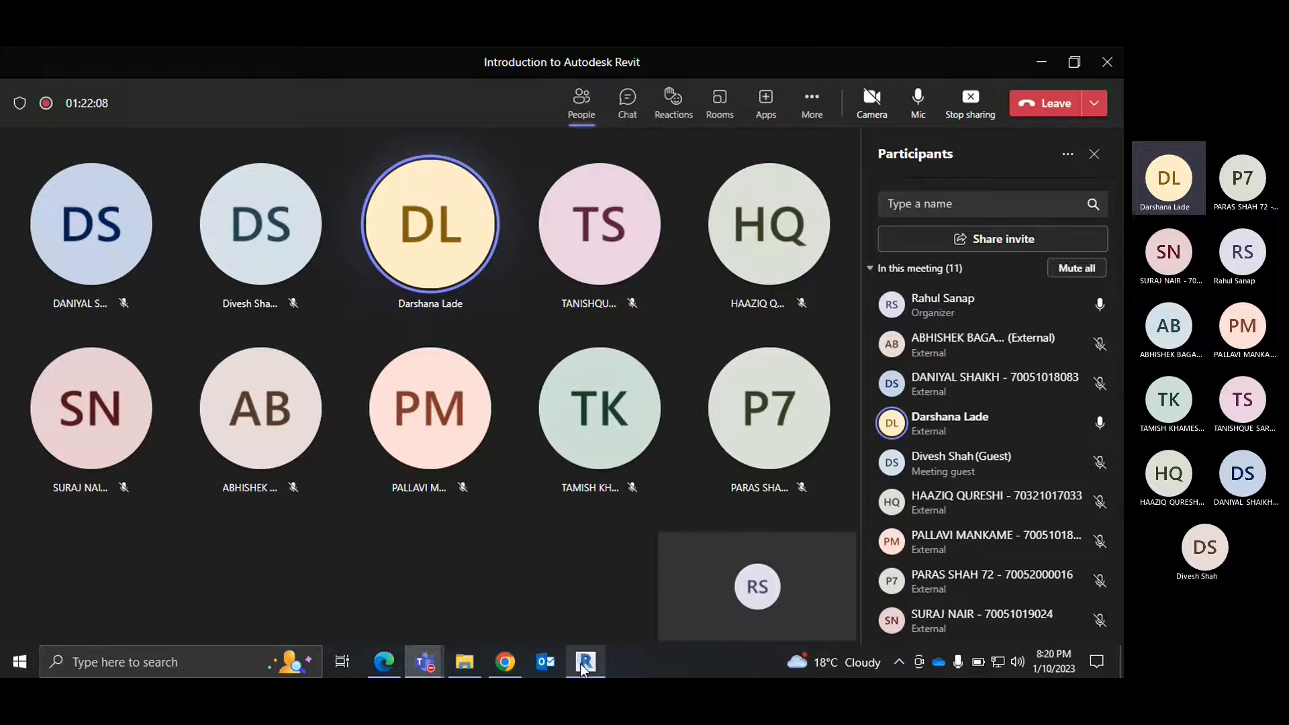
mouse_move(582, 665)
click(590, 581)
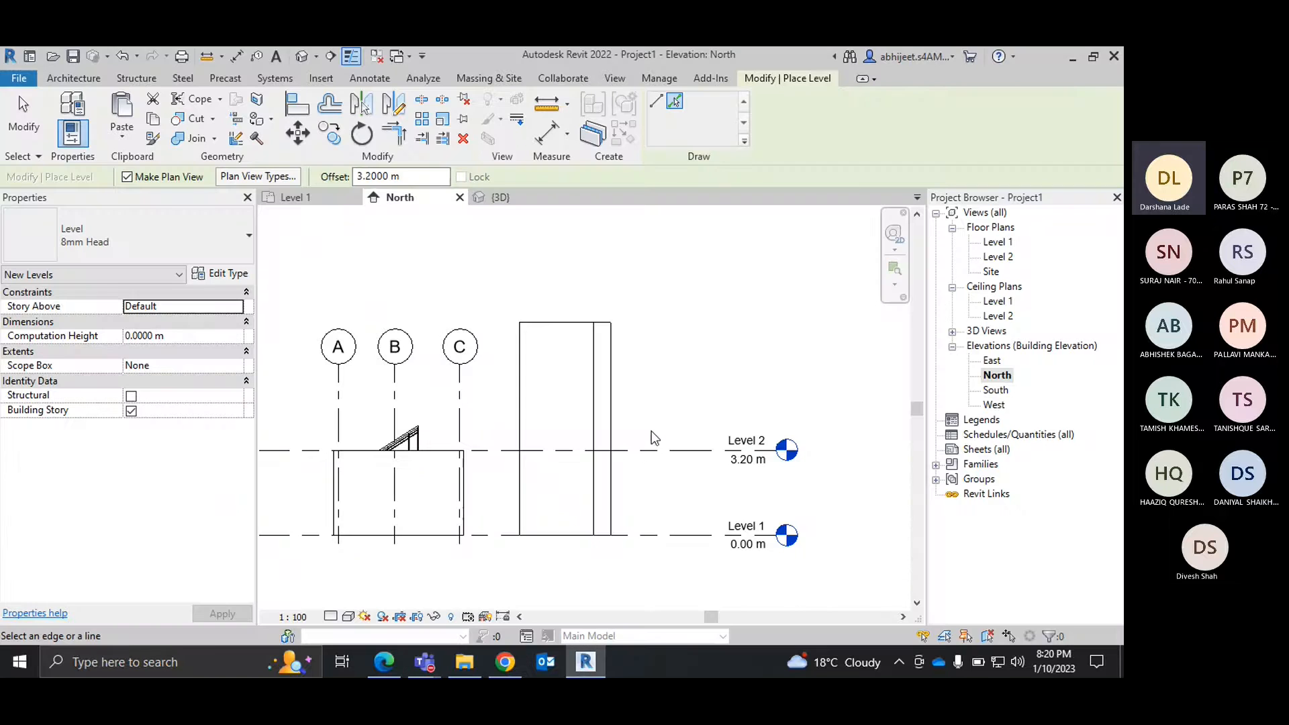
right_click(677, 300)
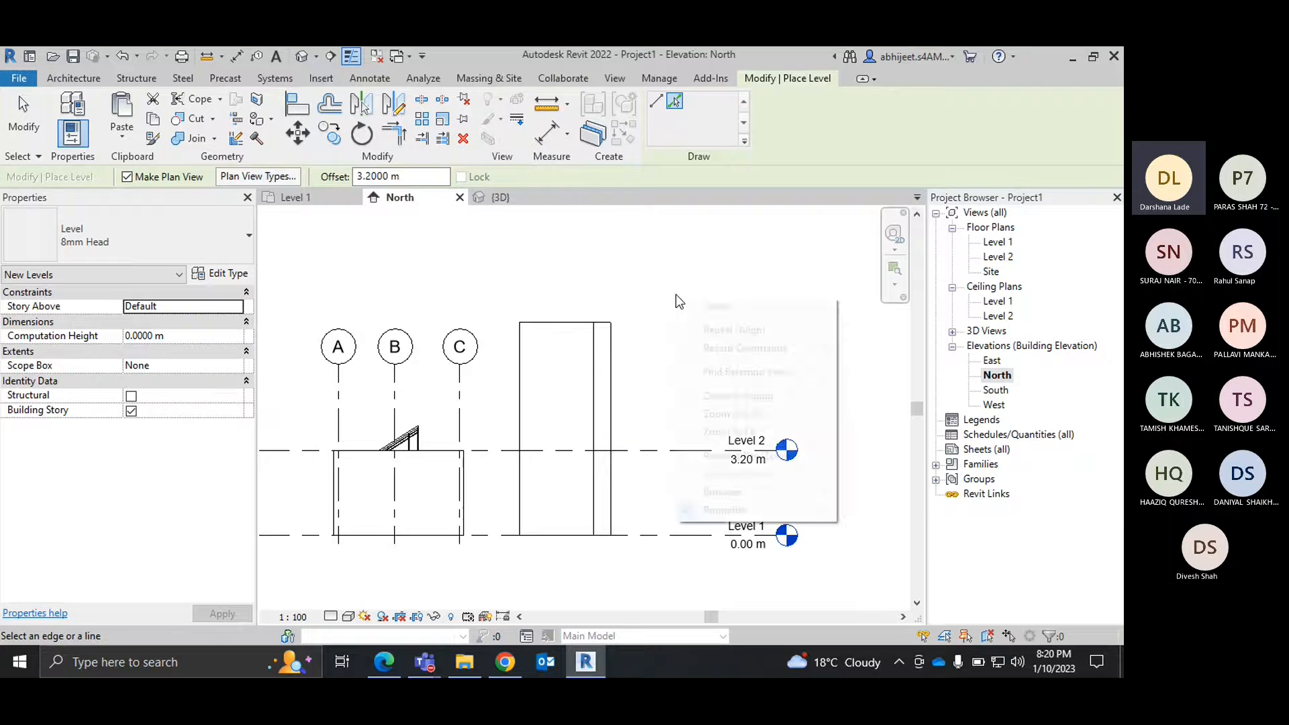
click(708, 307)
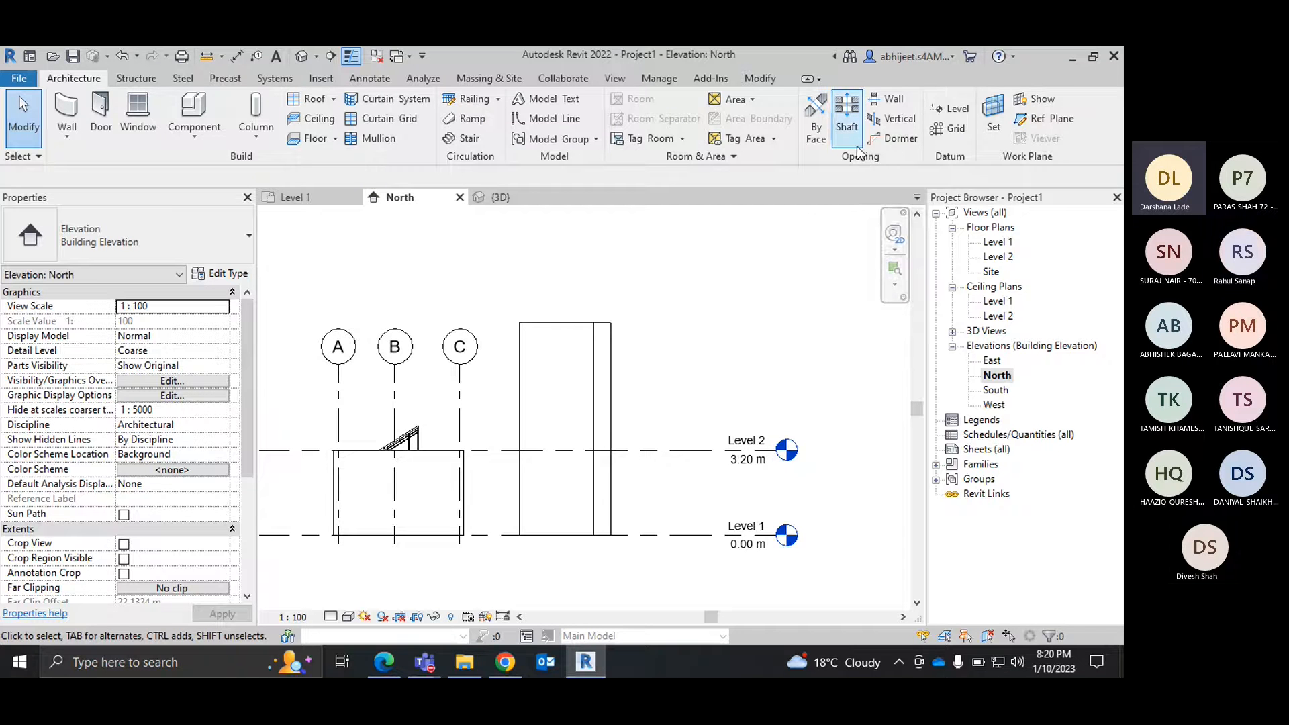
right_click(672, 258)
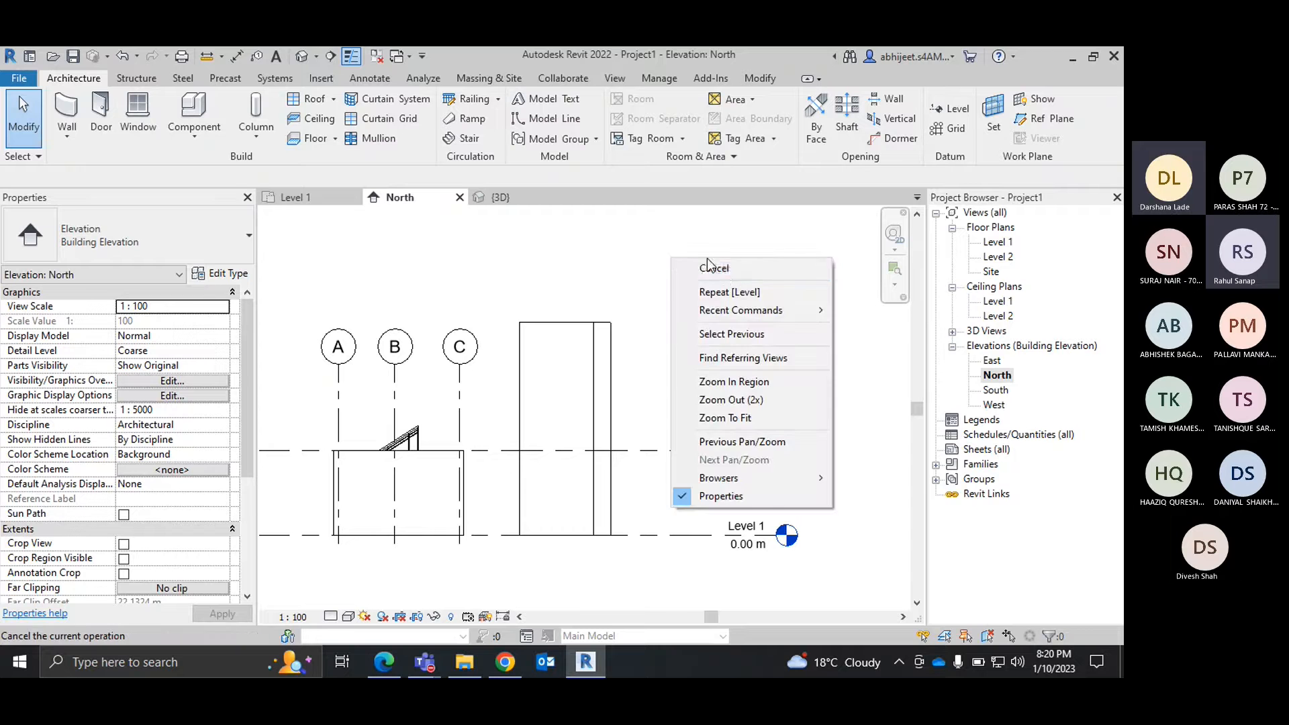
click(712, 268)
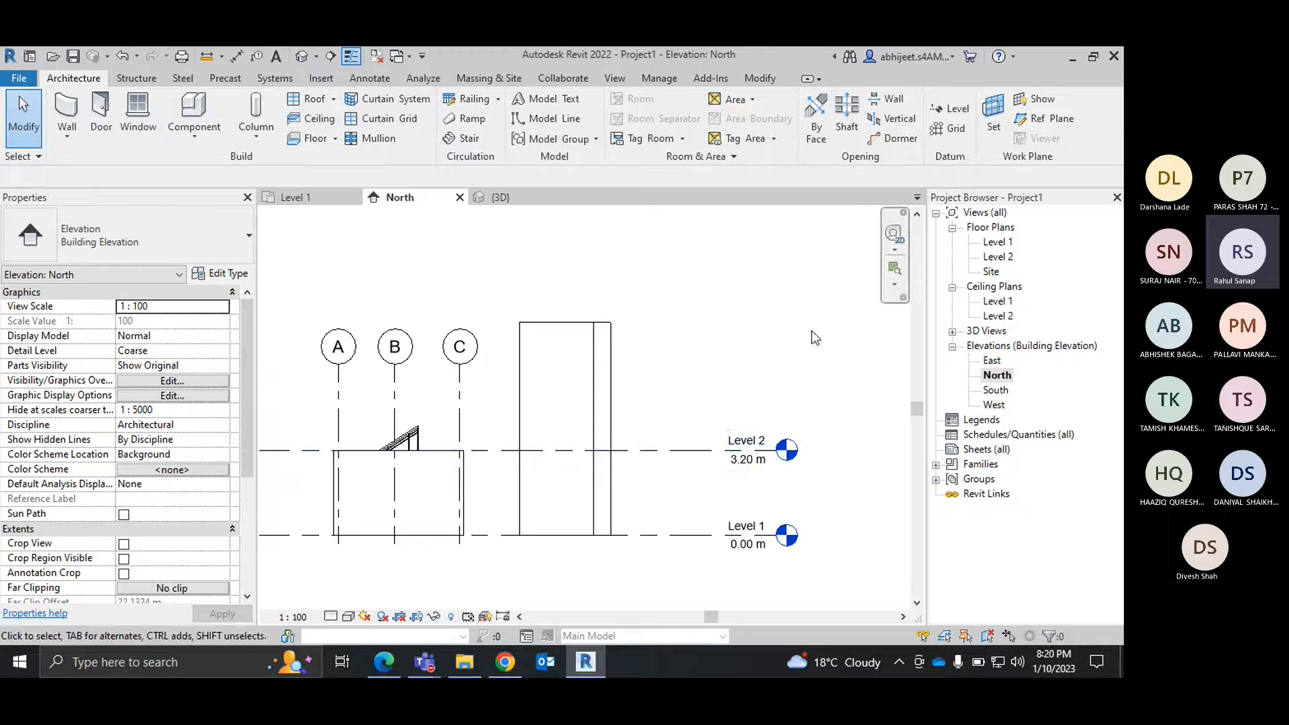
Add two levels above Level 2 with the Level tool, picking existing level lines at a 3.2 m offset.
click(949, 110)
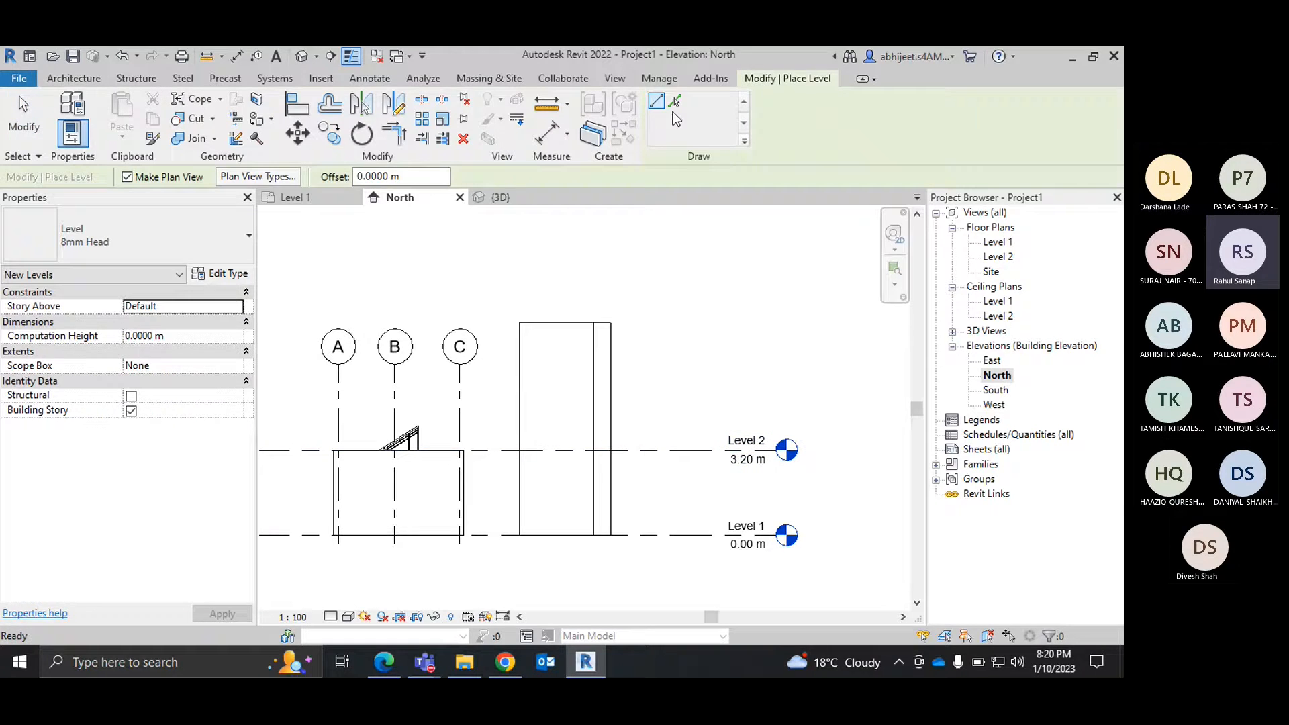
click(676, 102)
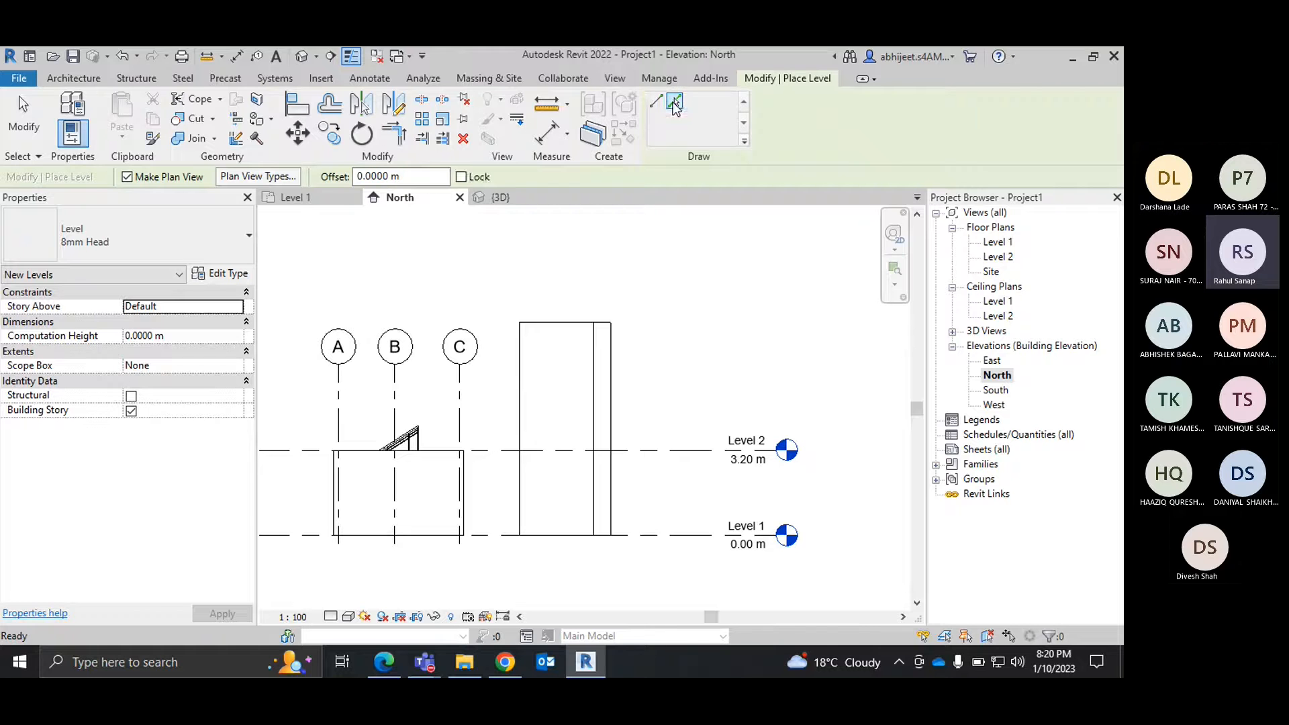
double_click(399, 176)
text(3.2)
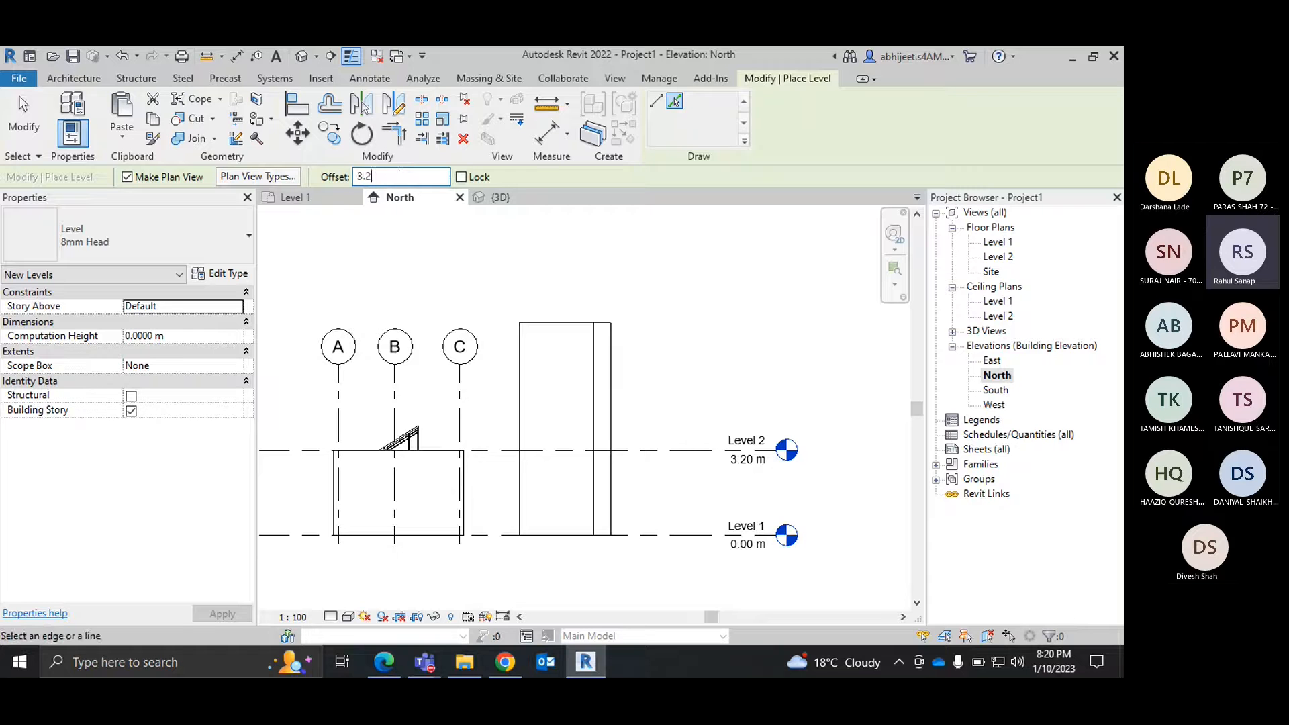
key(Return)
click(681, 450)
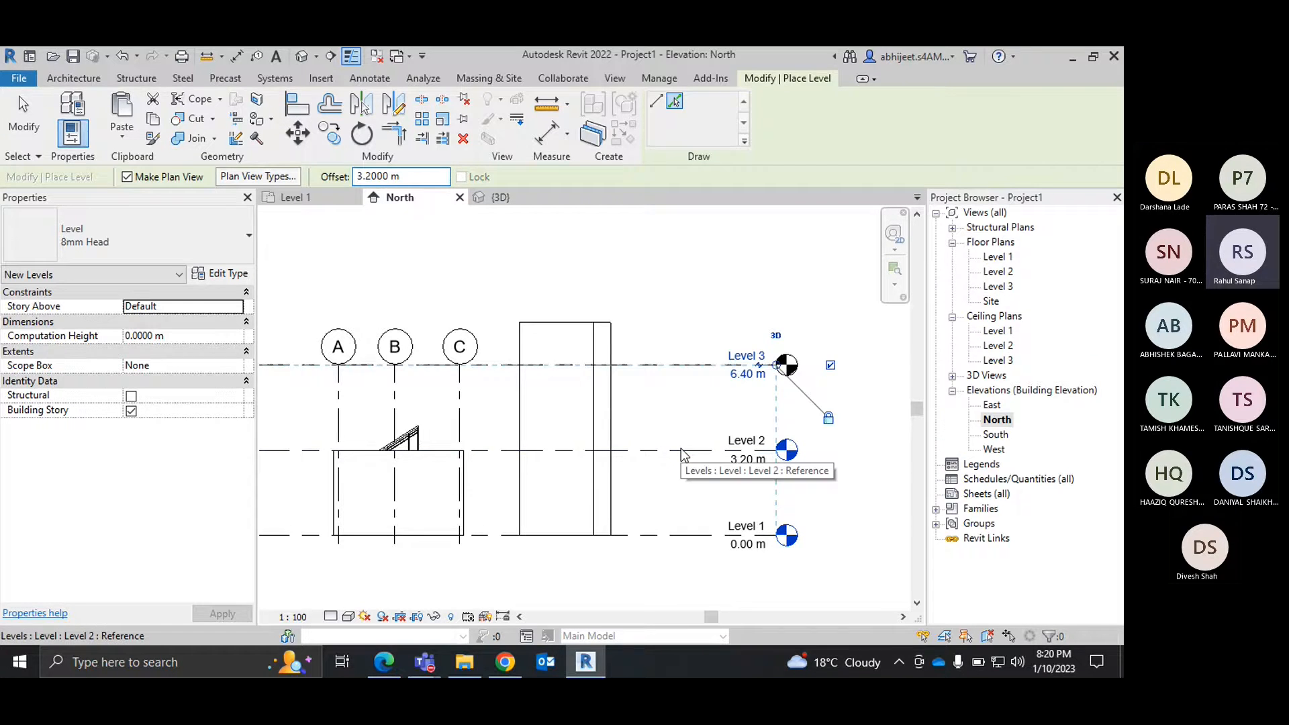
click(677, 362)
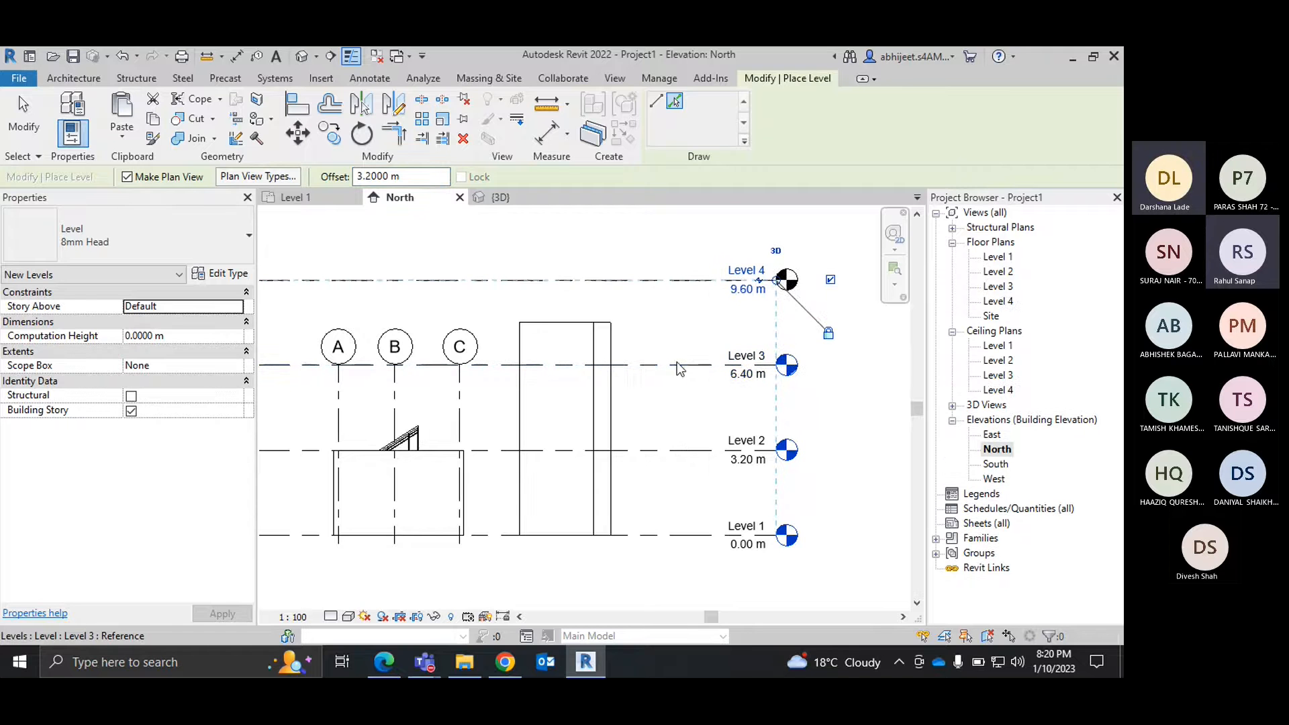
Add two more levels above the topmost one, each offset 3.2 m from the level below, and end the Level command.
middle_drag(688, 414, 674, 529)
click(651, 401)
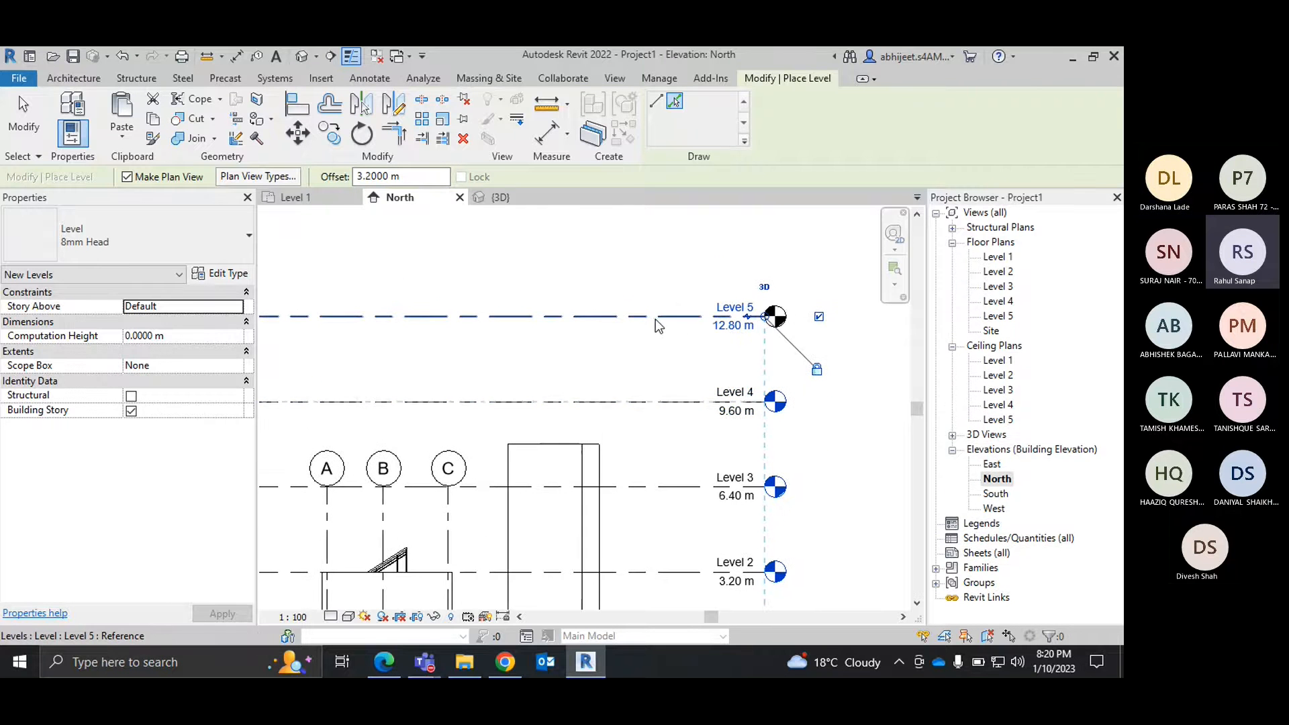
click(655, 314)
right_click(683, 269)
click(702, 279)
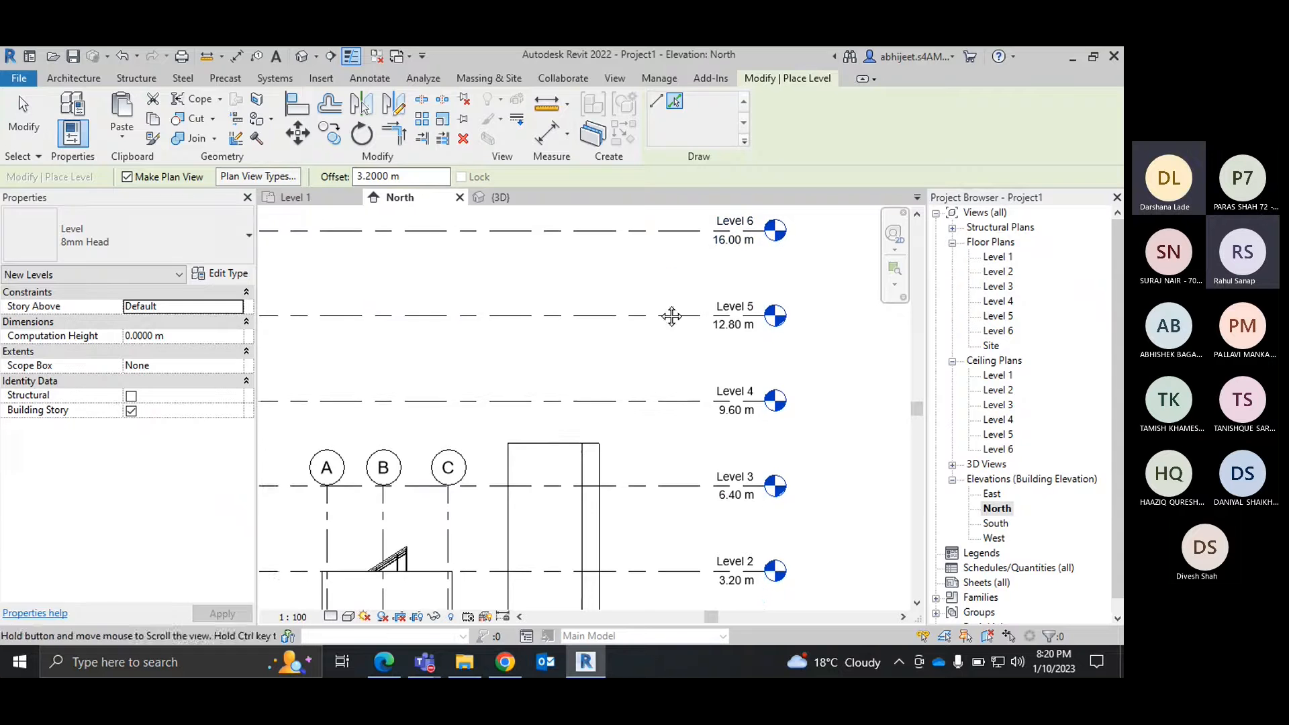
middle_drag(671, 316, 685, 416)
right_click(675, 217)
click(690, 227)
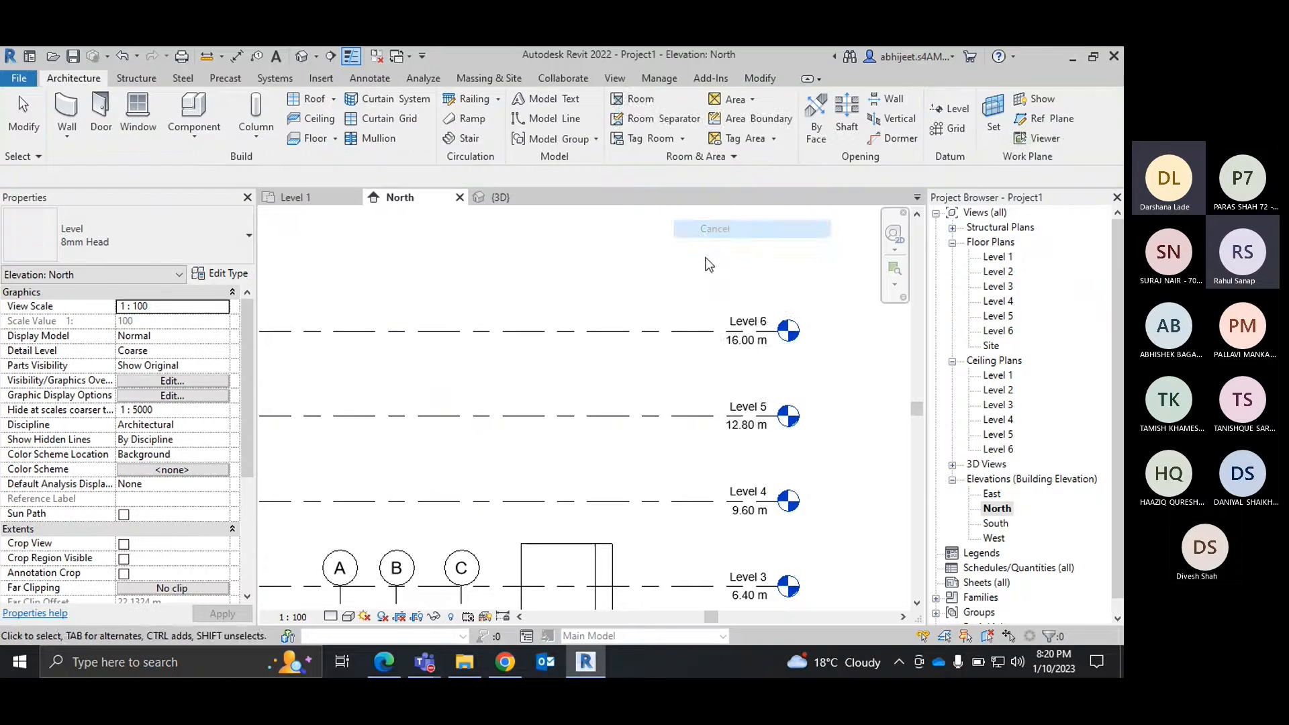
scroll(717, 272, down, 2)
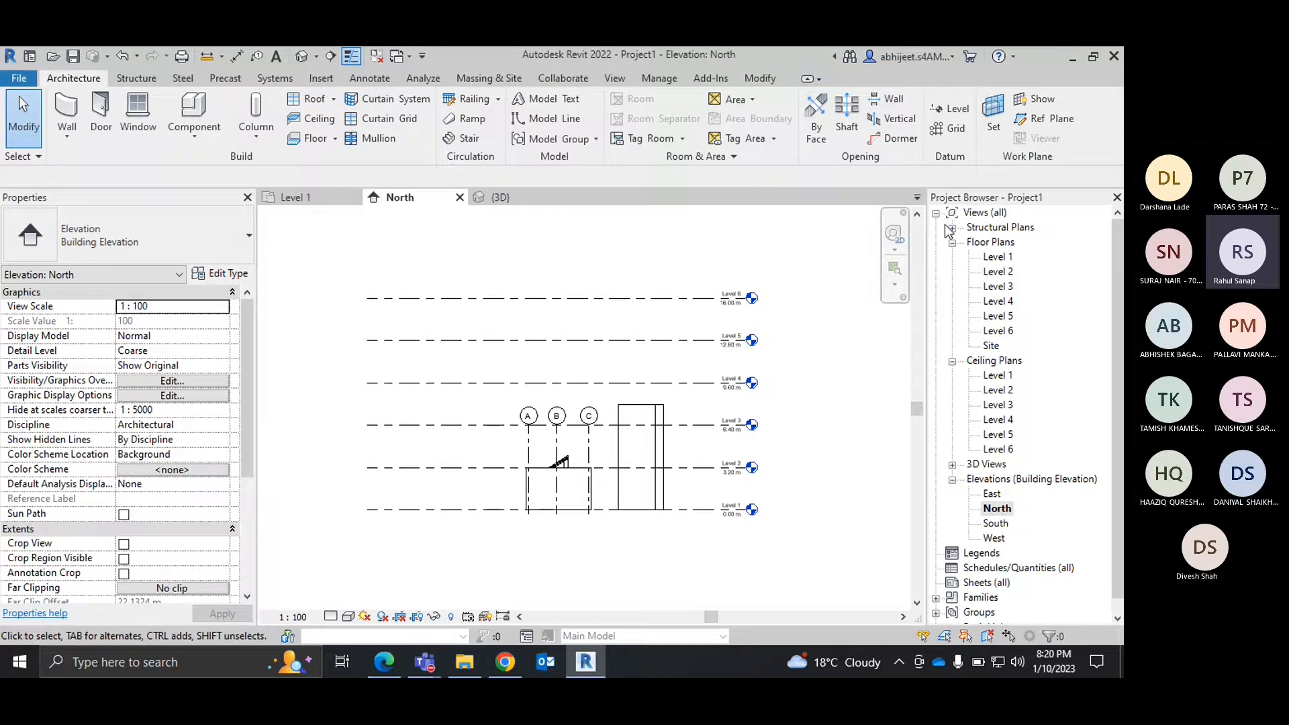